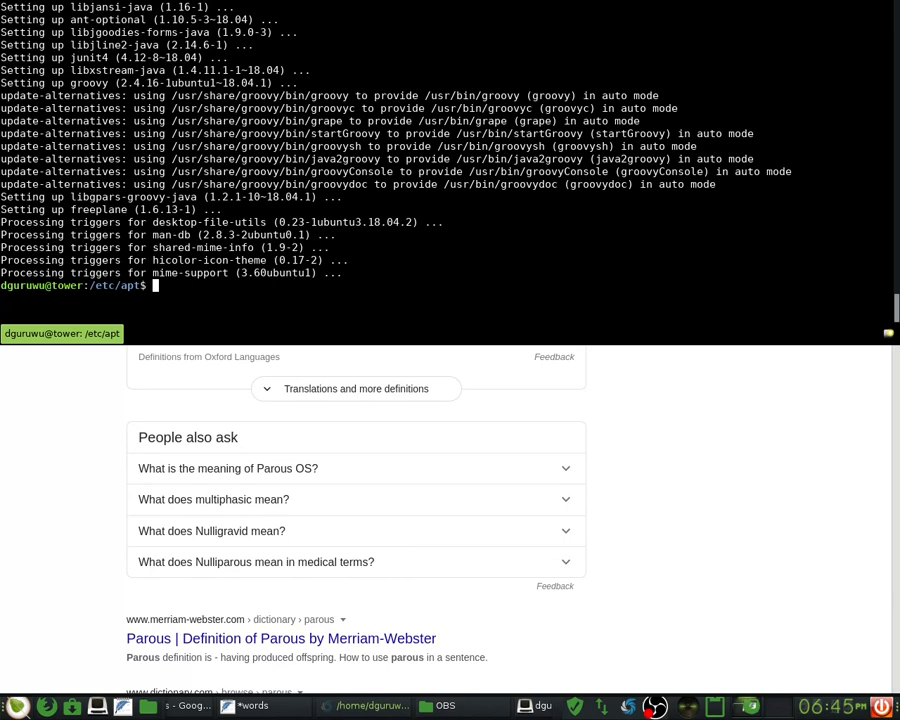
# - Move the shell between / and /etc with cd /, cd etc and cd
pyautogui.write('cd /')
pyautogui.press('Return')
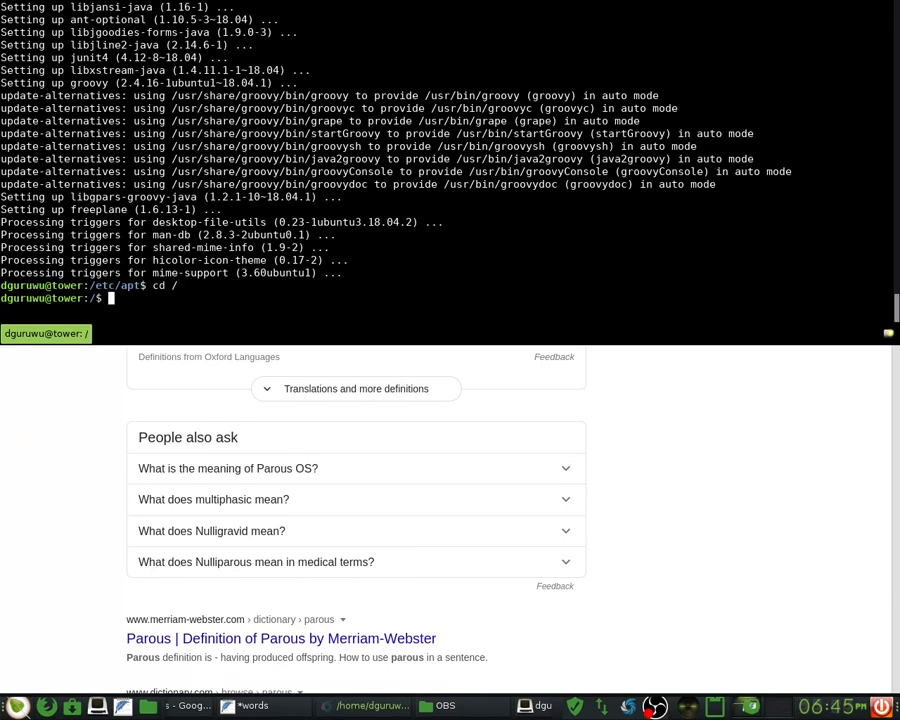
pyautogui.write('cd etc')
pyautogui.press('Return')
pyautogui.write('cd .')
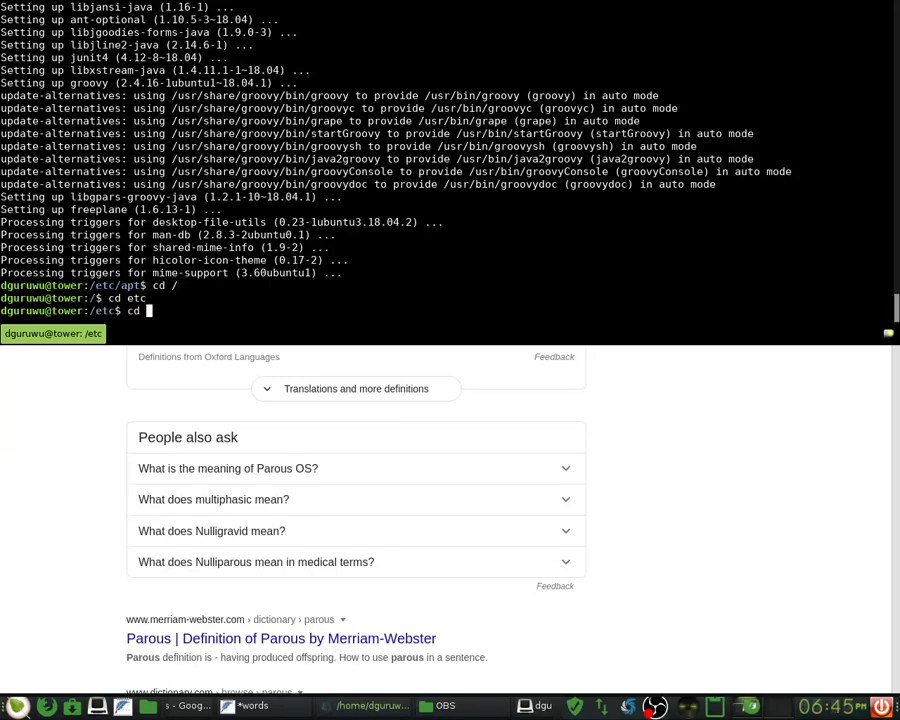
pyautogui.press('Return')
pyautogui.write('cd /')
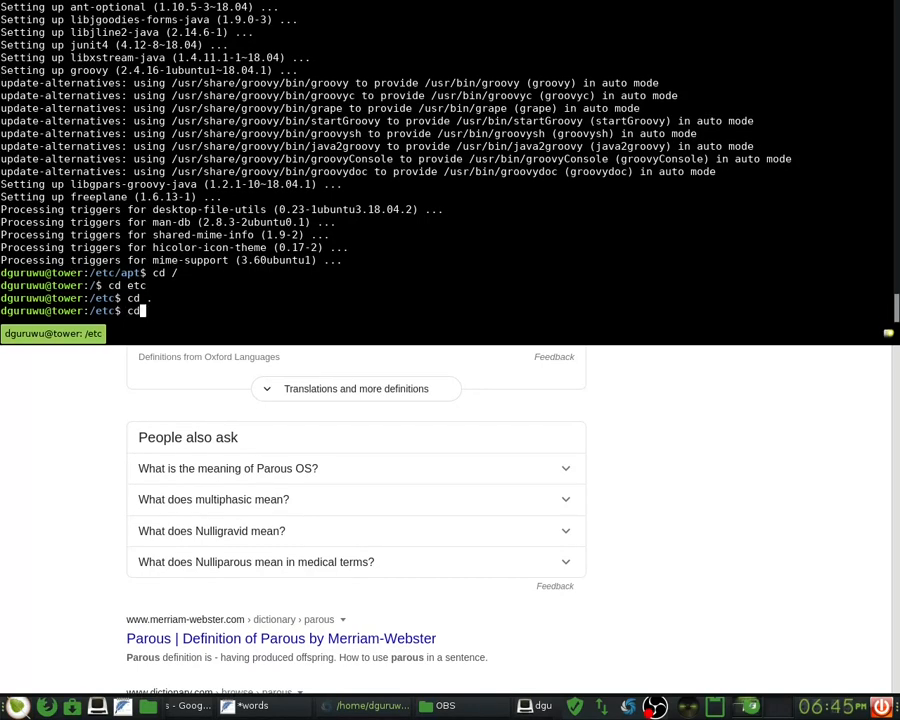
pyautogui.press('Return')
# - Switch into /etc once more, return to /, and hide the Guake drop-down terminal
pyautogui.write('cd etc')
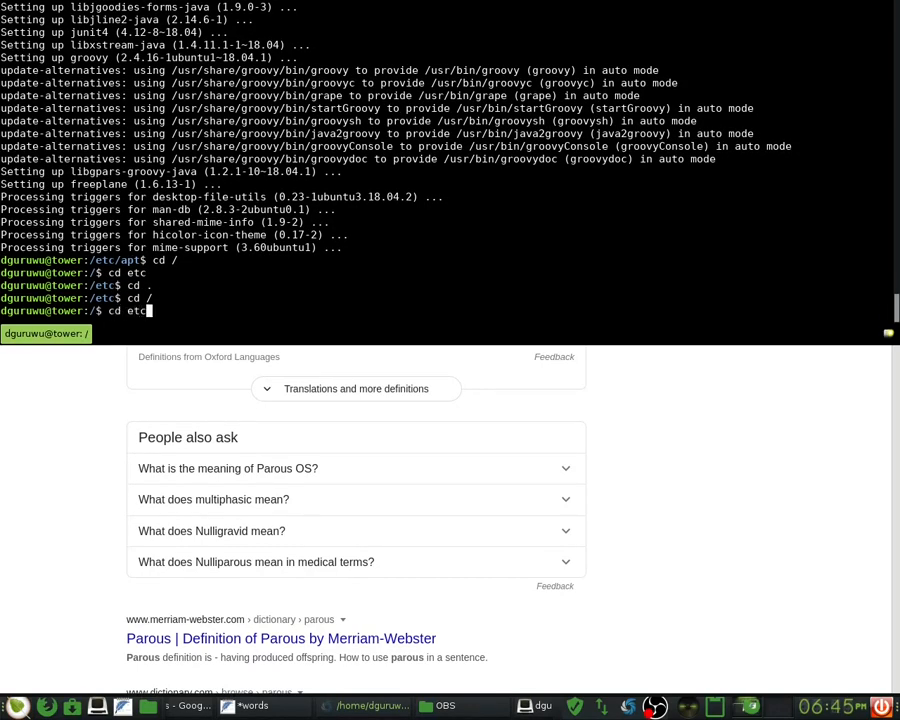
pyautogui.press('Return')
pyautogui.write('cd /')
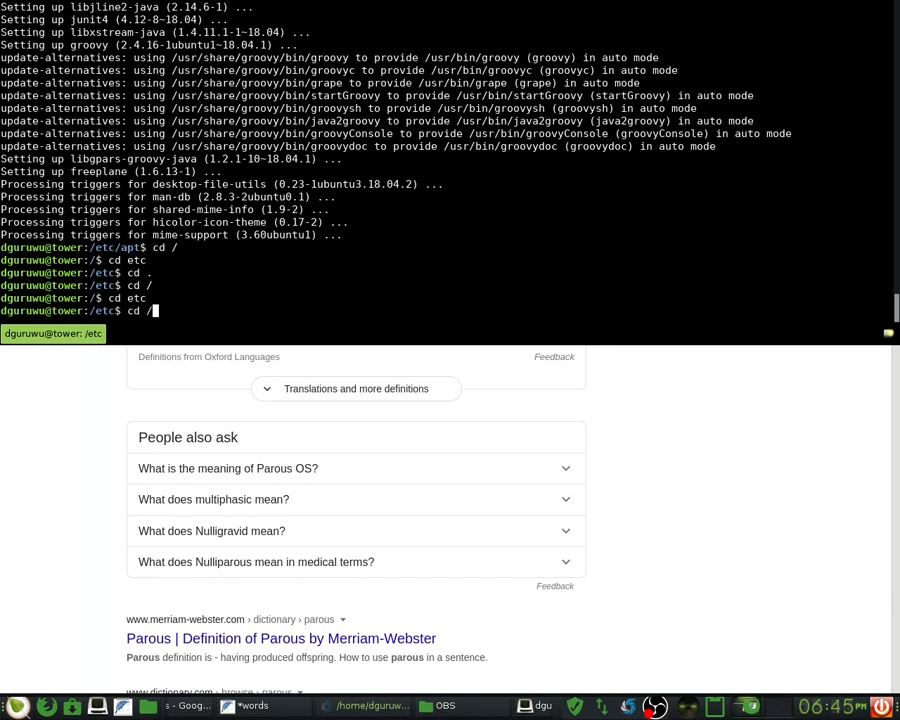
pyautogui.press('Return')
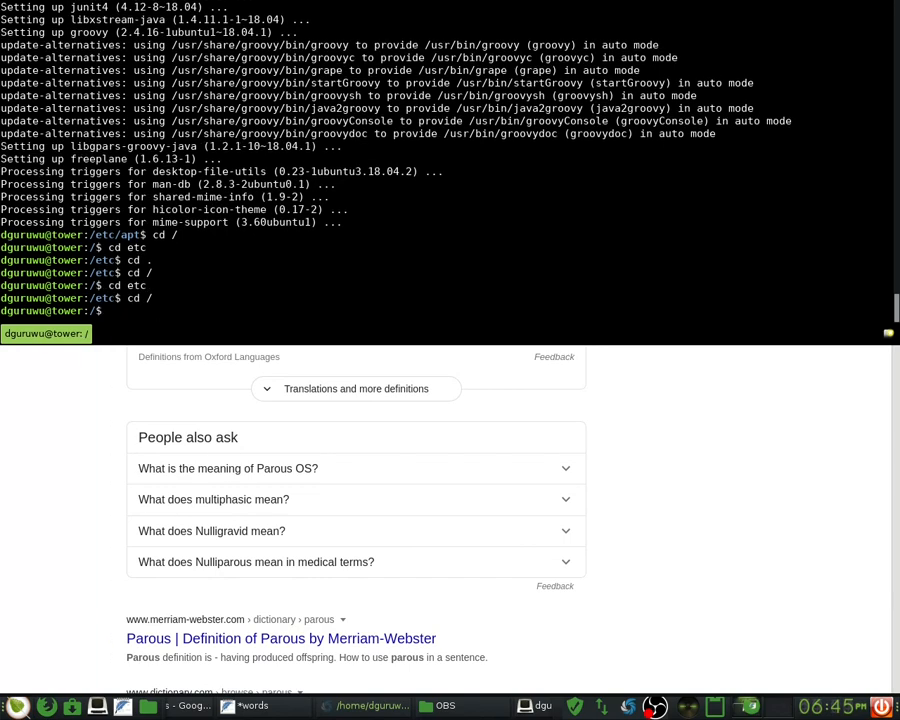
pyautogui.press('F12')
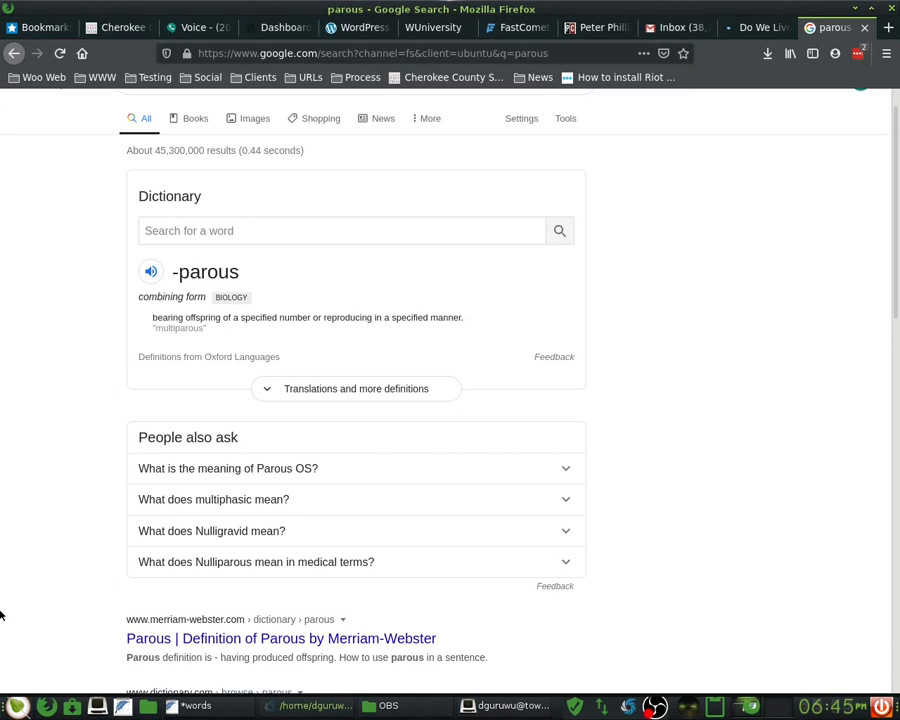
# - Open the Bodhi main menu and browse the Applications category submenus toward Office
pyautogui.click(17, 706)
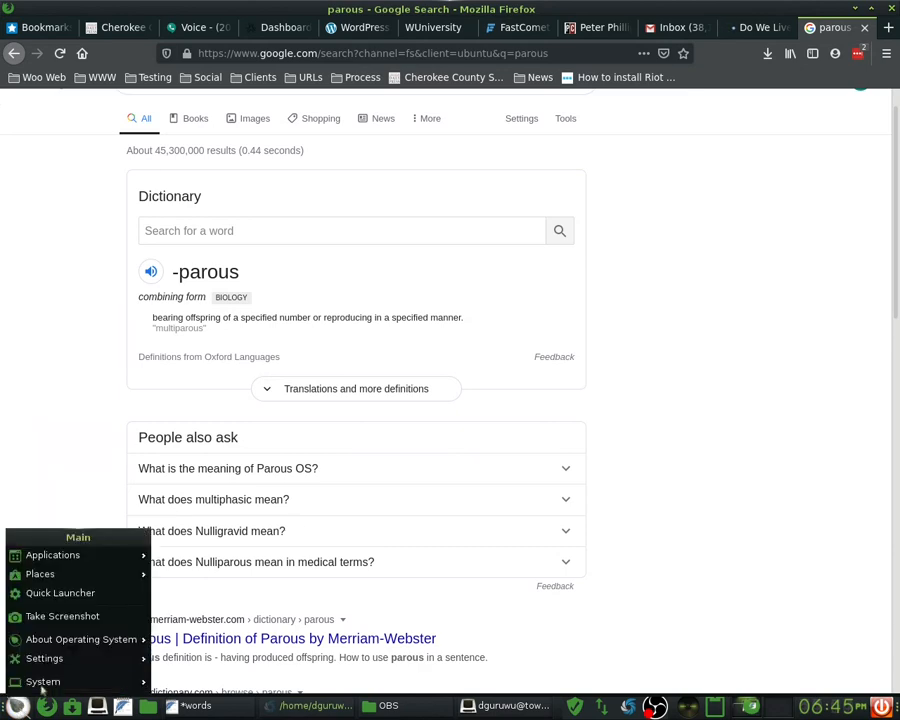
pyautogui.moveTo(87, 563)
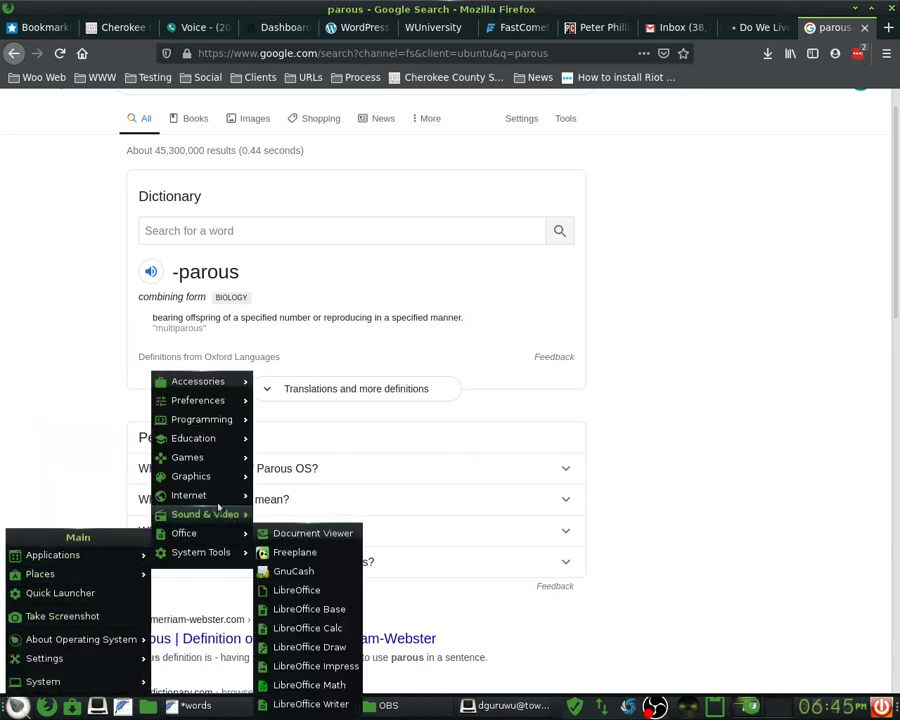
pyautogui.moveTo(237, 477)
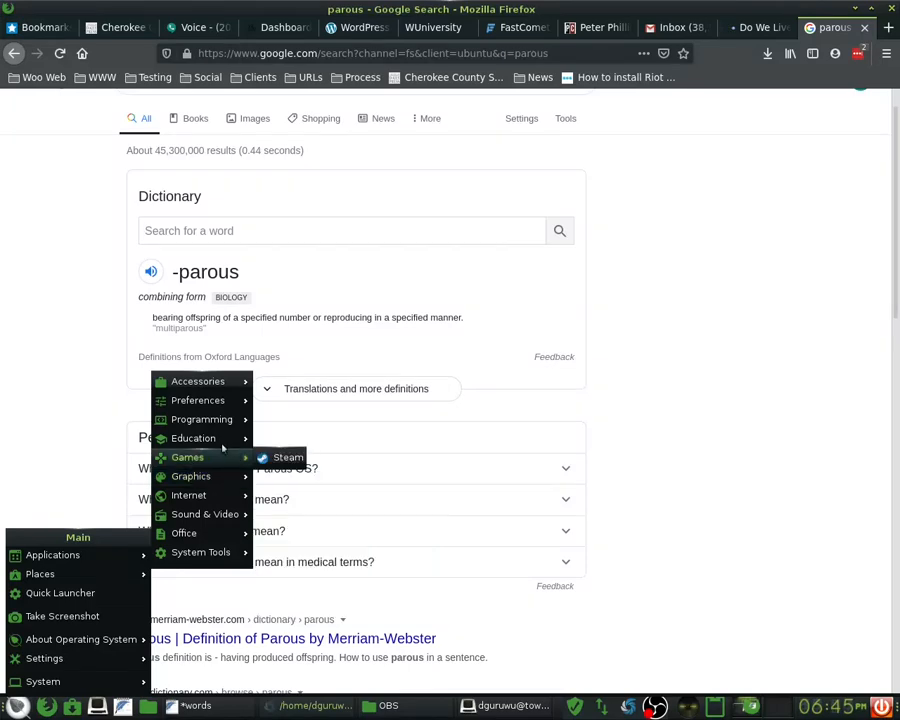
pyautogui.moveTo(218, 460)
pyautogui.moveTo(230, 424)
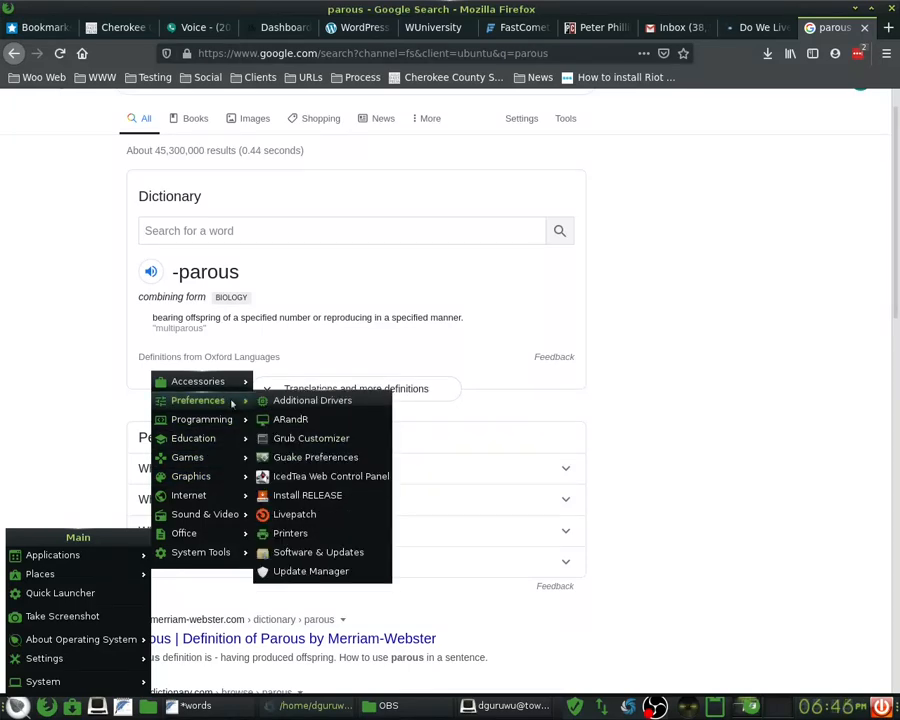
# - Launch Freeplane from Office, select a node in the whatsNew-1.5.x map, and maximize the window
pyautogui.moveTo(229, 387)
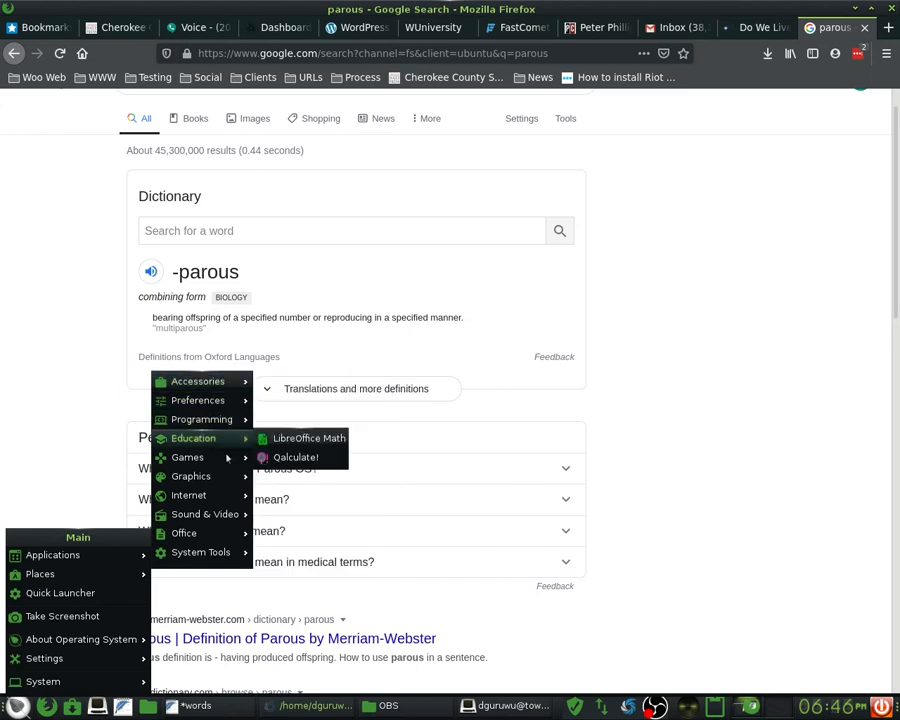
pyautogui.moveTo(213, 563)
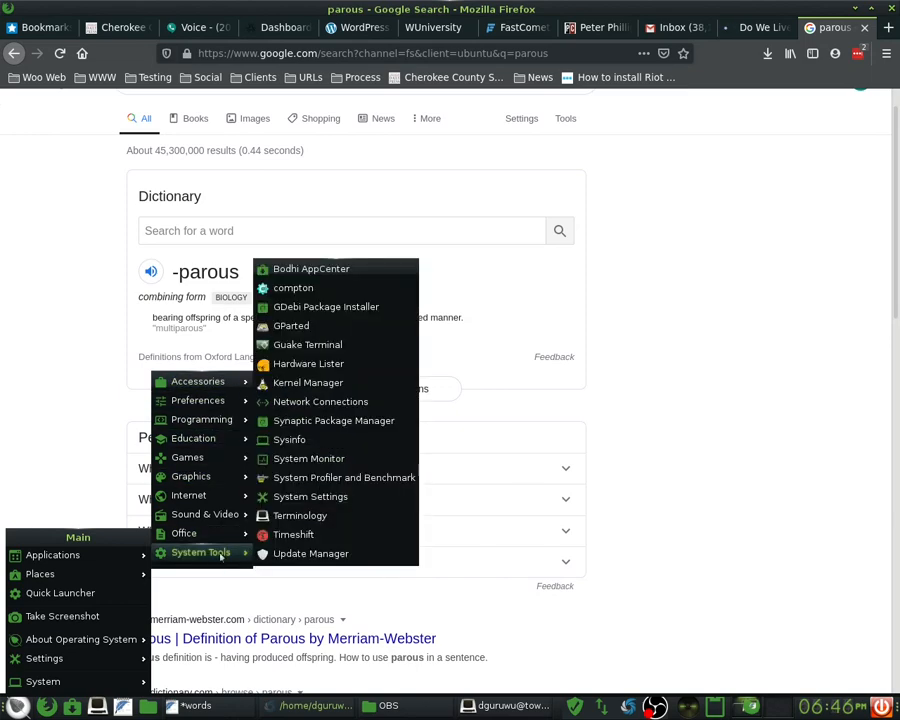
pyautogui.moveTo(226, 537)
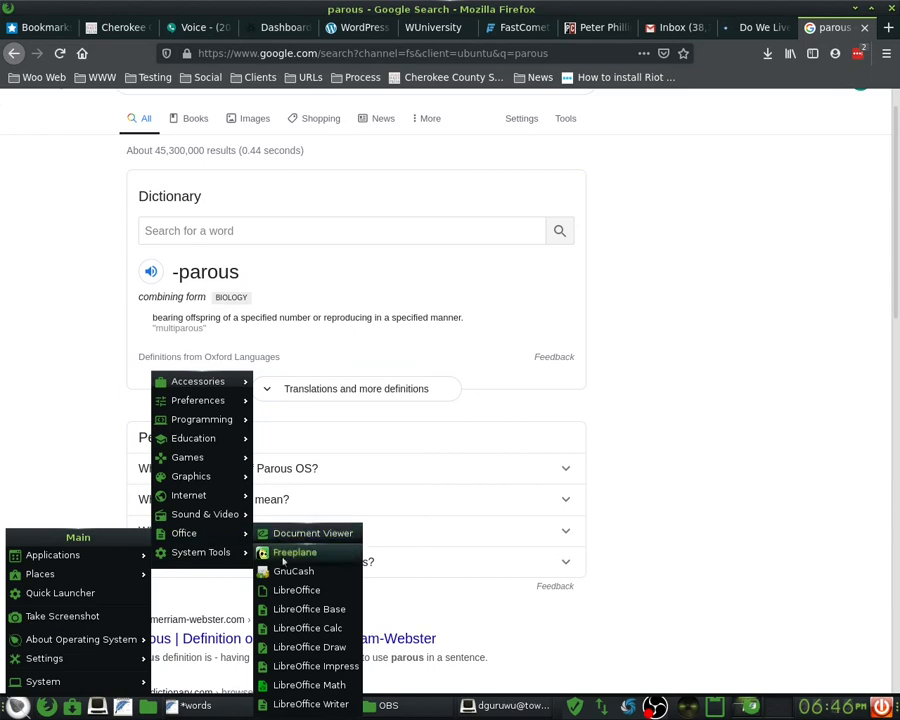
pyautogui.click(290, 552)
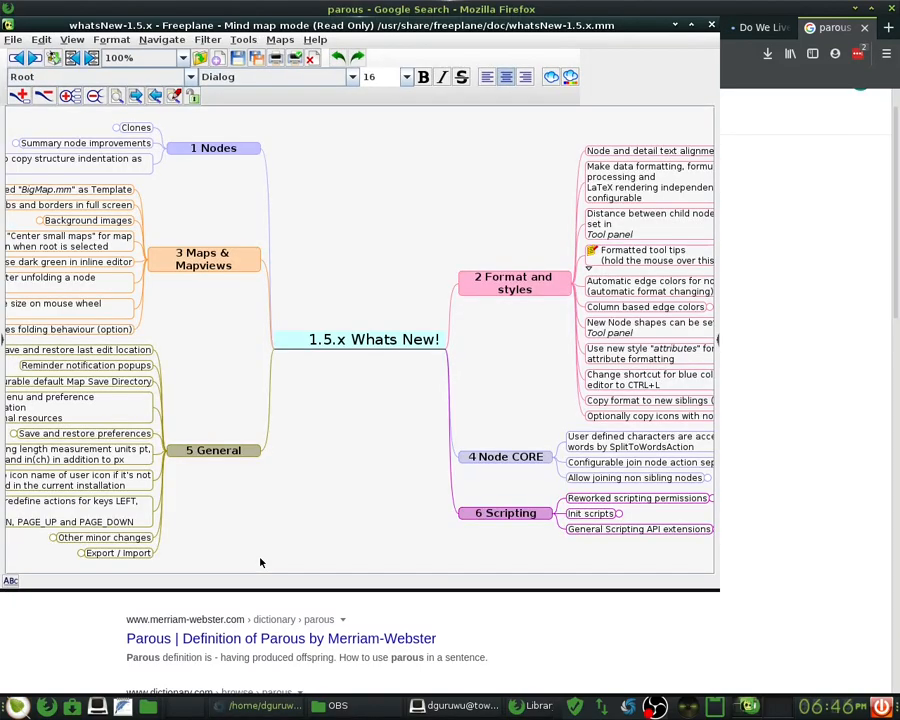
pyautogui.click(60, 280)
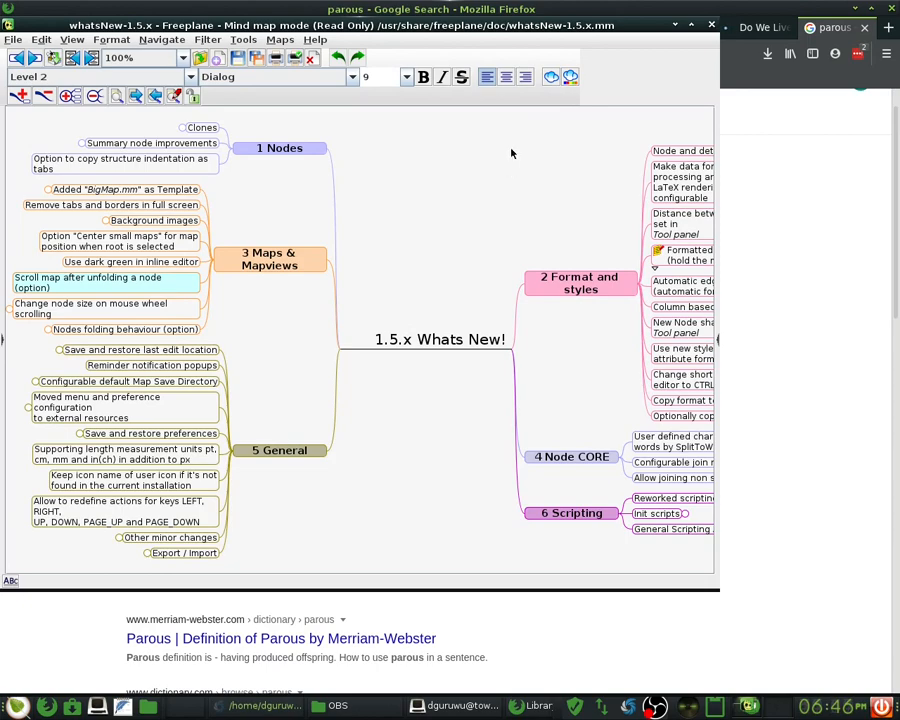
pyautogui.click(693, 24)
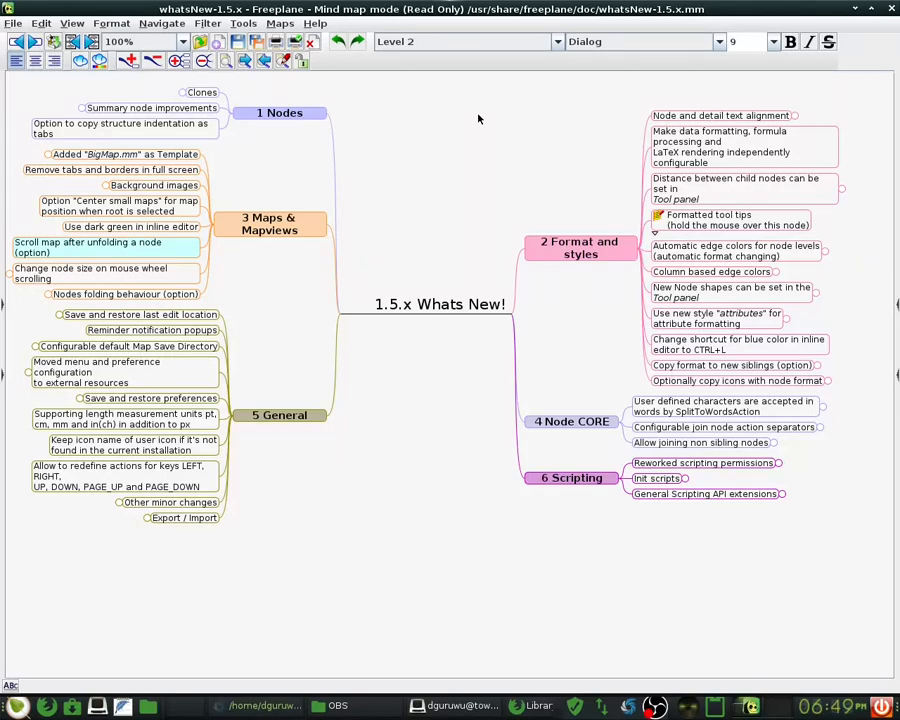
# - Look through the File menu several times, then move along the menu bar to Help
pyautogui.click(15, 23)
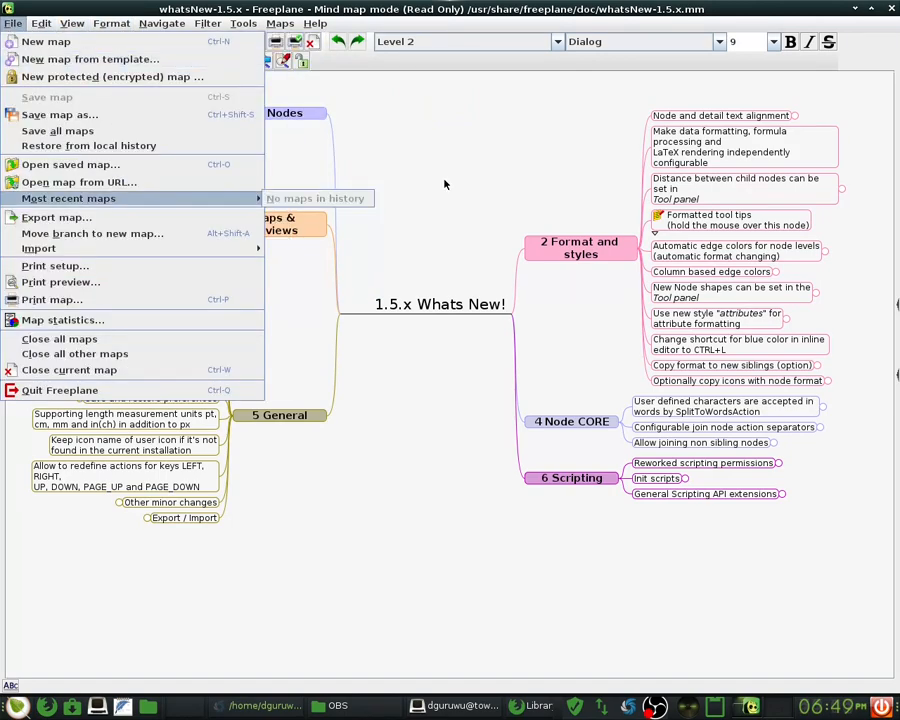
pyautogui.click(443, 179)
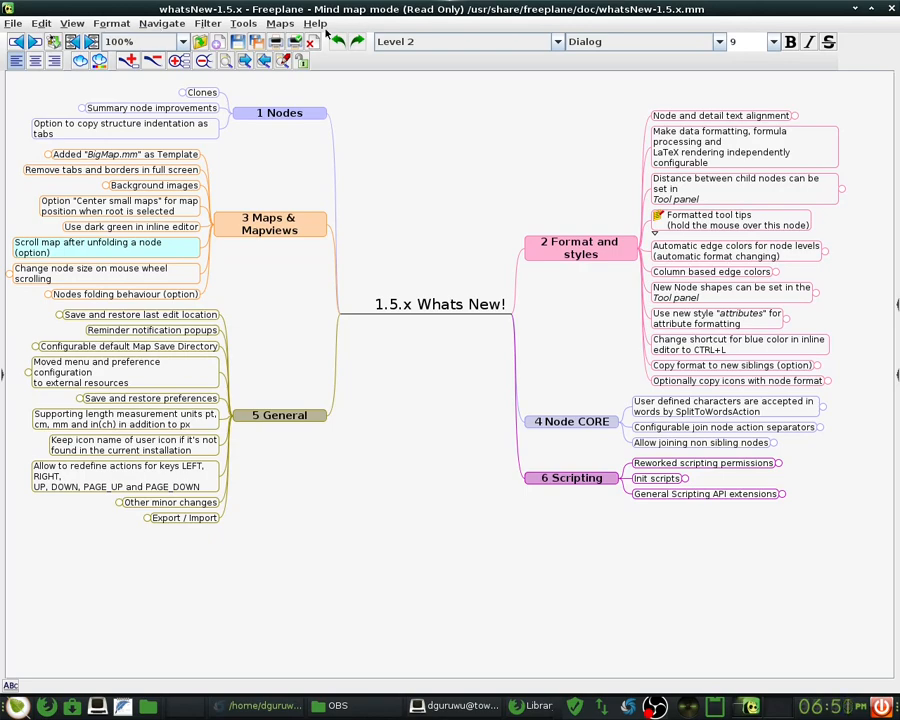
pyautogui.click(12, 22)
pyautogui.click(252, 12)
pyautogui.click(11, 22)
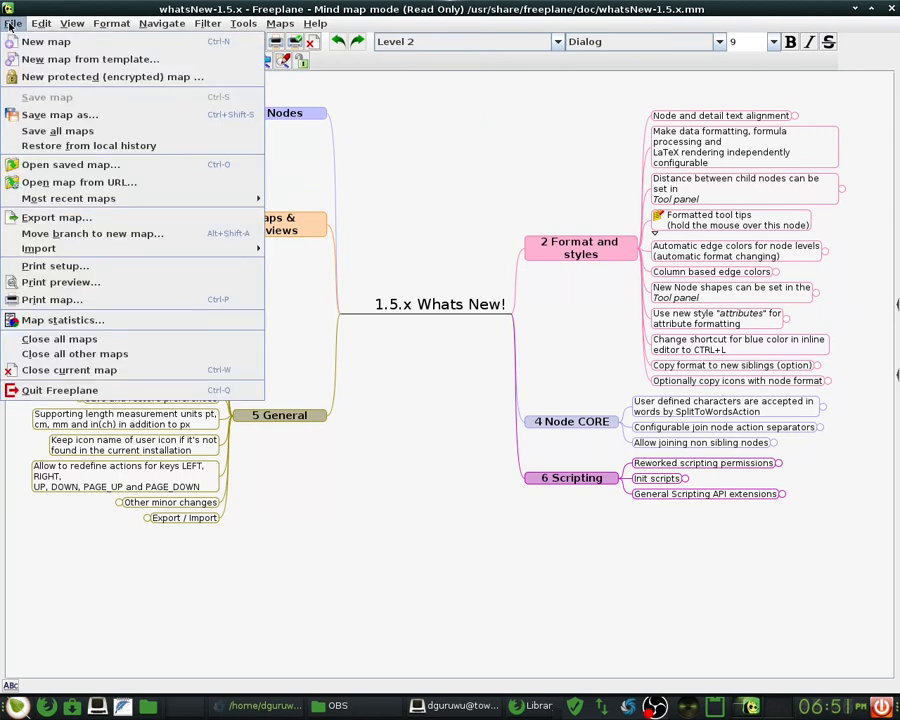
pyautogui.moveTo(36, 22)
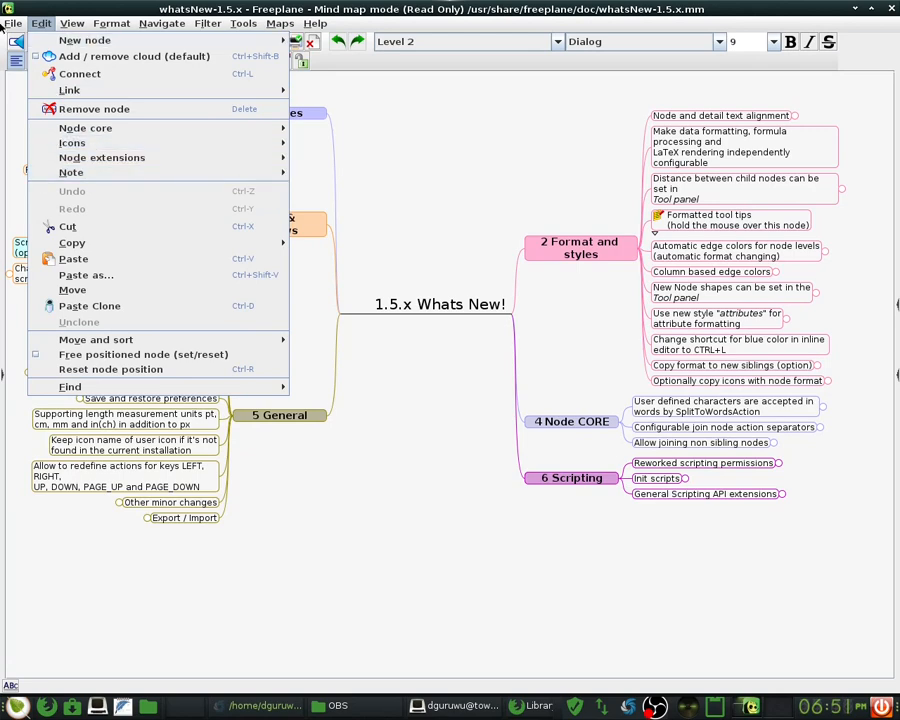
pyautogui.moveTo(7, 24)
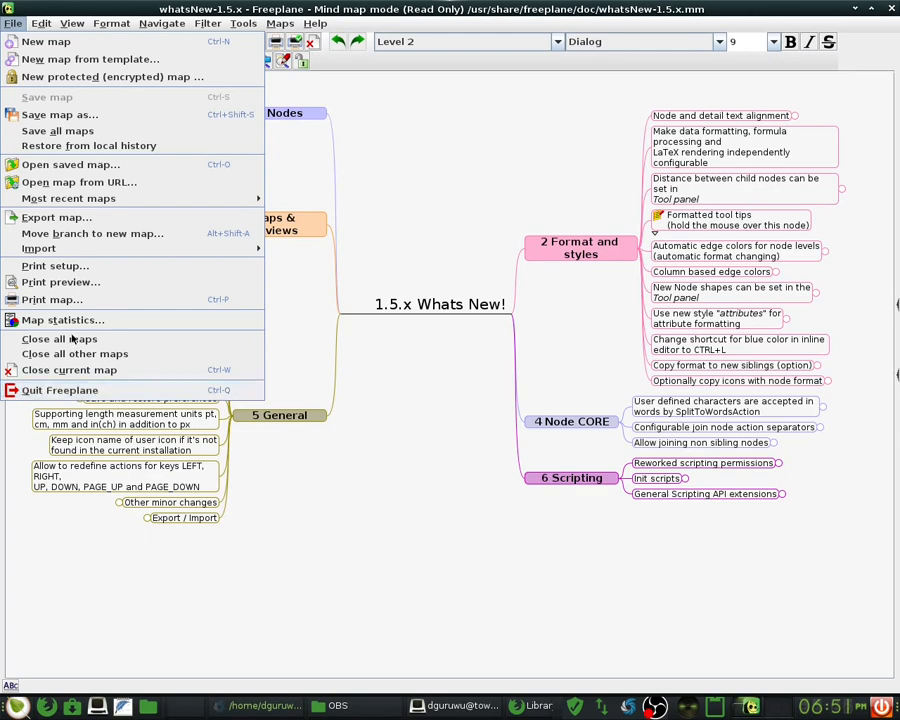
pyautogui.click(8, 27)
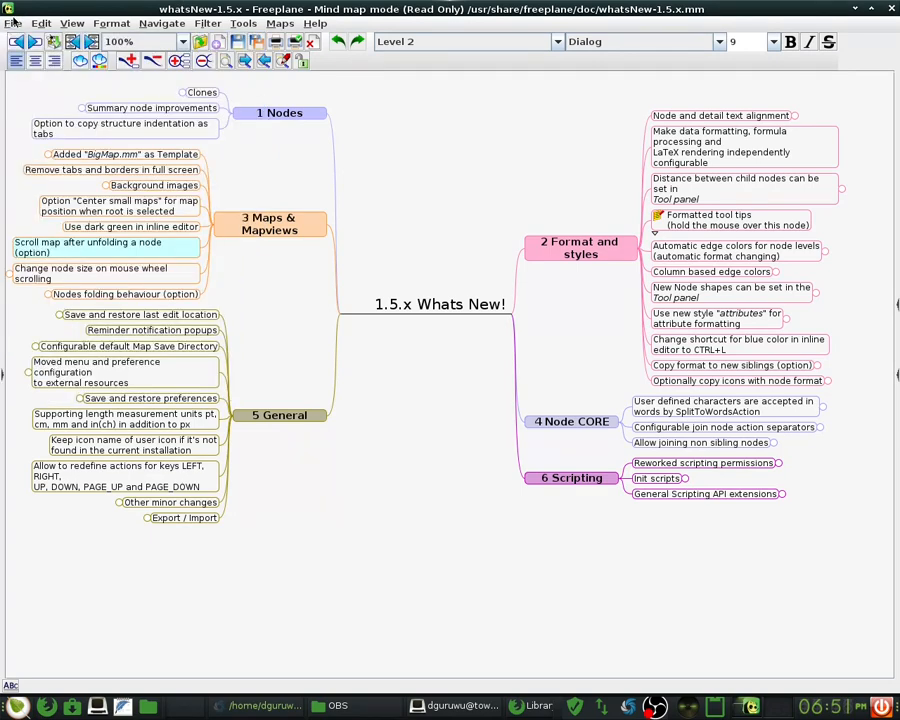
pyautogui.click(9, 26)
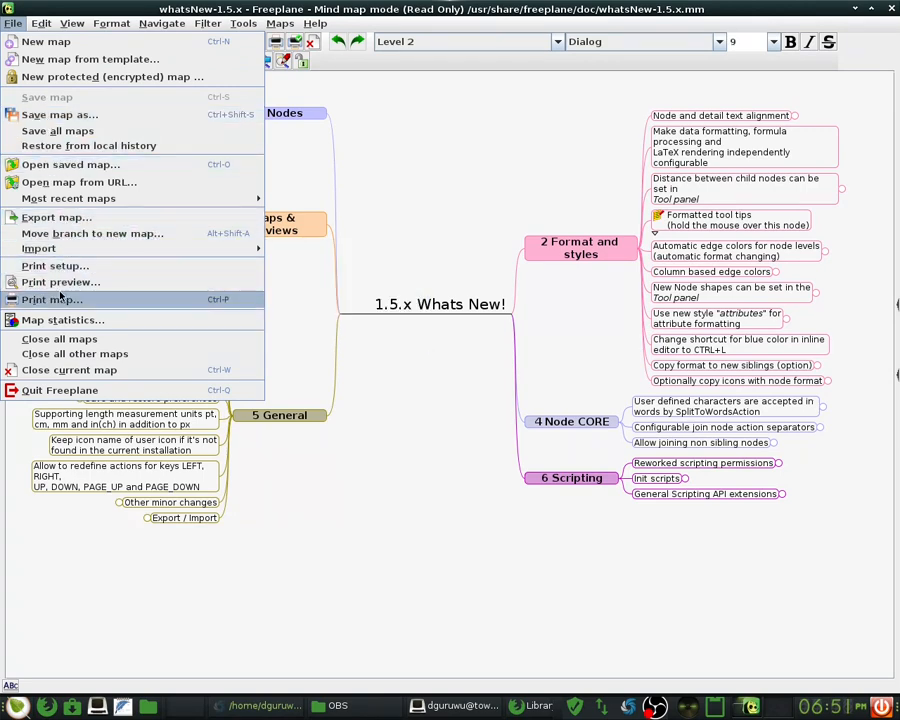
pyautogui.moveTo(12, 16)
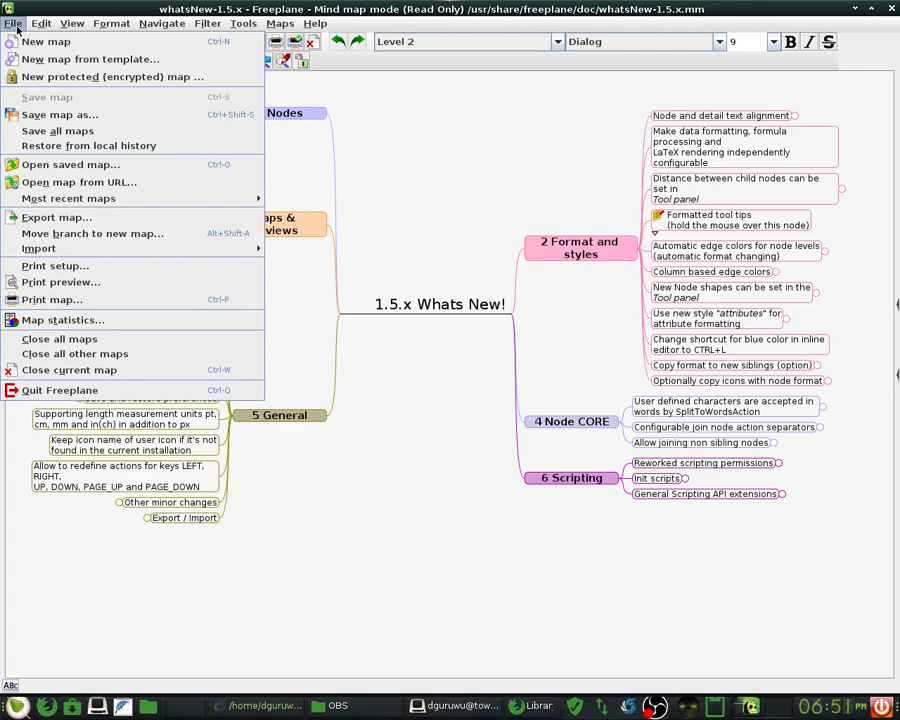
pyautogui.moveTo(326, 23)
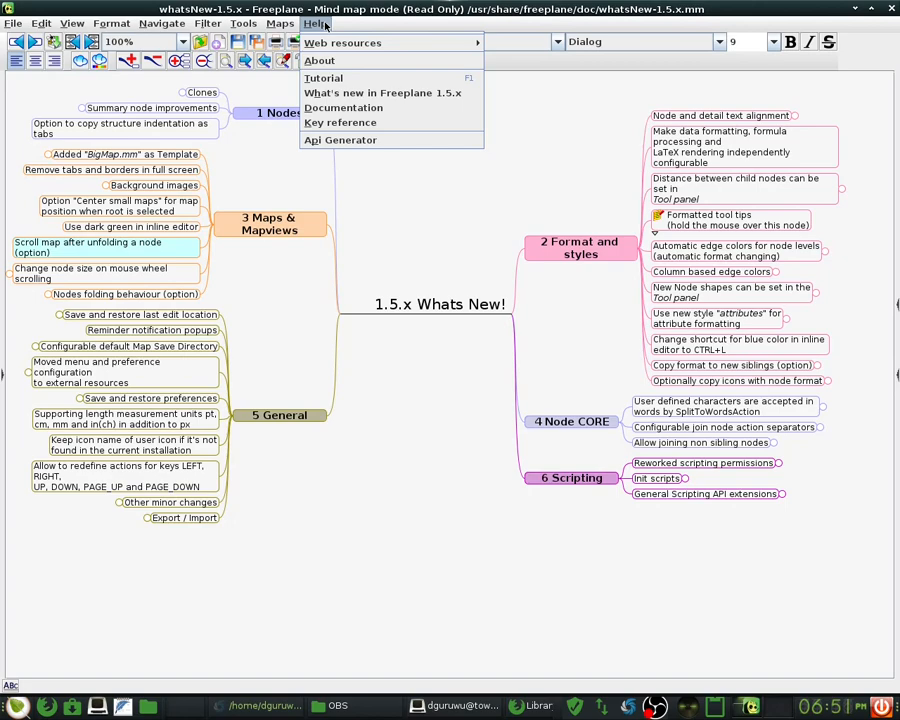
pyautogui.press('Right')
pyautogui.press('Right')
pyautogui.press('Right')
pyautogui.press('Right')
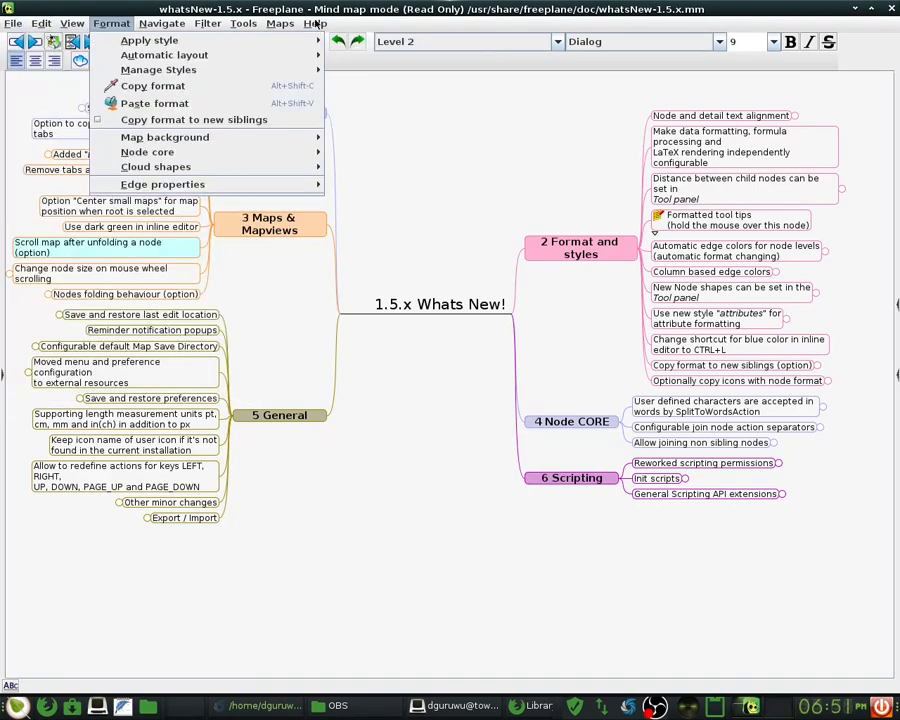
pyautogui.click(159, 27)
pyautogui.click(159, 27)
pyautogui.click(159, 27)
pyautogui.click(159, 27)
pyautogui.click(159, 28)
pyautogui.click(159, 28)
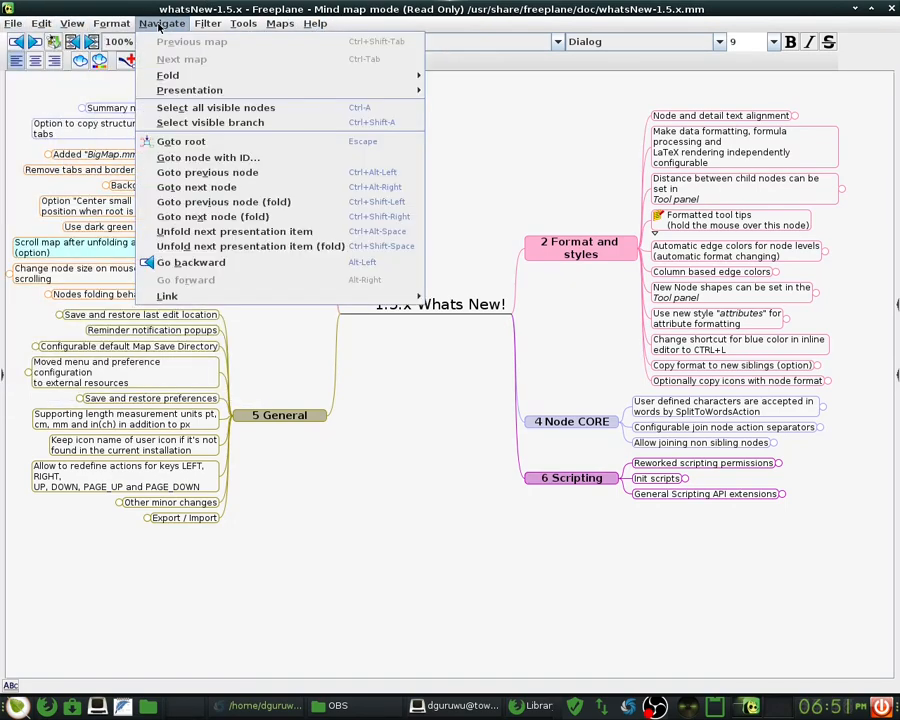
pyautogui.click(141, 28)
pyautogui.click(112, 26)
pyautogui.click(116, 27)
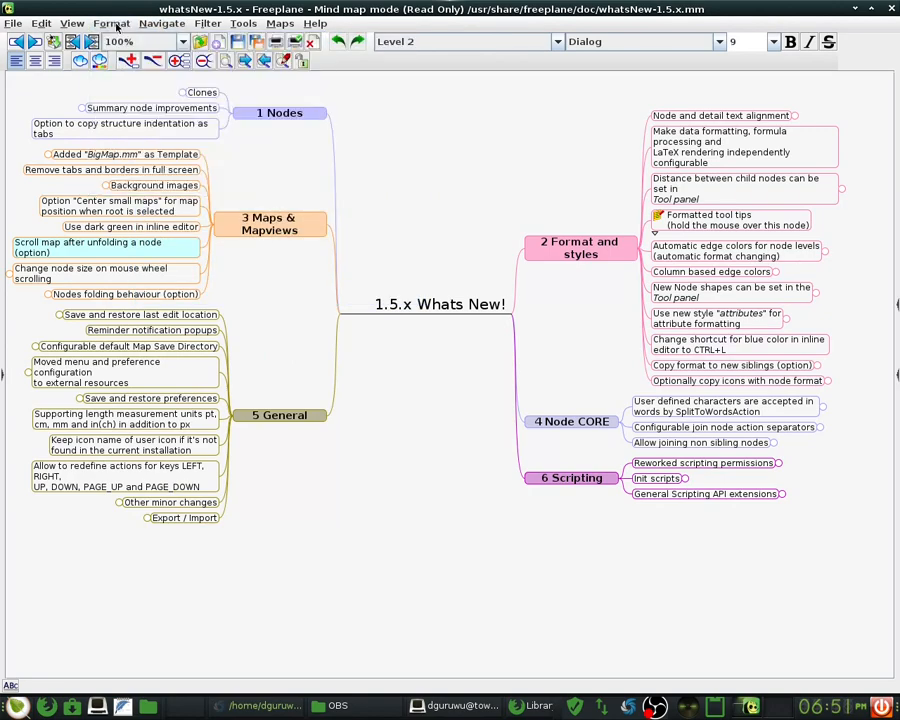
pyautogui.click(116, 27)
pyautogui.click(243, 23)
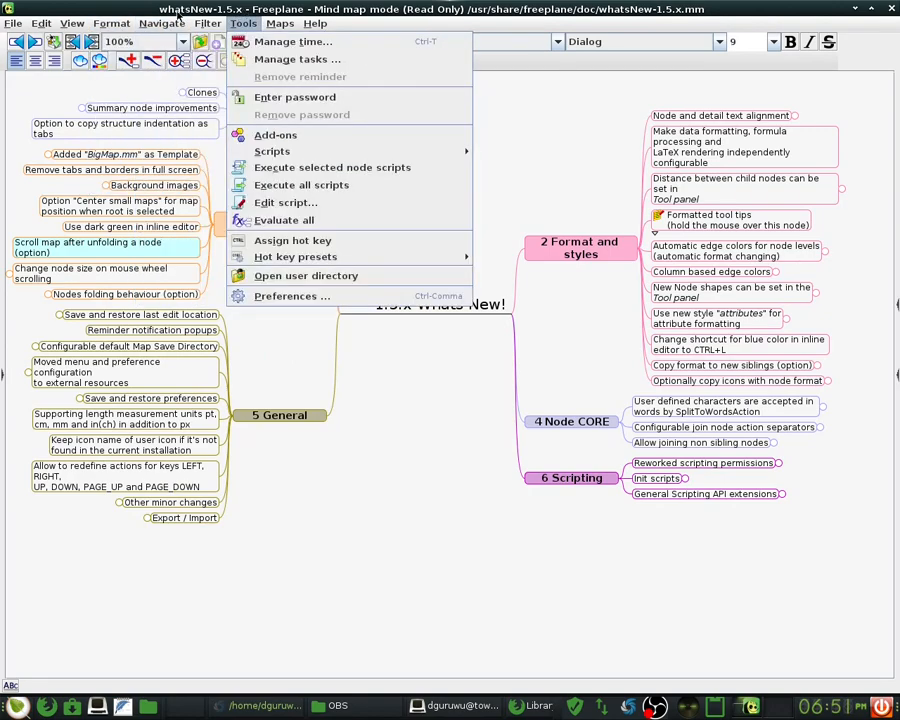
pyautogui.click(161, 23)
pyautogui.moveTo(200, 75)
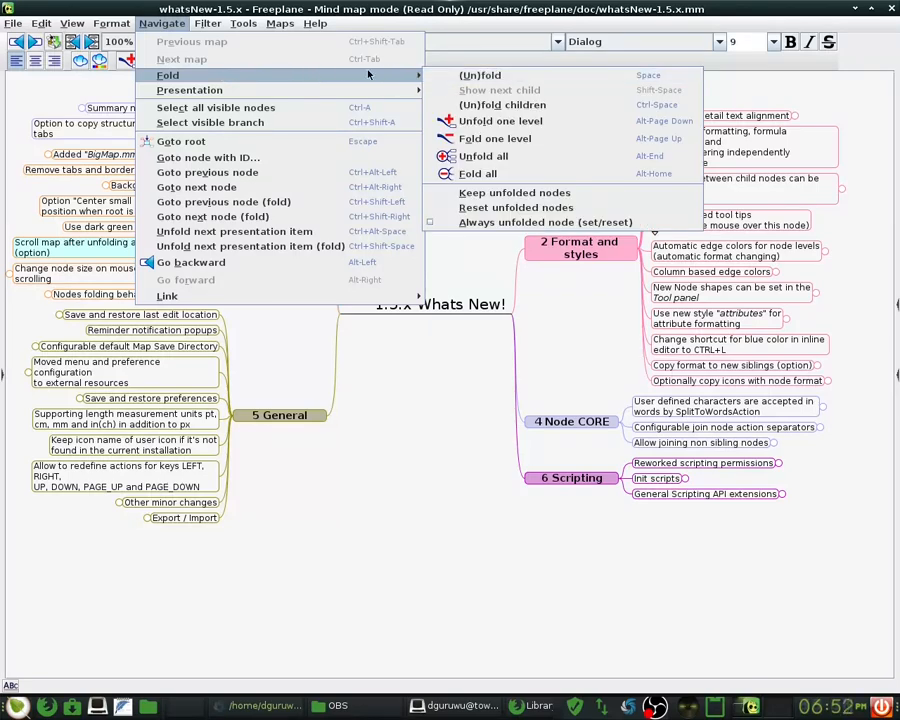
pyautogui.moveTo(336, 73)
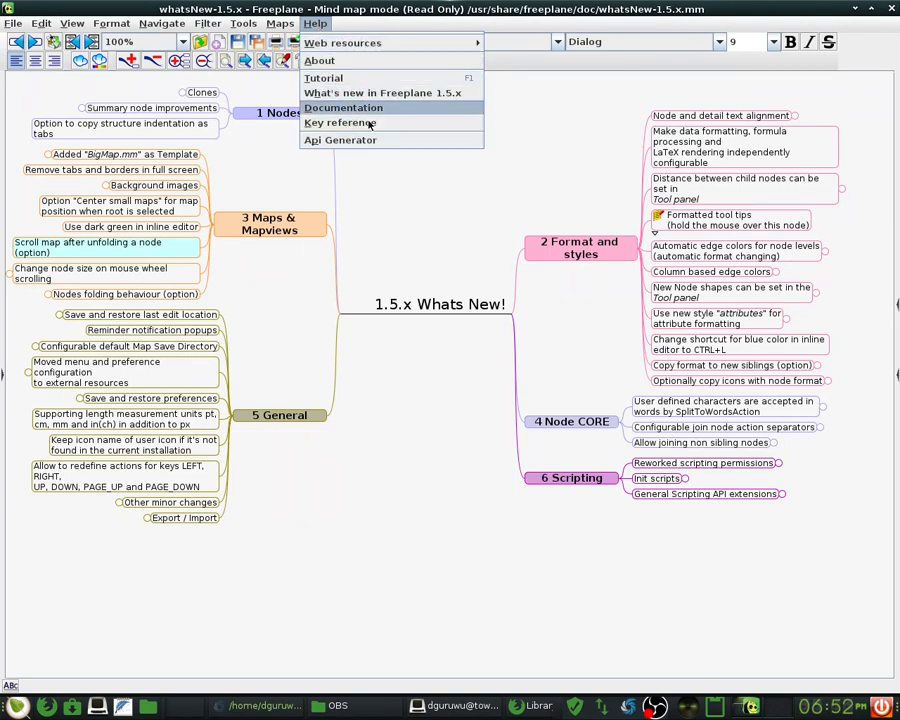
pyautogui.moveTo(380, 45)
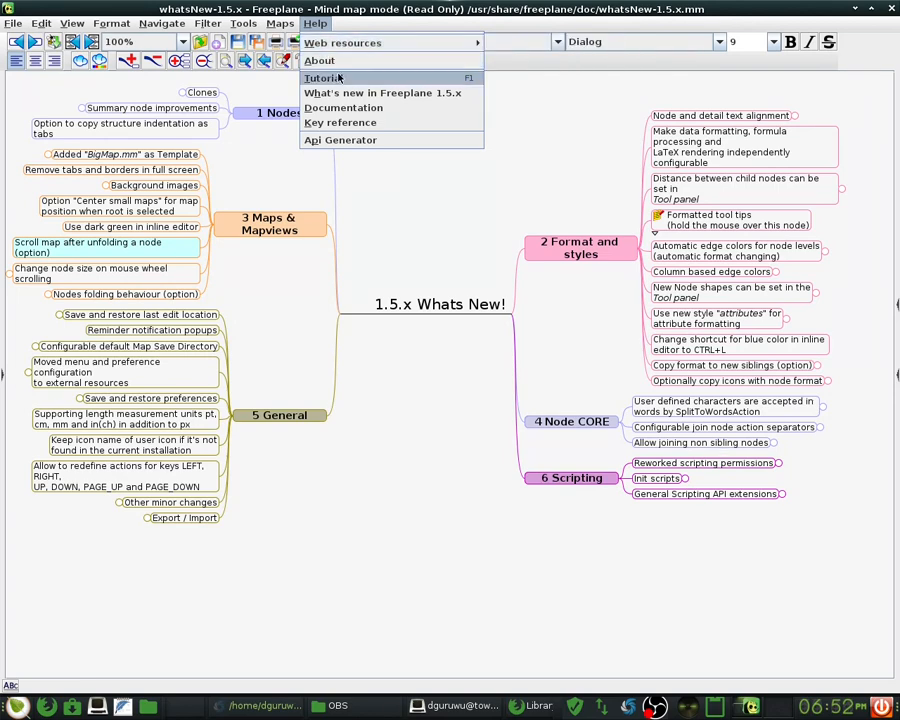
pyautogui.moveTo(470, 43)
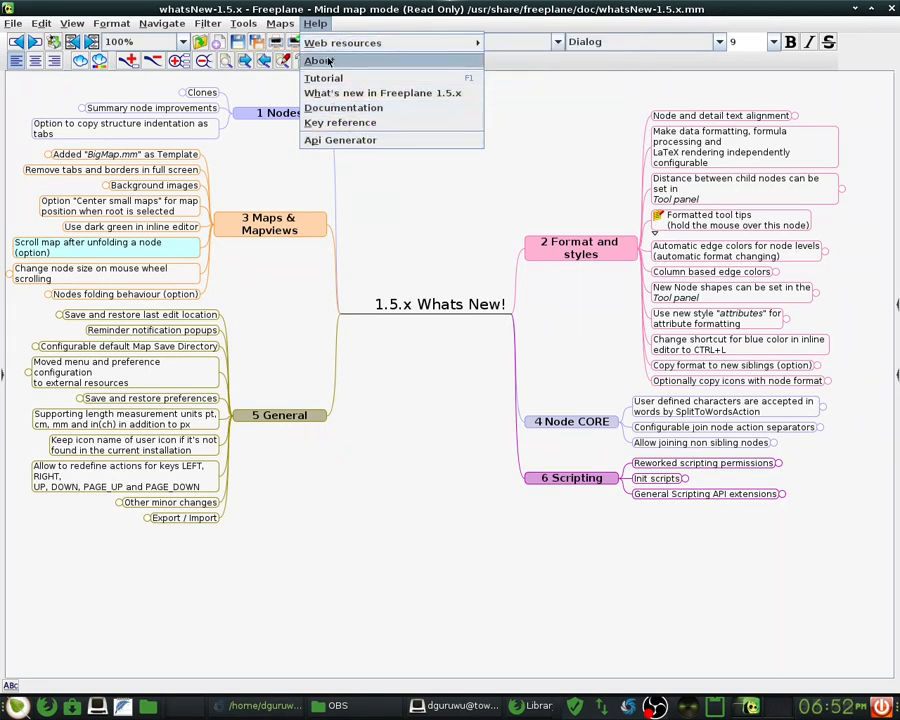
pyautogui.moveTo(331, 48)
pyautogui.moveTo(333, 44)
pyautogui.moveTo(478, 42)
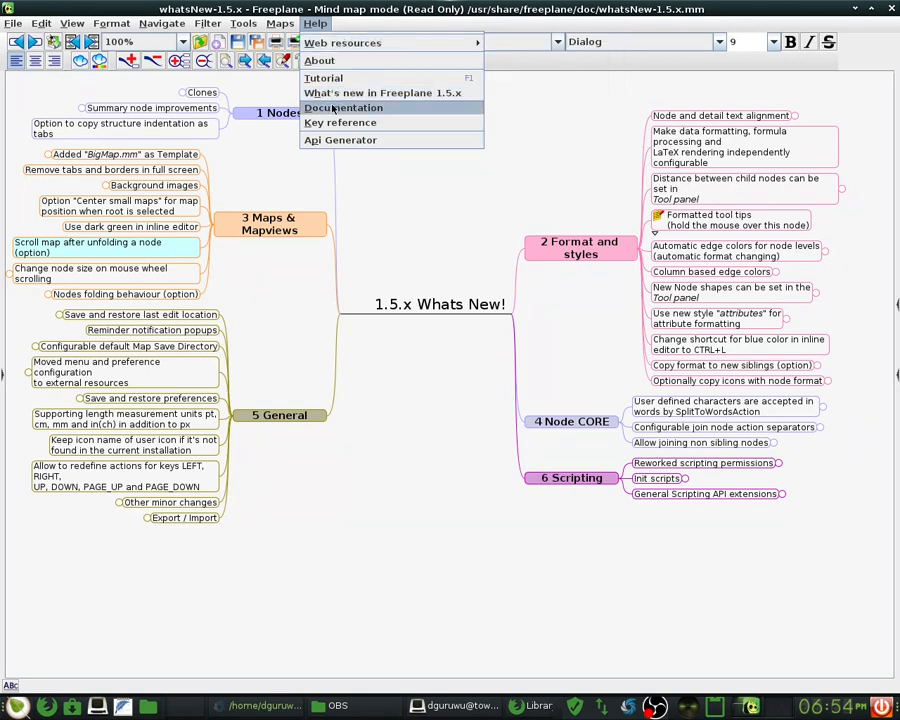
pyautogui.moveTo(345, 48)
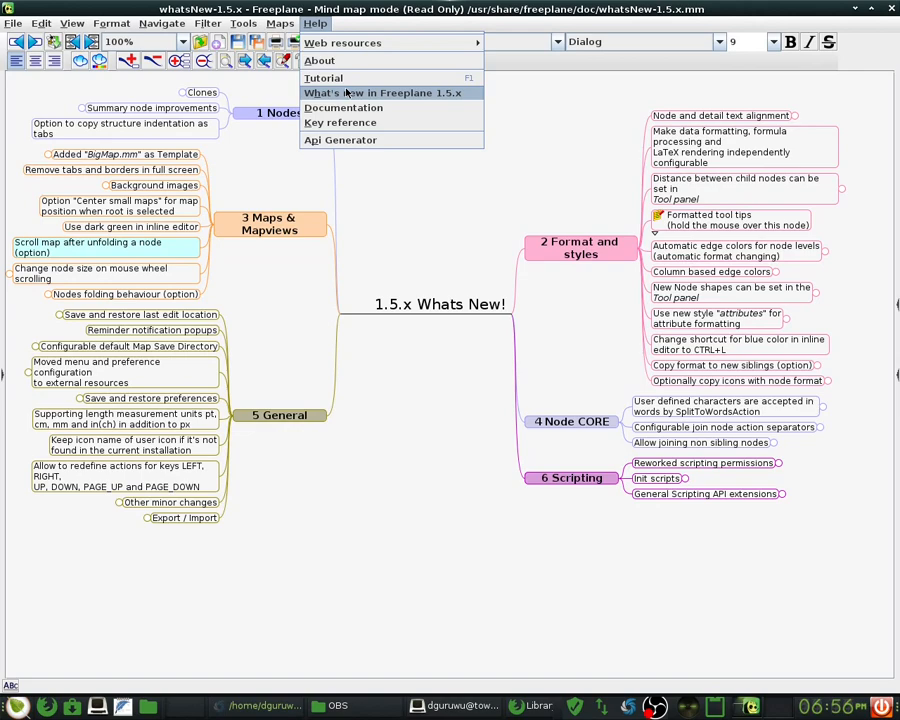
pyautogui.press('Right')
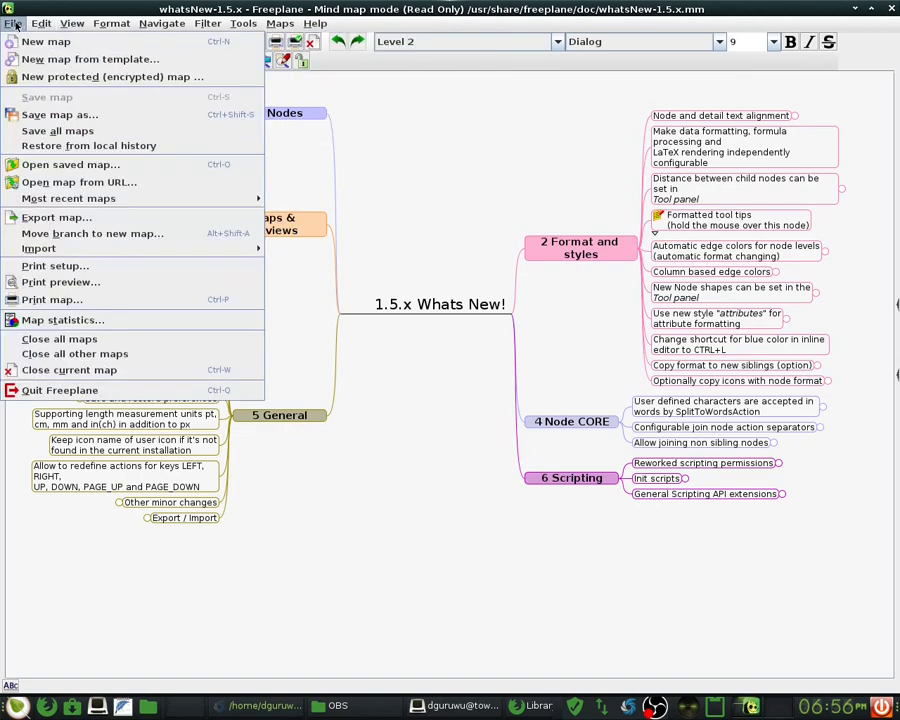
pyautogui.press('Right')
pyautogui.moveTo(316, 24)
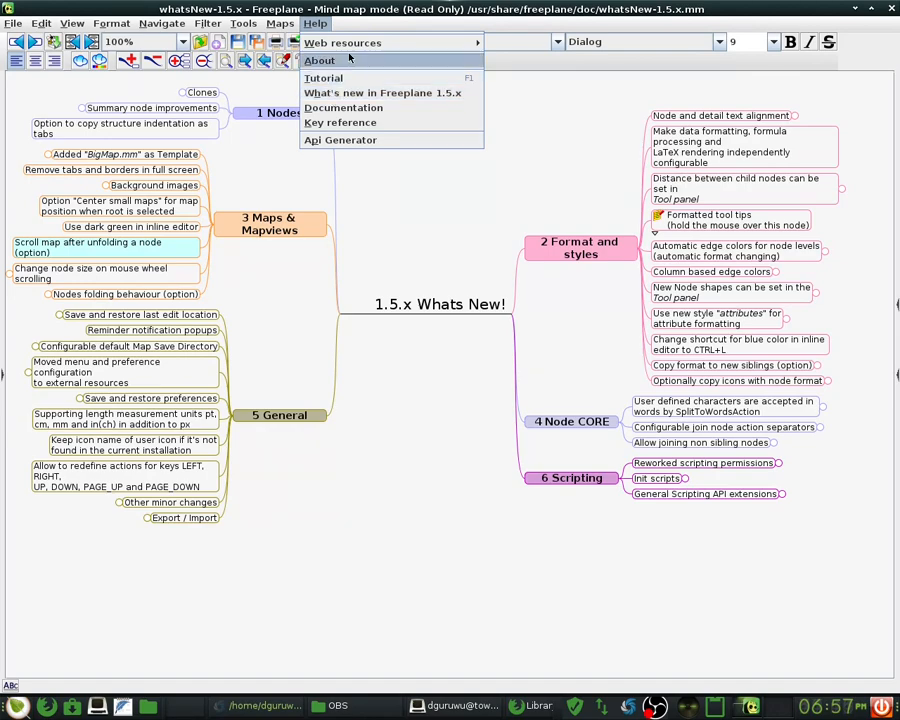
pyautogui.click(346, 62)
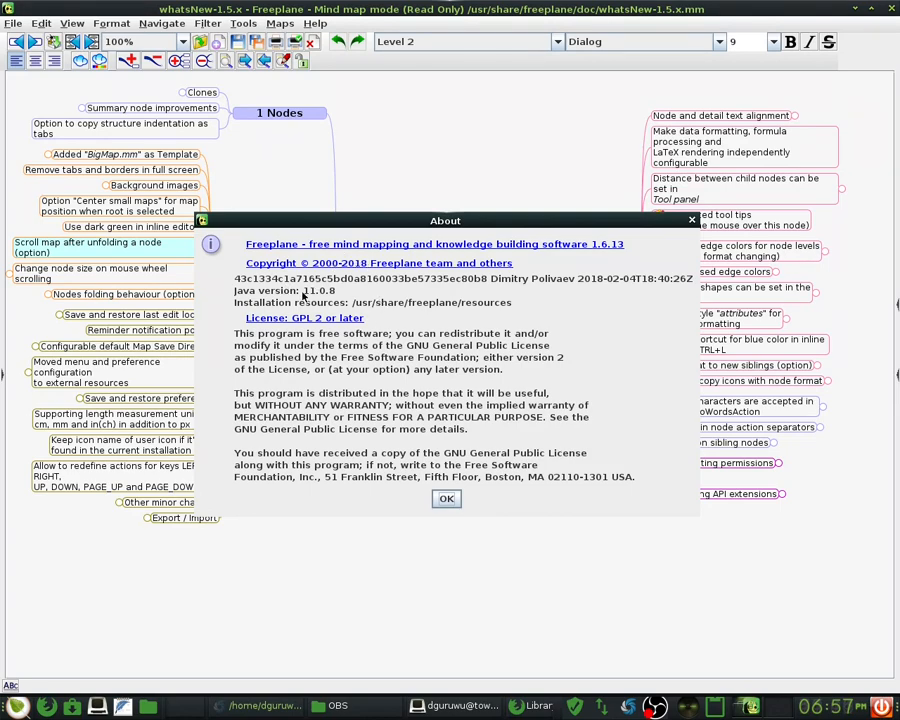
pyautogui.click(446, 499)
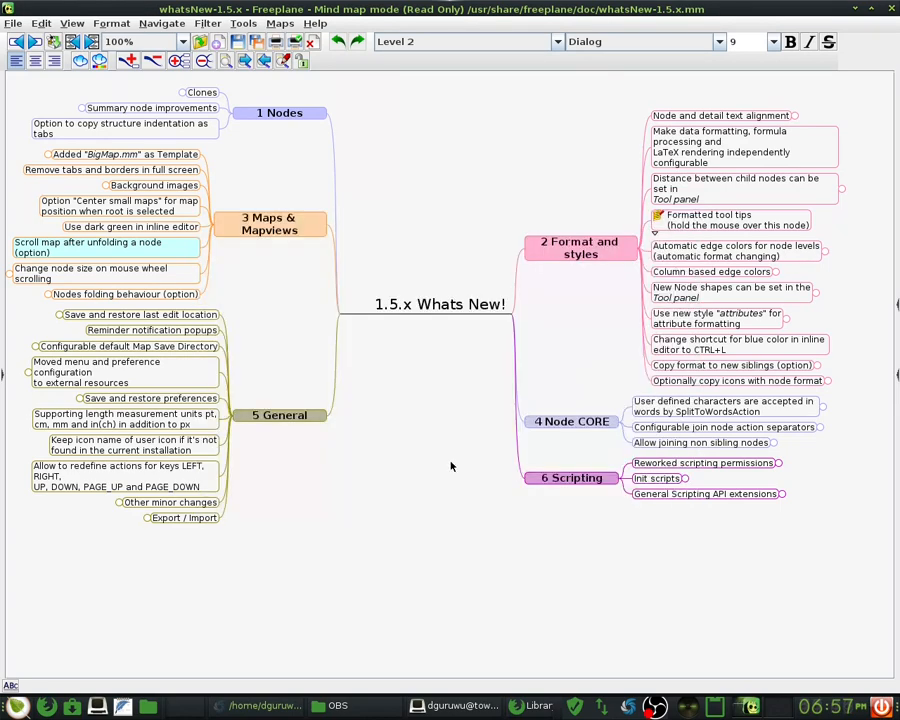
pyautogui.click(315, 25)
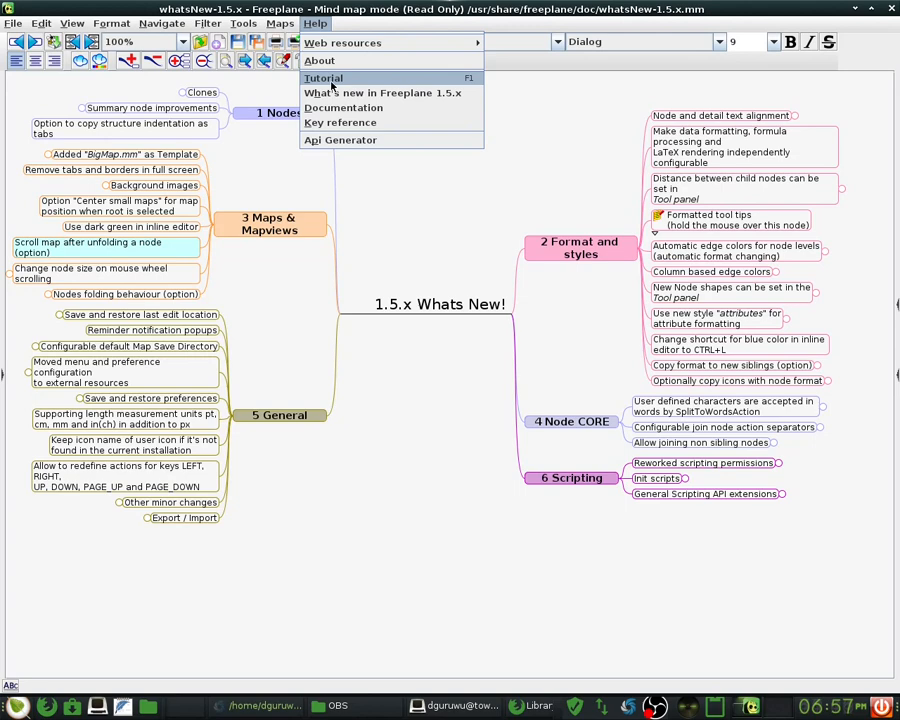
# - Close the Help menu, fold '2 Format and styles', and choose File > New map from template
pyautogui.moveTo(592, 252)
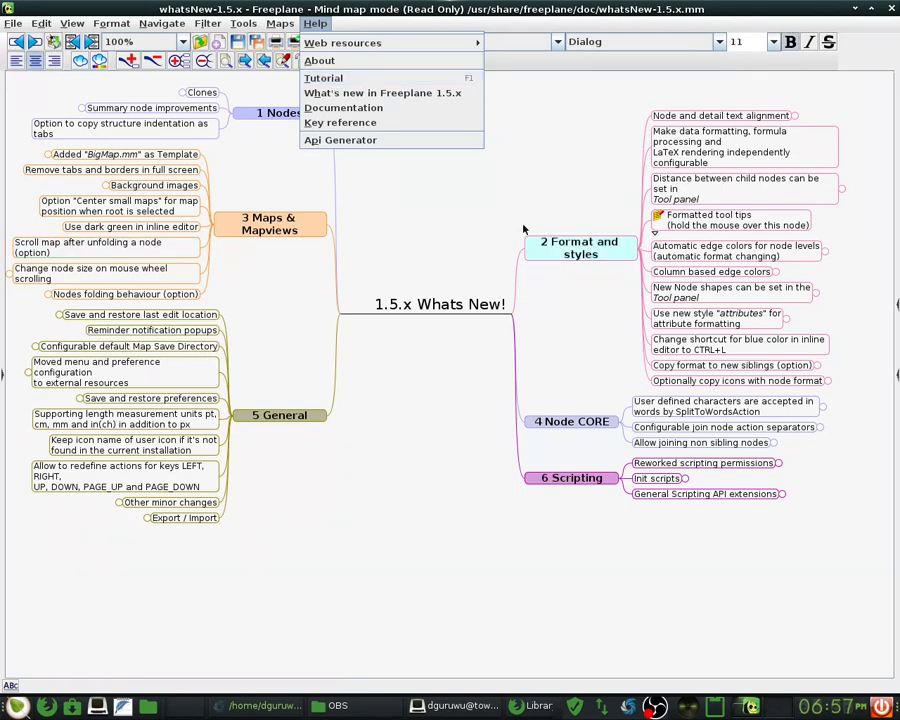
pyautogui.press('Escape')
pyautogui.press('space')
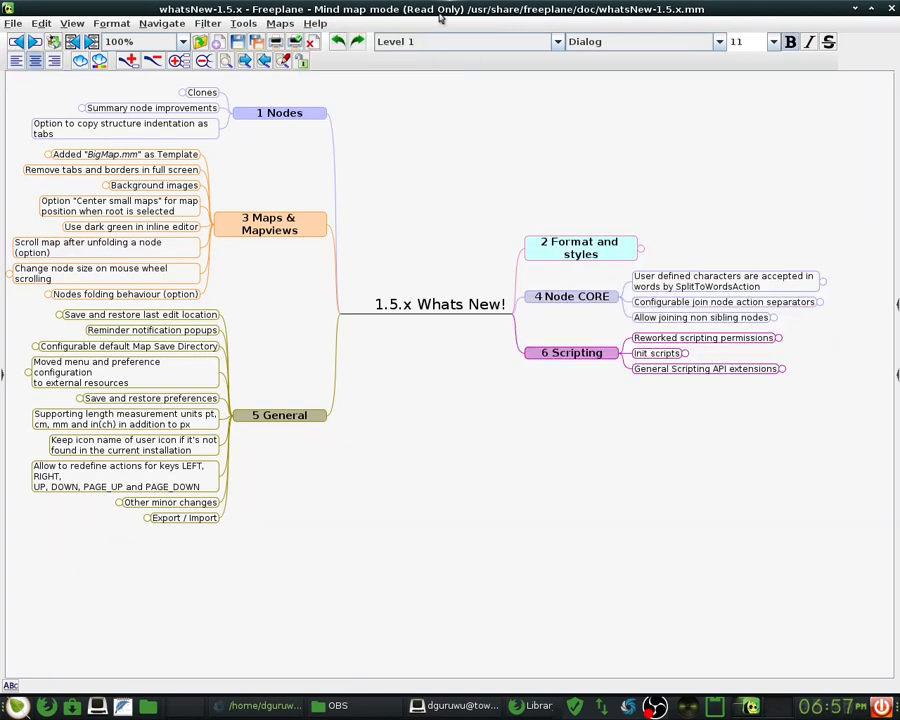
pyautogui.click(12, 18)
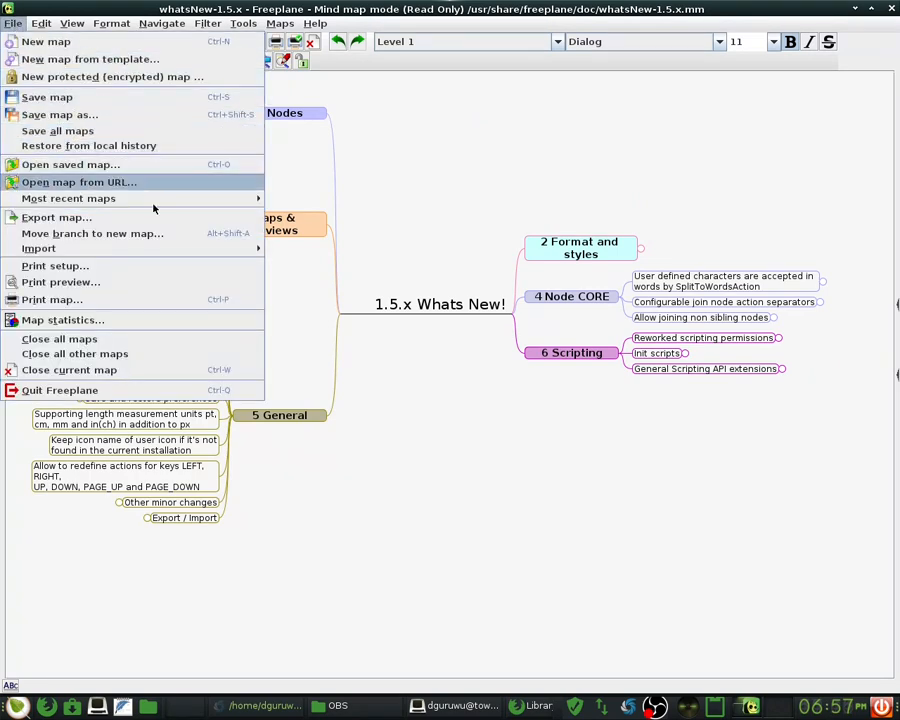
pyautogui.press('Up')
pyautogui.press('Up')
pyautogui.press('Up')
pyautogui.press('Up')
pyautogui.press('Up')
pyautogui.press('Up')
pyautogui.press('Up')
pyautogui.press('Return')
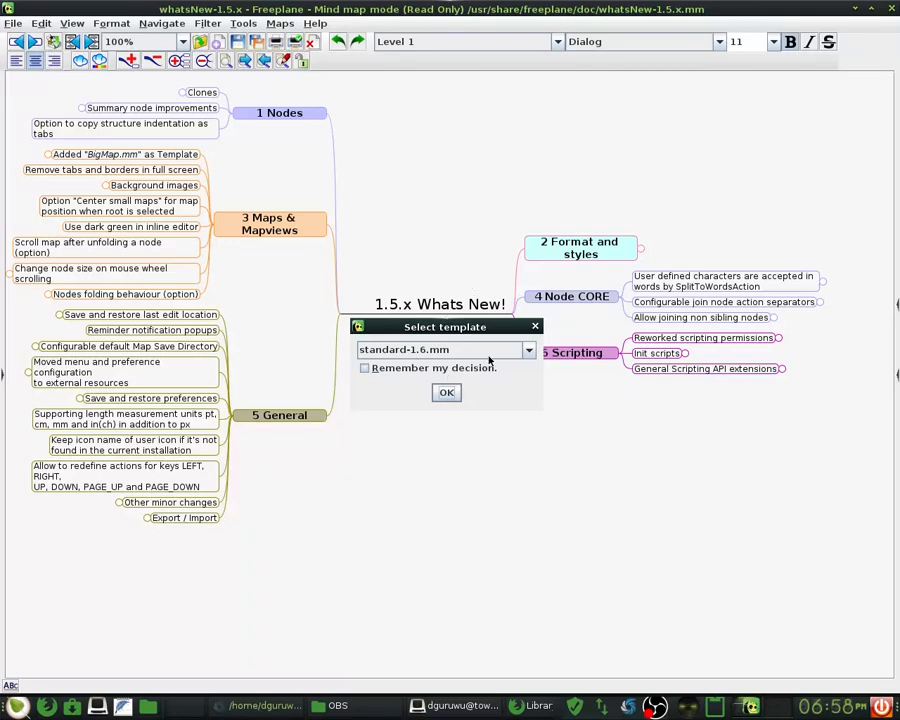
# - Pick conceptMap.mm from the template dropdown instead of standard-1.6.mm
pyautogui.click(529, 352)
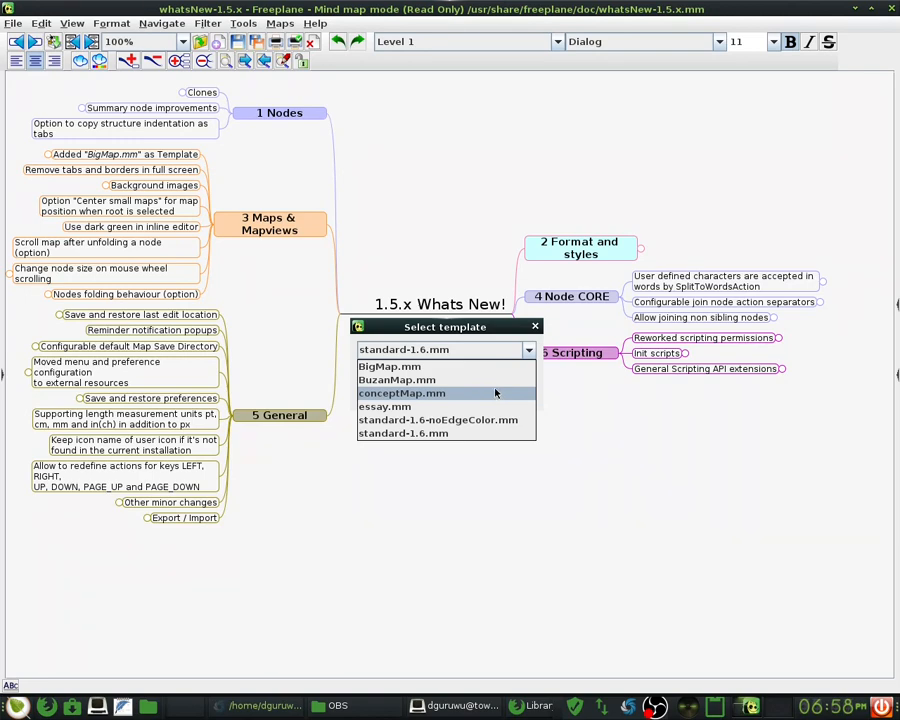
pyautogui.click(529, 350)
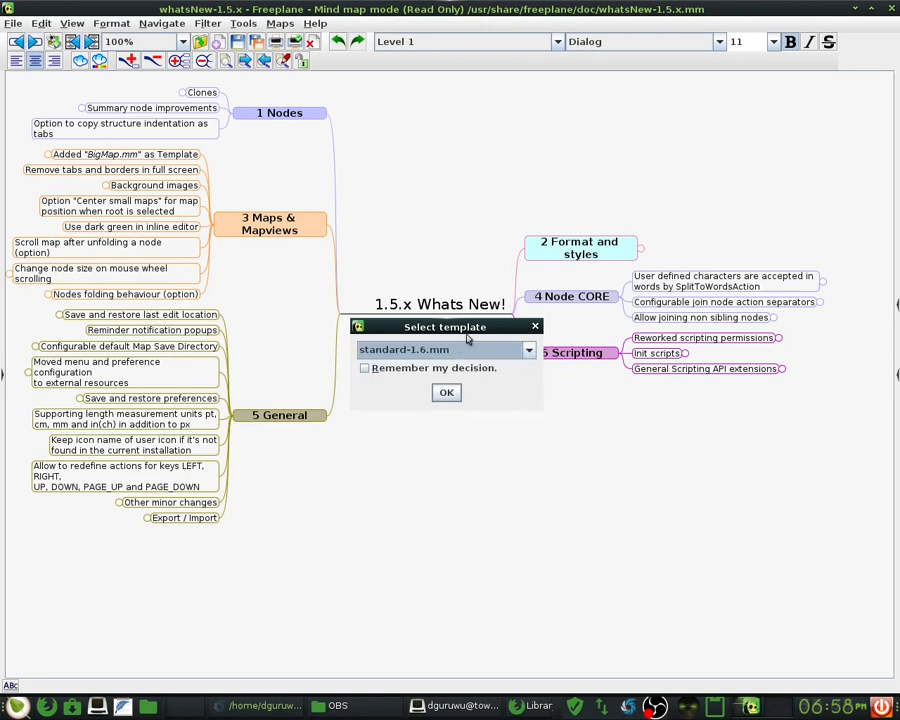
pyautogui.moveTo(470, 331); pyautogui.dragTo(423, 152)
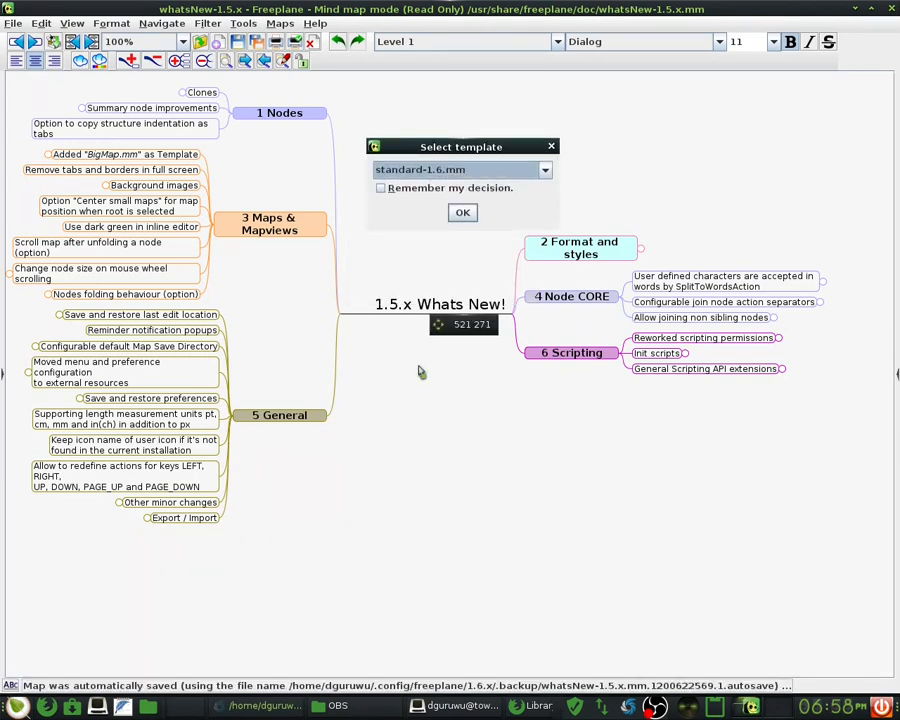
pyautogui.moveTo(420, 371); pyautogui.dragTo(410, 300)
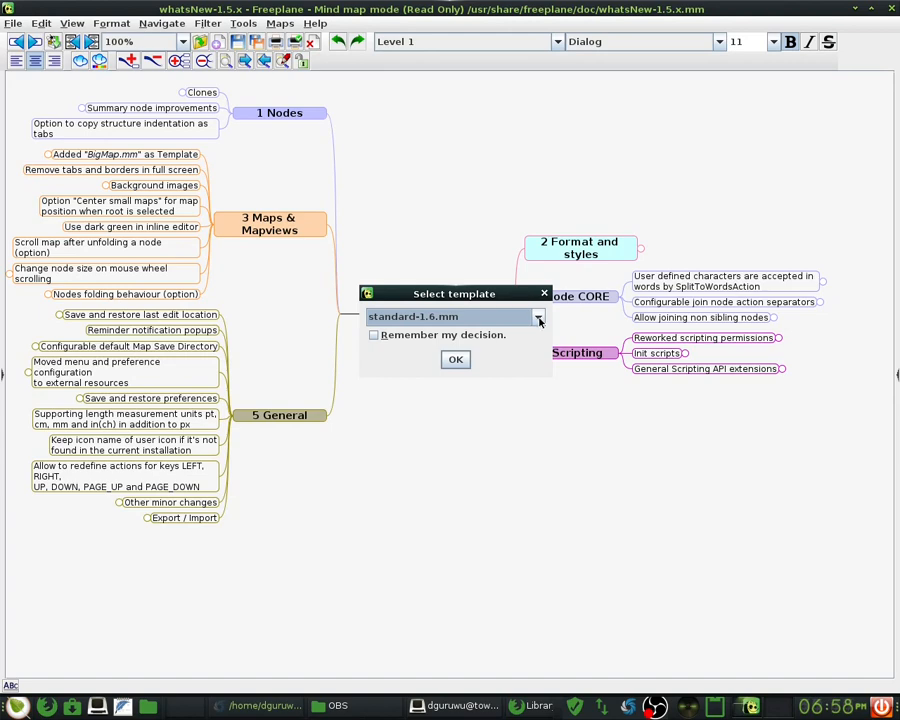
pyautogui.click(538, 318)
pyautogui.click(538, 318)
pyautogui.click(538, 318)
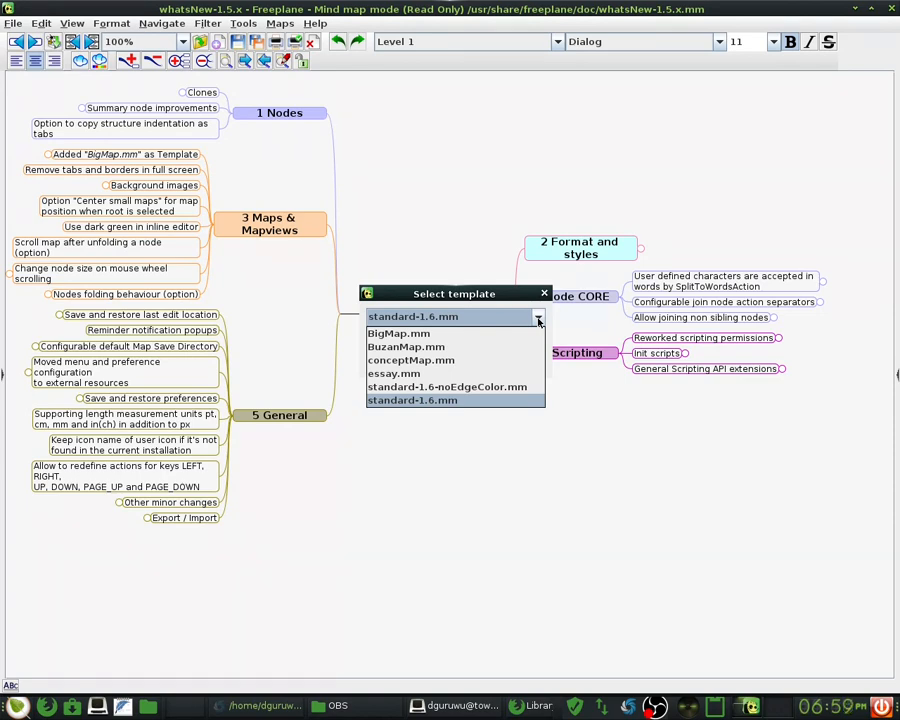
pyautogui.click(507, 363)
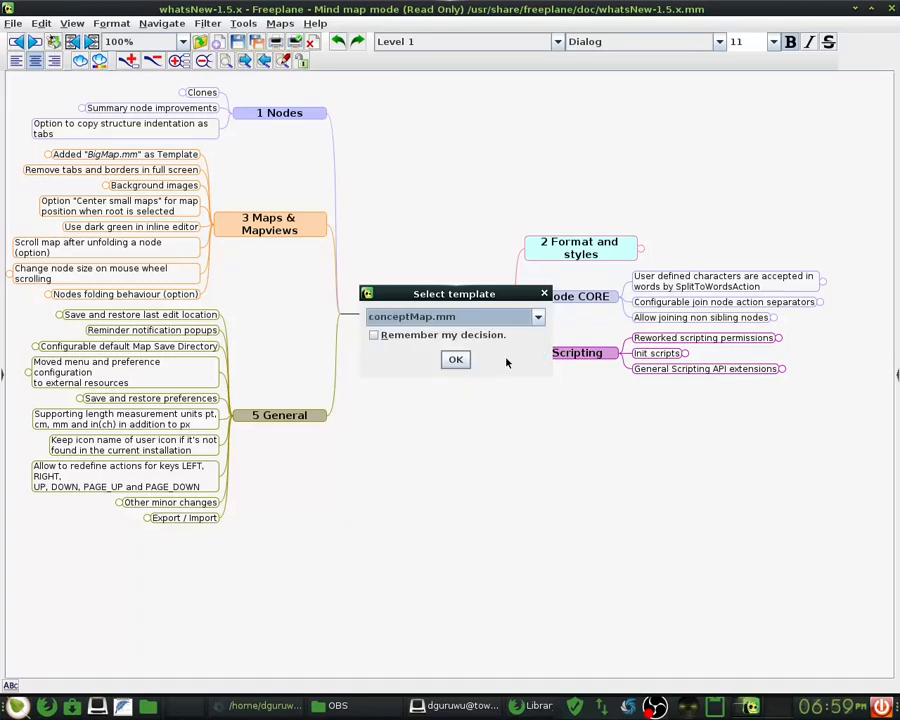
pyautogui.click(454, 360)
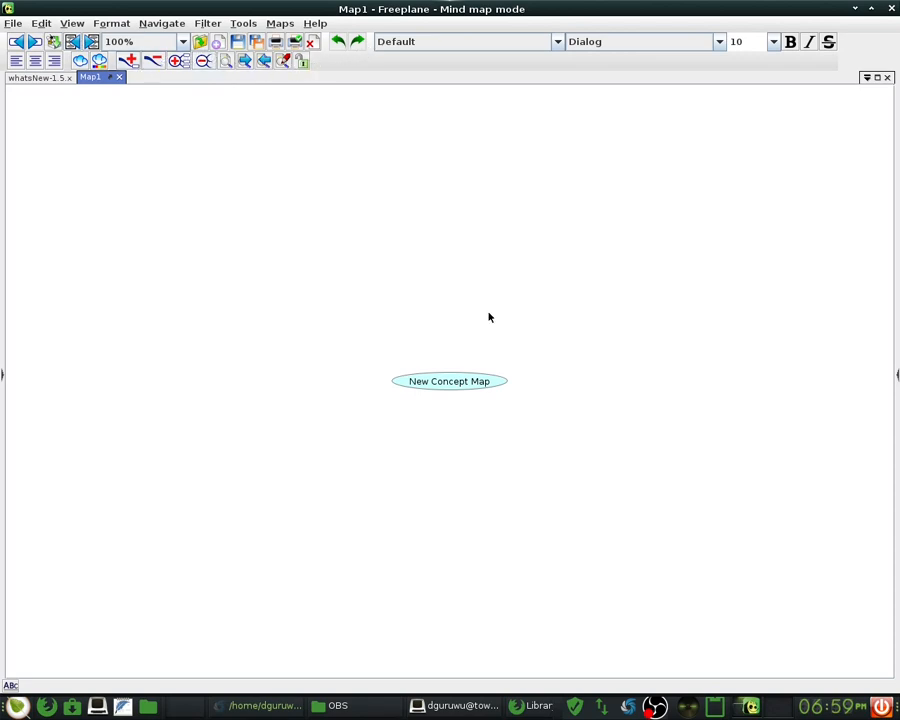
pyautogui.doubleClick(446, 383)
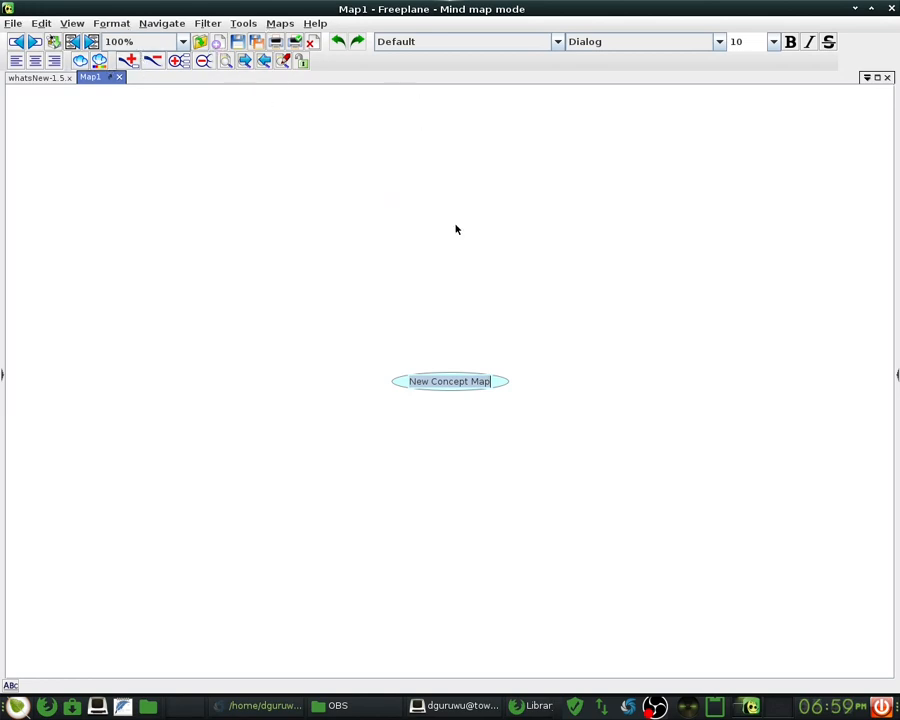
# - Replace the root text 'New Concept Map' with 'Woo Web Marketing & Multimedia'
pyautogui.doubleClick(448, 383)
pyautogui.tripleClick(448, 383)
pyautogui.press('Return')
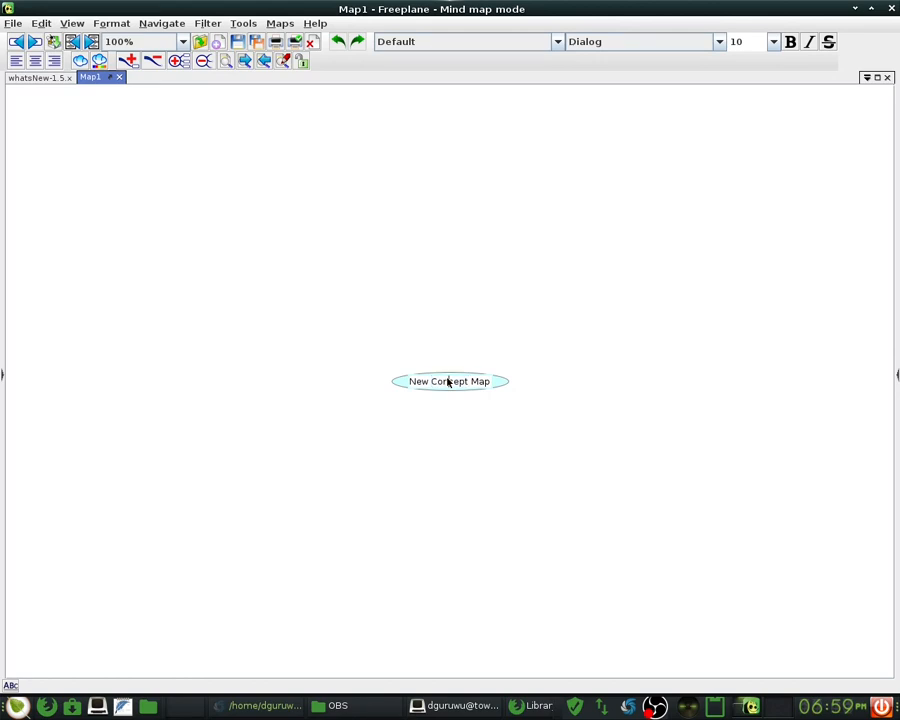
pyautogui.doubleClick(448, 382)
pyautogui.tripleClick(448, 382)
pyautogui.press('BackSpace')
pyautogui.write('Woo Web ')
pyautogui.write('Mark')
pyautogui.write('e')
pyautogui.press('BackSpace')
pyautogui.write('rketing & ')
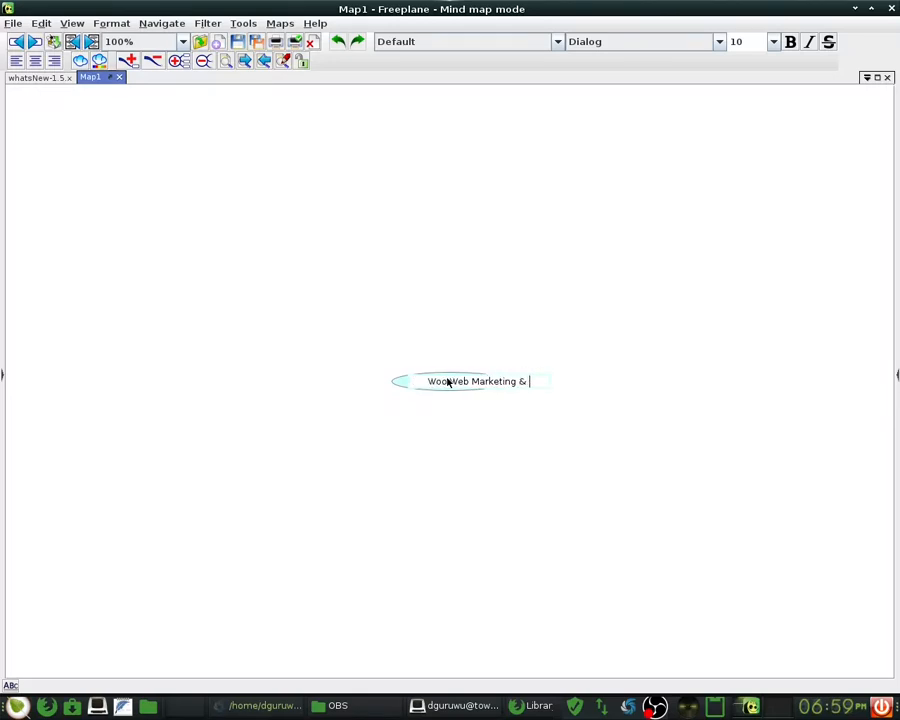
pyautogui.write('Multimed')
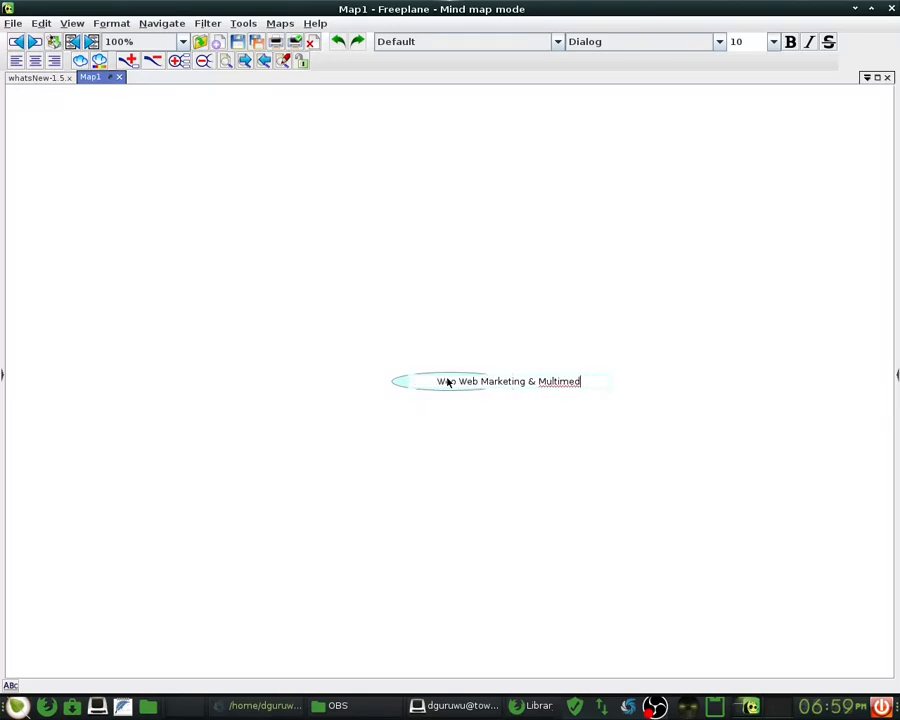
pyautogui.write('ia')
pyautogui.hotkey('ctrl', 'Left')
pyautogui.hotkey('ctrl', 'Left')
pyautogui.hotkey('ctrl', 'Left')
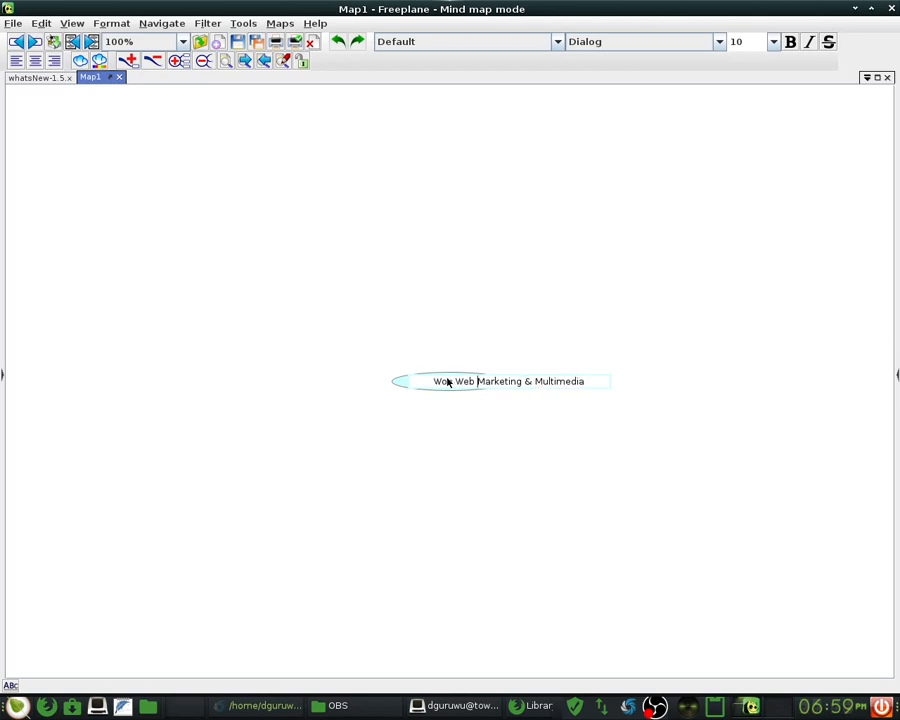
pyautogui.hotkey('ctrl', 'Right')
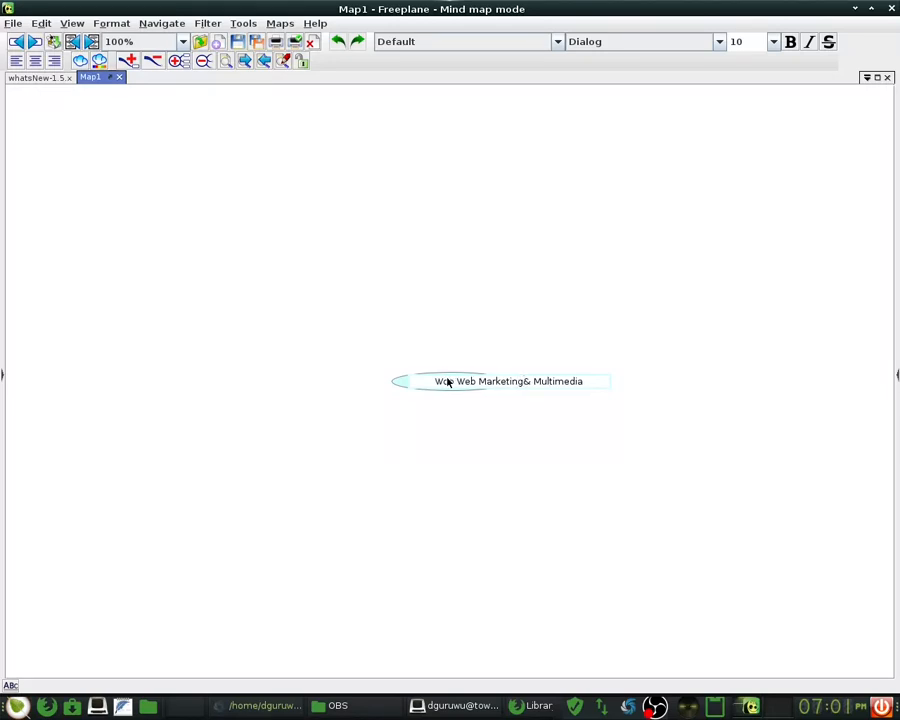
# - Break the root title before '&' onto a second line and commit the edit
pyautogui.hotkey('shift', 'Return')
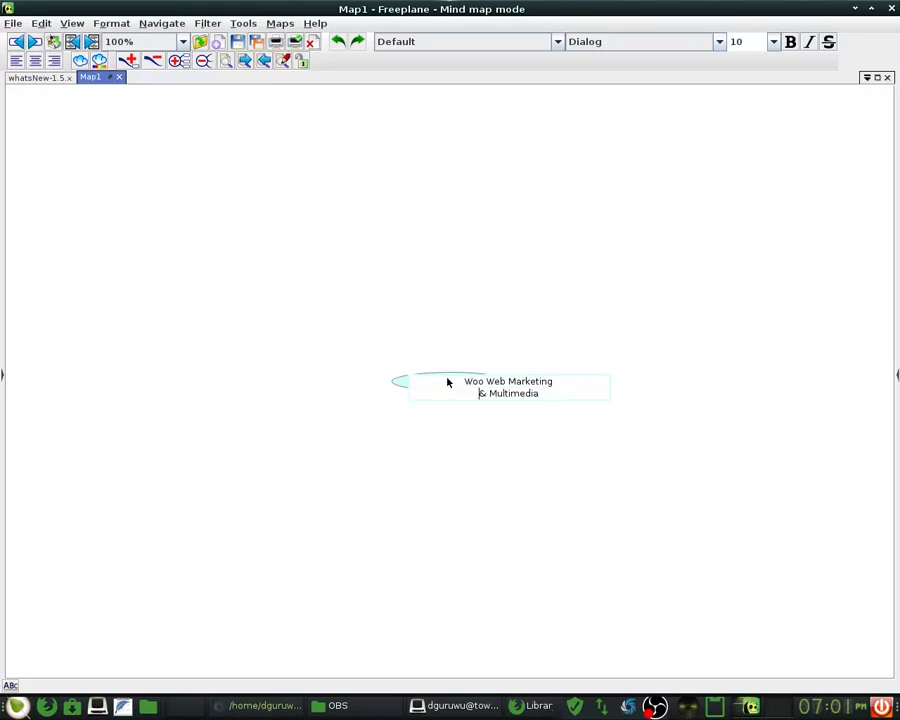
pyautogui.click(618, 432)
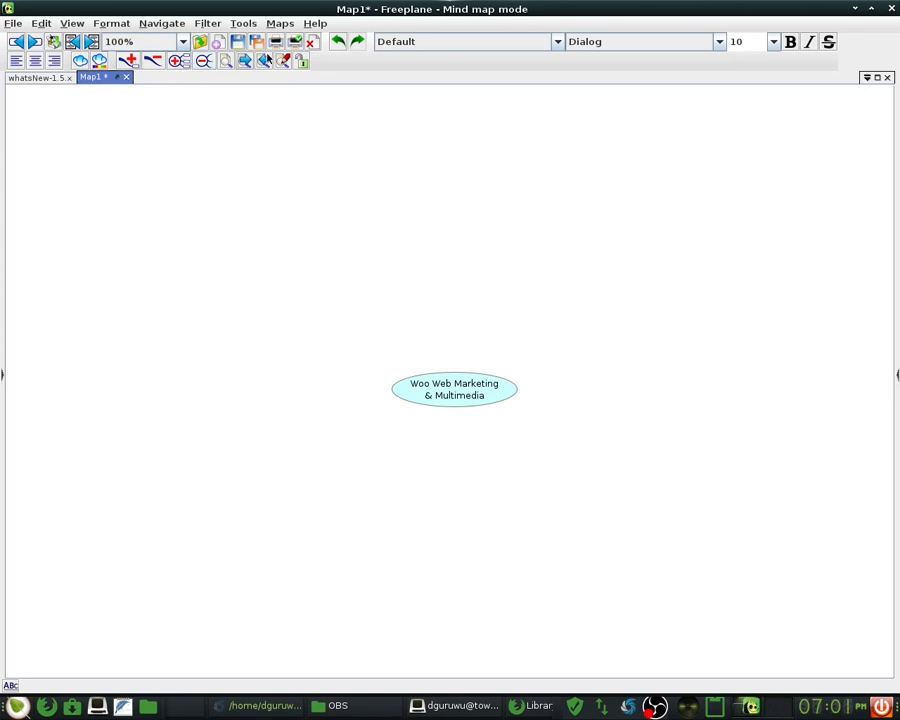
pyautogui.click(315, 24)
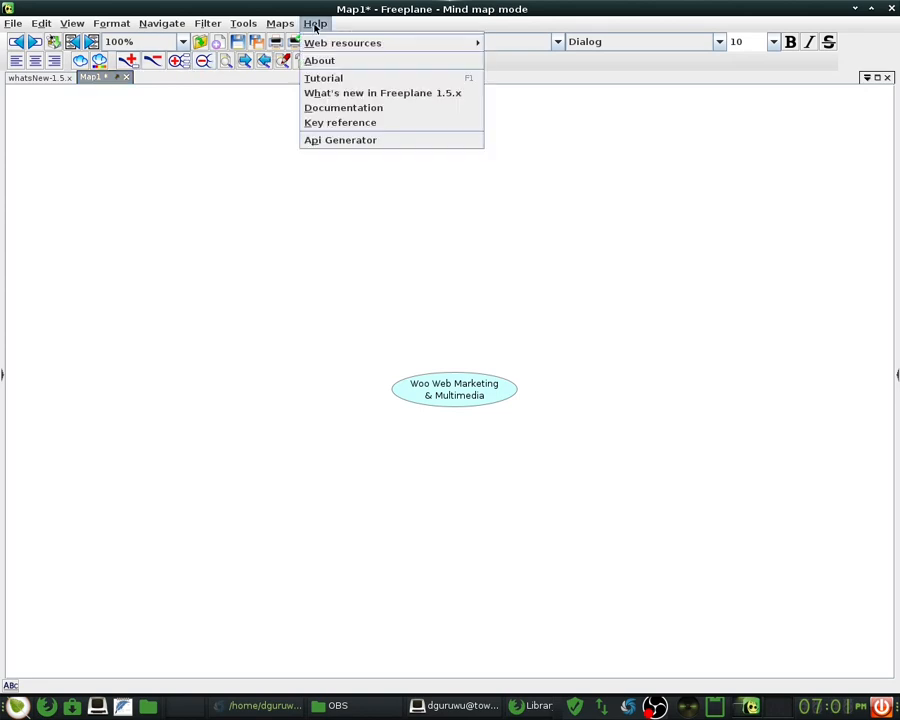
# - Open the Help > Documentation map and unfold its FAQ and Install branches
pyautogui.click(378, 108)
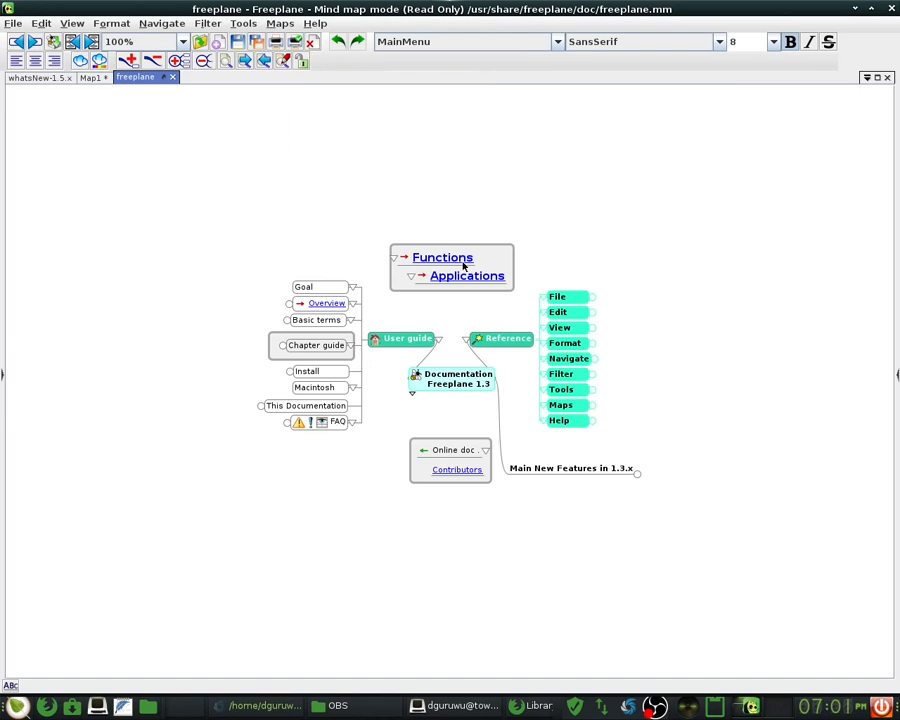
pyautogui.moveTo(408, 344)
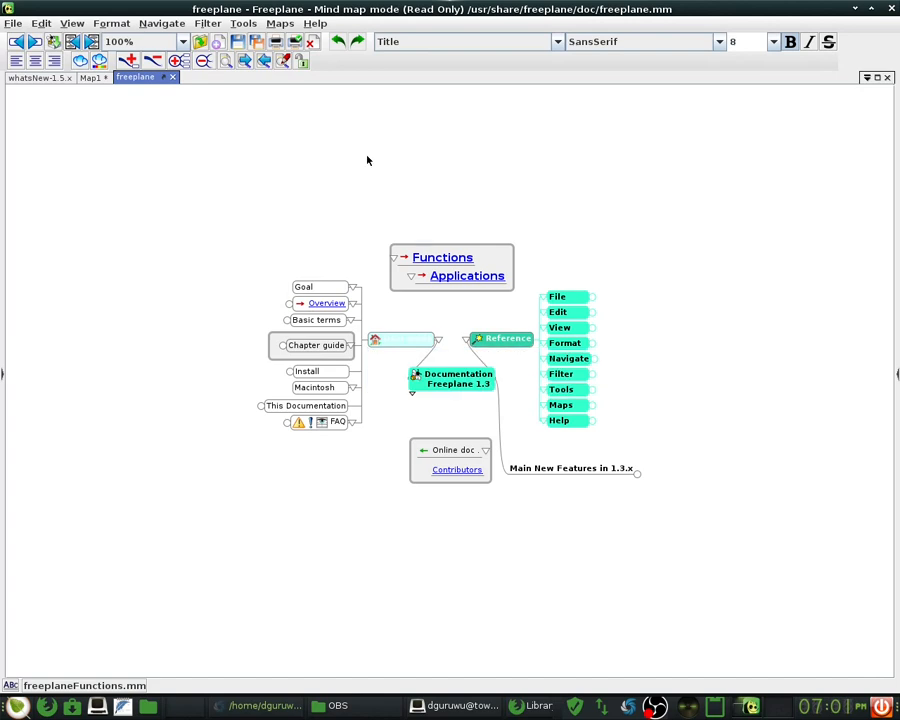
pyautogui.click(400, 342)
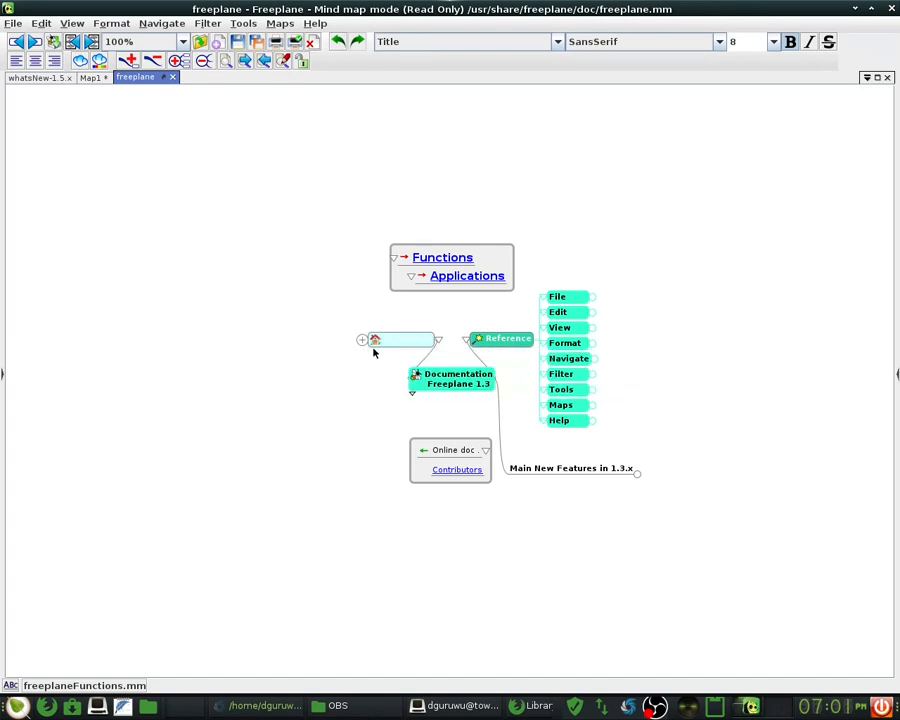
pyautogui.click(369, 340)
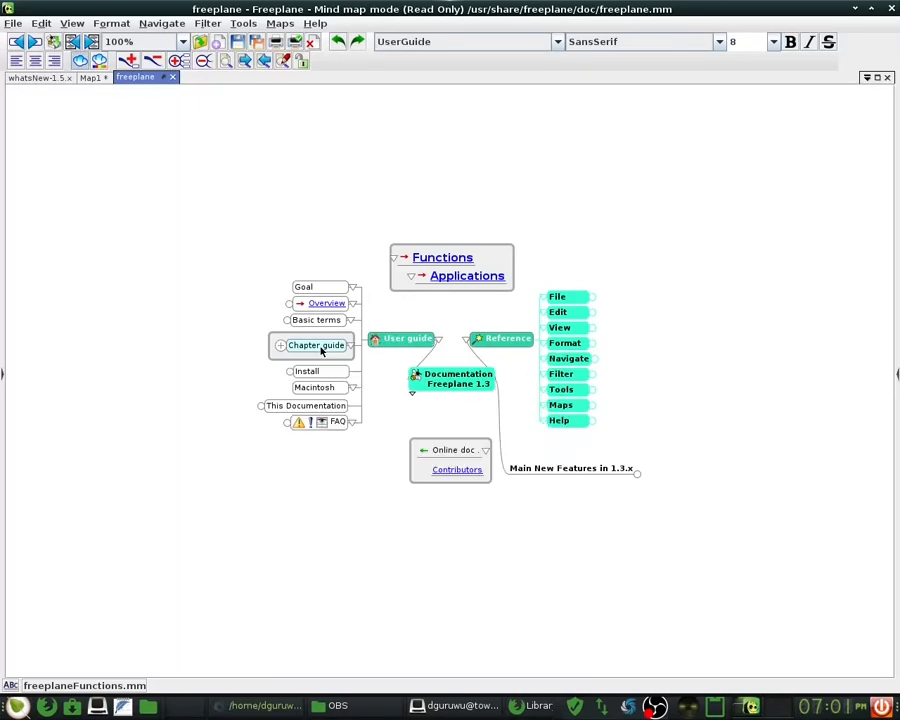
pyautogui.moveTo(402, 345)
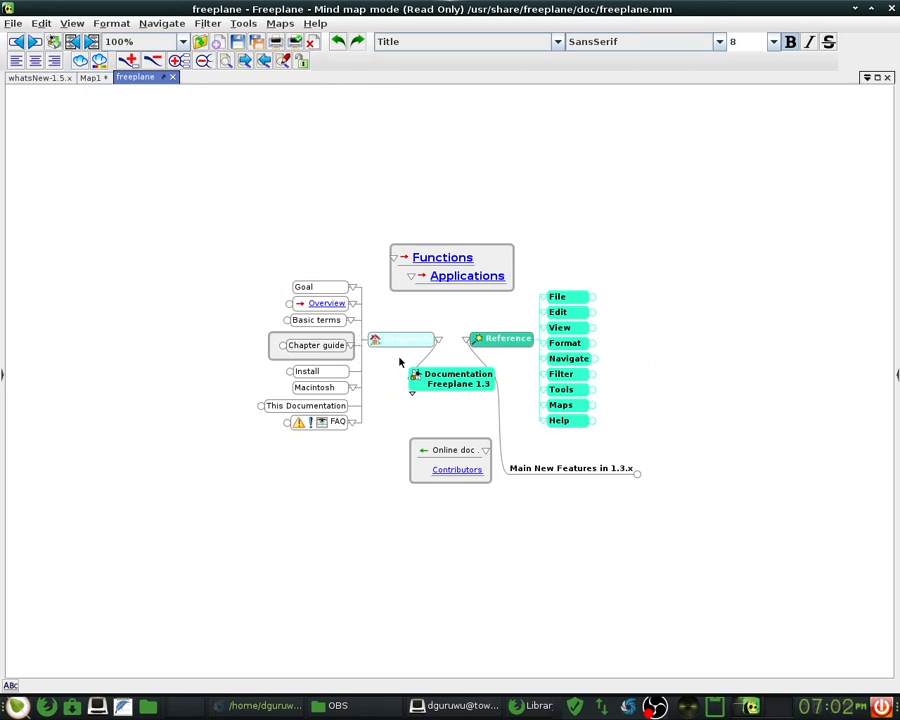
pyautogui.click(308, 424)
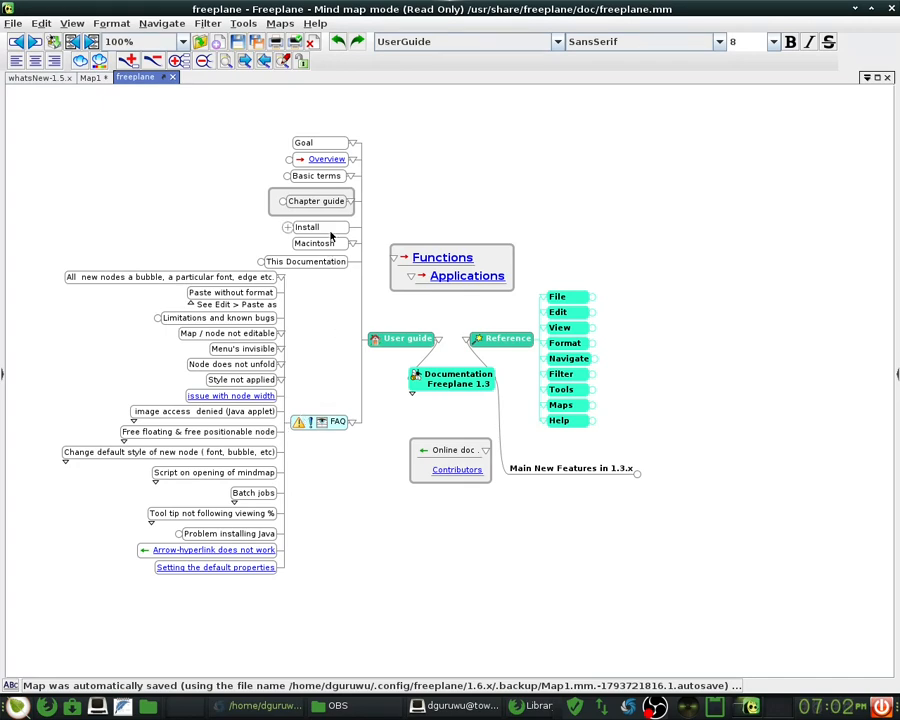
pyautogui.click(287, 229)
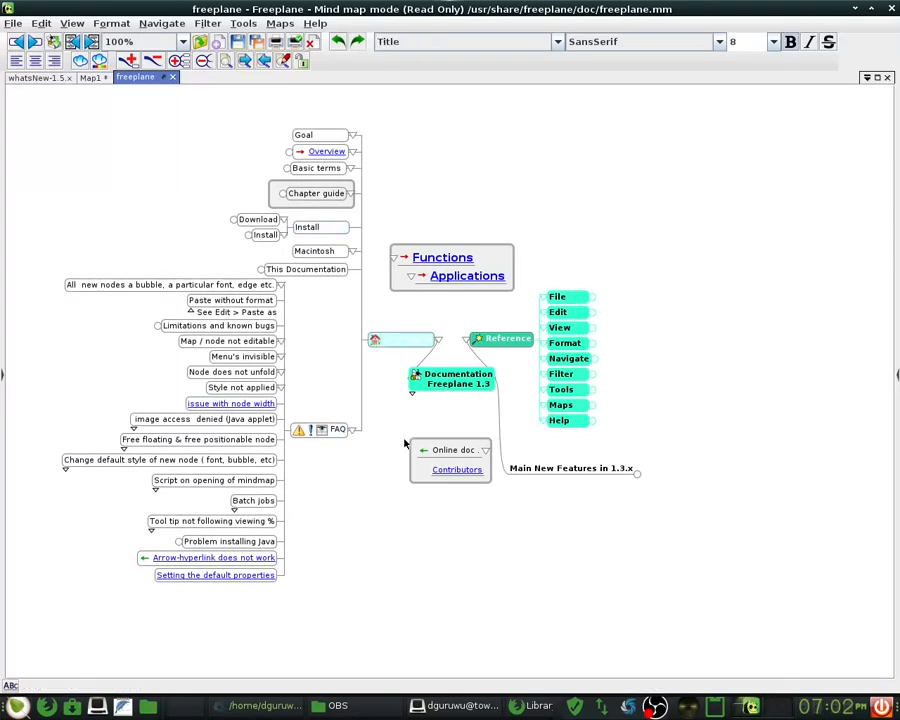
pyautogui.moveTo(451, 458)
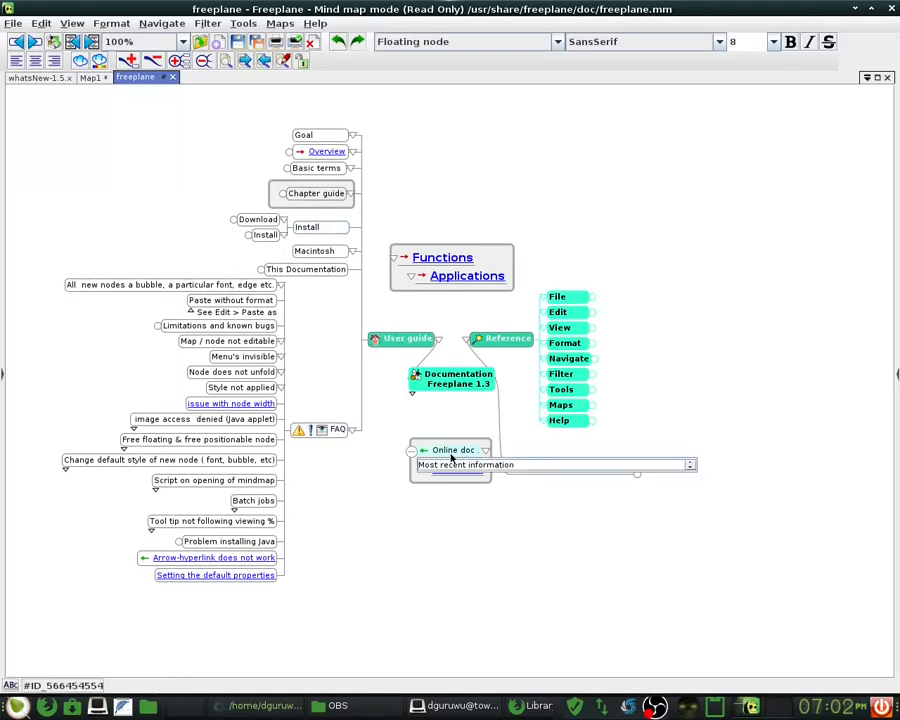
pyautogui.click(315, 23)
# - Open the Tutorial map, unfold '1 Introduction', then return to the whatsNew-1.5.x tab
pyautogui.click(323, 78)
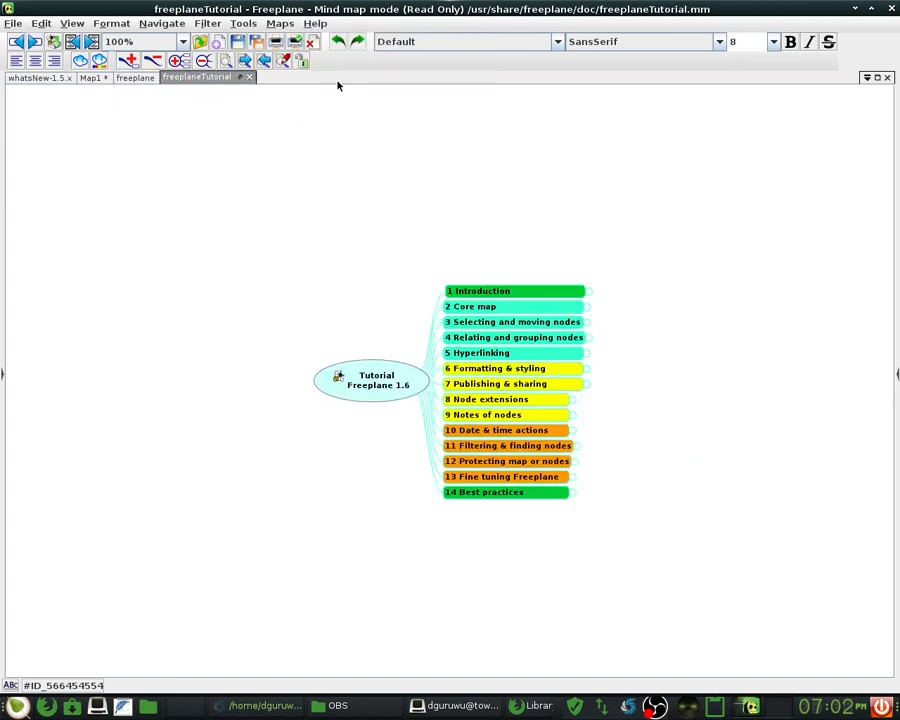
pyautogui.click(524, 288)
pyautogui.click(717, 163)
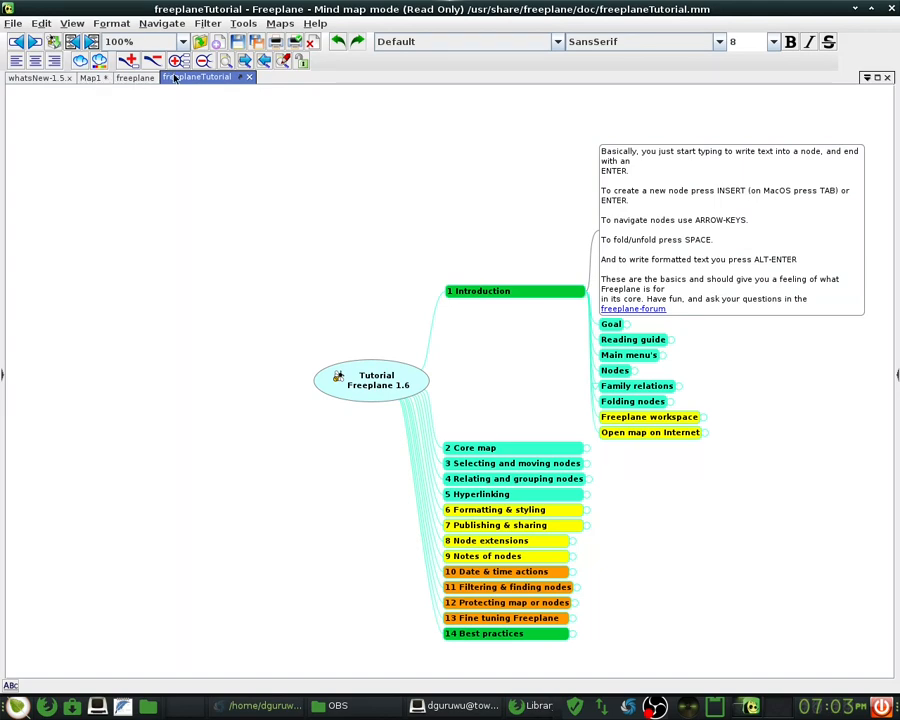
pyautogui.click(50, 79)
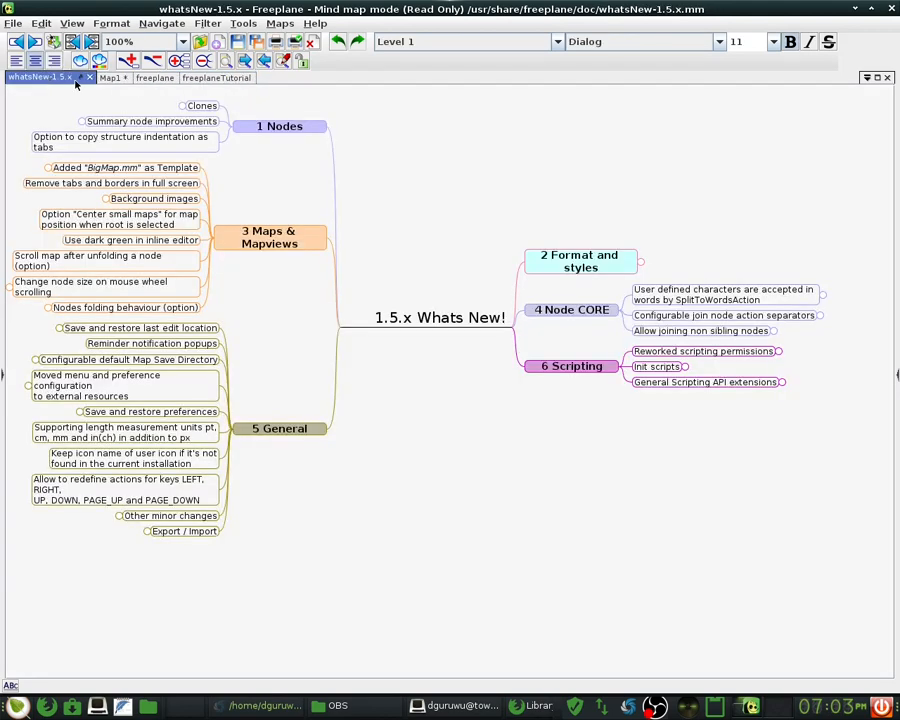
# - Close the whatsNew-1.5.x map without saving and look over the documentation and tutorial maps
pyautogui.click(89, 78)
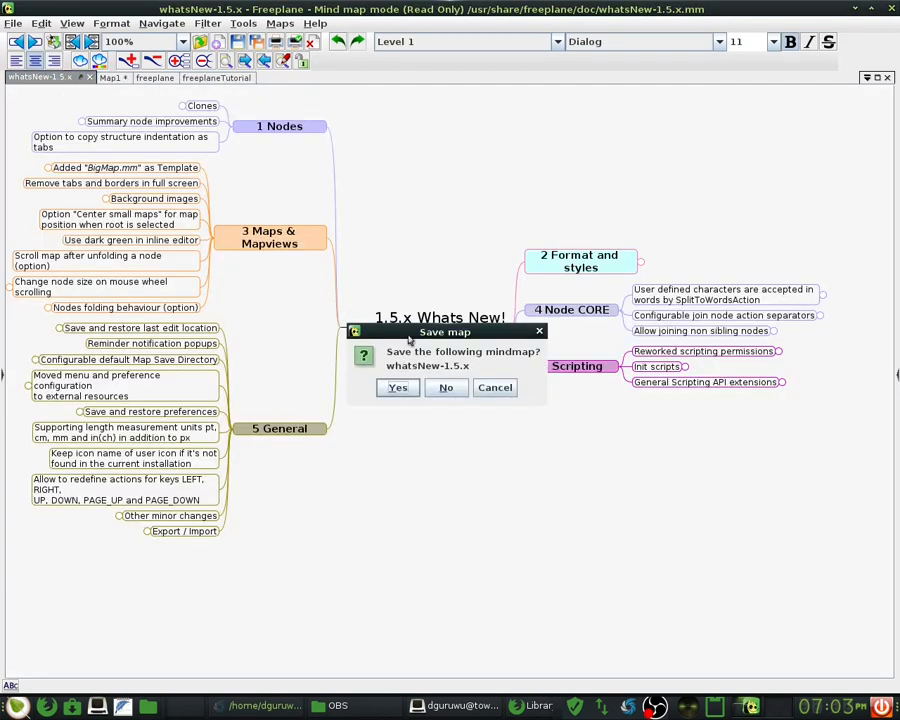
pyautogui.click(463, 394)
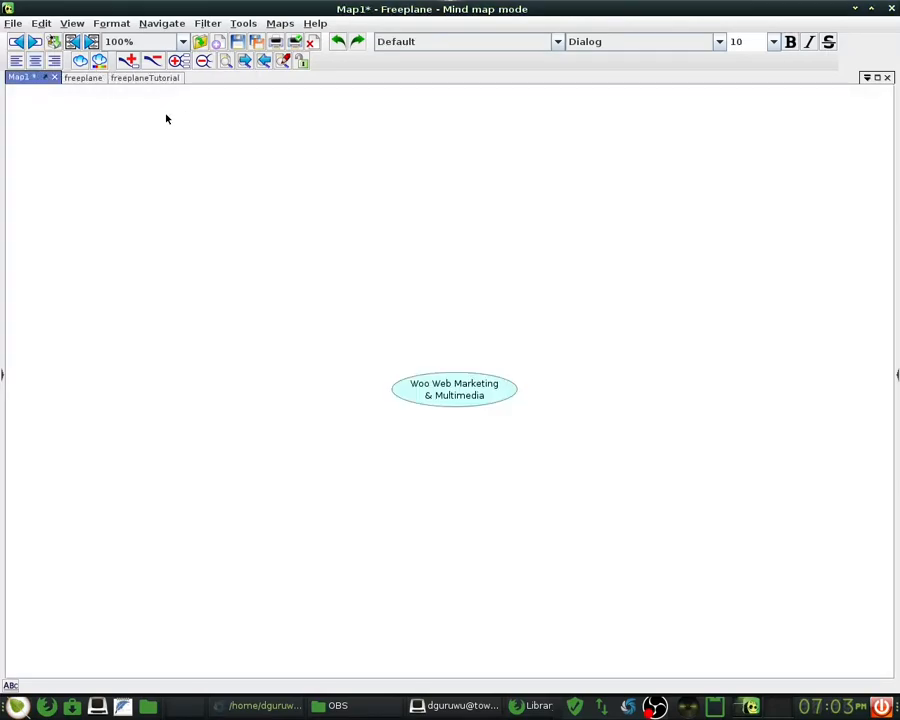
pyautogui.click(95, 79)
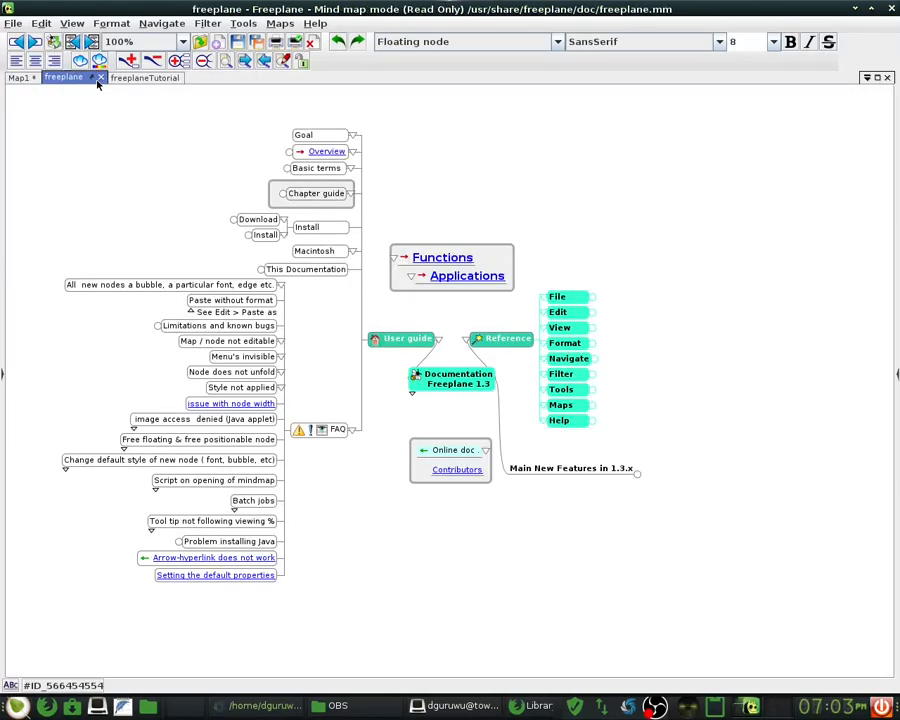
pyautogui.click(133, 79)
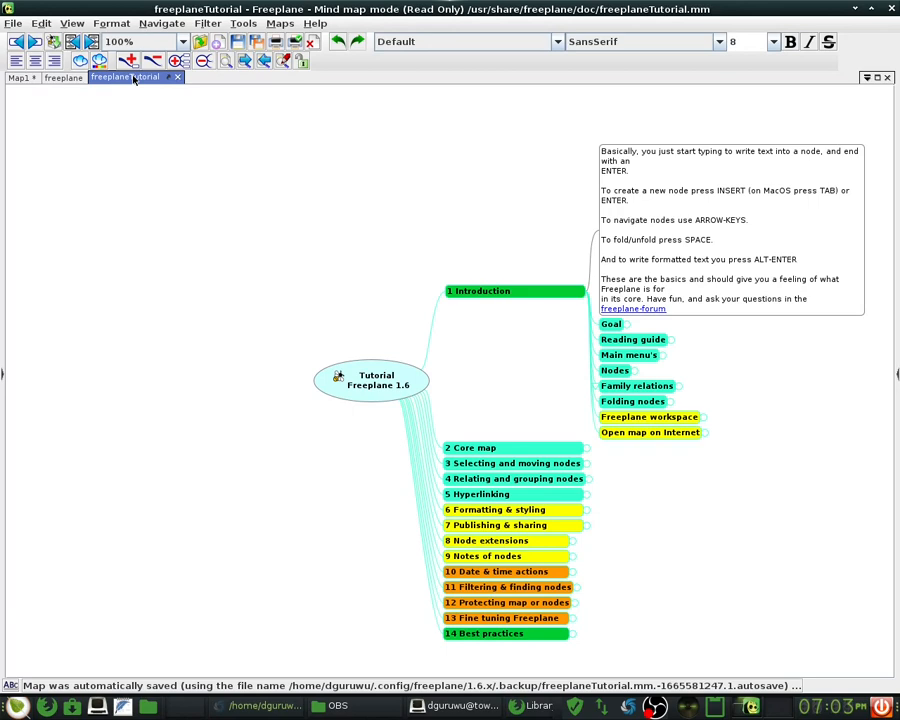
# - Bring Map1 forward and drag its tab to the end, after freeplaneTutorial
pyautogui.click(64, 79)
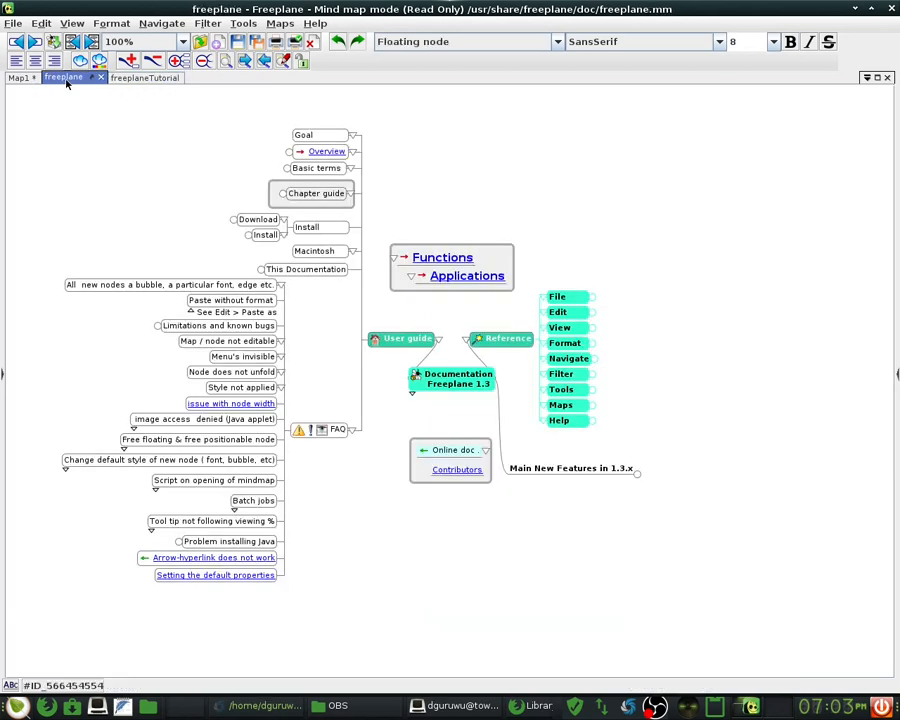
pyautogui.click(155, 80)
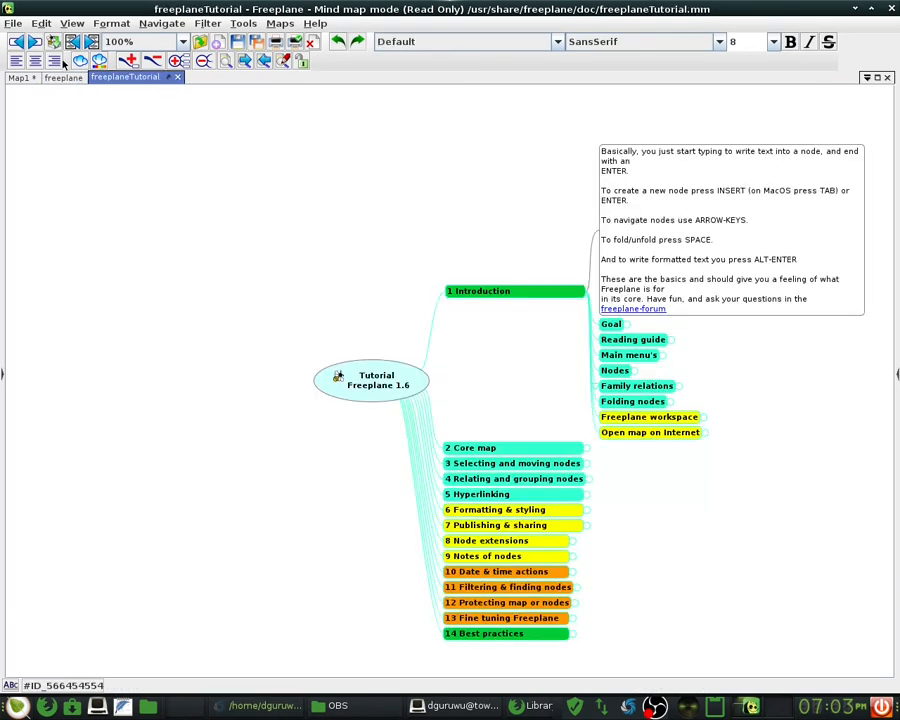
pyautogui.click(20, 78)
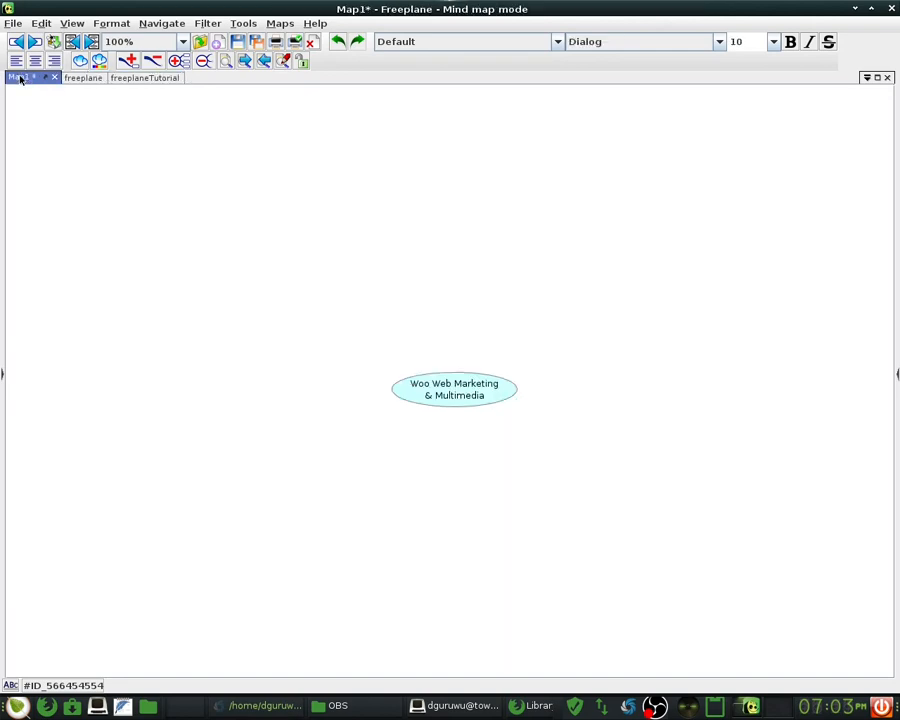
pyautogui.moveTo(20, 79); pyautogui.dragTo(178, 88)
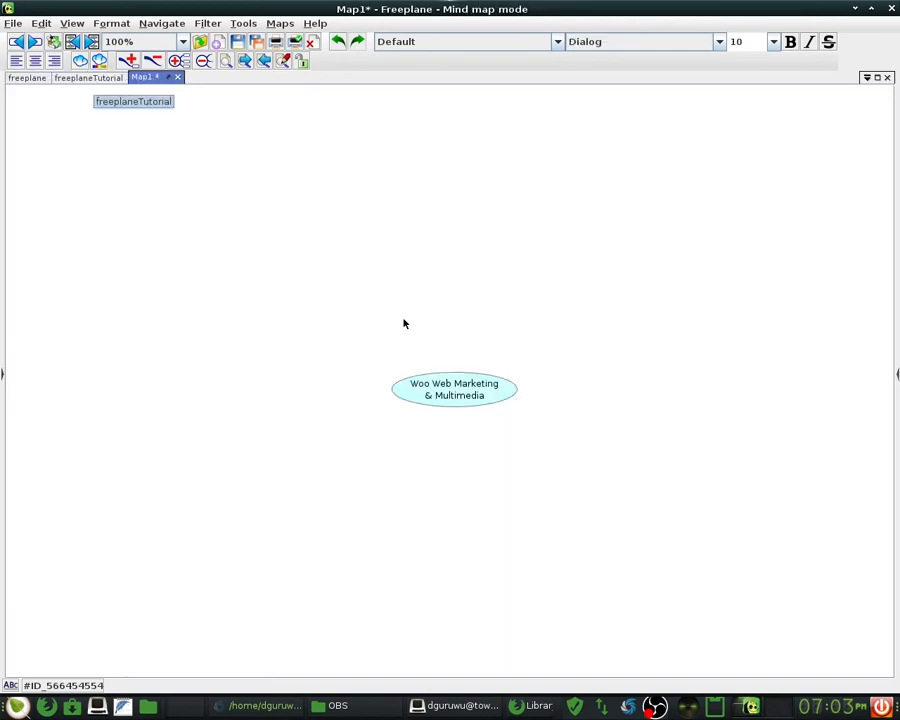
# - Type root children WUniversity.info, WitsWalkerWorld and WitsWalkerWoo, one below the other
pyautogui.press('Tab')
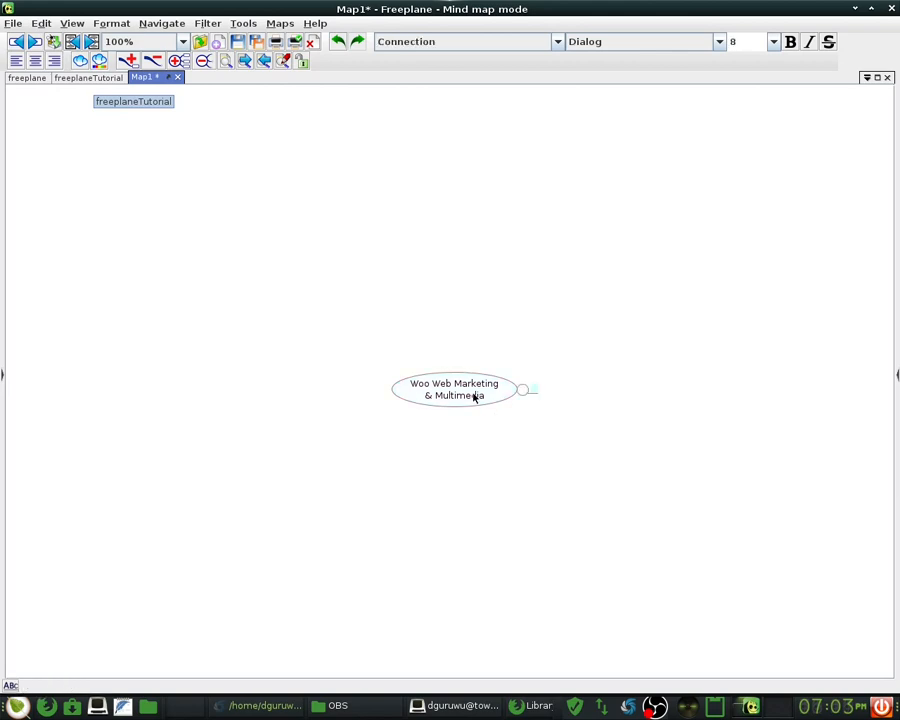
pyautogui.write('WUniversity.info')
pyautogui.press('Return')
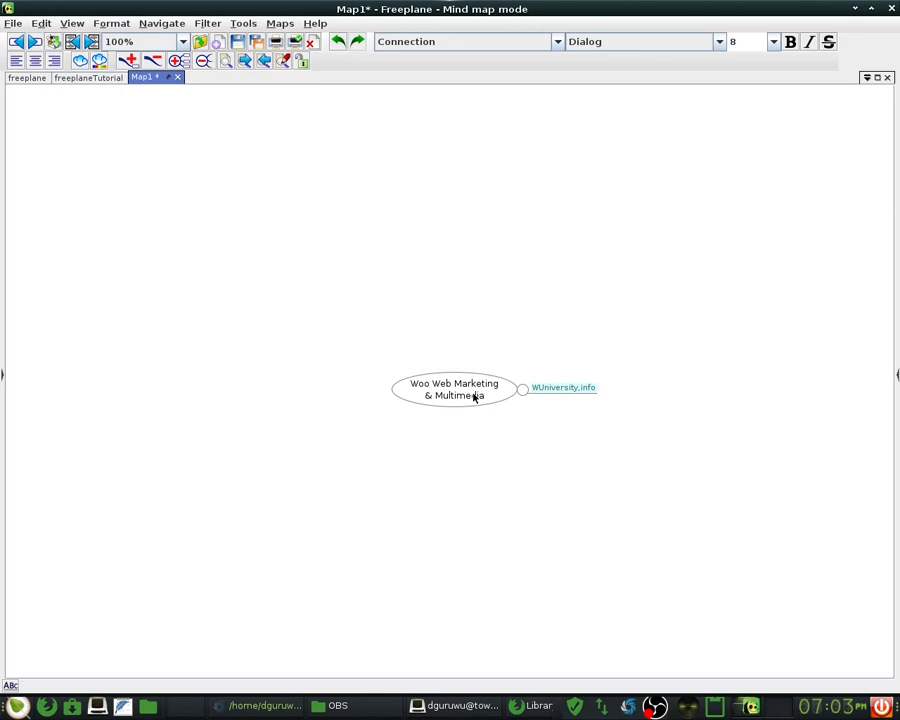
pyautogui.press('Return')
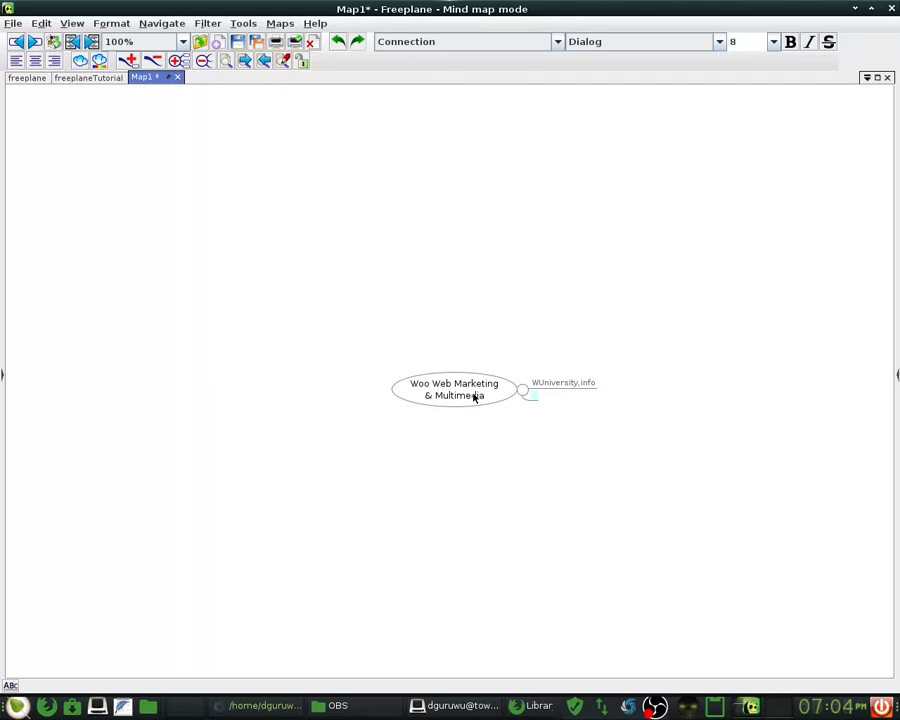
pyautogui.write('WitsWalkerWorld')
pyautogui.press('Return')
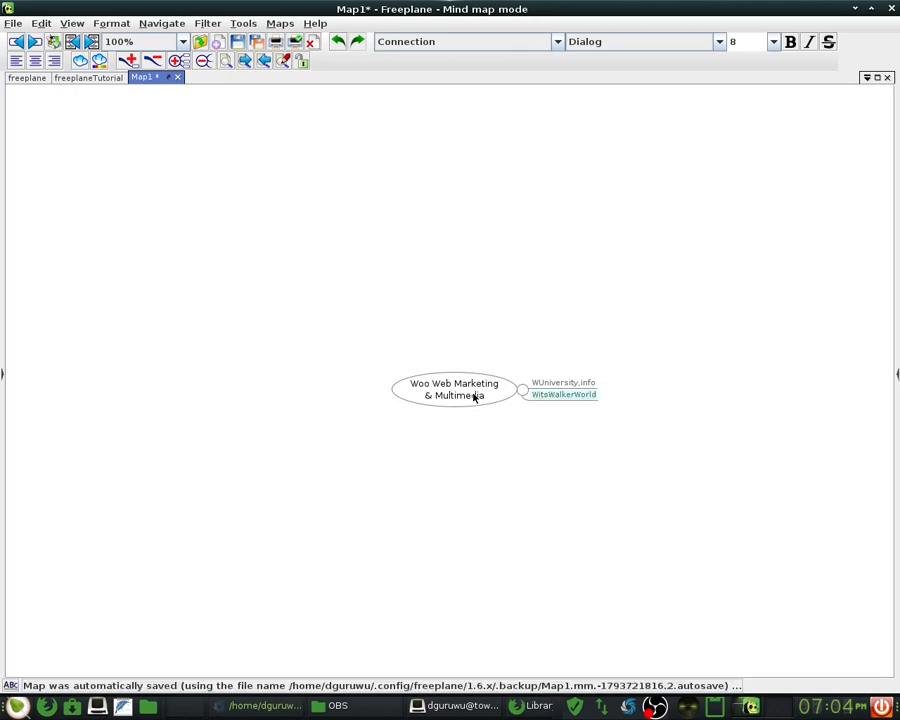
pyautogui.press('Return')
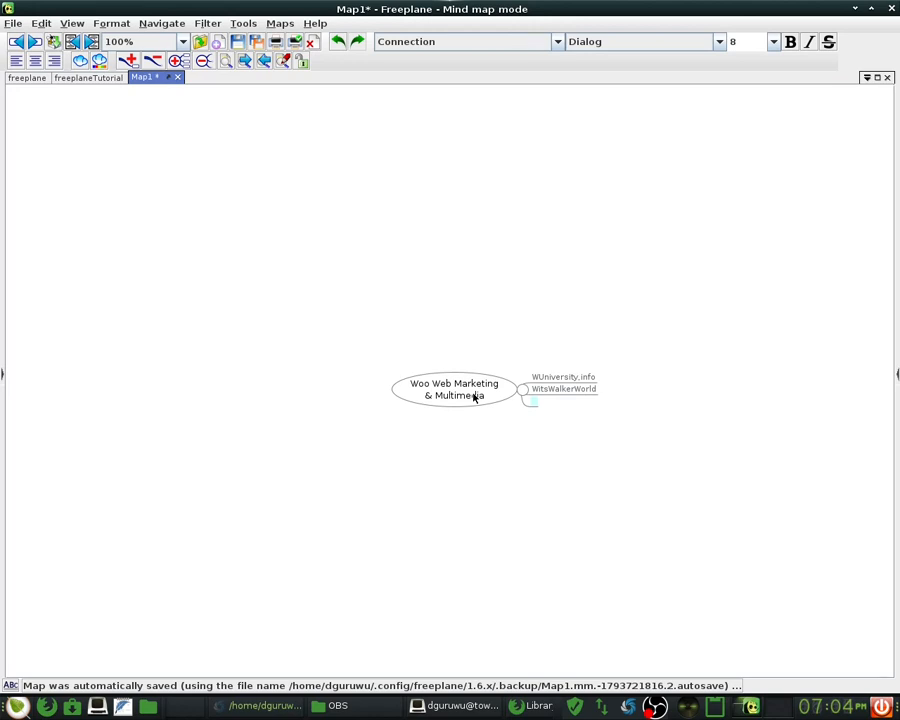
pyautogui.write('WitsWa')
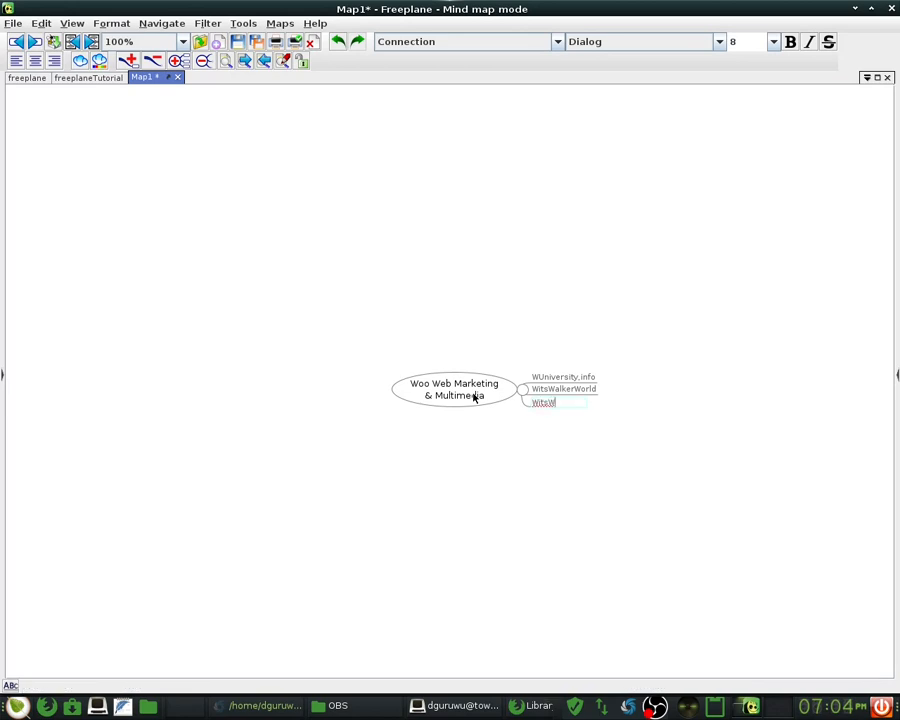
pyautogui.write('lkerWoo')
pyautogui.press('Return')
# - Reselect WUniversity.info, drag it slightly and open it for editing
pyautogui.press('Up')
pyautogui.press('Up')
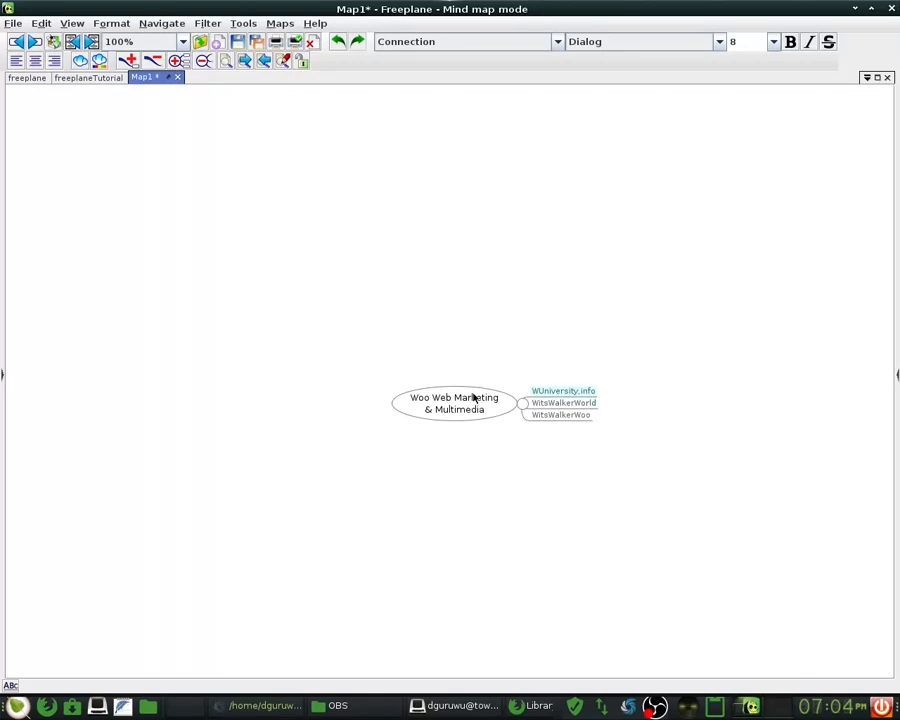
pyautogui.moveTo(545, 416); pyautogui.dragTo(544, 393)
pyautogui.doubleClick(534, 395)
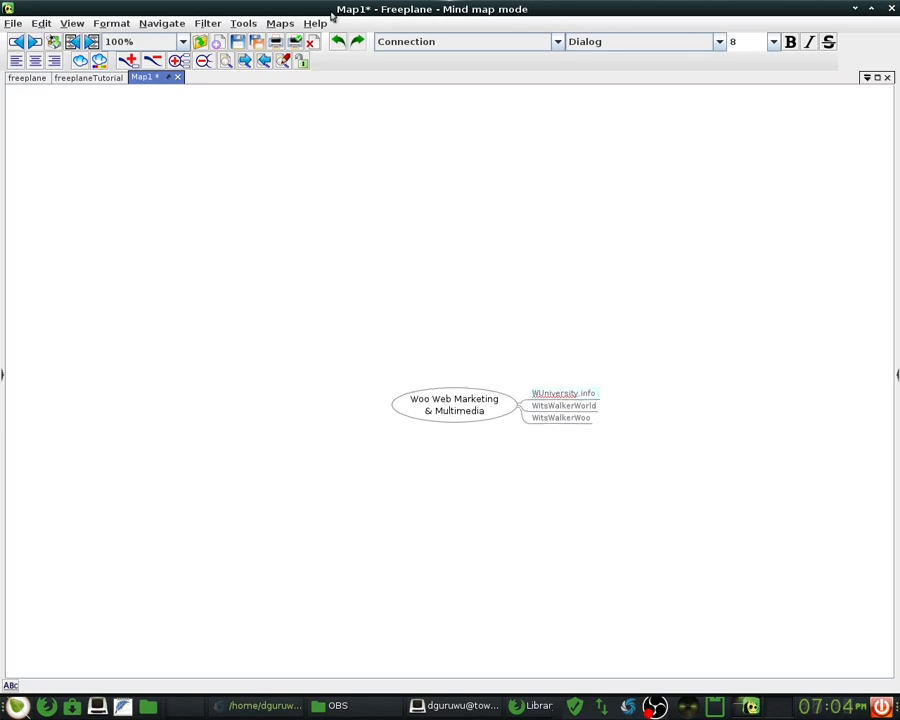
pyautogui.click(316, 22)
# - Open the documentation and tutorial maps from Help and unfold 3 Selecting and moving nodes
pyautogui.click(342, 107)
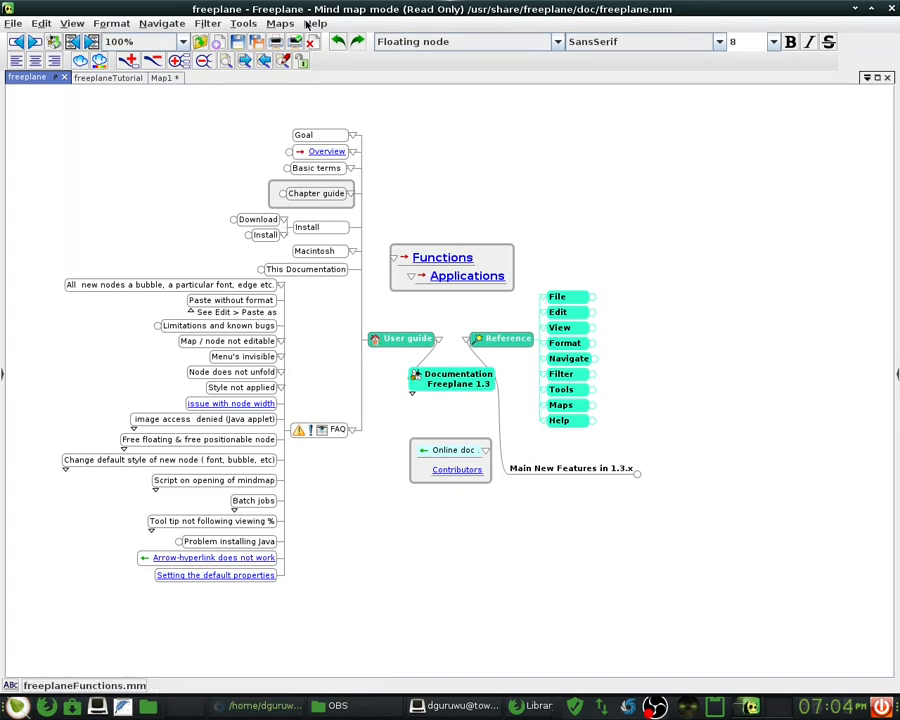
pyautogui.click(314, 23)
pyautogui.click(125, 80)
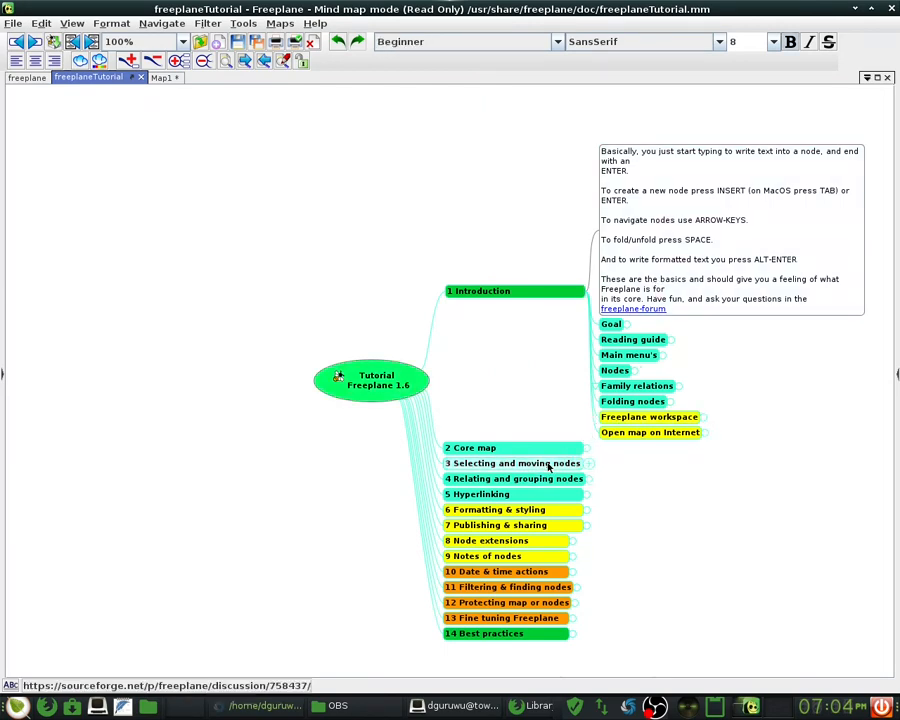
pyautogui.click(589, 464)
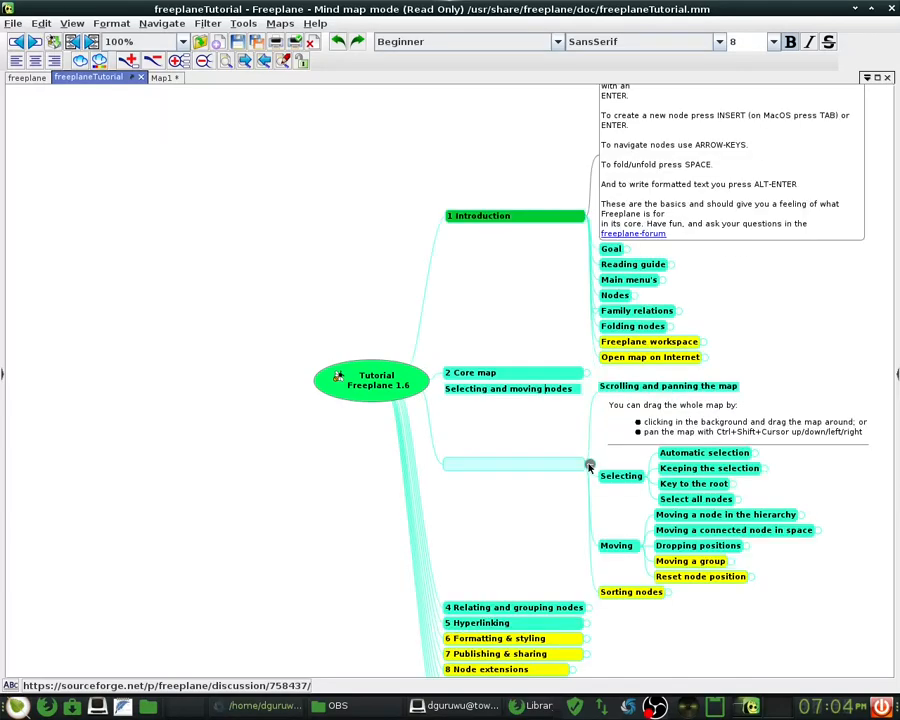
pyautogui.click(589, 464)
pyautogui.click(588, 462)
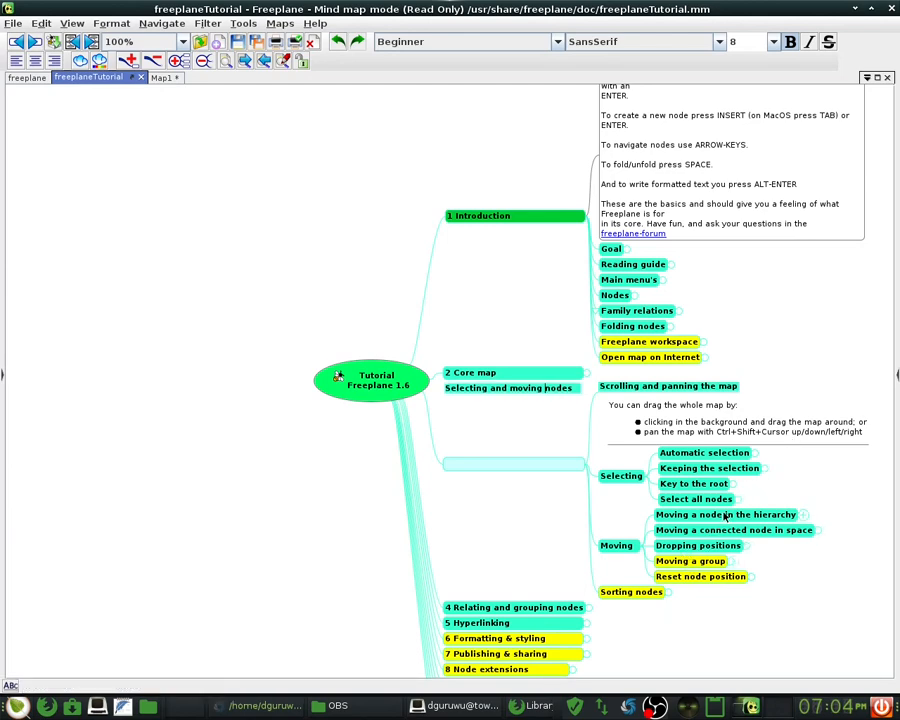
# - Expand the notes on moving a node in the hierarchy, dropping positions and moving a group
pyautogui.click(796, 513)
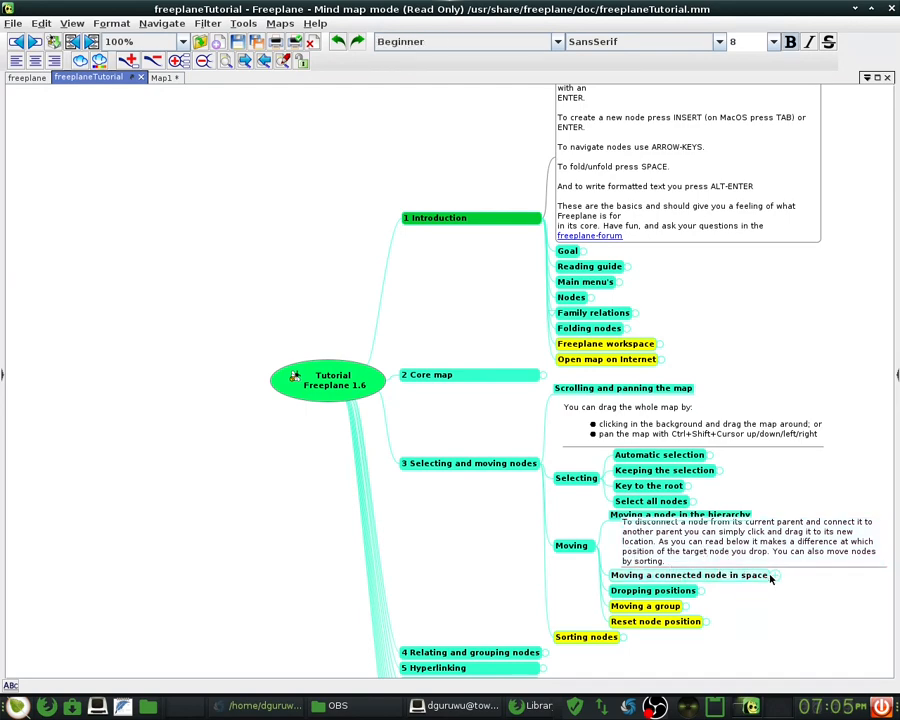
pyautogui.click(697, 592)
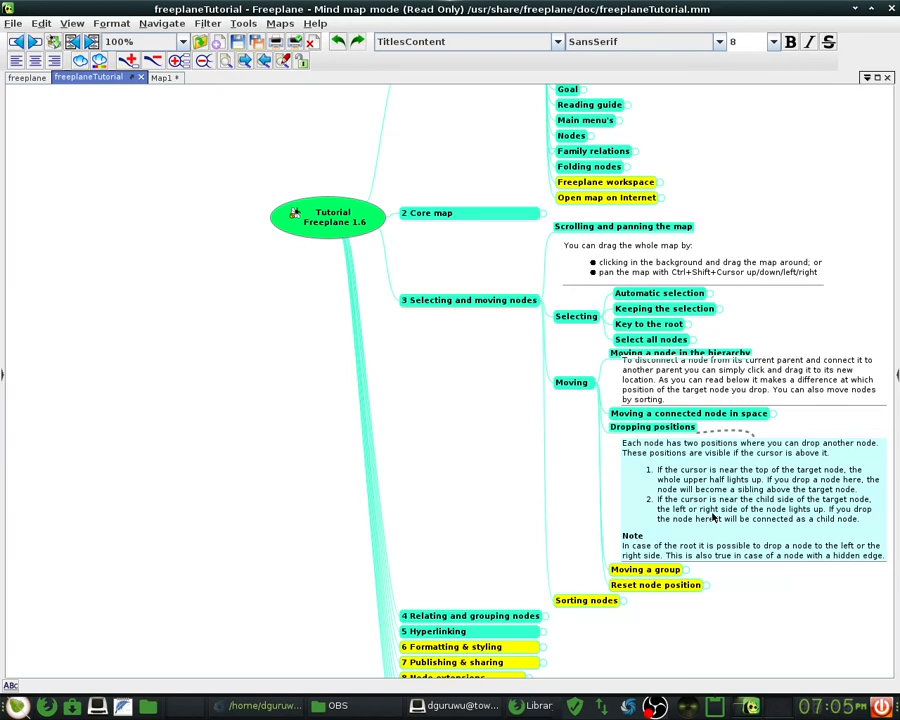
pyautogui.click(676, 570)
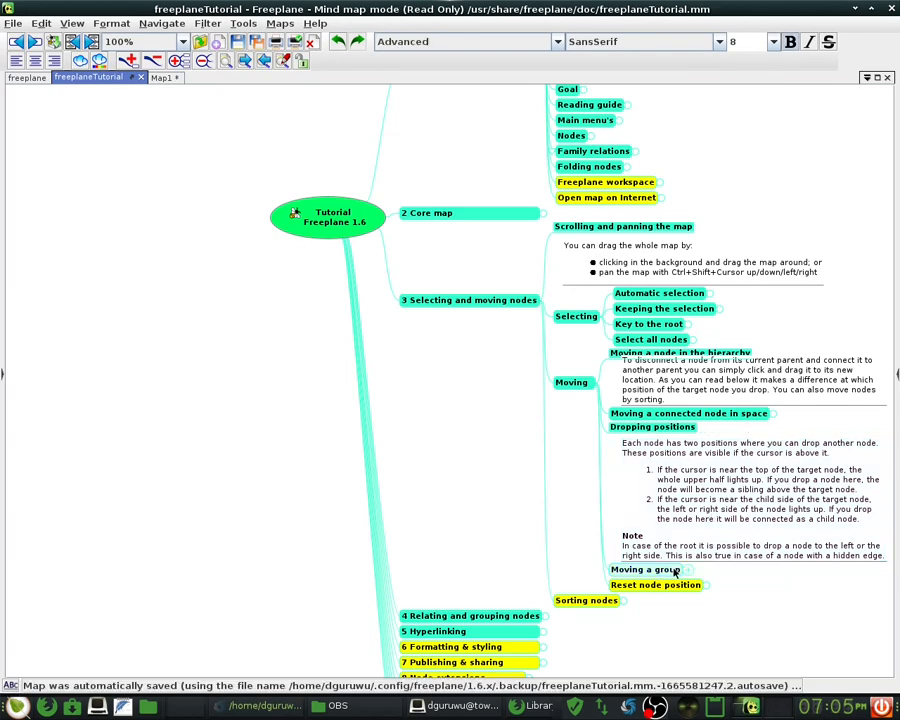
pyautogui.click(688, 571)
pyautogui.click(688, 571)
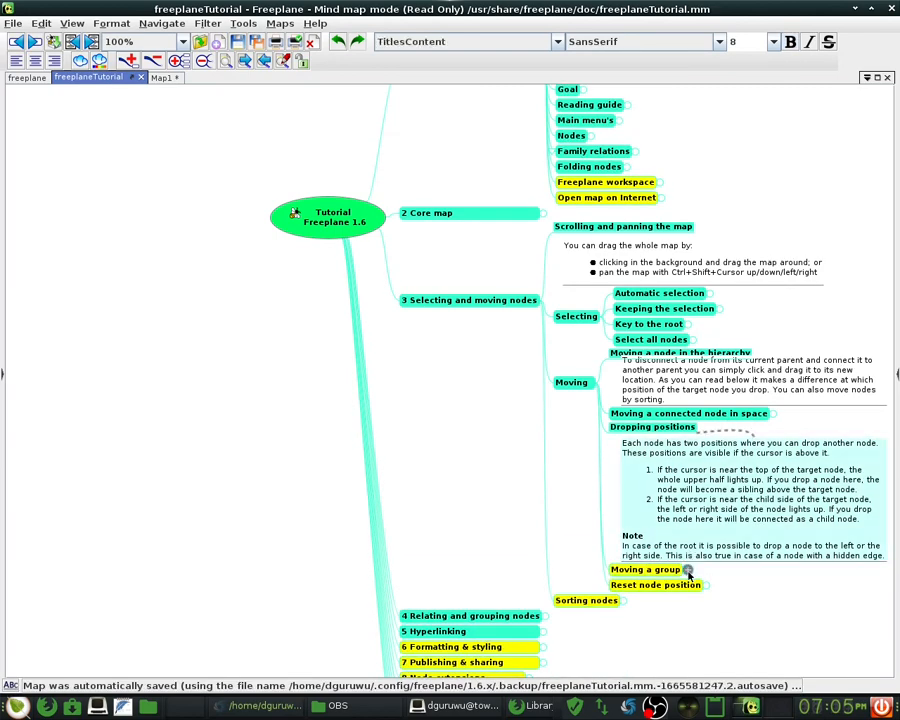
pyautogui.click(688, 570)
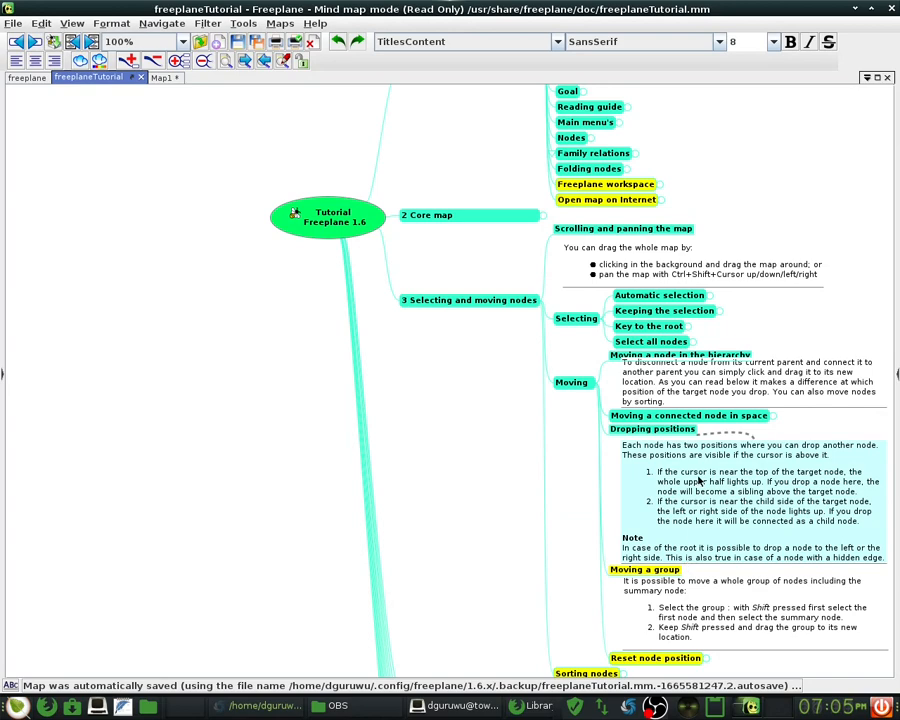
pyautogui.click(708, 358)
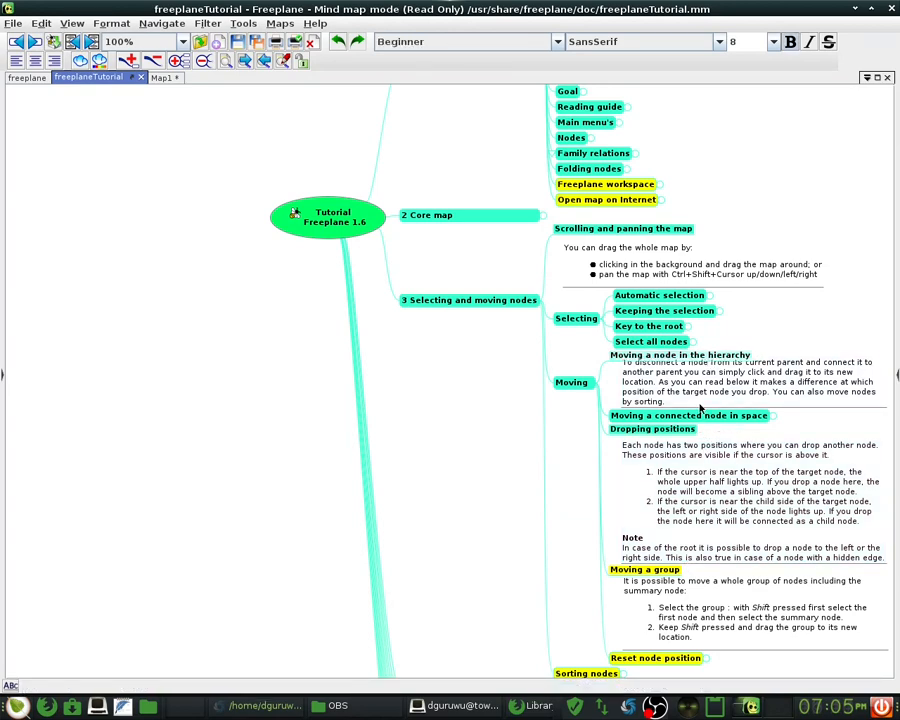
pyautogui.click(694, 452)
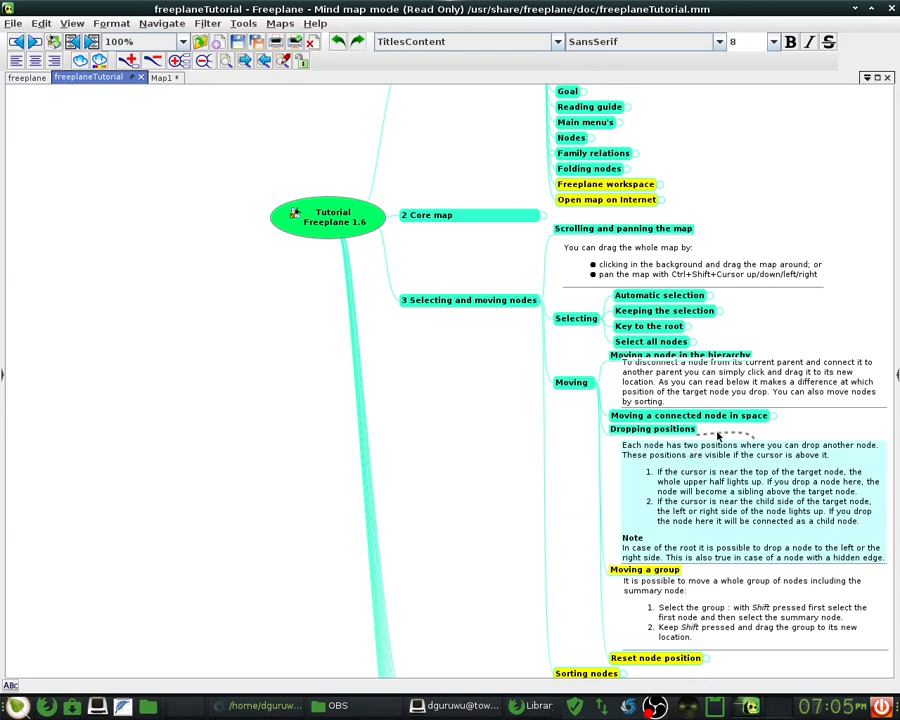
pyautogui.click(27, 77)
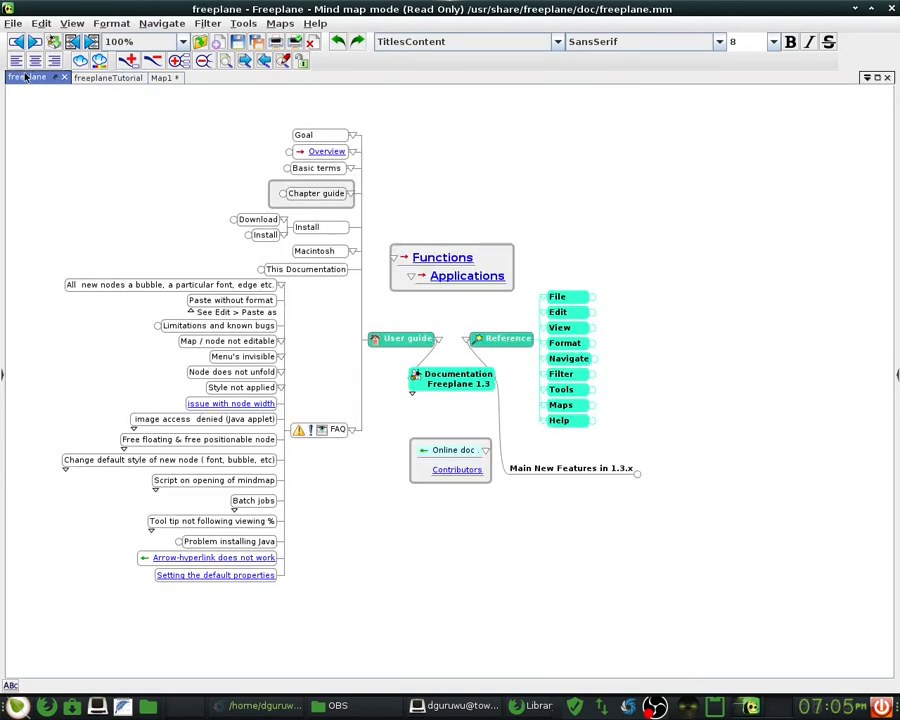
# - Back on Map1, drag WUniversity.info to become the root's last branch
pyautogui.click(161, 79)
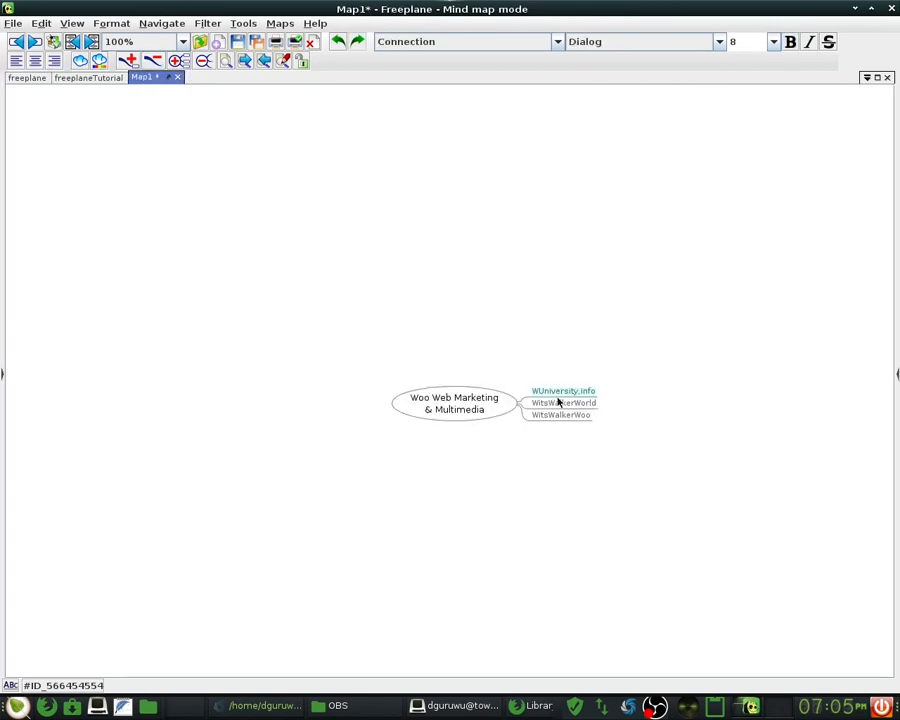
pyautogui.moveTo(554, 399)
pyautogui.mouseDown()
pyautogui.moveTo(556, 422)
pyautogui.moveTo(552, 414)
pyautogui.mouseUp()
pyautogui.moveTo(610, 409); pyautogui.dragTo(544, 396)
pyautogui.click(616, 399)
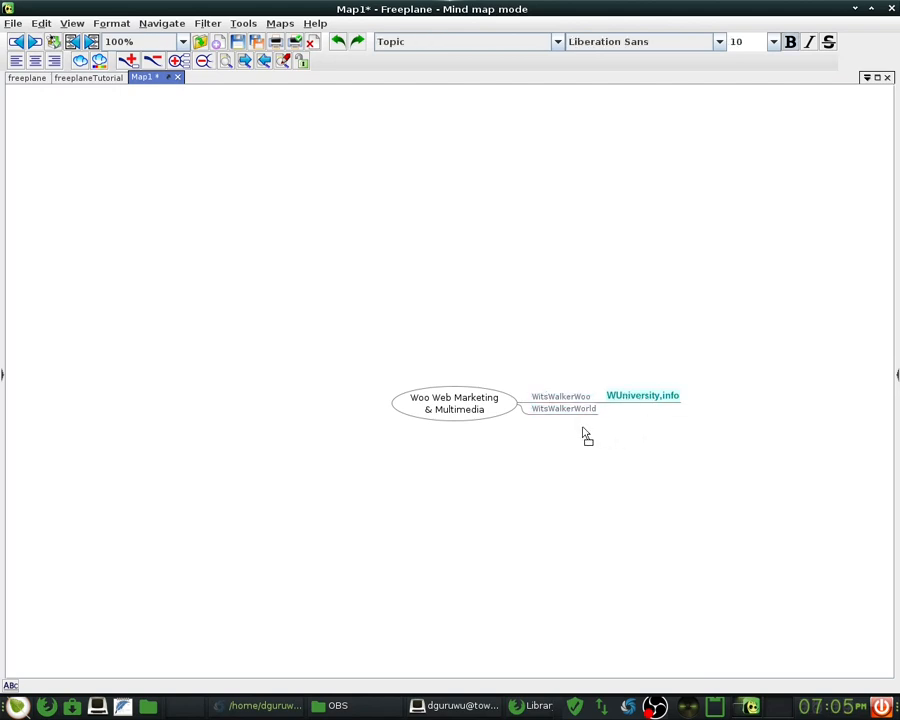
pyautogui.moveTo(503, 430); pyautogui.dragTo(490, 416)
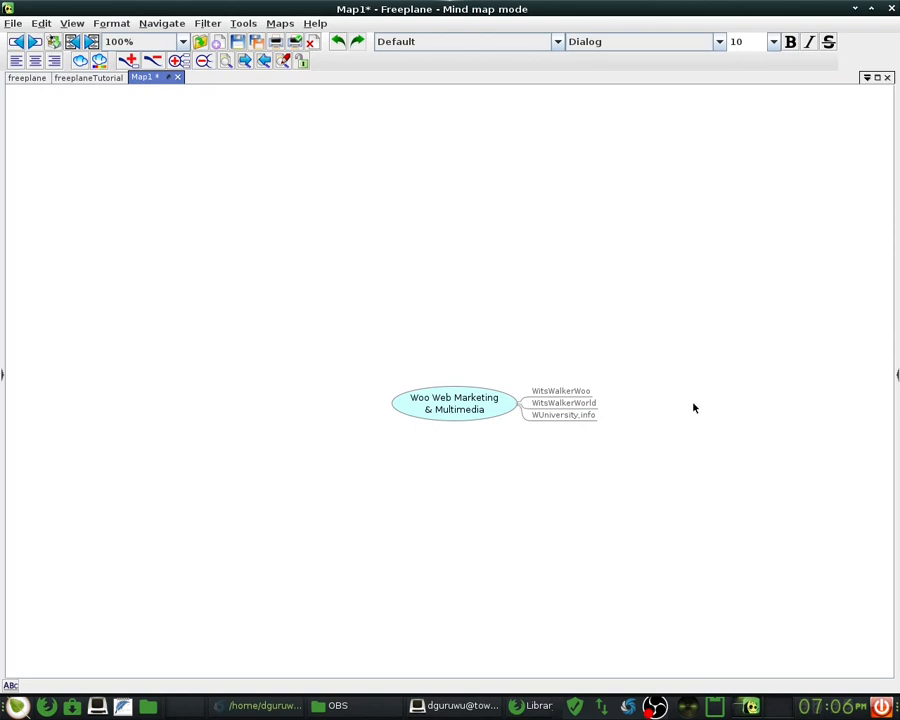
# - Rename WUniversity.info to WUniversity, then select the root topic
pyautogui.click(552, 393)
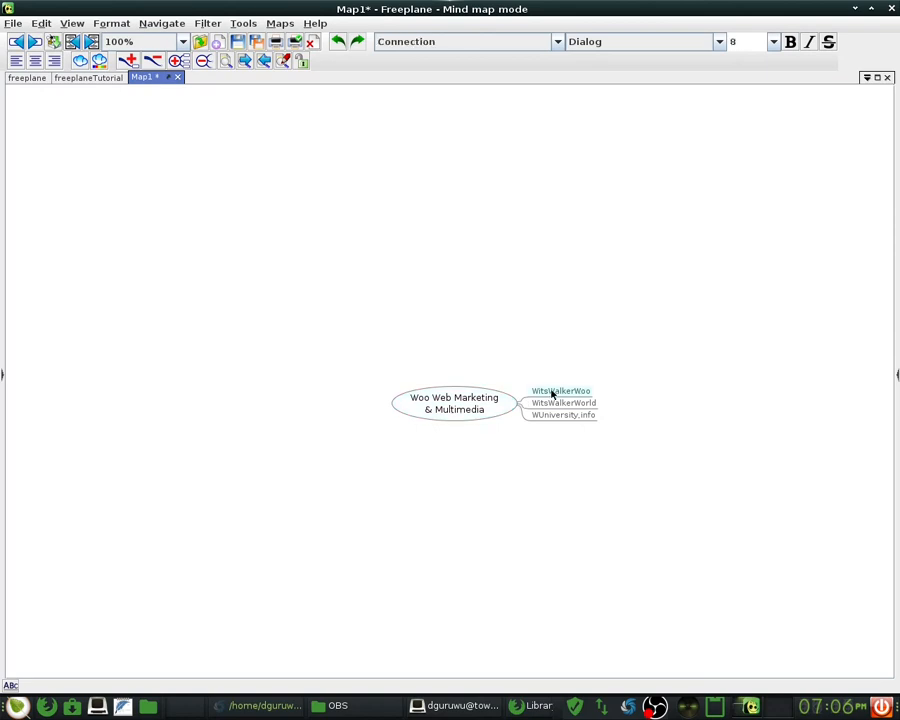
pyautogui.click(556, 403)
pyautogui.click(560, 414)
pyautogui.doubleClick(582, 419)
pyautogui.press('BackSpace')
pyautogui.press('BackSpace')
pyautogui.press('BackSpace')
pyautogui.press('BackSpace')
pyautogui.press('BackSpace')
pyautogui.press('BackSpace')
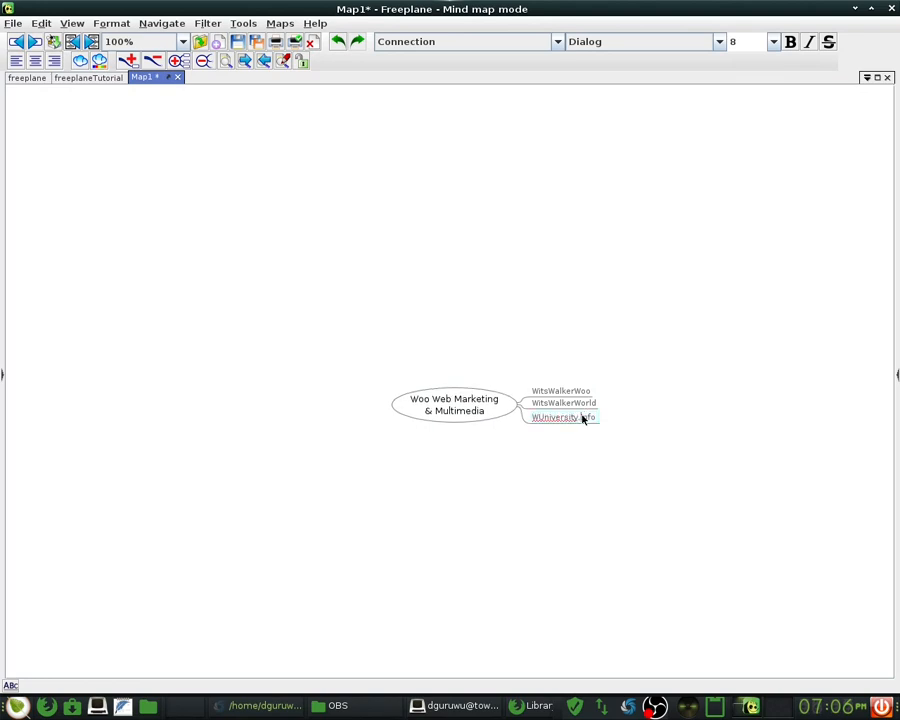
pyautogui.write('y')
pyautogui.press('Return')
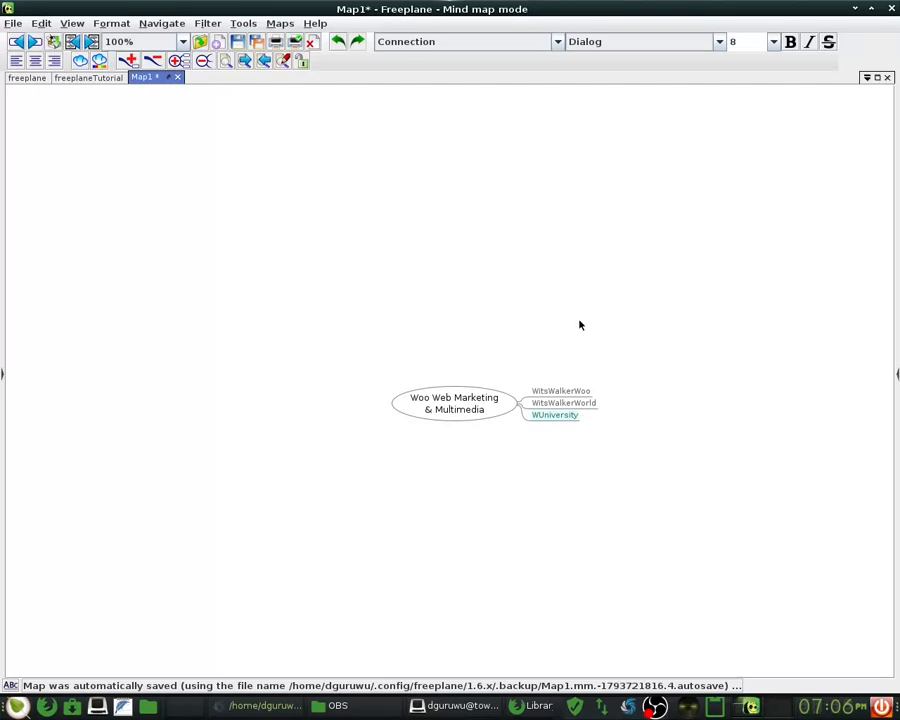
pyautogui.press('Up')
pyautogui.press('Up')
pyautogui.click(444, 417)
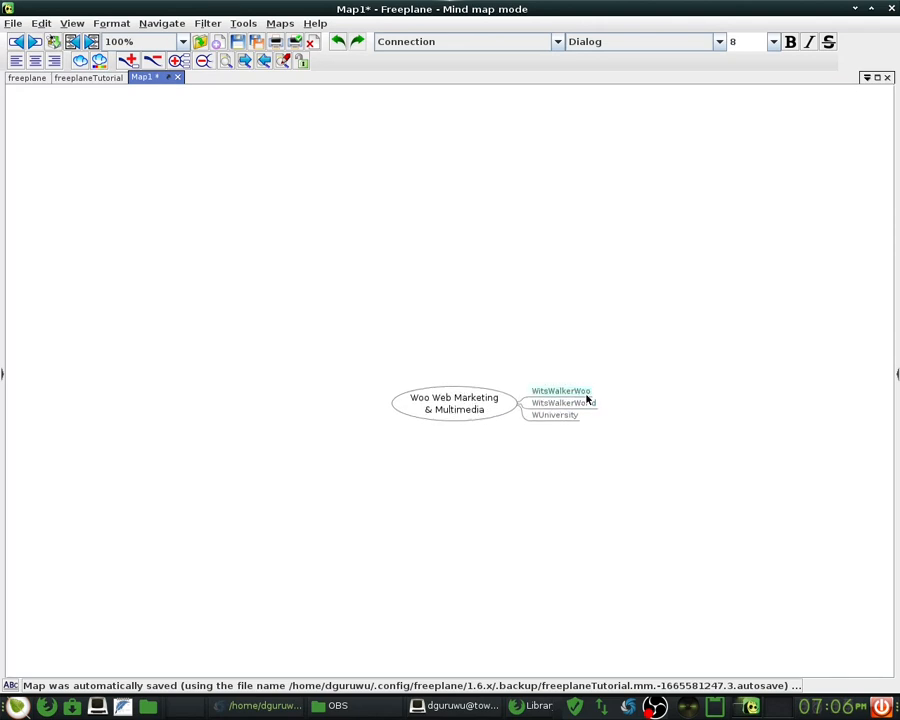
# - Cancel an empty sibling, glance at the Help menu, and insert a child under WitsWalkerWoo
pyautogui.press('Return')
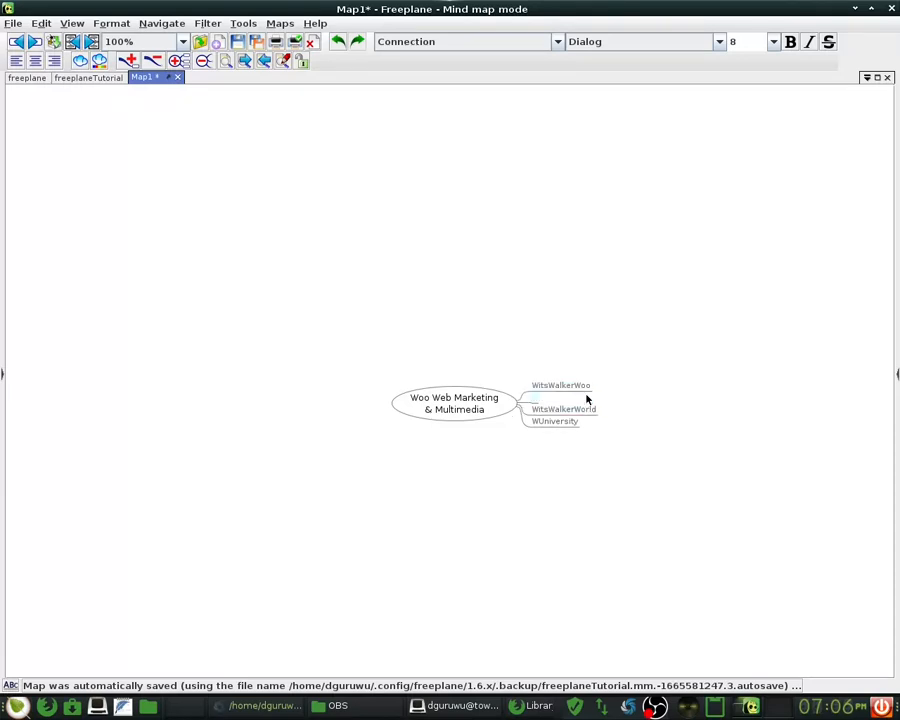
pyautogui.press('Escape')
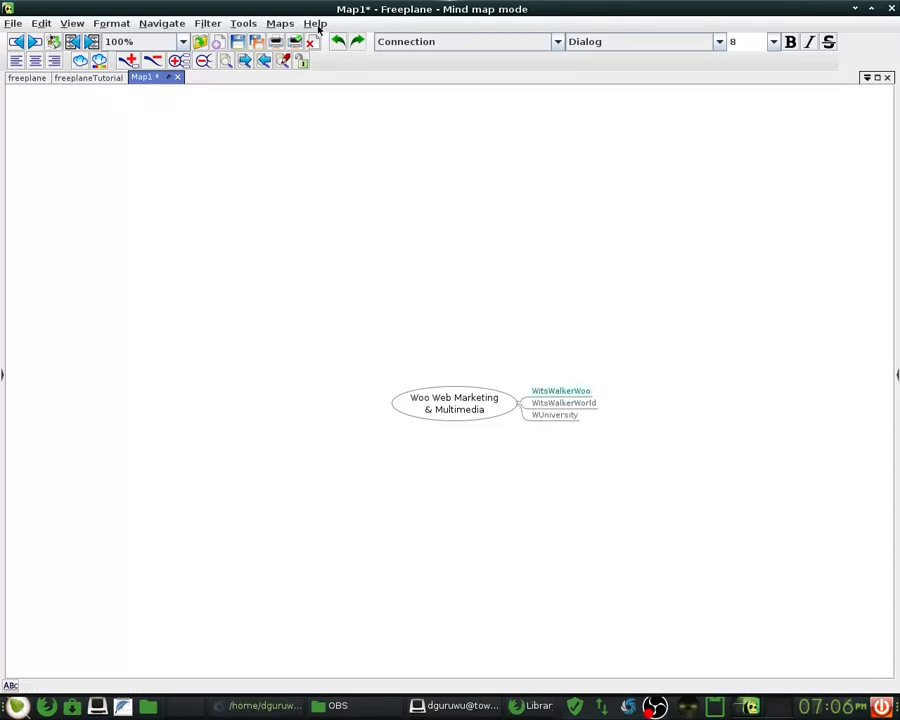
pyautogui.click(316, 24)
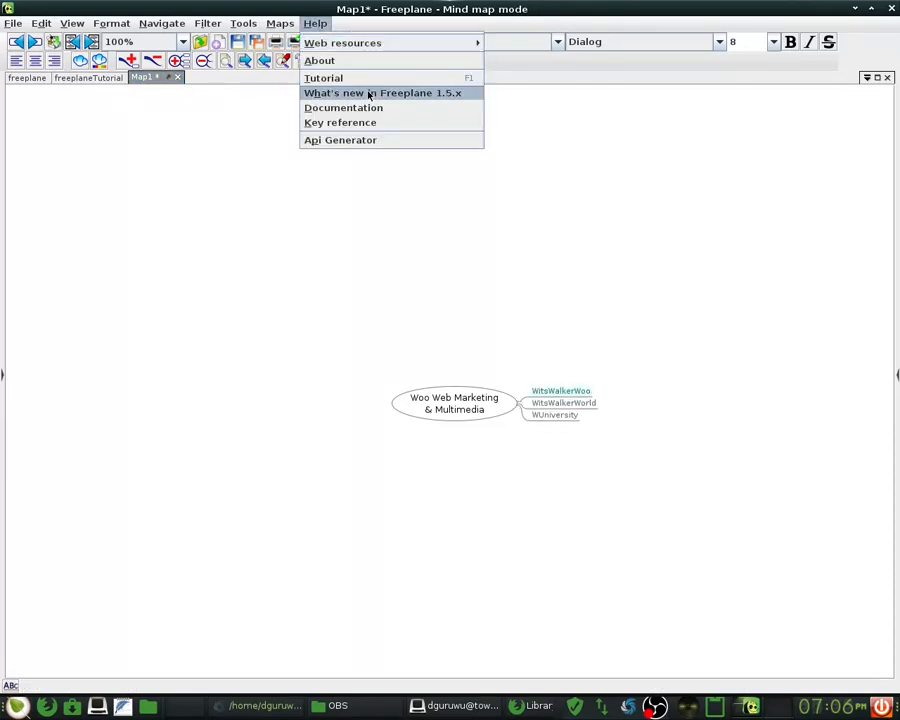
pyautogui.click(644, 200)
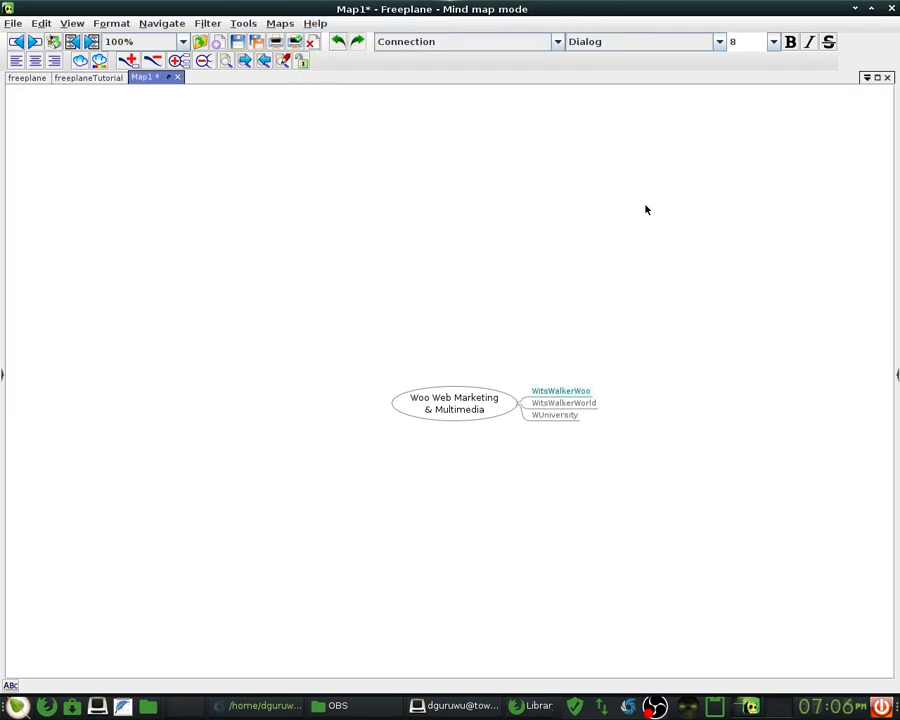
pyautogui.press('Insert')
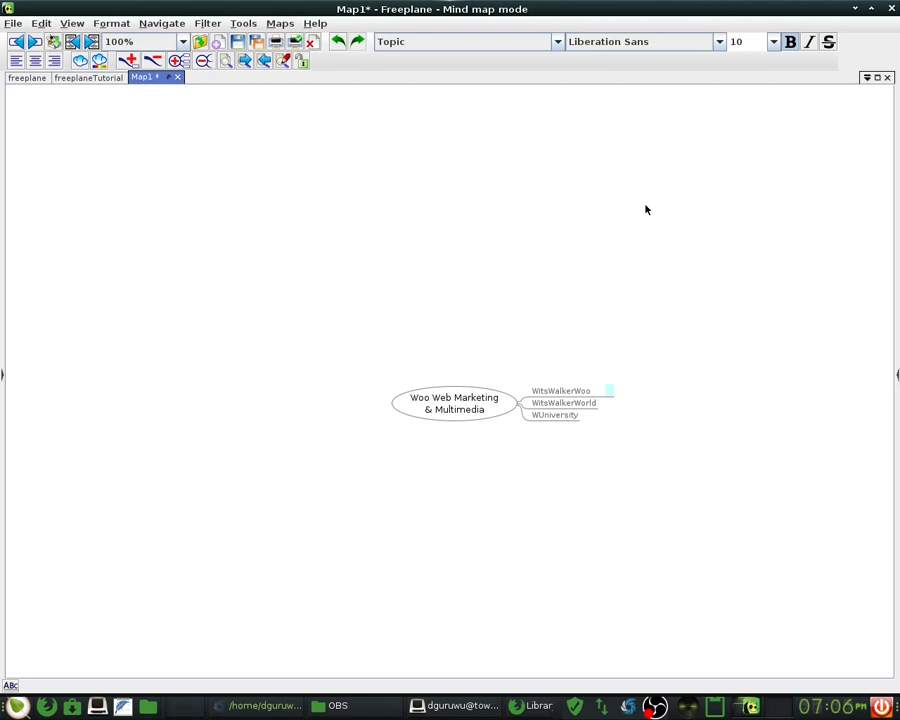
# - Type the first WitsWalkerWoo child 'Fantasy Fiction Blog Based on Reality', fixing typos
pyautogui.write('Fantasy Fiction Blog BAs')
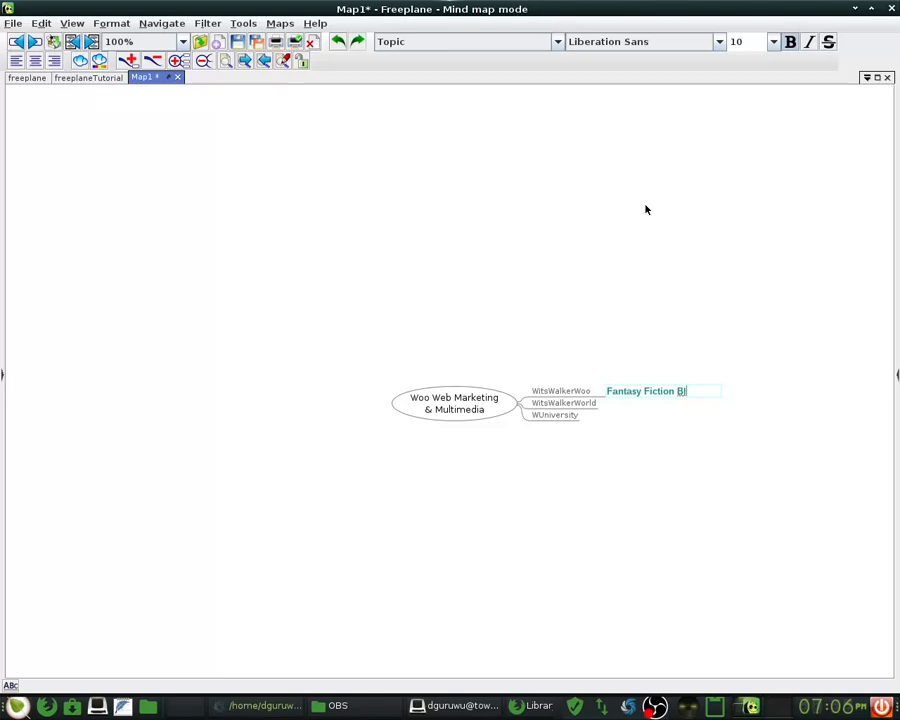
pyautogui.press('BackSpace')
pyautogui.press('BackSpace')
pyautogui.write('ased on Reality')
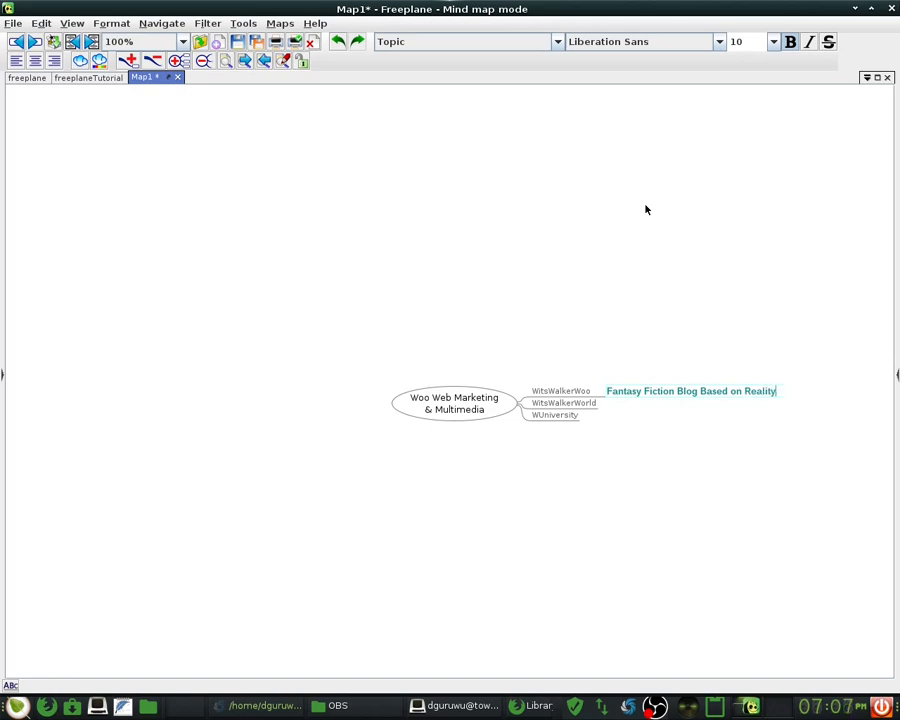
pyautogui.press('Return')
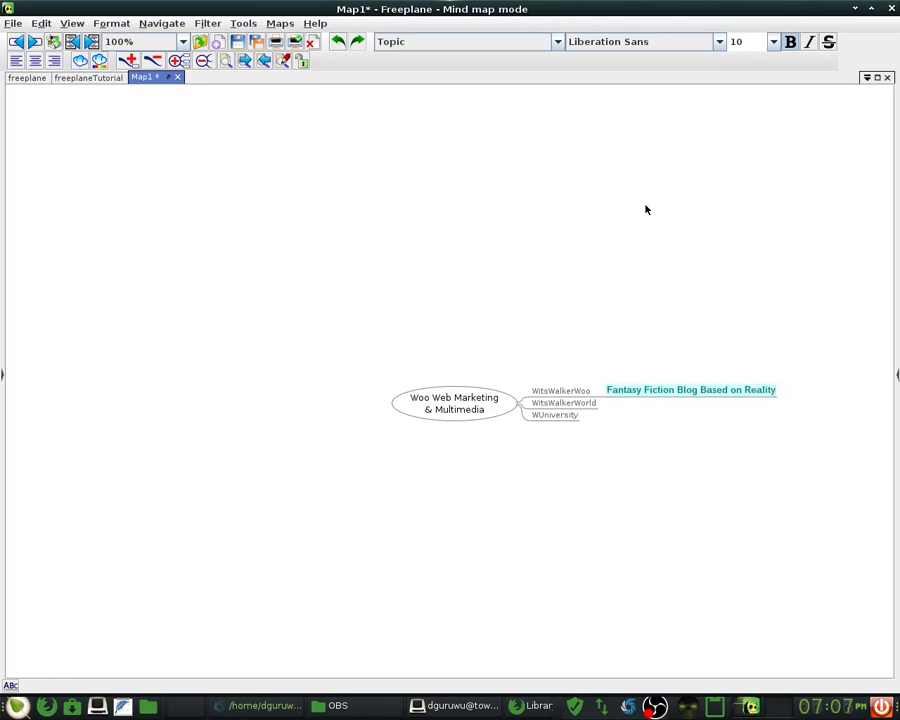
# - Add a second child 'Assumptions Unknown', then replace its text starting with 'The Adv'
pyautogui.press('Return')
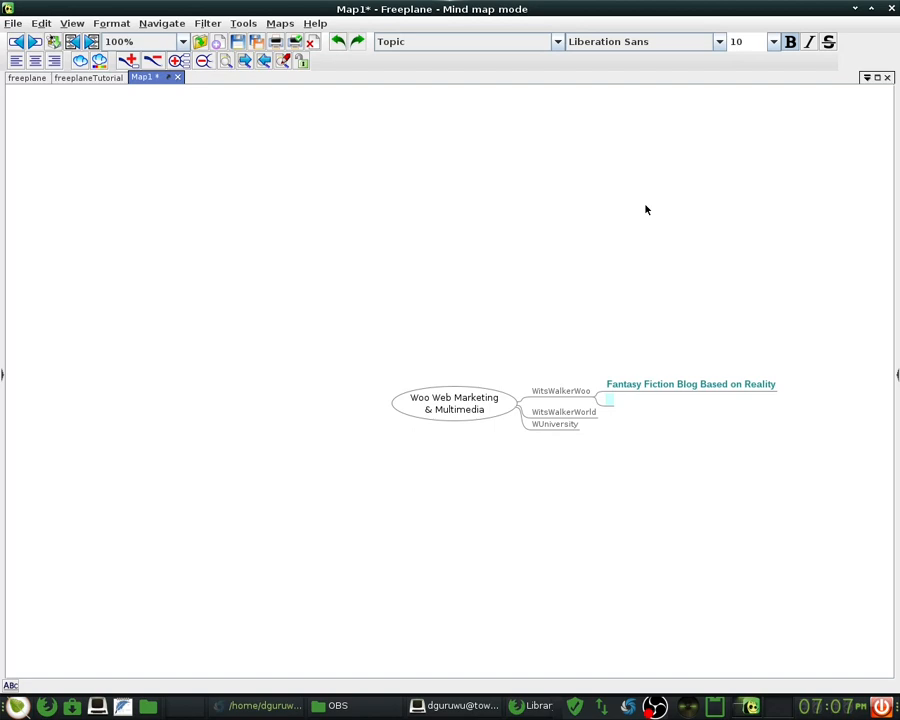
pyautogui.write('Assumptions Unknown')
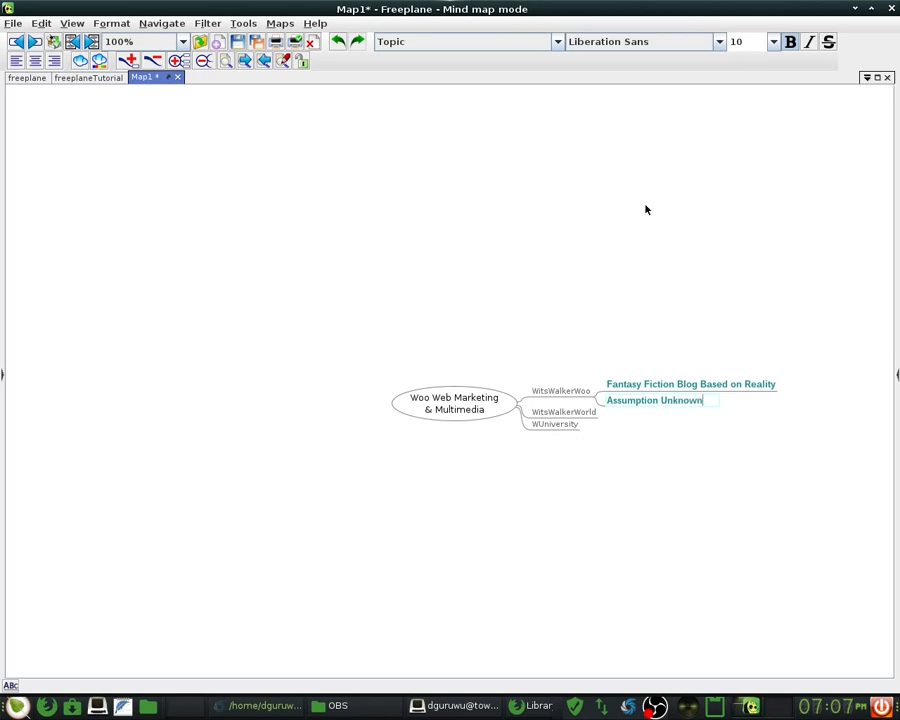
pyautogui.press('Left')
pyautogui.press('Left')
pyautogui.press('Left')
pyautogui.press('Left')
pyautogui.press('Left')
pyautogui.press('Left')
pyautogui.press('Left')
pyautogui.press('Left')
pyautogui.write('s')
pyautogui.press('End')
pyautogui.hotkey('ctrl', 'shift', 'Left')
pyautogui.hotkey('ctrl', 'shift', 'Left')
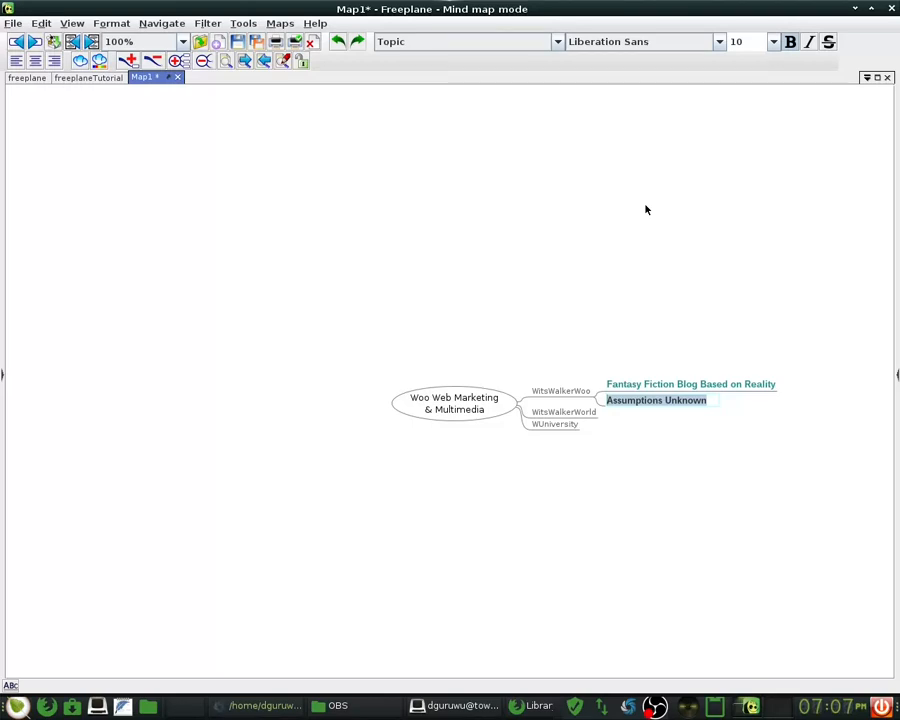
pyautogui.write('The ')
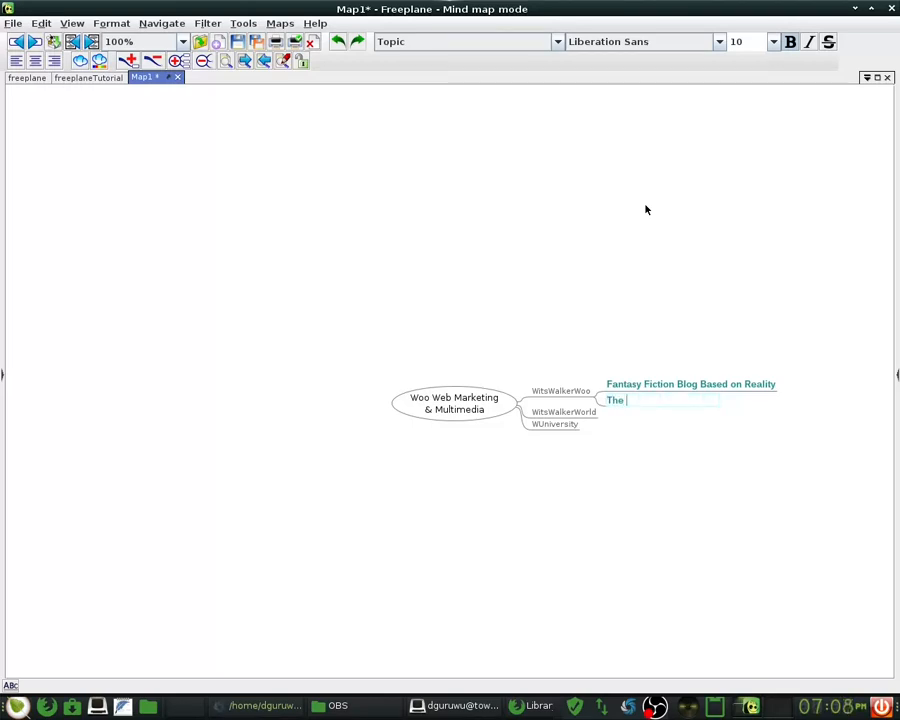
pyautogui.write('Adv')
# - Finish the second child as 'The Adventures of WitsWalkerWoo', correcting typos, and commit it
pyautogui.press('BackSpace')
pyautogui.write('ventures of Woys')
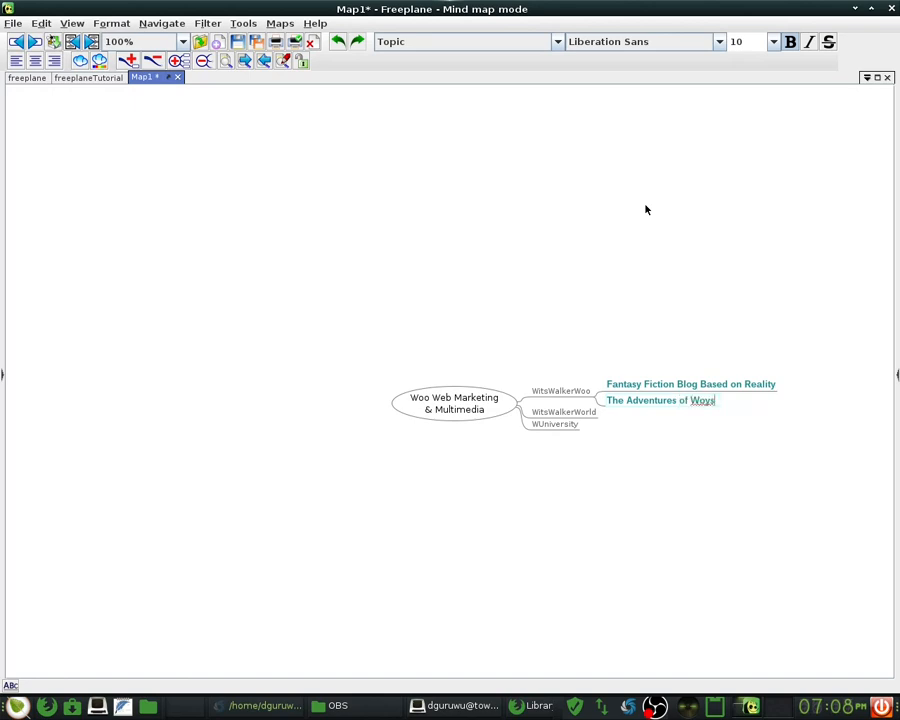
pyautogui.press('BackSpace')
pyautogui.press('BackSpace')
pyautogui.press('BackSpace')
pyautogui.write('itsWalkerWoo')
pyautogui.press('Return')
pyautogui.press('Return')
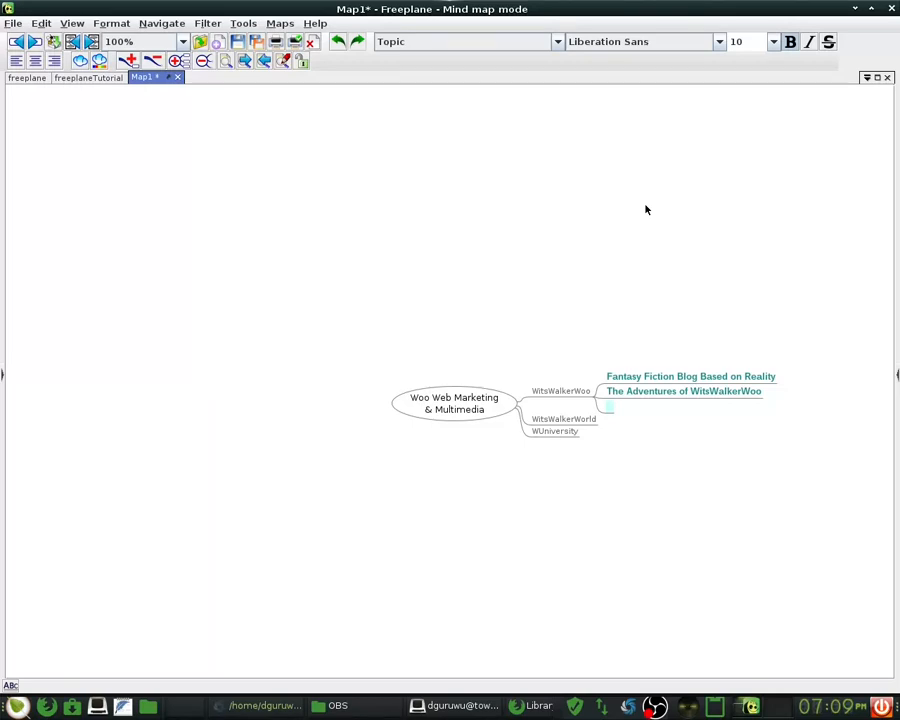
# - Name the third child 'The MultiVersal Tour Guide' and insert an empty topic above it
pyautogui.write('The MultiVers')
pyautogui.write('al Tou')
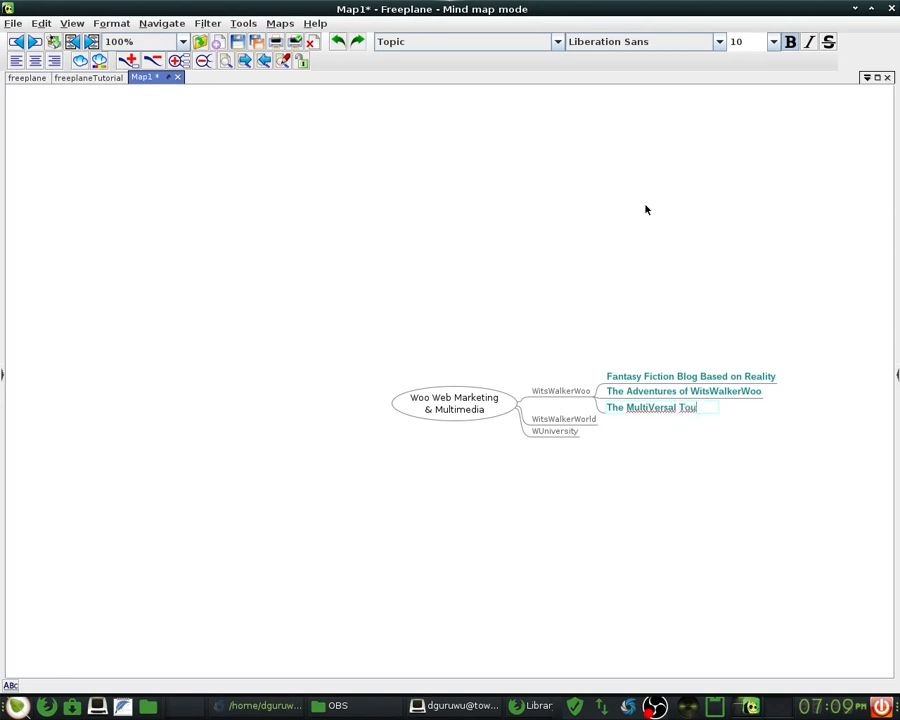
pyautogui.write('r Guide')
pyautogui.press('Return')
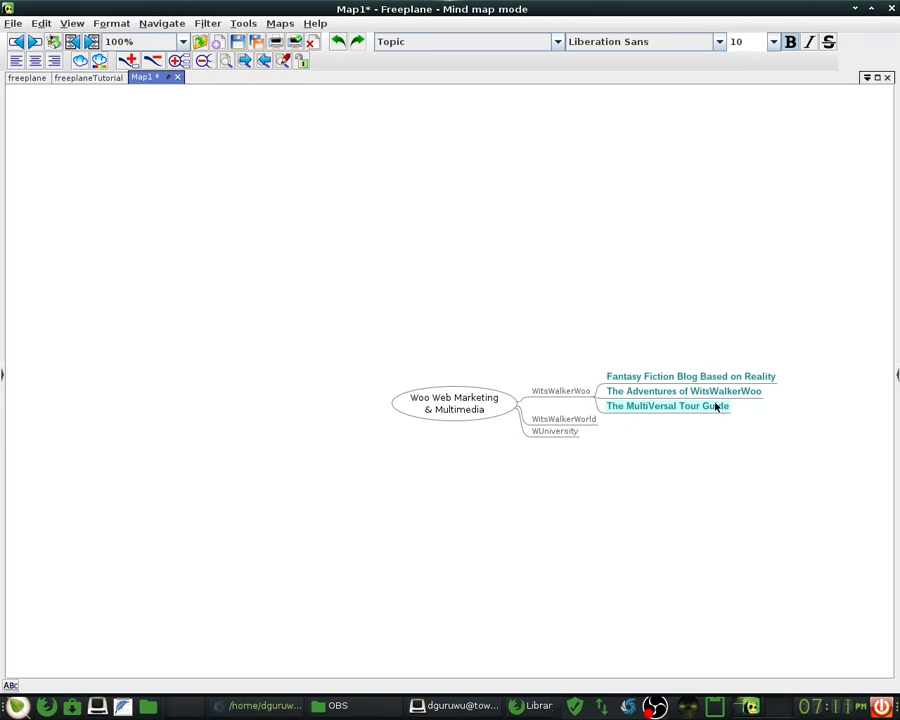
pyautogui.hotkey('shift', 'Return')
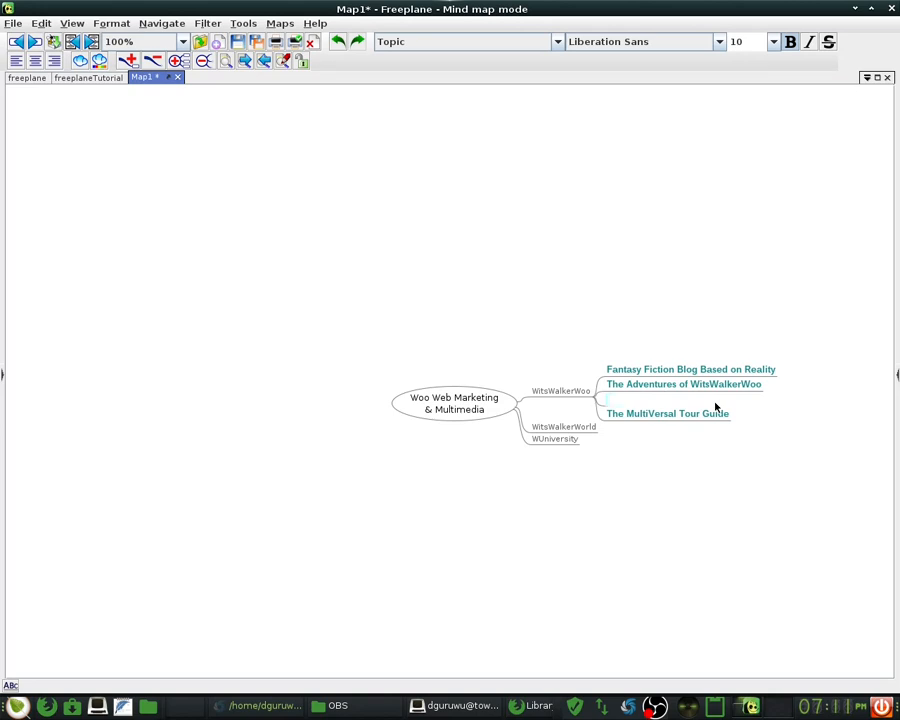
# - Discard the stray topic and add 'Destruction & Recreation of Culture' below The MultiVersal Tour Guide
pyautogui.press('Escape')
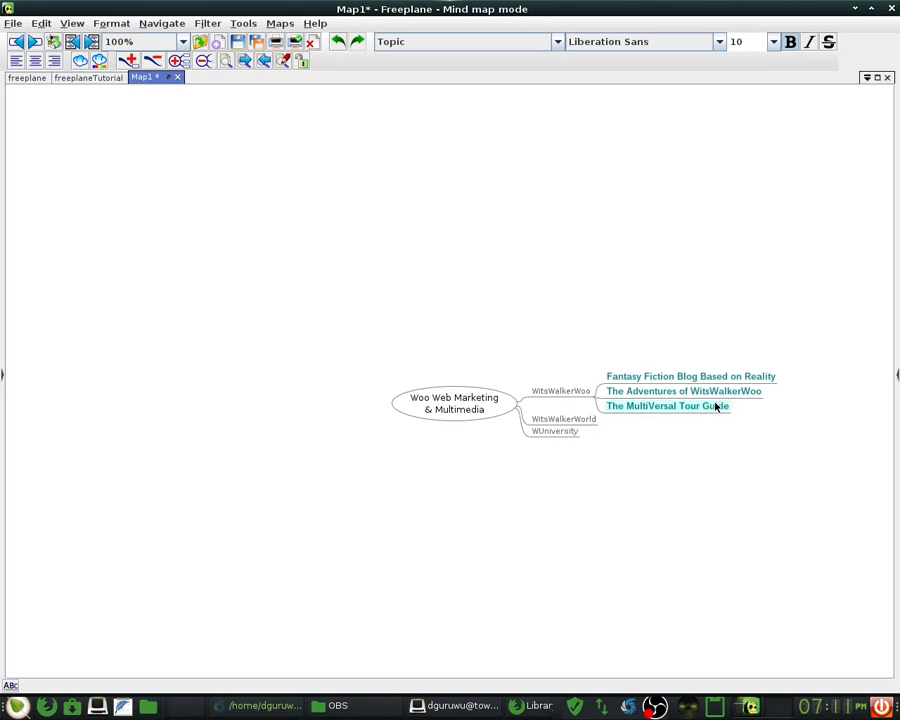
pyautogui.press('Return')
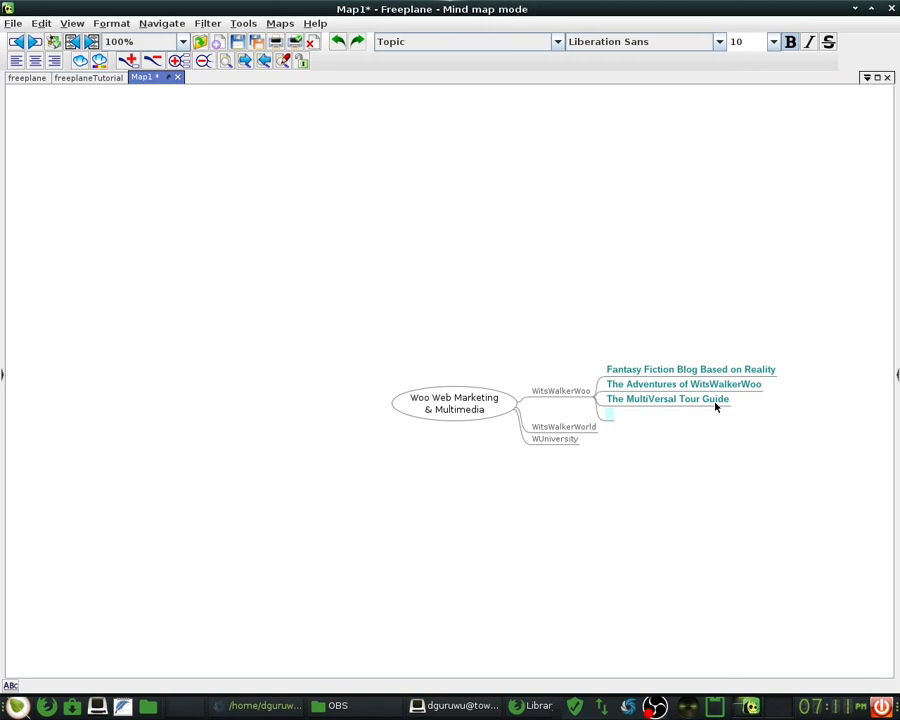
pyautogui.write('Destruction & Rec')
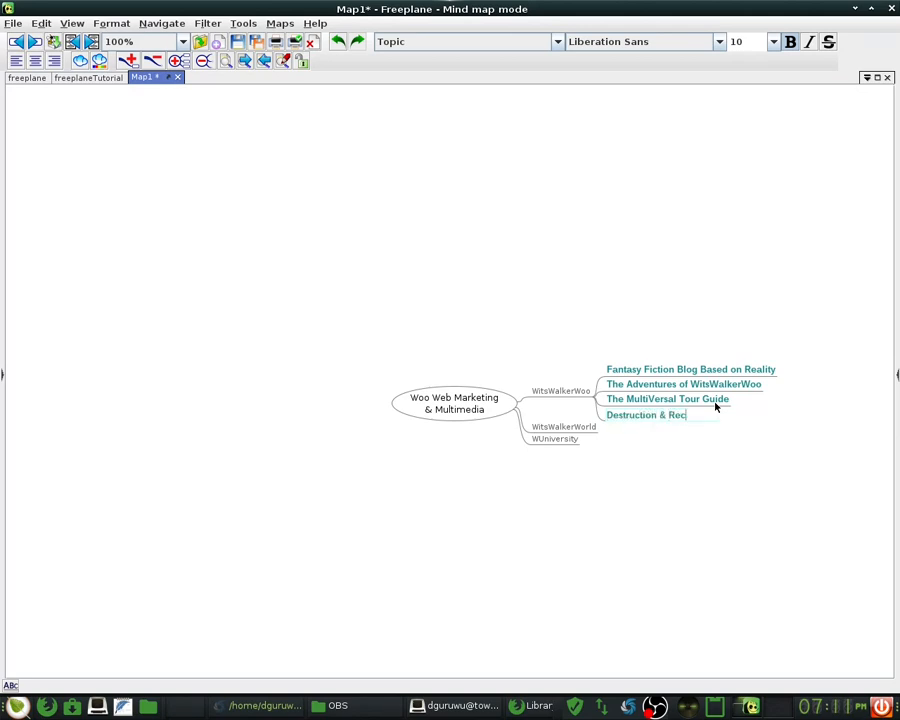
pyautogui.write('reation of Culture')
pyautogui.press('Return')
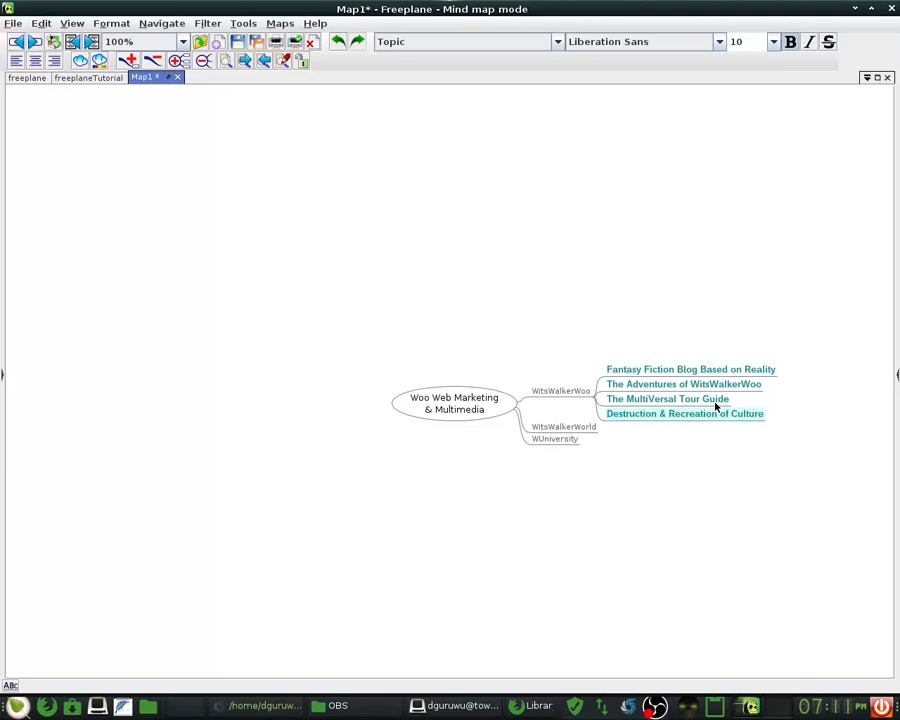
# - Add 'Fulfillment of Ancient Prophecies' as the next sibling and start another below it
pyautogui.press('Return')
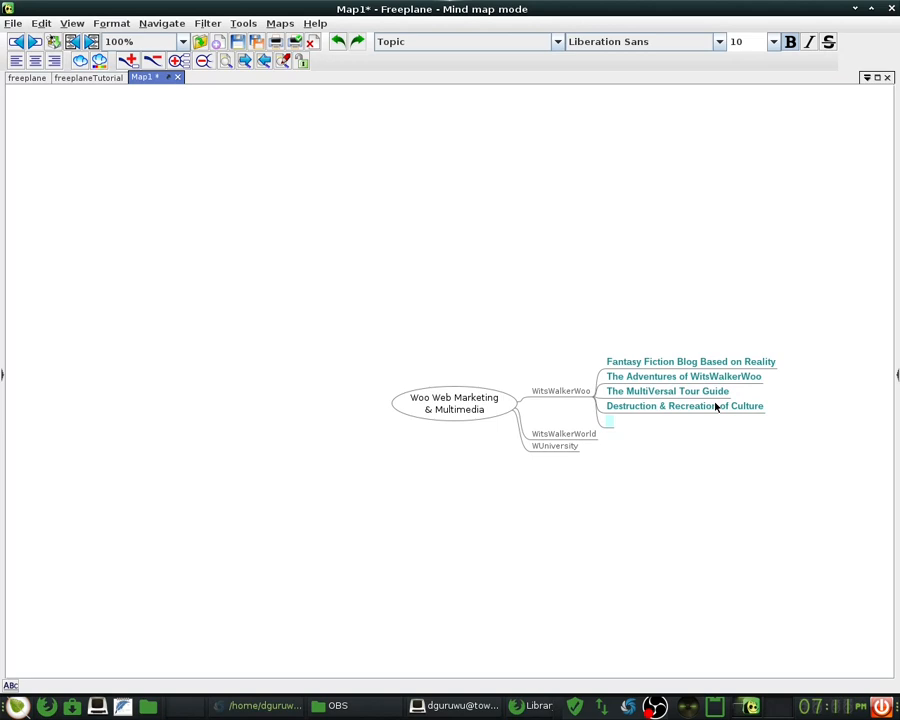
pyautogui.write('Fulfillment of ')
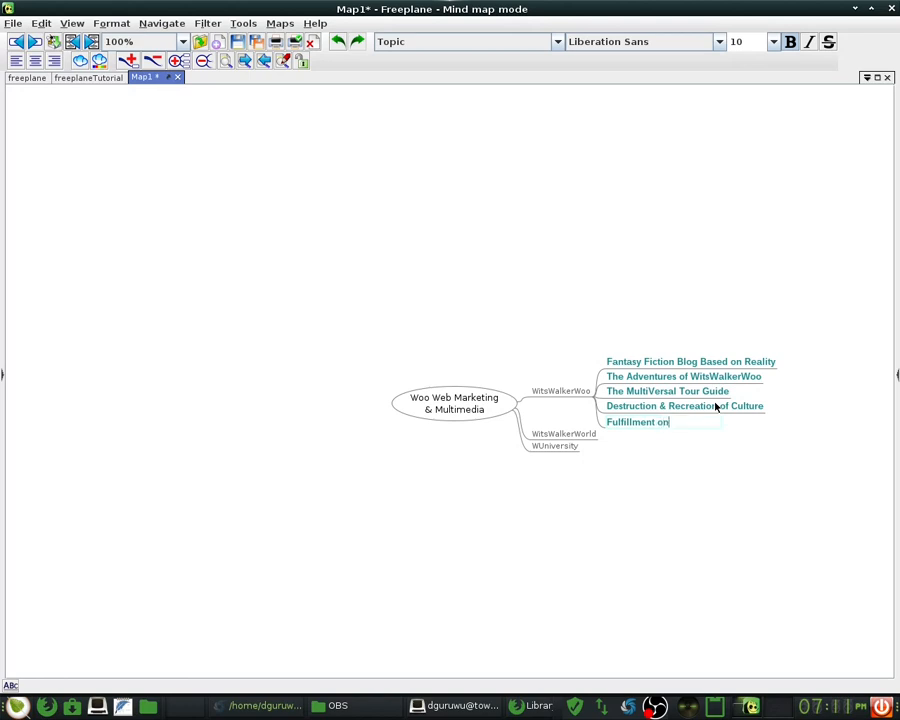
pyautogui.write('Ancient Prophecies')
pyautogui.press('Return')
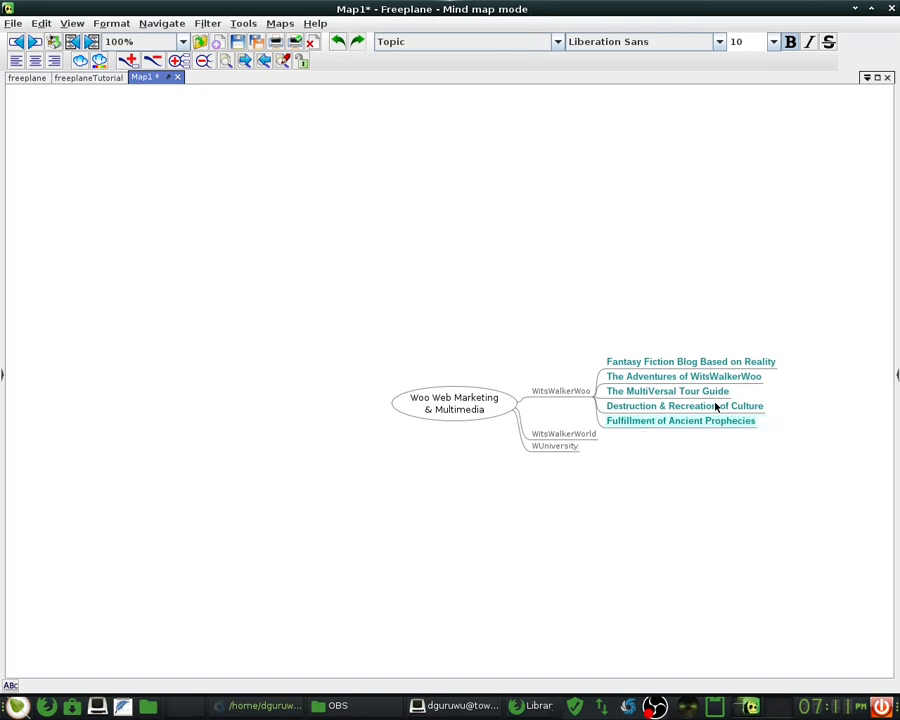
pyautogui.press('Return')
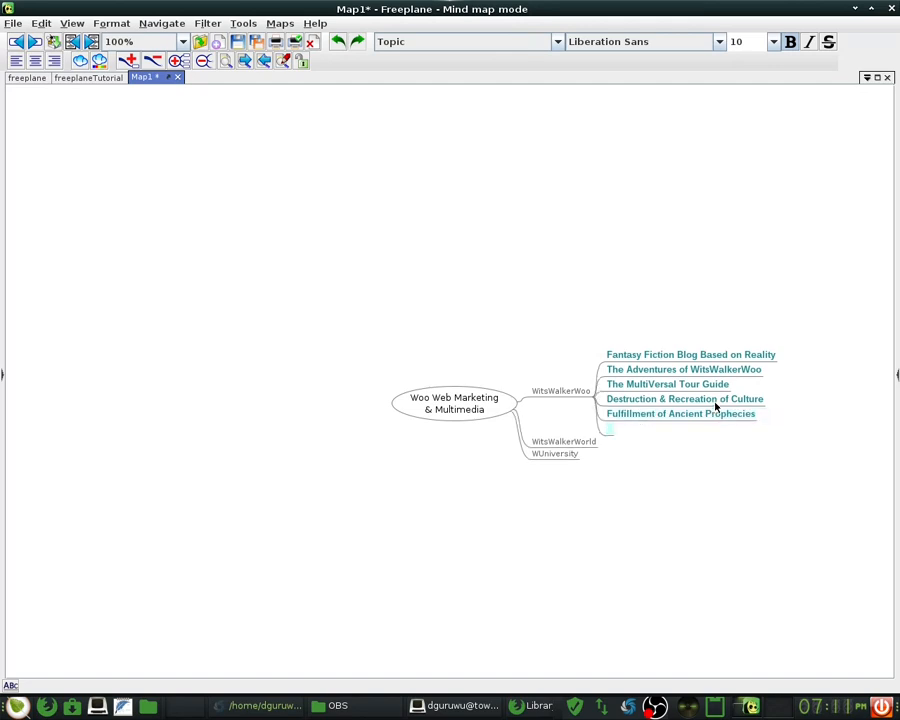
# - Type 'Conclusion to a Stage in Evolutionary Development of Humanity', fixing typos along the way
pyautogui.write('Conclusion to ')
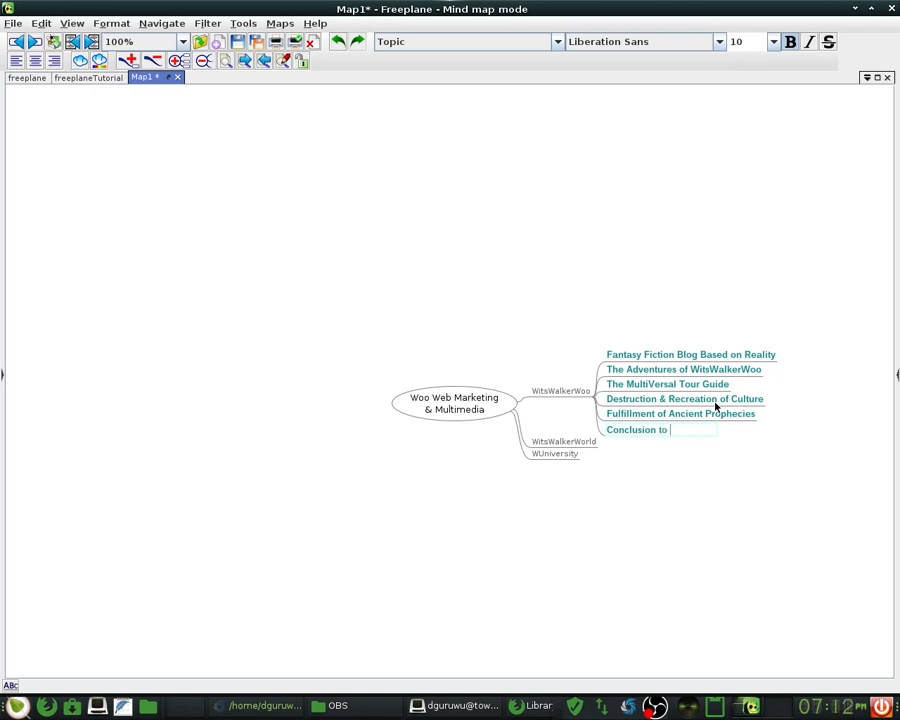
pyautogui.write('a Stage in Ev')
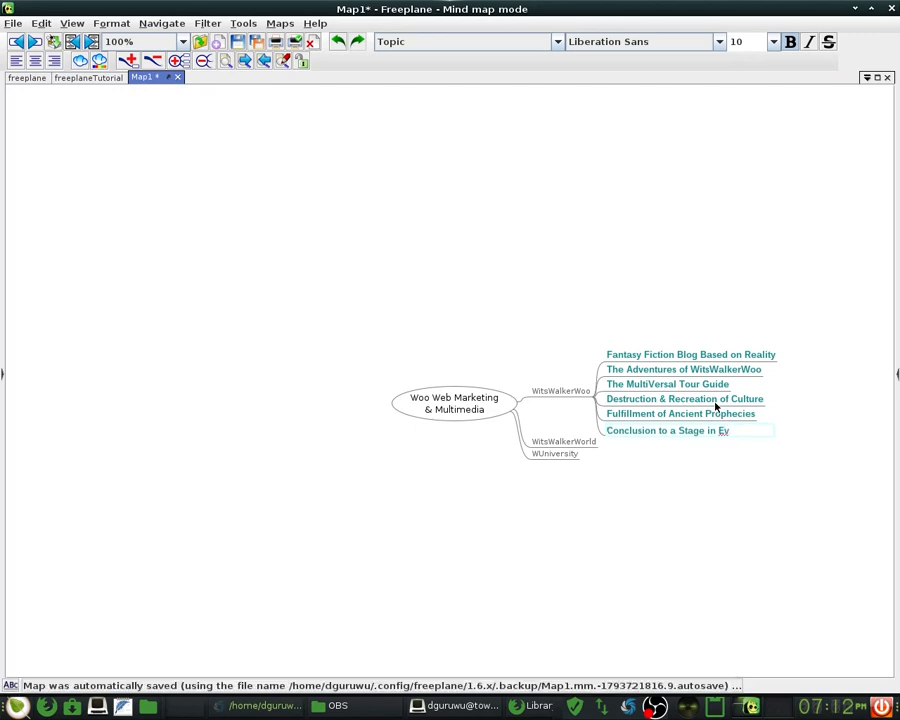
pyautogui.write('olutionary Develop')
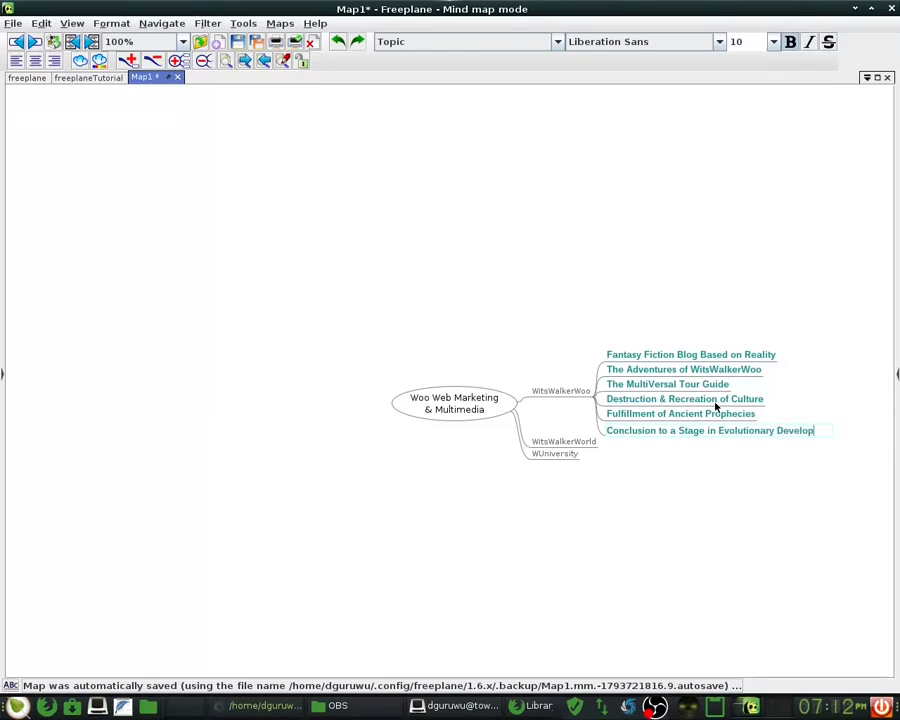
pyautogui.write('ment of ')
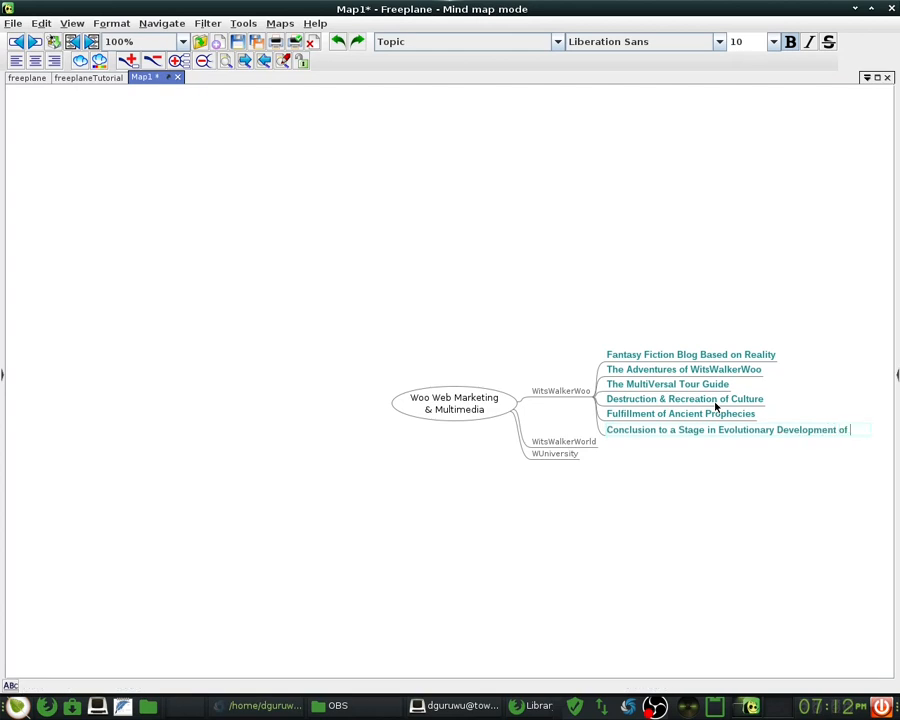
pyautogui.write('Humanity')
pyautogui.press('Return')
pyautogui.press('Return')
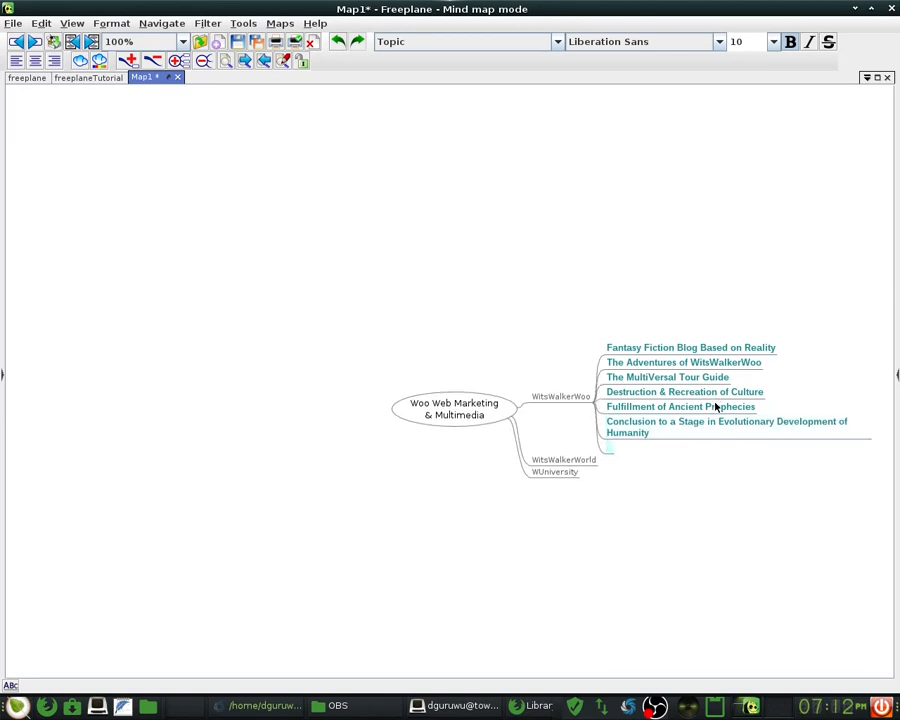
# - Add 'Return of that which is Divine' and open another empty sibling below it
pyautogui.write('Return of that')
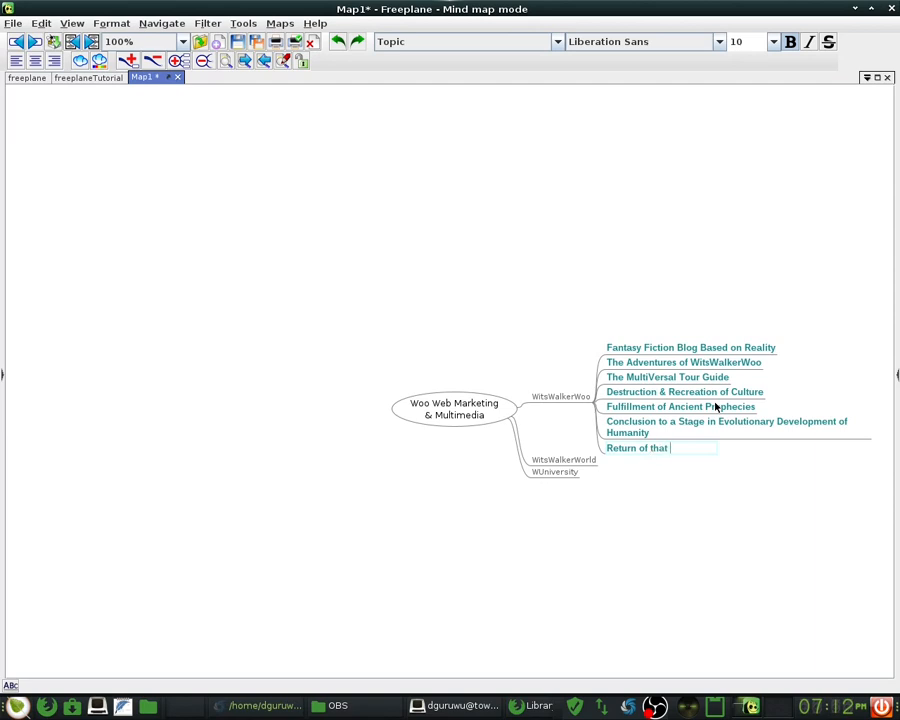
pyautogui.write(' which is Divine')
pyautogui.press('Return')
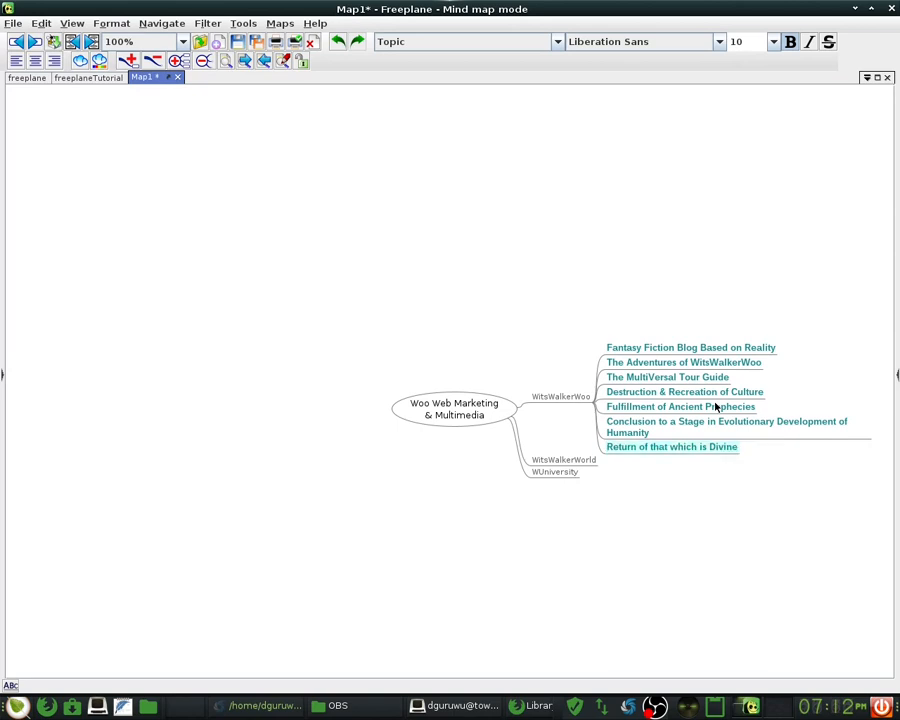
pyautogui.press('Return')
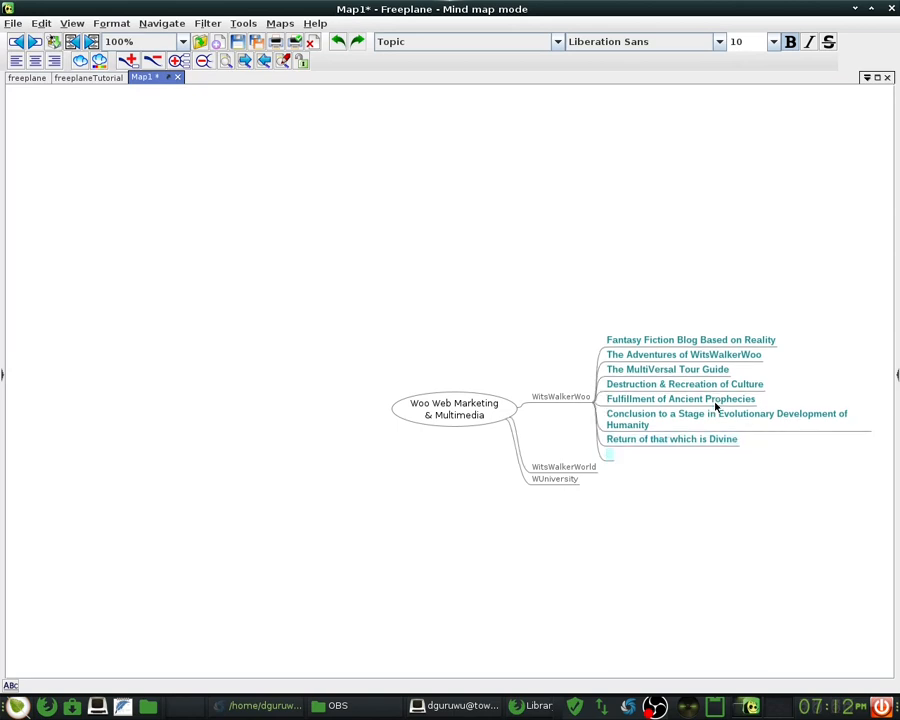
# - Reword the 'Conclusion…' topic: 'Conclusion to a' becomes 'Graduation in', 'in' becomes 'of', 'Humanity' becomes 'Mankind'
pyautogui.click(680, 415)
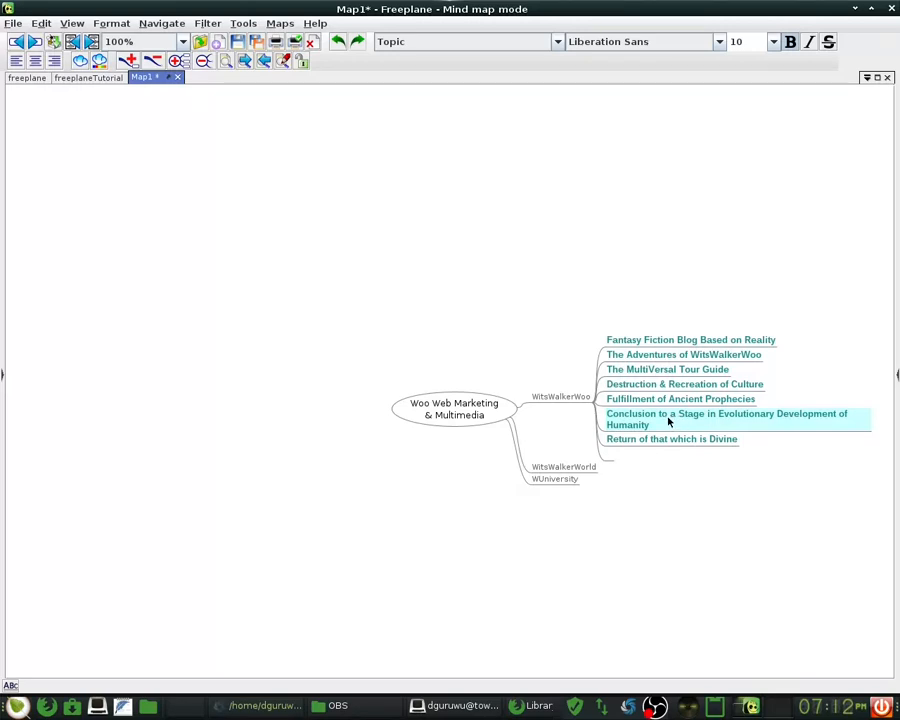
pyautogui.doubleClick(670, 418)
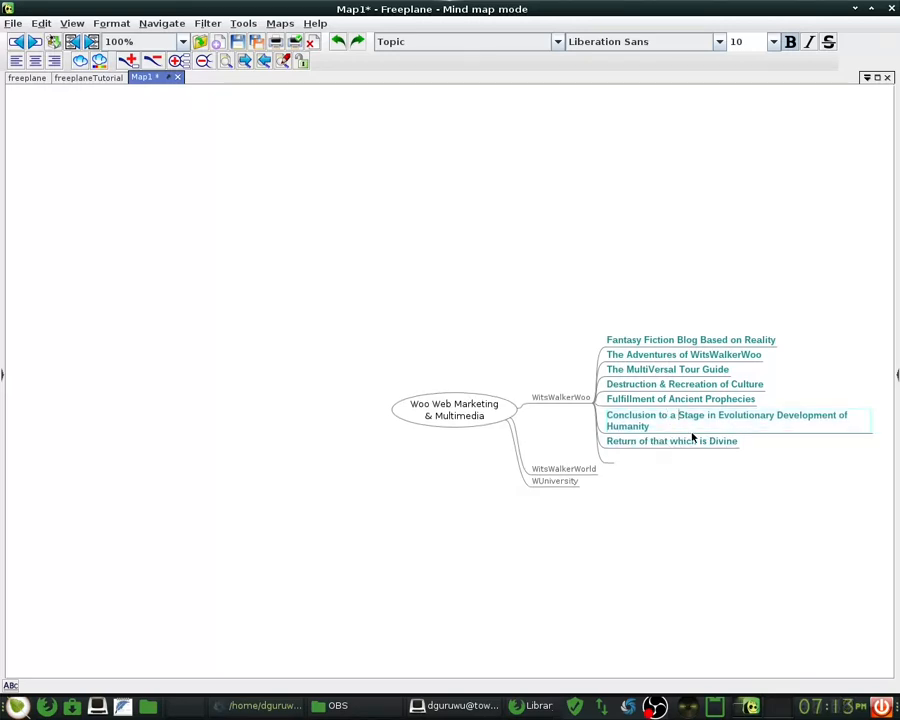
pyautogui.hotkey('shift', 'Left')
pyautogui.hotkey('shift', 'Left')
pyautogui.hotkey('shift', 'Left')
pyautogui.hotkey('shift', 'Left')
pyautogui.hotkey('shift', 'Left')
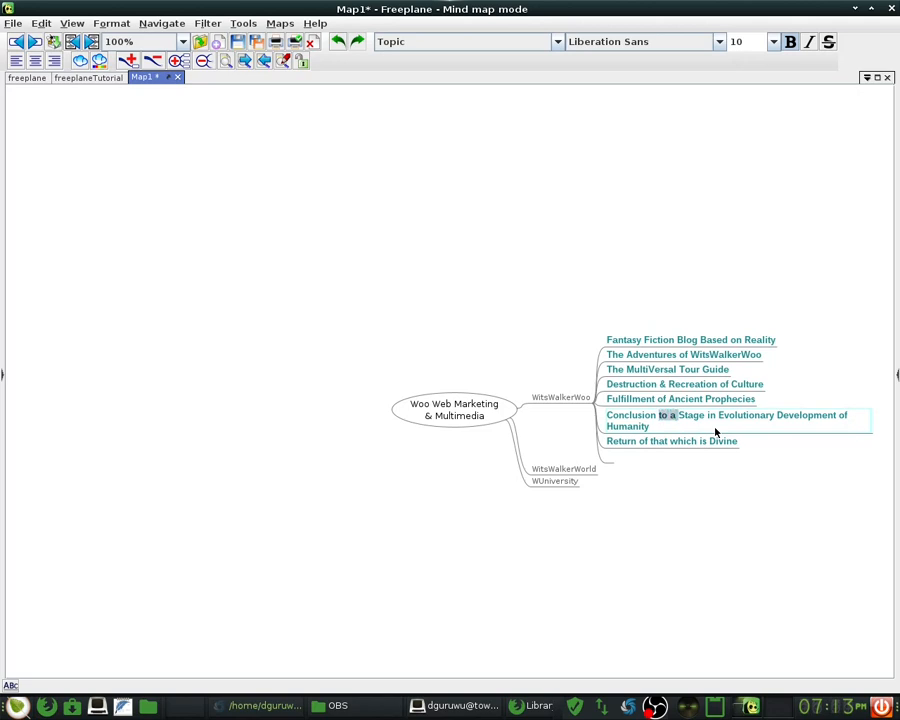
pyautogui.hotkey('shift', 'Home')
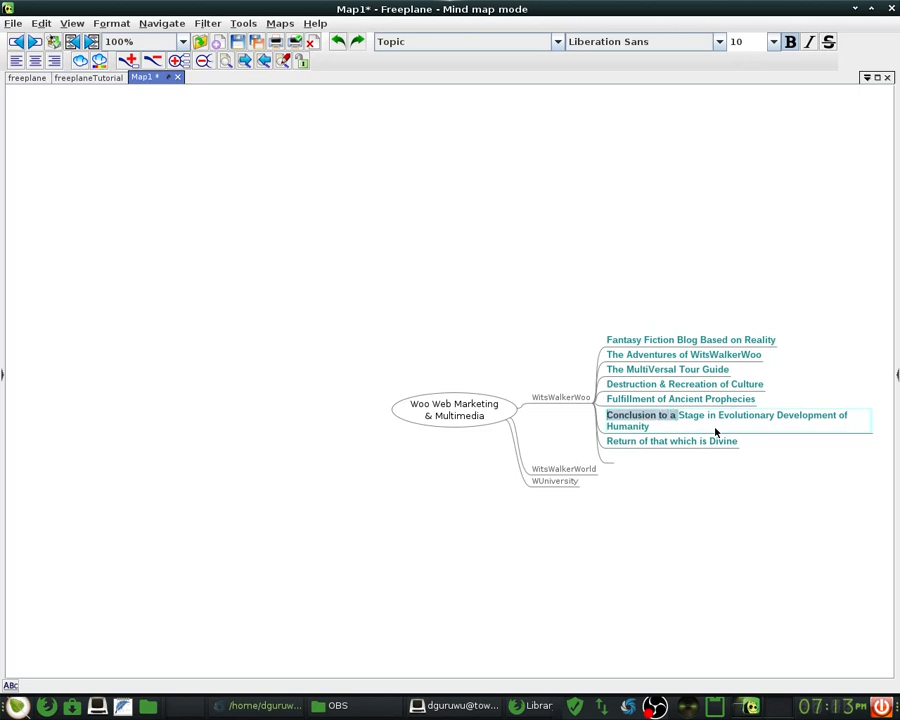
pyautogui.write('Gra')
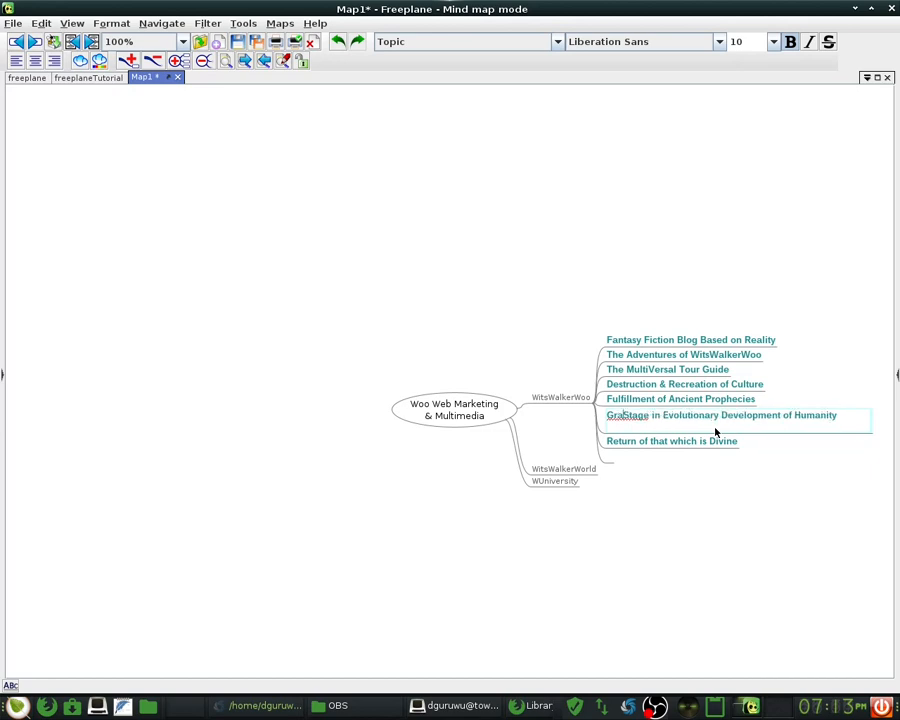
pyautogui.write('duation in')
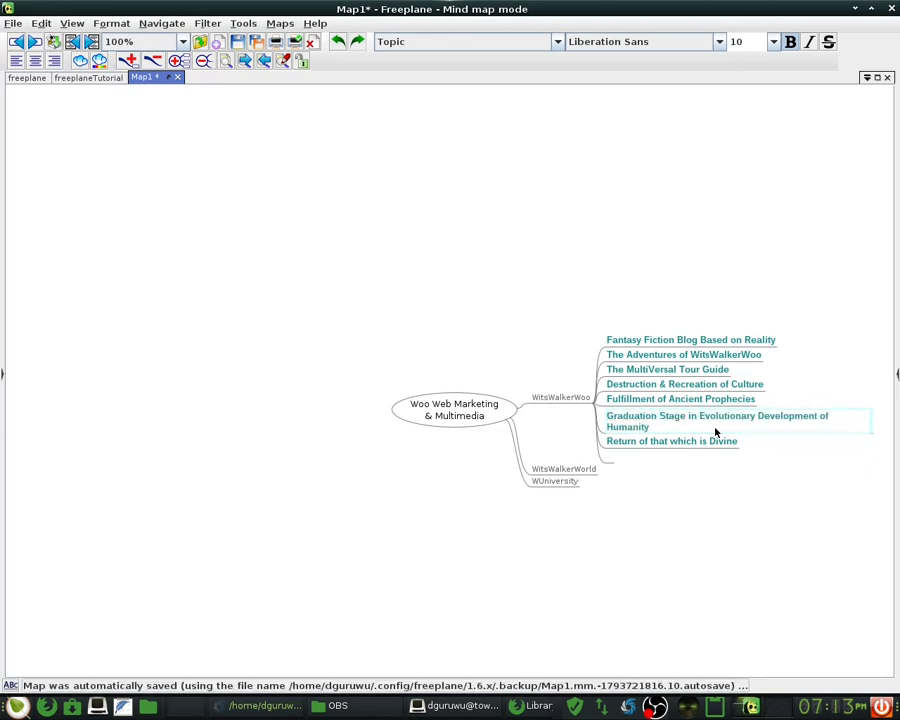
pyautogui.hotkey('ctrl', 'Right')
pyautogui.hotkey('ctrl', 'shift', 'Right')
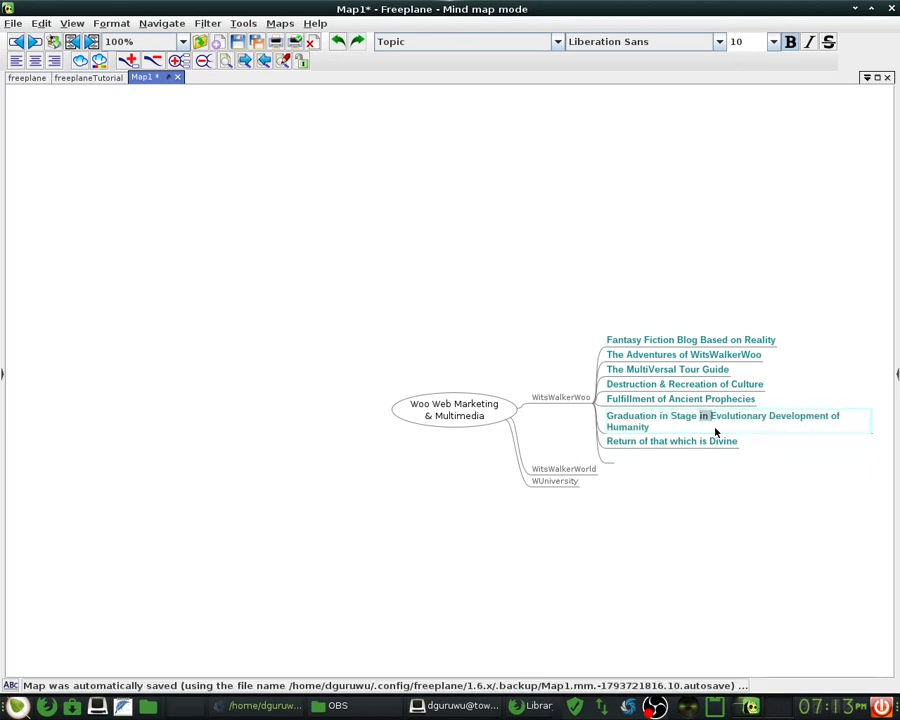
pyautogui.write('of')
pyautogui.hotkey('ctrl', 'Right')
pyautogui.hotkey('ctrl', 'Right')
pyautogui.hotkey('ctrl', 'Right')
pyautogui.hotkey('ctrl', 'shift', 'Right')
pyautogui.write('Mankind')
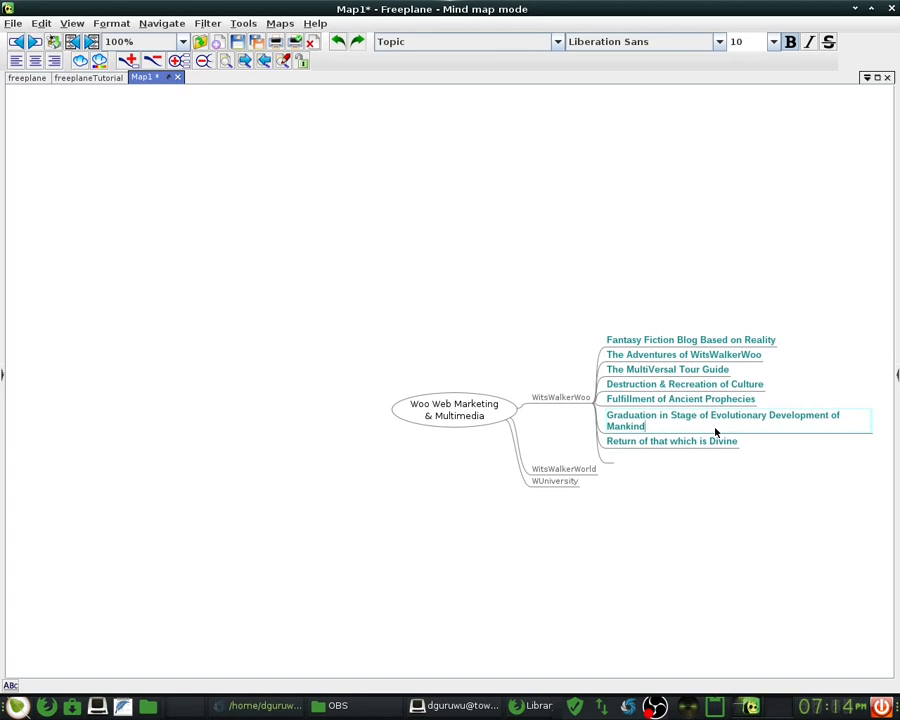
pyautogui.click(680, 442)
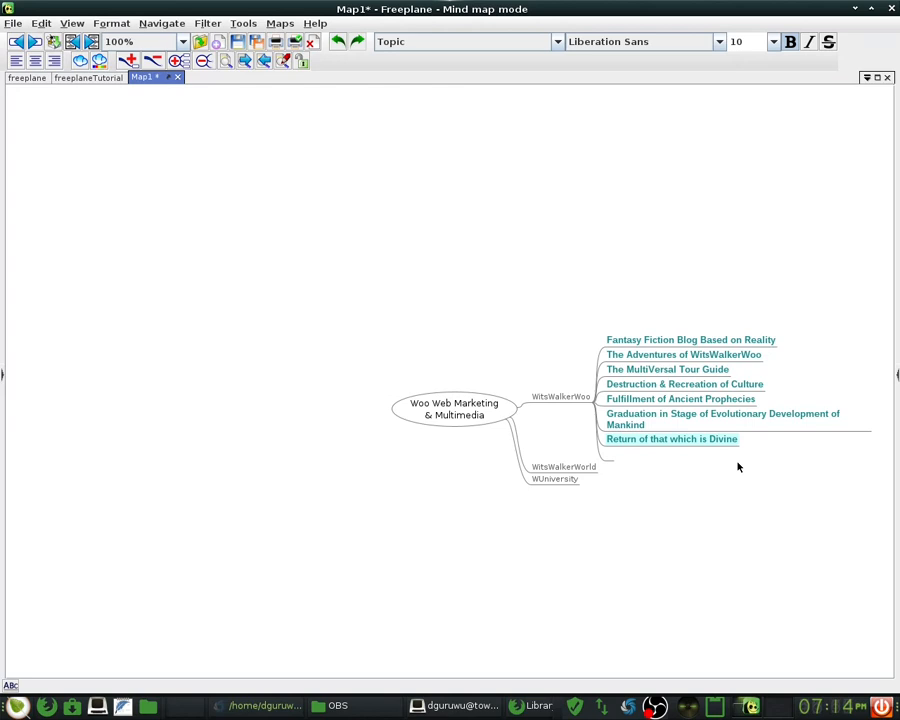
# - Append ' - Cosmic Consciousness' to the 'Return of that which is Divine' topic
pyautogui.press('Return')
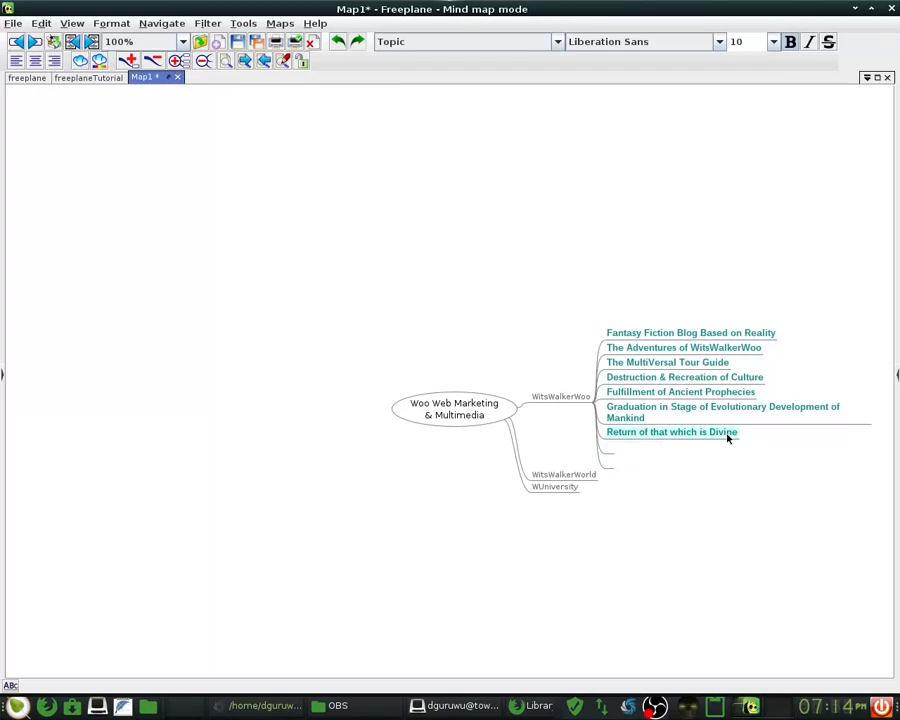
pyautogui.doubleClick(727, 437)
pyautogui.write('- ')
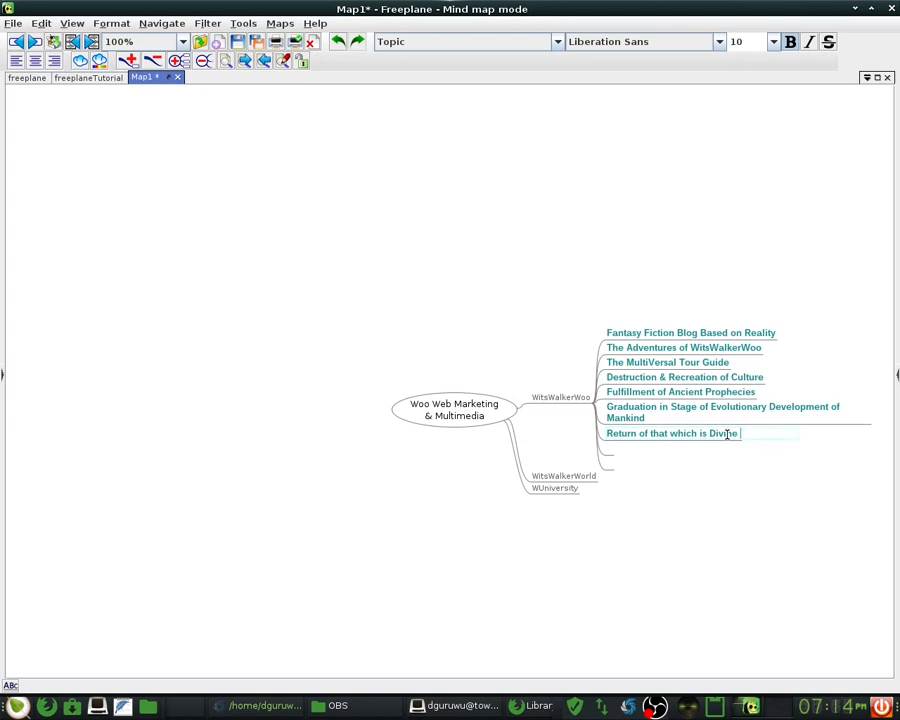
pyautogui.write('Cosmic Consciousness')
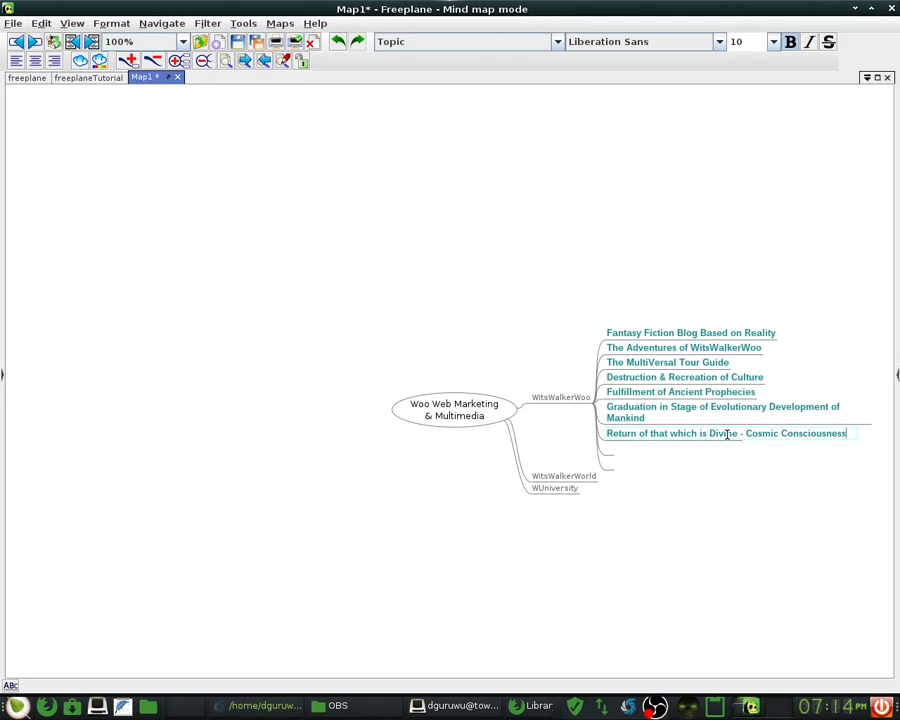
pyautogui.press('Return')
pyautogui.press('Down')
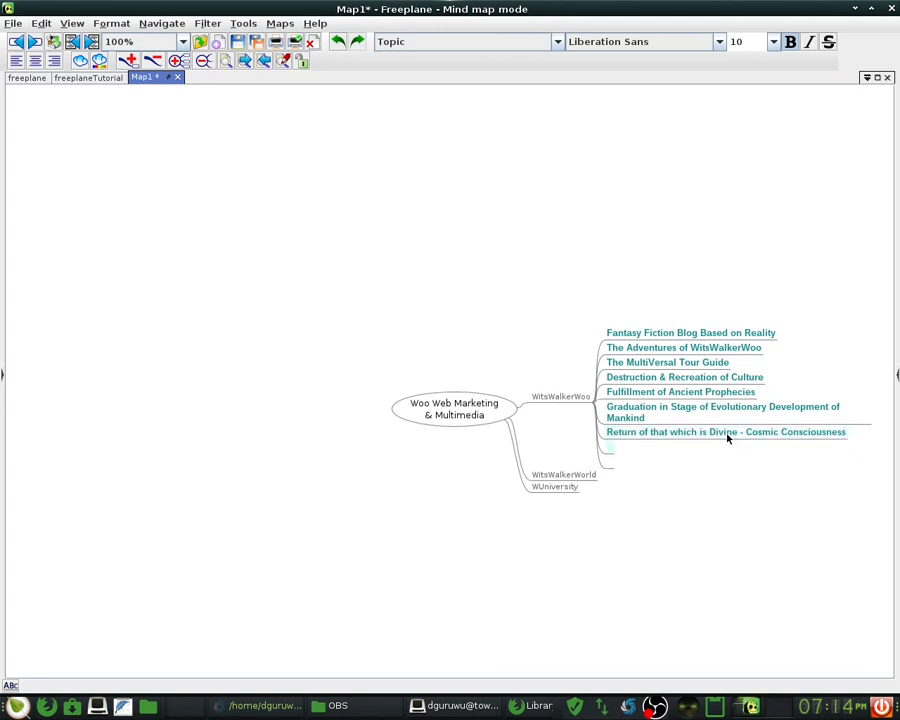
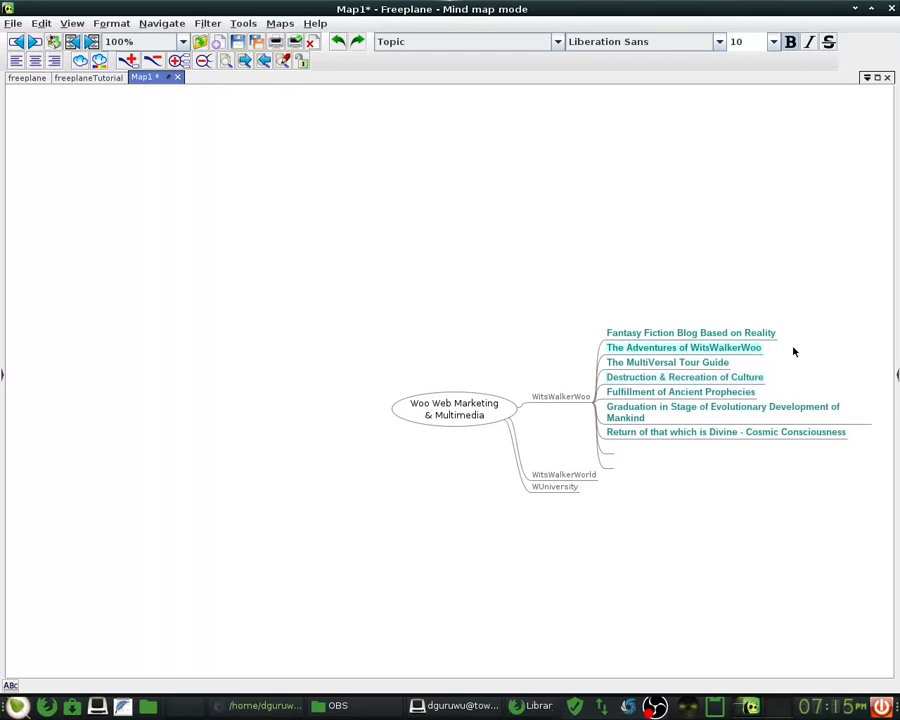
# - Append ' in Alchemical Philosophy' to 'The Adventures of WitsWalkerWoo' topic
pyautogui.doubleClick(760, 349)
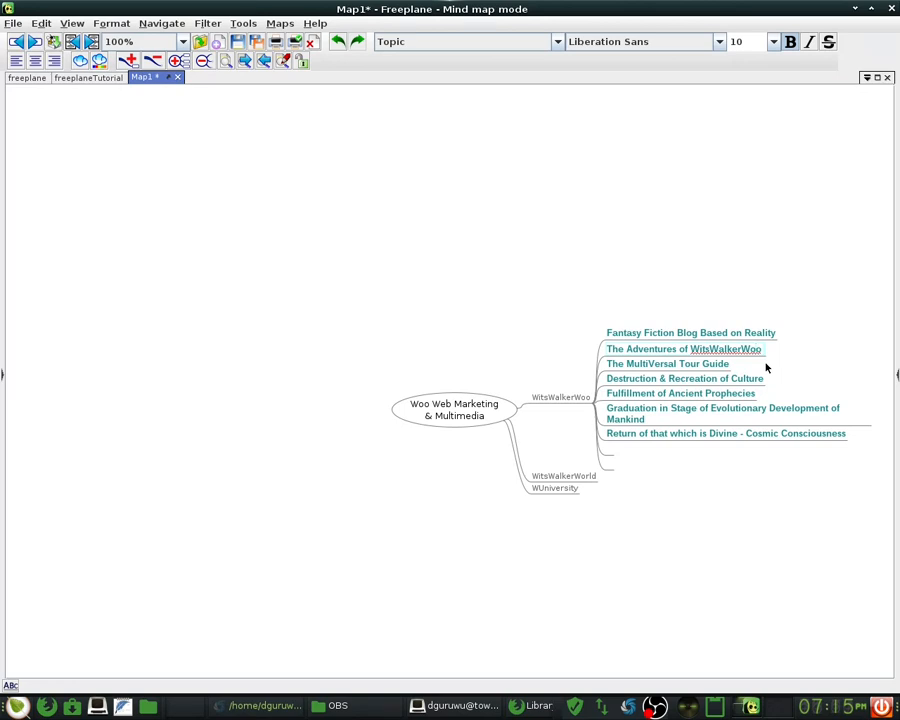
pyautogui.write('in Alchemical Philosophy')
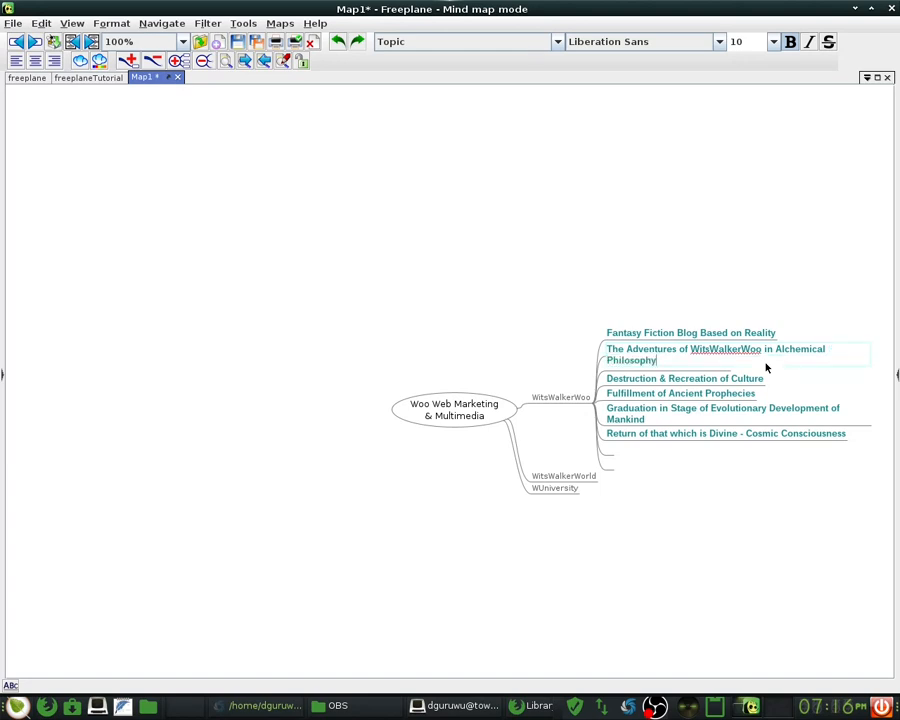
pyautogui.press('Return')
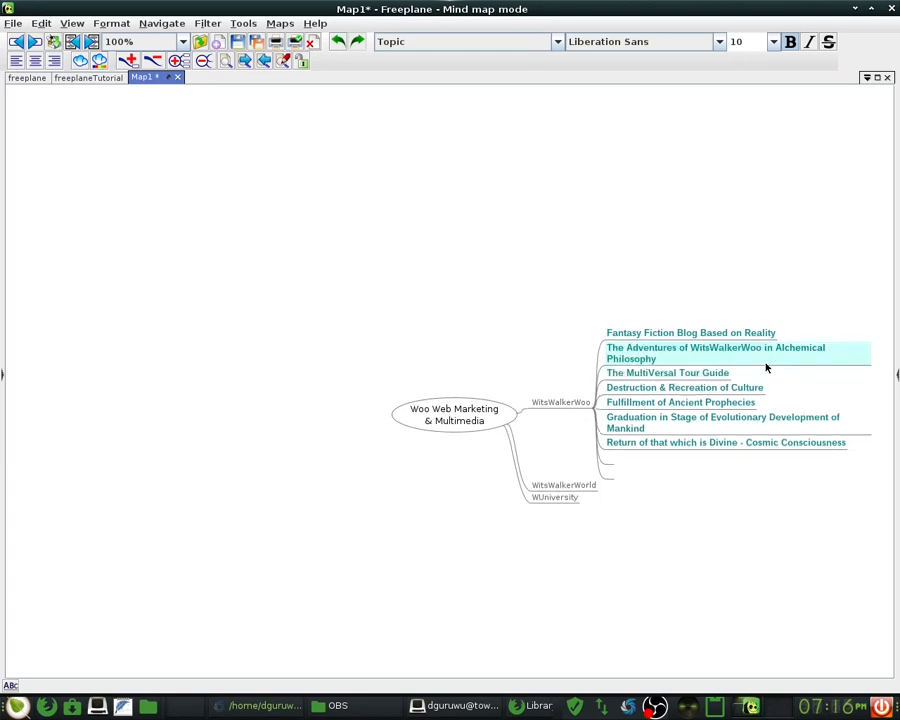
# - Append ' of Space-Time-Mind' to 'The MultiVersal Tour Guide' and start a sibling below the culture topic
pyautogui.press('Down')
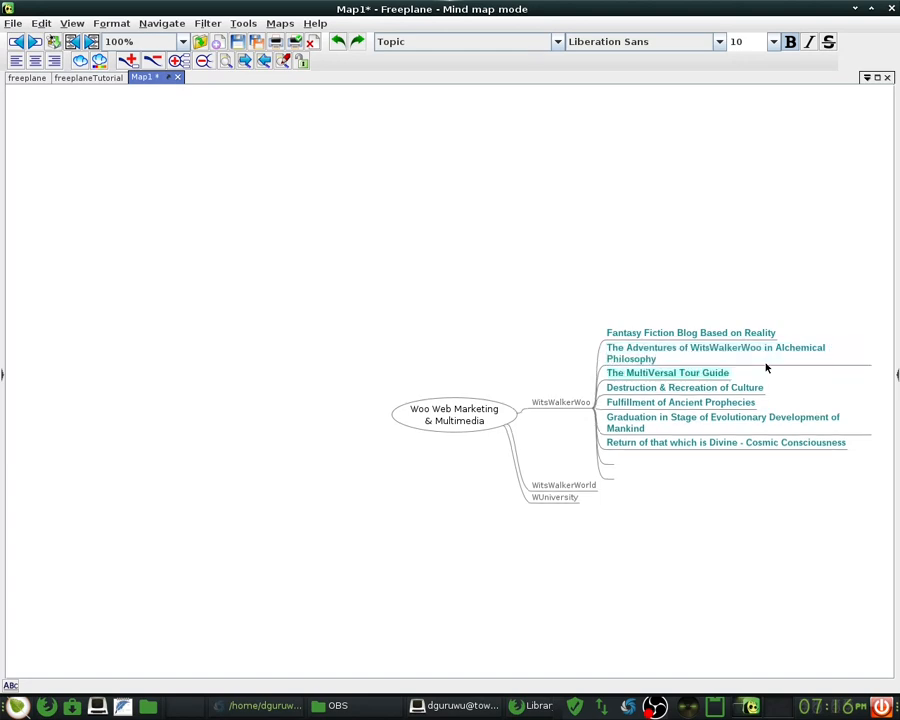
pyautogui.doubleClick(700, 372)
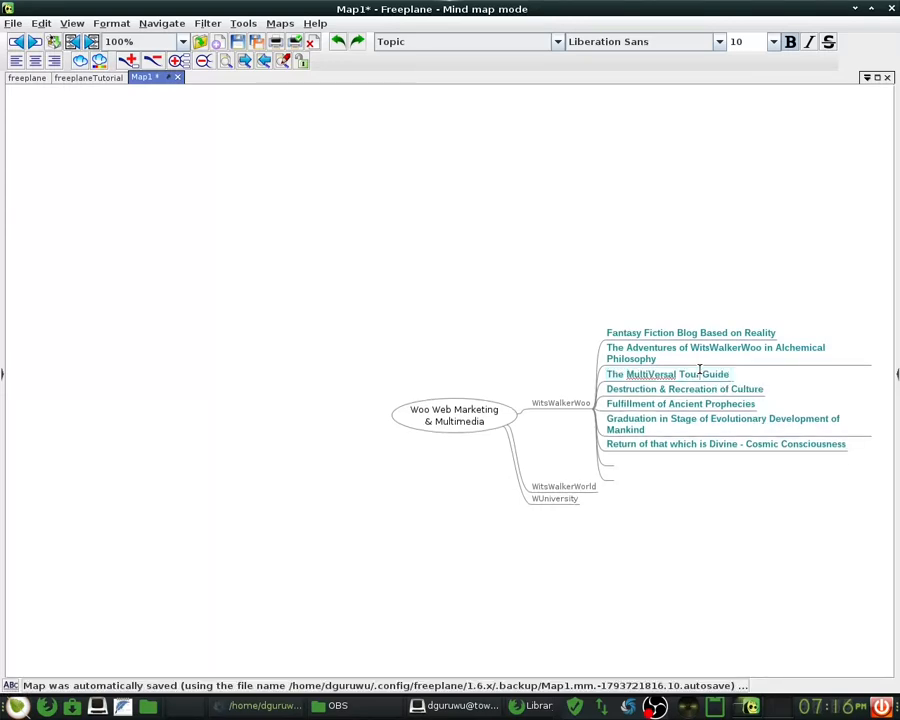
pyautogui.write('of Space')
pyautogui.write('-Time0')
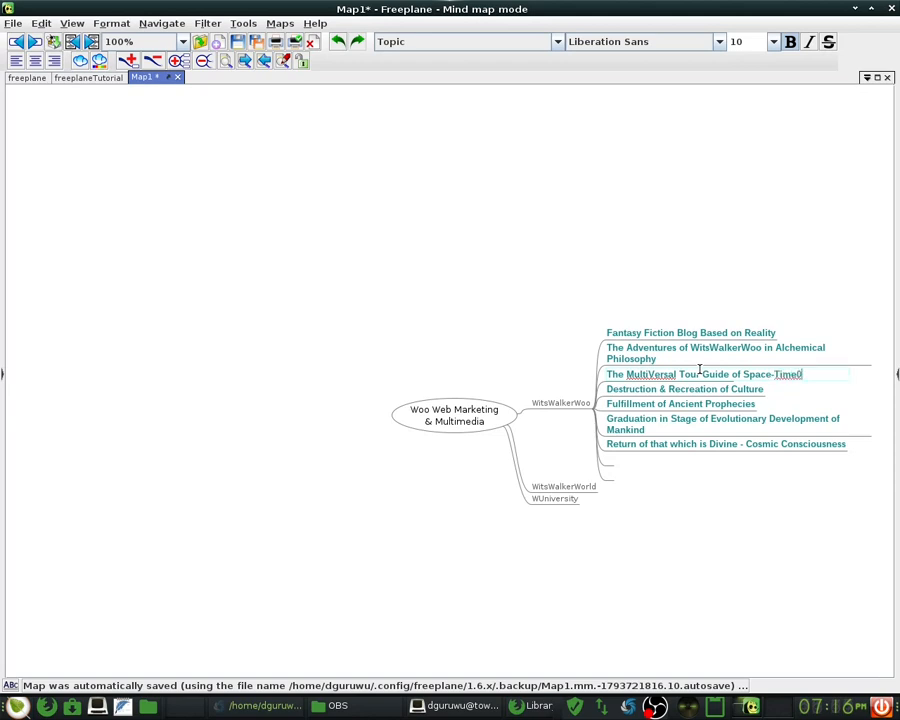
pyautogui.press('BackSpace')
pyautogui.write('-Mind')
pyautogui.press('Return')
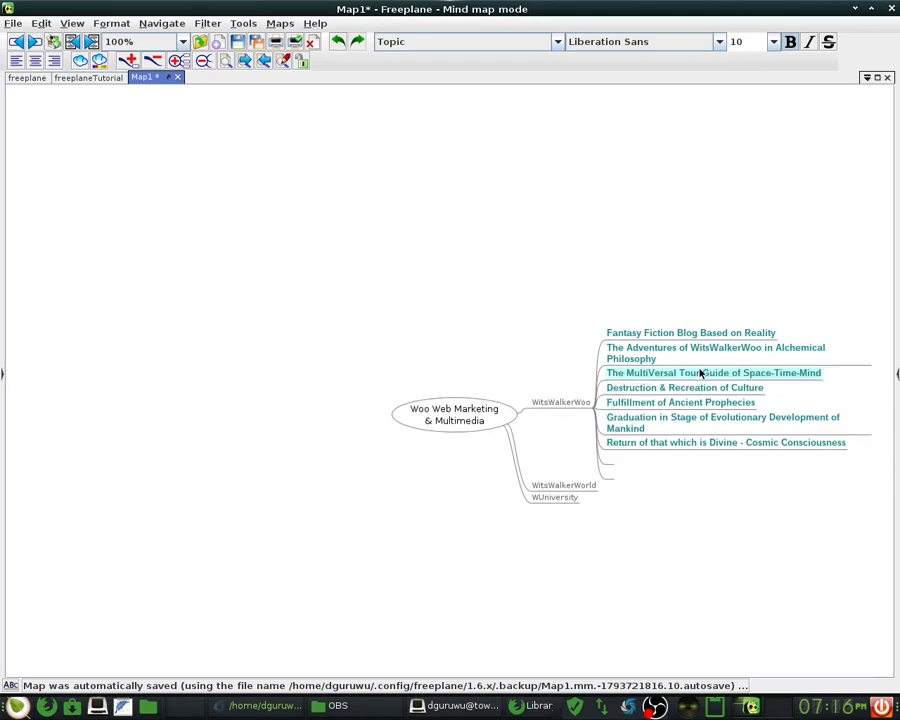
pyautogui.press('Down')
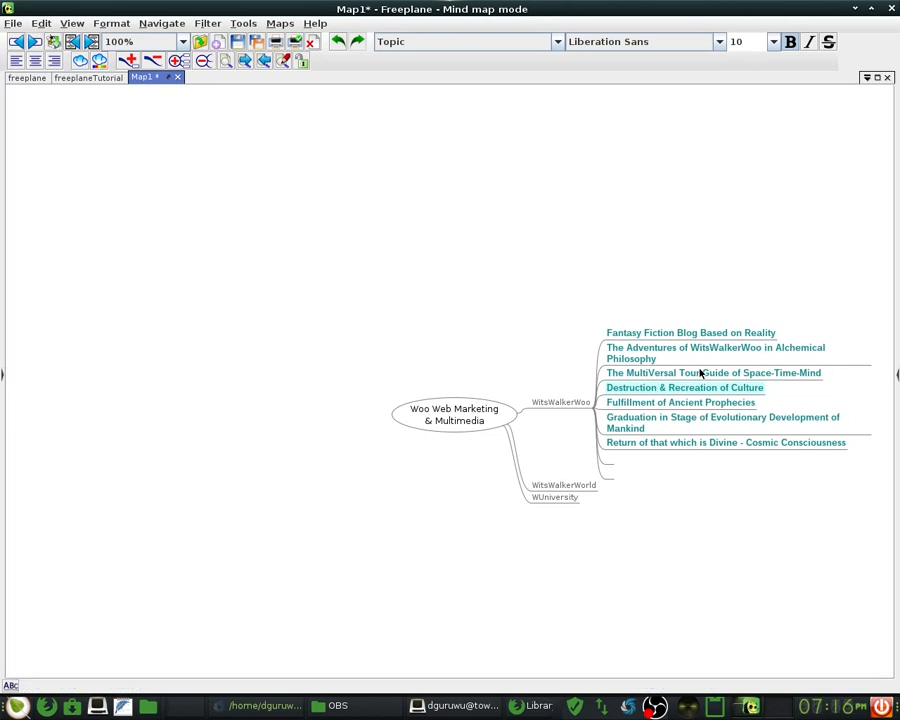
pyautogui.press('Return')
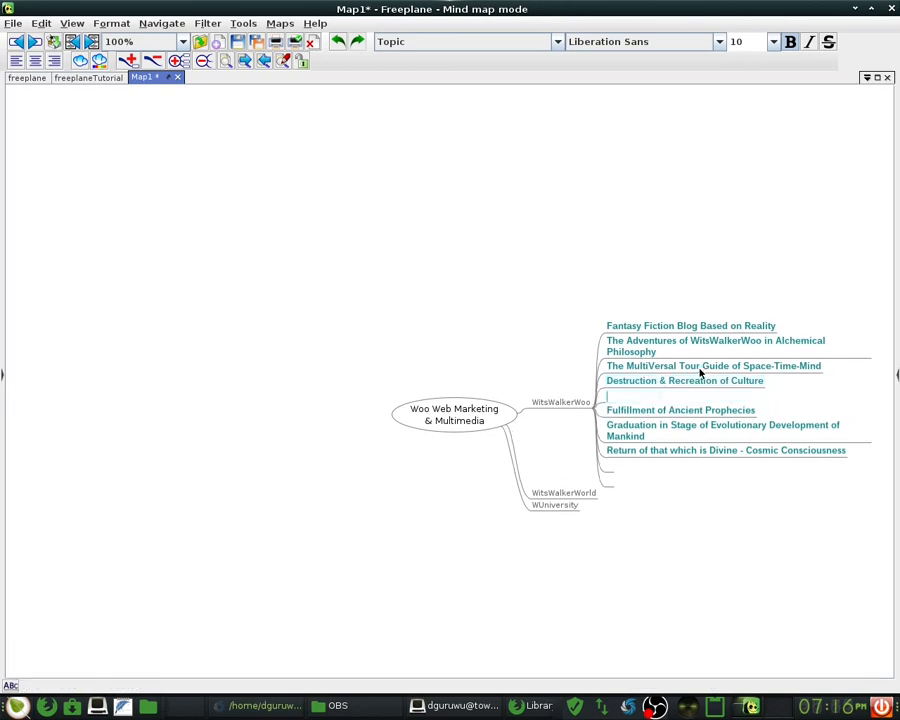
# - Discard the empty topic below 'Destruction & Recreation of Culture'
pyautogui.press('Escape')
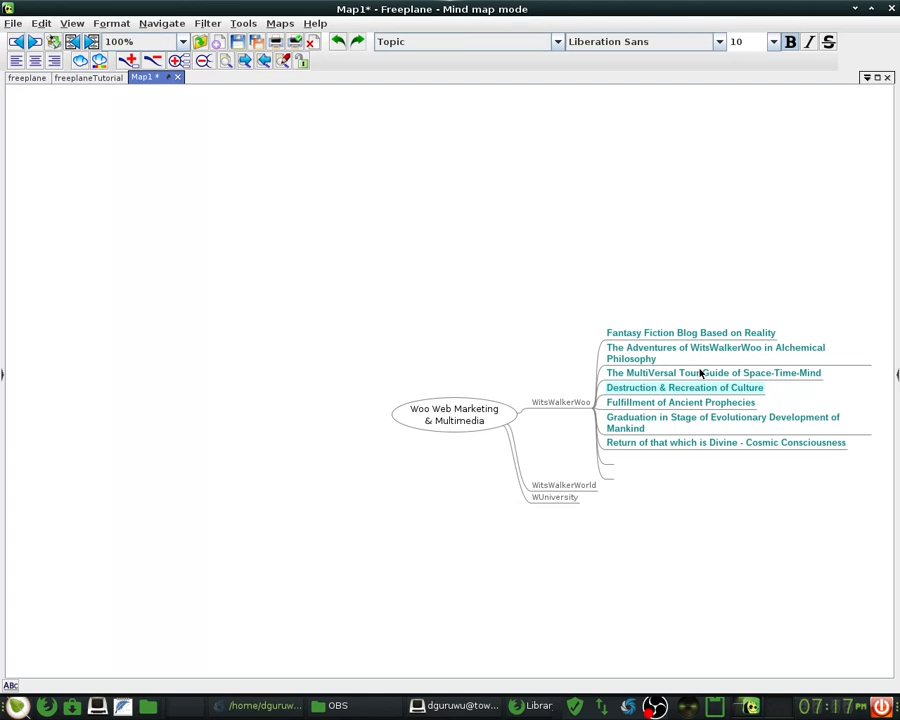
# - Append ' Where You Decide the Truth' to the 'Fantasy Fiction Blog Based on Reality' topic
pyautogui.click(768, 333)
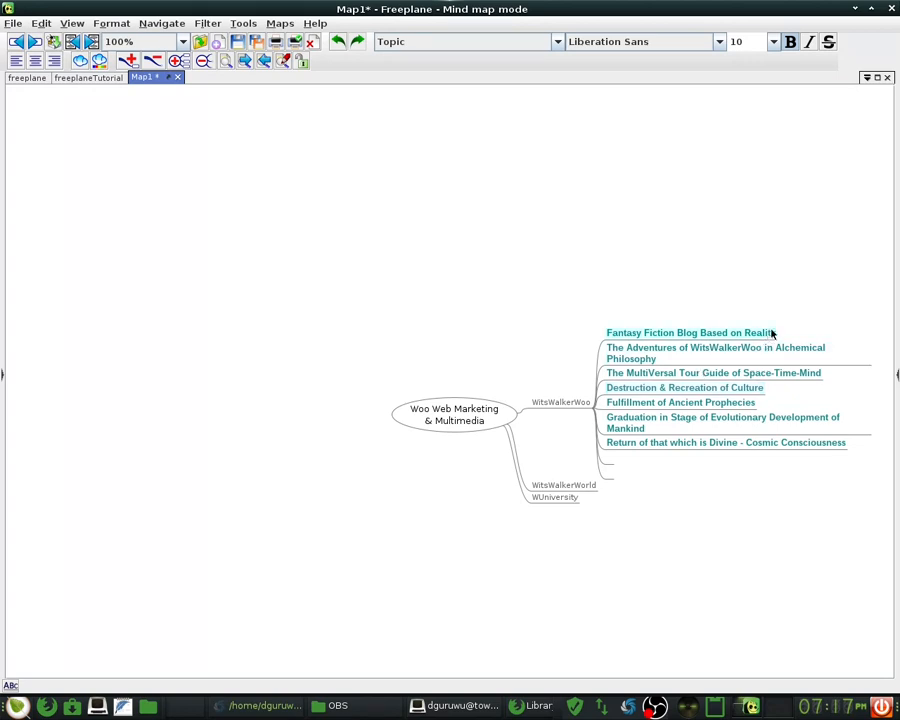
pyautogui.click(806, 347)
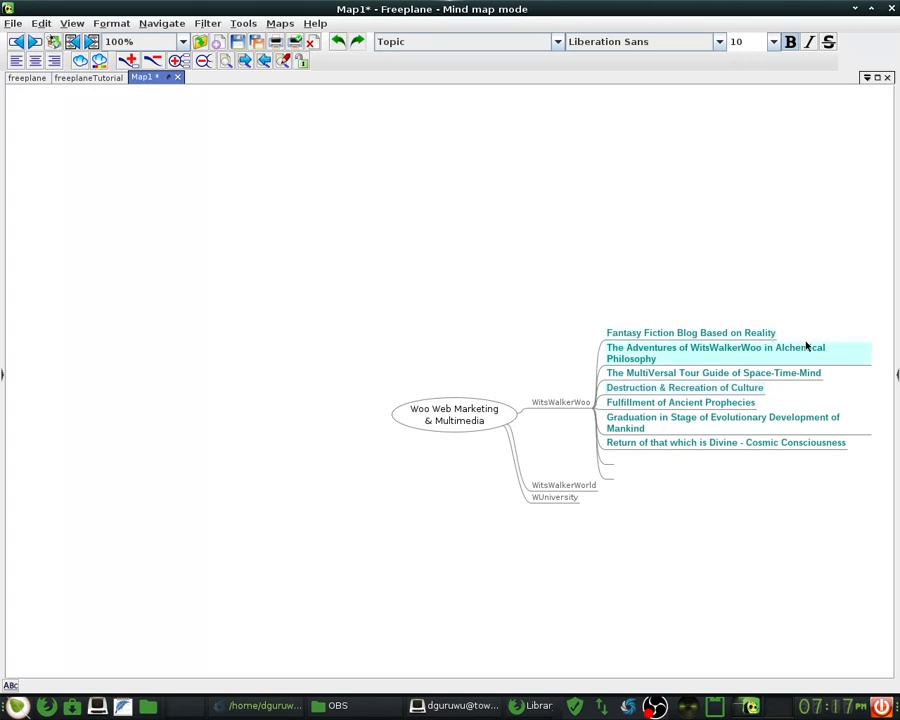
pyautogui.click(749, 333)
pyautogui.doubleClick(749, 333)
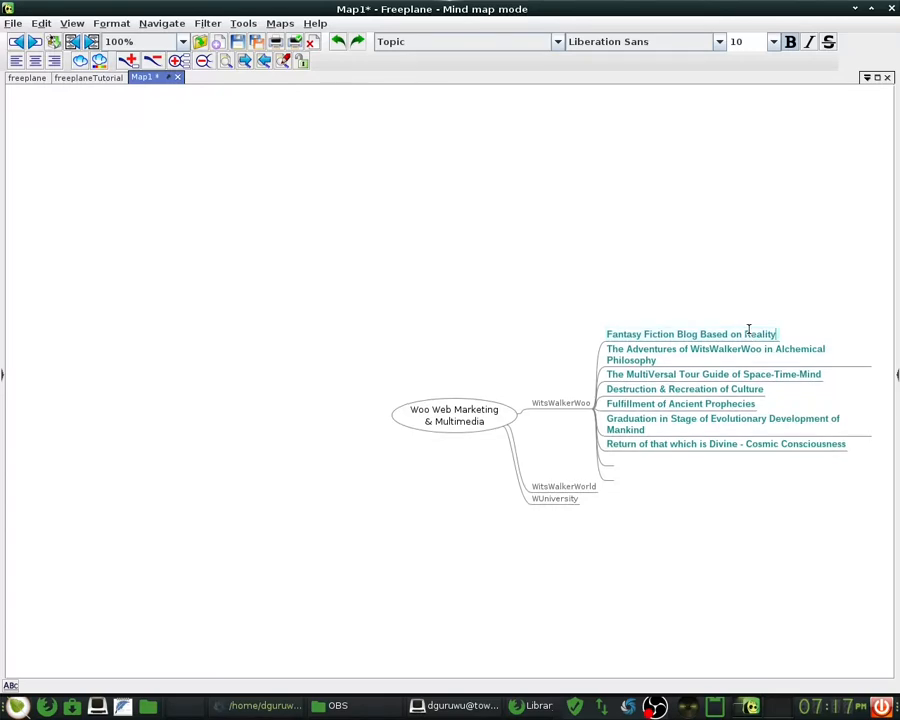
pyautogui.write('Where y')
pyautogui.press('BackSpace')
pyautogui.write('You Decide')
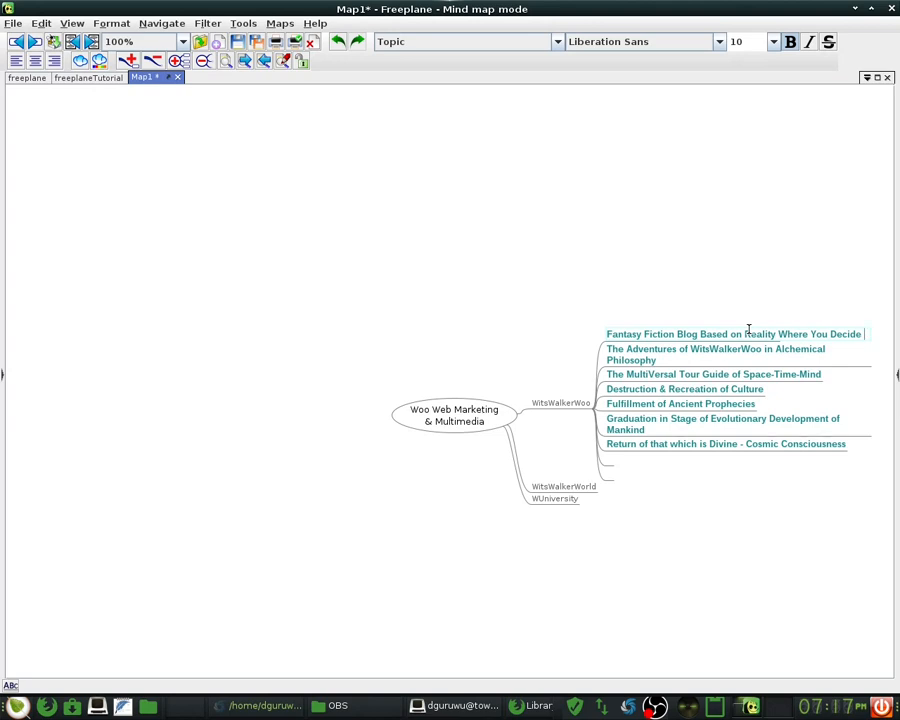
pyautogui.write(' the T')
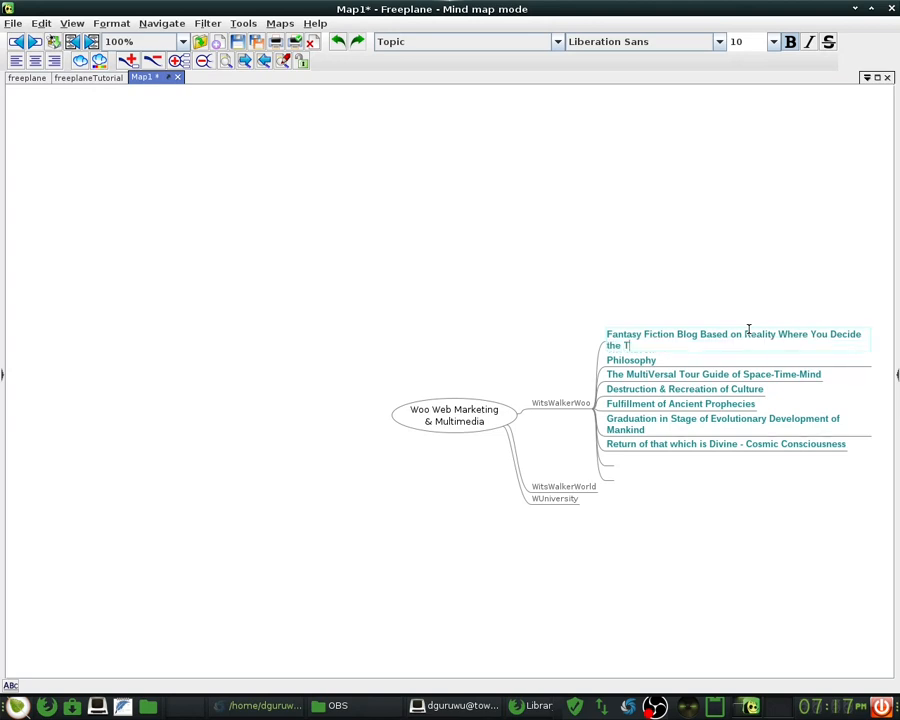
pyautogui.write('ruth')
# - Reword the ending to 'Where You Decide What Is True & What Is Not'
pyautogui.press('Left')
pyautogui.press('Left')
pyautogui.press('Left')
pyautogui.press('Left')
pyautogui.press('Left')
pyautogui.press('Left')
pyautogui.press('Left')
pyautogui.press('Left')
pyautogui.press('Right')
pyautogui.press('Right')
pyautogui.hotkey('shift', 'Left')
pyautogui.hotkey('shift', 'Left')
pyautogui.hotkey('shift', 'Left')
pyautogui.write('What is')
pyautogui.press('Left')
pyautogui.press('Left')
pyautogui.press('BackSpace')
pyautogui.write('I')
pyautogui.press('Right')
pyautogui.press('Right')
pyautogui.press('Delete')
pyautogui.press('End')
pyautogui.press('BackSpace')
pyautogui.press('BackSpace')
pyautogui.write('e & What')
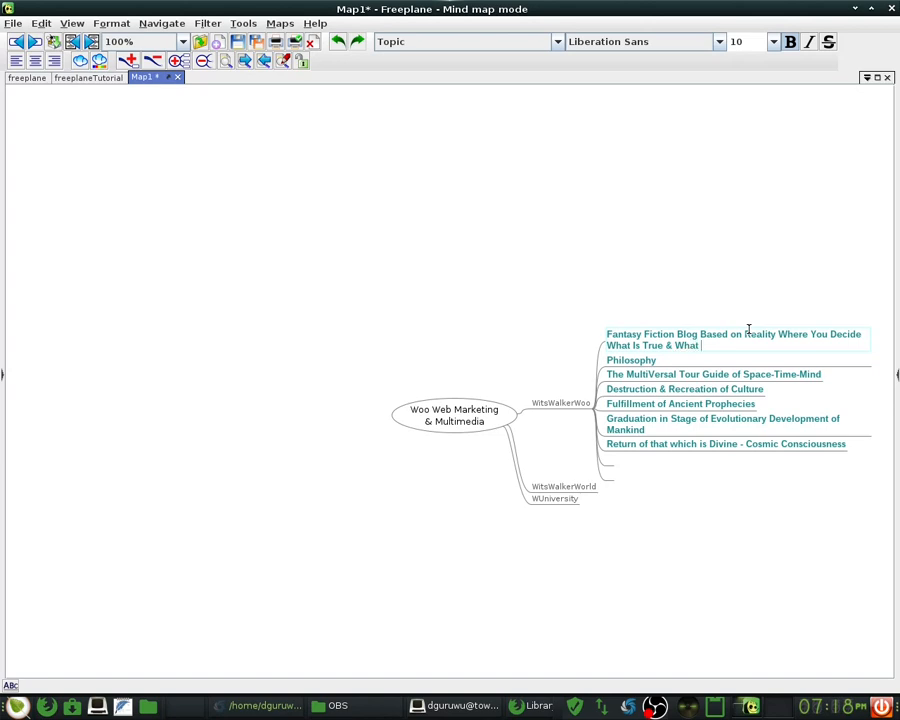
pyautogui.write(' Is Not')
pyautogui.press('Return')
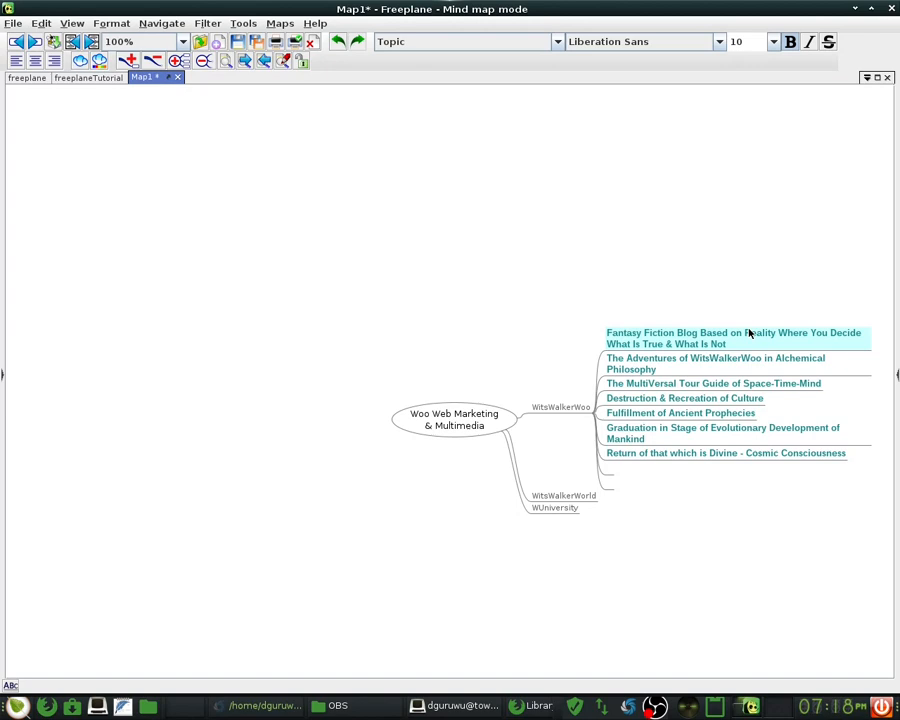
# - Change 'The MultiVersal Tour Guide' topic to begin with 'Your' instead
pyautogui.click(620, 383)
pyautogui.doubleClick(622, 383)
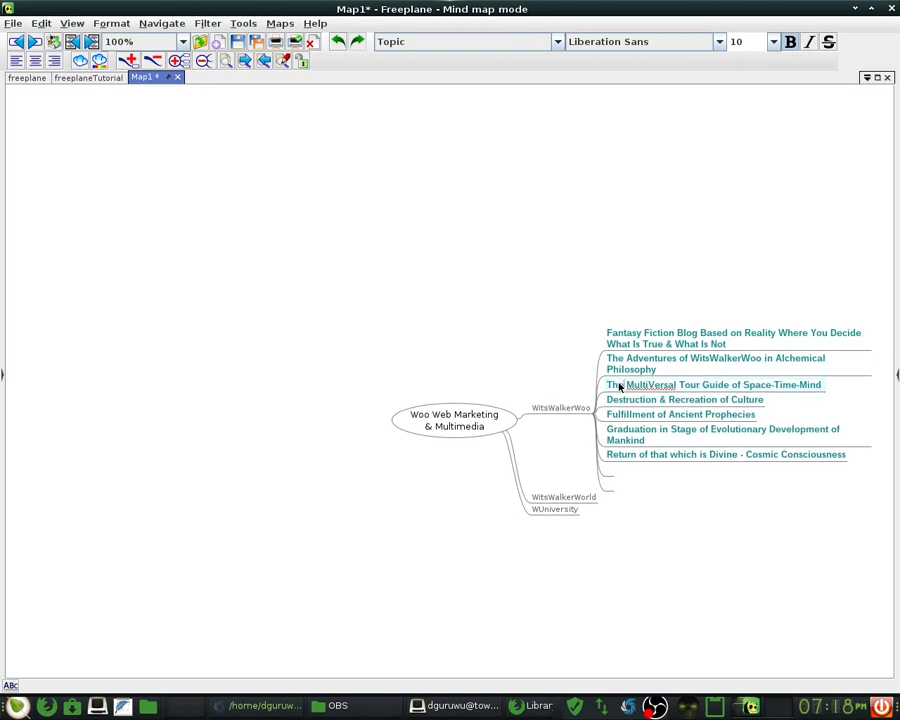
pyautogui.press('BackSpace')
pyautogui.press('BackSpace')
pyautogui.press('BackSpace')
pyautogui.press('BackSpace')
pyautogui.write('Your')
pyautogui.press('BackSpace')
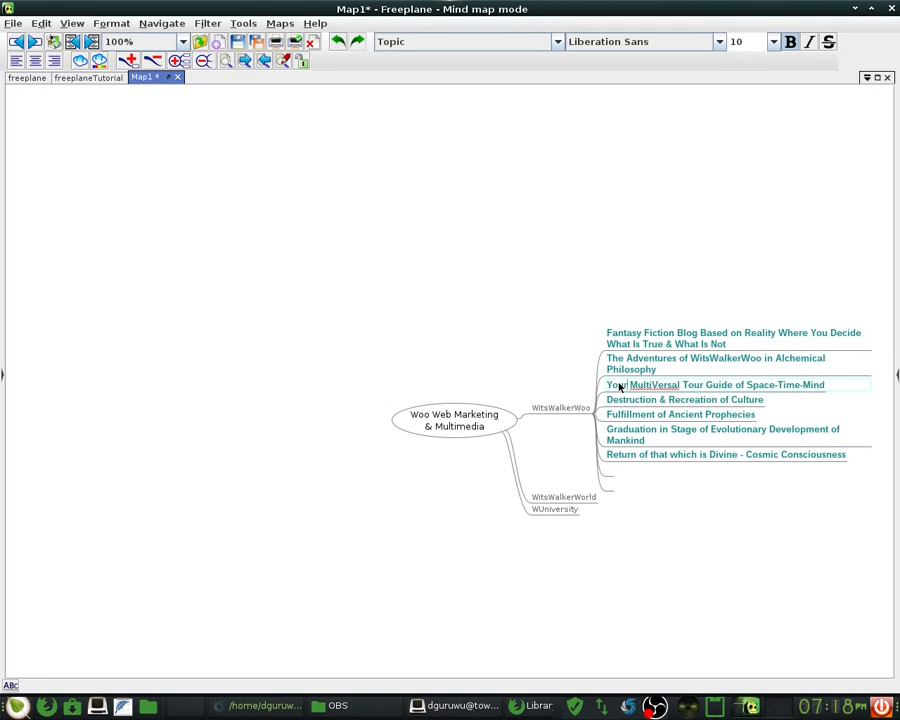
pyautogui.write('r')
pyautogui.press('Return')
pyautogui.press('Down')
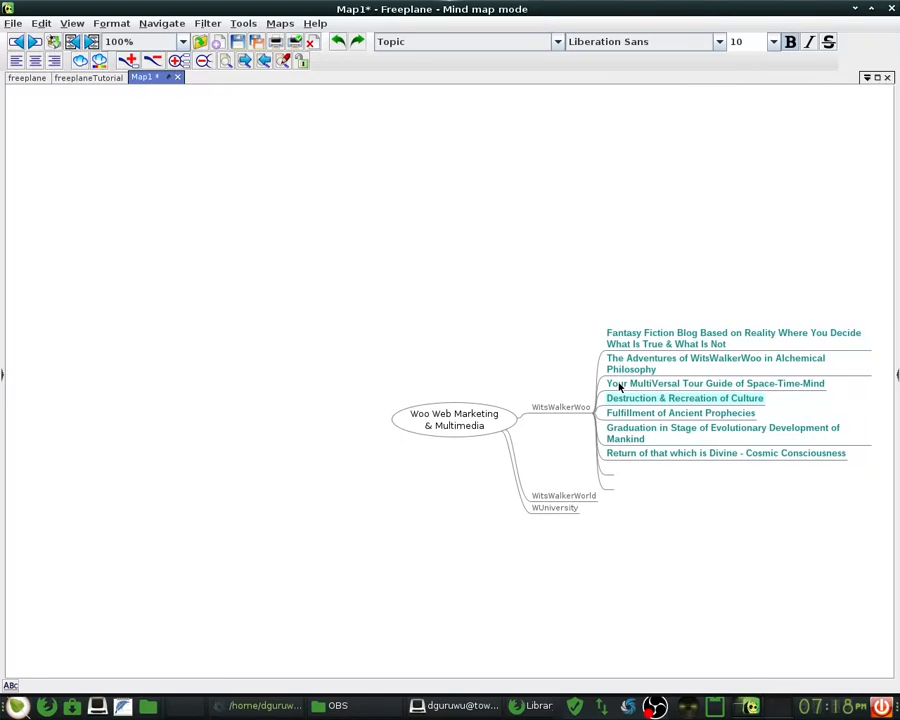
pyautogui.press('Up')
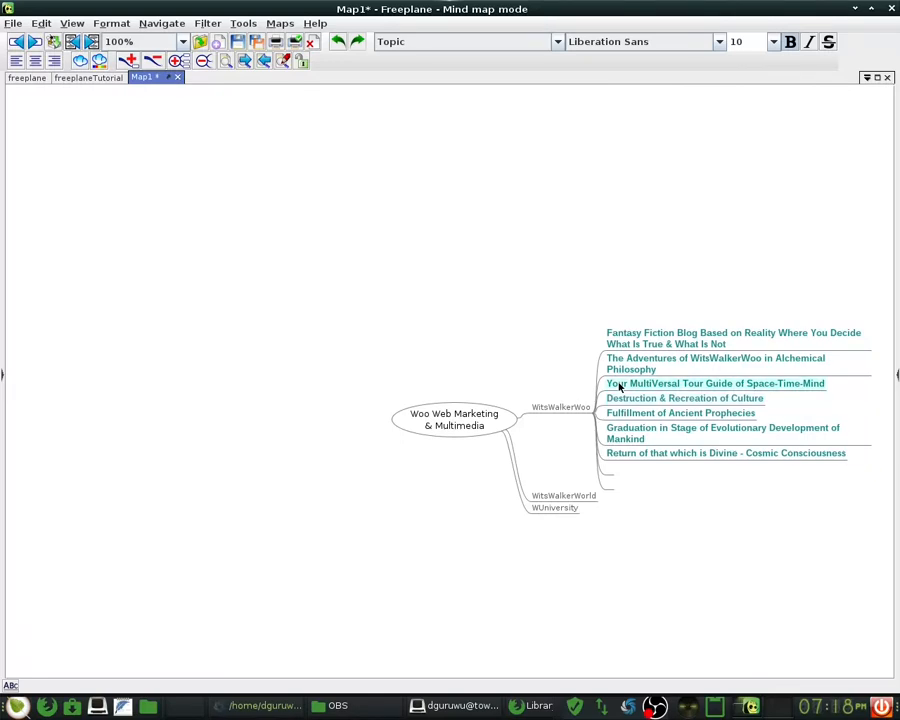
# - Add the topic 'Scouring & Data Mining NeveryThing for Answer to Questions' below it
pyautogui.press('Return')
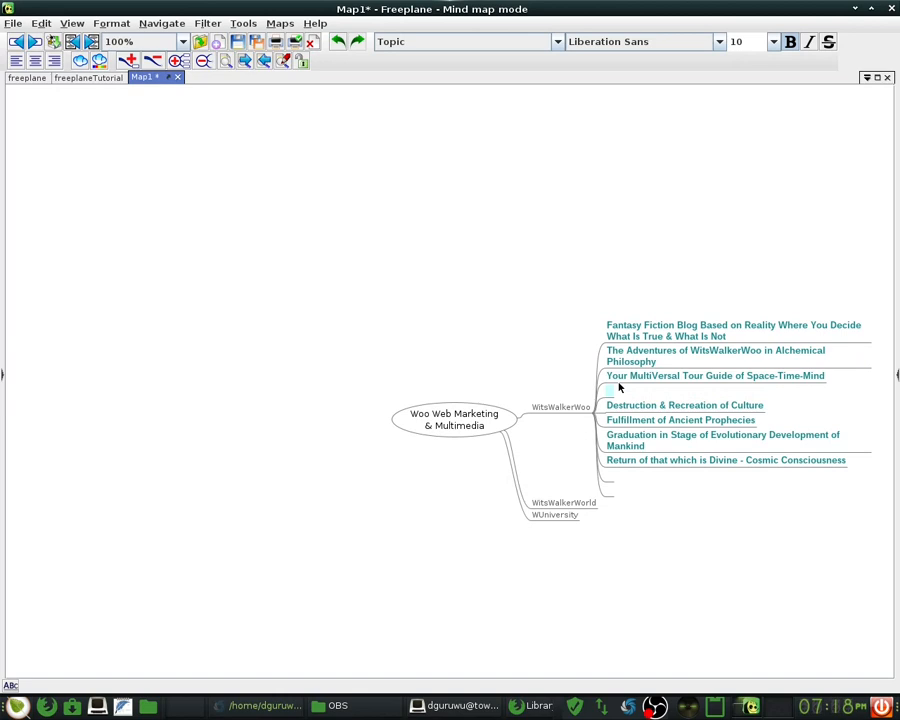
pyautogui.write('Scouring & Data Mining NeveryThin')
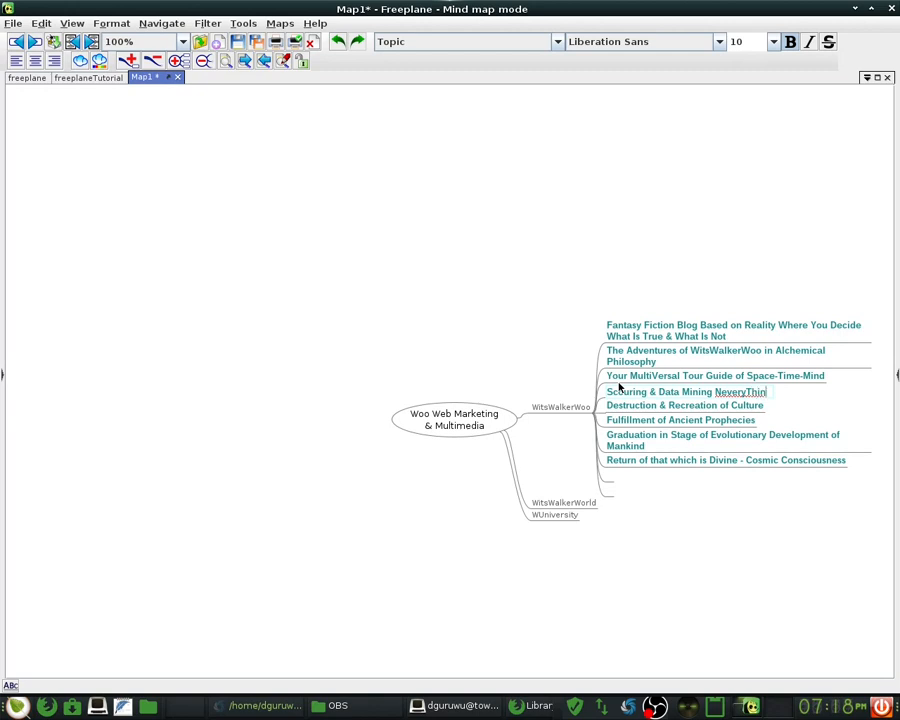
pyautogui.write('g for Answer to ')
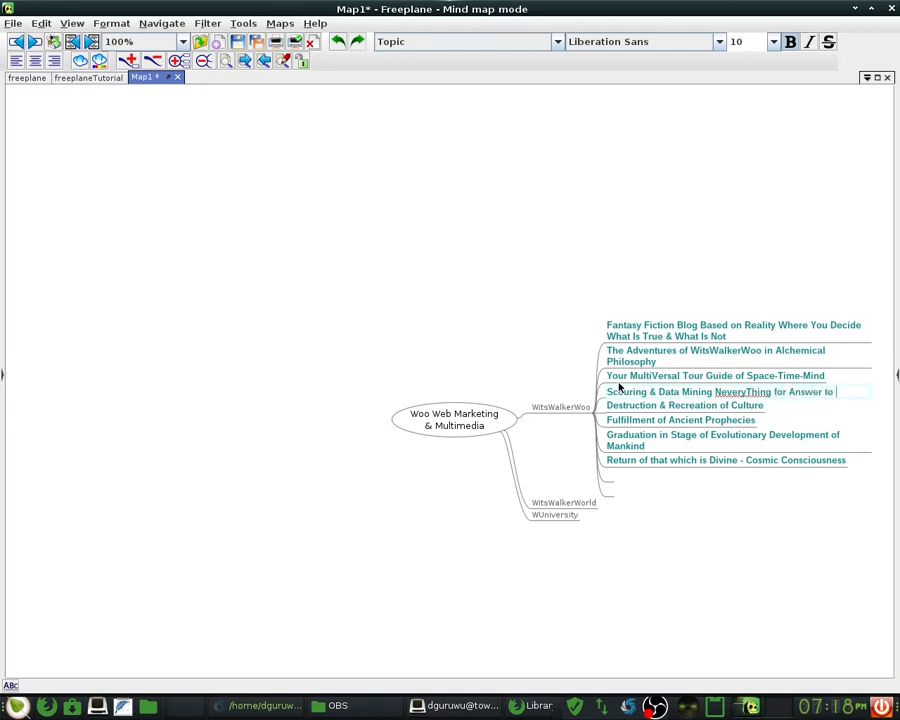
pyautogui.write('Questions')
pyautogui.press('Return')
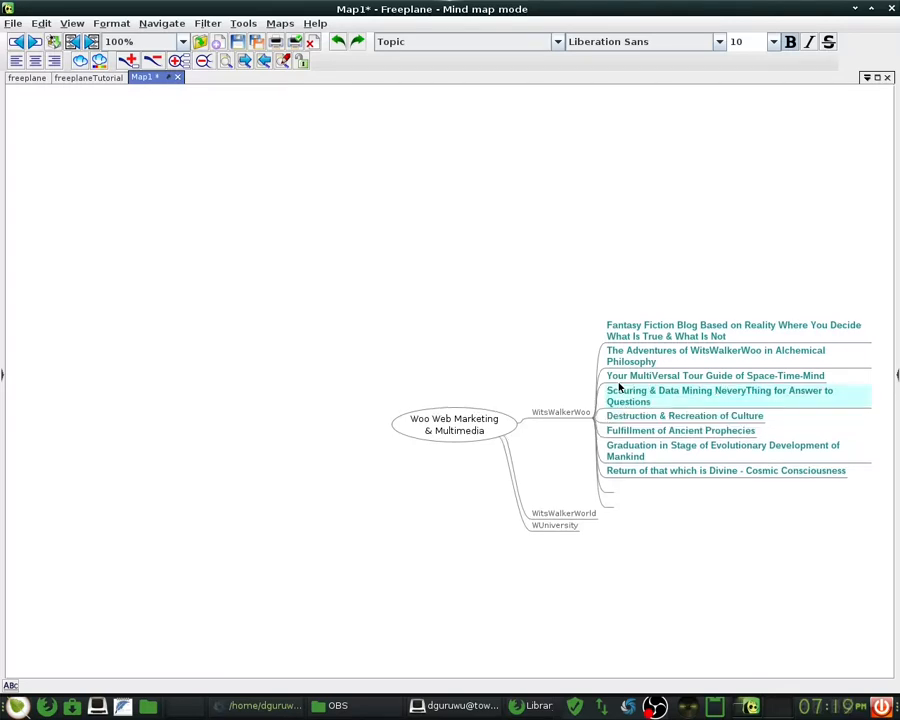
pyautogui.press('Down')
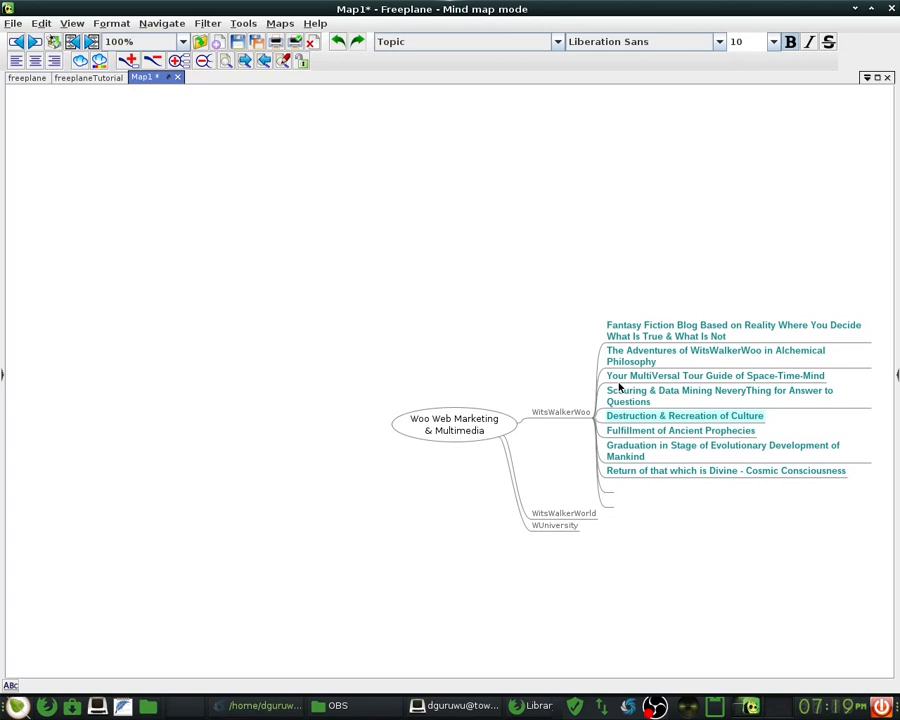
# - Change 'Answer' to 'Answers' in the Scouring & Data Mining topic
pyautogui.click(816, 392)
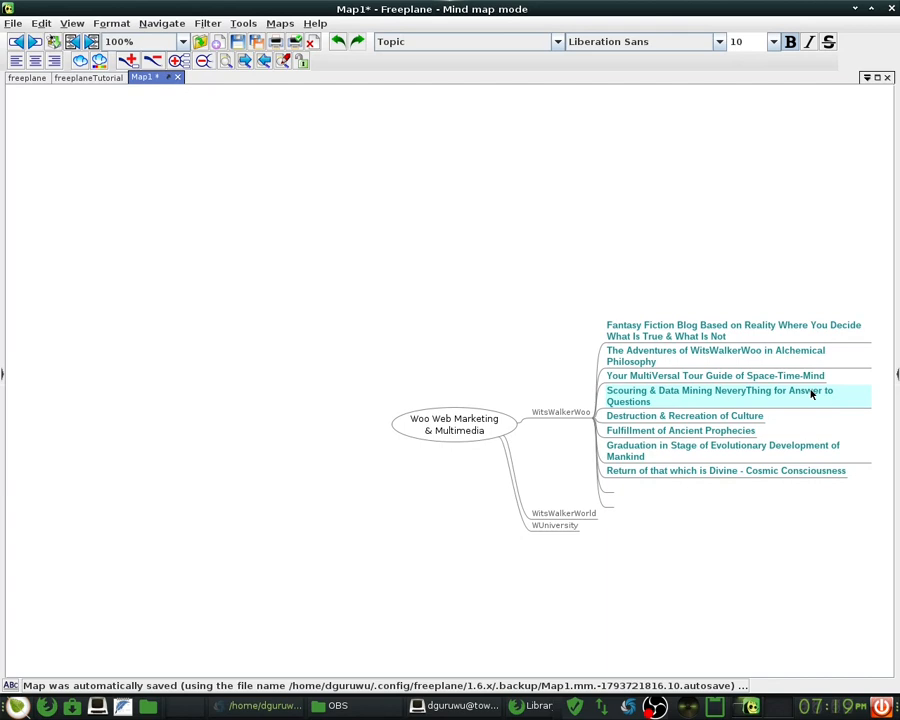
pyautogui.doubleClick(810, 390)
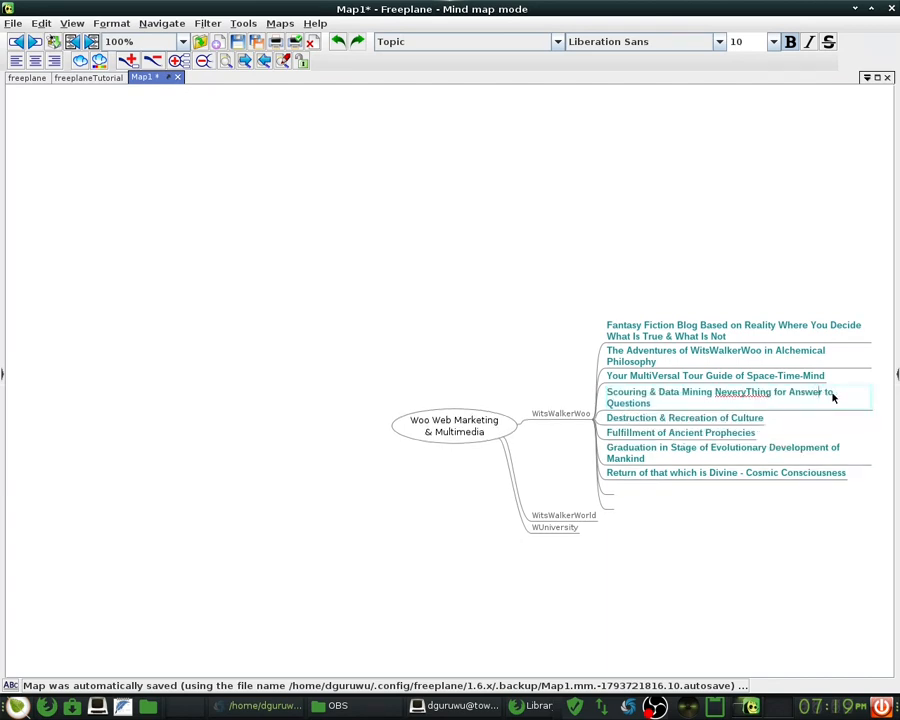
pyautogui.write('s')
# - Prefix the culture topic with 'For The Purpose of The '
pyautogui.click(637, 417)
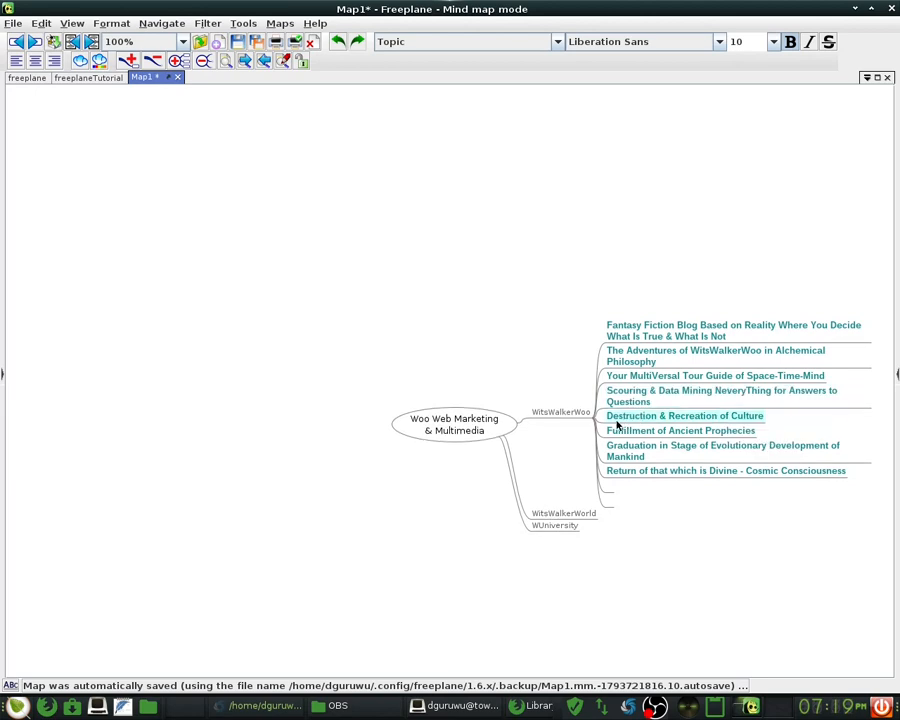
pyautogui.doubleClick(608, 416)
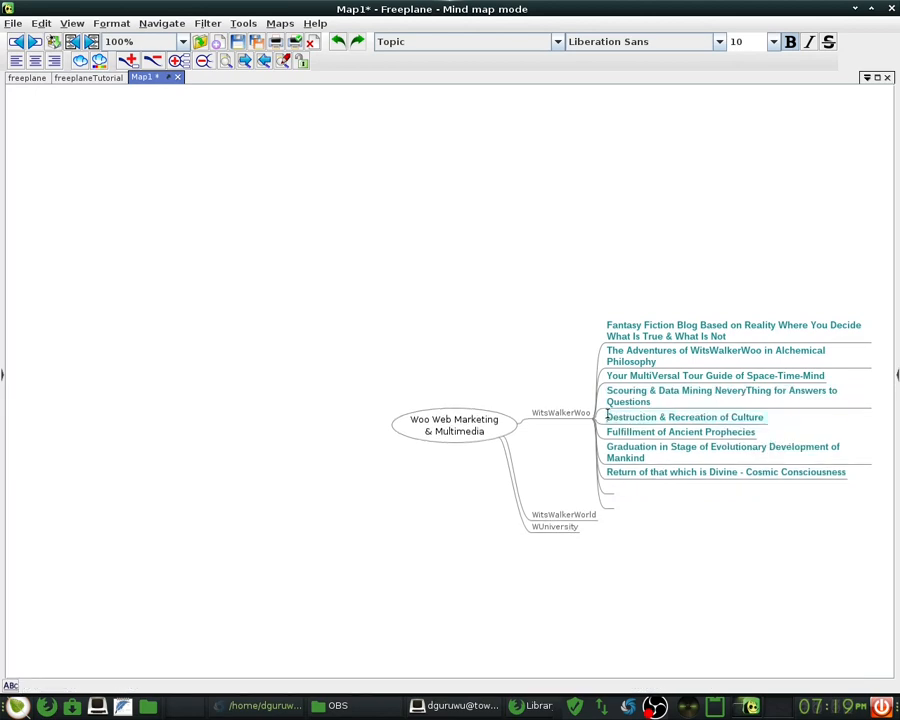
pyautogui.write('For ')
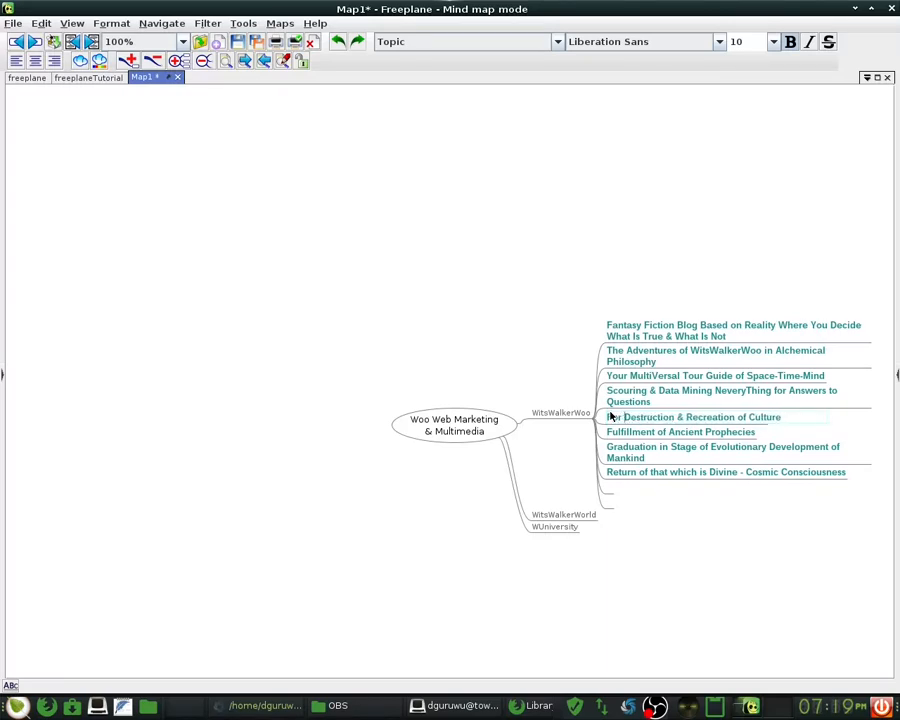
pyautogui.write('the')
pyautogui.press('BackSpace')
pyautogui.press('BackSpace')
pyautogui.press('BackSpace')
pyautogui.write('The ')
pyautogui.write('Purpos')
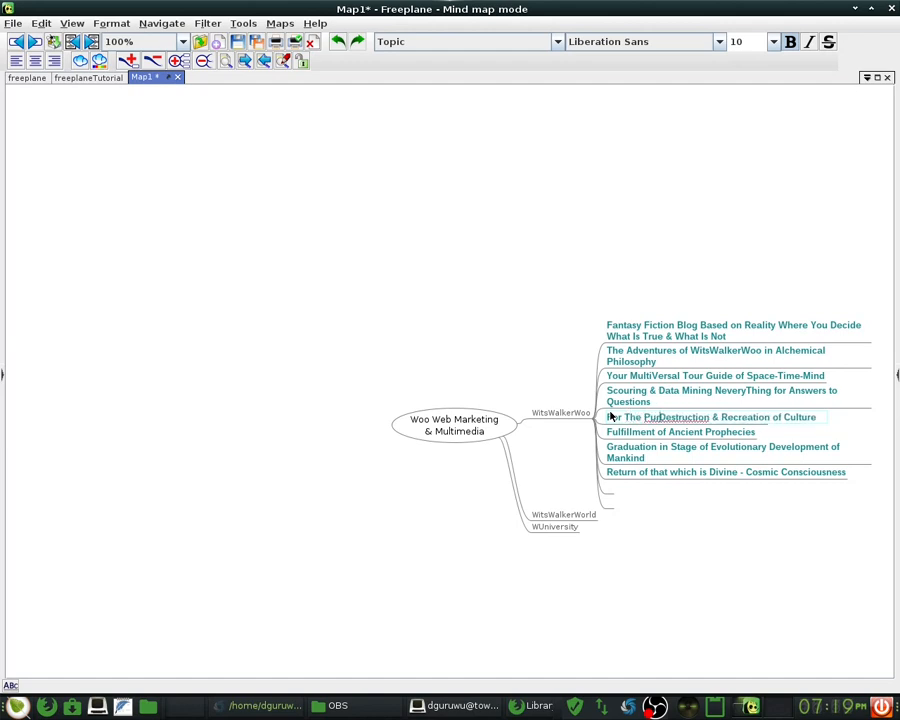
pyautogui.write('e of ')
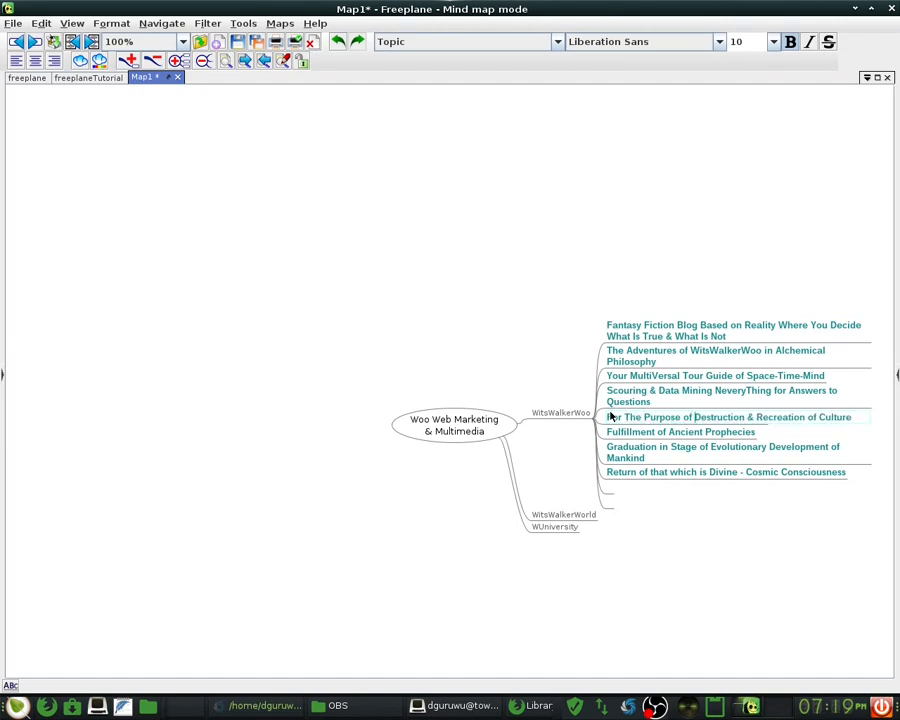
pyautogui.write('The')
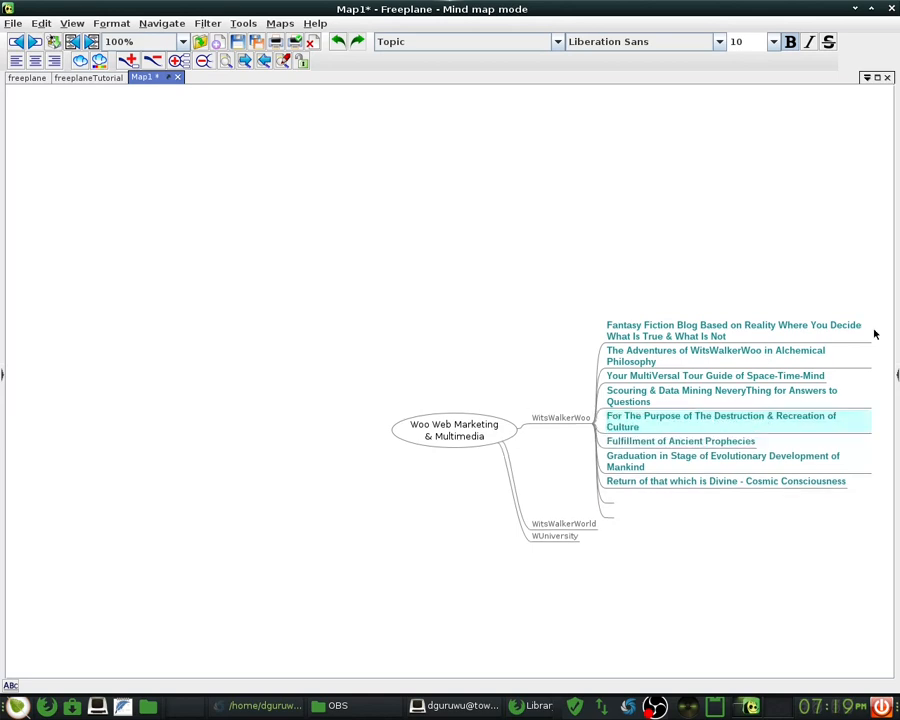
# - Capitalise the Scouring topic's ending to 'For Answers To Questions'
pyautogui.doubleClick(817, 404)
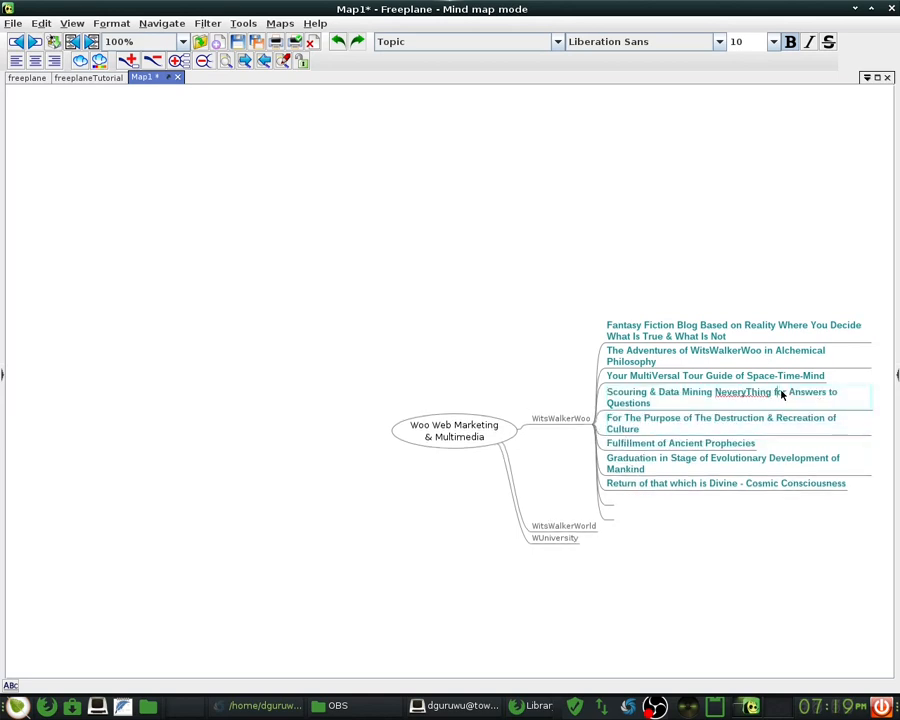
pyautogui.click(782, 394)
pyautogui.press('BackSpace')
pyautogui.write('F')
pyautogui.press('Right')
pyautogui.press('Right')
pyautogui.press('Right')
pyautogui.press('Right')
pyautogui.press('Left')
pyautogui.press('BackSpace')
pyautogui.write('T')
pyautogui.press('Return')
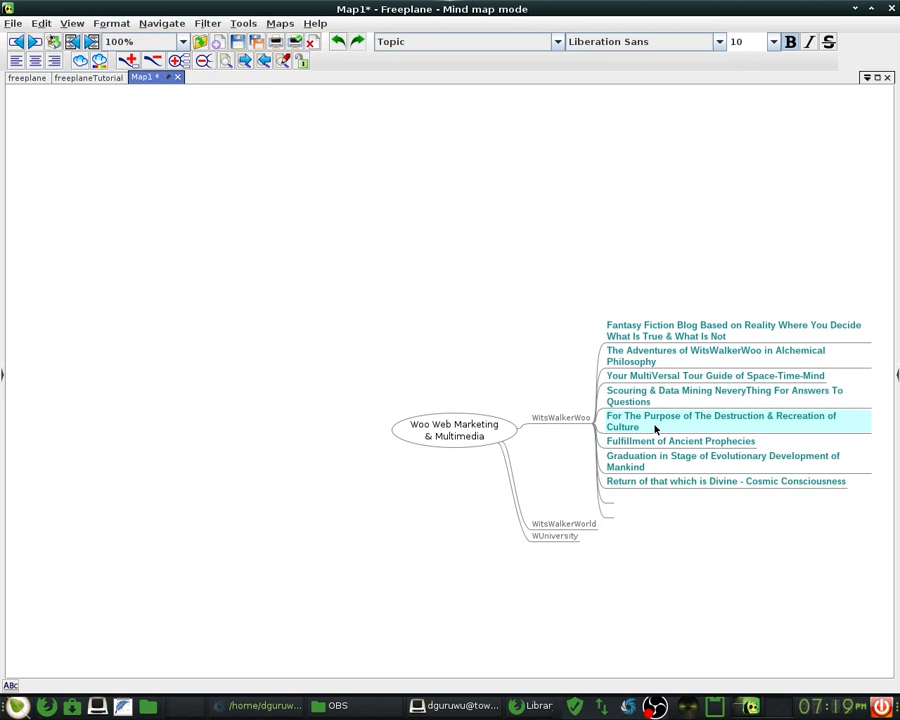
# - Insert 'Complete & Total ' before 'Destruction' in the culture topic
pyautogui.doubleClick(655, 428)
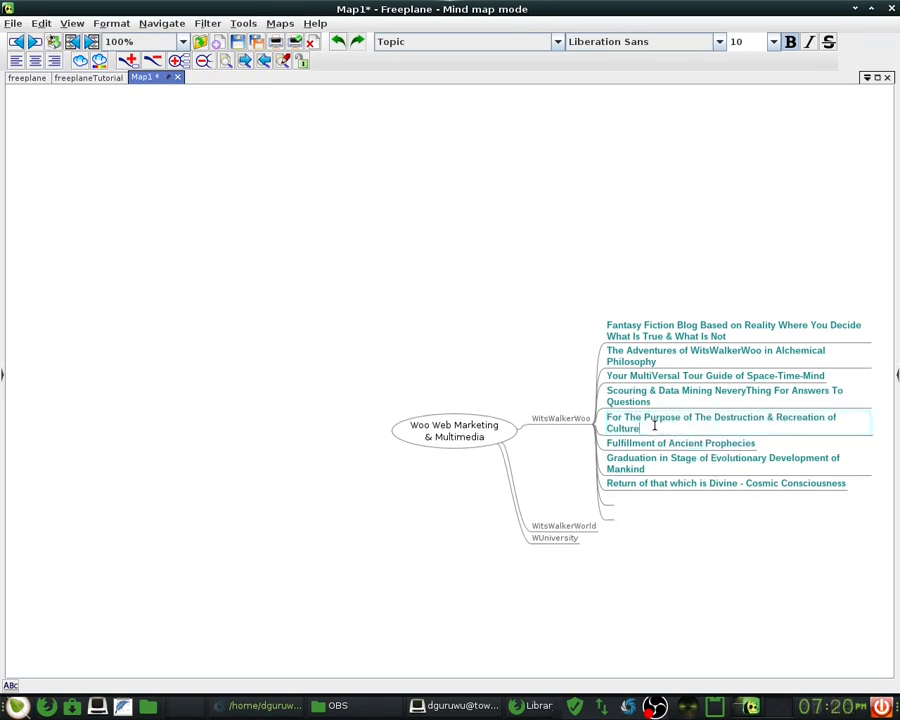
pyautogui.doubleClick(713, 418)
pyautogui.tripleClick(713, 419)
pyautogui.click(713, 421)
pyautogui.write('Complete a')
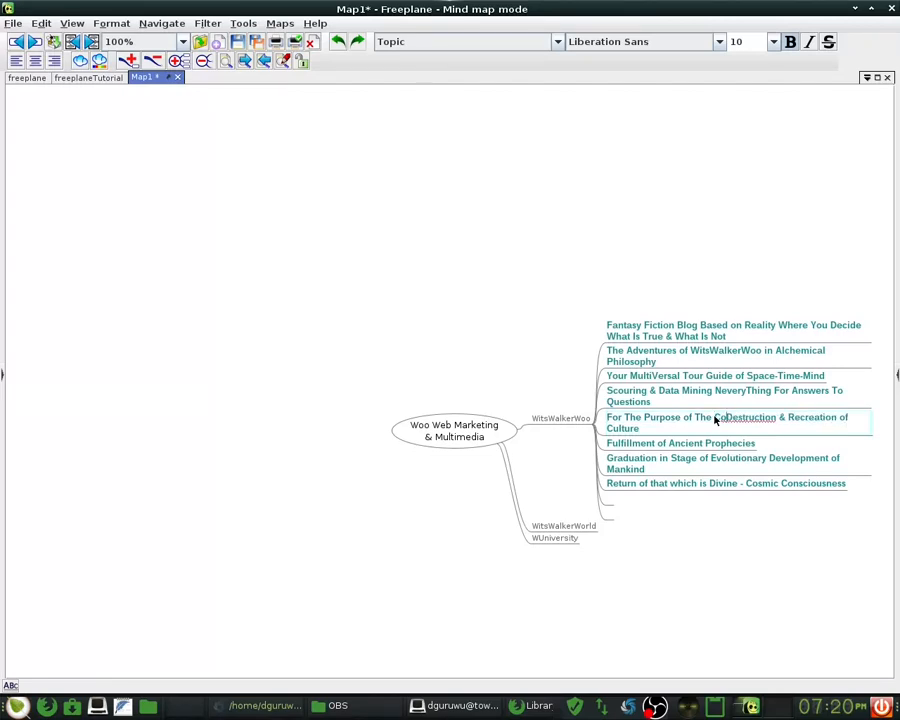
pyautogui.press('BackSpace')
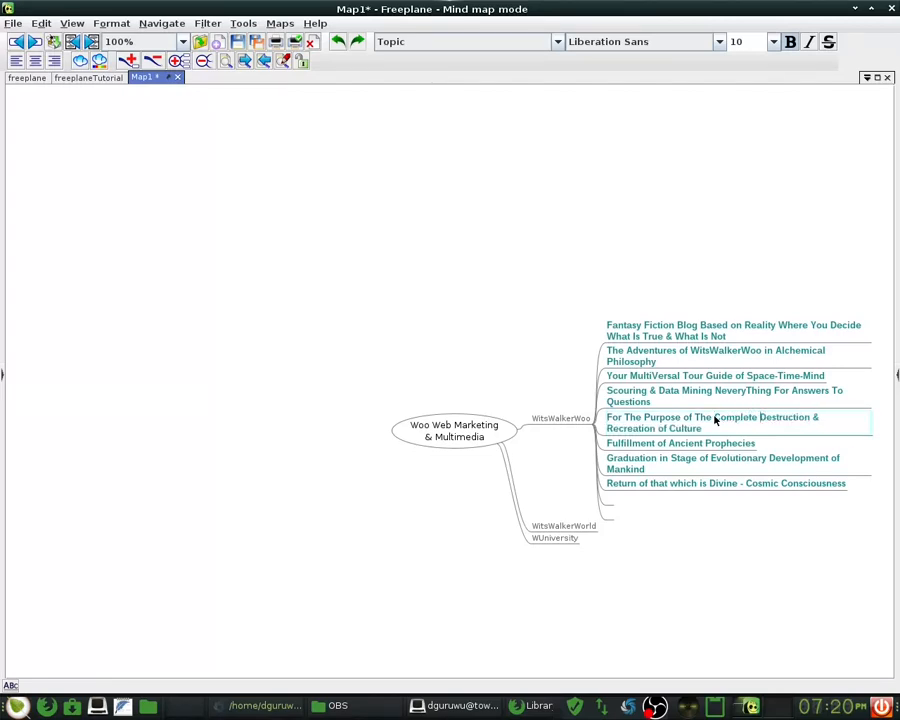
pyautogui.write('& ')
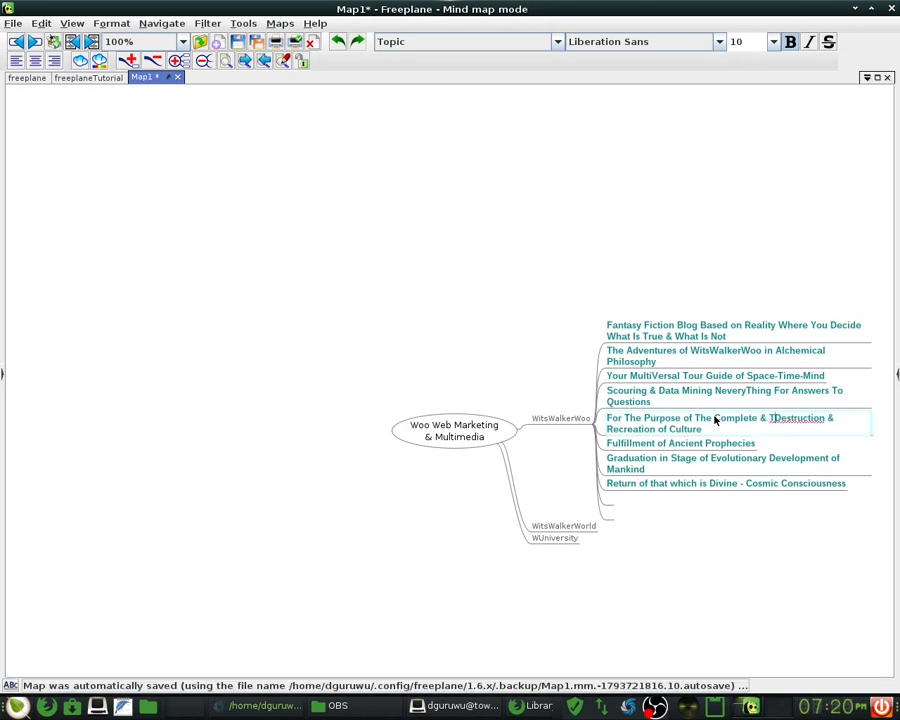
pyautogui.write('Total')
# - Append ' & Society' to the end of the culture topic
pyautogui.press('Down')
pyautogui.write('* Soc')
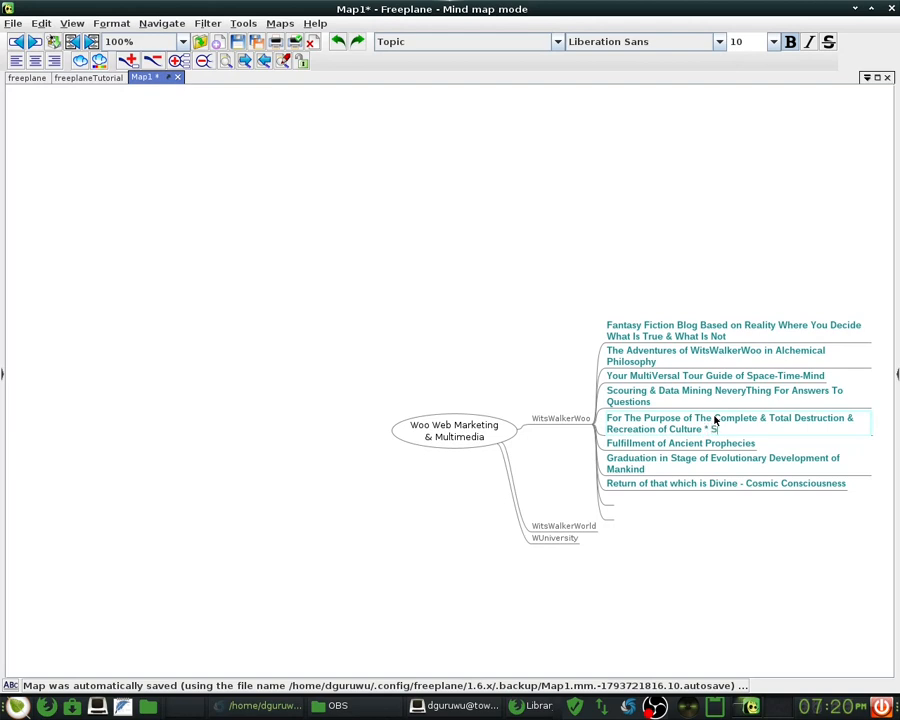
pyautogui.press('BackSpace')
pyautogui.press('BackSpace')
pyautogui.press('BackSpace')
pyautogui.press('BackSpace')
pyautogui.press('BackSpace')
pyautogui.write('& Society')
pyautogui.press('Return')
pyautogui.press('Down')
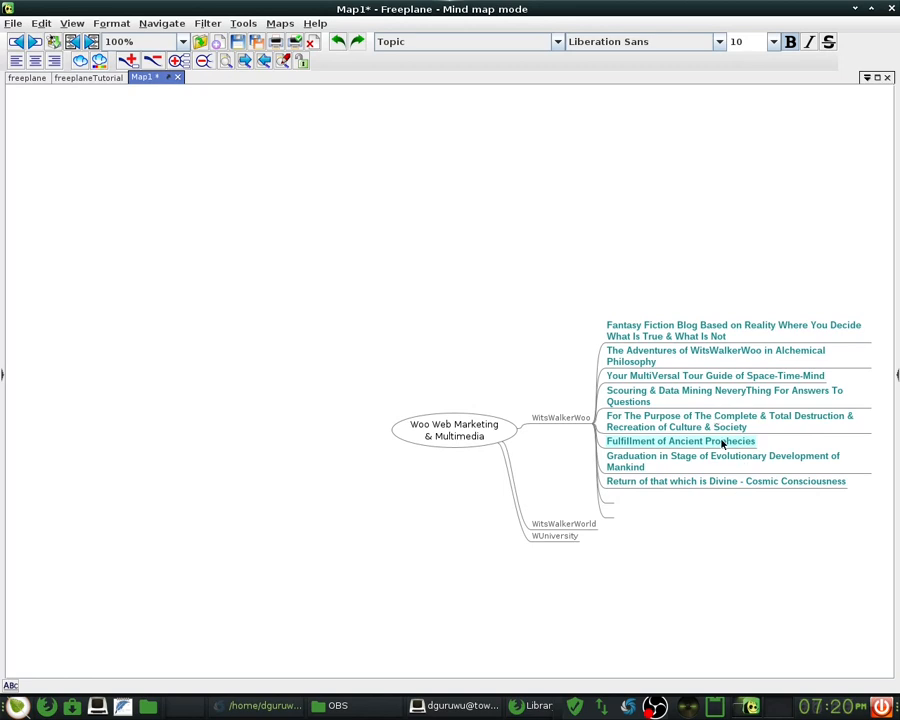
# - Append ' & Necessary Step For Continued Life On Earth' to 'Fulfillment of Ancient Prophecies'
pyautogui.doubleClick(721, 441)
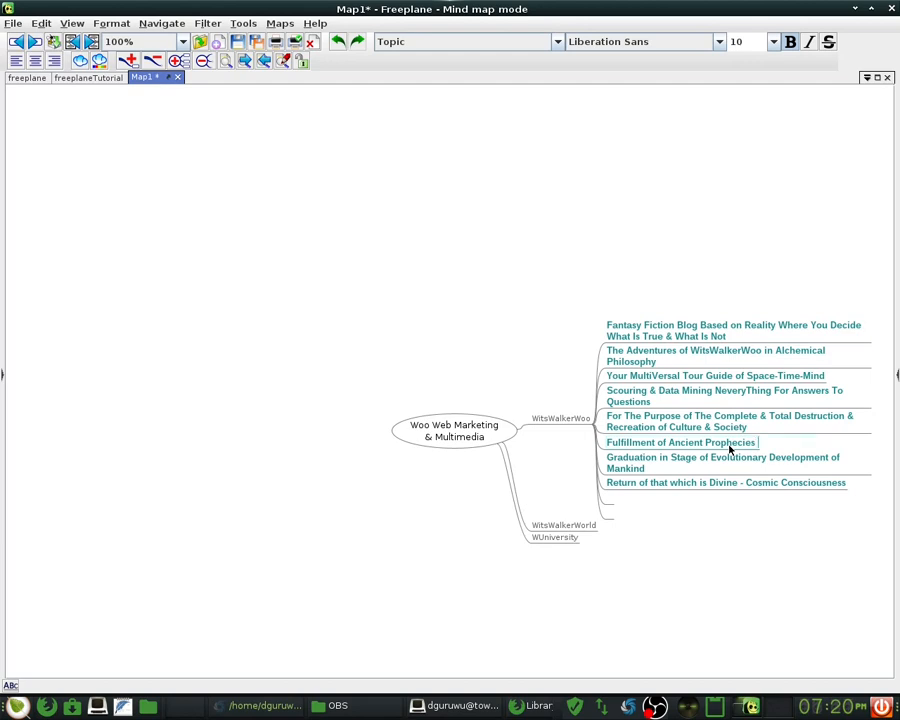
pyautogui.write('&')
pyautogui.write(' Nece')
pyautogui.write('ssary ')
pyautogui.write('Resu')
pyautogui.press('BackSpace')
pyautogui.press('BackSpace')
pyautogui.press('BackSpace')
pyautogui.press('BackSpace')
pyautogui.write('Step f')
pyautogui.write('or ')
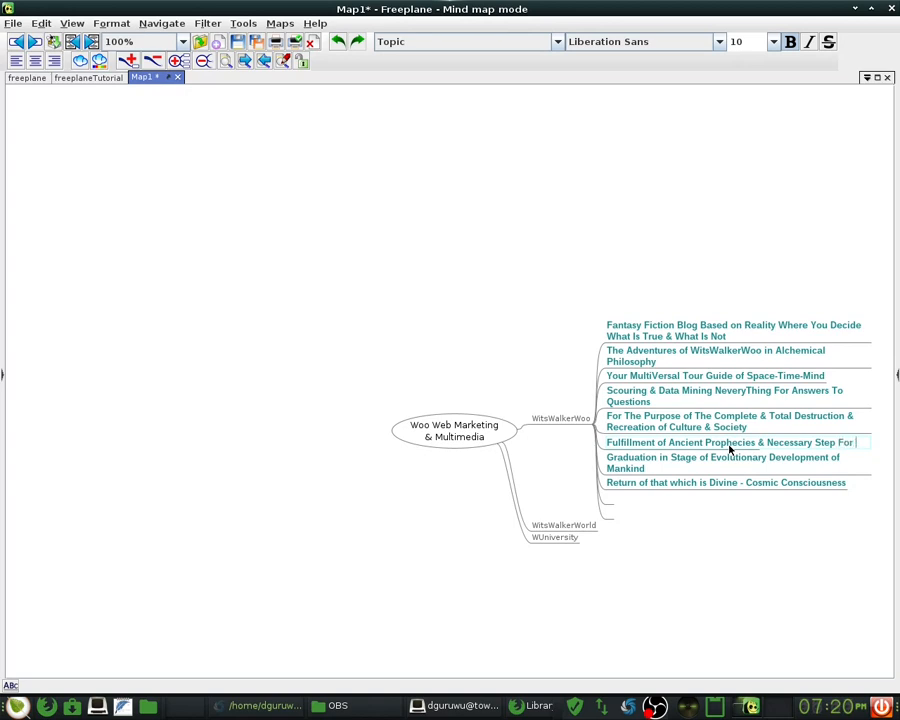
pyautogui.write('Contin')
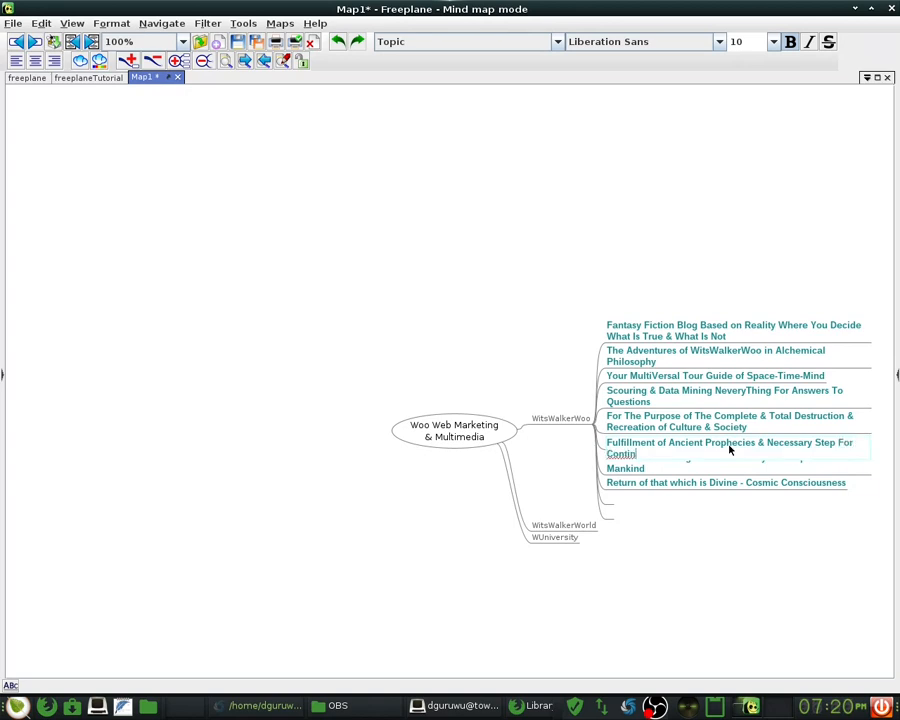
pyautogui.write('ued Life On Earth')
pyautogui.press('Return')
pyautogui.press('Down')
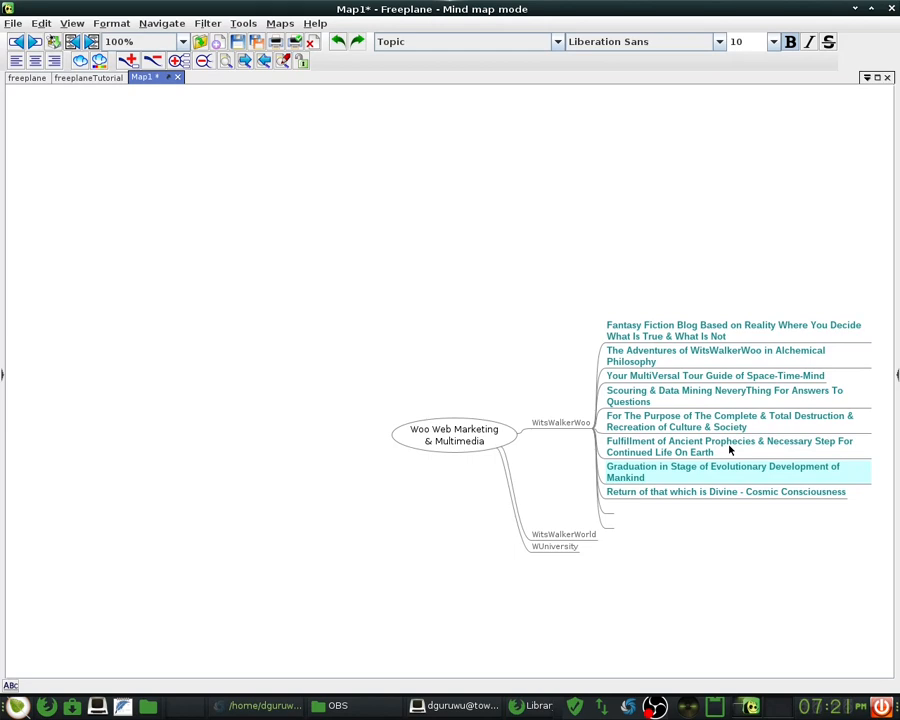
pyautogui.press('Return')
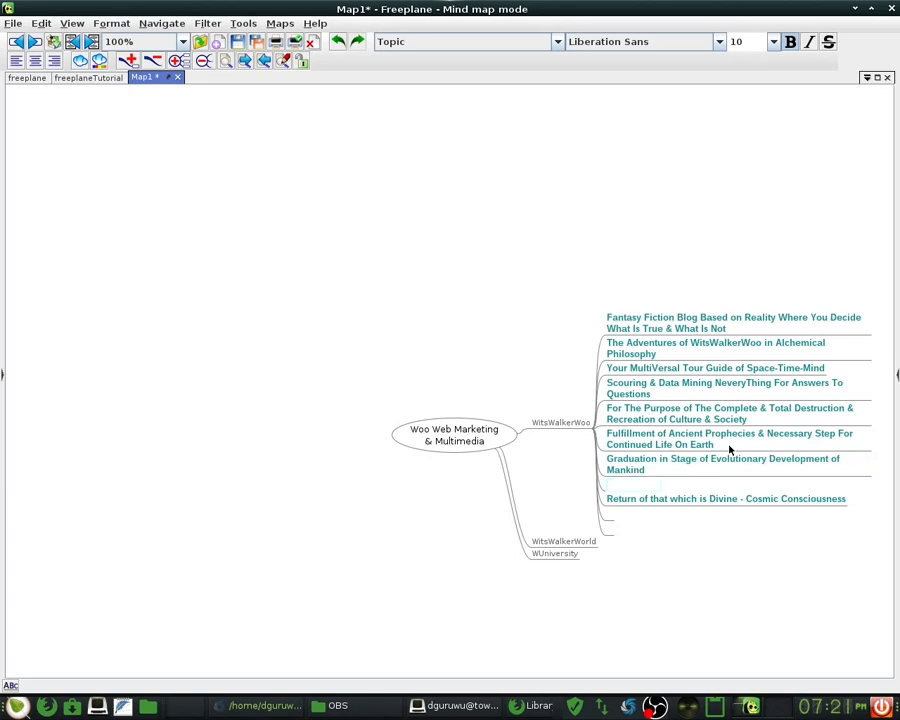
pyautogui.press('Escape')
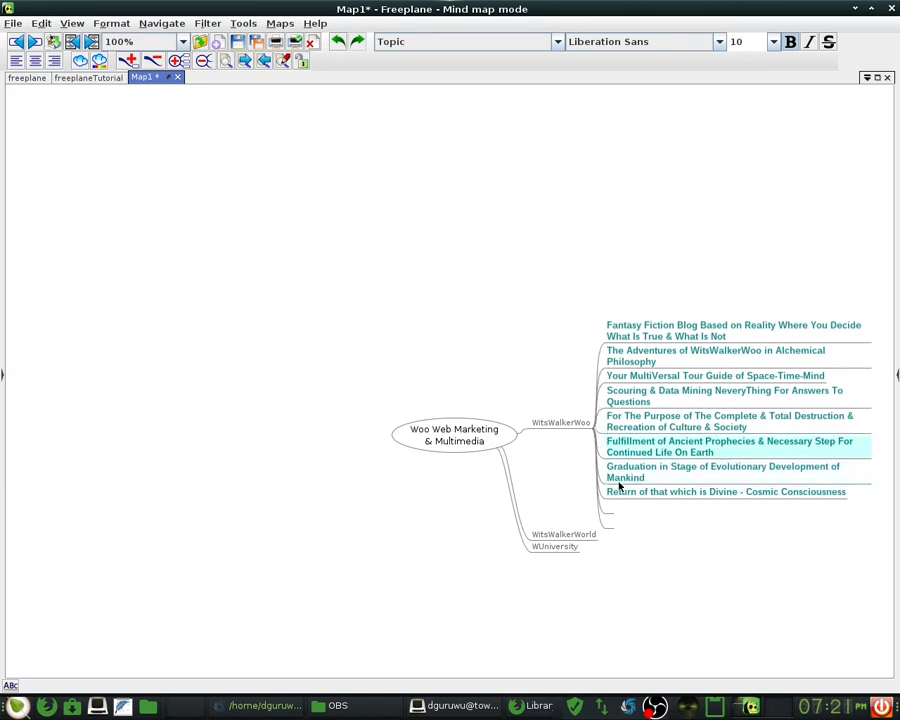
# - Change 'Mankind' to 'Humanity' at the end of the Graduation topic
pyautogui.doubleClick(618, 478)
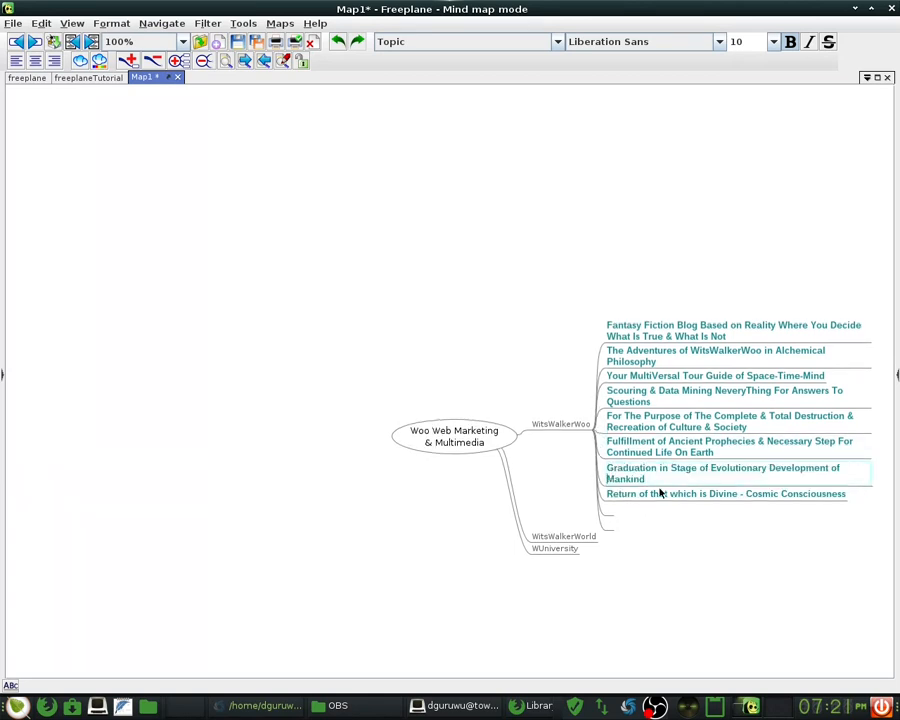
pyautogui.write('Hu')
pyautogui.press('Delete')
pyautogui.write('m')
pyautogui.hotkey('shift', 'Left')
pyautogui.hotkey('shift', 'Left')
pyautogui.hotkey('shift', 'Left')
pyautogui.hotkey('shift', 'Left')
pyautogui.write('ity')
pyautogui.press('Return')
pyautogui.click(643, 494)
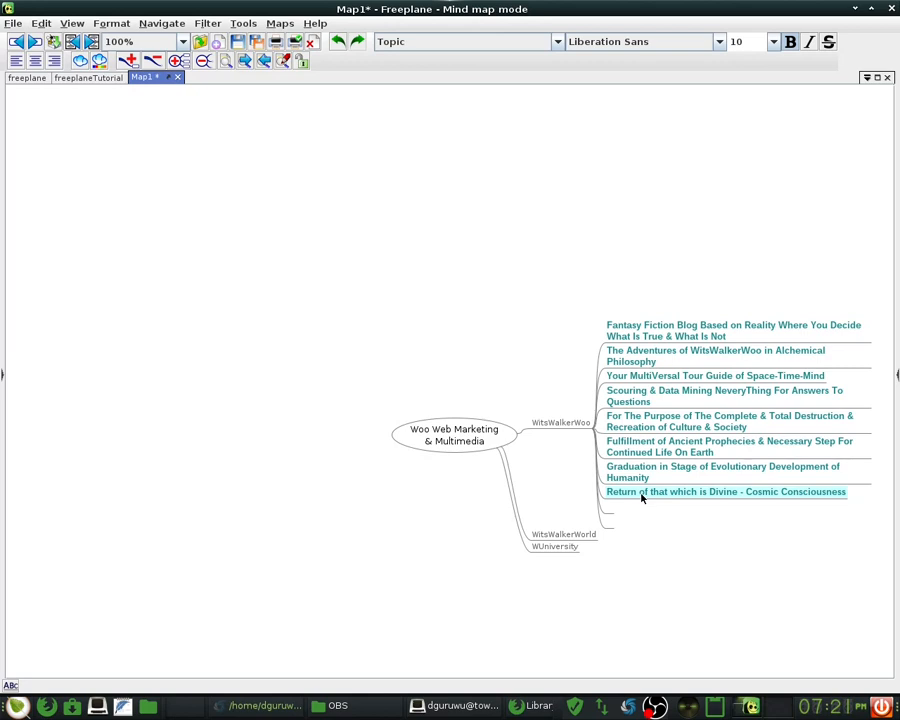
pyautogui.click(608, 512)
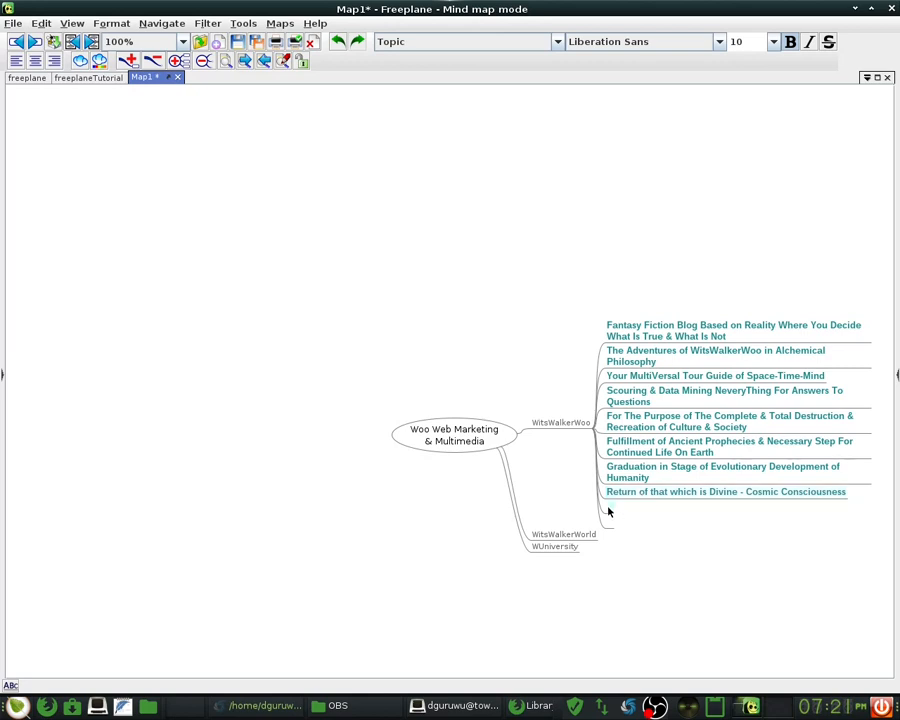
# - Begin the last topic with 'Restoration of the Nations & Healing of The Planet'
pyautogui.doubleClick(608, 512)
pyautogui.write('Restoration of th')
pyautogui.press('BackSpace')
pyautogui.press('BackSpace')
pyautogui.write('that')
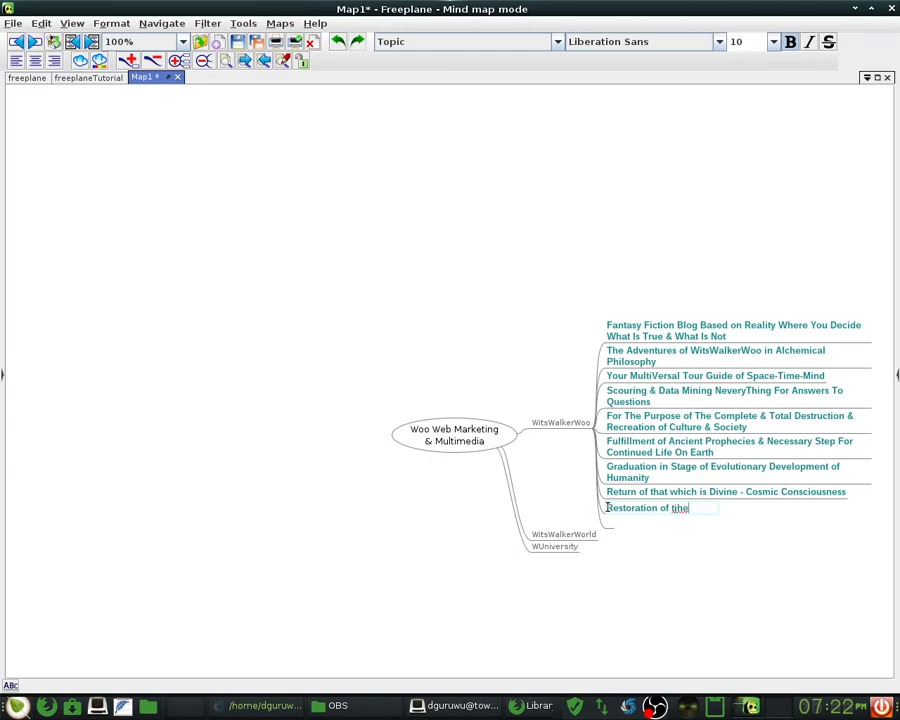
pyautogui.press('BackSpace')
pyautogui.press('BackSpace')
pyautogui.press('BackSpace')
pyautogui.press('BackSpace')
pyautogui.write('t')
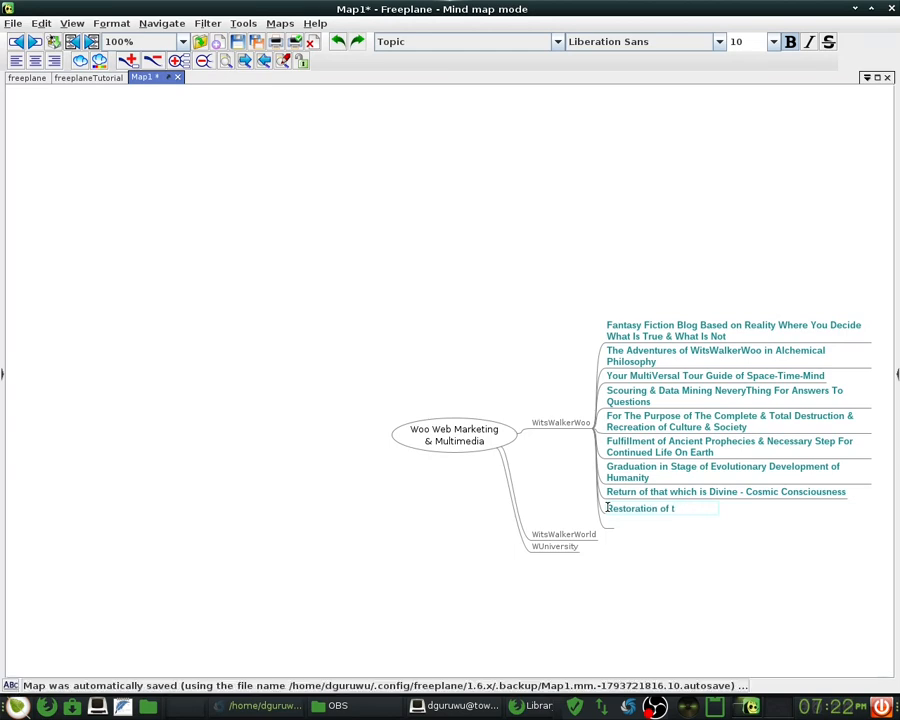
pyautogui.write('he Nations')
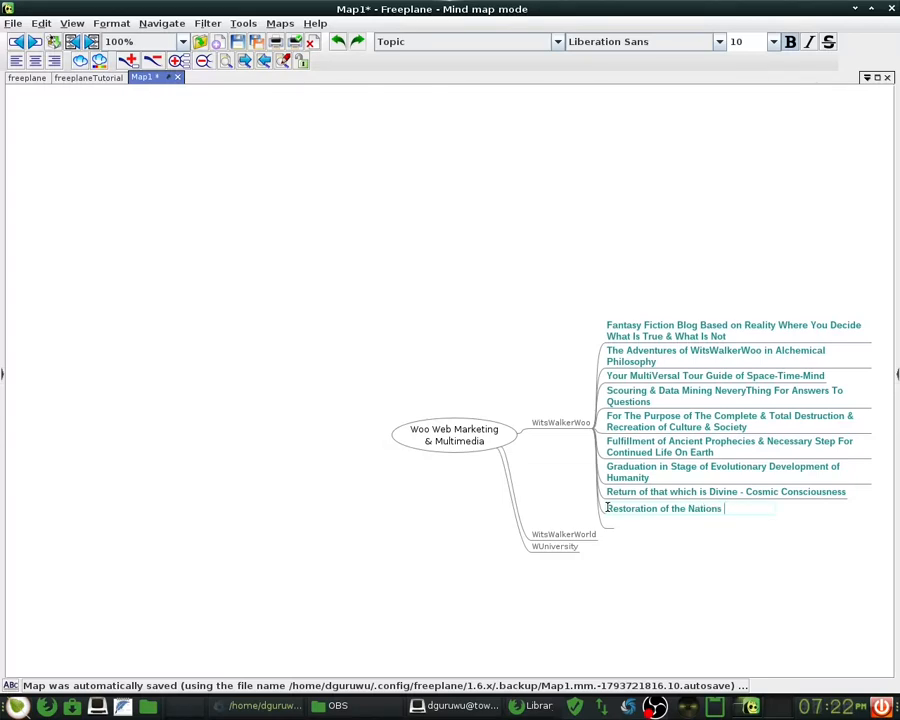
pyautogui.write(' & Healing of')
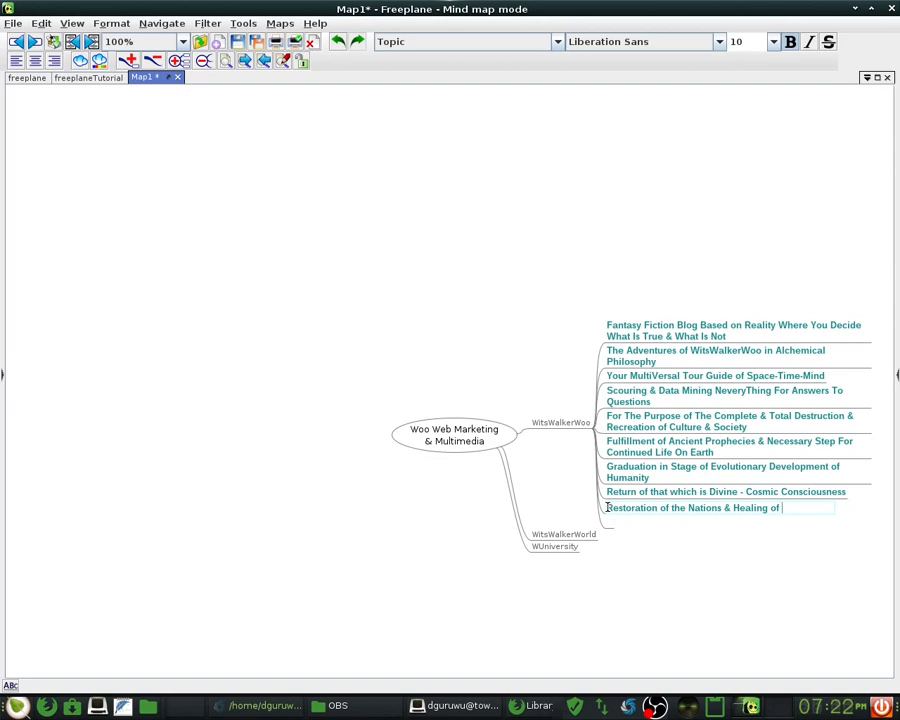
pyautogui.write('The Planet')
# - Finish it with ' in a MultiVersal Expression of Human, Animal, Plant & Rock'
pyautogui.write('in A')
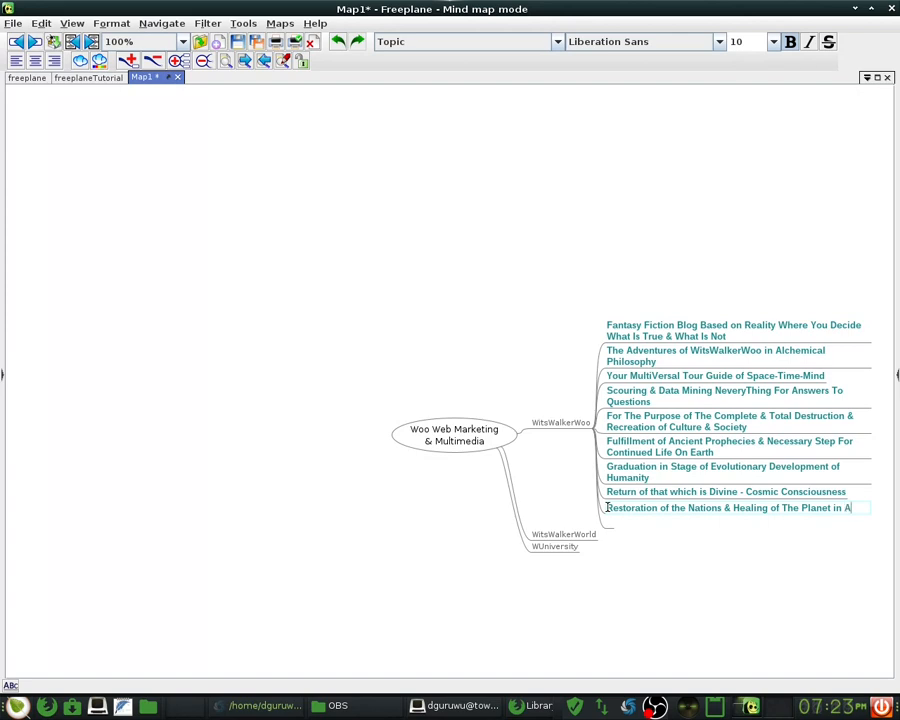
pyautogui.press('BackSpace')
pyautogui.write('a MultiVer')
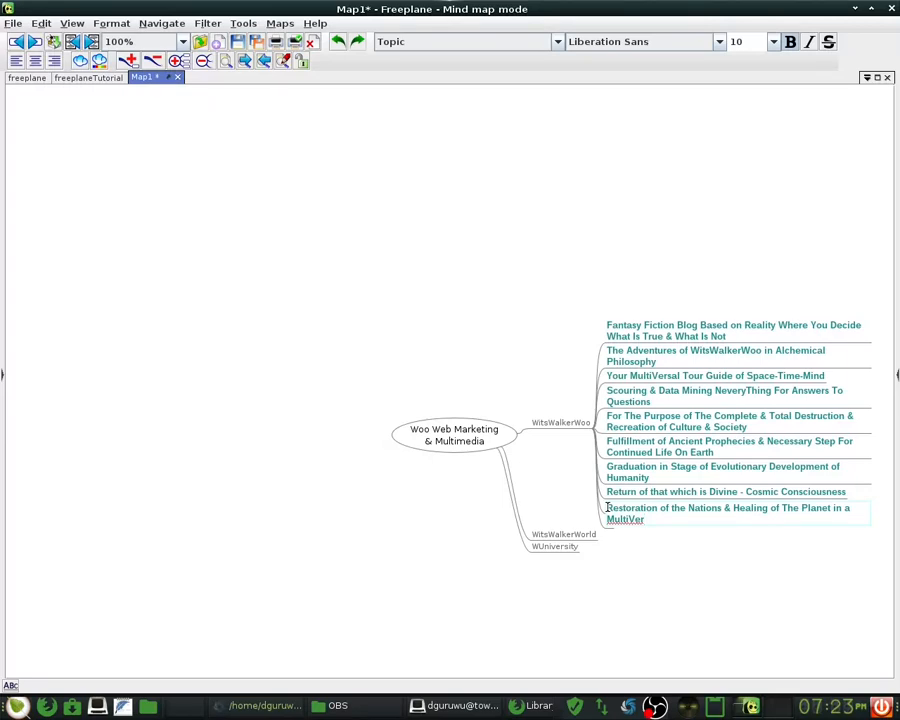
pyautogui.write('sal Expression og')
pyautogui.press('BackSpace')
pyautogui.press('BackSpace')
pyautogui.write('f Huma')
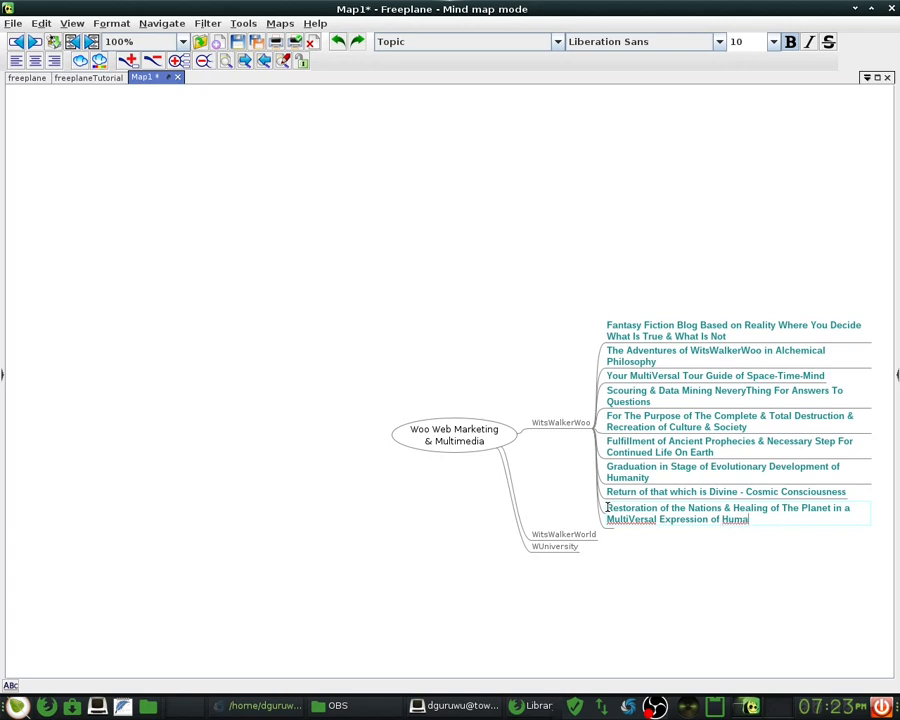
pyautogui.write('n, Ab')
pyautogui.press('BackSpace')
pyautogui.write('nimal, Plane')
pyautogui.press('BackSpace')
pyautogui.write('t & Rock')
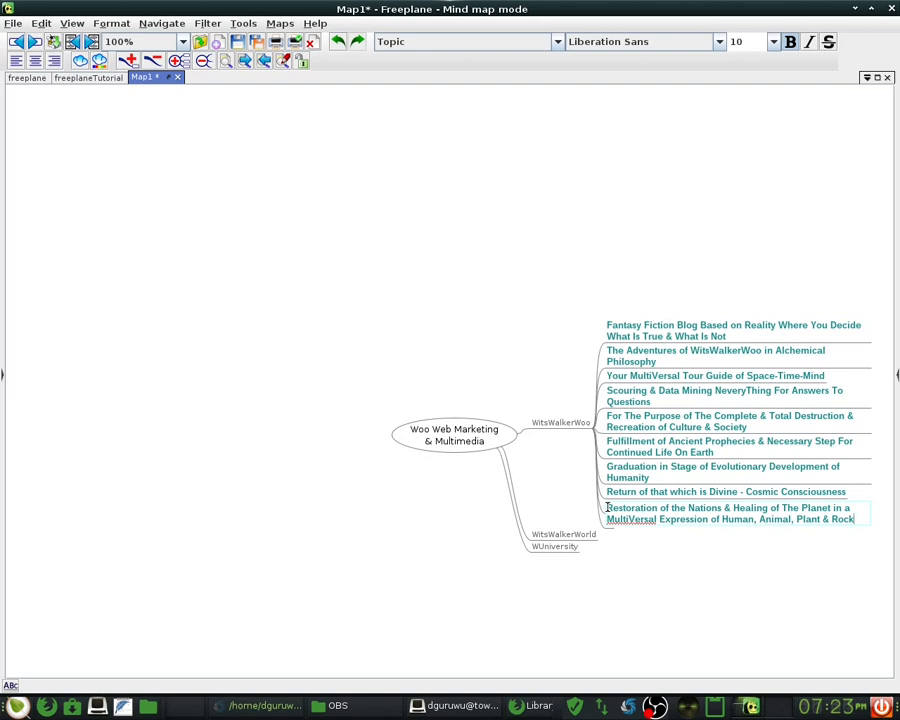
pyautogui.press('Return')
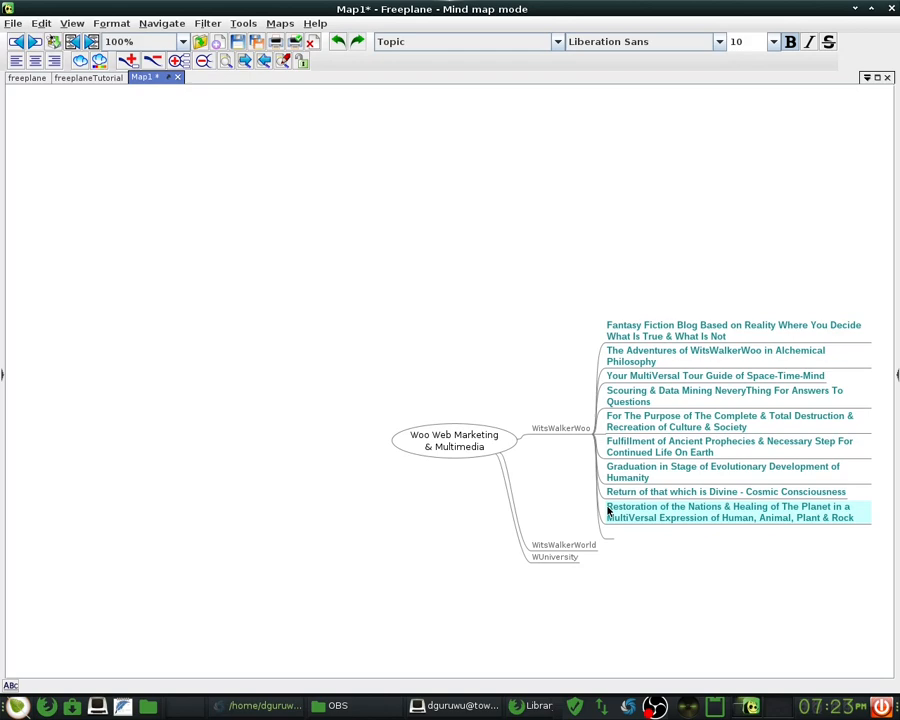
pyautogui.press('Escape')
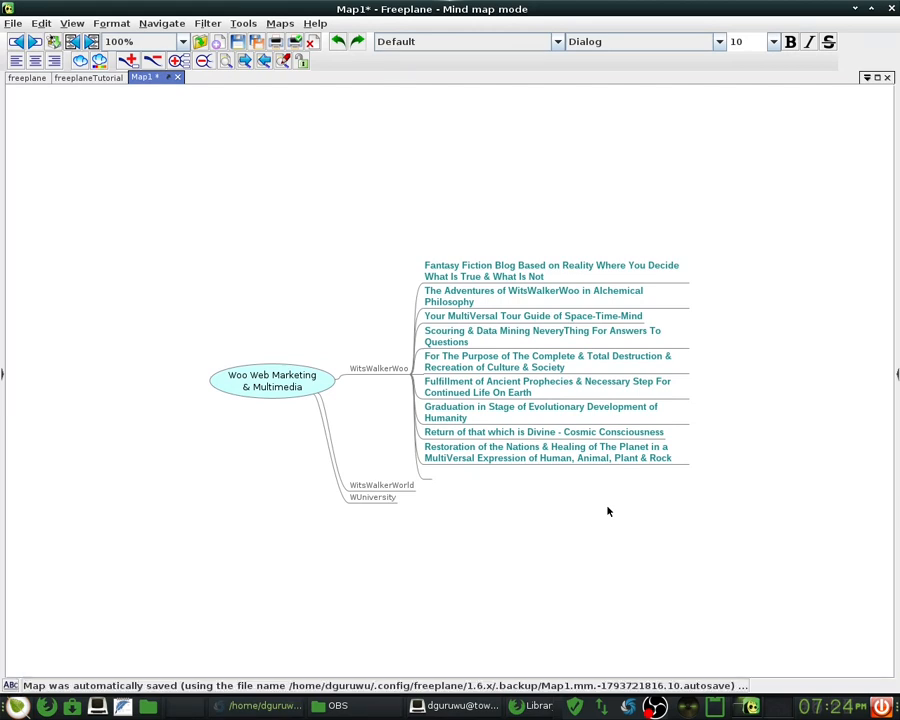
# - Append ' to Perpetuate Life Eternally' to the Scouring & Data Mining topic
pyautogui.click(478, 456)
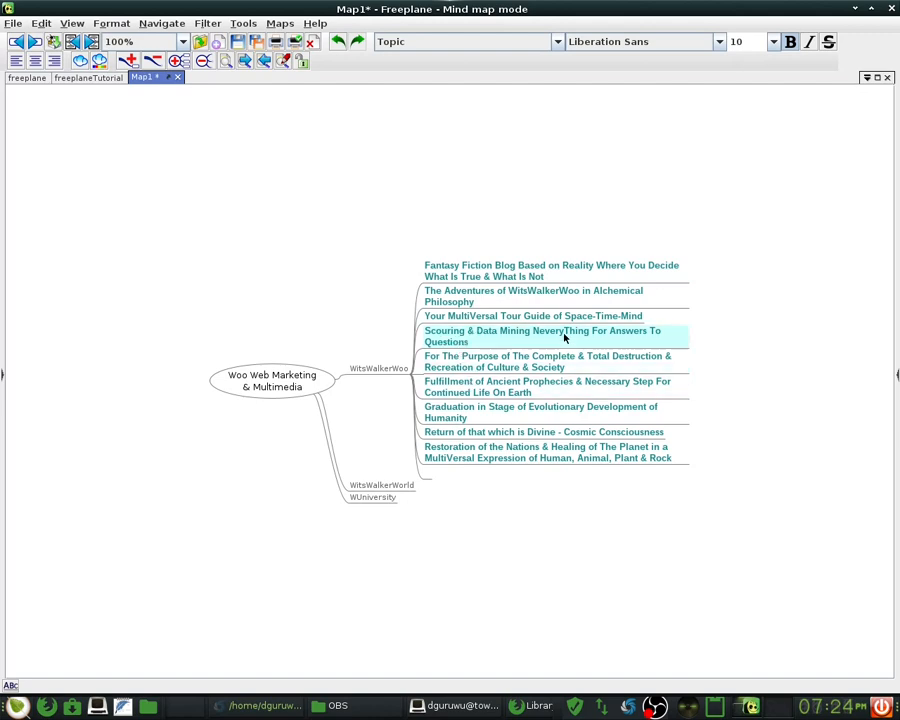
pyautogui.doubleClick(476, 345)
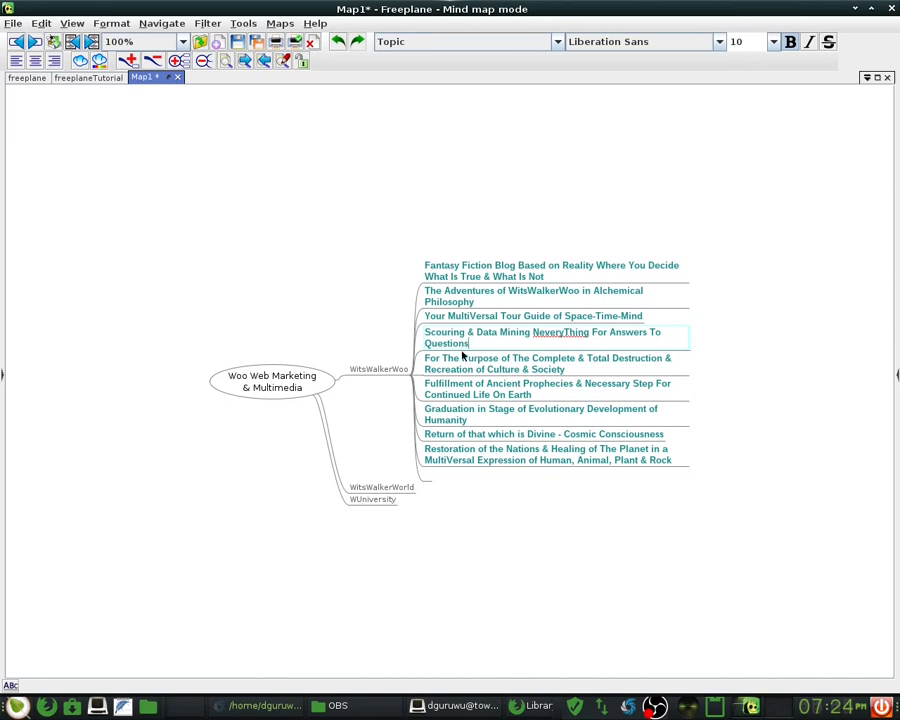
pyautogui.write('to Perpetuate Eternal Life')
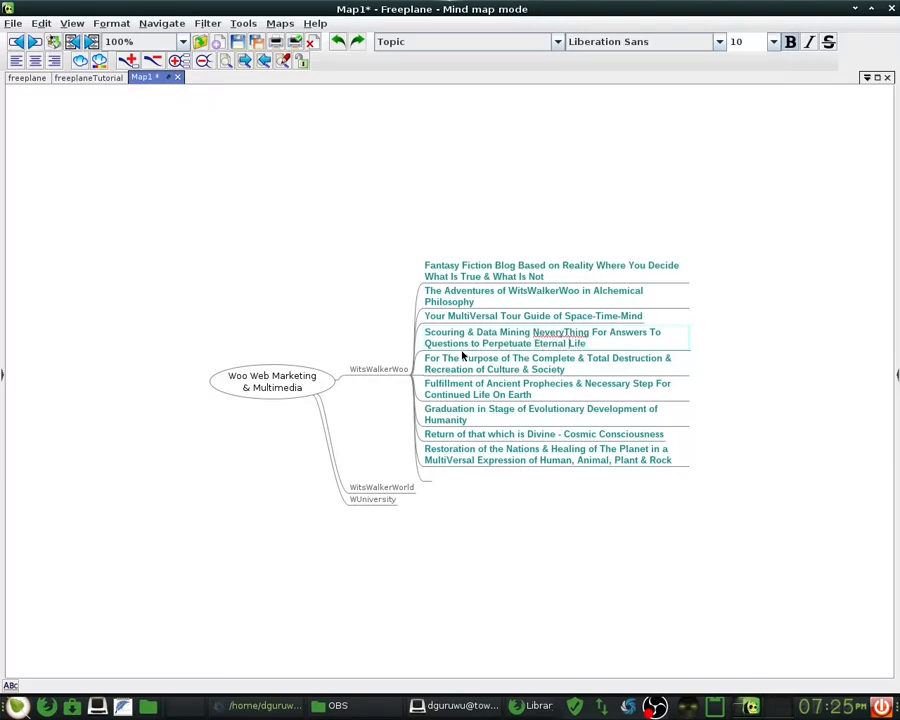
pyautogui.hotkey('ctrl', 'shift', 'Left')
pyautogui.press('BackSpace')
pyautogui.press('End')
pyautogui.write('Eternally')
pyautogui.press('Return')
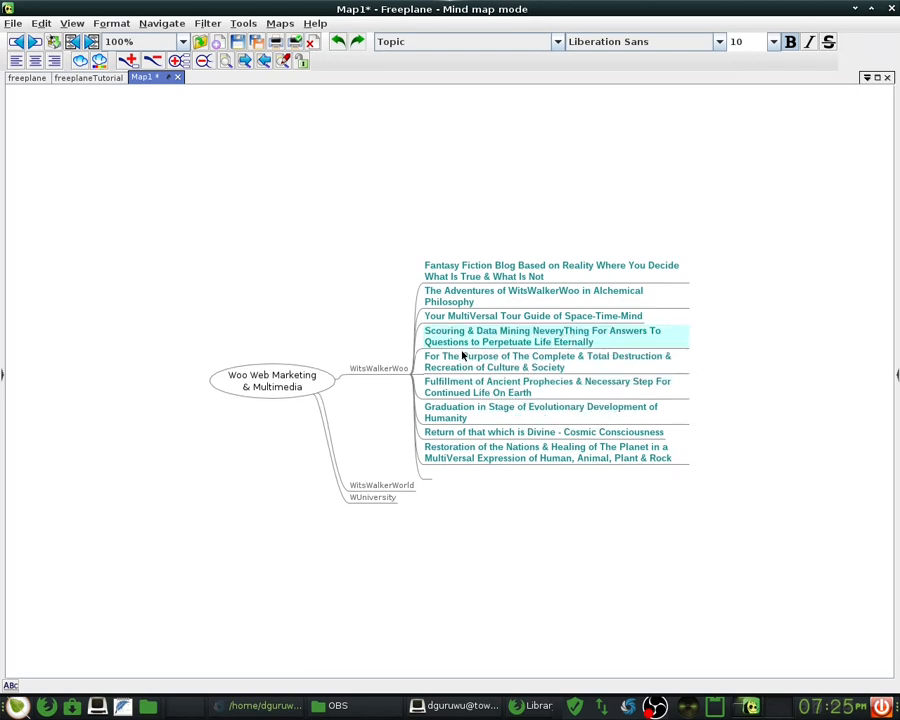
pyautogui.click(462, 355)
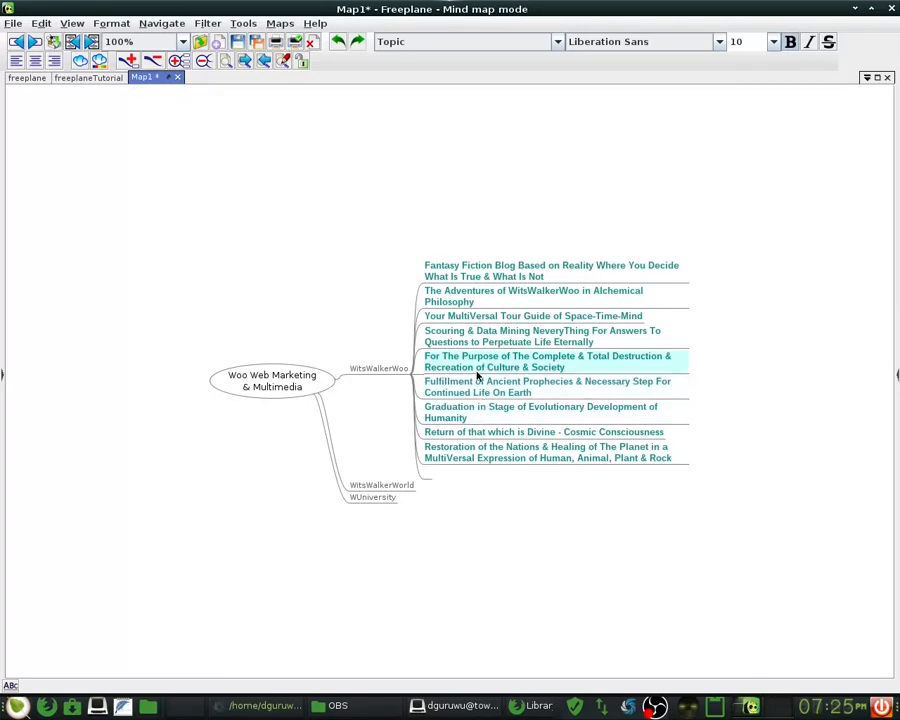
# - Reword the Divine node to 'Return of that All That Which is Divine - Cosmic Consciousness'
pyautogui.doubleClick(497, 433)
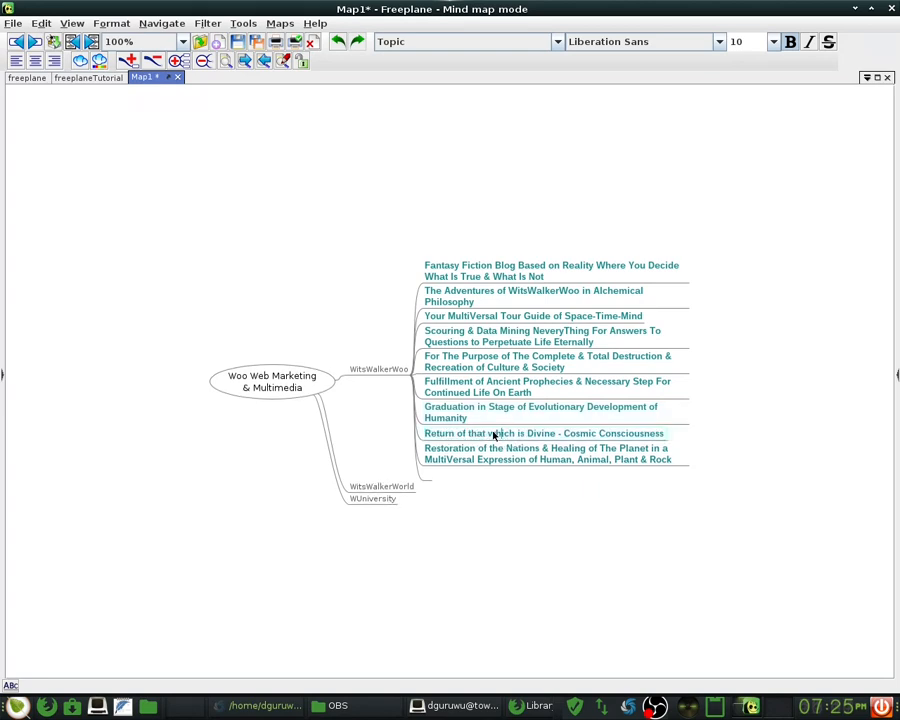
pyautogui.write('A')
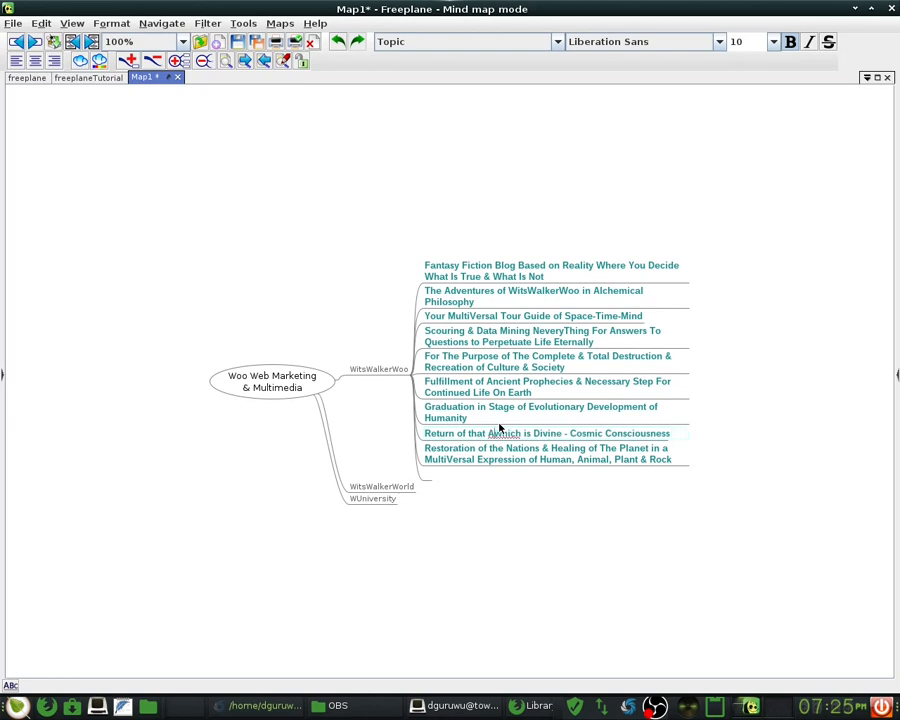
pyautogui.write('ll That')
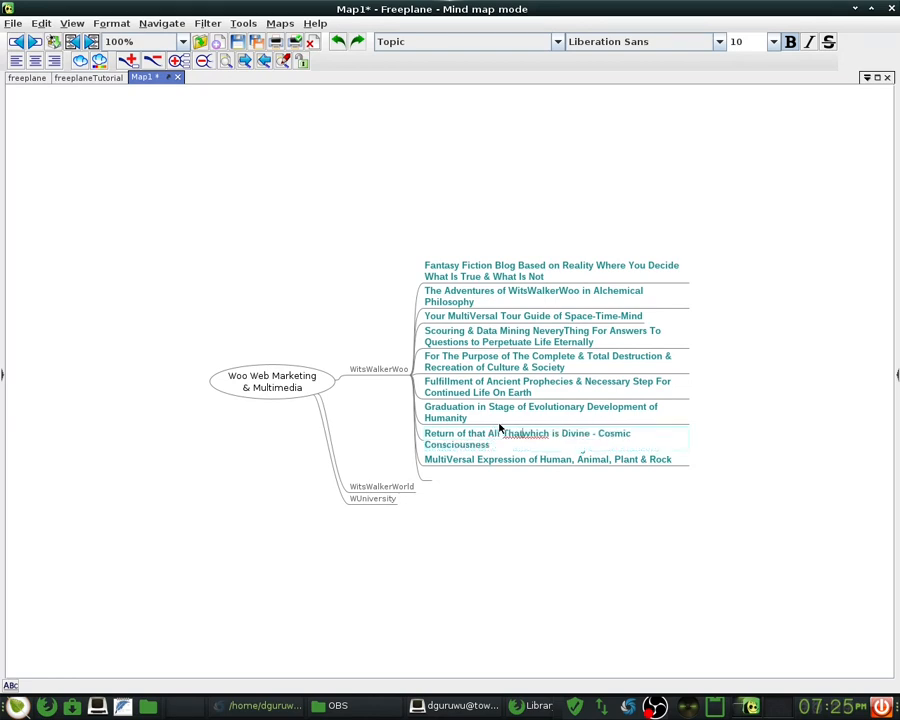
pyautogui.press('Delete')
pyautogui.write('W')
pyautogui.hotkey('ctrl', 'End')
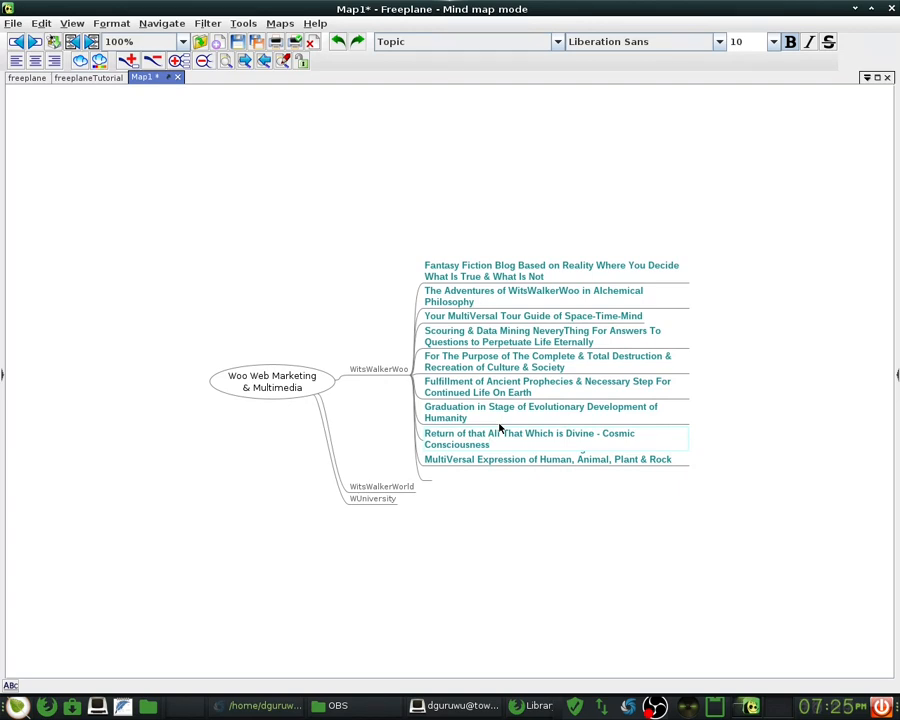
pyautogui.press('Return')
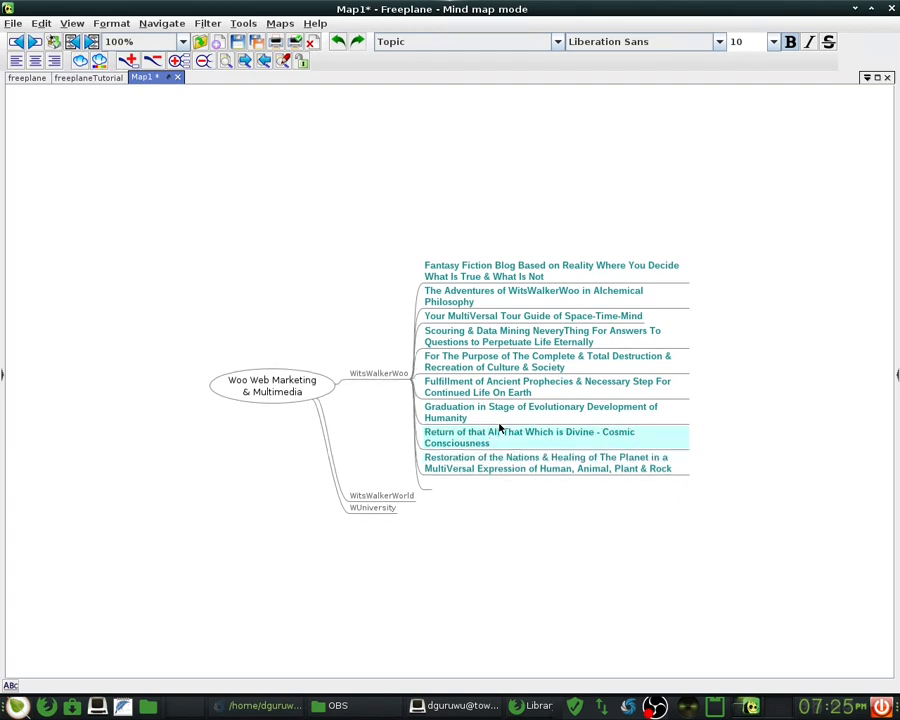
pyautogui.click(428, 483)
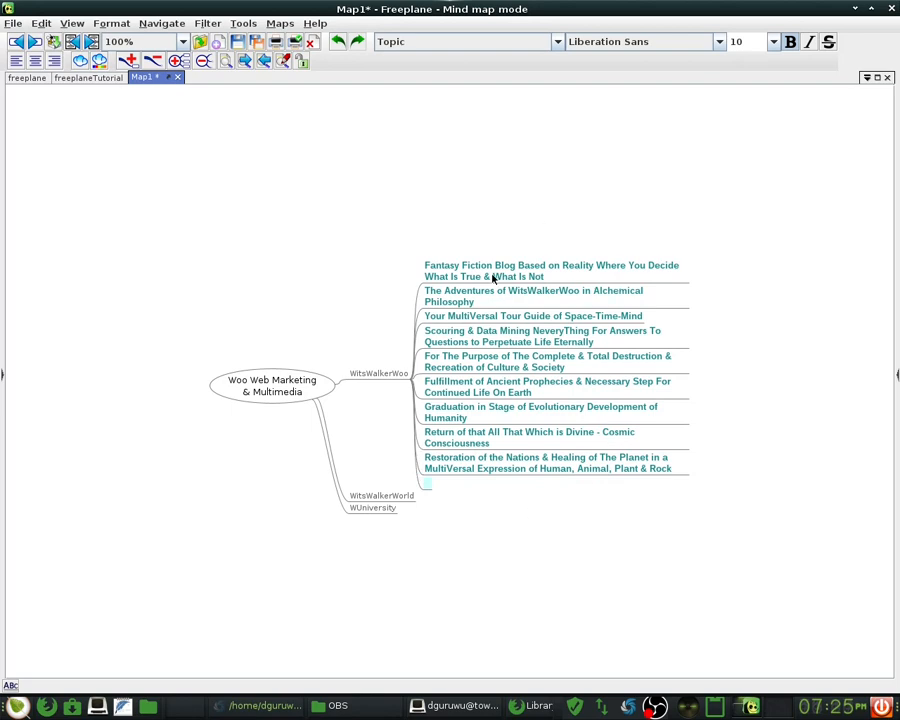
pyautogui.click(520, 466)
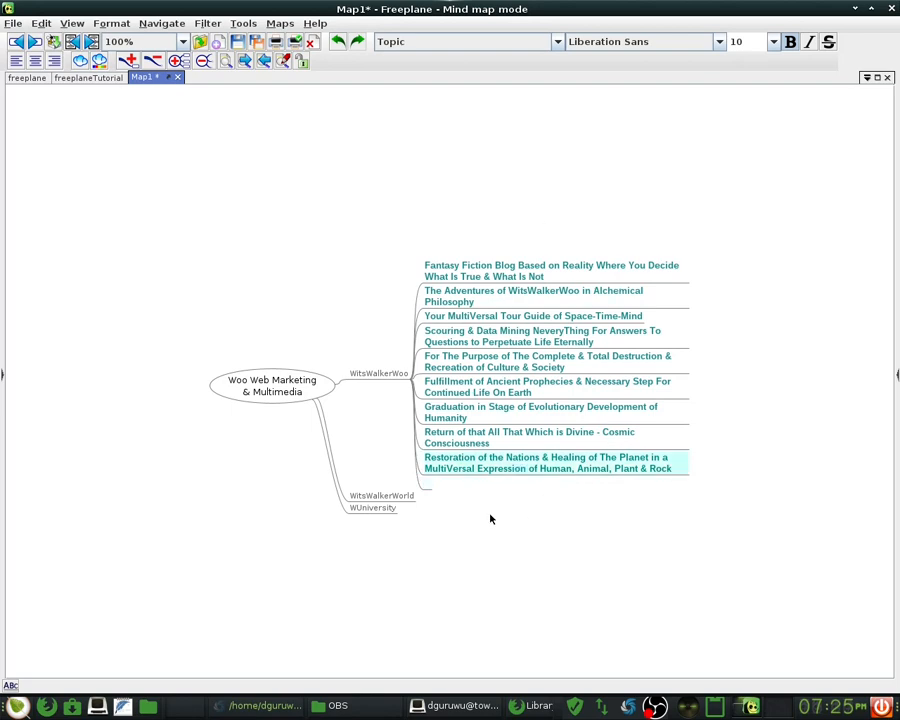
pyautogui.click(378, 375)
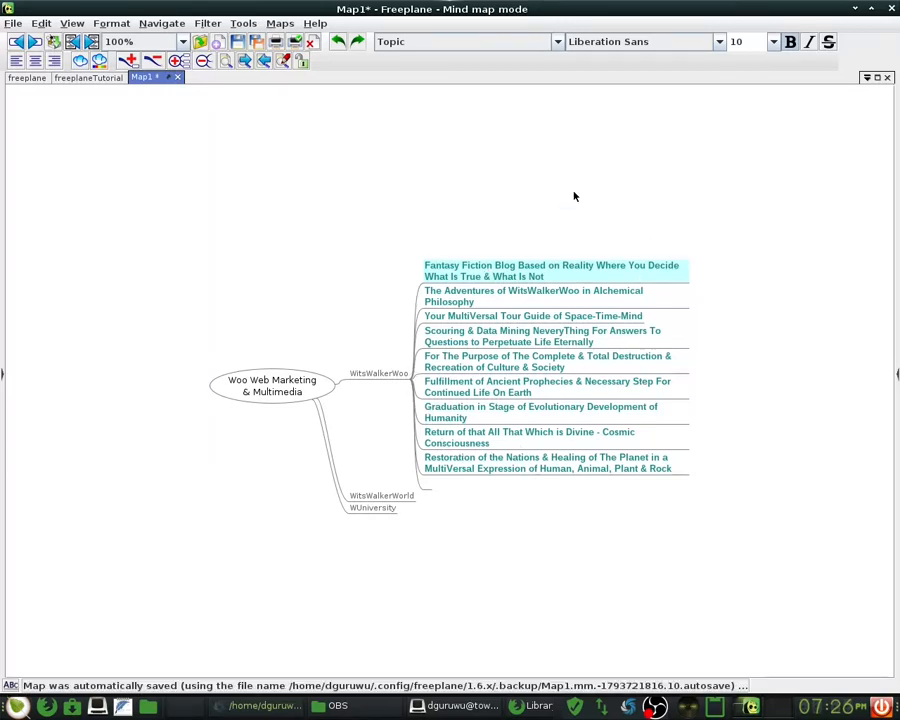
# - Fold the WitsWalkerWoo branch so its nine topic nodes are hidden
pyautogui.click(597, 444)
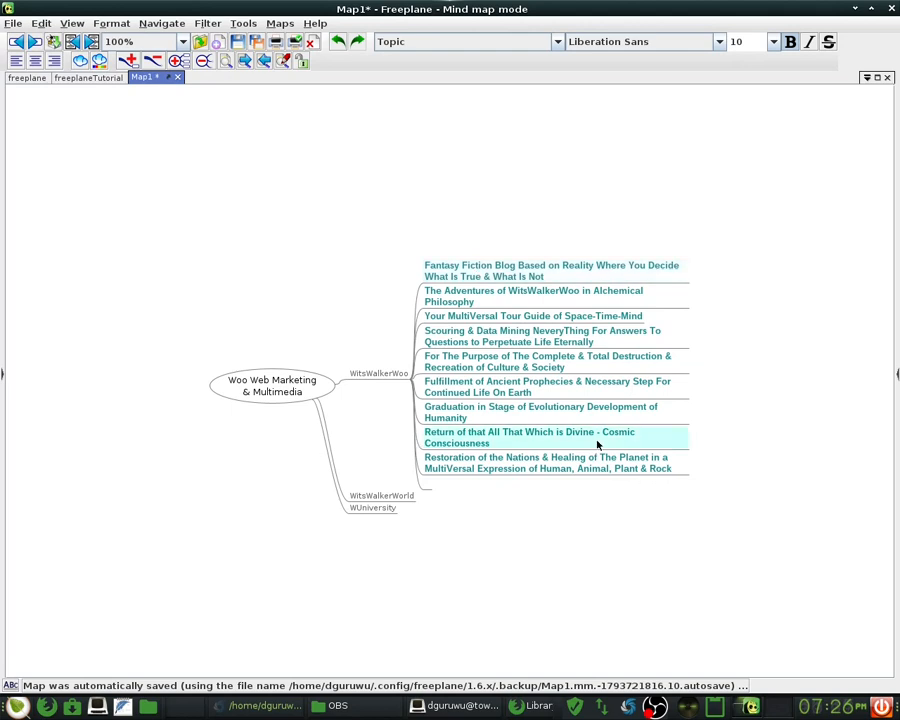
pyautogui.click(592, 368)
pyautogui.click(440, 266)
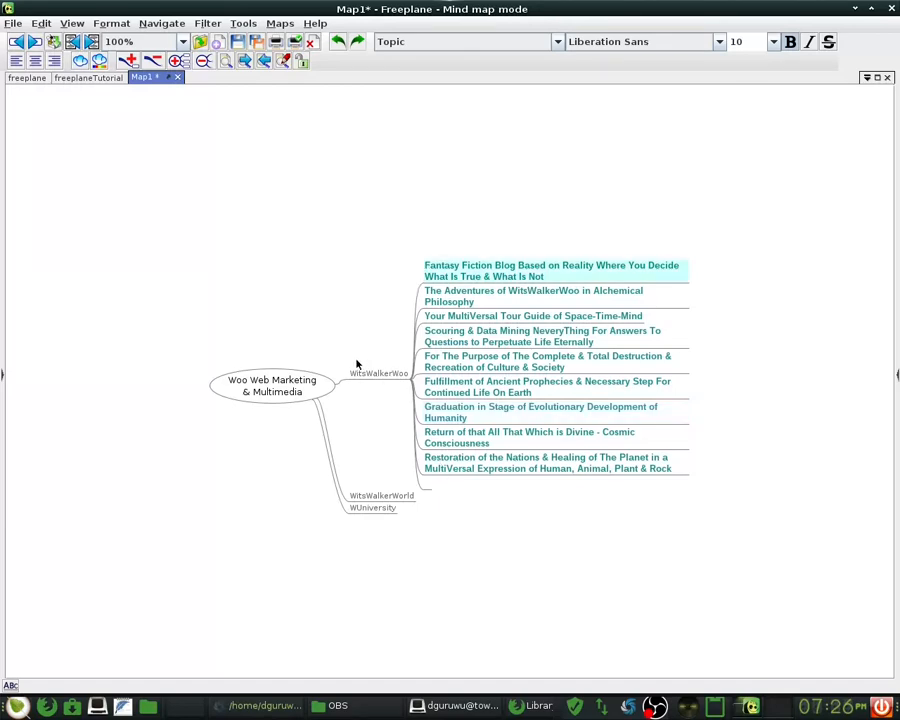
pyautogui.click(378, 374)
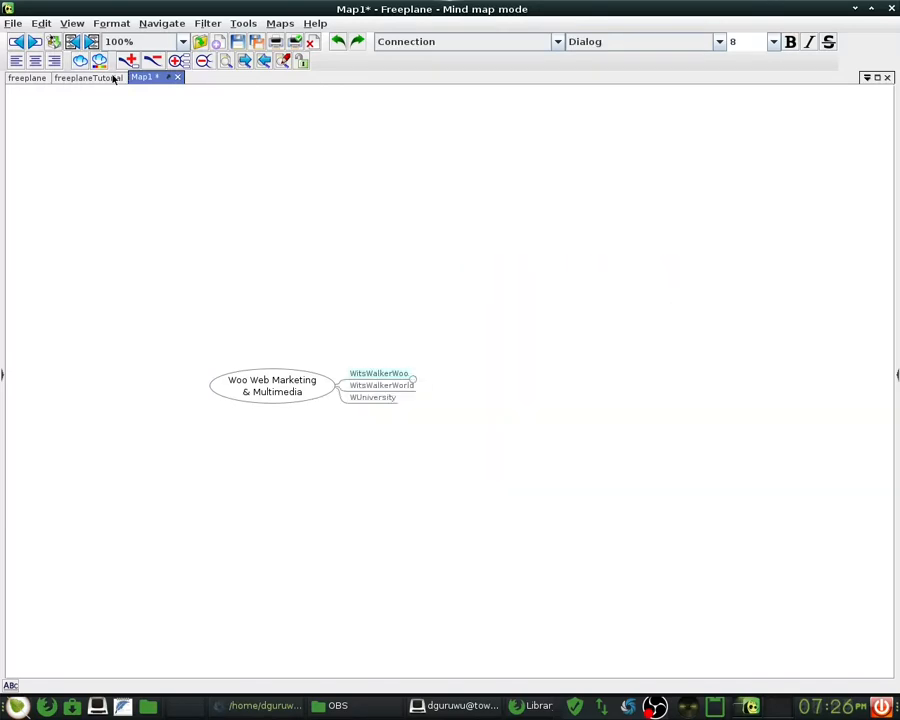
pyautogui.click(15, 24)
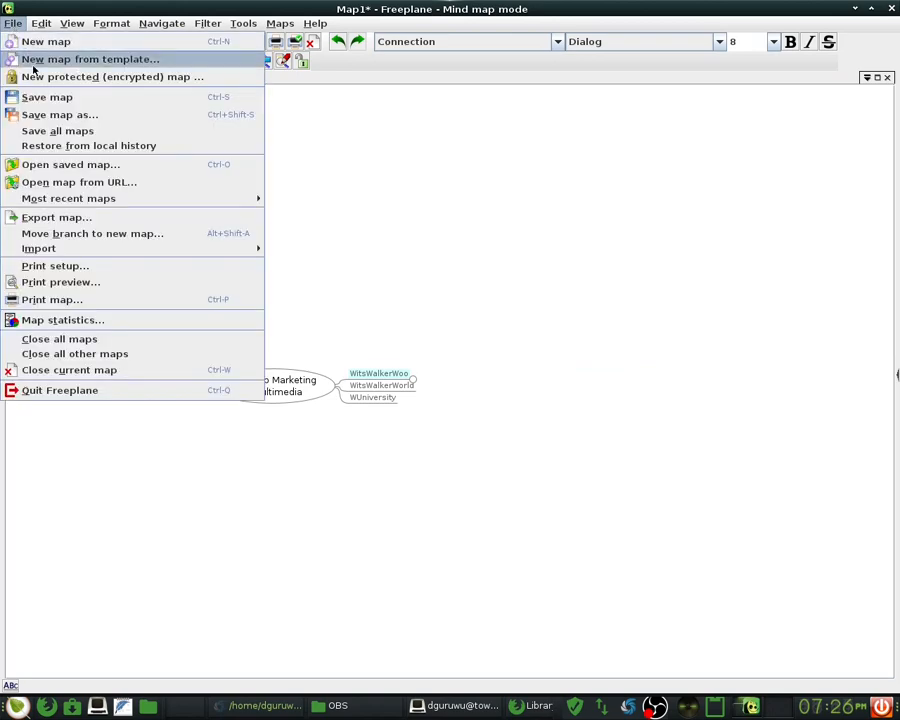
# - Save the map in Documents as 'Woo Web Marketing Multimedia.mm', removing the double space
pyautogui.click(125, 116)
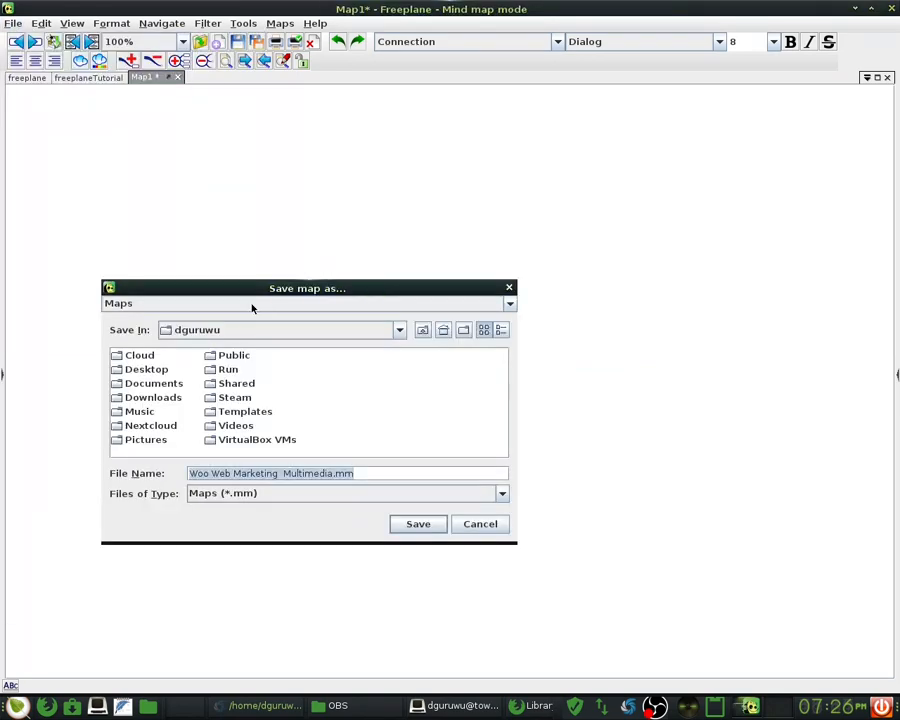
pyautogui.doubleClick(145, 383)
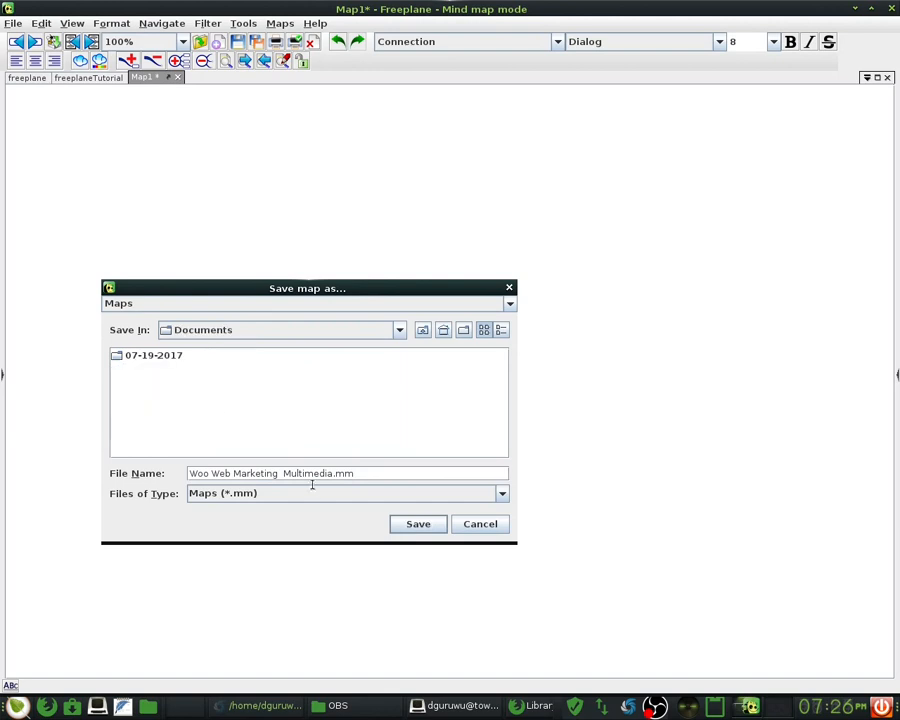
pyautogui.click(277, 473)
pyautogui.press('Delete')
pyautogui.click(427, 525)
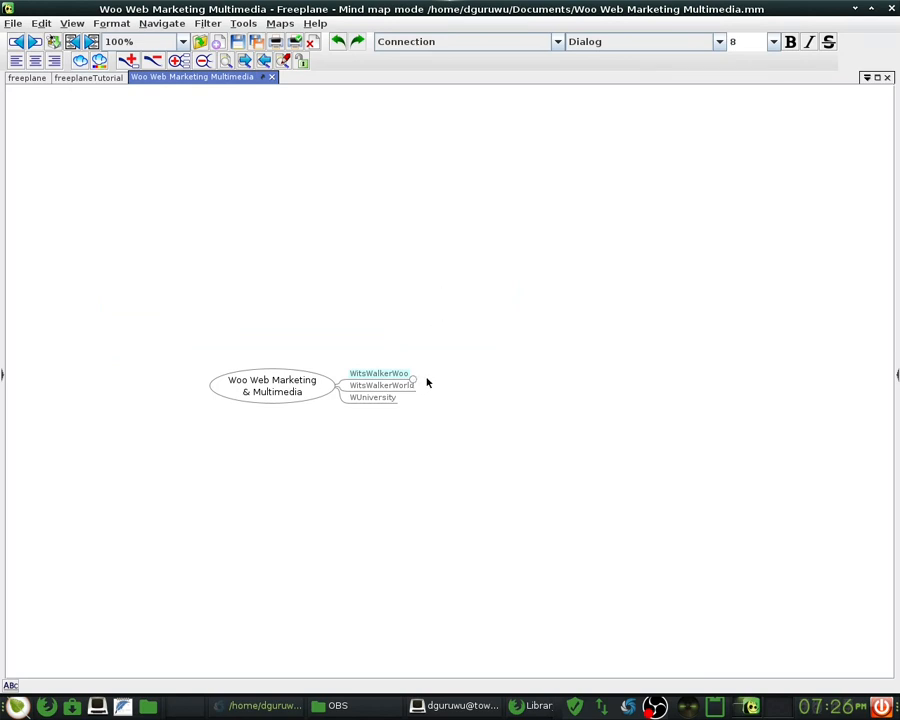
# - Unfold and refold the WitsWalkerWoo branch, leaving its nine topics hidden
pyautogui.press('Escape')
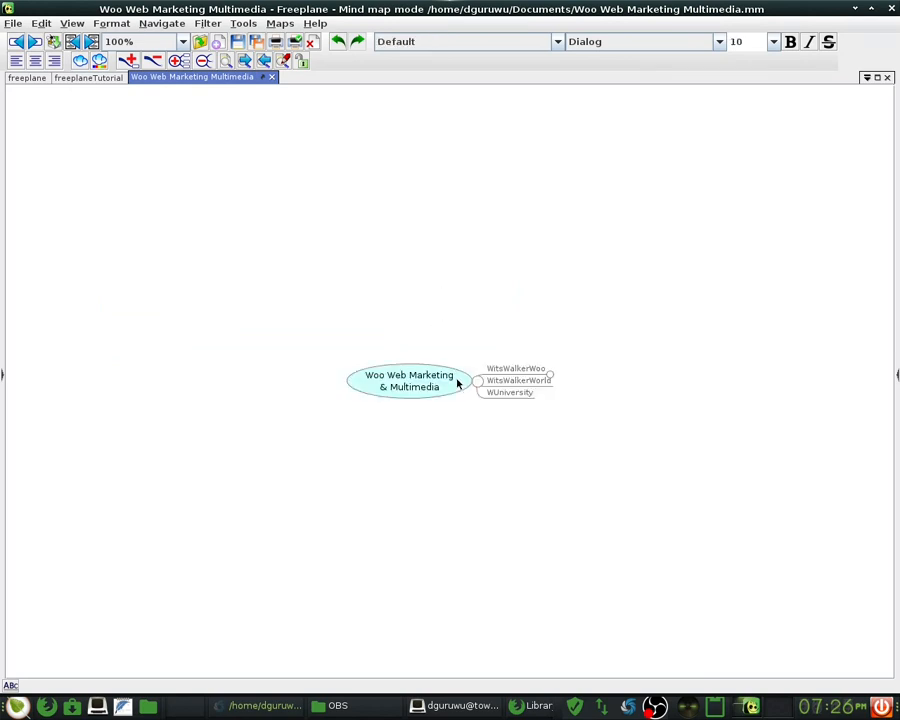
pyautogui.click(44, 24)
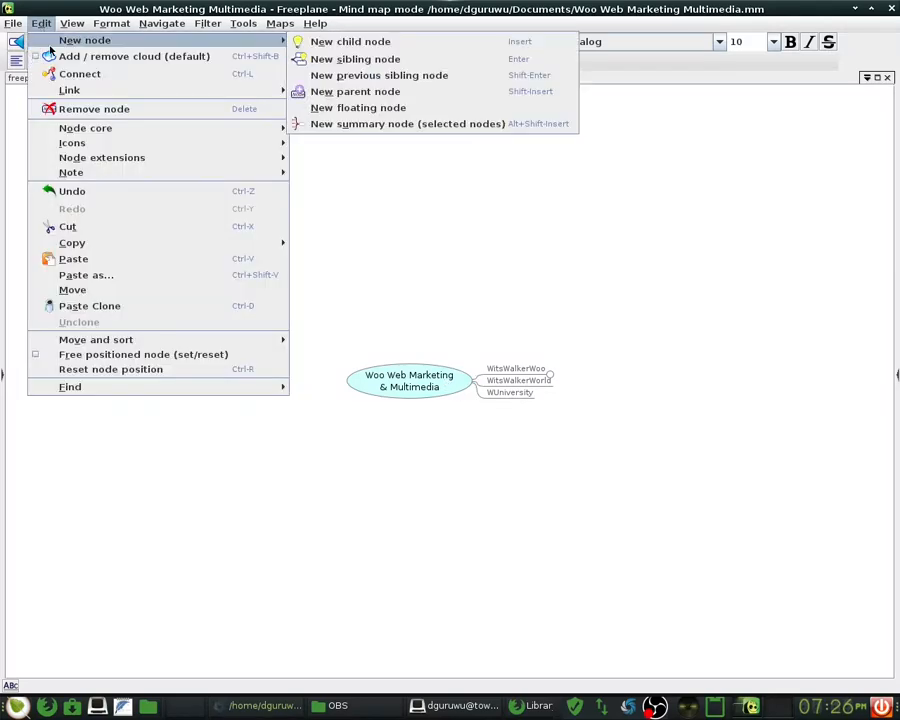
pyautogui.moveTo(87, 42)
pyautogui.click(337, 242)
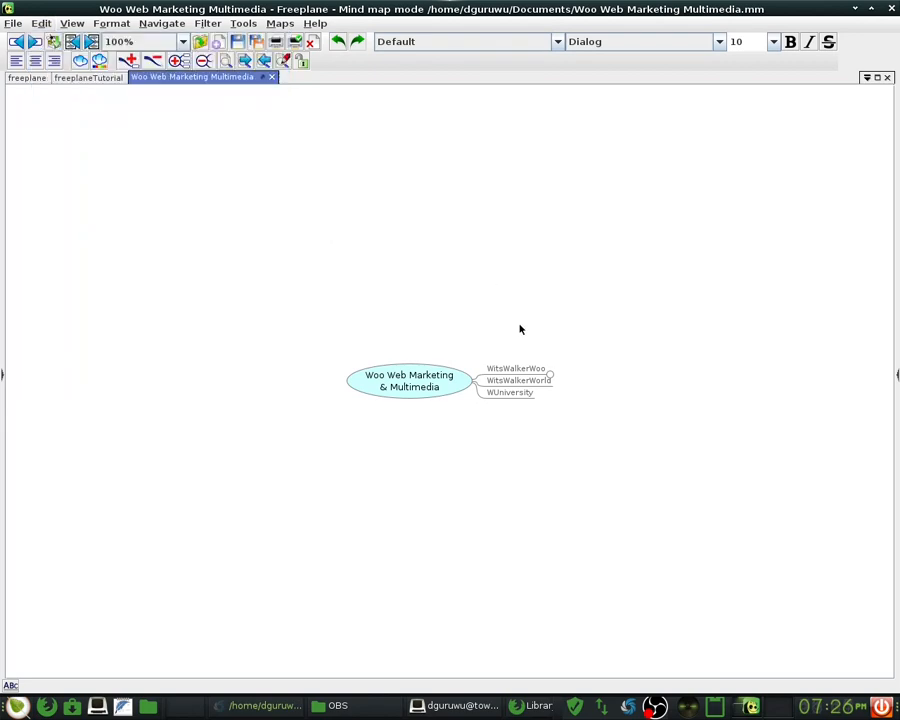
pyautogui.click(552, 370)
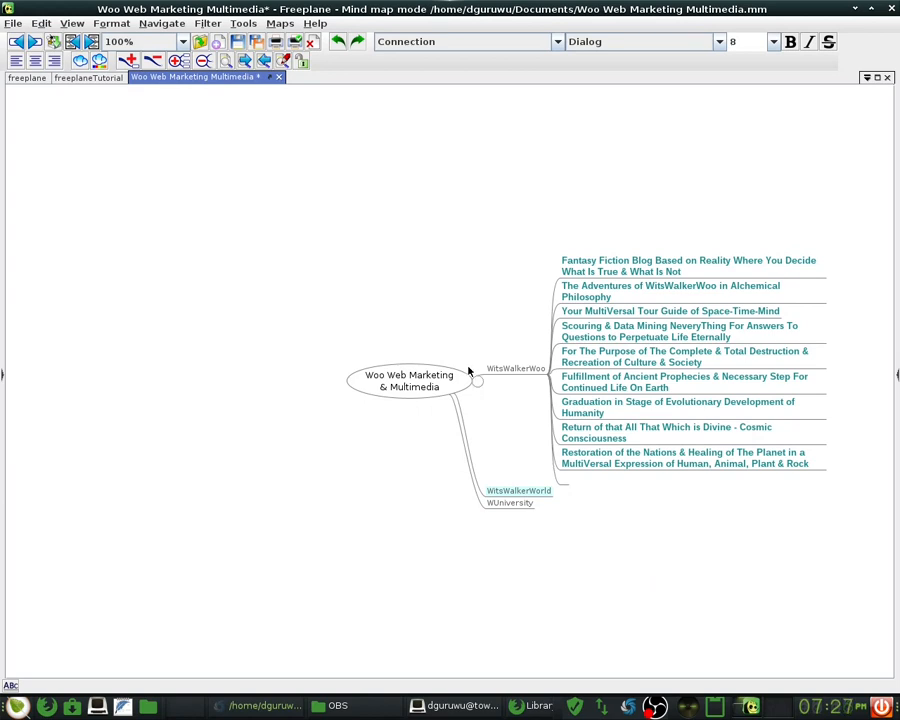
pyautogui.click(505, 369)
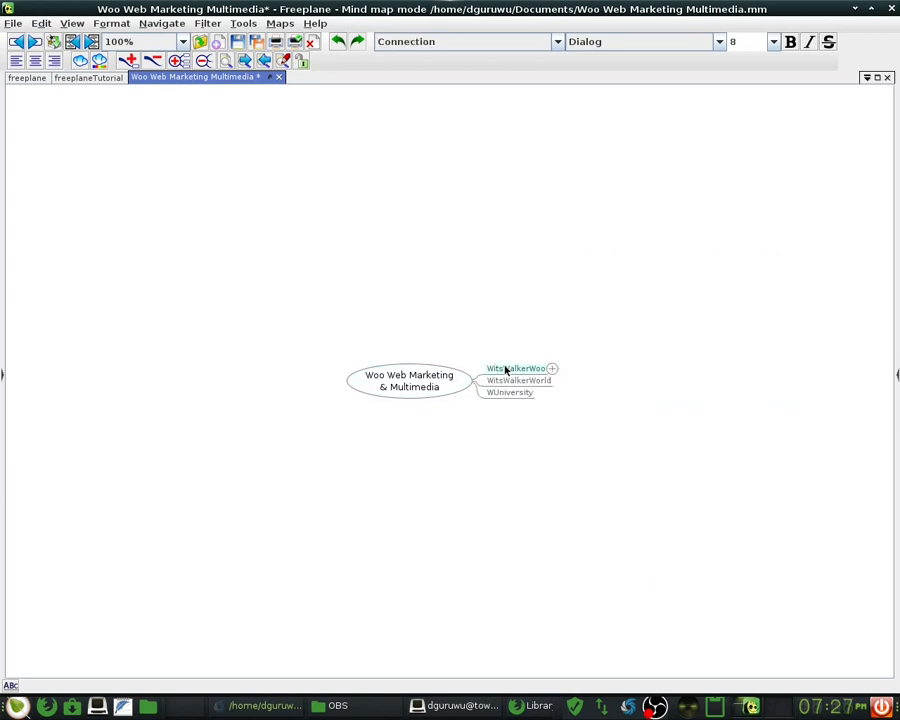
pyautogui.click(315, 23)
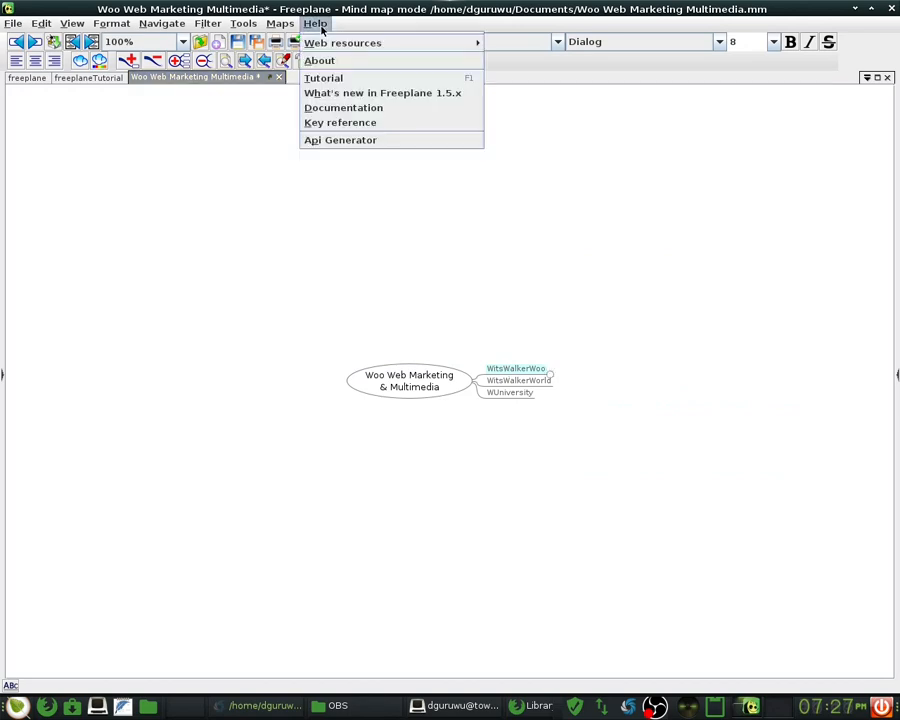
# - Open the Help tutorial map and browse its Introduction, Core map and Selecting sections
pyautogui.click(346, 78)
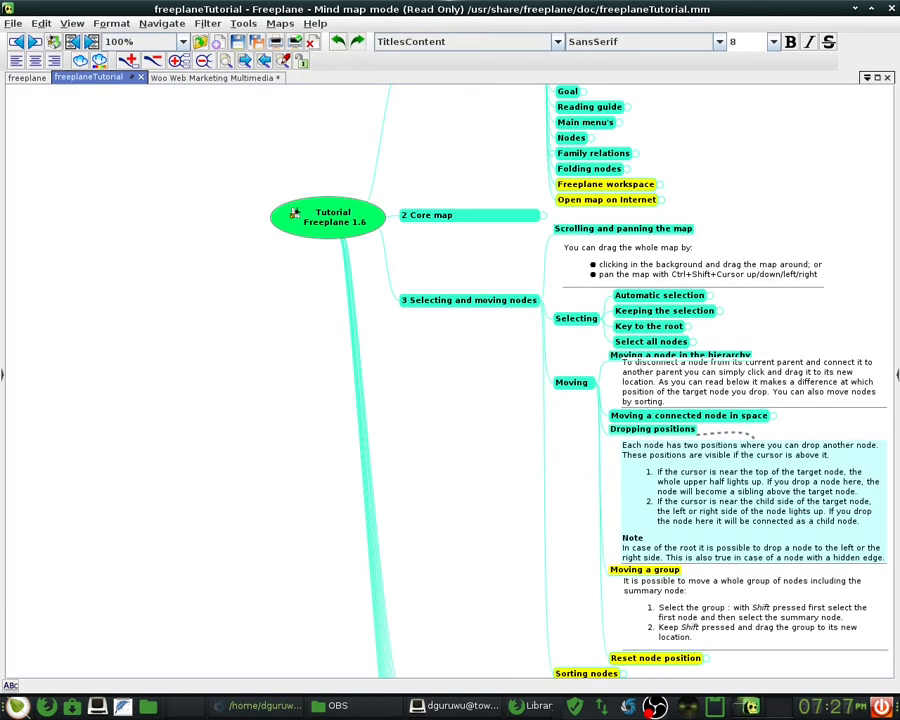
pyautogui.moveTo(474, 442); pyautogui.dragTo(474, 496)
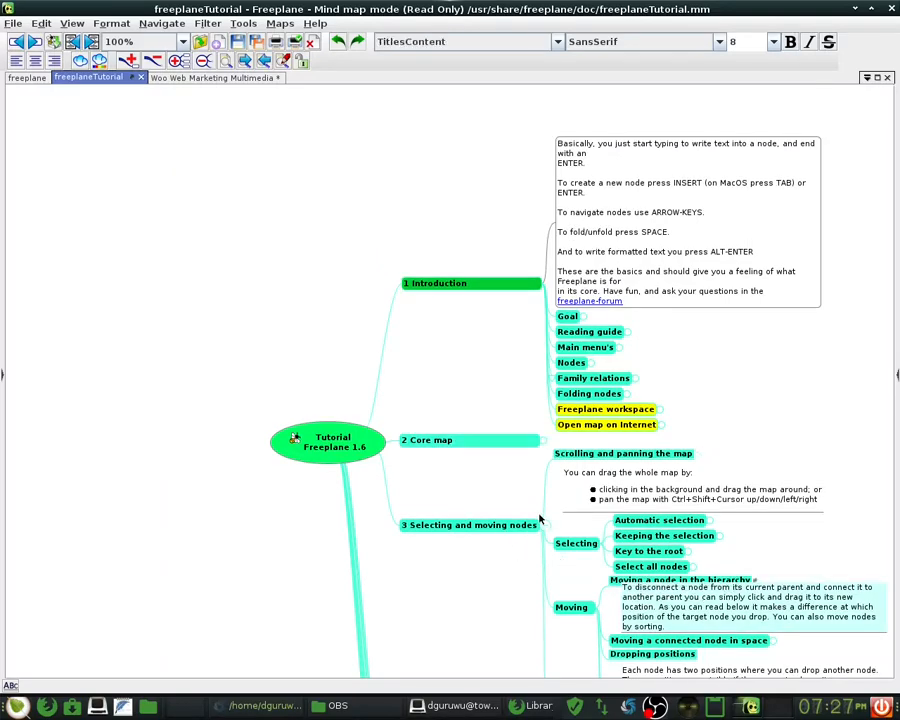
pyautogui.scroll(-2, 545, 500)
pyautogui.scroll(-5, 549, 427)
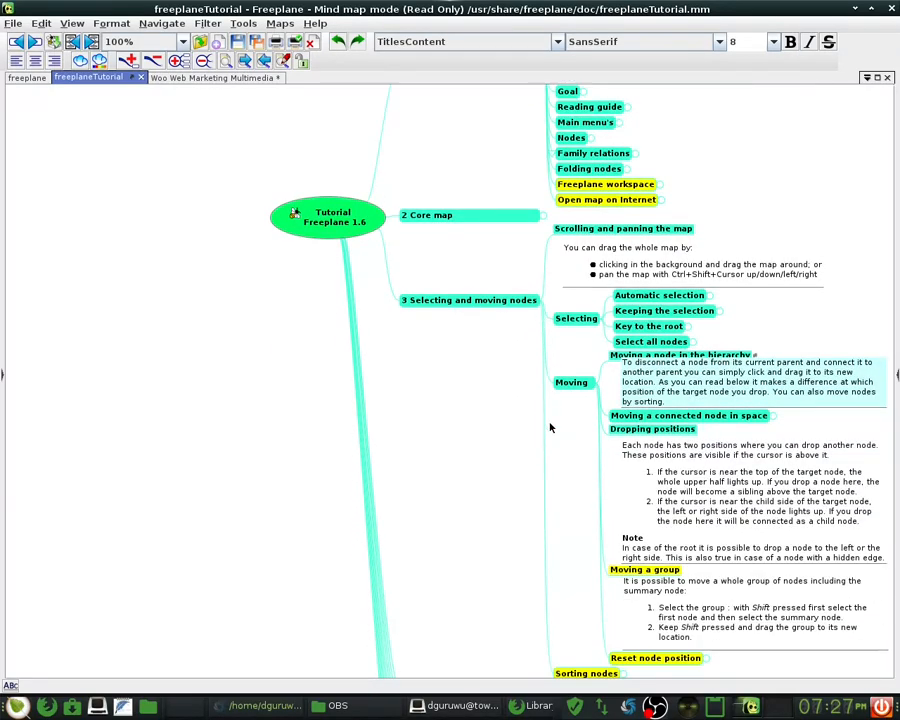
pyautogui.scroll(-1, 549, 427)
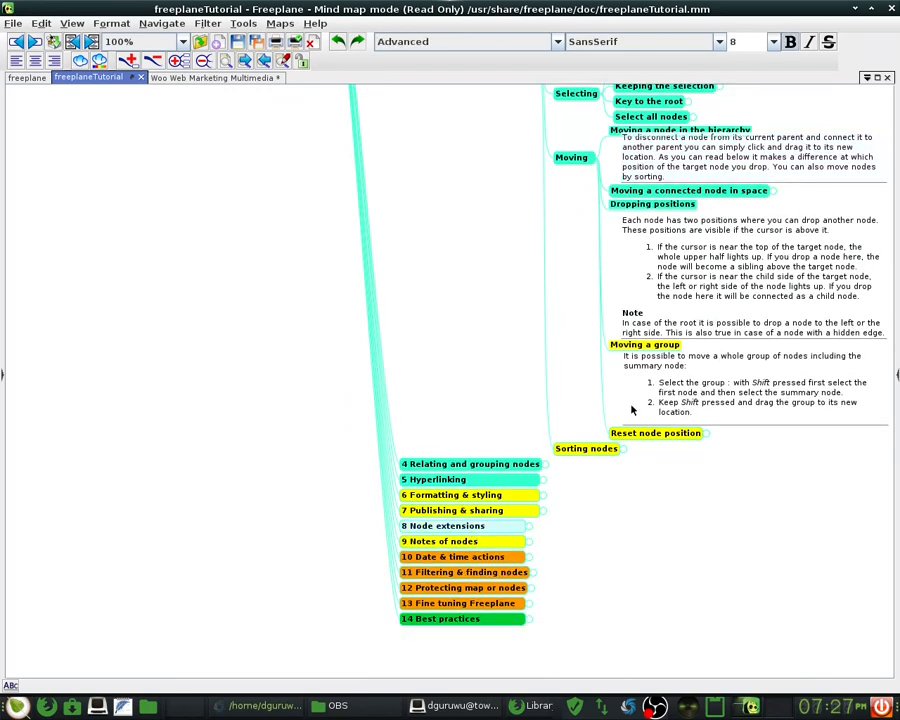
pyautogui.scroll(2, 630, 402)
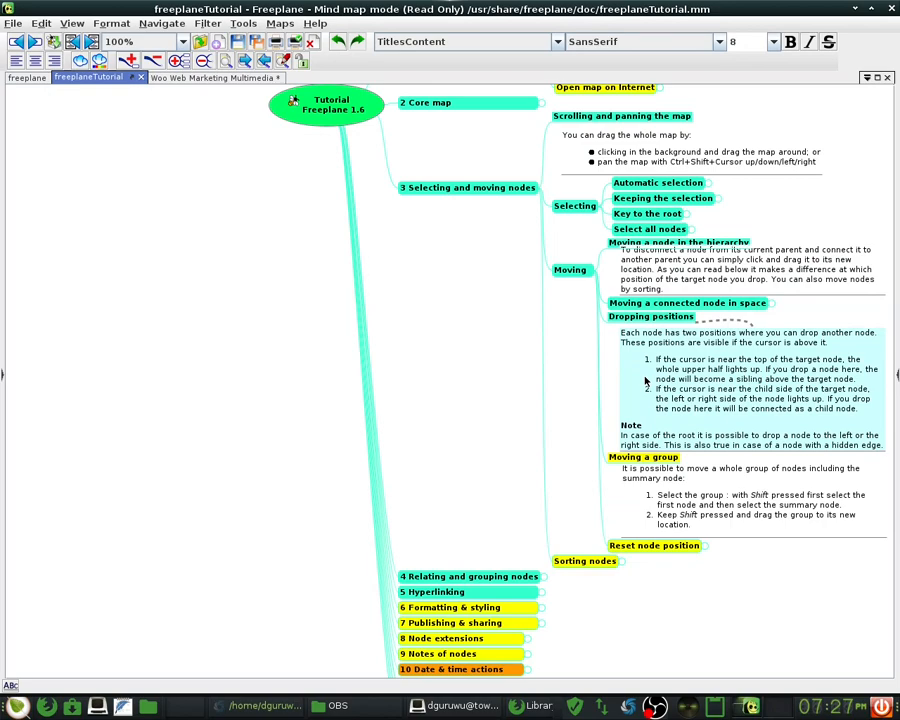
pyautogui.scroll(5, 444, 410)
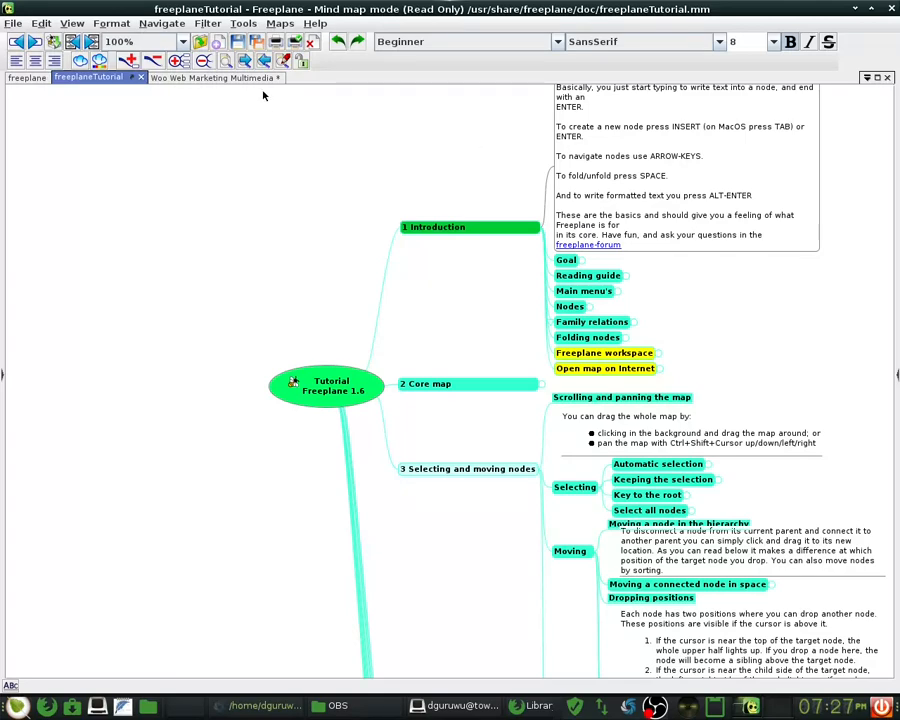
# - Return to the Woo map, unfold WitsWalkerWoo and add a Content node below the topics
pyautogui.click(213, 77)
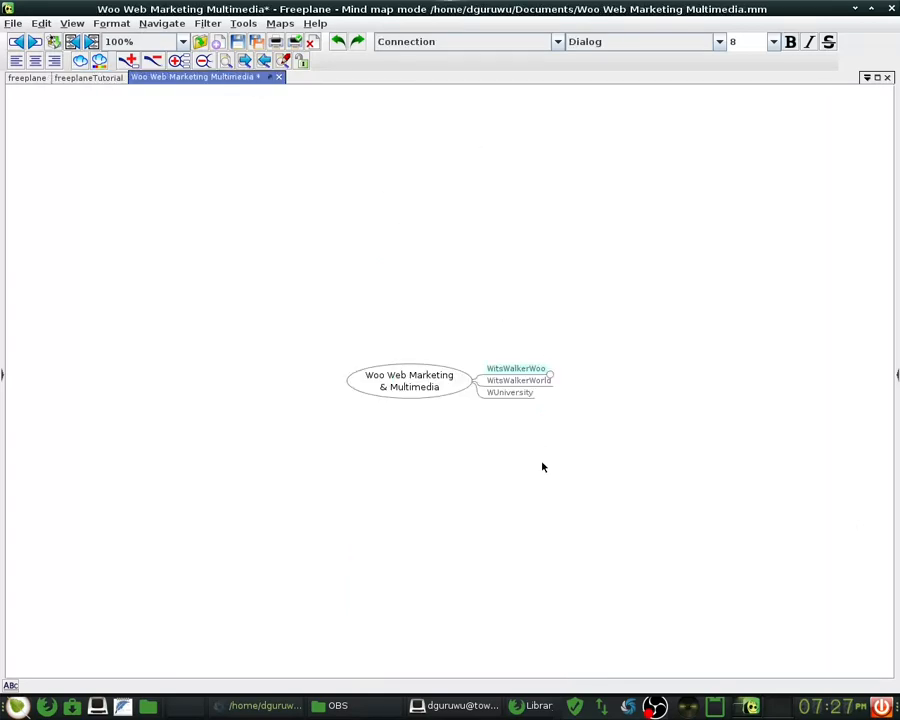
pyautogui.click(551, 372)
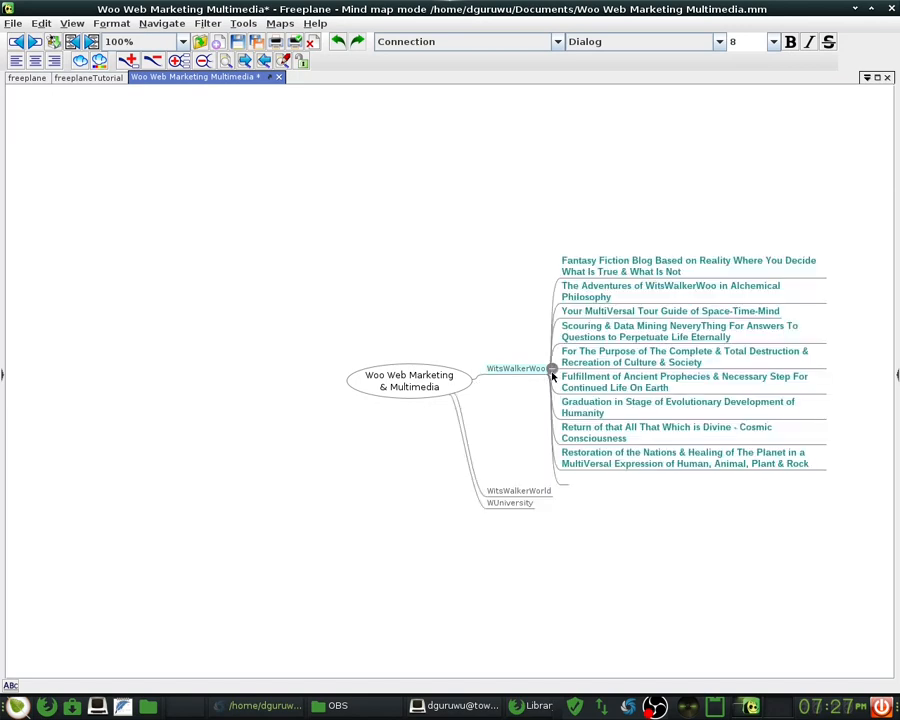
pyautogui.click(566, 483)
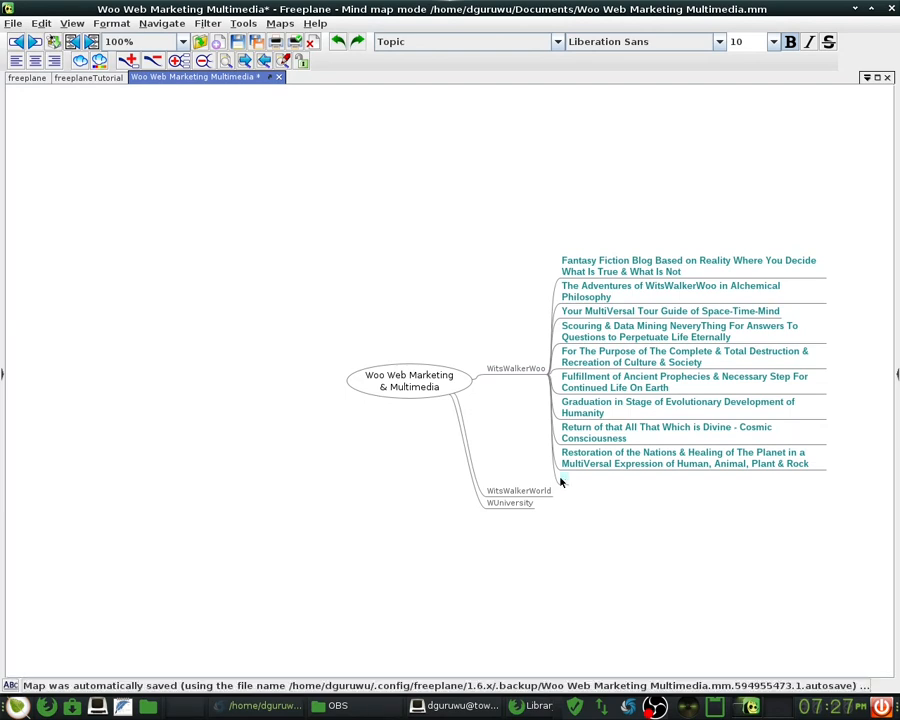
pyautogui.write('Content')
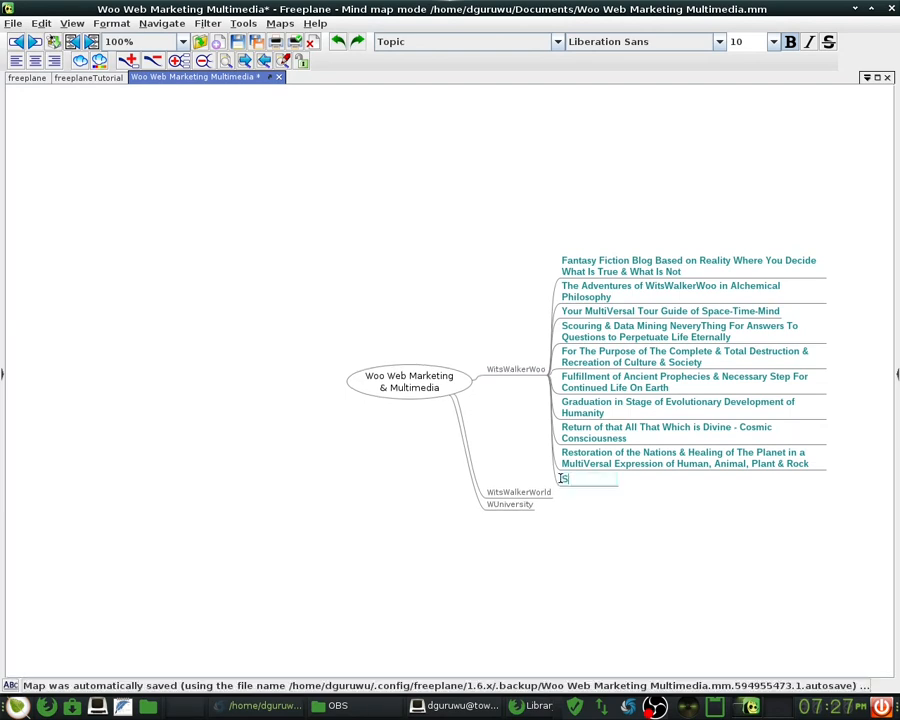
pyautogui.press('Return')
pyautogui.press('Return')
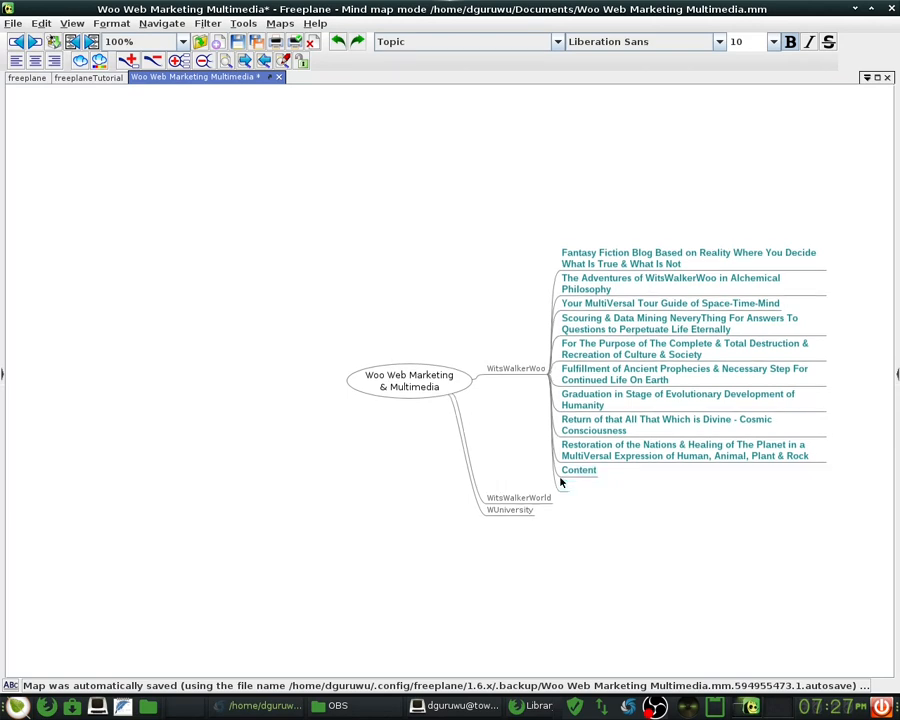
# - Add Structure and User Contributions sibling nodes below Content
pyautogui.write('Stru')
pyautogui.write('ctural')
pyautogui.press('BackSpace')
pyautogui.press('BackSpace')
pyautogui.press('BackSpace')
pyautogui.press('BackSpace')
pyautogui.write('ure')
pyautogui.press('Return')
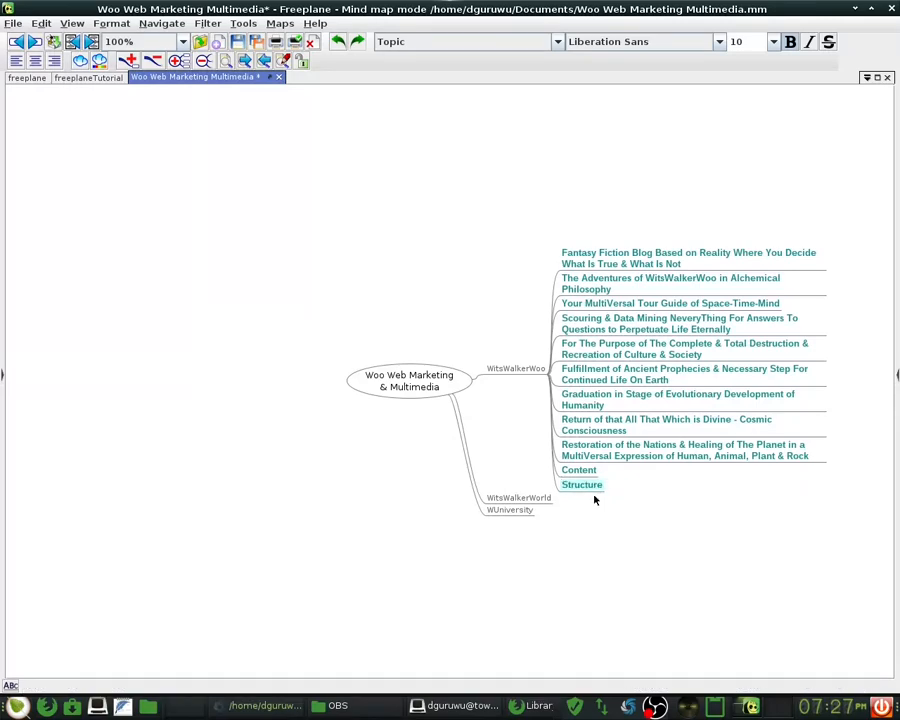
pyautogui.press('Return')
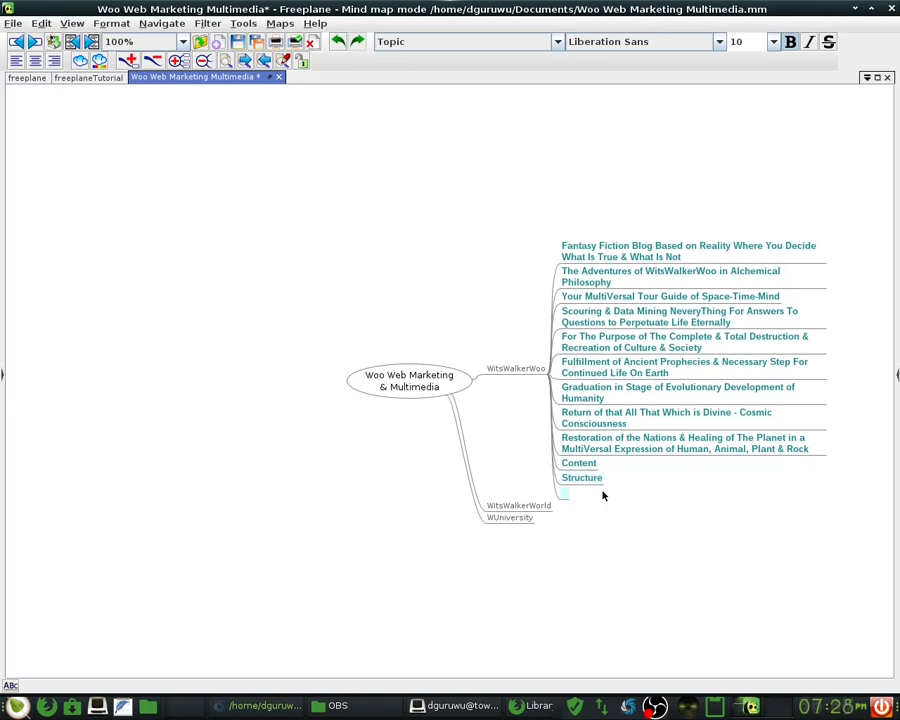
pyautogui.write('User Contributions')
pyautogui.press('Return')
pyautogui.press('Return')
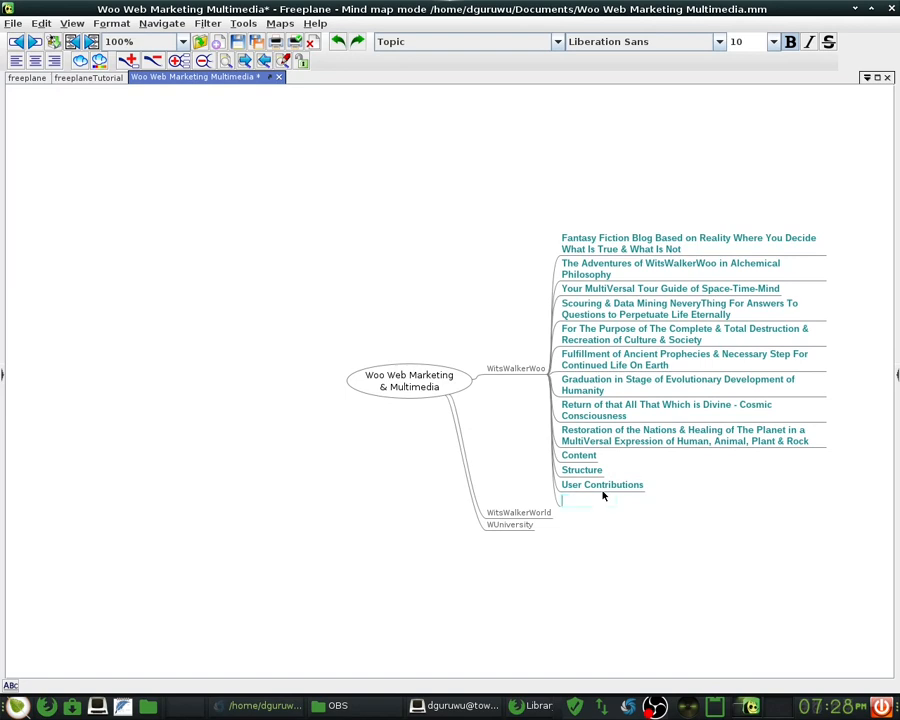
pyautogui.press('Escape')
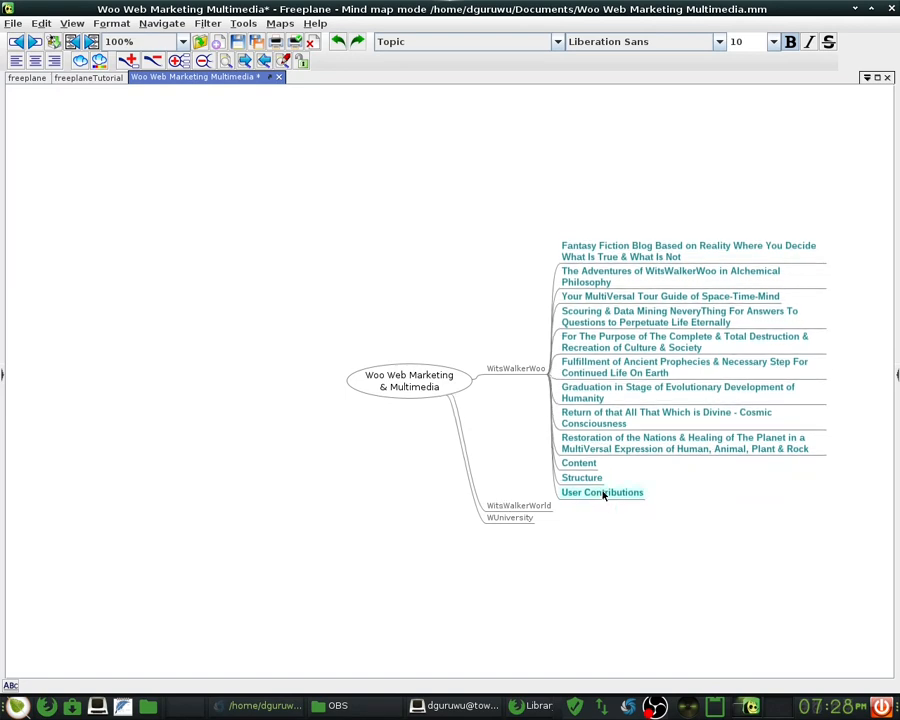
# - Rename User Contributions to User Engagement
pyautogui.doubleClick(603, 494)
pyautogui.doubleClick(603, 490)
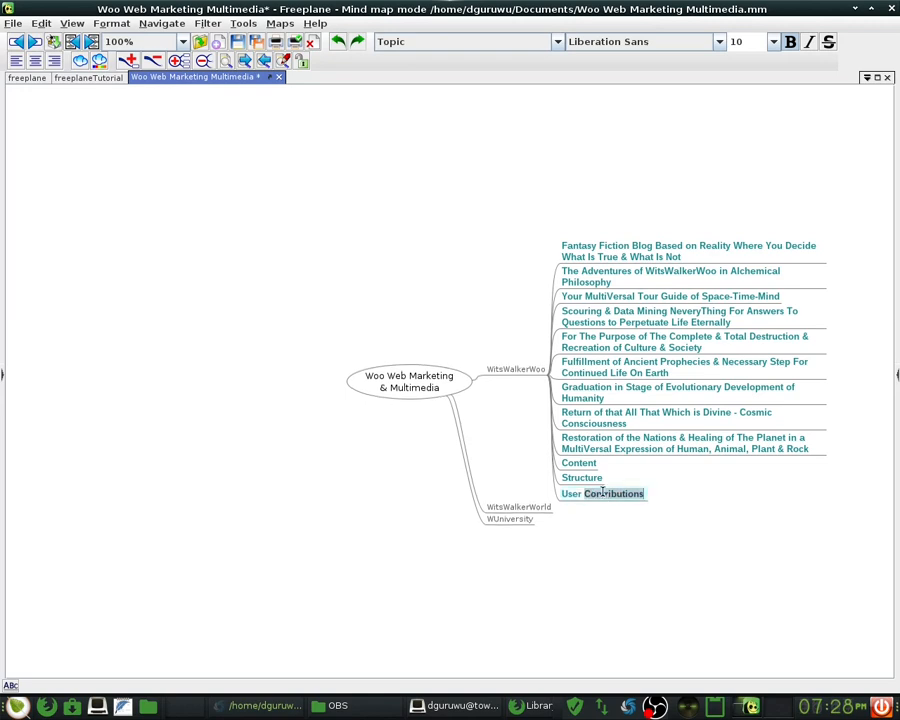
pyautogui.write('Engagem')
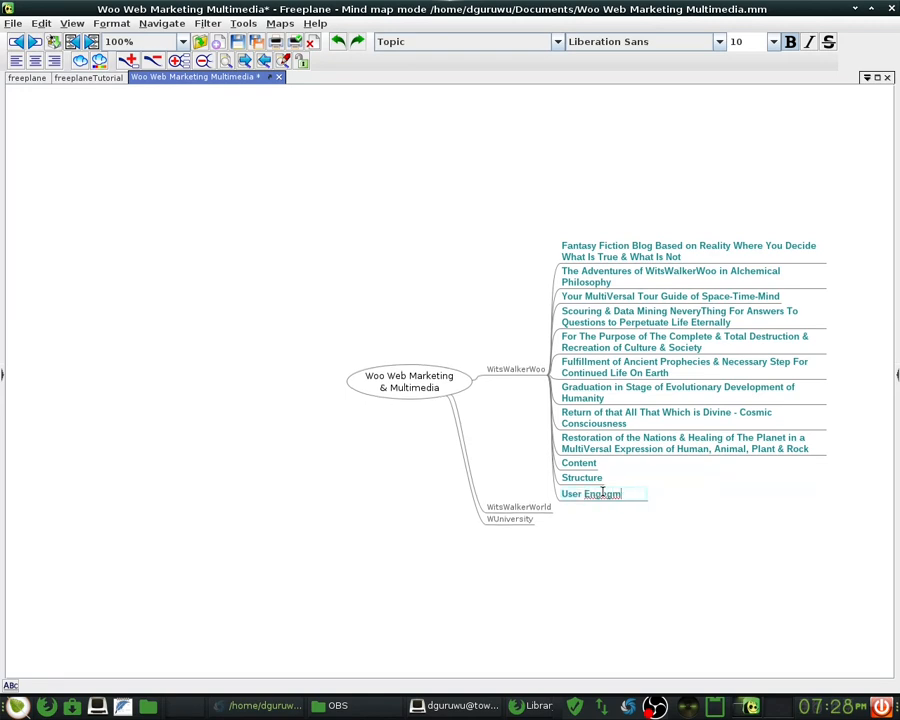
pyautogui.write('ent')
pyautogui.press('Return')
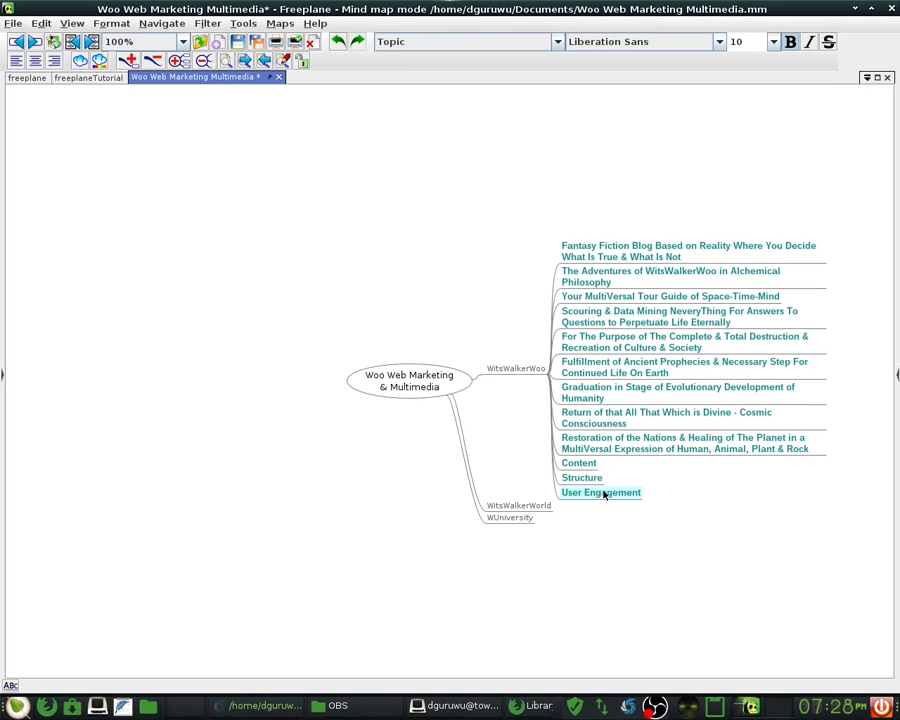
# - Move the nine blog-topic nodes under Content and save the map
pyautogui.keyDown('shift'); pyautogui.click(622, 256); pyautogui.keyUp('shift')
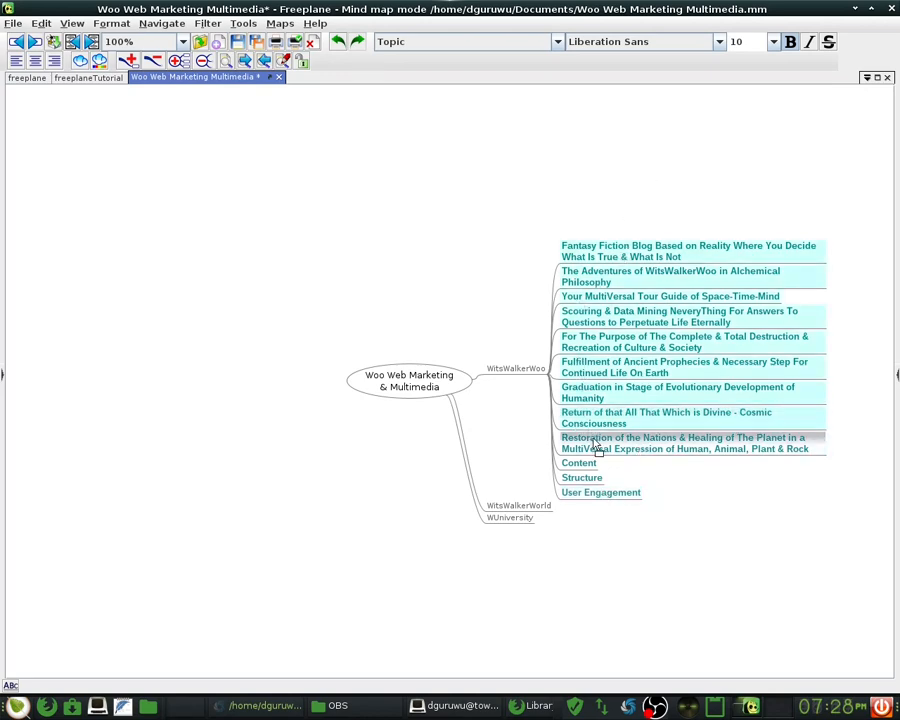
pyautogui.moveTo(598, 467); pyautogui.dragTo(596, 463)
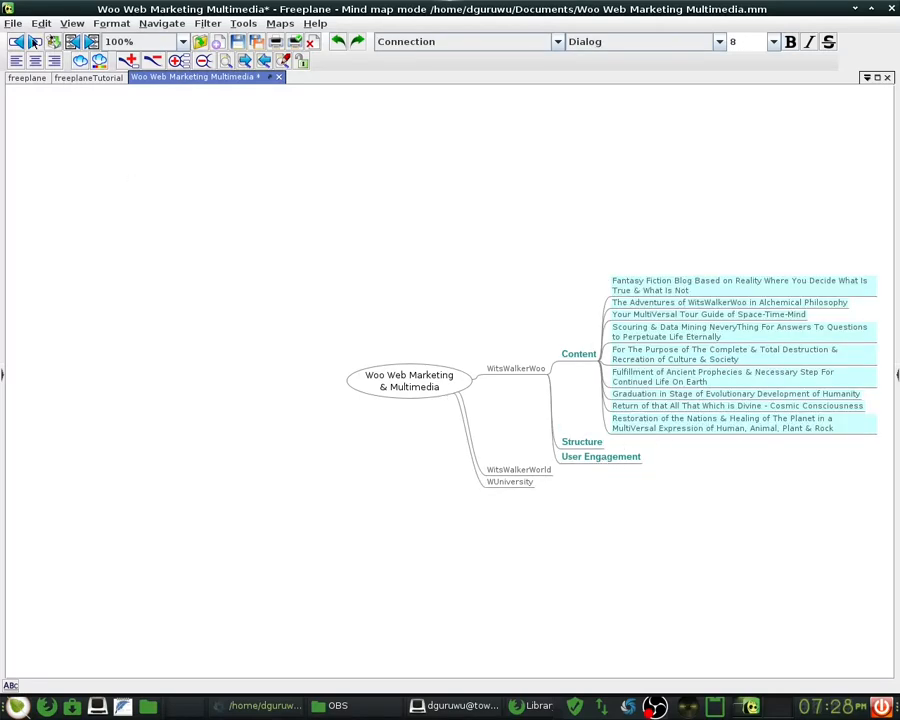
pyautogui.click(13, 23)
pyautogui.click(60, 94)
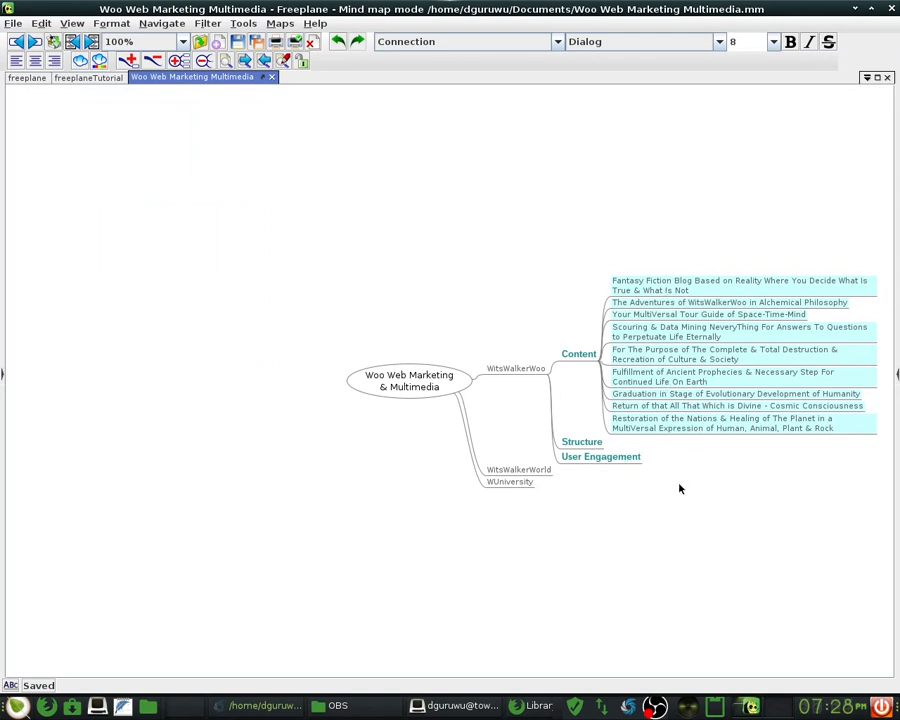
# - Start a new empty child node under Structure
pyautogui.click(599, 446)
pyautogui.press('Return')
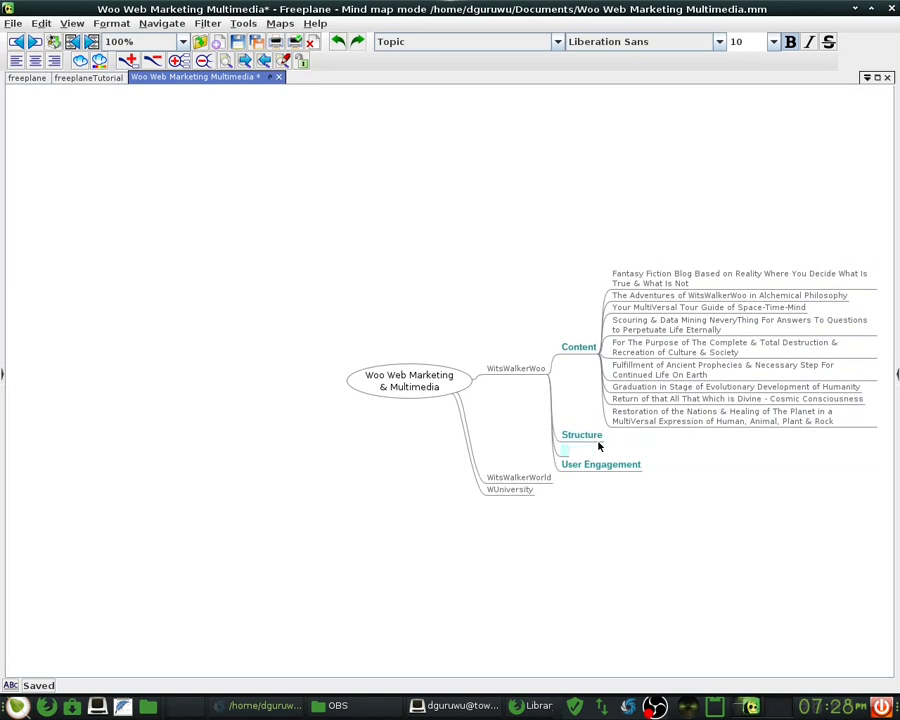
pyautogui.press('Escape')
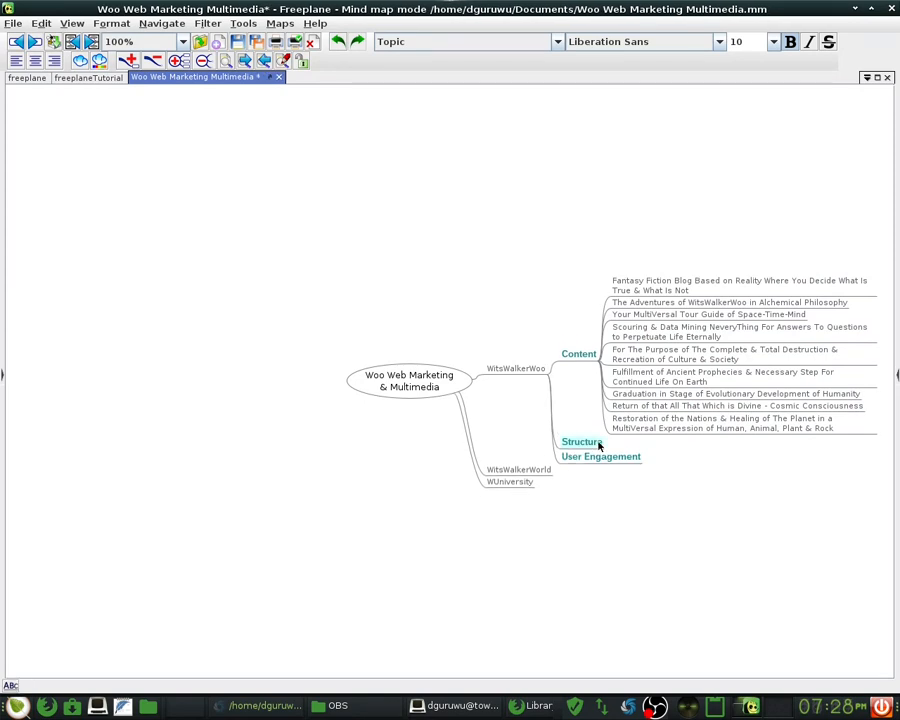
pyautogui.press('Tab')
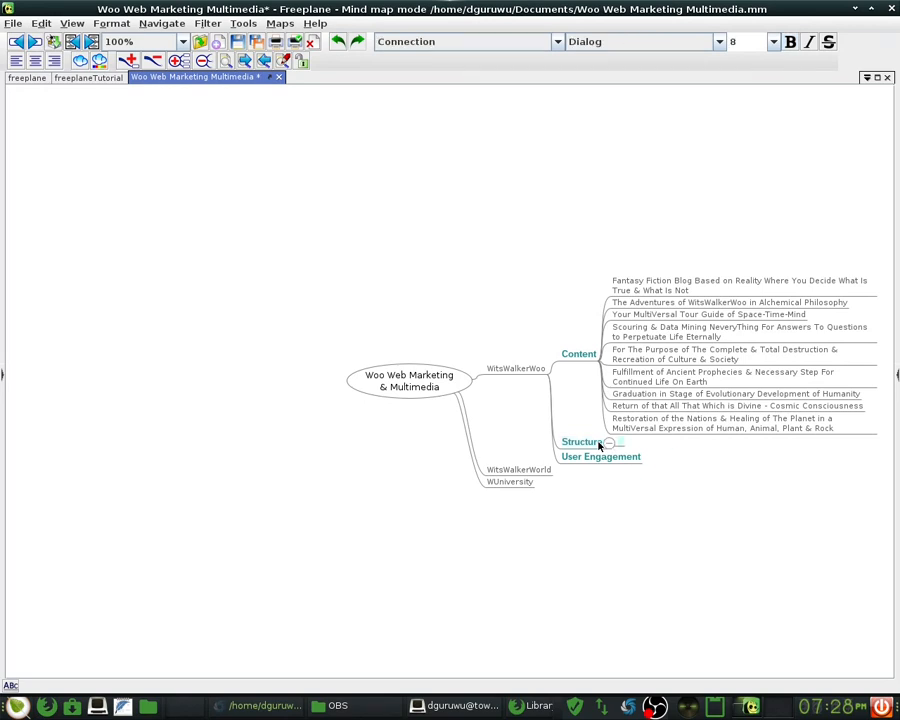
# - Give Structure the children Linear, Non-Linear and MultiDimensional
pyautogui.write('Linear')
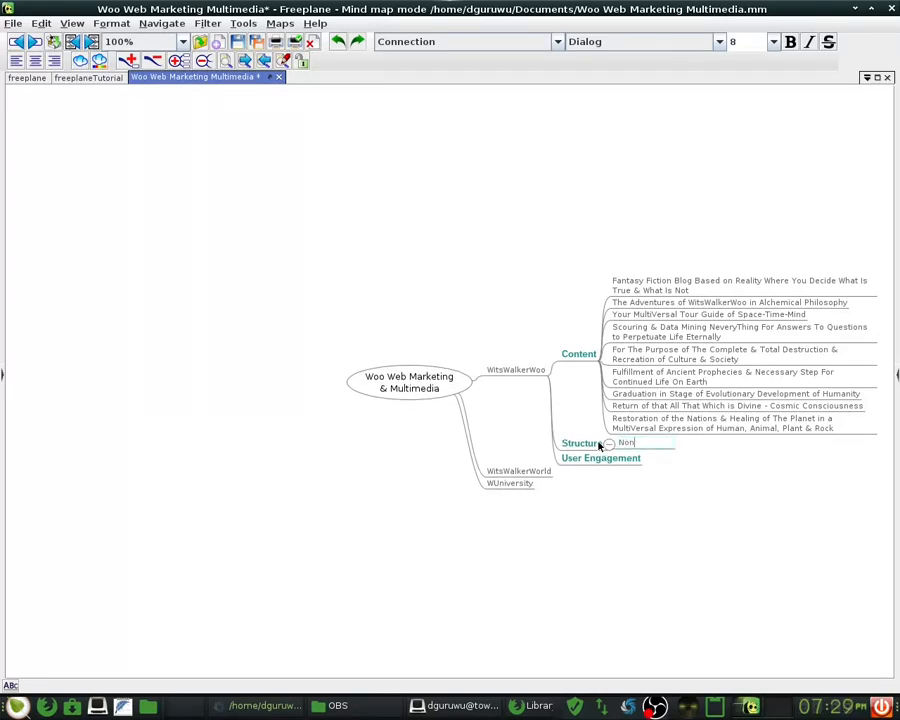
pyautogui.press('Return')
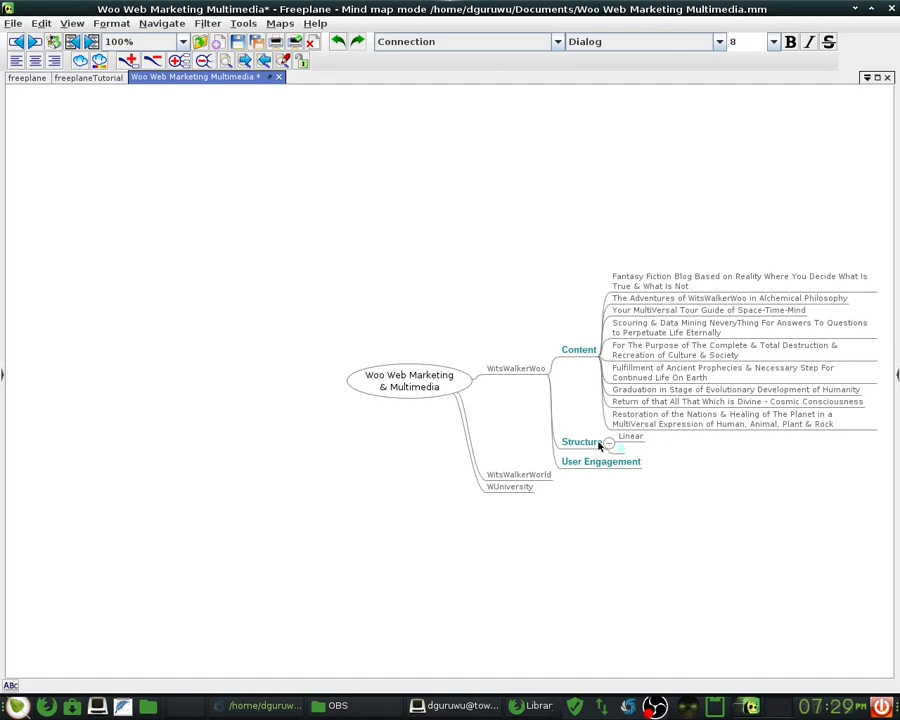
pyautogui.write('Non-Linear')
pyautogui.press('Return')
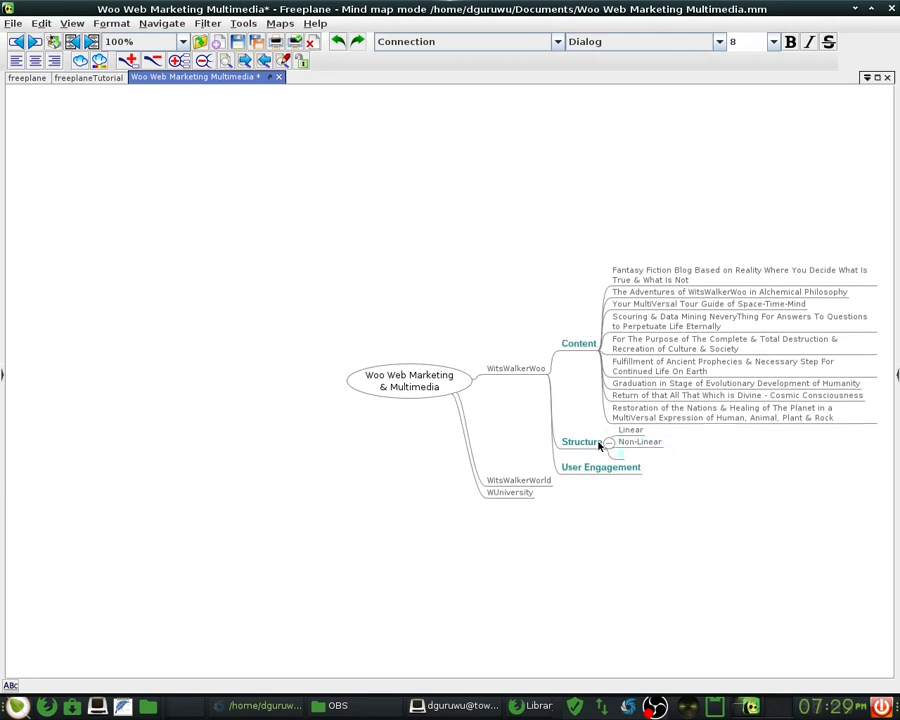
pyautogui.write('MultiDimensional')
pyautogui.press('Return')
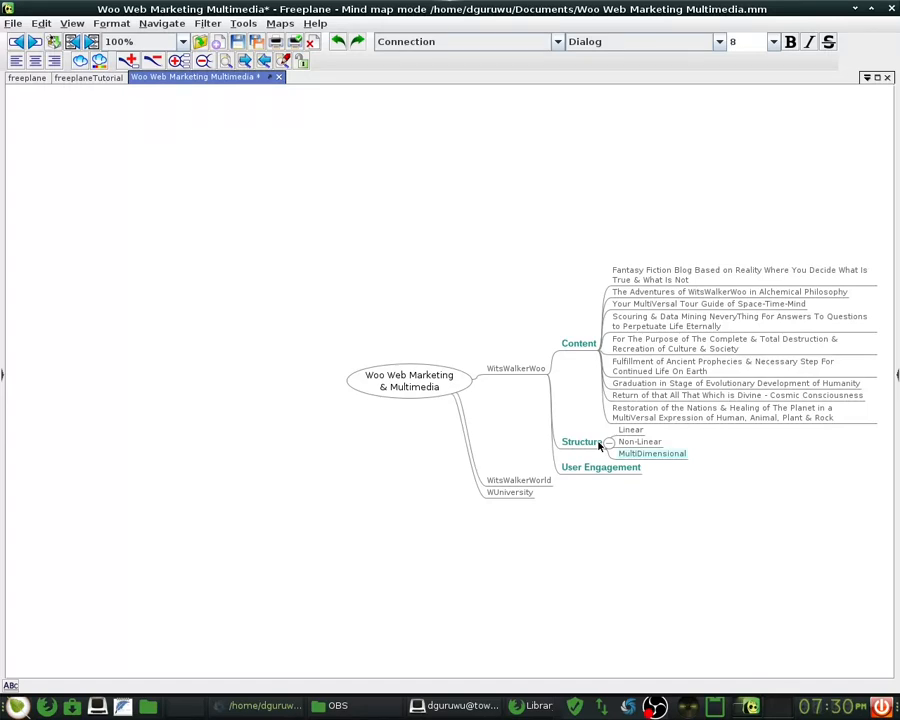
# - Add a Structure child reading 'Expression Unique to Referential Position in STM'
pyautogui.press('Return')
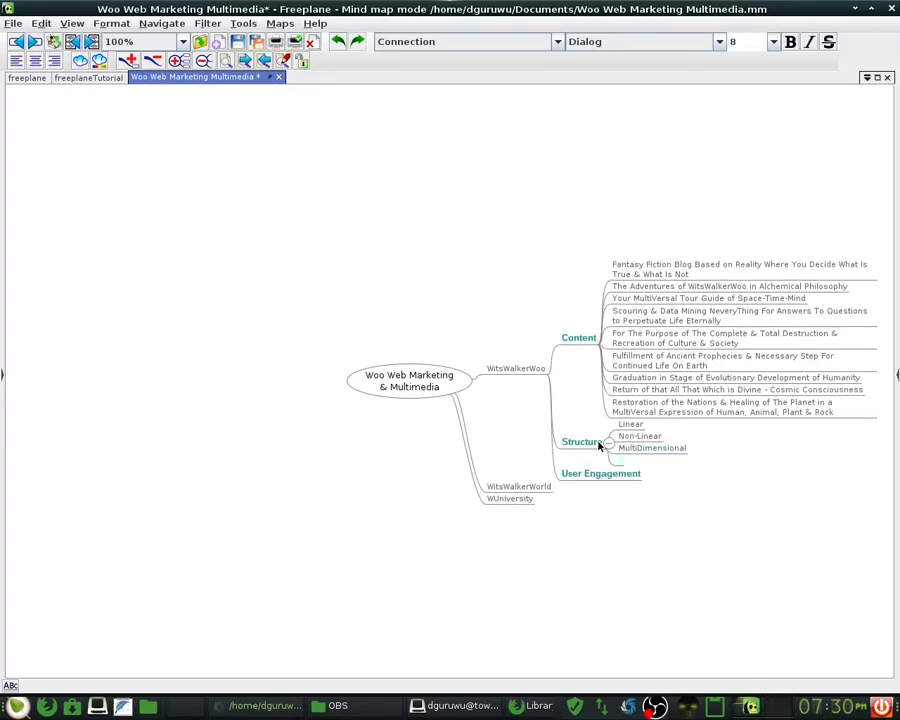
pyautogui.write('Based on P')
pyautogui.press('BackSpace')
pyautogui.write('Referential ')
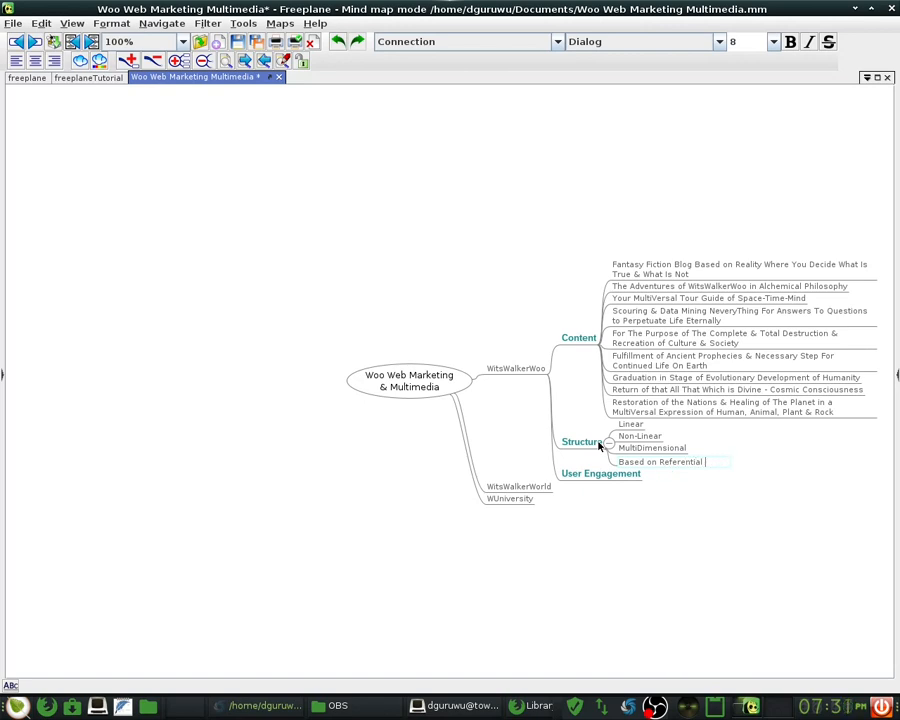
pyautogui.write('Position')
pyautogui.press('Left')
pyautogui.press('Left')
pyautogui.press('Left')
pyautogui.press('Left')
pyautogui.press('Left')
pyautogui.press('Left')
pyautogui.press('Left')
pyautogui.press('Left')
pyautogui.press('Left')
pyautogui.press('Left')
pyautogui.press('Left')
pyautogui.press('Left')
pyautogui.press('Left')
pyautogui.press('Left')
pyautogui.press('Left')
pyautogui.press('Left')
pyautogui.press('Left')
pyautogui.press('Left')
pyautogui.press('Left')
pyautogui.press('Left')
pyautogui.press('Left')
pyautogui.press('Left')
pyautogui.press('Left')
pyautogui.press('Left')
pyautogui.press('Left')
pyautogui.press('Left')
pyautogui.press('Left')
pyautogui.write('Express')
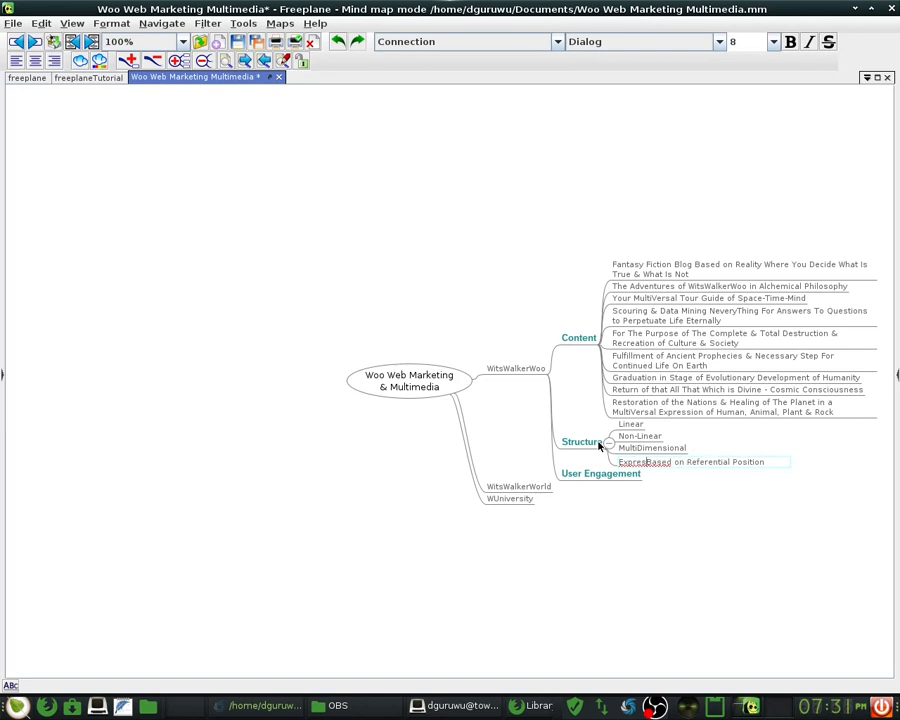
pyautogui.write('ion')
pyautogui.write(' Uni')
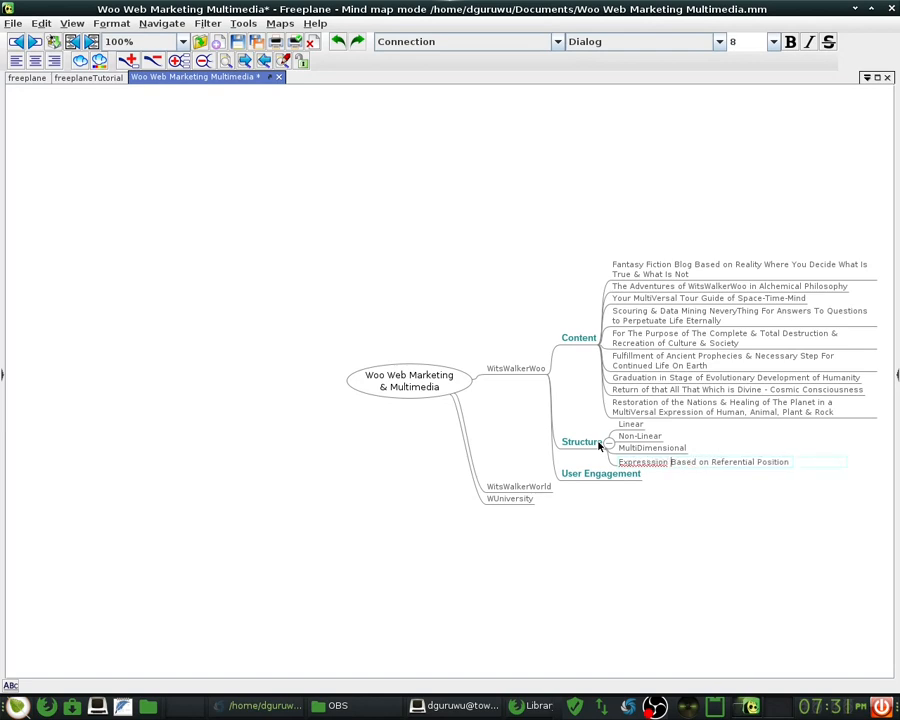
pyautogui.write('que to')
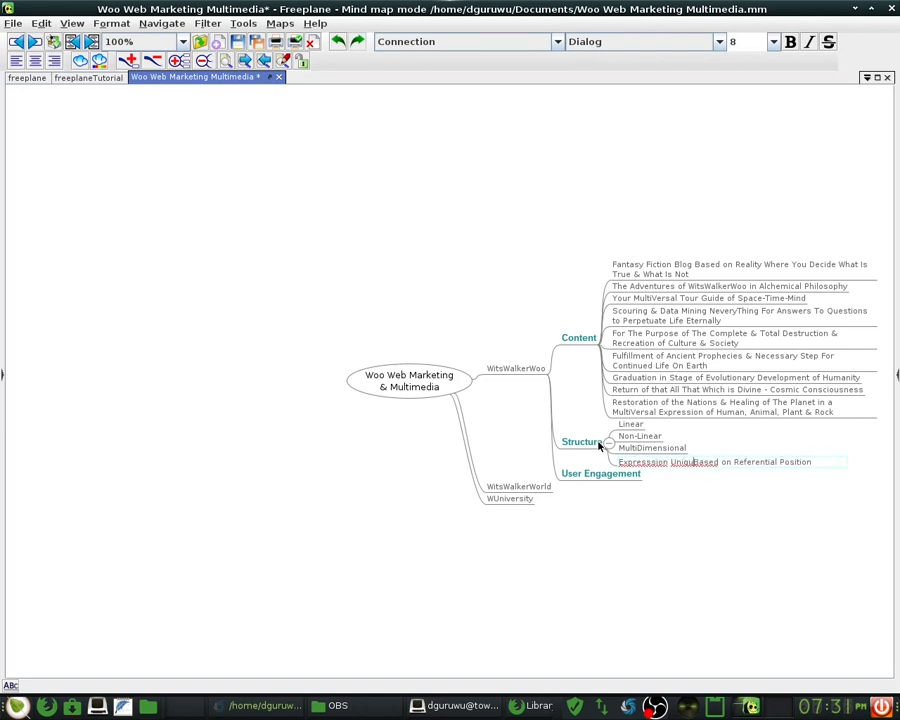
pyautogui.hotkey('ctrl', 'shift', 'Right')
pyautogui.hotkey('ctrl', 'shift', 'Right')
pyautogui.press('BackSpace')
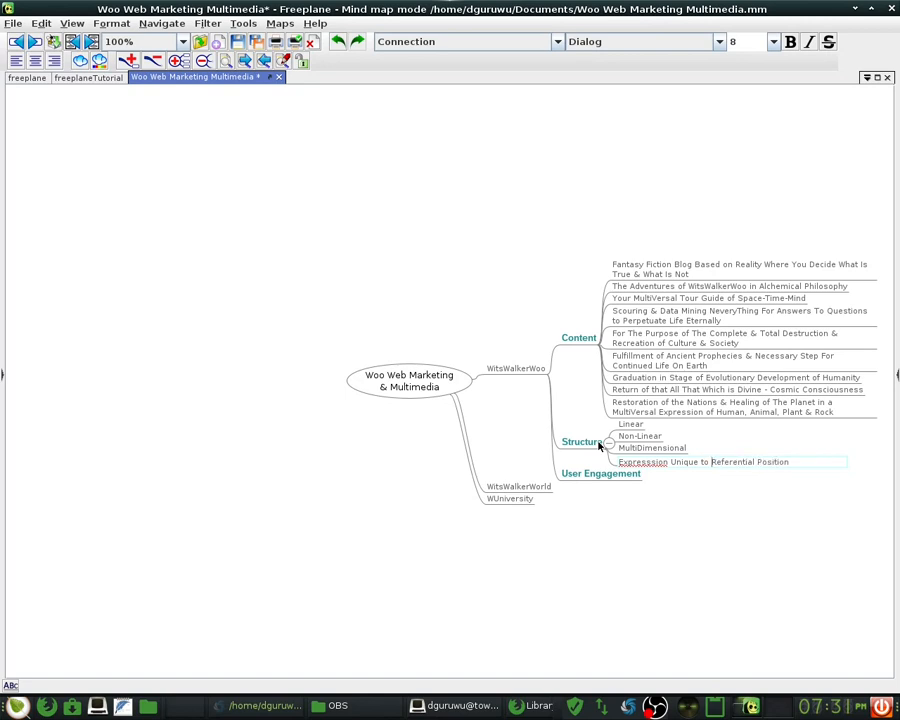
pyautogui.press('End')
pyautogui.write('in STM')
pyautogui.press('Return')
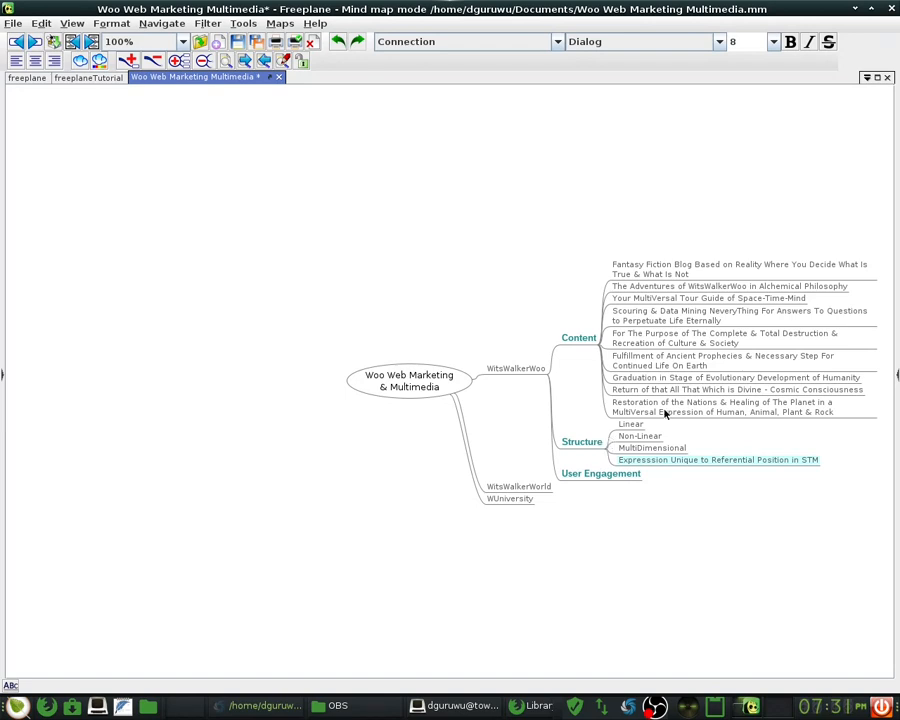
# - Begin appending the '- Has Beginning' description to the Linear node
pyautogui.moveTo(635, 425)
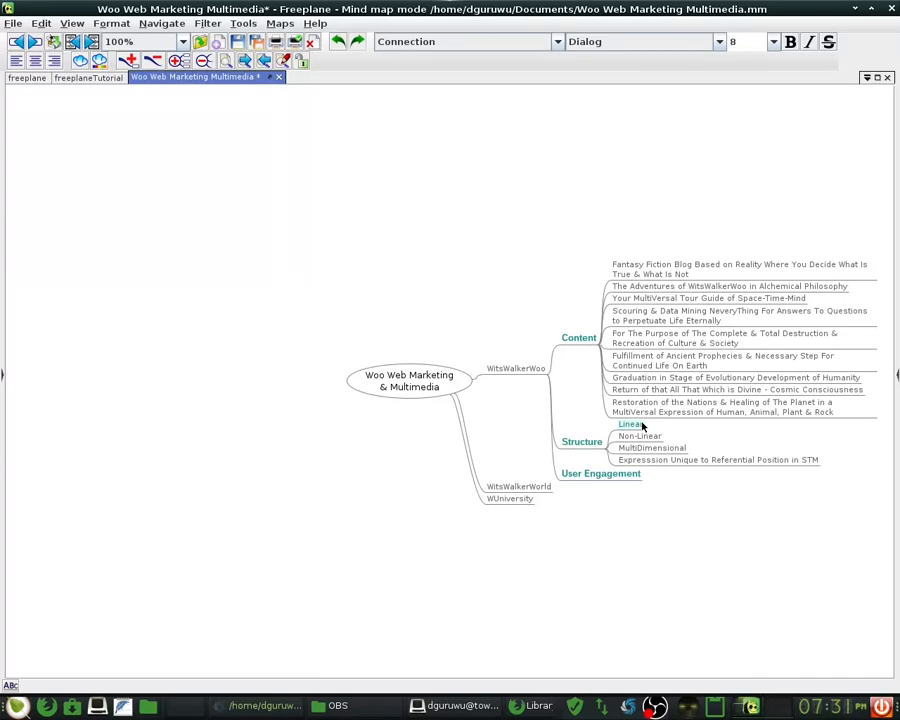
pyautogui.doubleClick(642, 426)
pyautogui.write('- ')
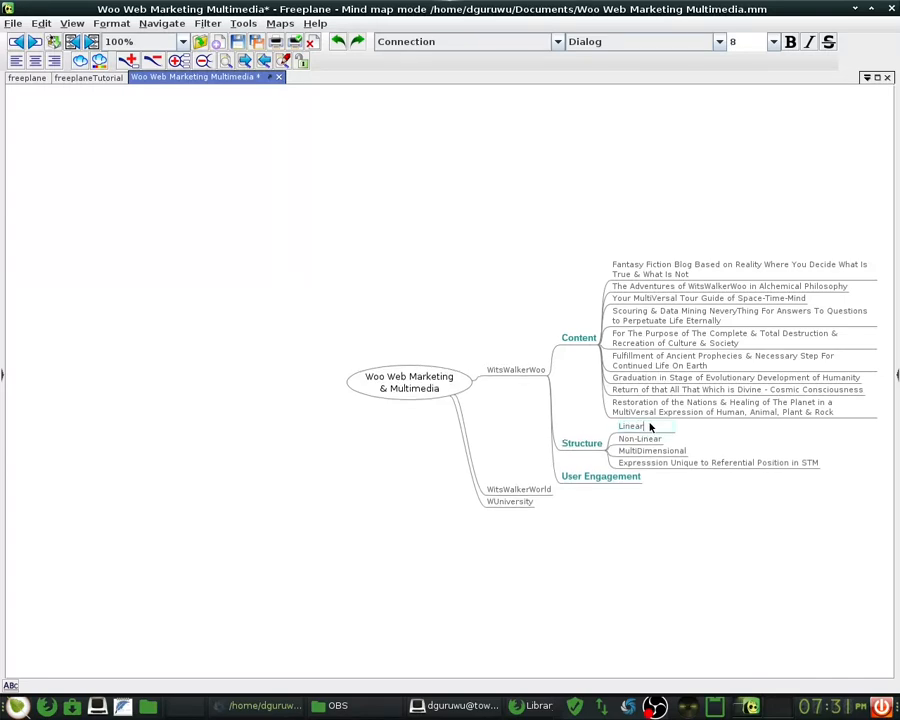
pyautogui.write('Has BEg')
pyautogui.press('BackSpace')
pyautogui.press('BackSpace')
# - Finish the Linear node as 'Linear - Has Beginning and End'
pyautogui.write('g')
pyautogui.press('BackSpace')
pyautogui.write('eginning and End')
pyautogui.press('Return')
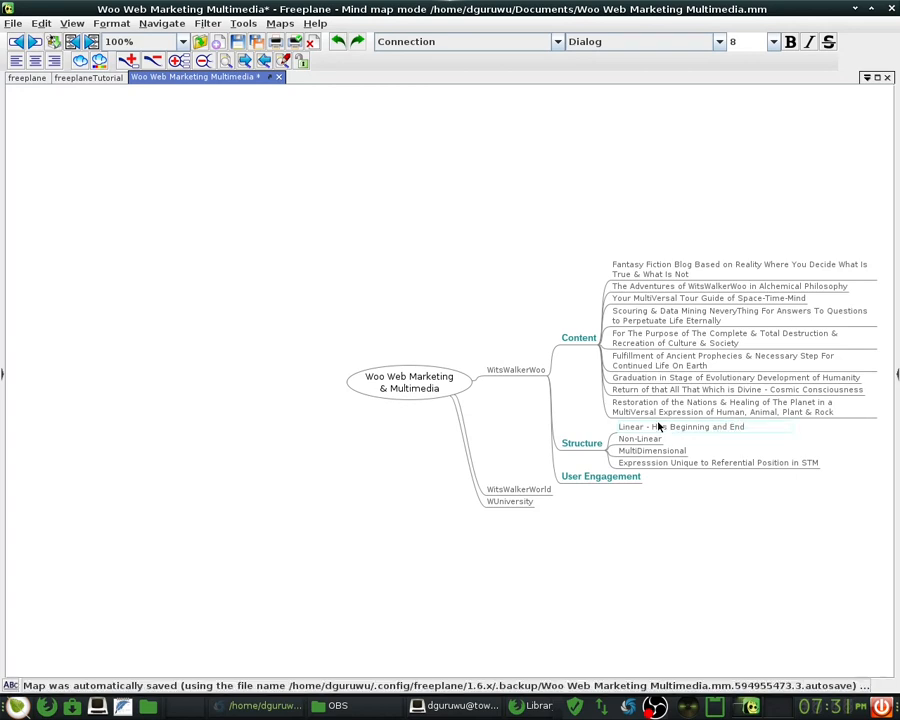
# - Extend Non-Linear to 'Non-Linear - Ability to Travel & Move Freely in Time'
pyautogui.press('Down')
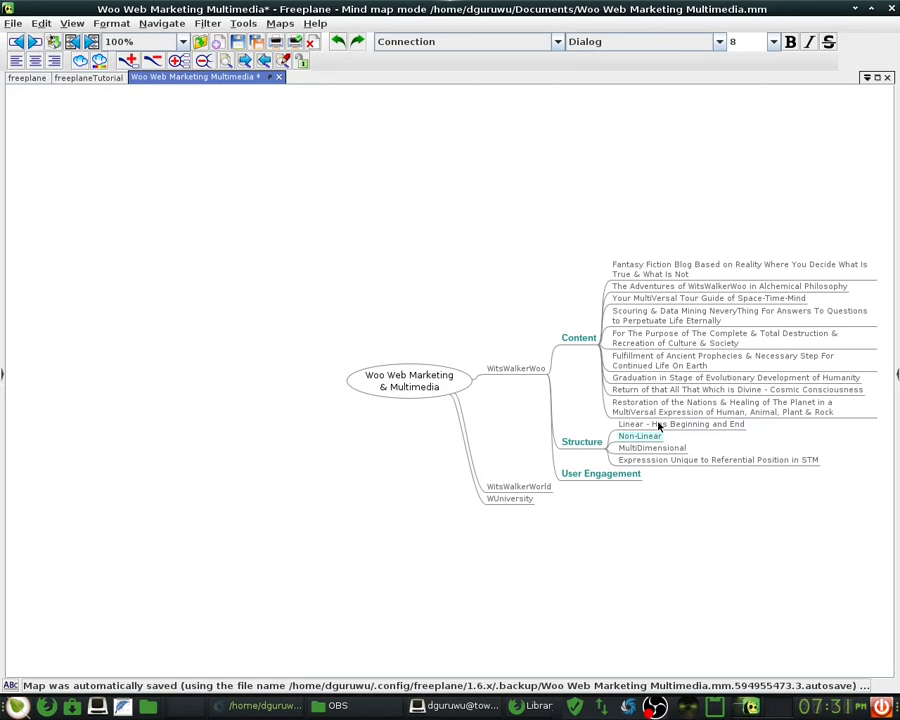
pyautogui.press('Return')
pyautogui.press('Escape')
pyautogui.doubleClick(645, 440)
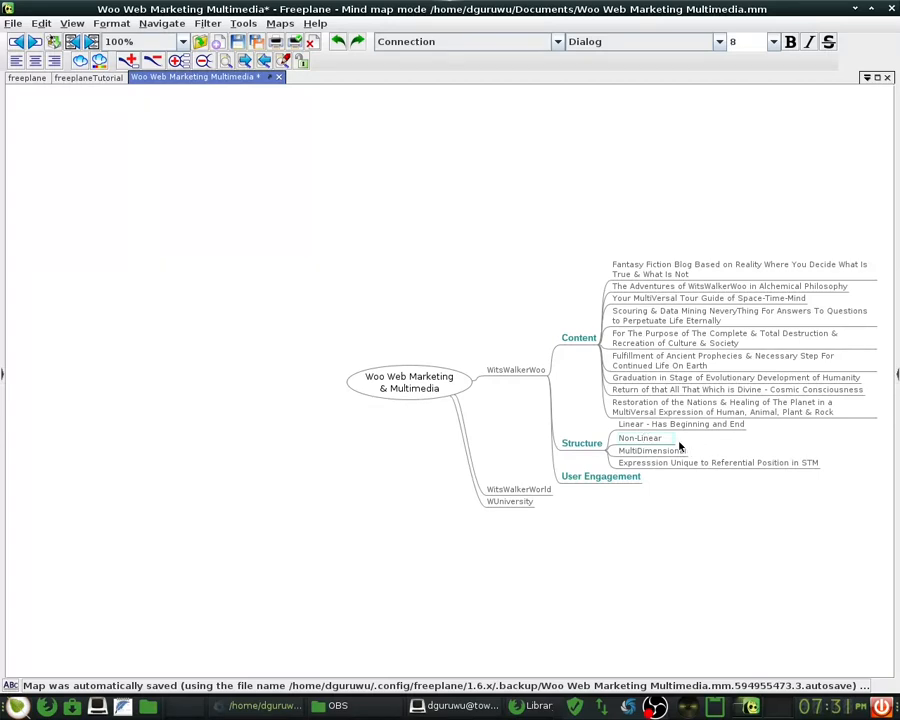
pyautogui.press('Return')
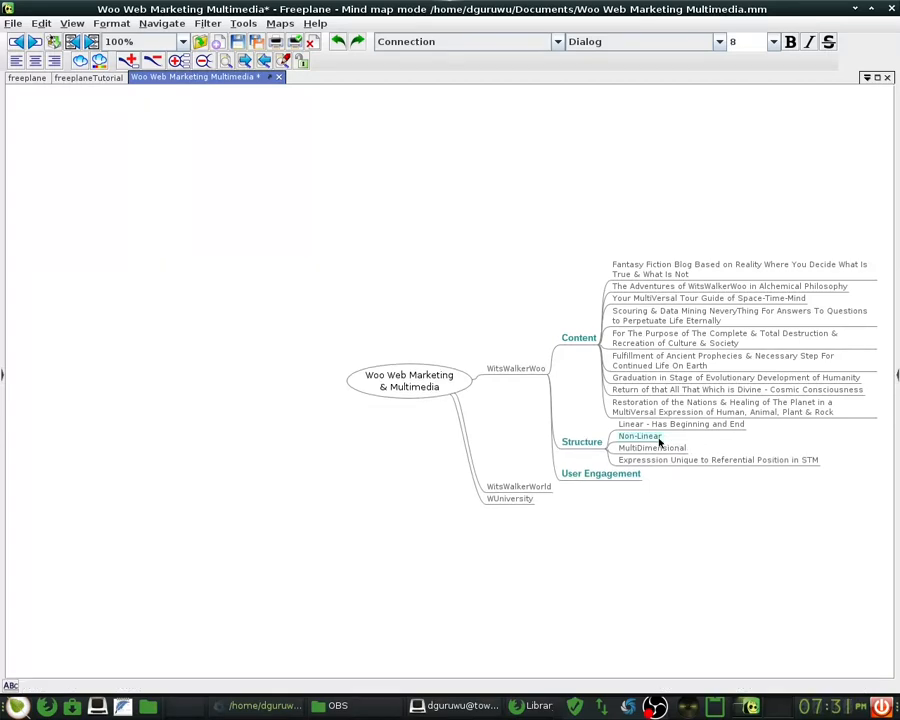
pyautogui.doubleClick(640, 438)
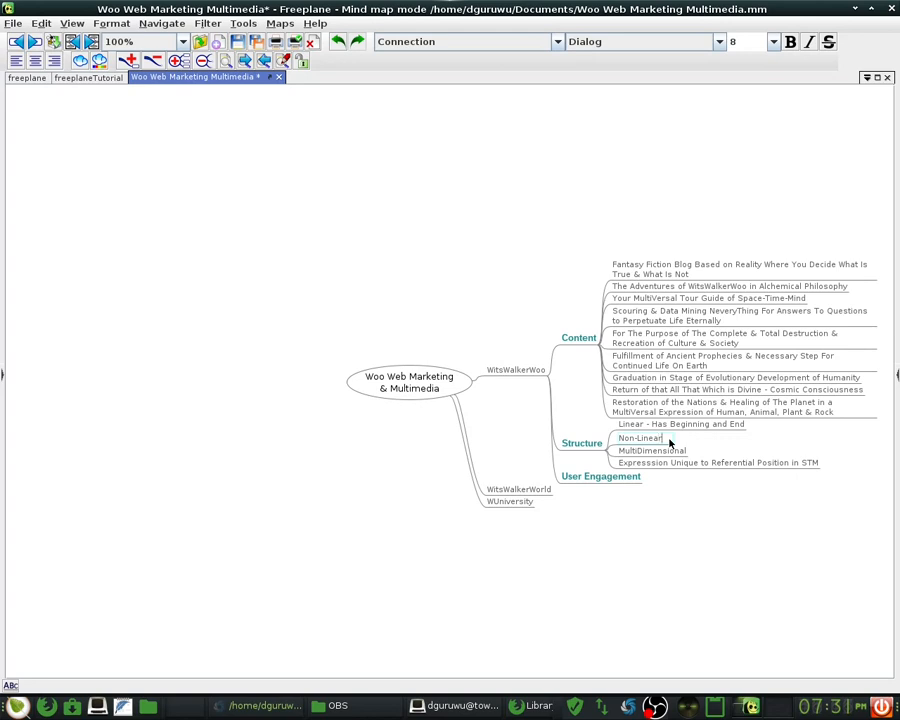
pyautogui.write('-')
pyautogui.write('Ability to ')
pyautogui.write('Try')
pyautogui.write('vel &')
pyautogui.write(' Move')
pyautogui.write(' Freely in ')
pyautogui.write('Time')
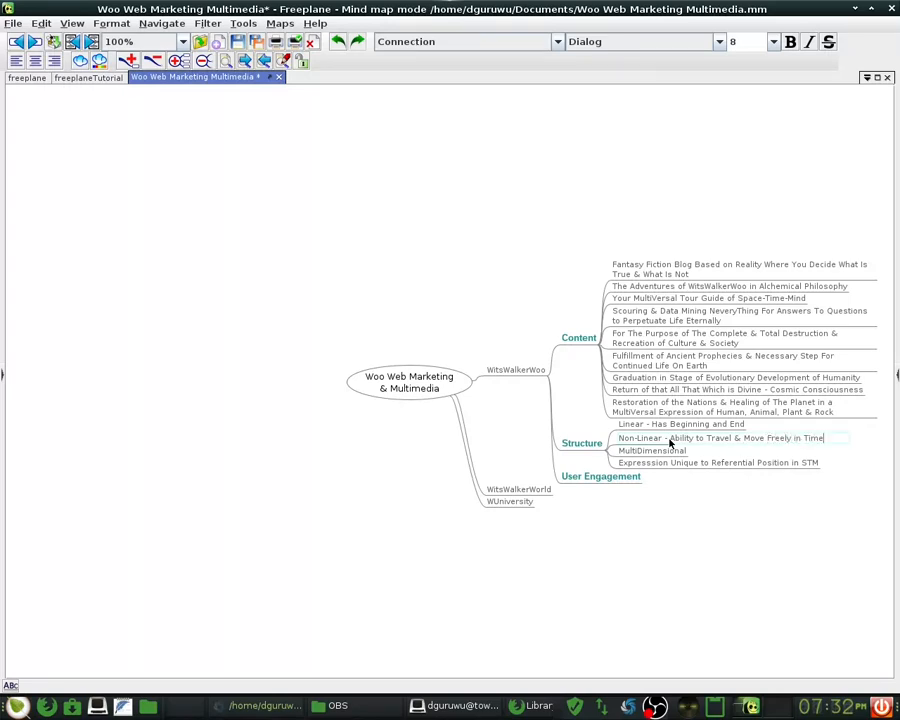
pyautogui.press('Return')
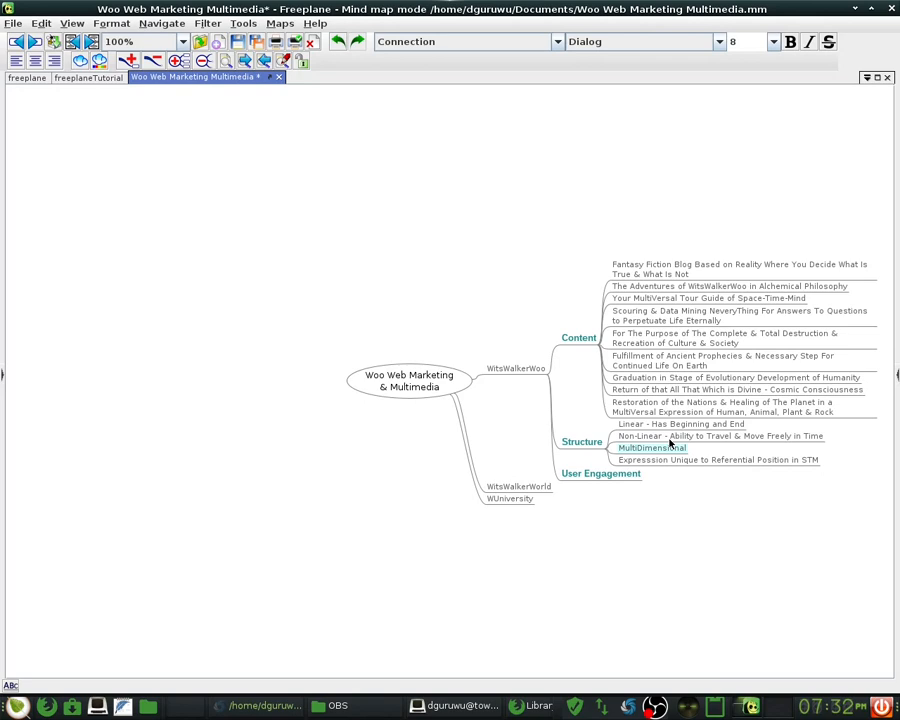
# - Append '- Exists in multiple dimensions, domains, and densities' to the MultiDimensional node
pyautogui.press('Return')
pyautogui.press('Escape')
pyautogui.press('F2')
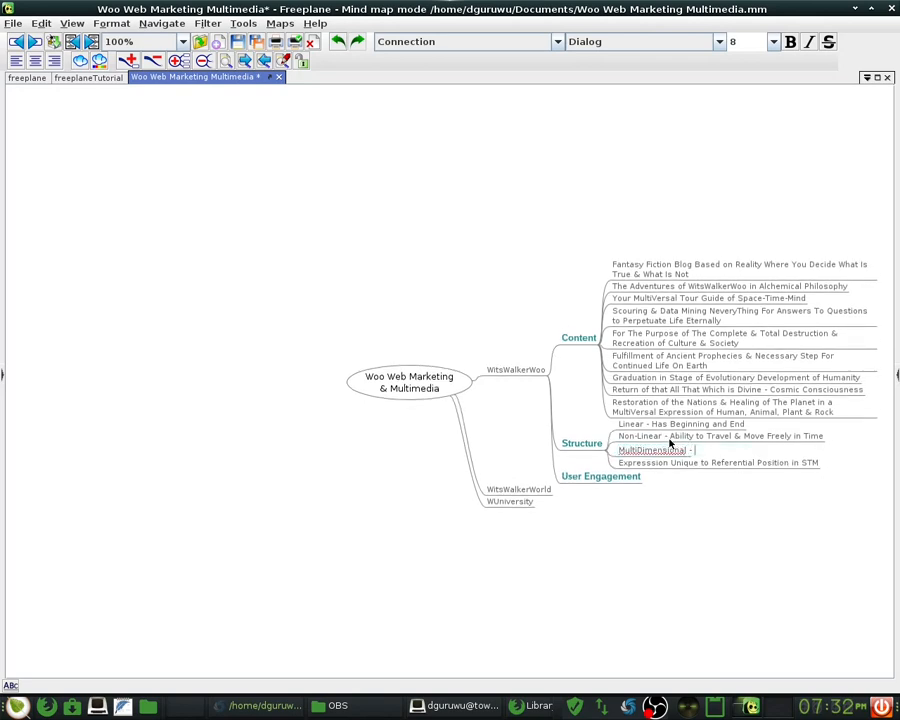
pyautogui.write('- Exists in multiple dimes')
pyautogui.press('BackSpace')
pyautogui.write('nsiona')
pyautogui.press('BackSpace')
pyautogui.write('s, ')
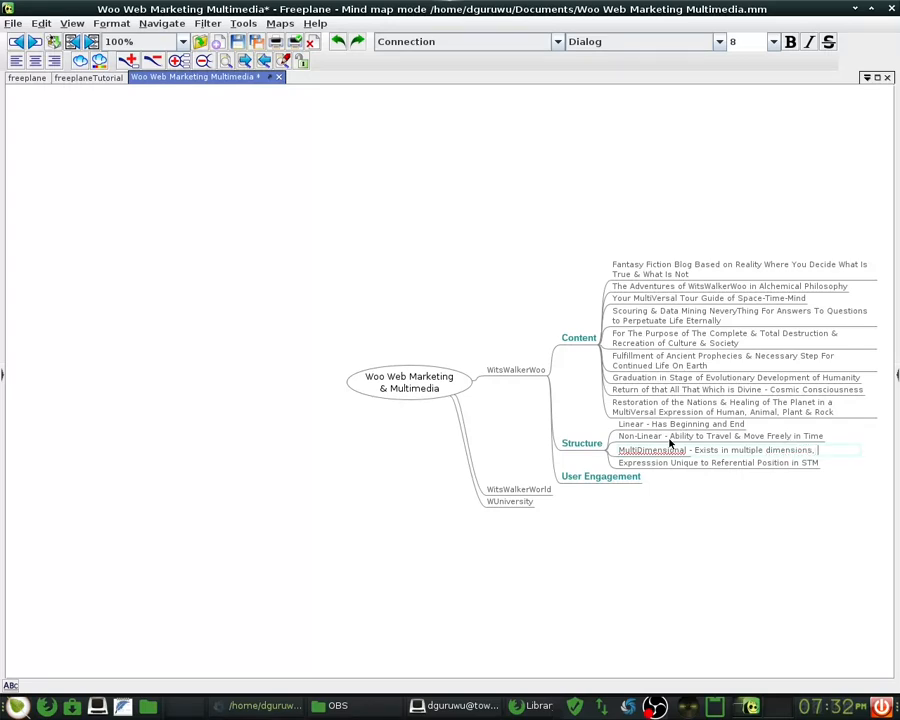
pyautogui.write('domains, and densities')
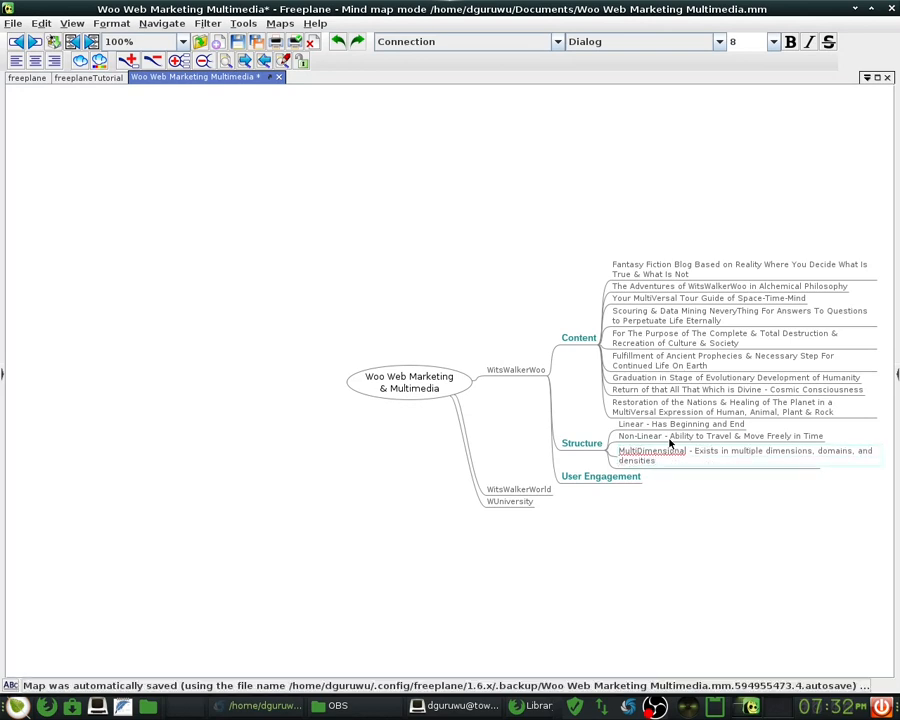
pyautogui.press('Return')
# - Reword the fourth Structure node to 'Unique Expresssion to Referential Position in STM', then select User Engagement
pyautogui.press('Down')
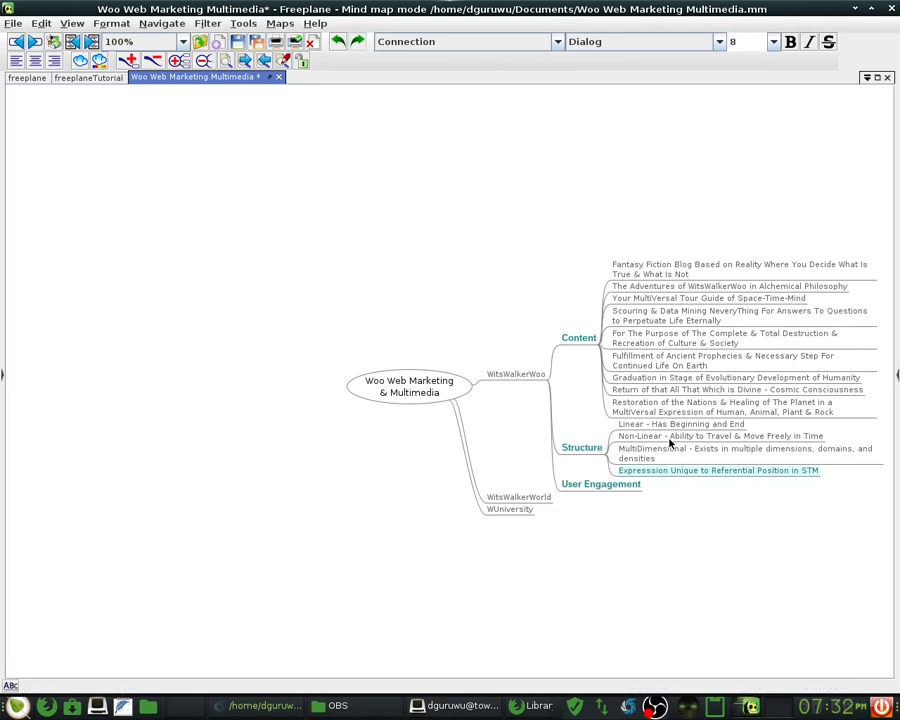
pyautogui.press('Return')
pyautogui.press('Escape')
pyautogui.doubleClick(628, 473)
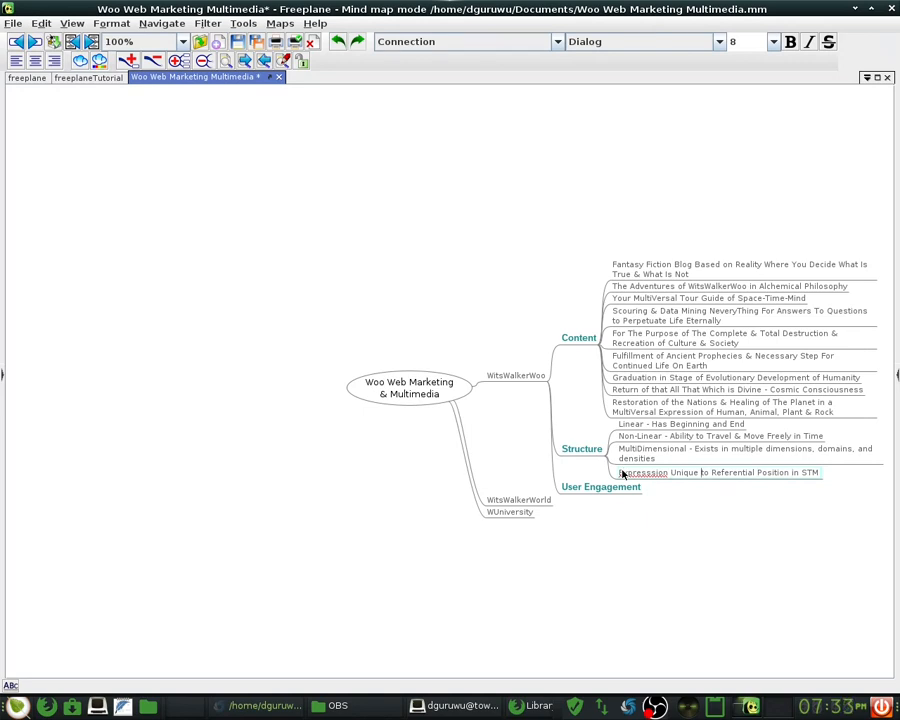
pyautogui.hotkey('ctrl', 'shift', 'Left')
pyautogui.press('BackSpace')
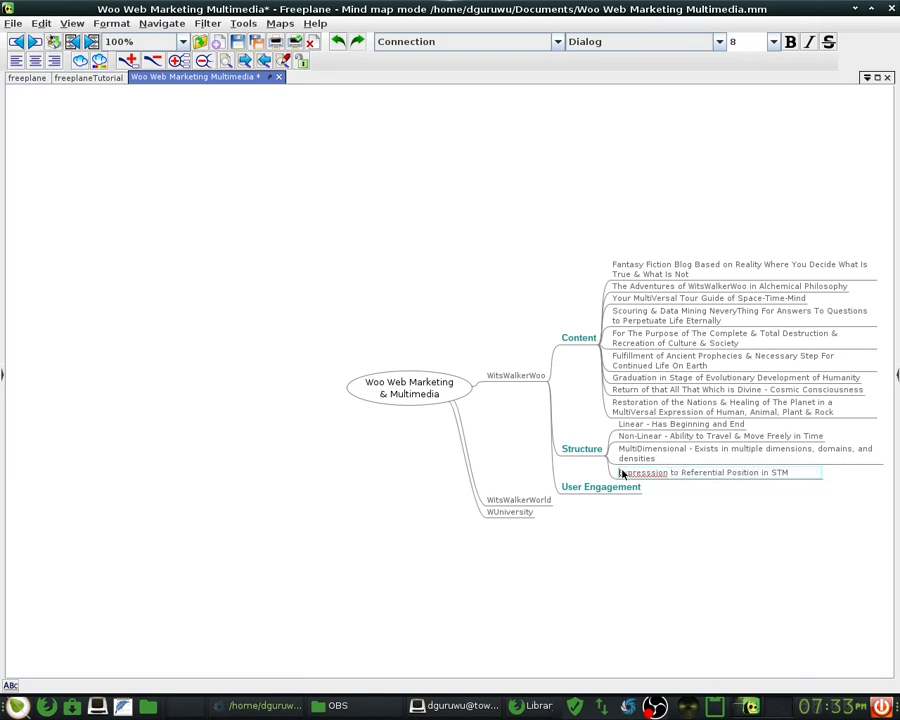
pyautogui.hotkey('ctrl', 'z')
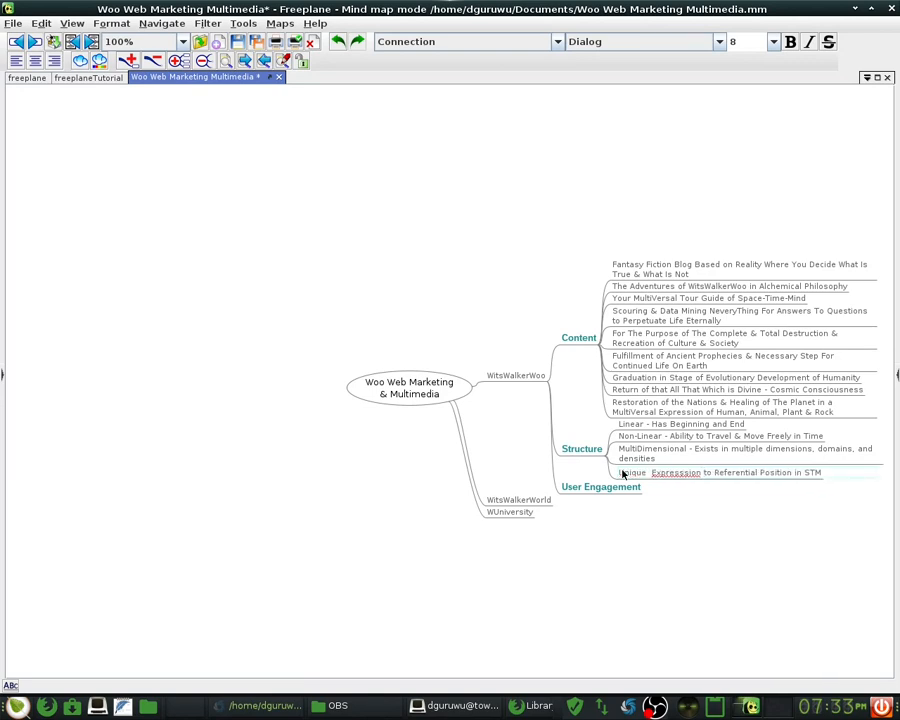
pyautogui.press('Return')
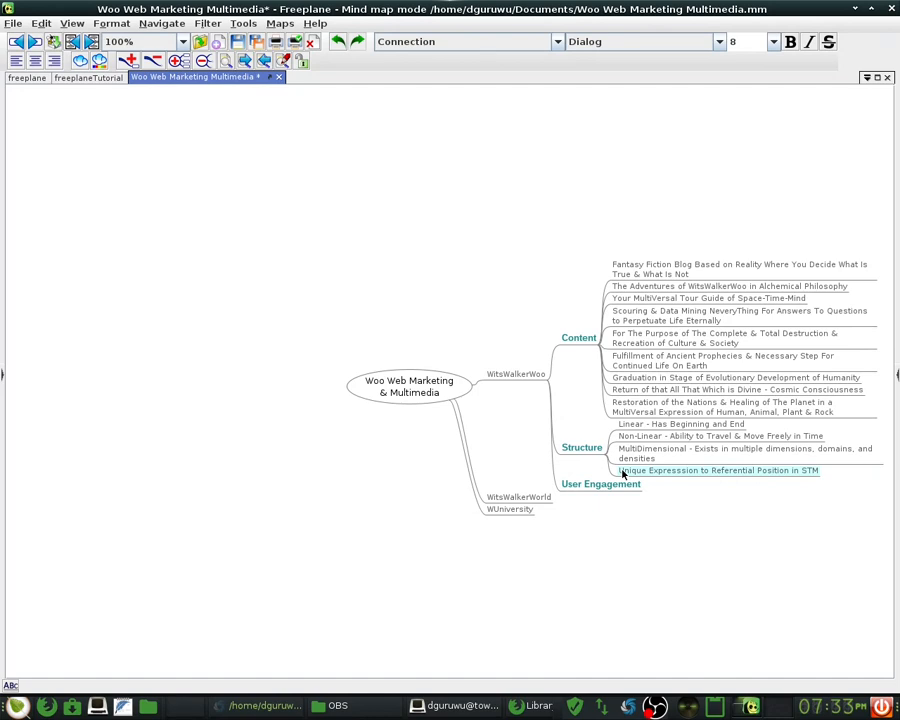
pyautogui.click(600, 486)
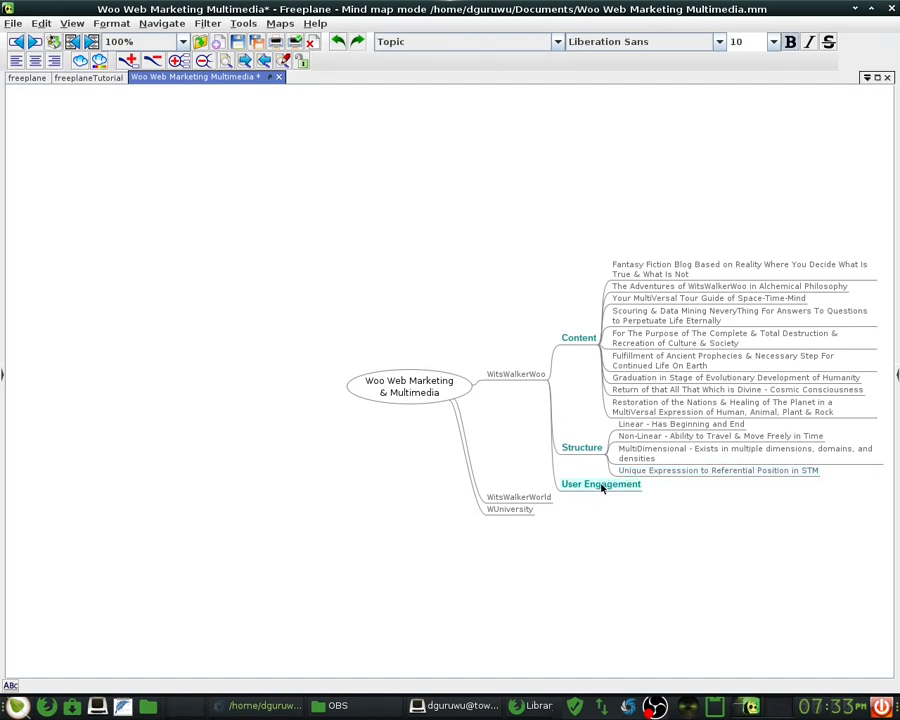
# - Add 'Content Contribution' and 'Contracts & Consent' as children of User Engagement
pyautogui.doubleClick(601, 485)
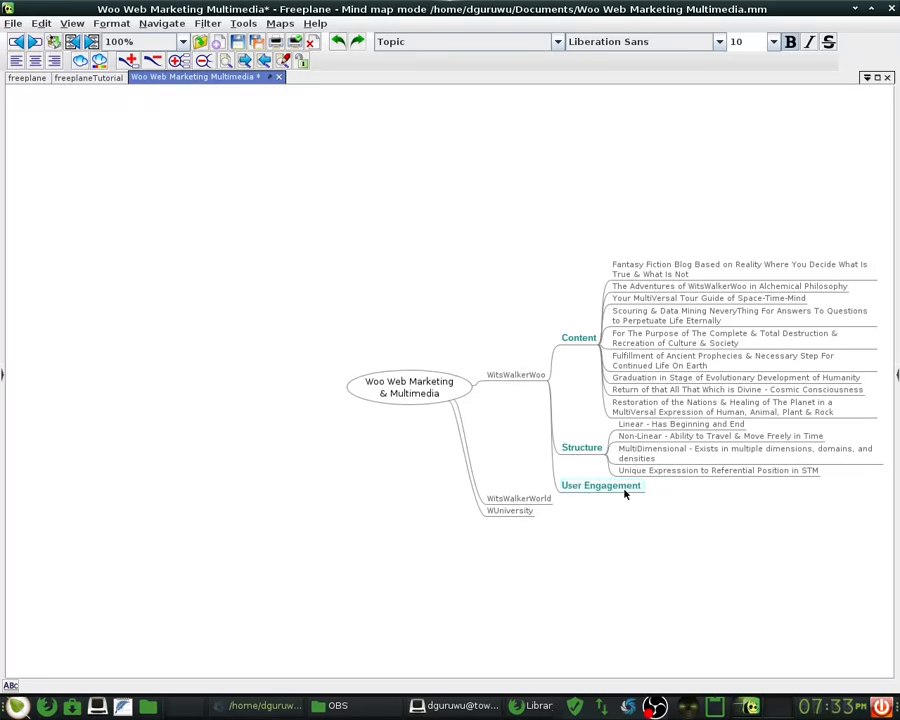
pyautogui.press('Return')
pyautogui.press('Return')
pyautogui.press('Escape')
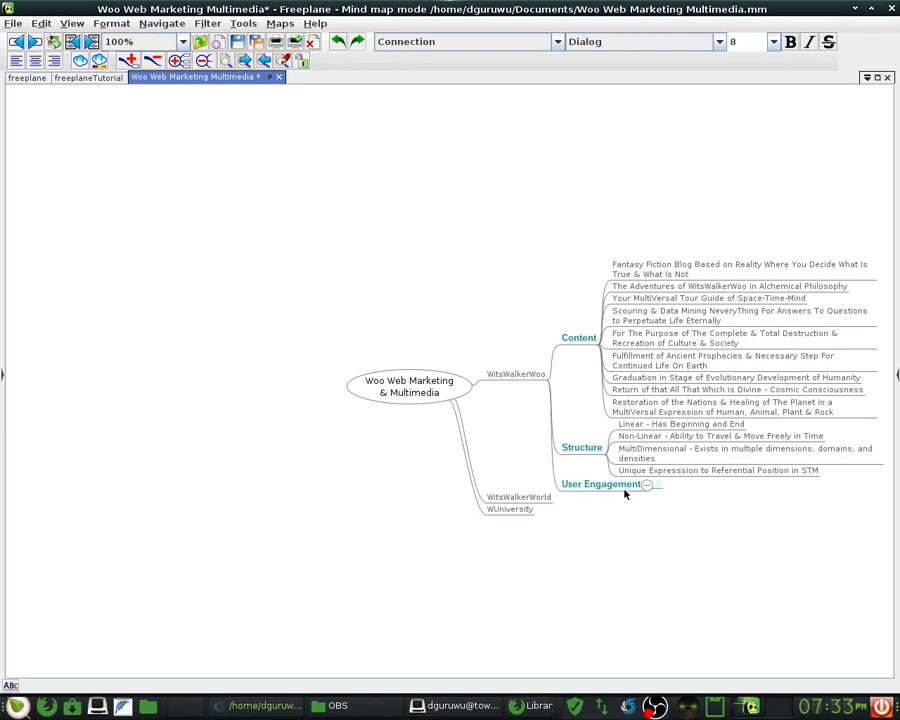
pyautogui.write('Content Contribution')
pyautogui.press('Return')
pyautogui.write('C')
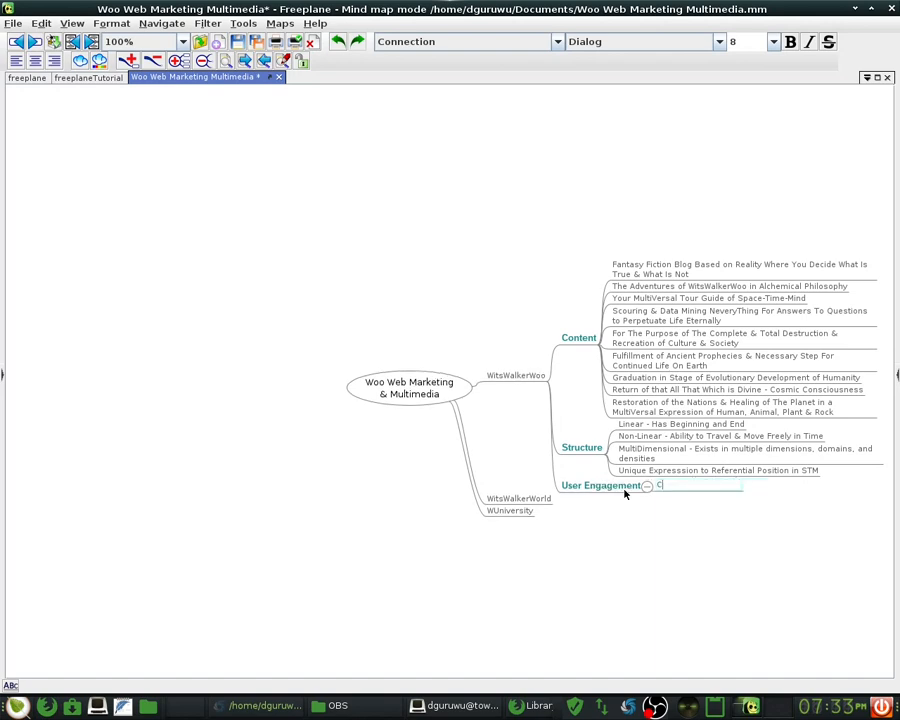
pyautogui.press('Escape')
pyautogui.press('Return')
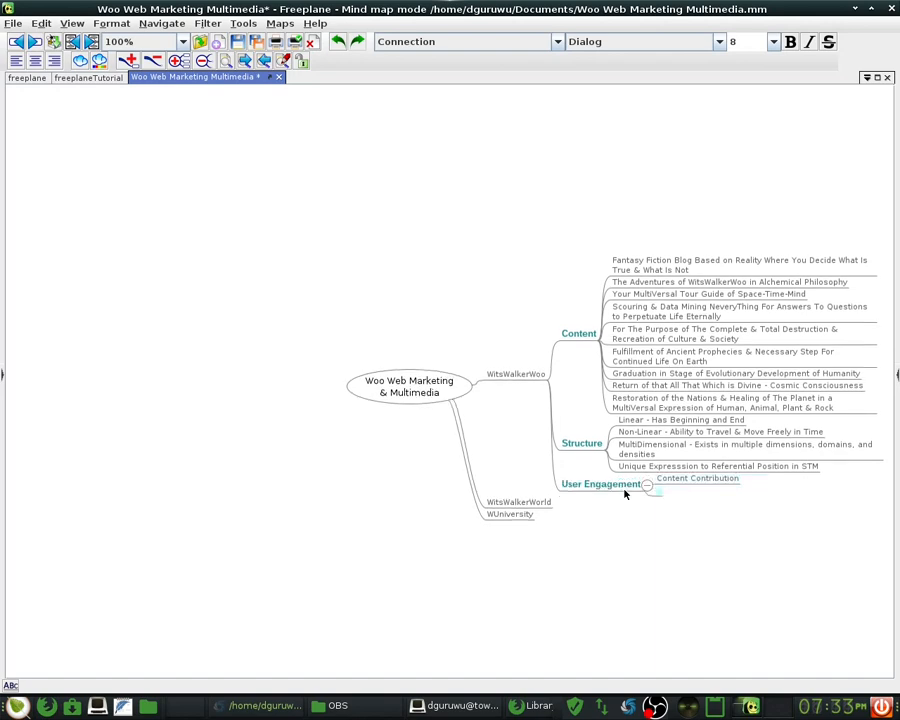
pyautogui.write('Contracts & Consent')
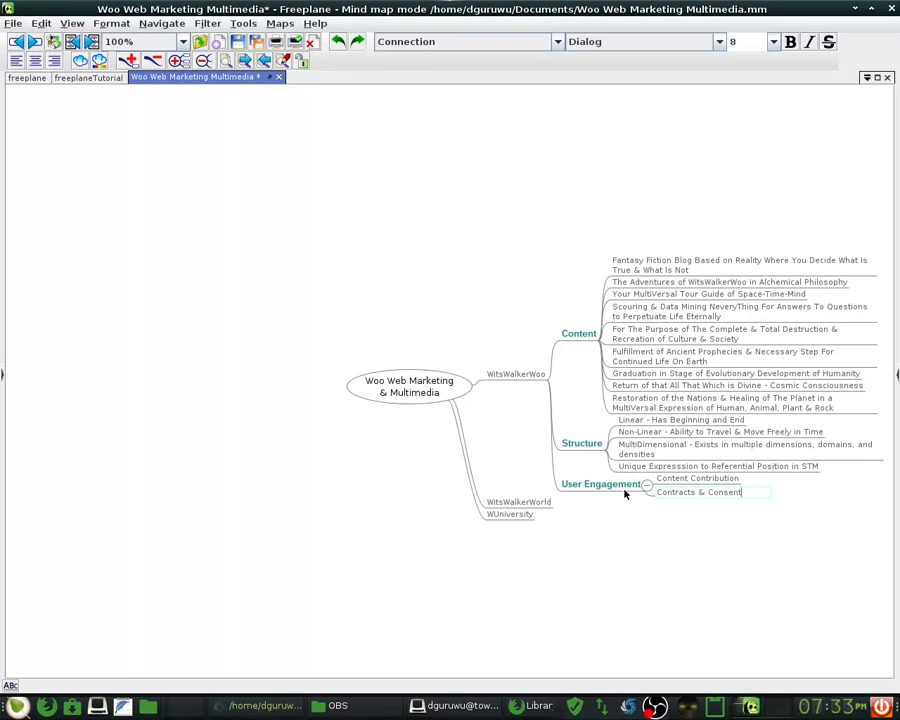
pyautogui.press('Return')
pyautogui.press('Return')
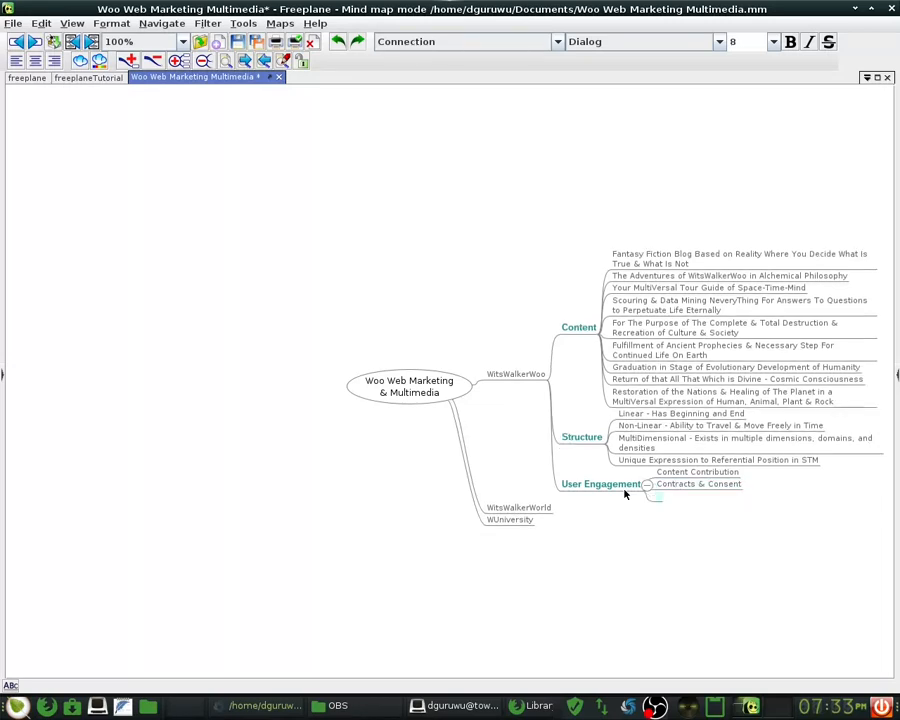
# - Add 'Compensation', then insert 'Learning & Teaching' between Contracts & Consent and Compensation
pyautogui.write('Compensation')
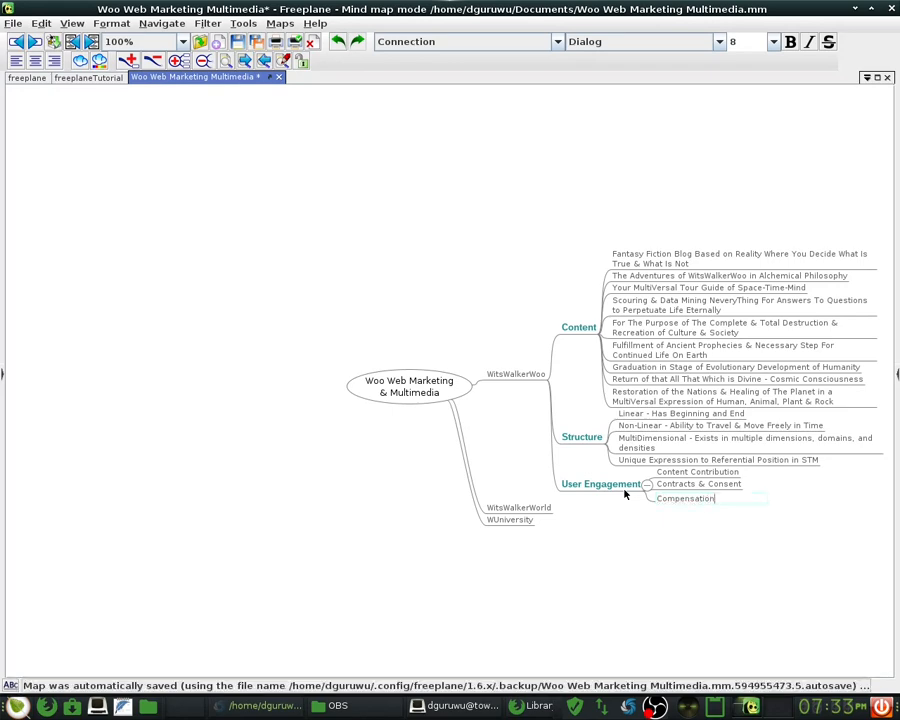
pyautogui.press('Return')
pyautogui.press('Return')
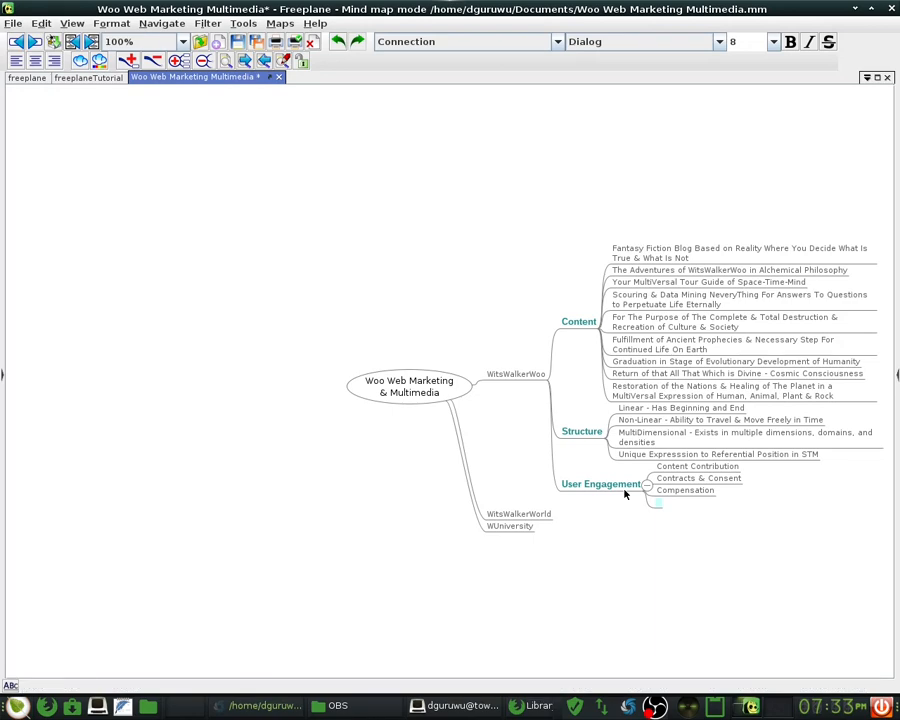
pyautogui.write('Learning &')
pyautogui.press('Escape')
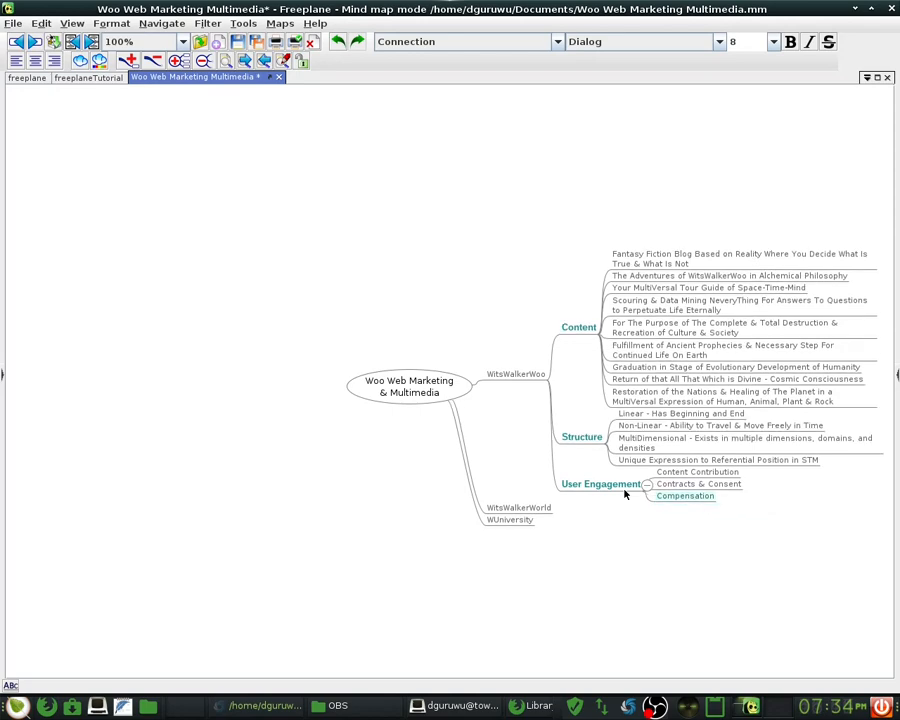
pyautogui.press('Return')
pyautogui.press('Escape')
pyautogui.press('Up')
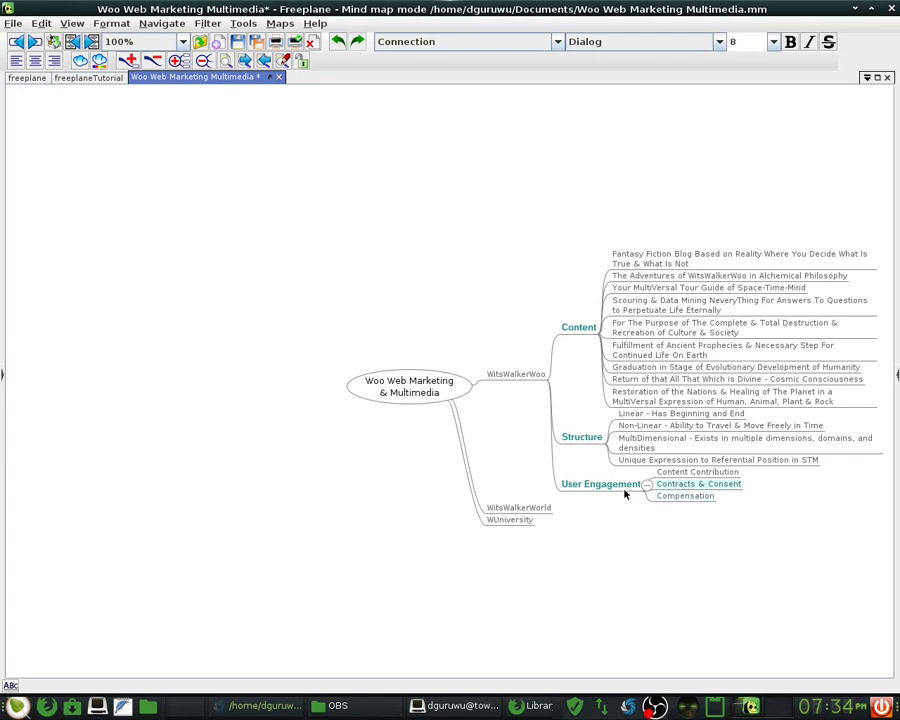
pyautogui.press('Return')
pyautogui.write('Learn')
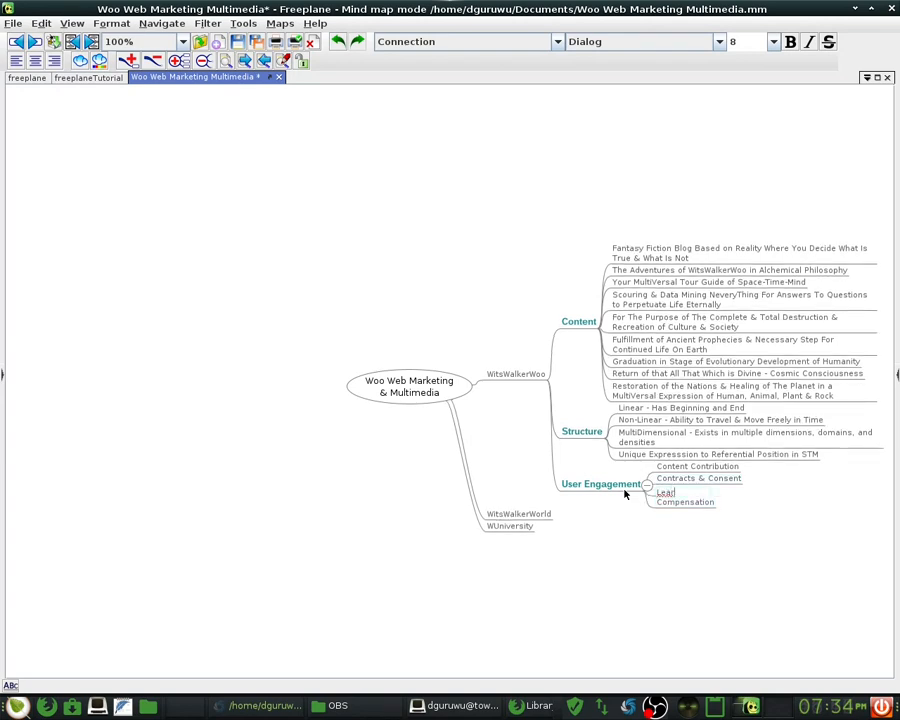
pyautogui.write('ing & Teaching')
pyautogui.press('Return')
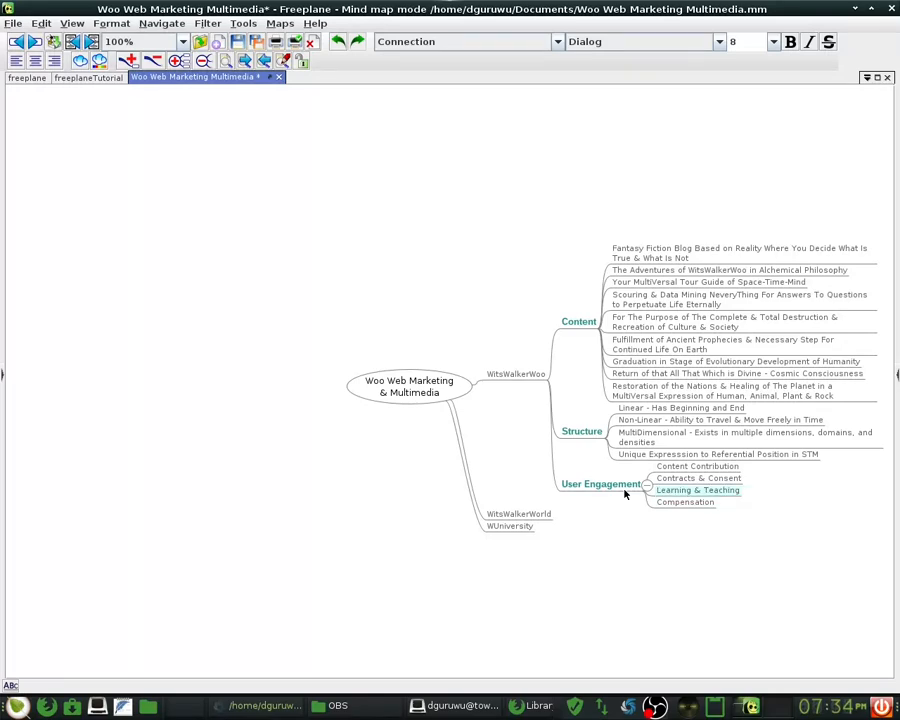
pyautogui.press('Down')
# - Add 'Intended Hopes & Expectations' and 'Feedback Mechanism' below Compensation
pyautogui.press('Return')
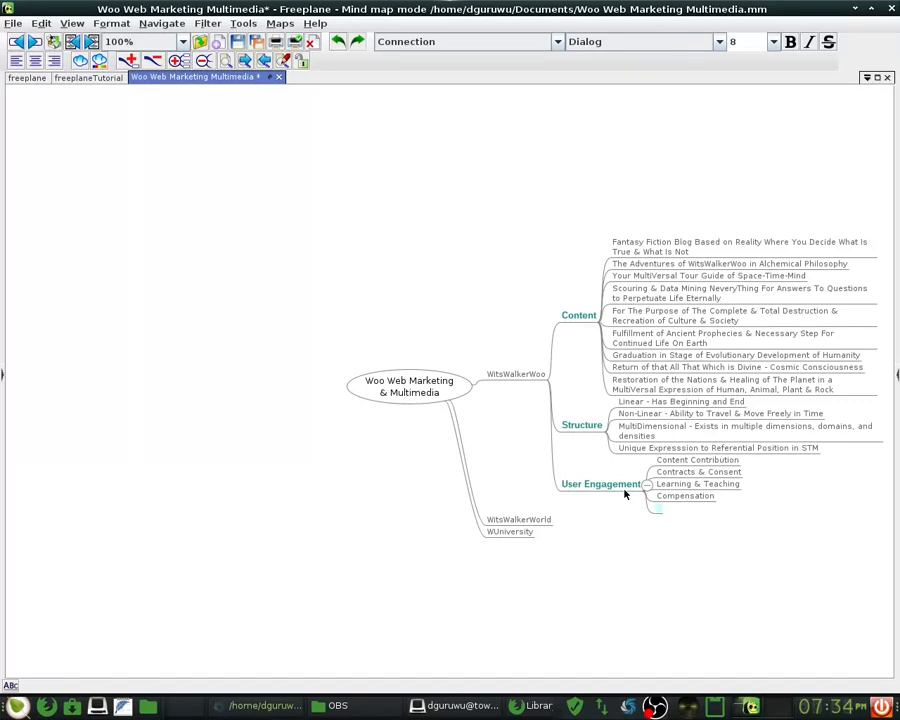
pyautogui.write('Intended')
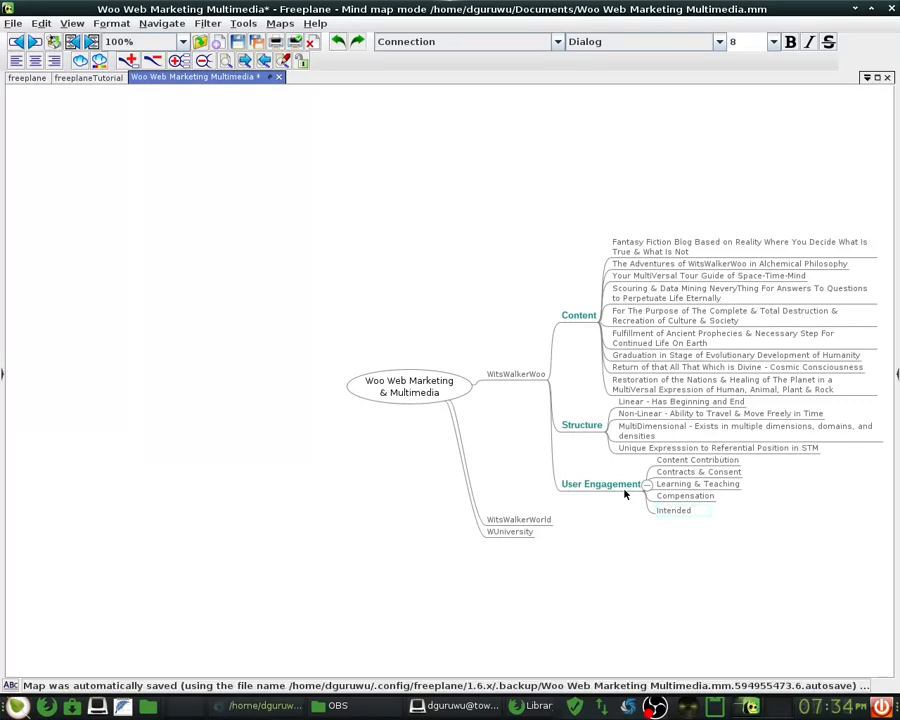
pyautogui.write(' Hopes')
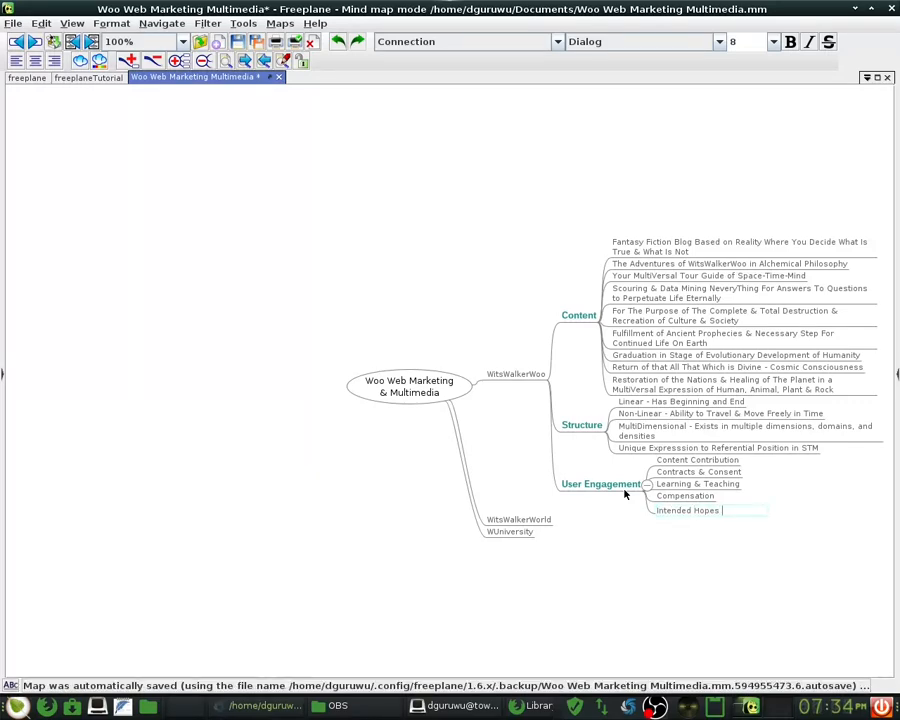
pyautogui.write(' & Expectations')
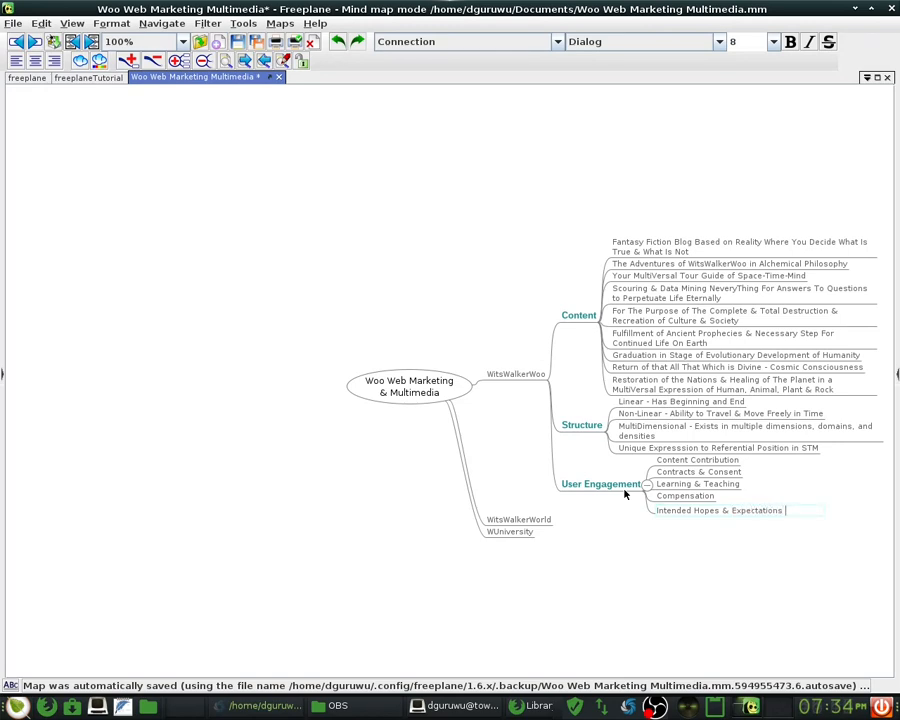
pyautogui.press('Return')
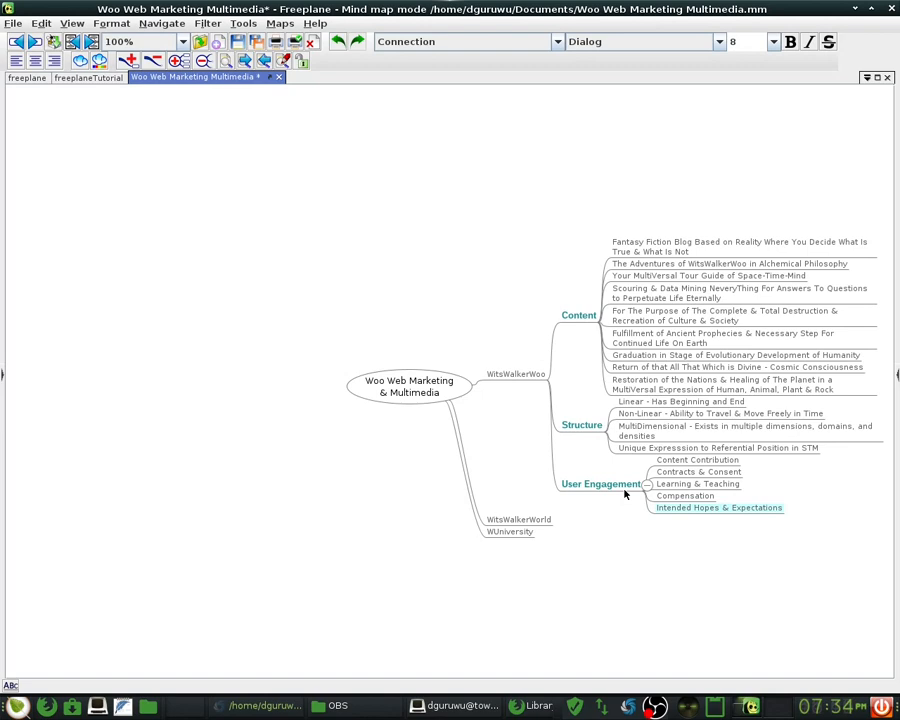
pyautogui.press('Return')
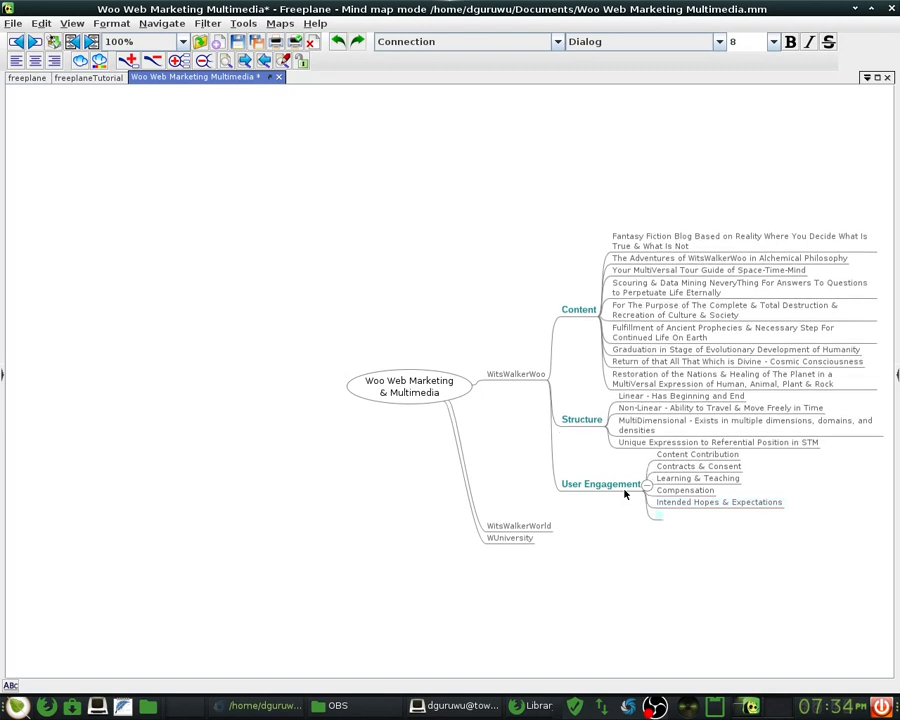
pyautogui.write('Feedback Mechanism')
pyautogui.press('Return')
pyautogui.press('Return')
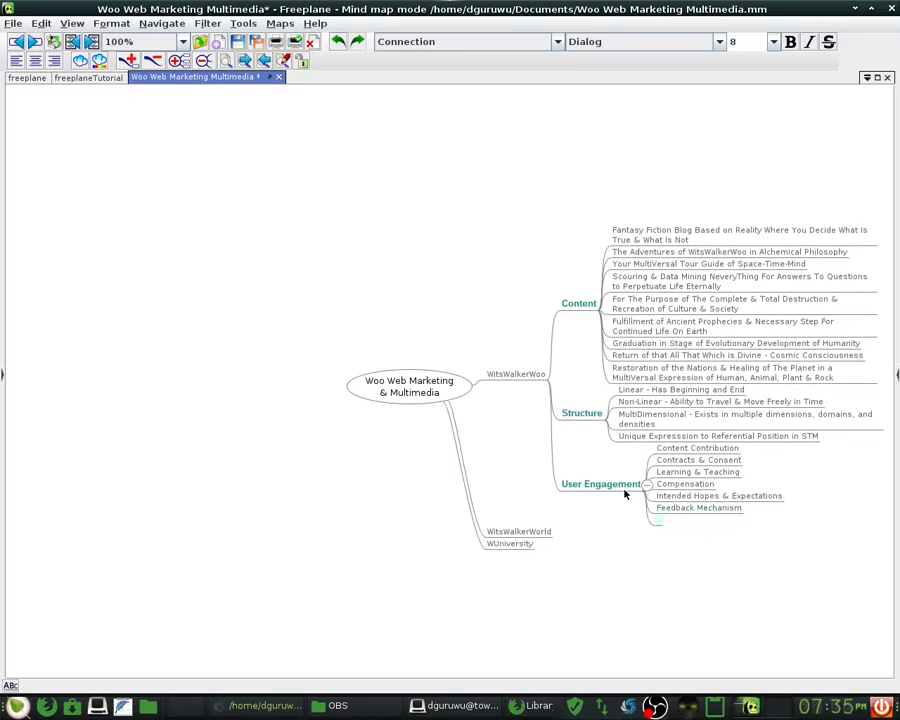
# - Add 'Notifications & Updates' and 'Adminstrative Contact' as further User Engagement children
pyautogui.write('Notifications & Updates')
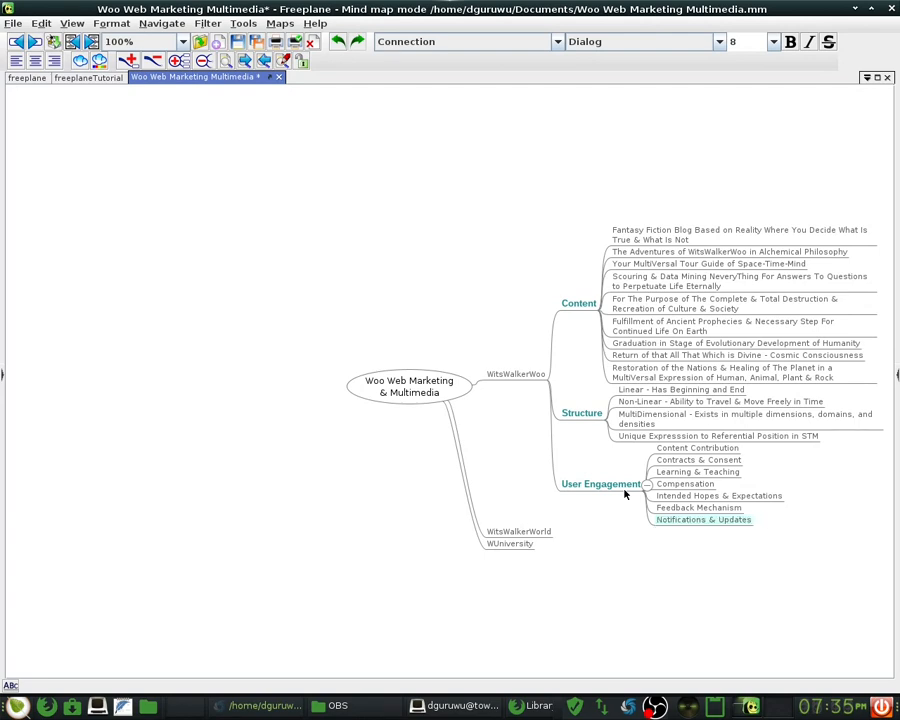
pyautogui.press('Return')
pyautogui.press('Return')
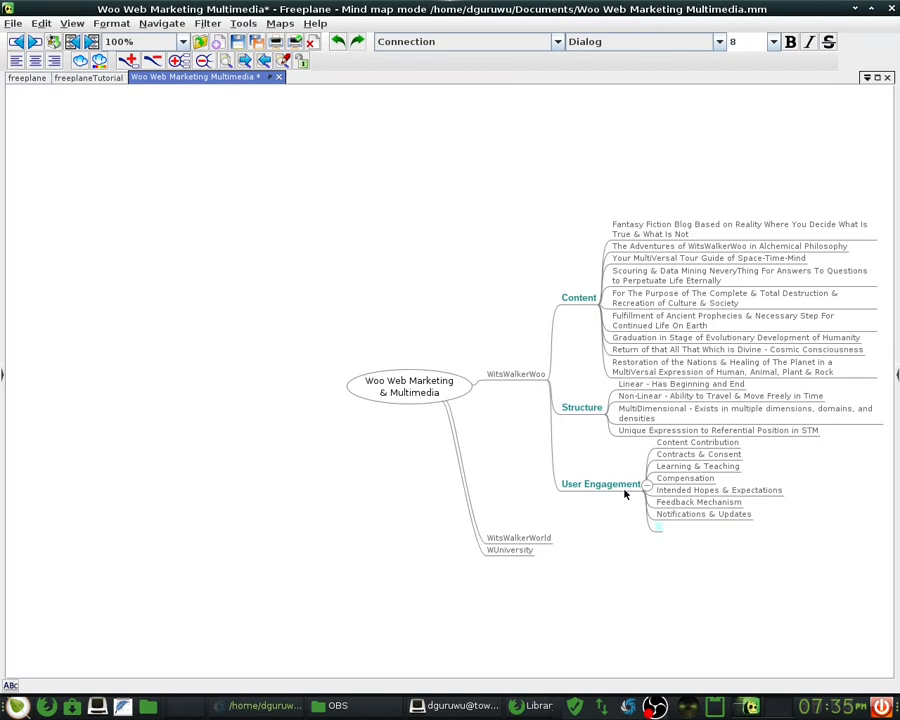
pyautogui.write('Contact')
pyautogui.hotkey('ctrl', 'a')
pyautogui.write('C')
pyautogui.press('BackSpace')
pyautogui.write('Adminstrative Contact')
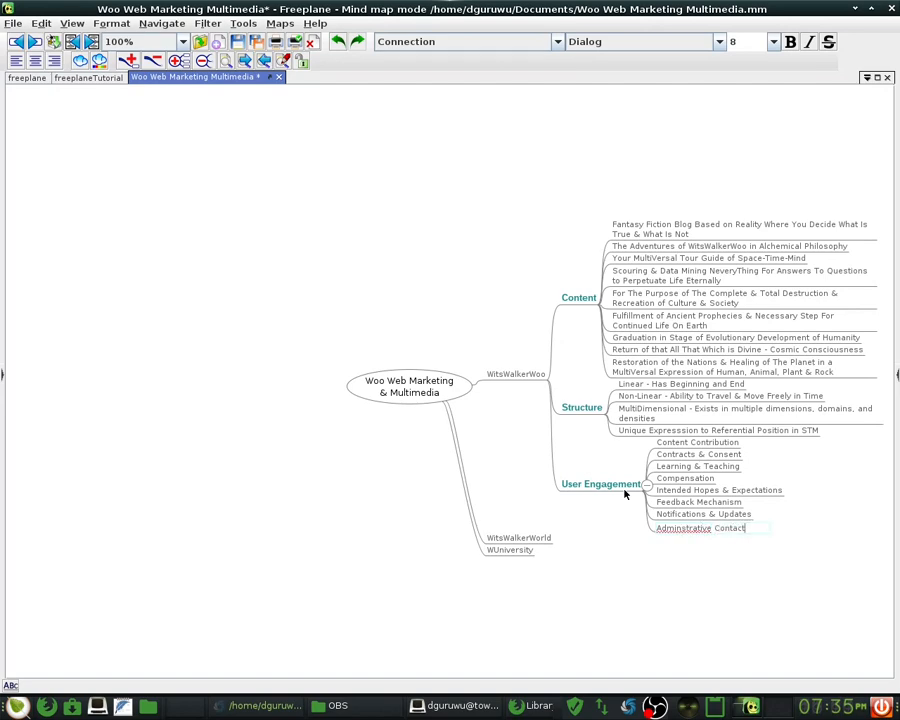
pyautogui.press('Return')
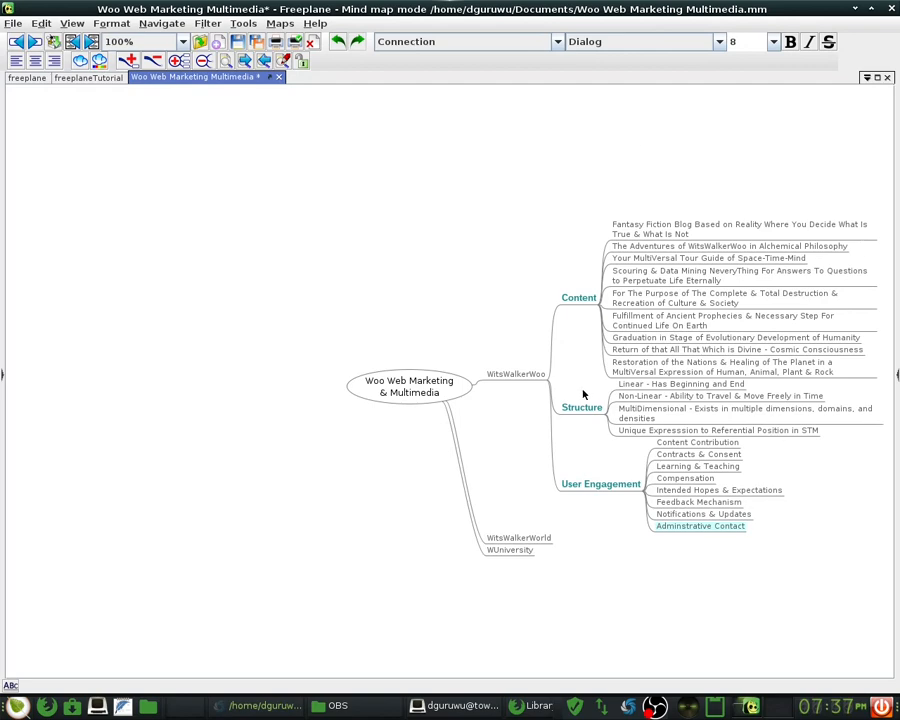
# - Save the Woo Web mind map, then select the Content and WitsWalkerWorld nodes
pyautogui.click(13, 23)
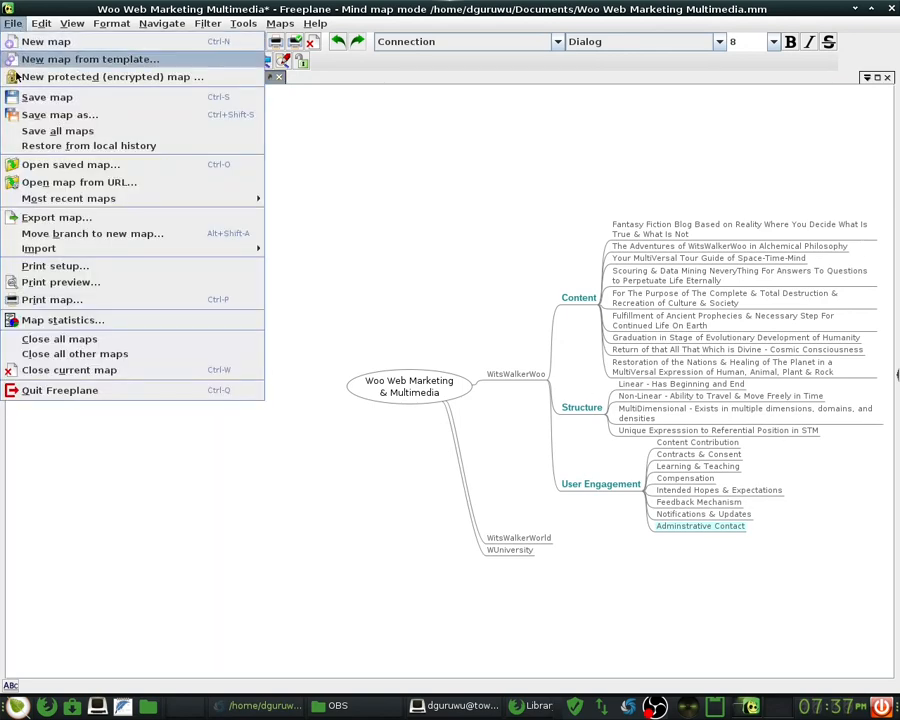
pyautogui.click(53, 101)
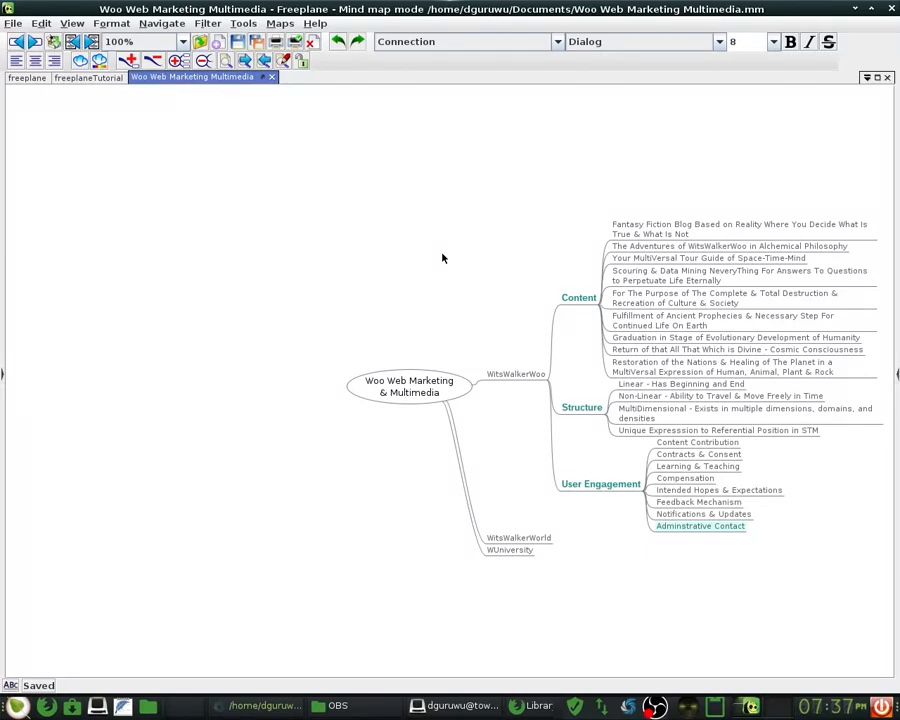
pyautogui.click(556, 300)
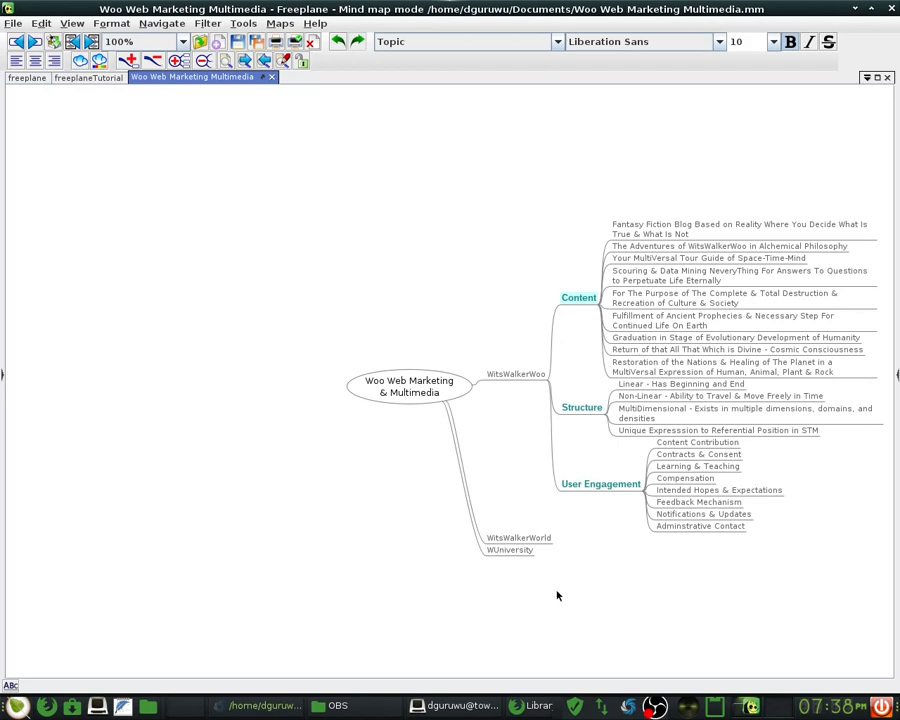
pyautogui.click(540, 540)
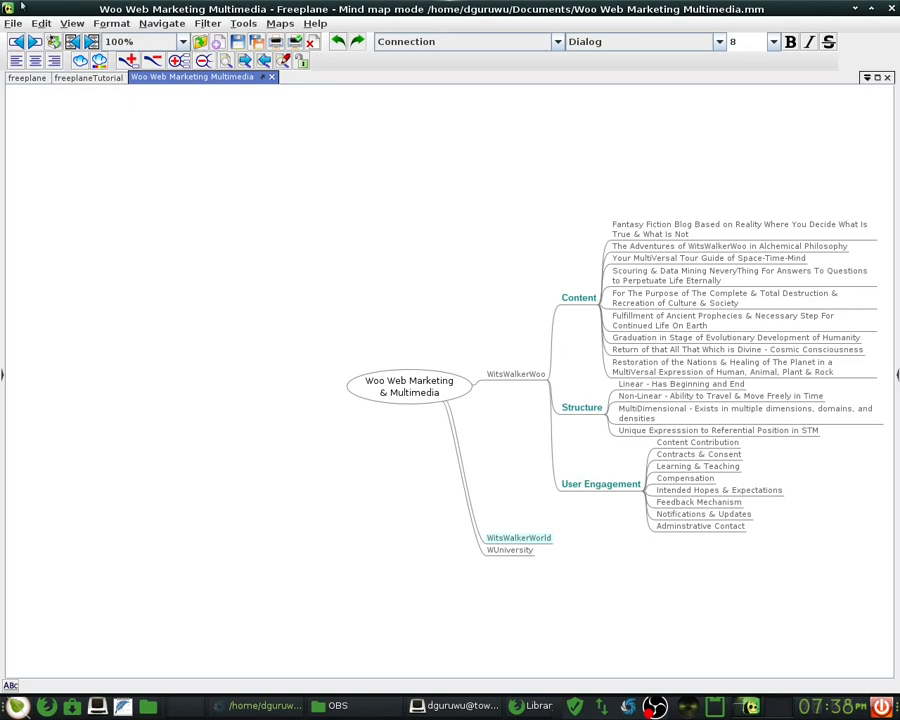
# - Start a map export and choose JPEG image as the file type
pyautogui.click(14, 24)
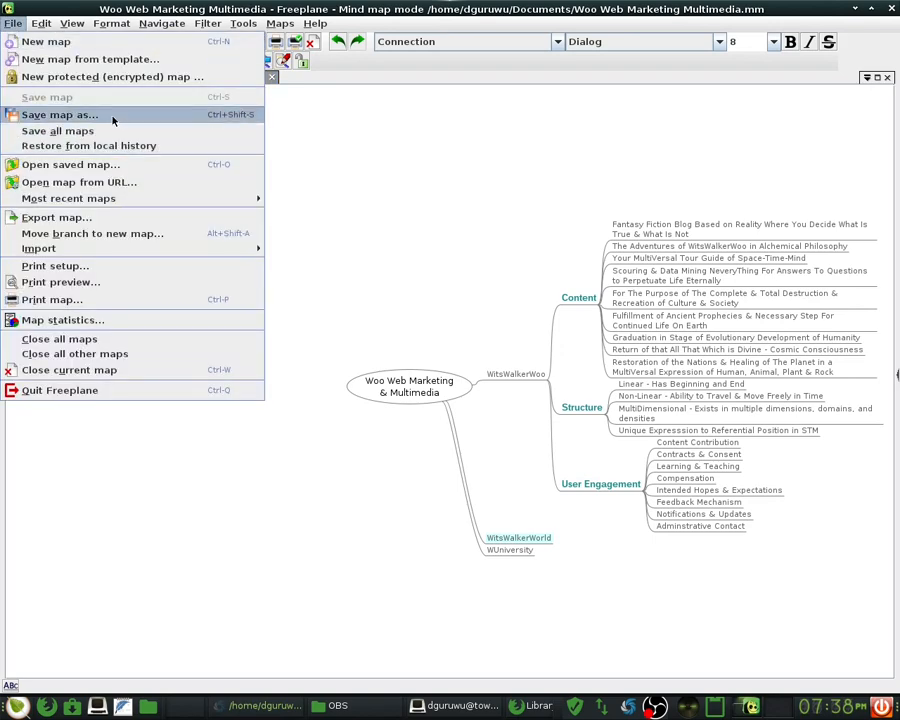
pyautogui.click(458, 205)
pyautogui.click(12, 24)
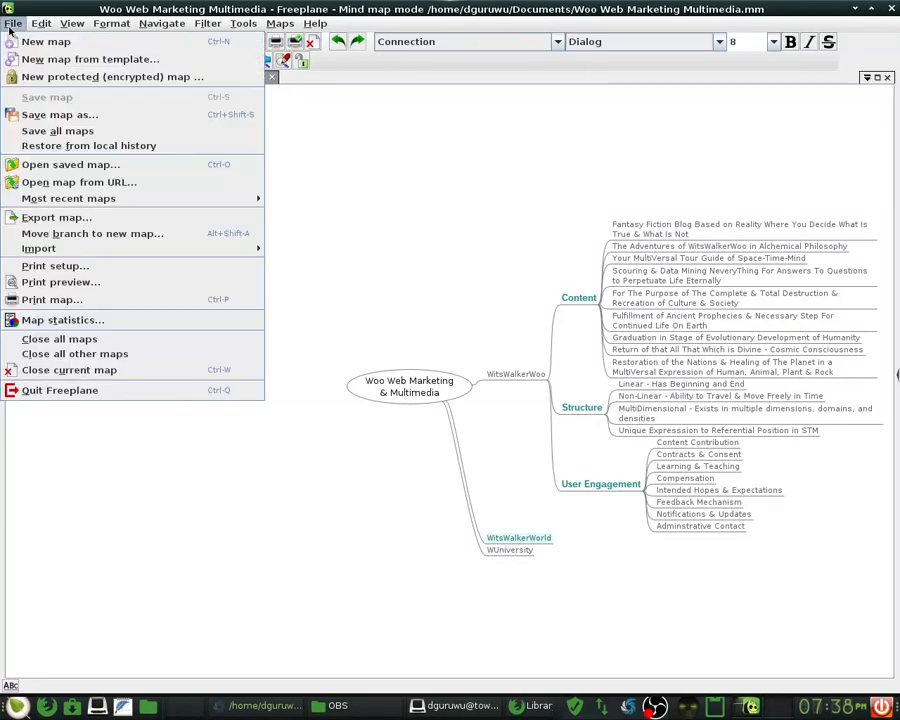
pyautogui.click(173, 224)
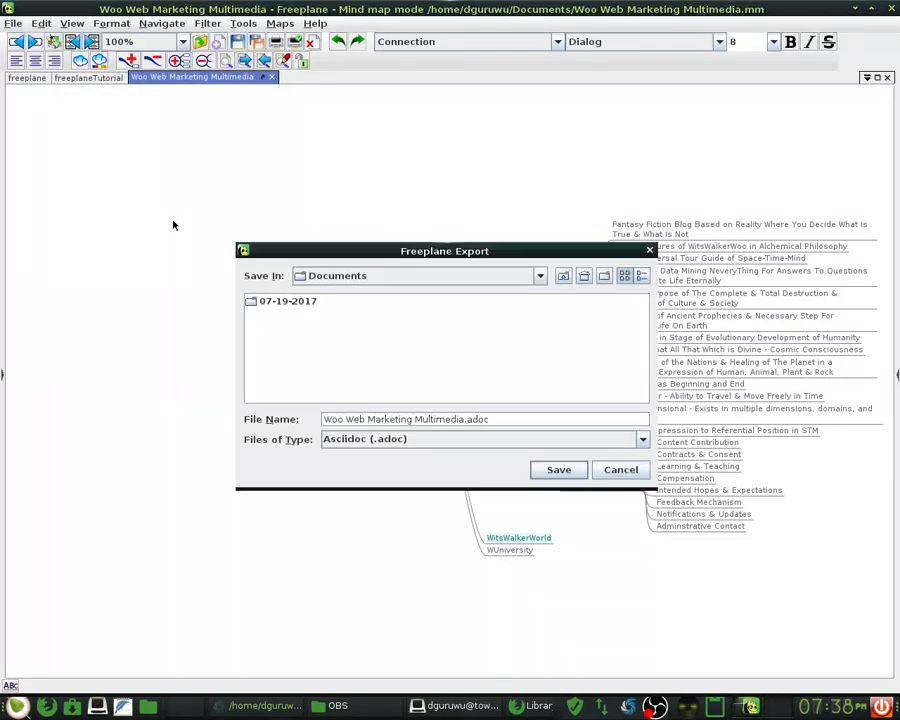
pyautogui.click(494, 438)
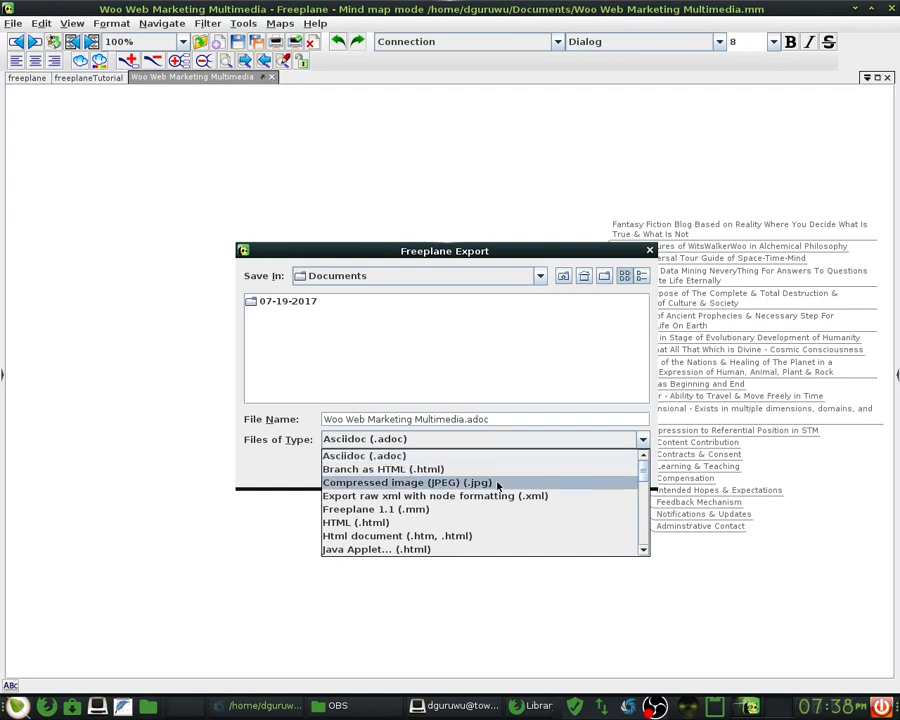
pyautogui.click(497, 483)
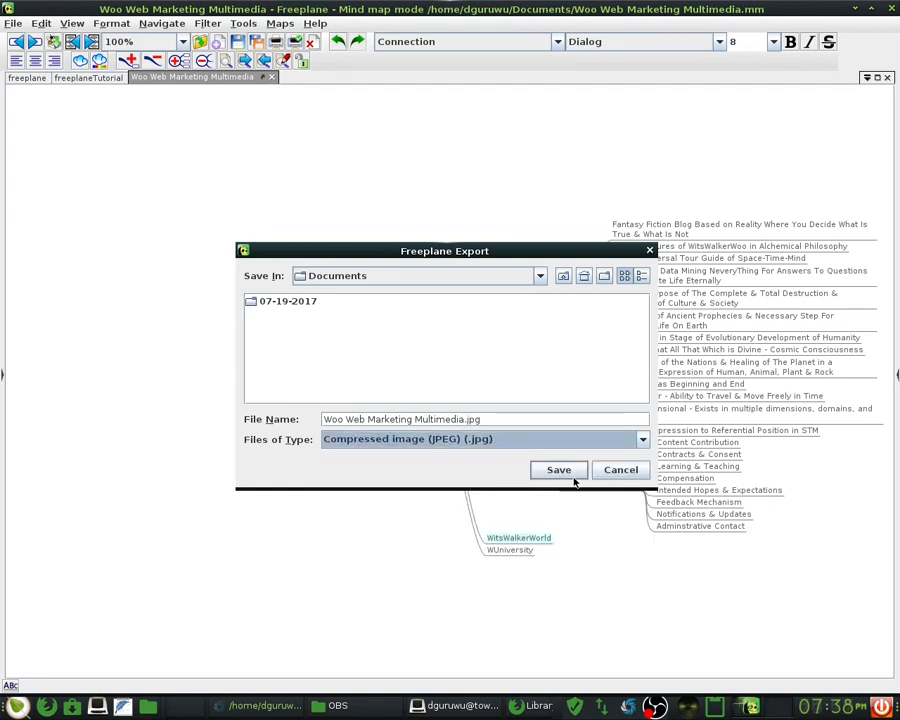
# - Export the JPEG into the Nextcloud folder and select the exception line in the bug report
pyautogui.click(534, 276)
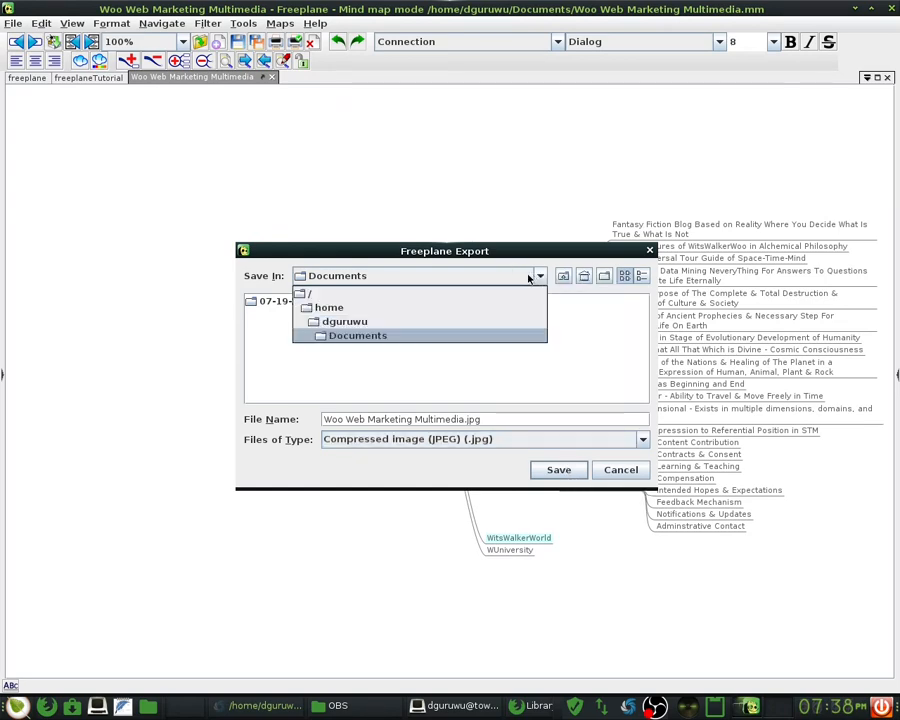
pyautogui.click(478, 321)
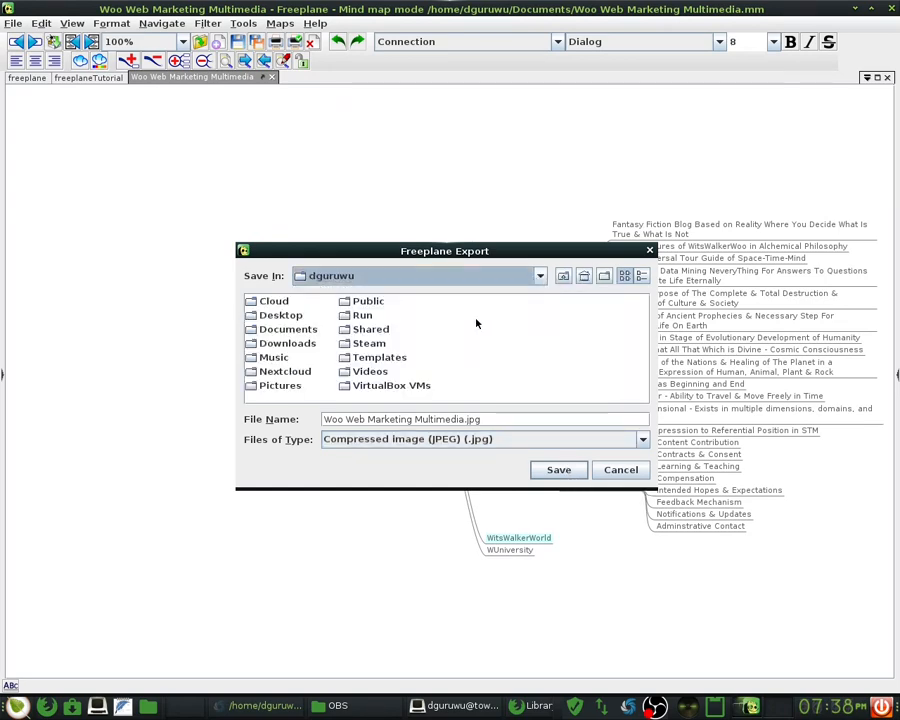
pyautogui.doubleClick(285, 371)
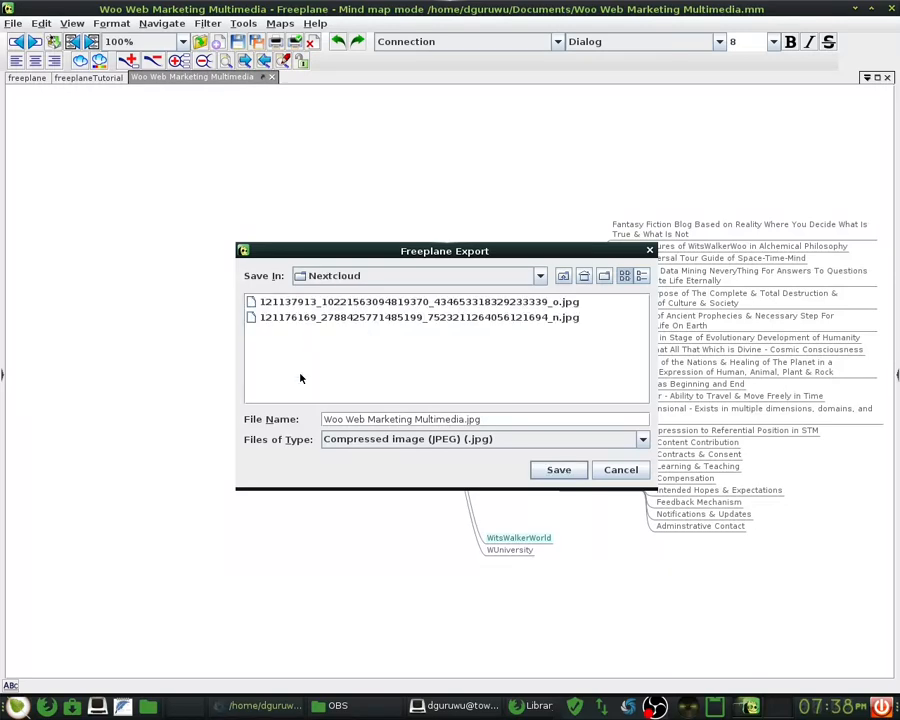
pyautogui.click(563, 470)
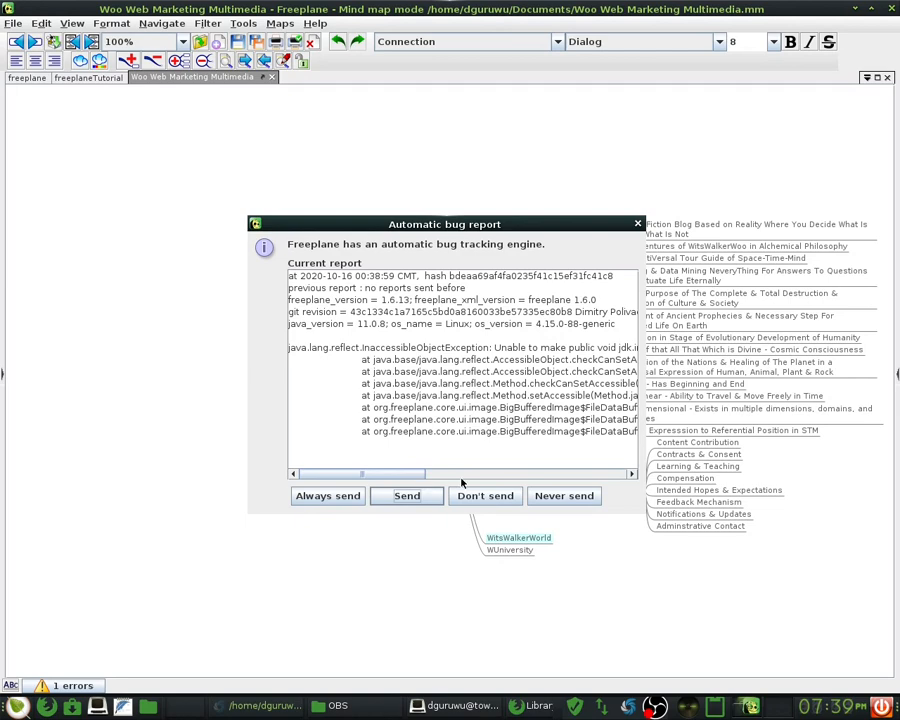
pyautogui.moveTo(462, 478); pyautogui.dragTo(607, 474)
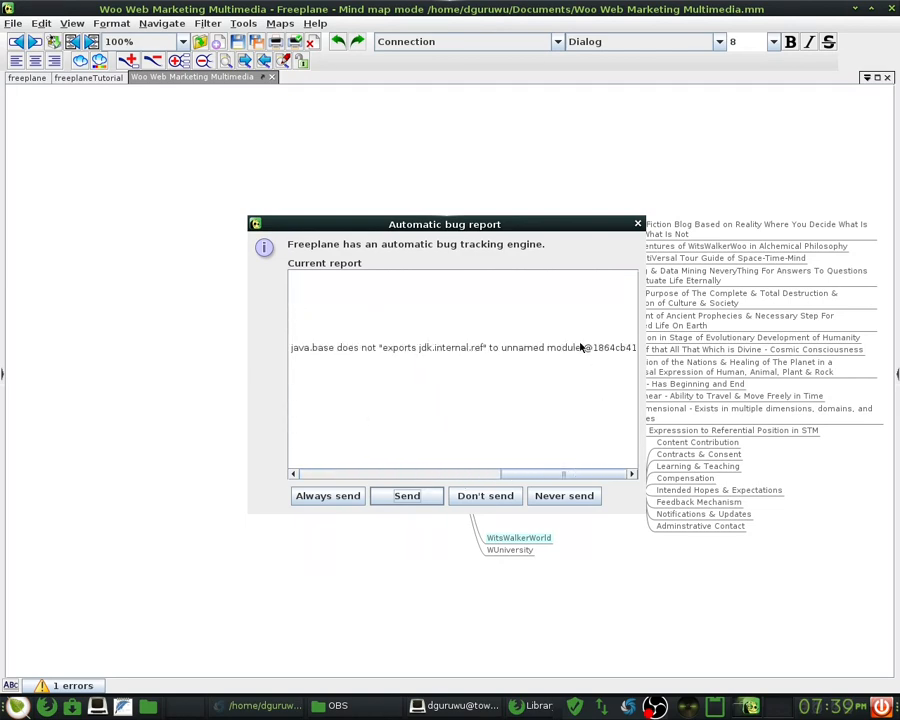
pyautogui.moveTo(582, 346); pyautogui.dragTo(289, 347)
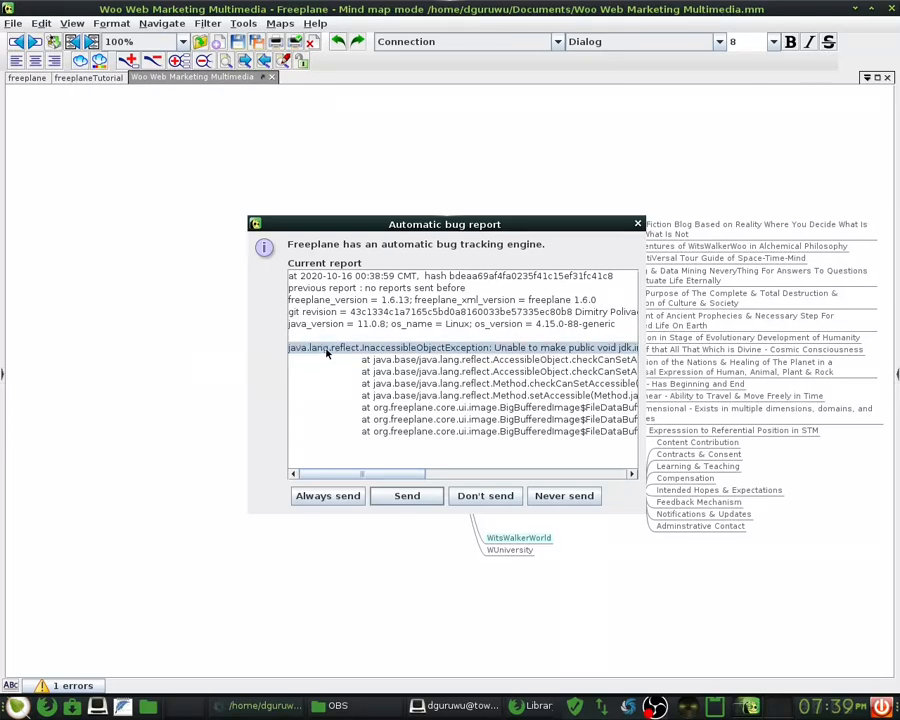
# - Dismiss the bug report and export the map under a name ending '-MIND-MAP'
pyautogui.click(432, 502)
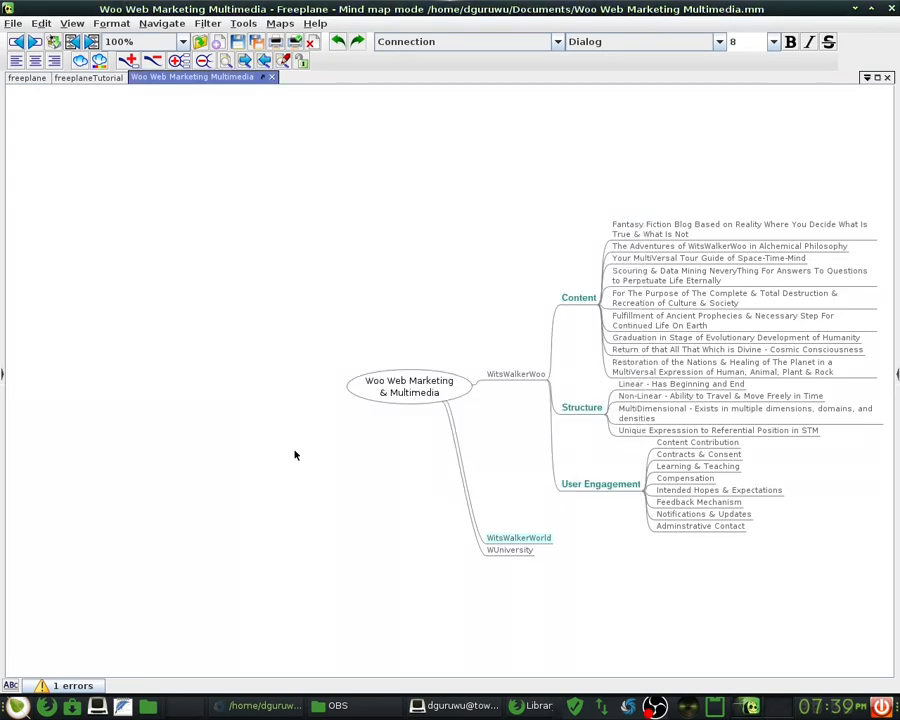
pyautogui.click(13, 23)
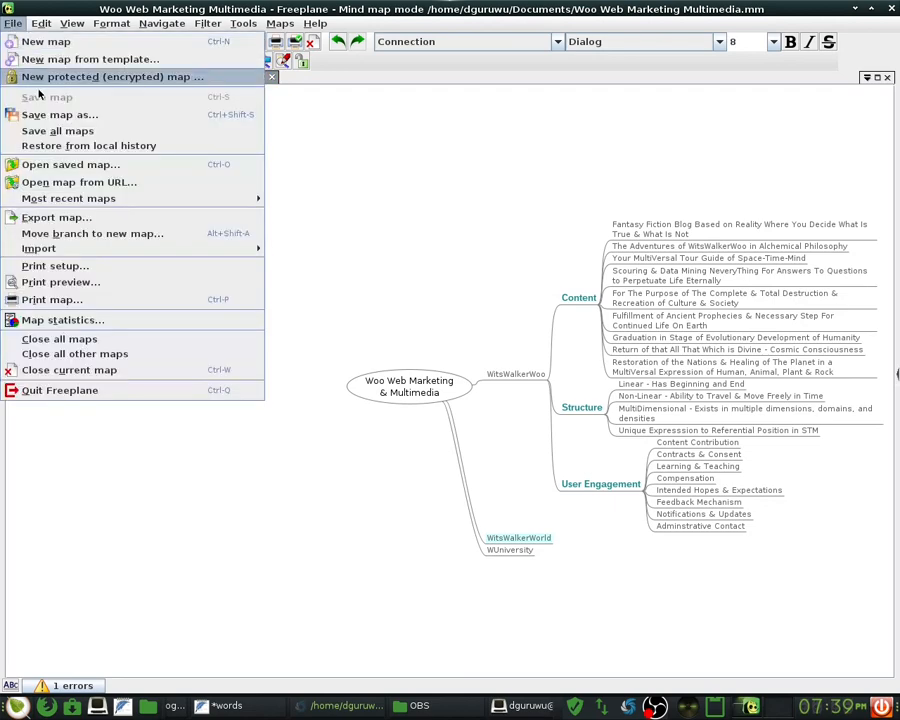
pyautogui.click(110, 219)
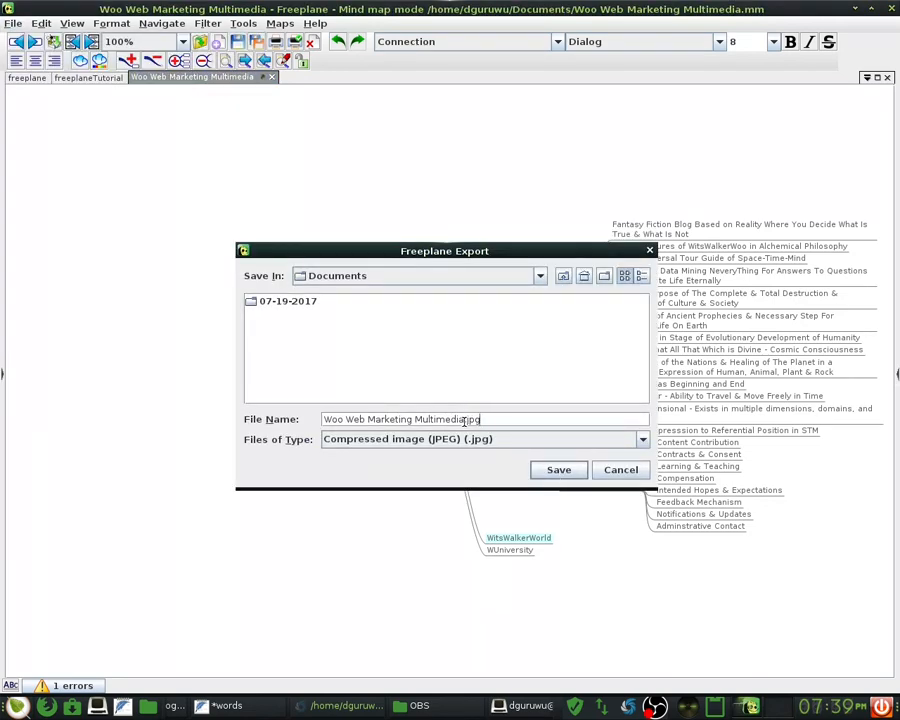
pyautogui.press('Left')
pyautogui.press('Left')
pyautogui.press('Left')
pyautogui.press('Left')
pyautogui.write('-MIN')
pyautogui.write('INF')
pyautogui.press('BackSpace')
pyautogui.write('D-MAP')
pyautogui.press('Return')
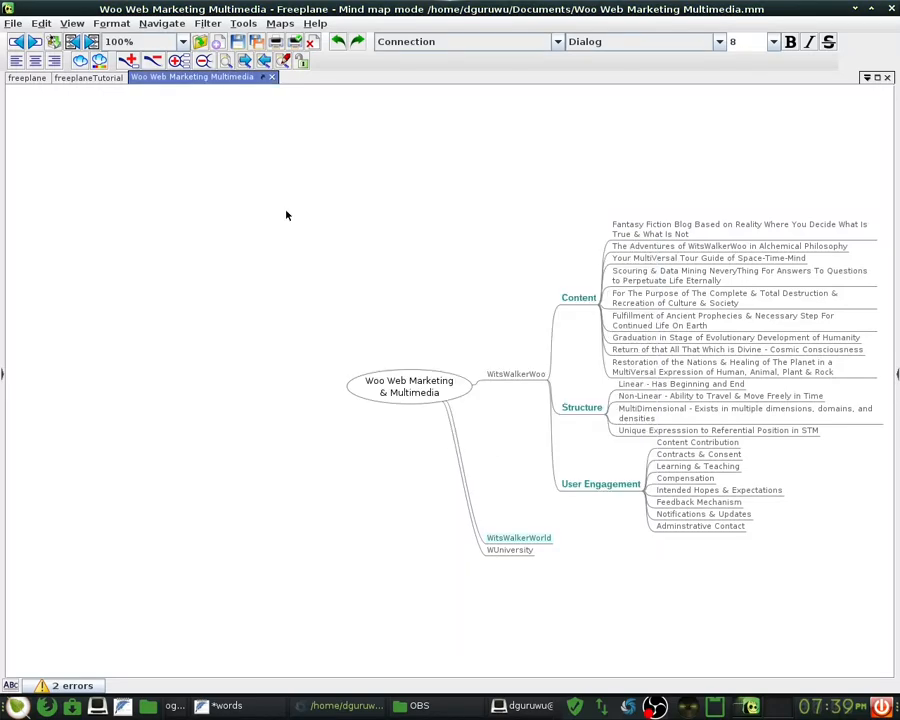
# - Re-export to Woo Web Marketing Multimedia-MIND-MAP.jpg in Documents, overwriting the existing file
pyautogui.click(14, 24)
pyautogui.click(120, 217)
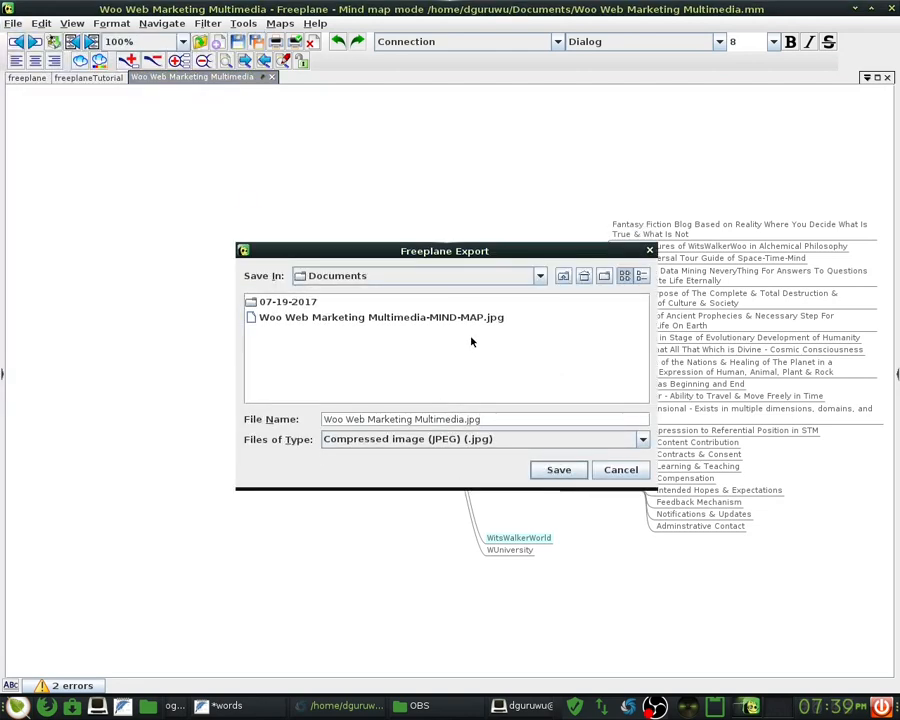
pyautogui.click(478, 320)
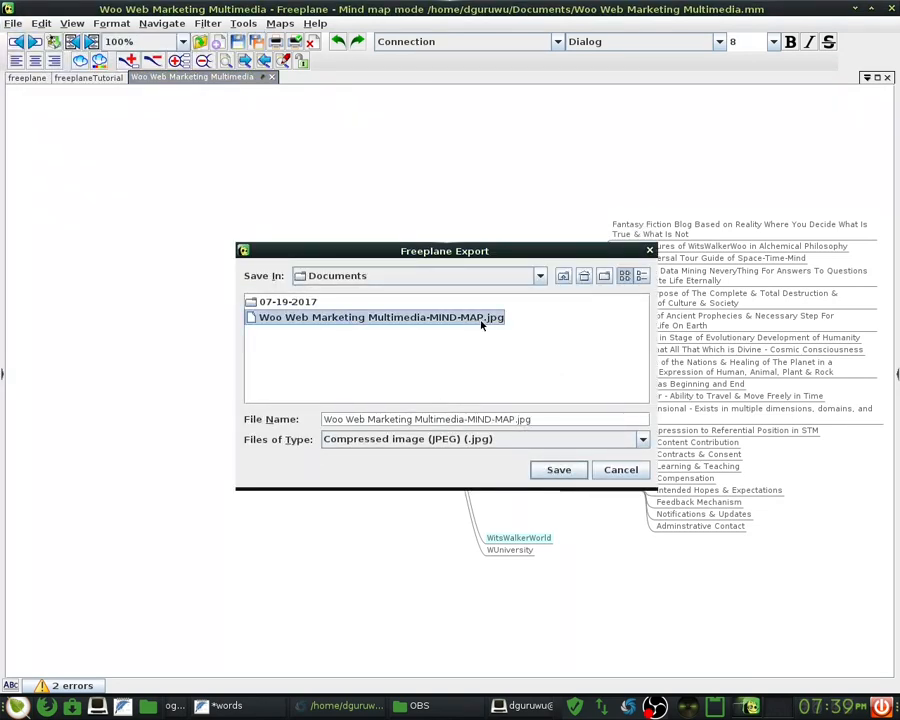
pyautogui.click(553, 468)
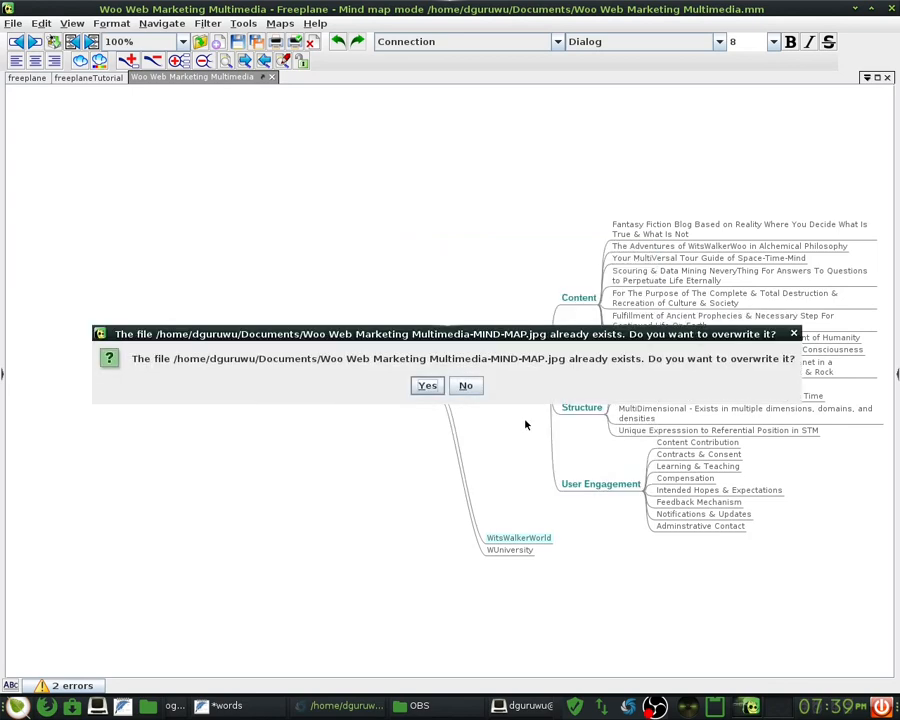
pyautogui.click(428, 388)
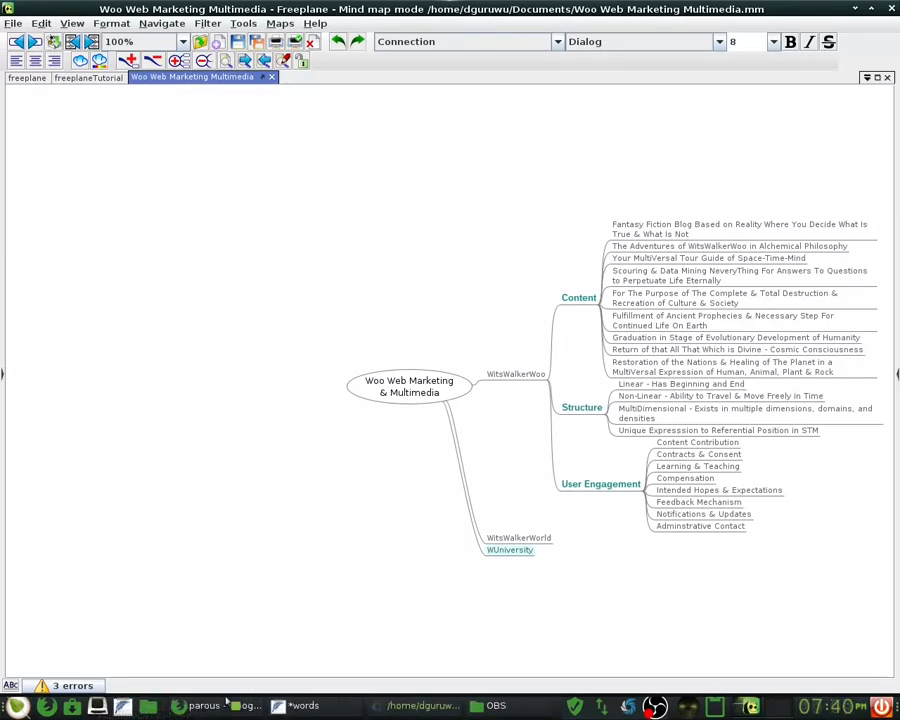
# - In Firefox's simulation-article tab, load Facebook by entering 'fa' in the address bar
pyautogui.click(200, 712)
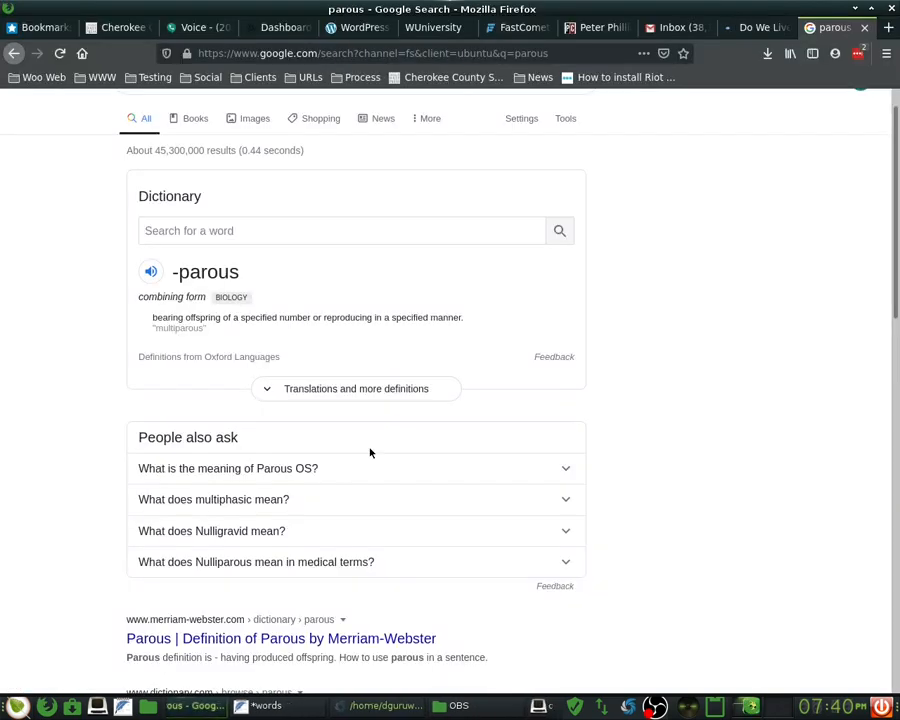
pyautogui.click(766, 27)
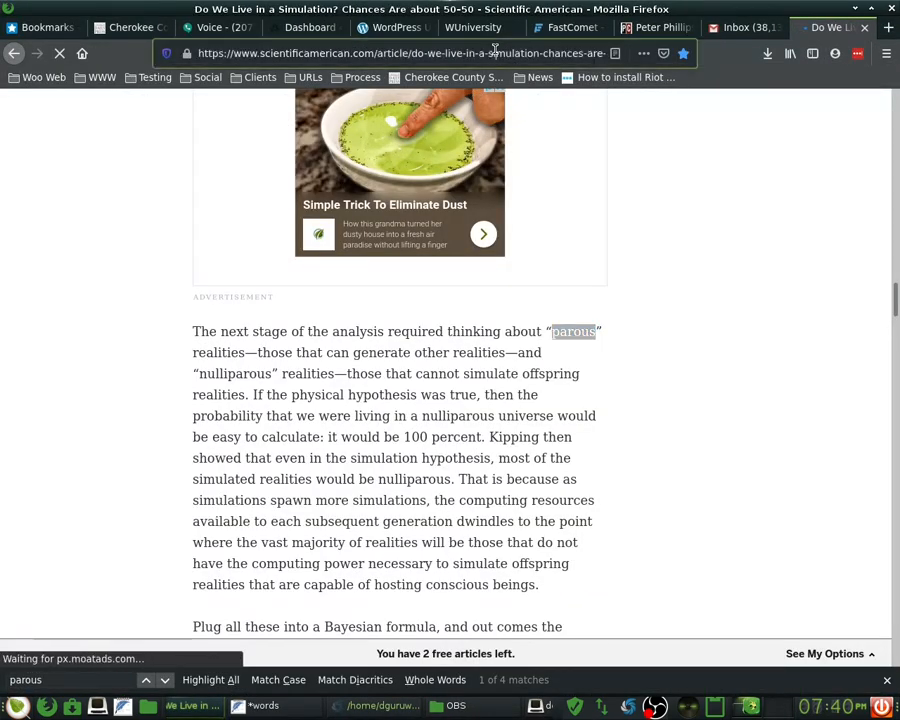
pyautogui.click(494, 50)
pyautogui.write('fa')
pyautogui.press('Return')
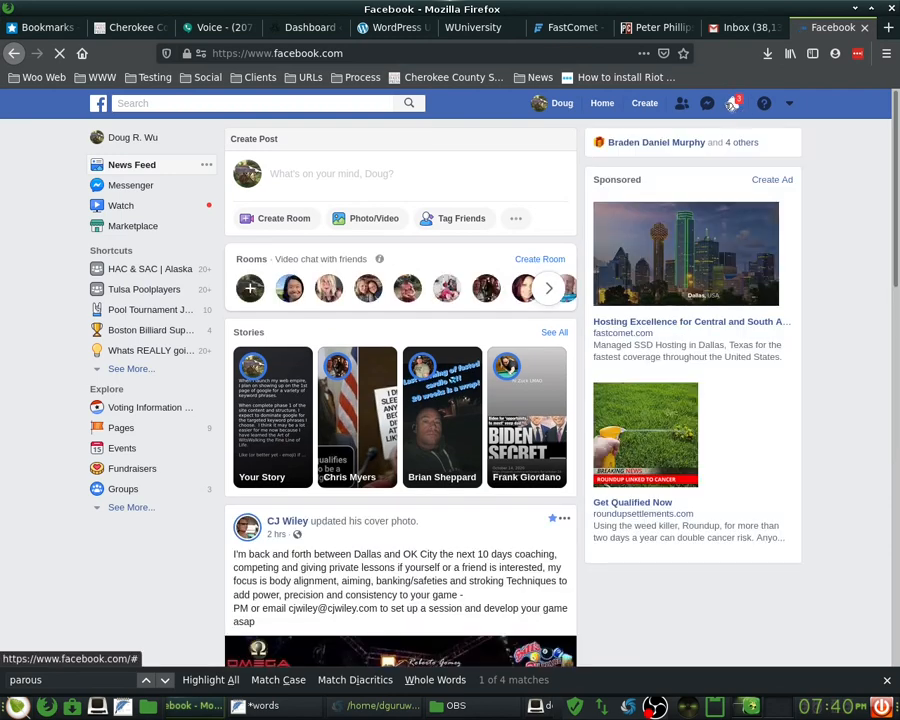
# - Glance at the notifications list, then open an empty Create Post composer
pyautogui.click(734, 104)
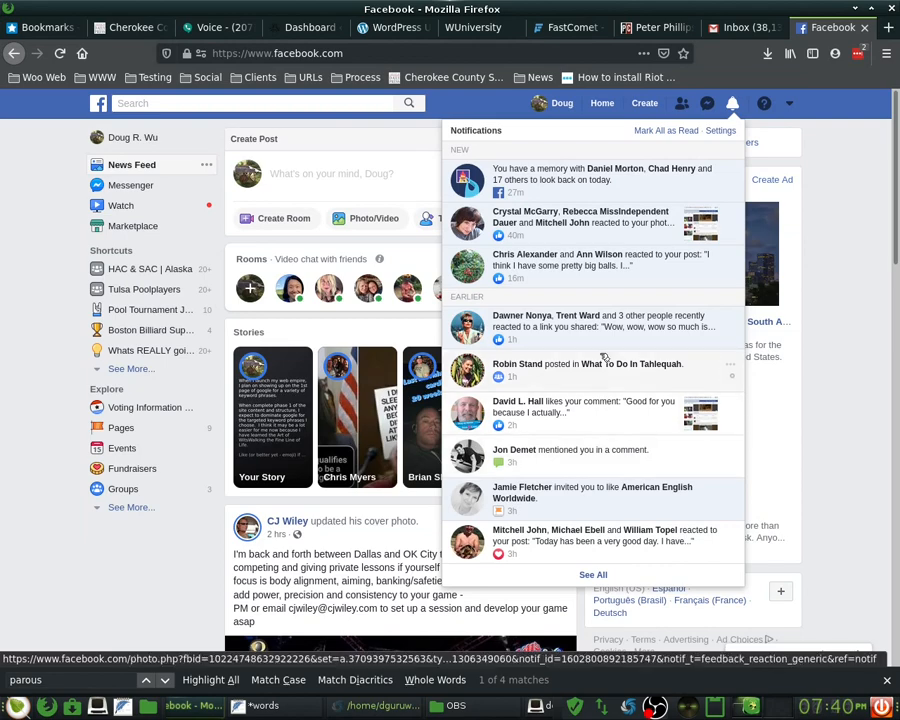
pyautogui.click(843, 167)
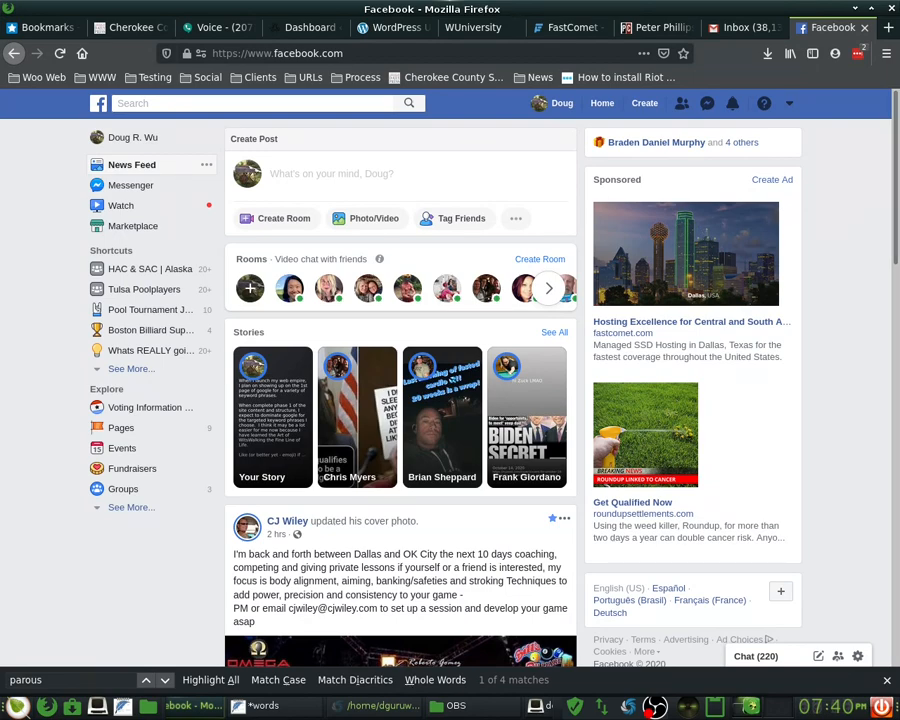
pyautogui.click(369, 189)
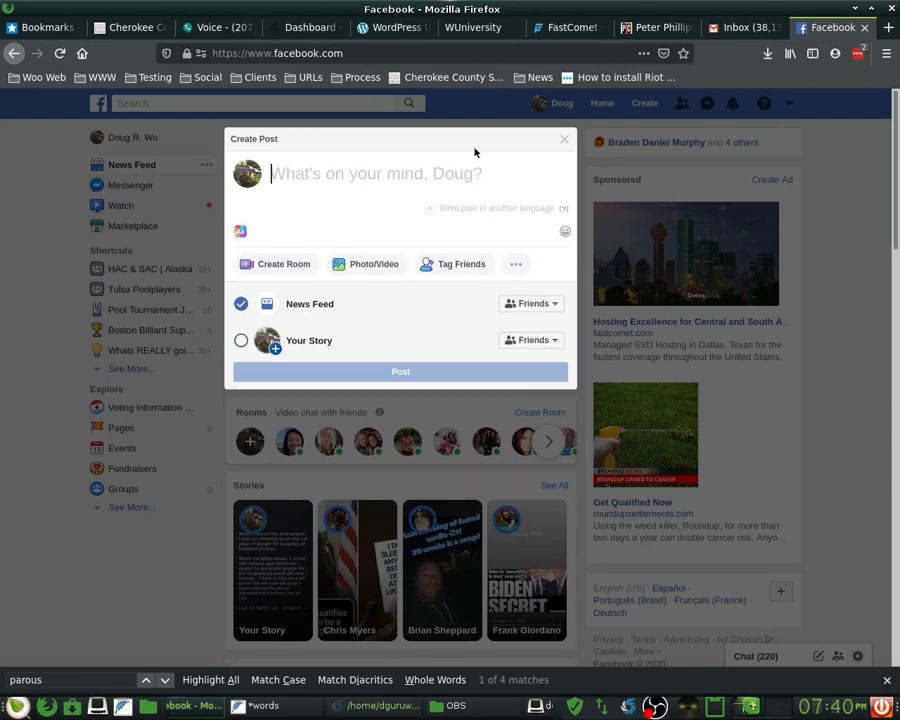
# - Type the opening about expressing feelings to someone very important and dear, possibly disturbing
pyautogui.write('Was able t')
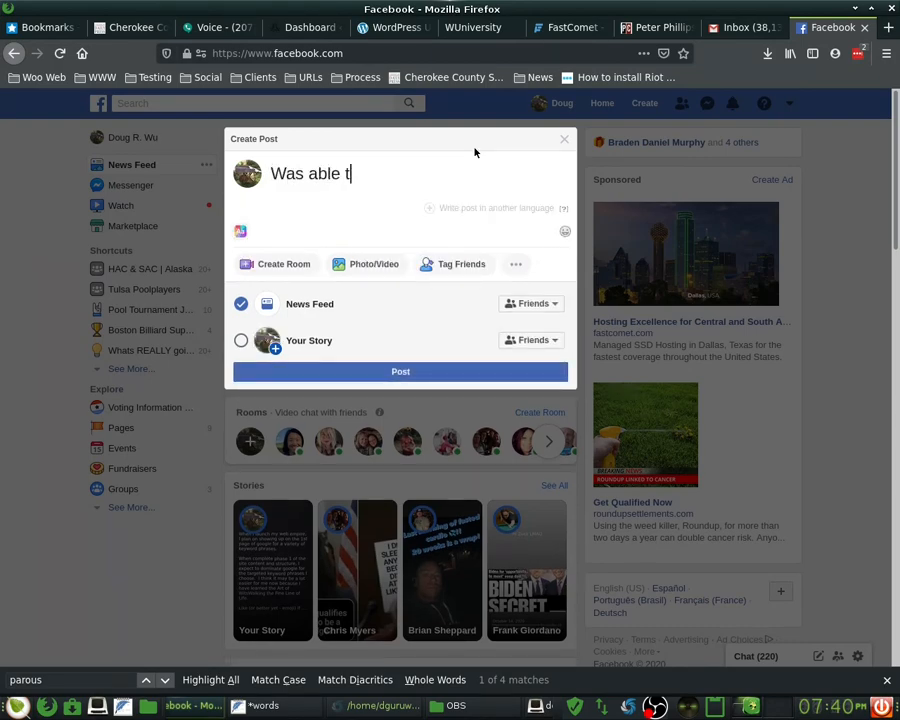
pyautogui.write('o express')
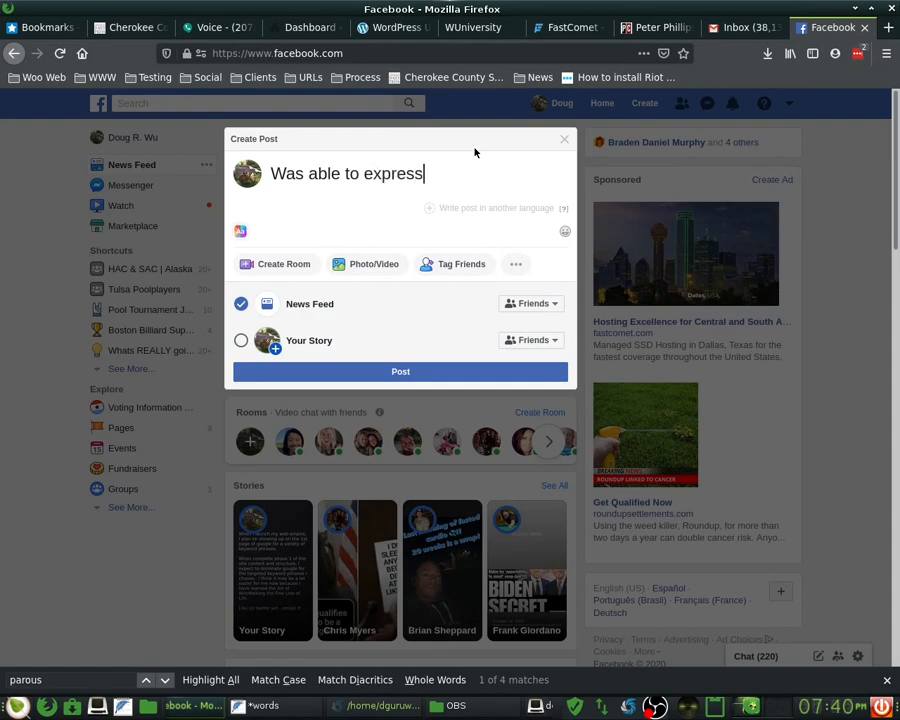
pyautogui.write(' emotions and feelings ')
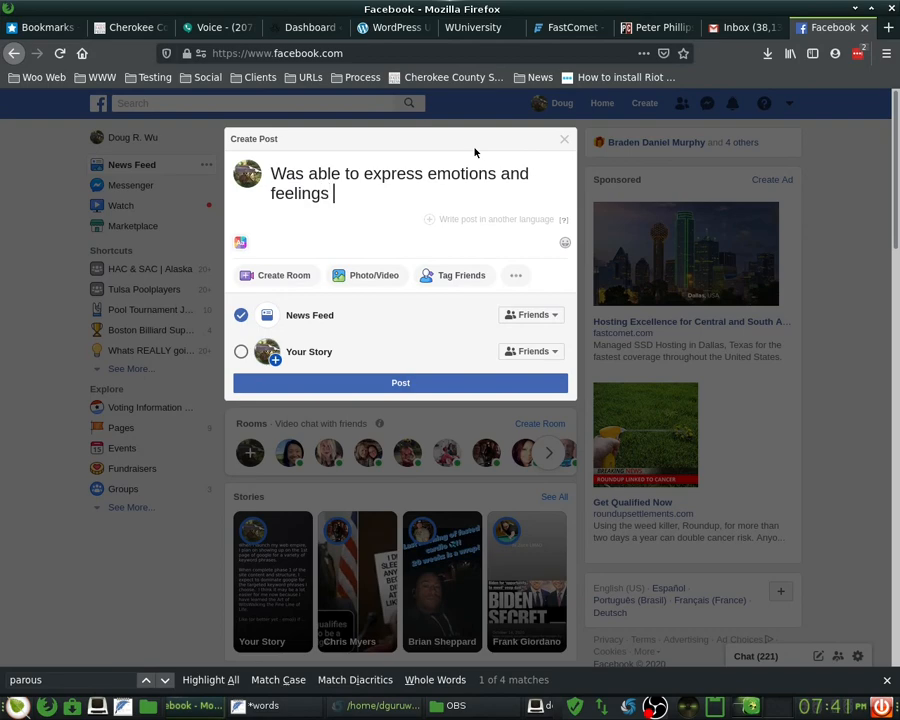
pyautogui.write('as well as i')
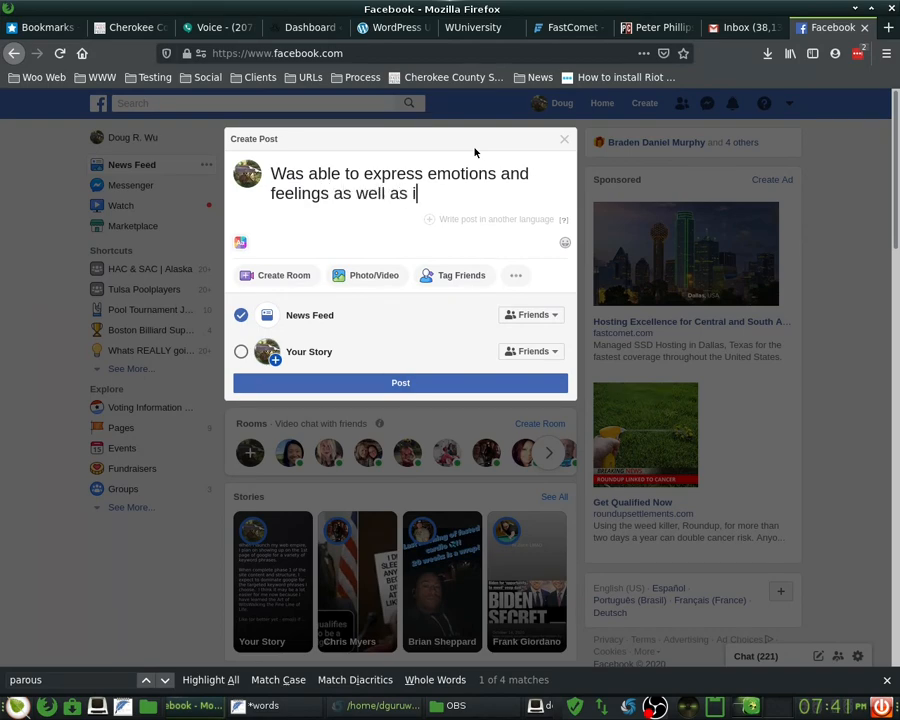
pyautogui.write('nformation to so')
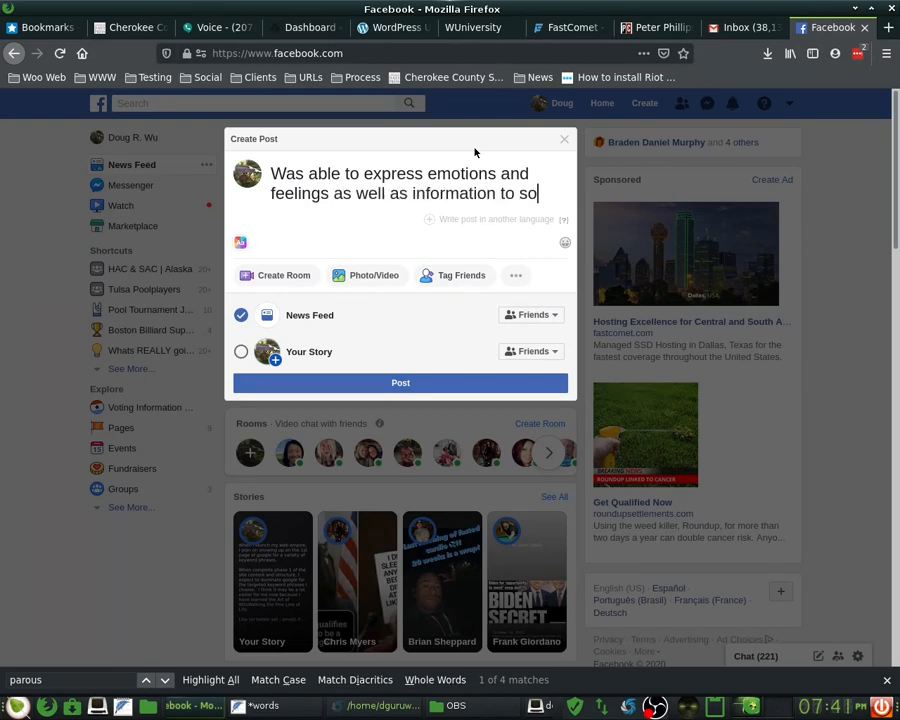
pyautogui.write('meone vert')
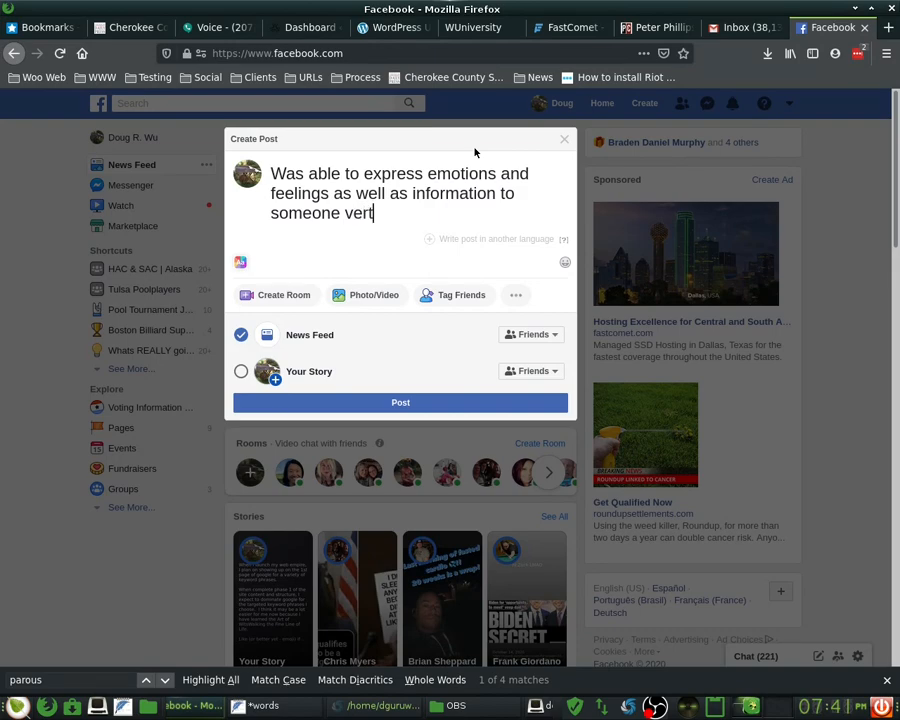
pyautogui.press('BackSpace')
pyautogui.write('y,')
pyautogui.press('BackSpace')
pyautogui.write('importan')
pyautogui.write('t and d')
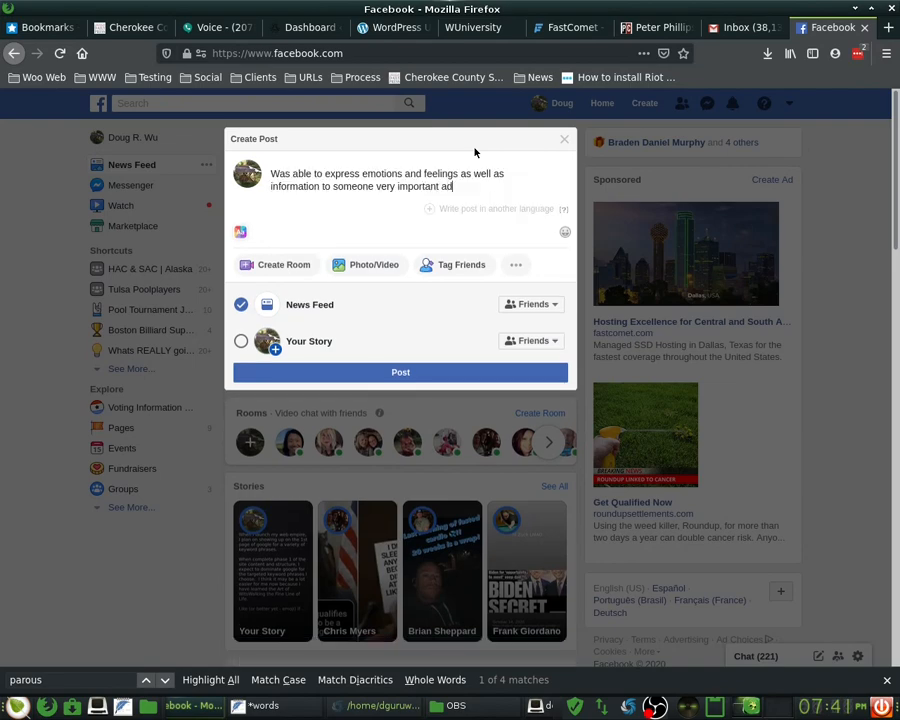
pyautogui.write('ear in my life, that may hav')
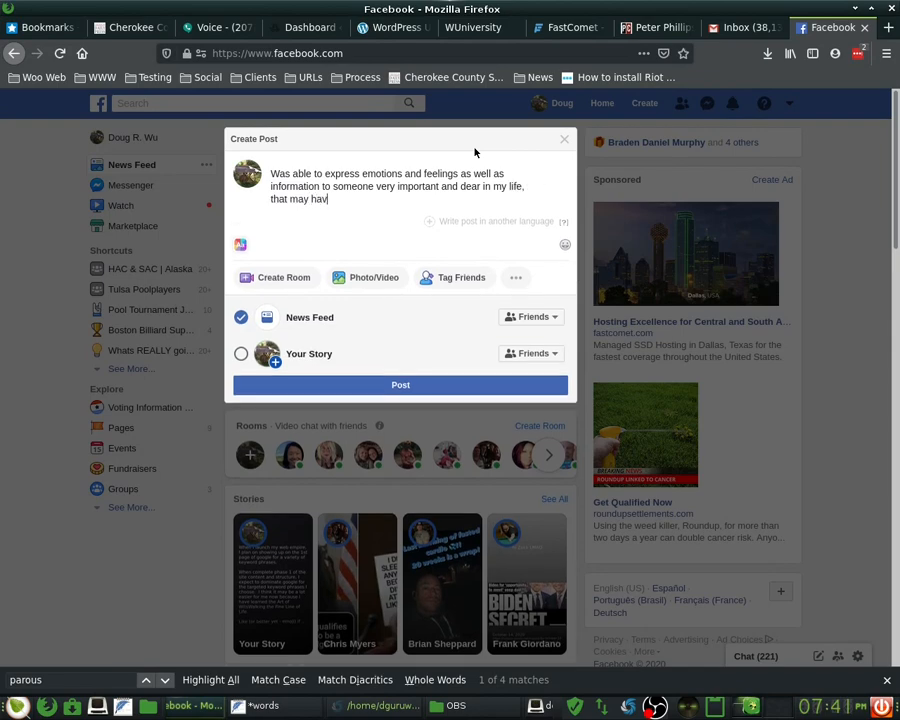
pyautogui.write('e been v')
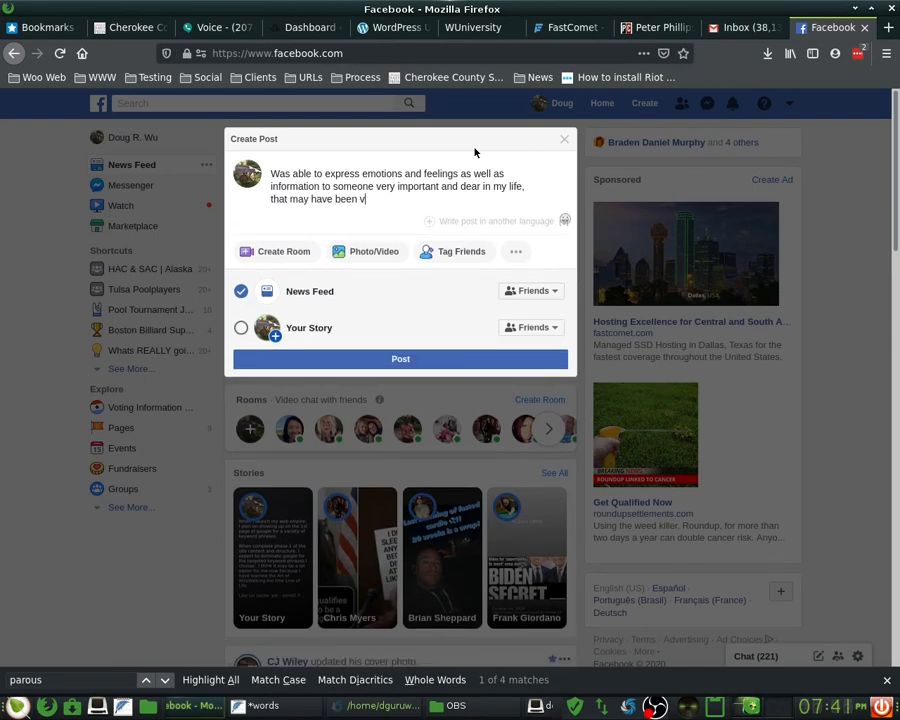
pyautogui.write('bery di')
pyautogui.write(' also')
pyautogui.write('stru')
pyautogui.press('BackSpace')
pyautogui.press('BackSpace')
pyautogui.write('urbing to say')
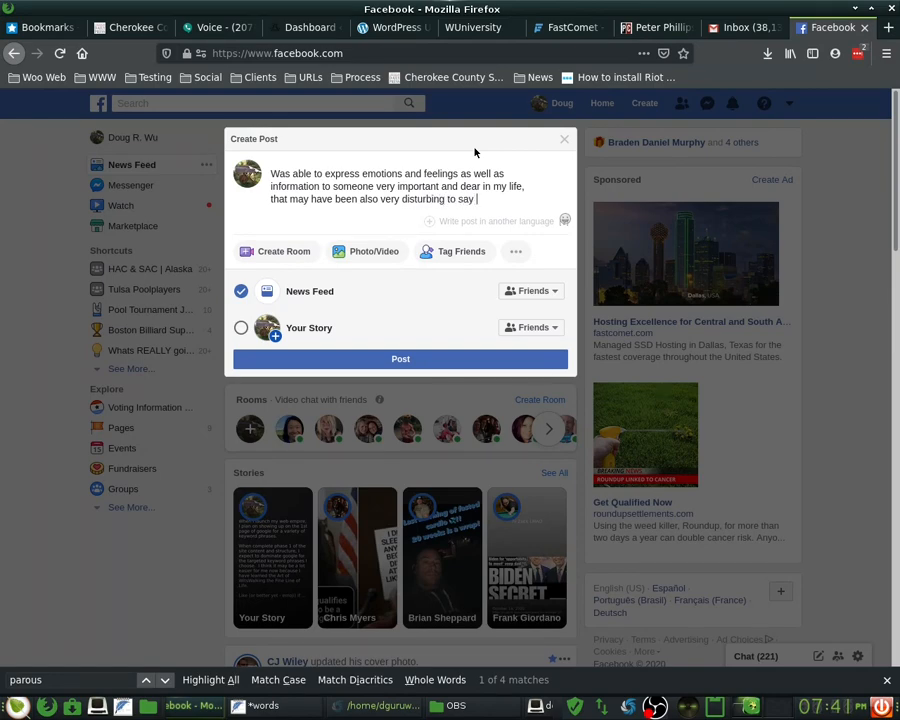
pyautogui.write(' and')
# - Reword the middle to 'which was information that was very disturbing'
pyautogui.hotkey('ctrl', 'shift', 'Right')
pyautogui.write('w')
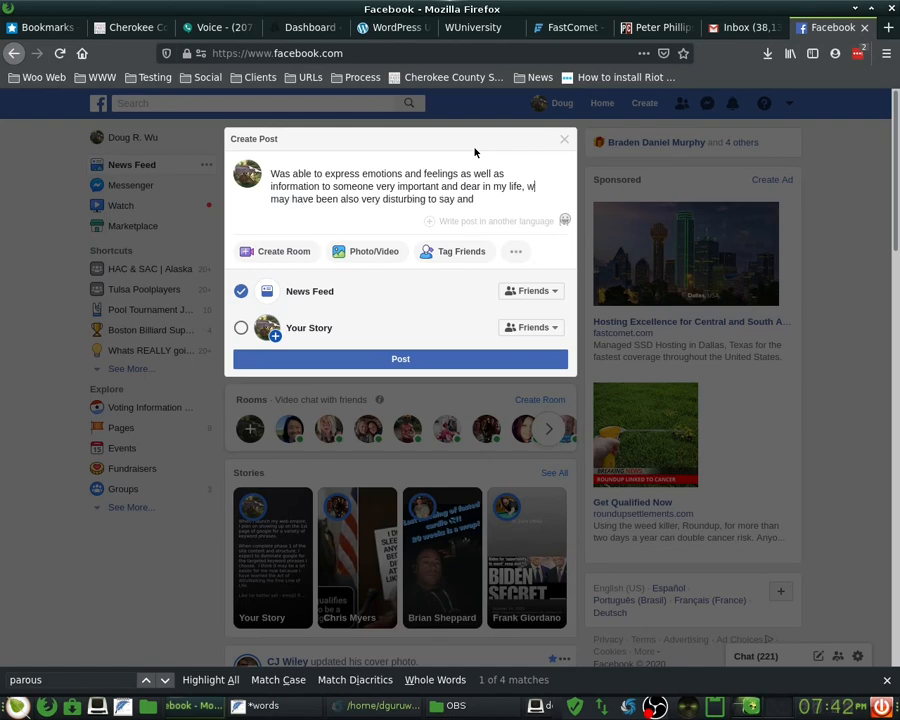
pyautogui.write('hich was')
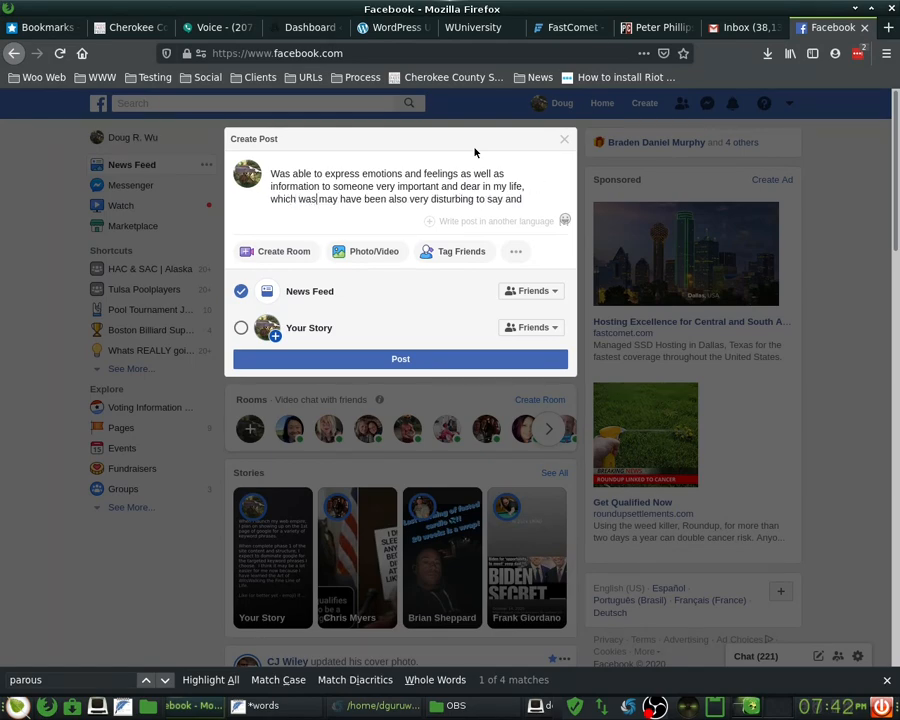
pyautogui.hotkey('ctrl', 'shift', 'Right')
pyautogui.hotkey('ctrl', 'shift', 'Right')
pyautogui.hotkey('ctrl', 'shift', 'Right')
pyautogui.hotkey('ctrl', 'shift', 'Right')
pyautogui.press('BackSpace')
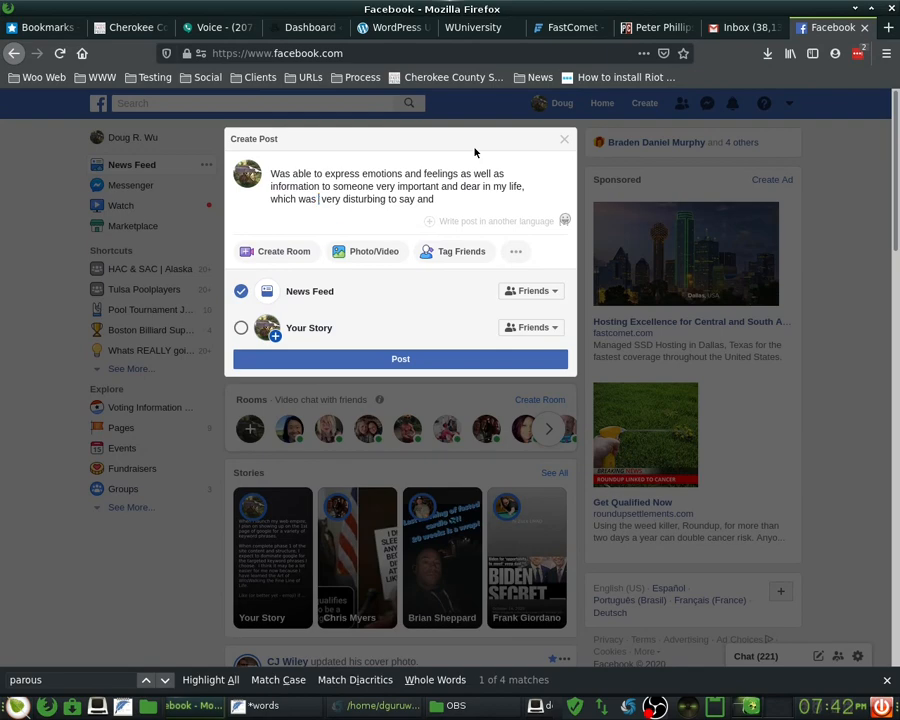
pyautogui.write('information that')
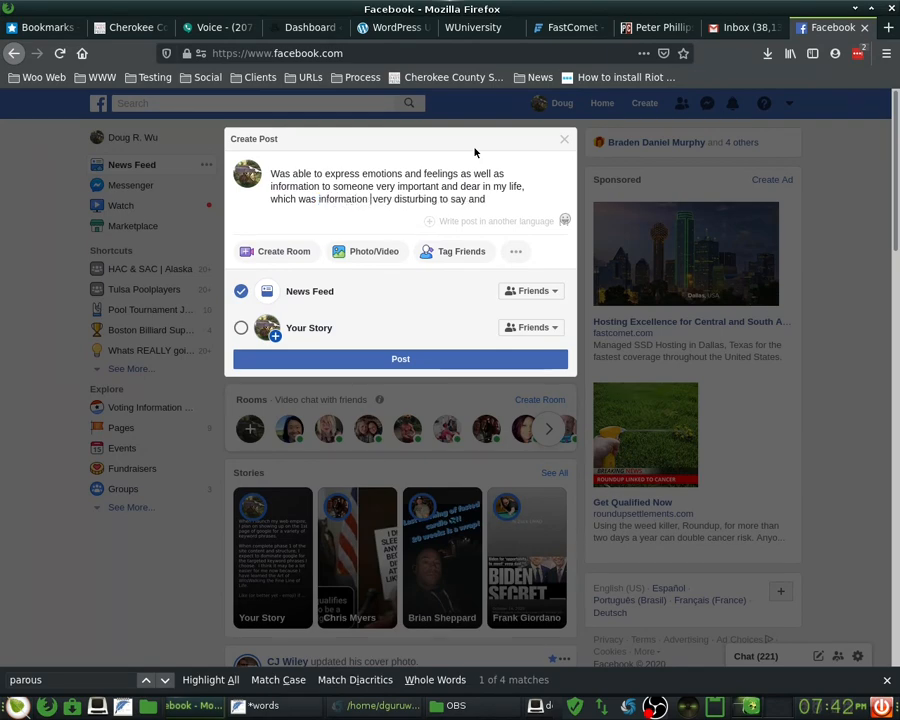
pyautogui.write(' could be')
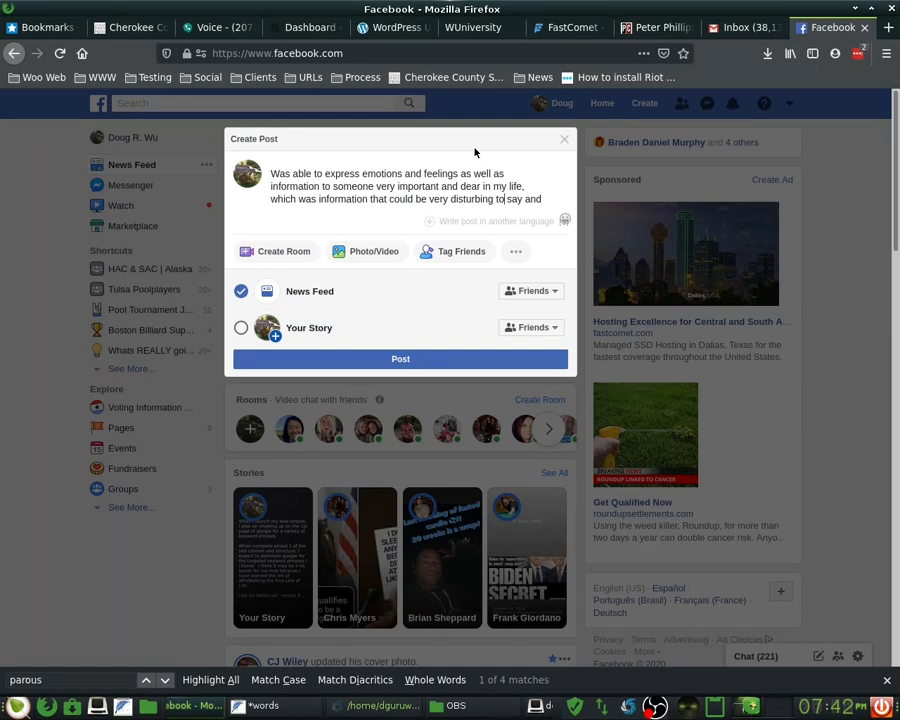
pyautogui.hotkey('shift', 'End')
pyautogui.hotkey('ctrl', 'Left')
pyautogui.hotkey('ctrl', 'Left')
pyautogui.hotkey('ctrl', 'shift', 'Right')
pyautogui.hotkey('ctrl', 'shift', 'Right')
pyautogui.hotkey('ctrl', 'shift', 'Right')
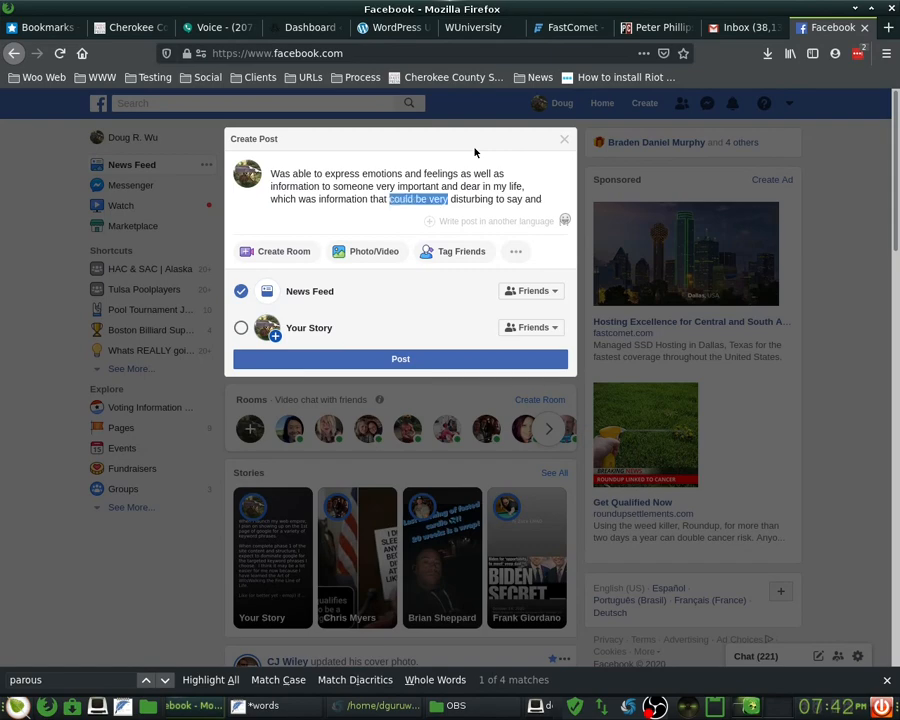
pyautogui.write('was v')
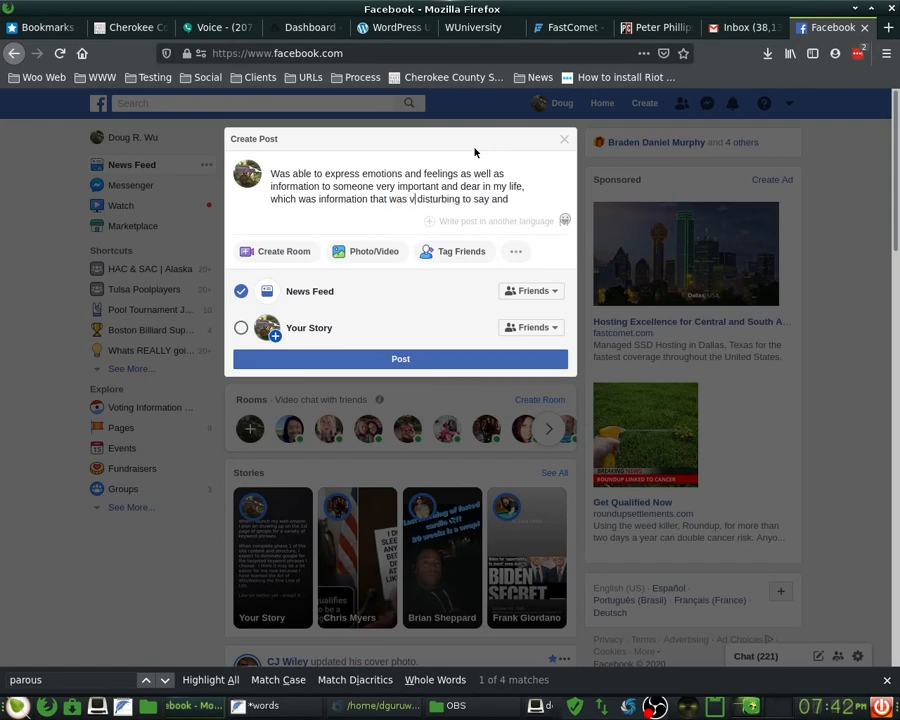
pyautogui.write('eru')
pyautogui.press('BackSpace')
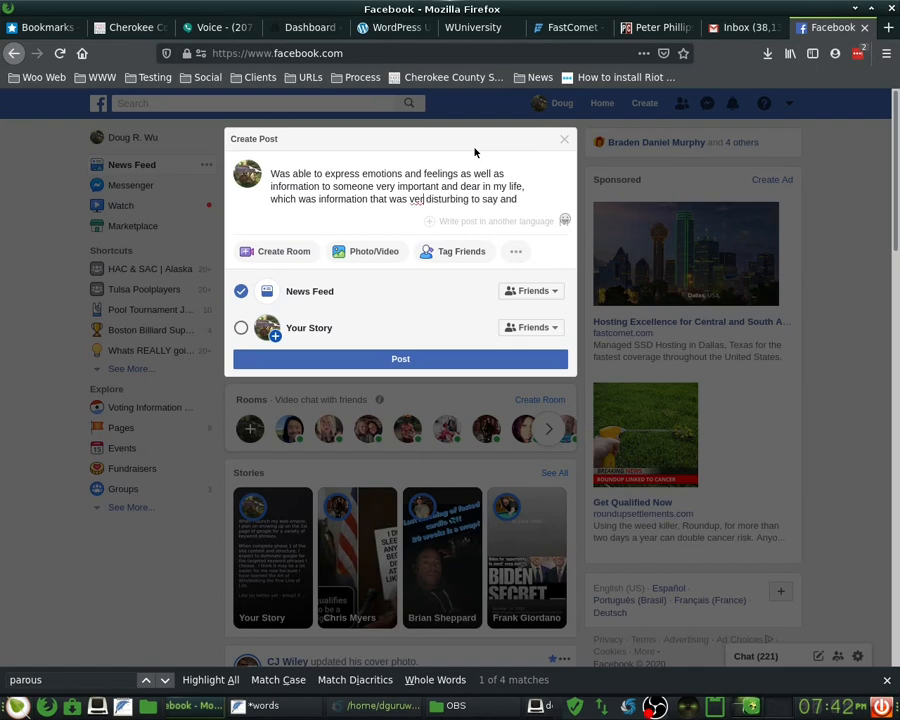
pyautogui.write('y')
# - Finish with 'difficult for me to say… a self-recognized and self-aware facebook addict'
pyautogui.hotkey('ctrl', 'Left')
pyautogui.hotkey('ctrl', 'shift', 'Right')
pyautogui.hotkey('ctrl', 'shift', 'Right')
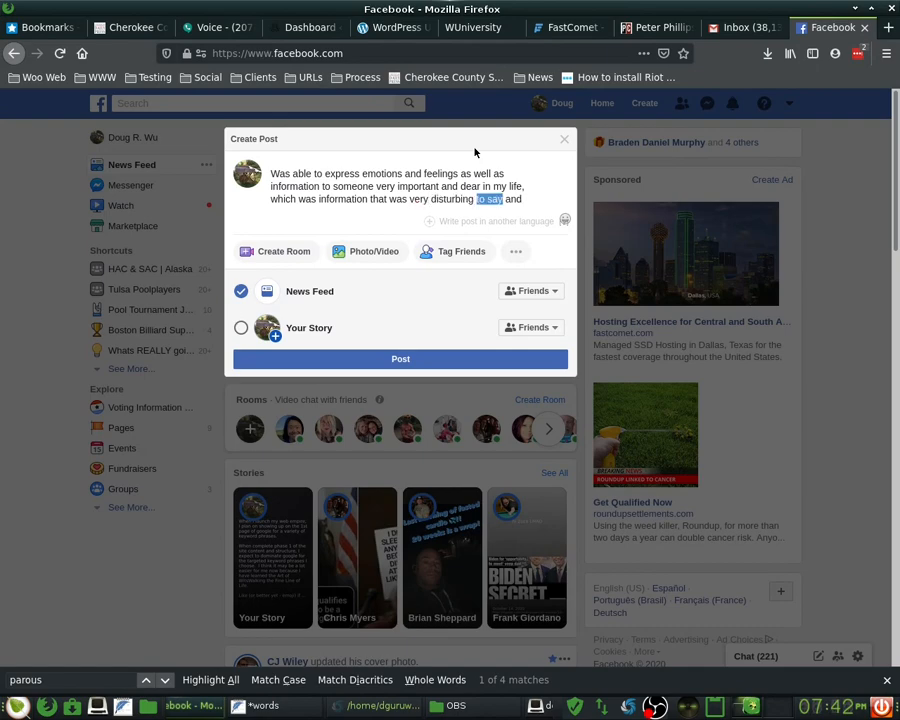
pyautogui.press('Delete')
pyautogui.press('Delete')
pyautogui.press('End')
pyautogui.write('difficult for me to say')
pyautogui.write(', a')
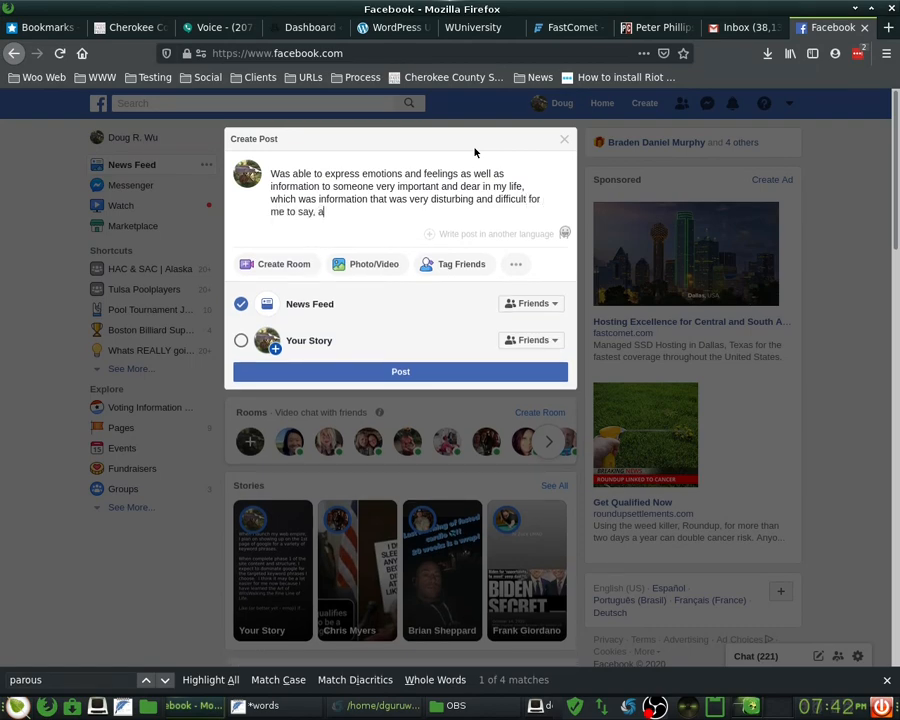
pyautogui.write('t at')
pyautogui.press('BackSpace')
pyautogui.write('time when I am compl')
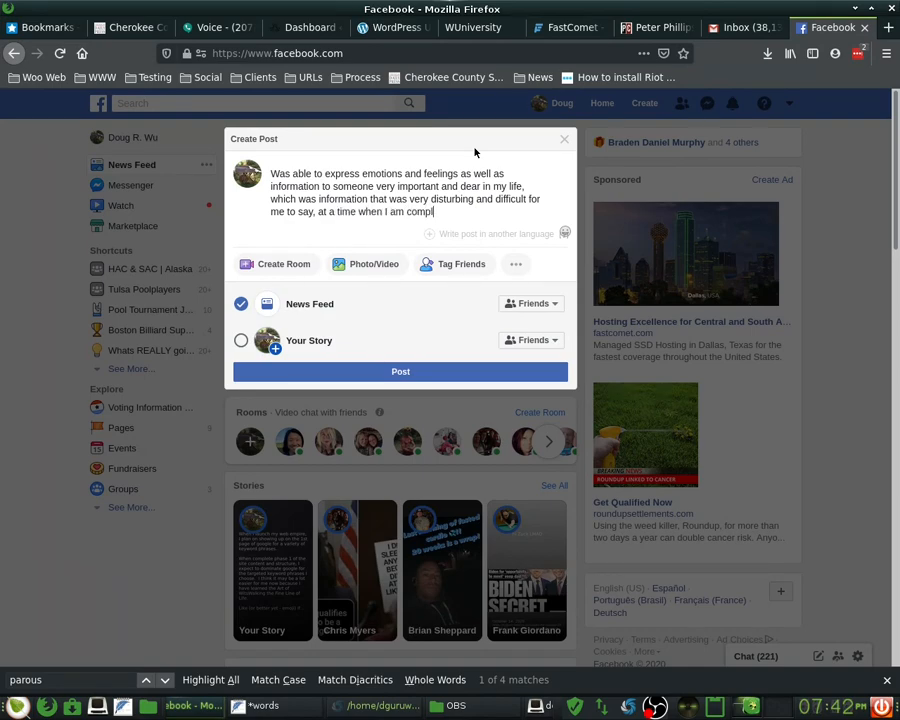
pyautogui.write('etely exhausted, a self')
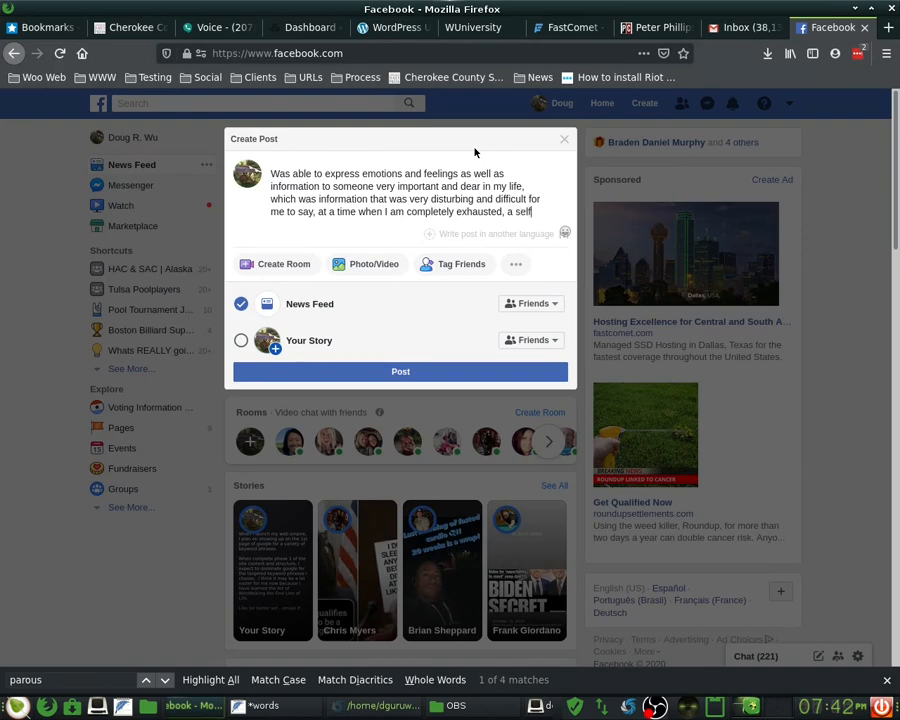
pyautogui.write('-rec')
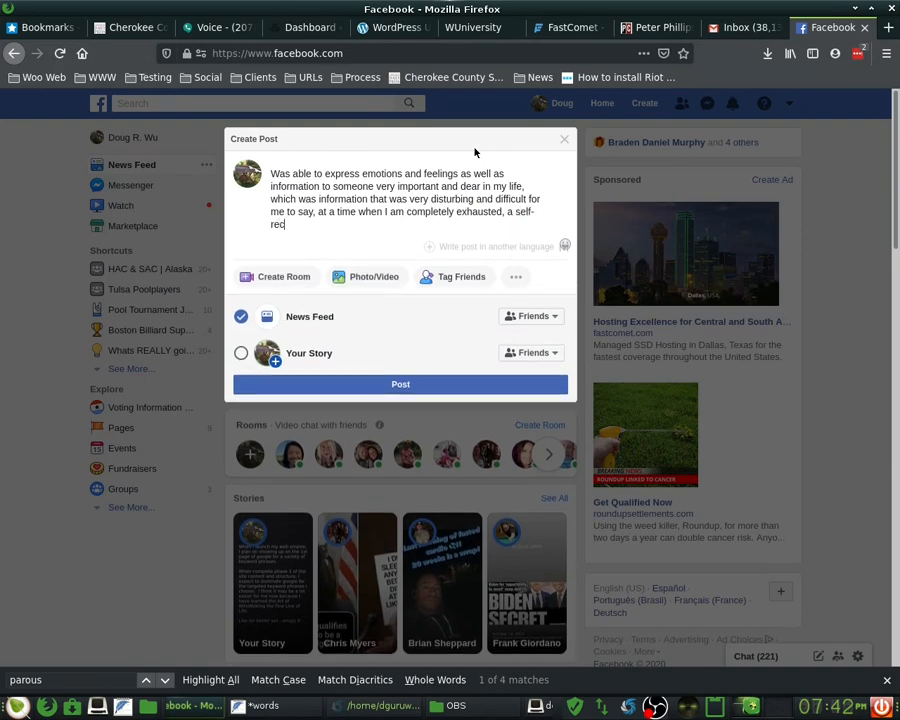
pyautogui.write('ognized and self-')
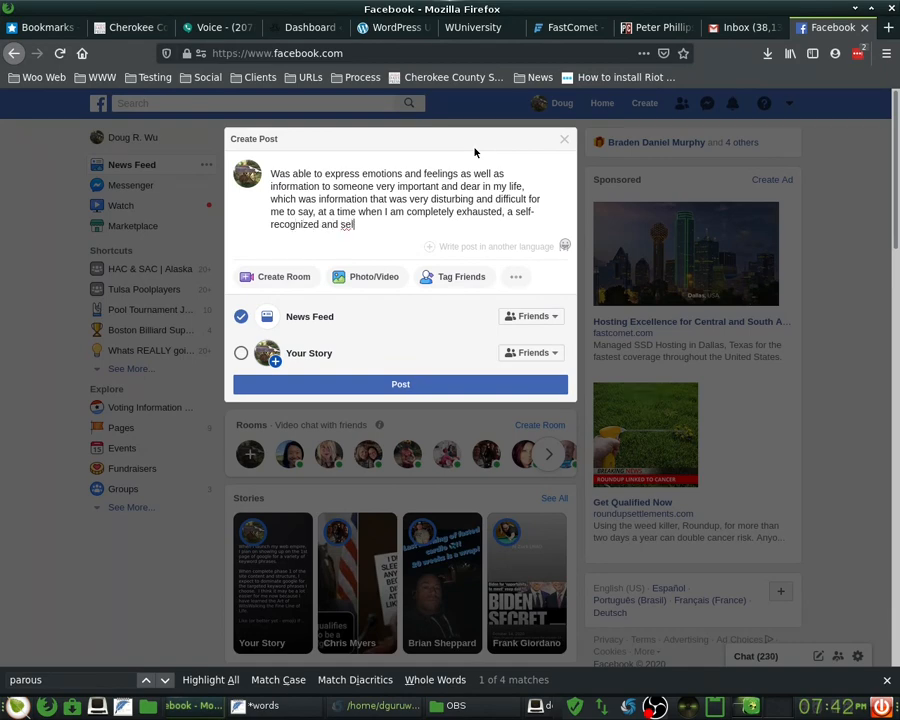
pyautogui.write('re facebook addict')
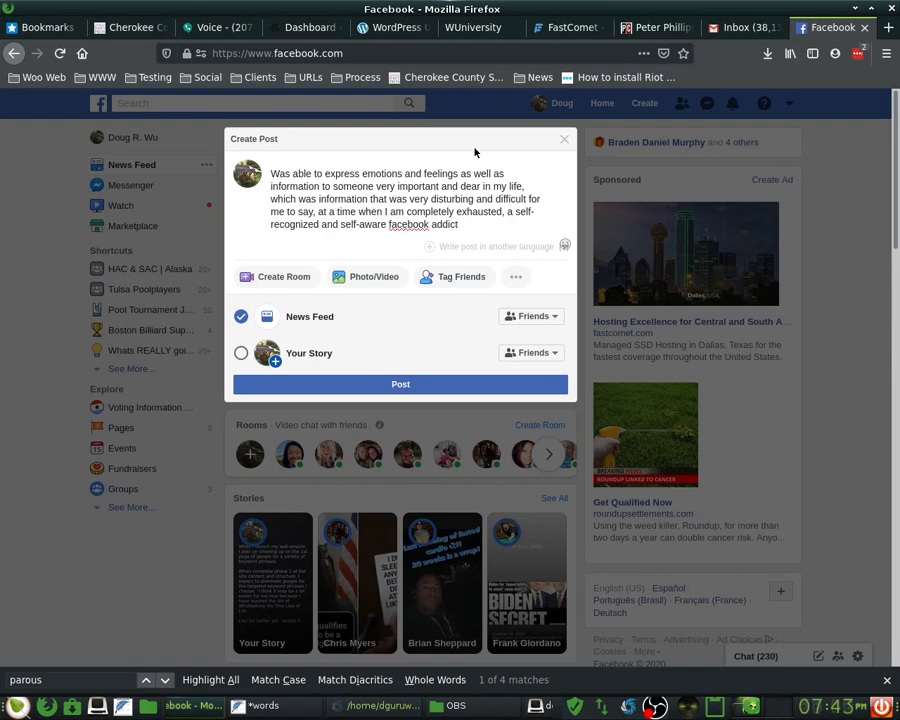
# - Rework the opening to 'I was', adding 'recently today' and 'not been able to do for a lifetime'
pyautogui.click(281, 172)
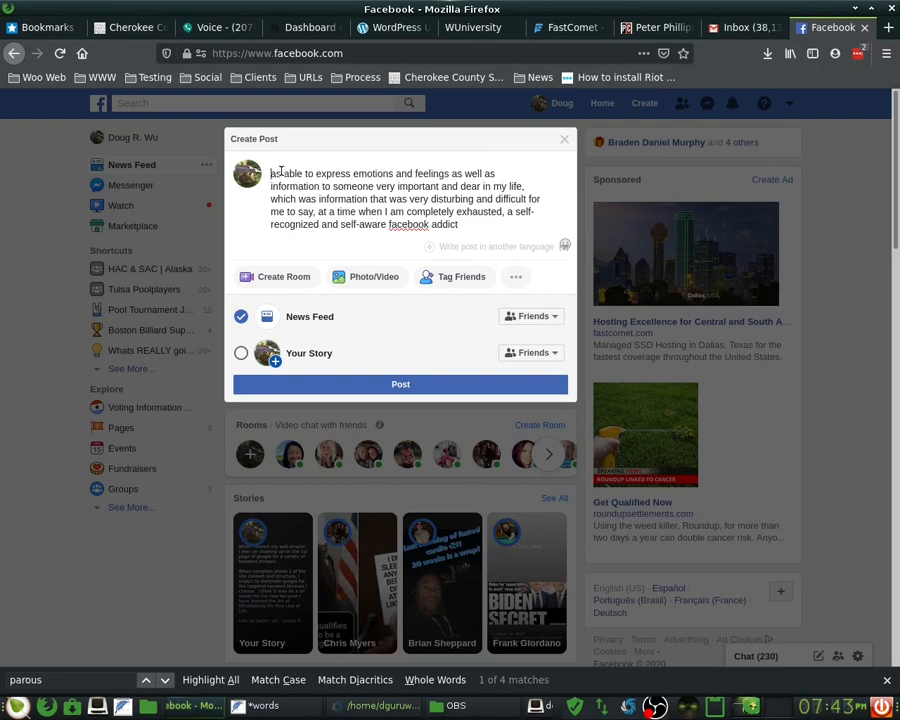
pyautogui.press('BackSpace')
pyautogui.write('I w')
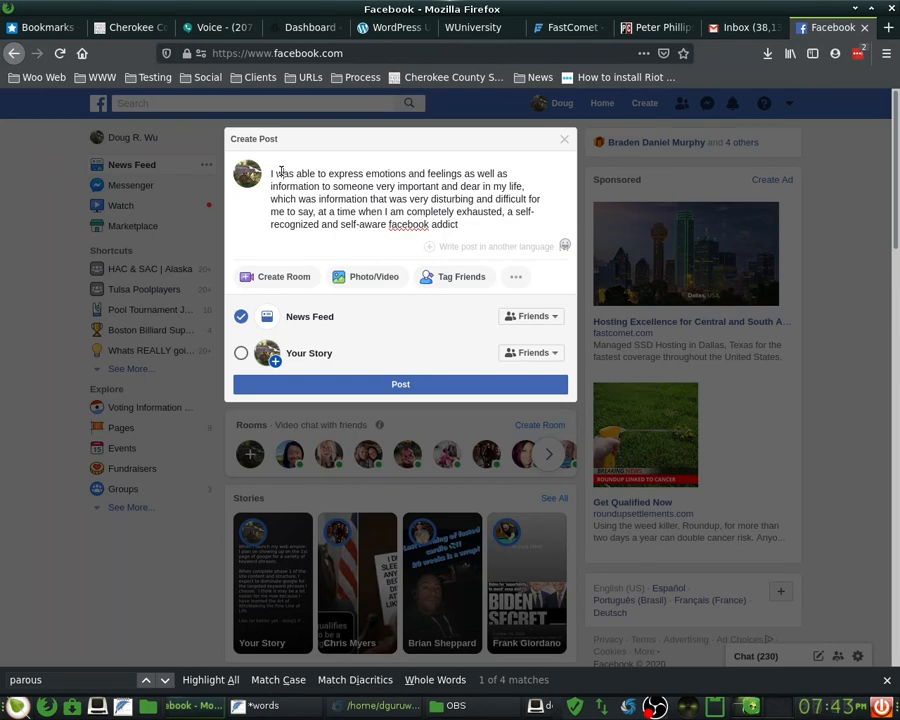
pyautogui.press('Down')
pyautogui.press('End')
pyautogui.press('Left')
pyautogui.press('Left')
pyautogui.write('rece')
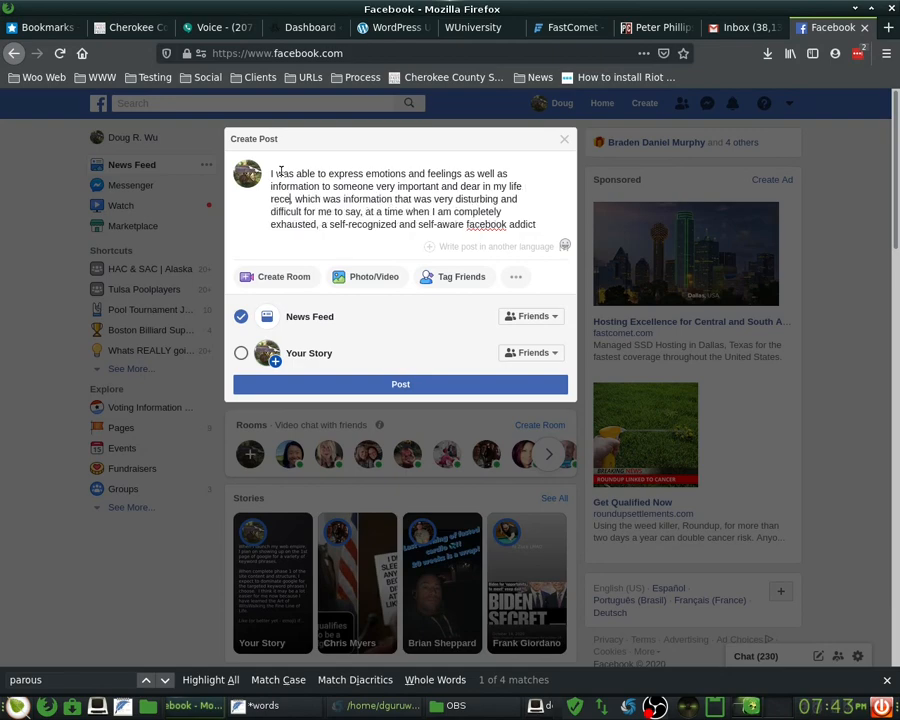
pyautogui.write('ntly today')
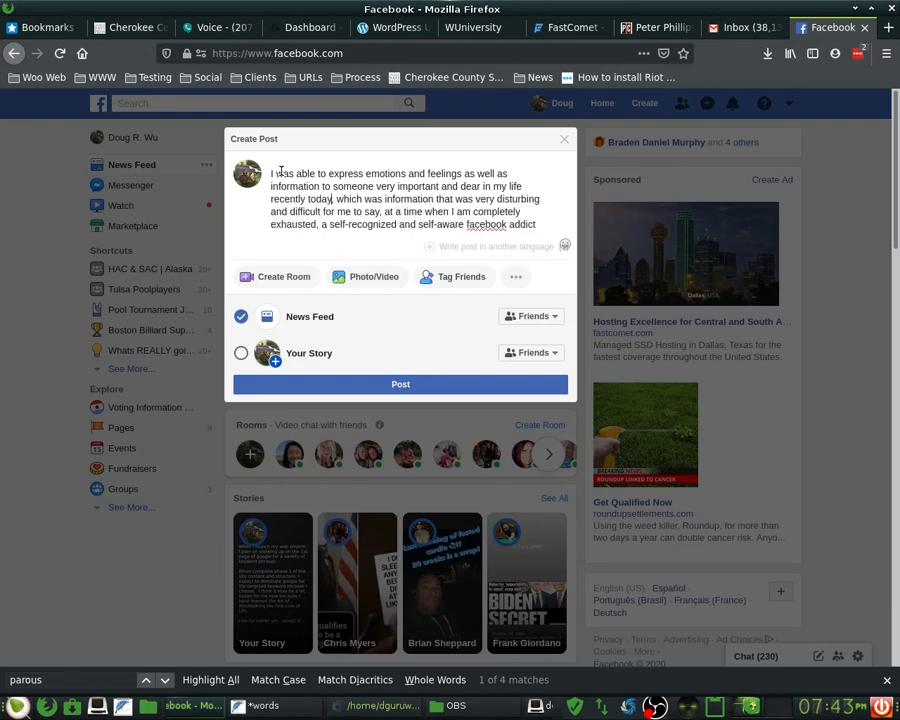
pyautogui.hotkey('ctrl', 'Right')
pyautogui.hotkey('ctrl', 'Right')
pyautogui.write('I have')
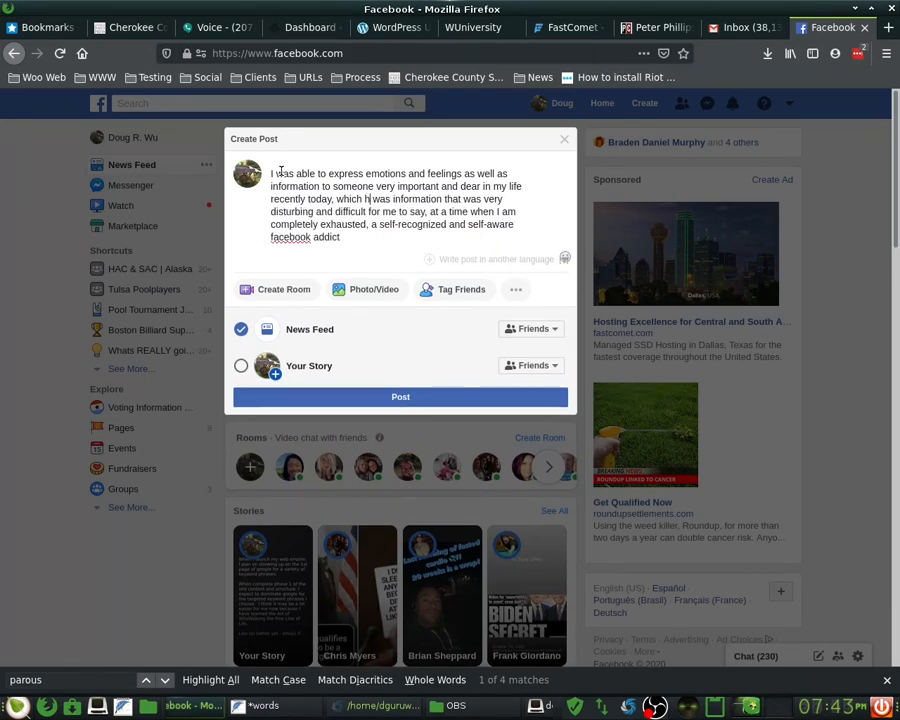
pyautogui.write(' not been abl')
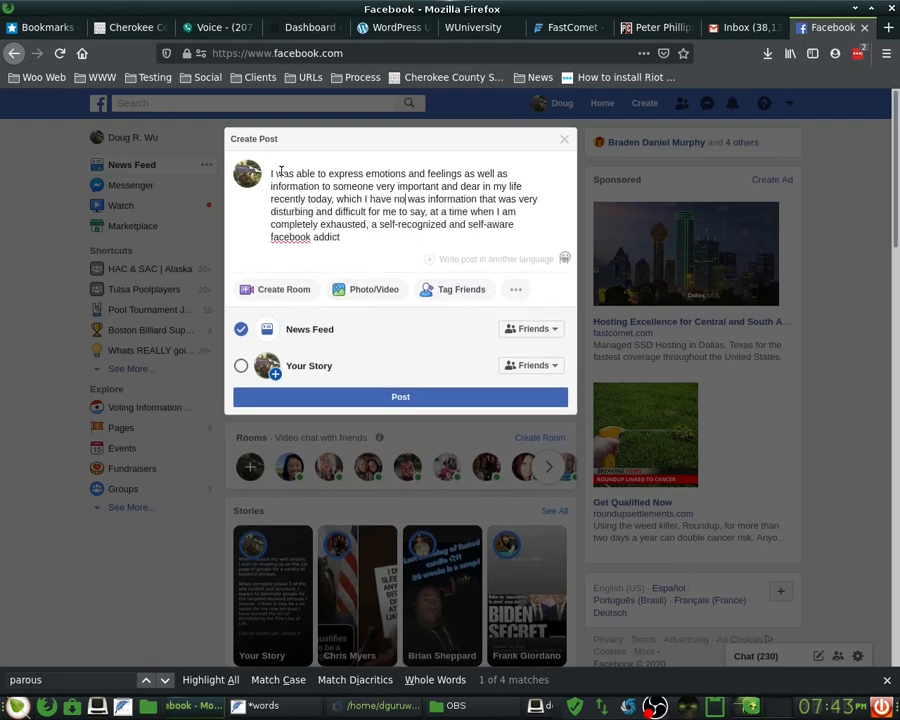
pyautogui.write('e to do for')
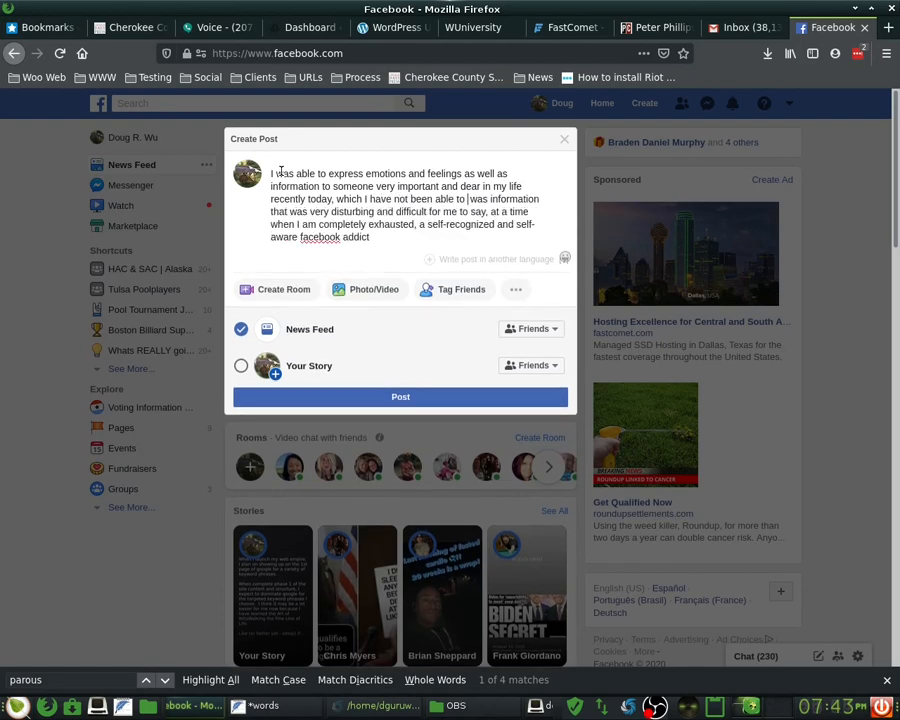
pyautogui.write(' a lifetime')
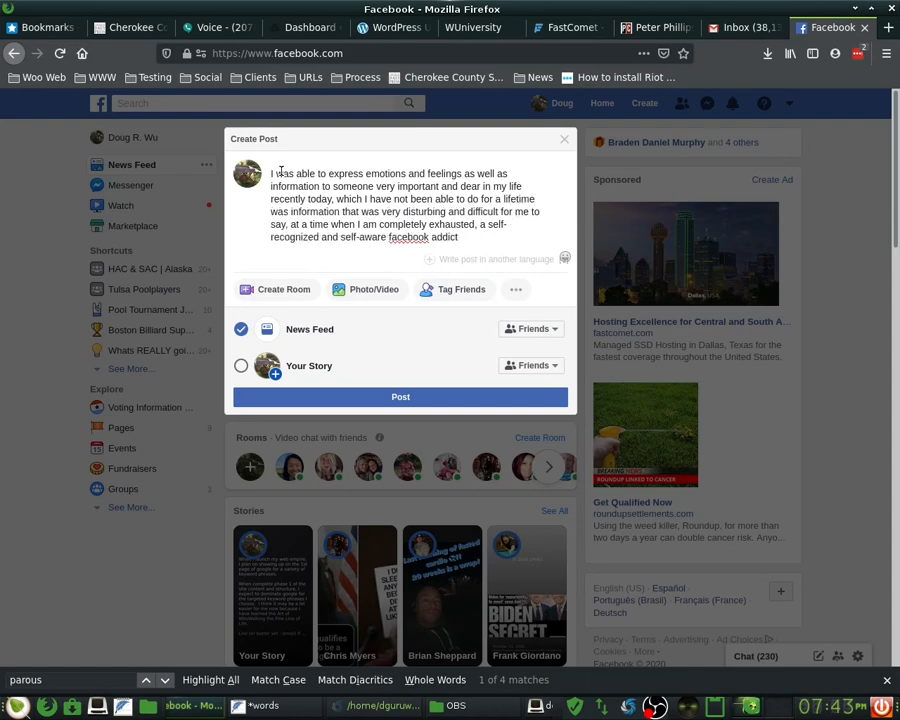
pyautogui.hotkey('ctrl', 'Left')
pyautogui.hotkey('ctrl', 'Left')
pyautogui.hotkey('ctrl', 'Left')
pyautogui.hotkey('ctrl', 'Left')
pyautogui.hotkey('ctrl', 'Left')
pyautogui.hotkey('ctrl', 'Left')
pyautogui.hotkey('ctrl', 'Left')
pyautogui.hotkey('ctrl', 'Left')
pyautogui.hotkey('ctrl', 'Left')
pyautogui.write('feel I')
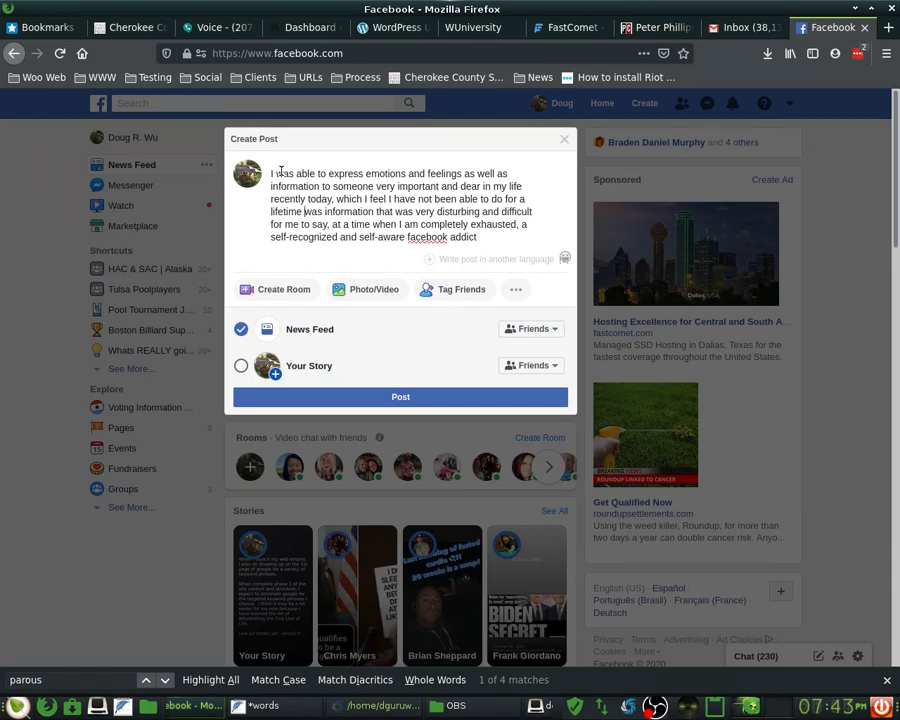
pyautogui.write('ime and am ')
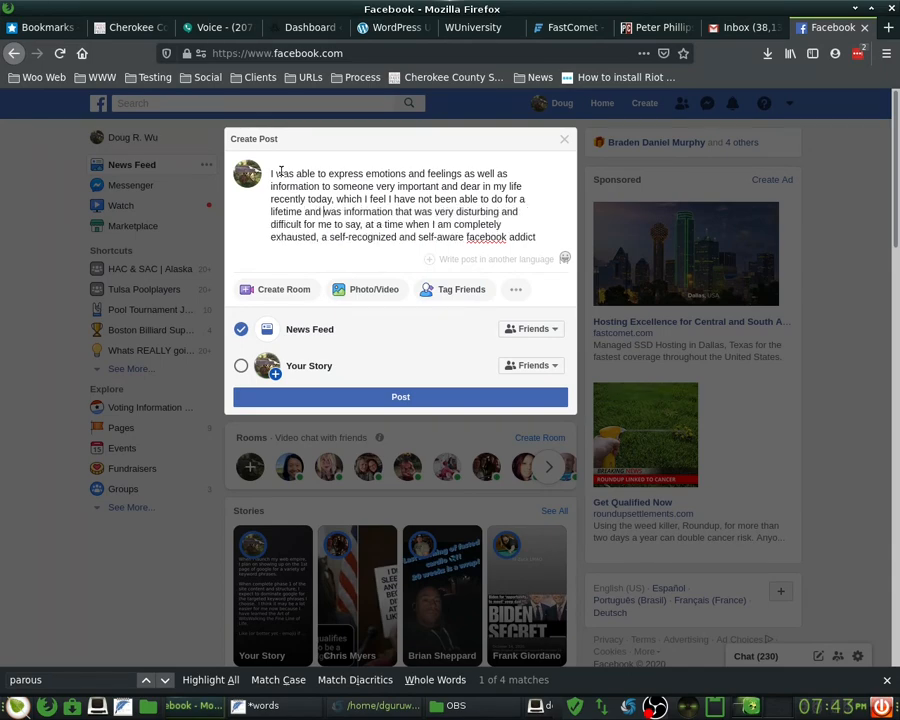
pyautogui.write('glad for it')
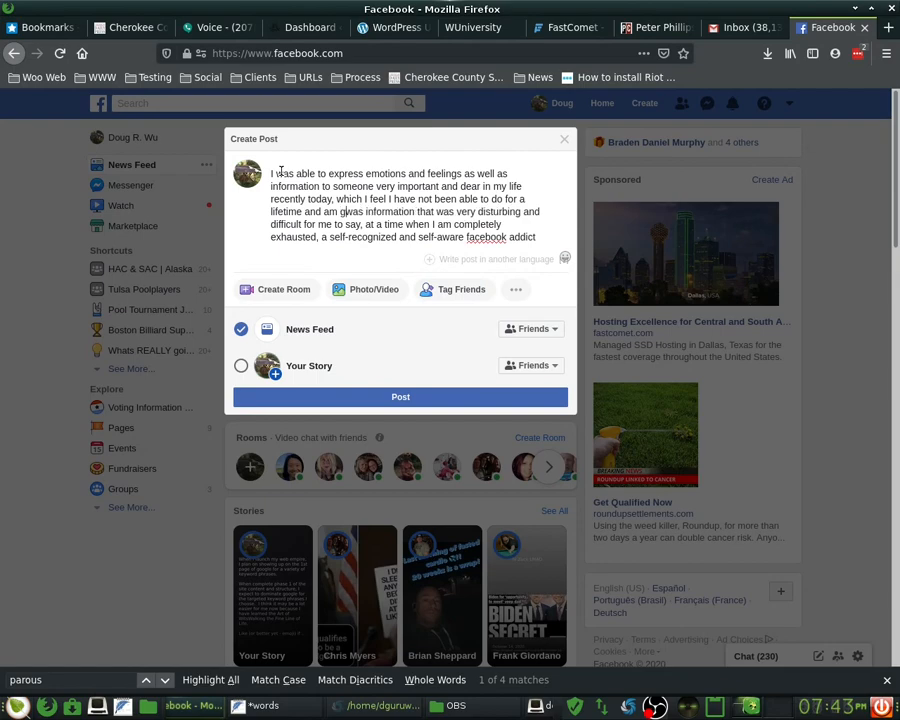
pyautogui.write(', ')
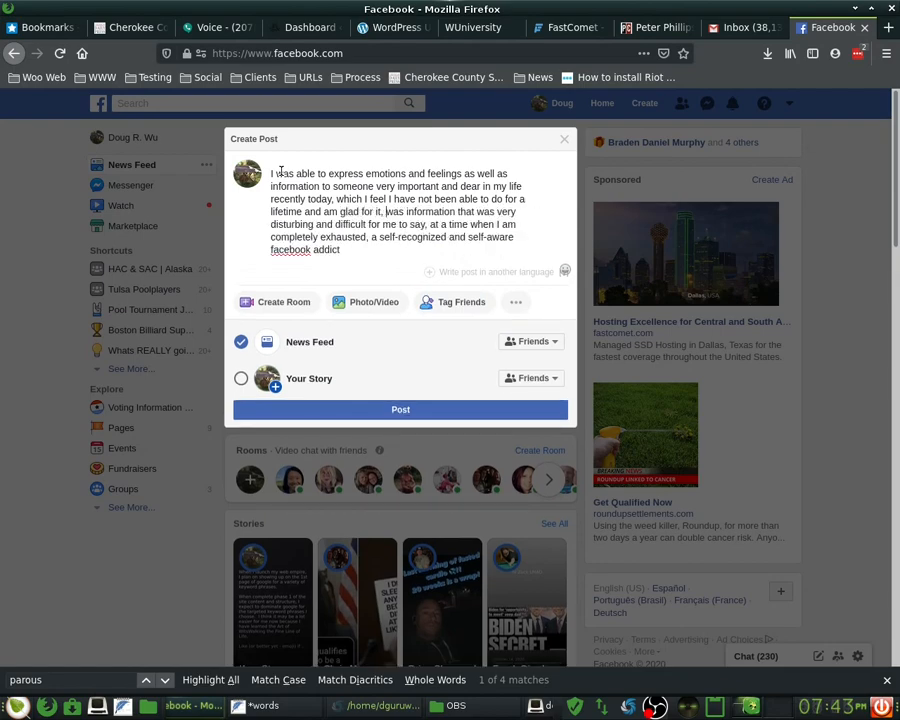
pyautogui.write('over')
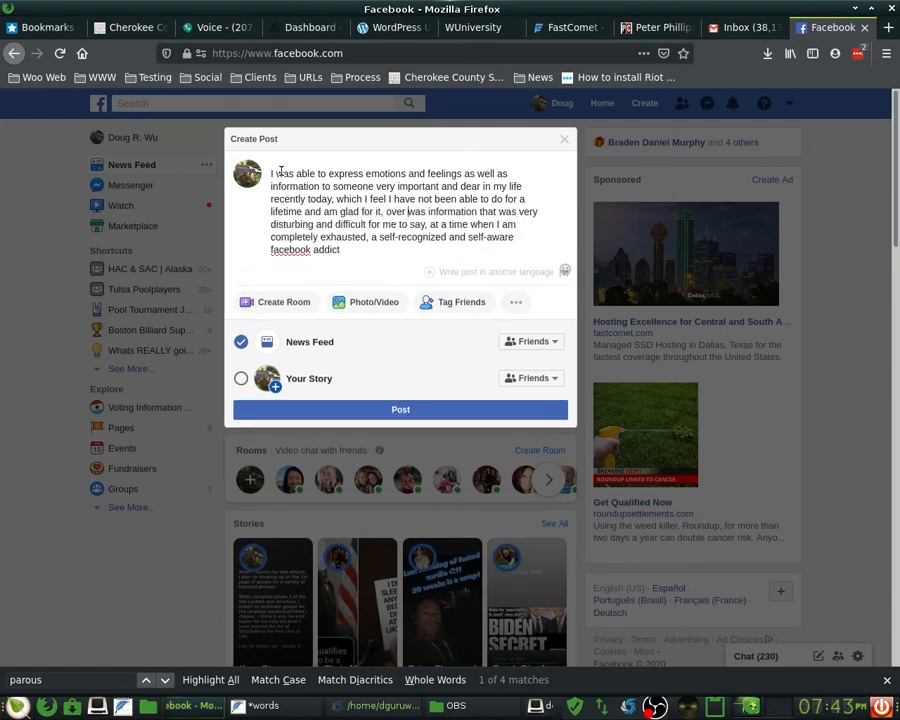
# - Replace 'over was' with 'in regards to' and add needing sleep and preparing a client email
pyautogui.hotkey('ctrl', 'shift', 'Right')
pyautogui.hotkey('ctrl', 'shift', 'Right')
pyautogui.write('in regards ')
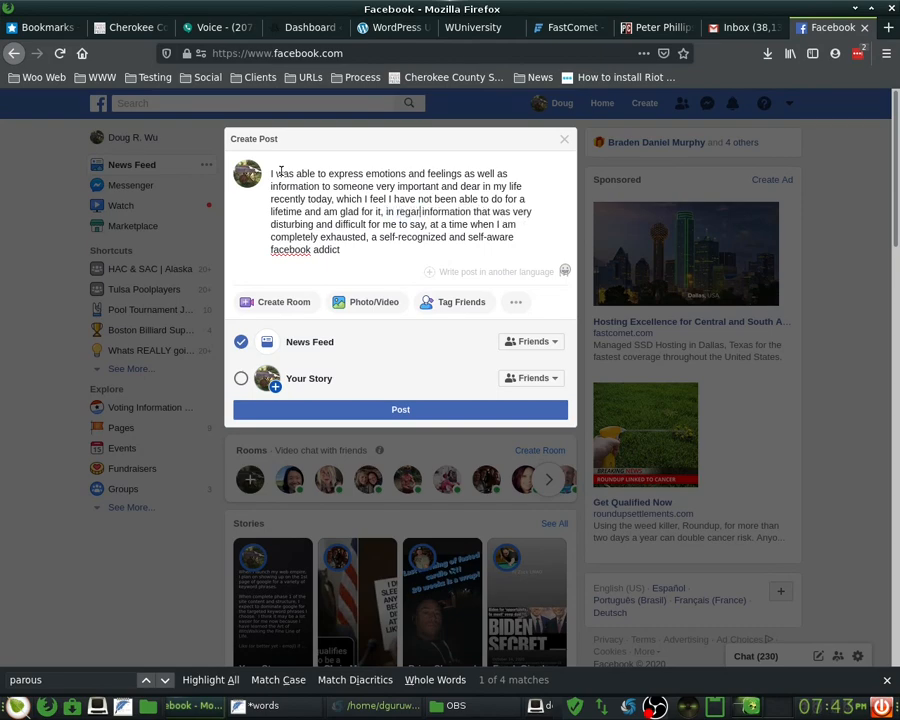
pyautogui.write('to')
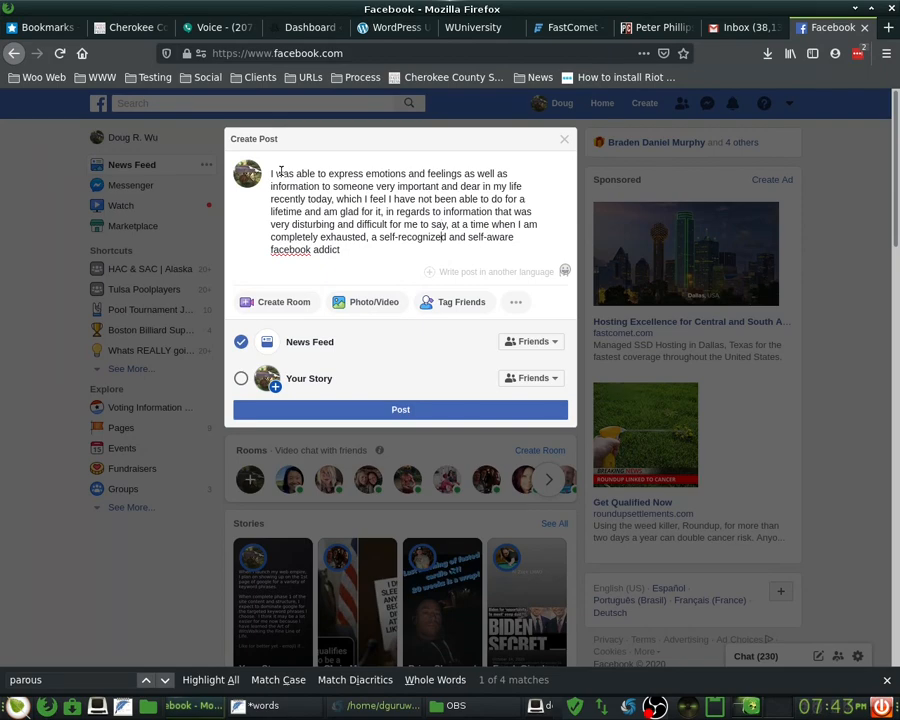
pyautogui.hotkey('ctrl', 'End')
pyautogui.write('and in need of sleep a')
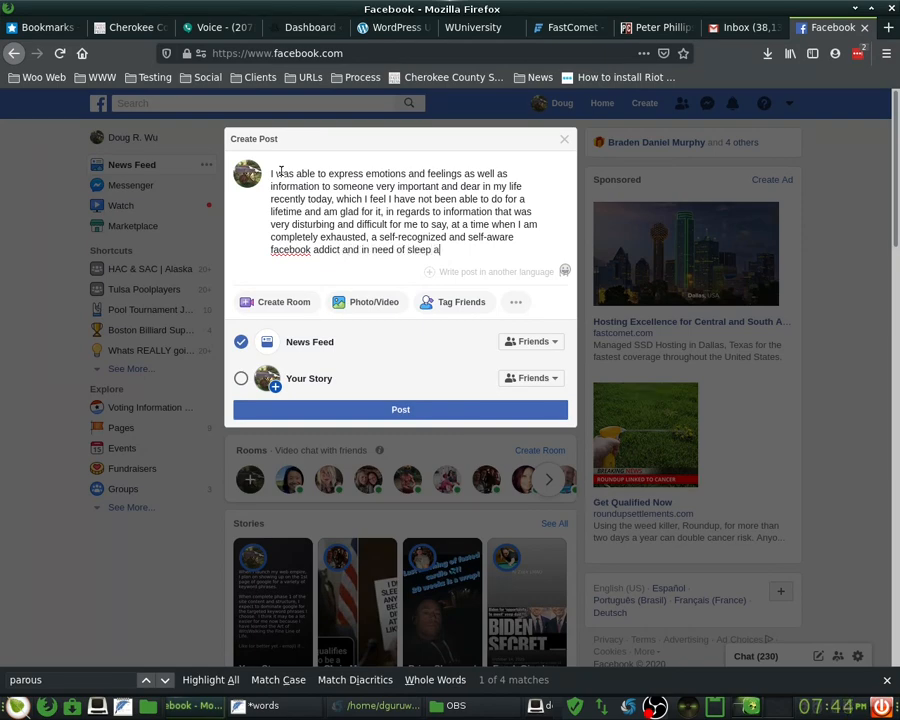
pyautogui.write('nd still having to prepare')
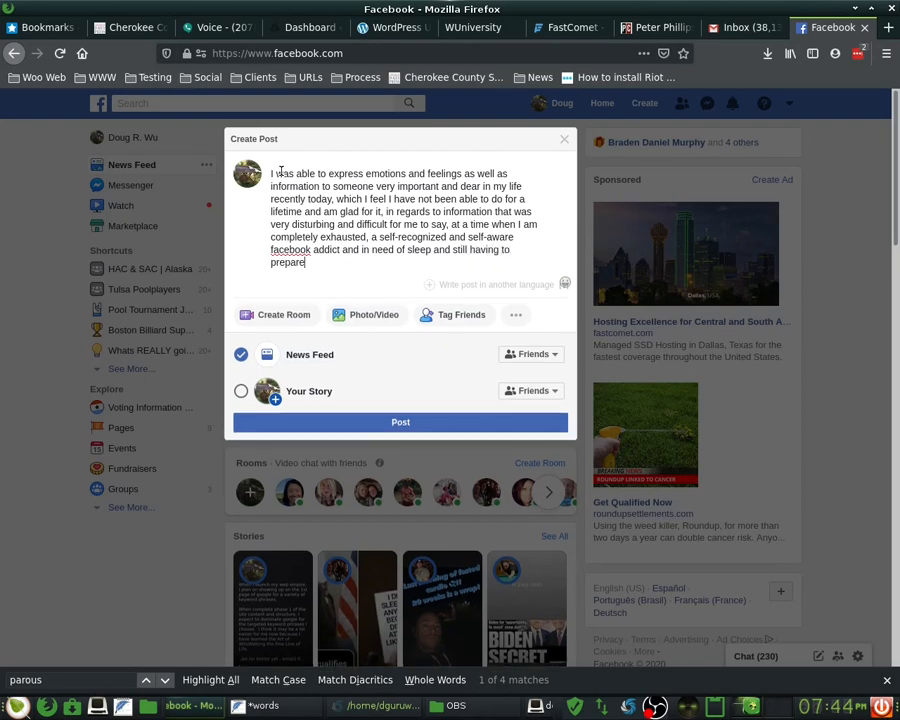
pyautogui.write(' an email for a pote')
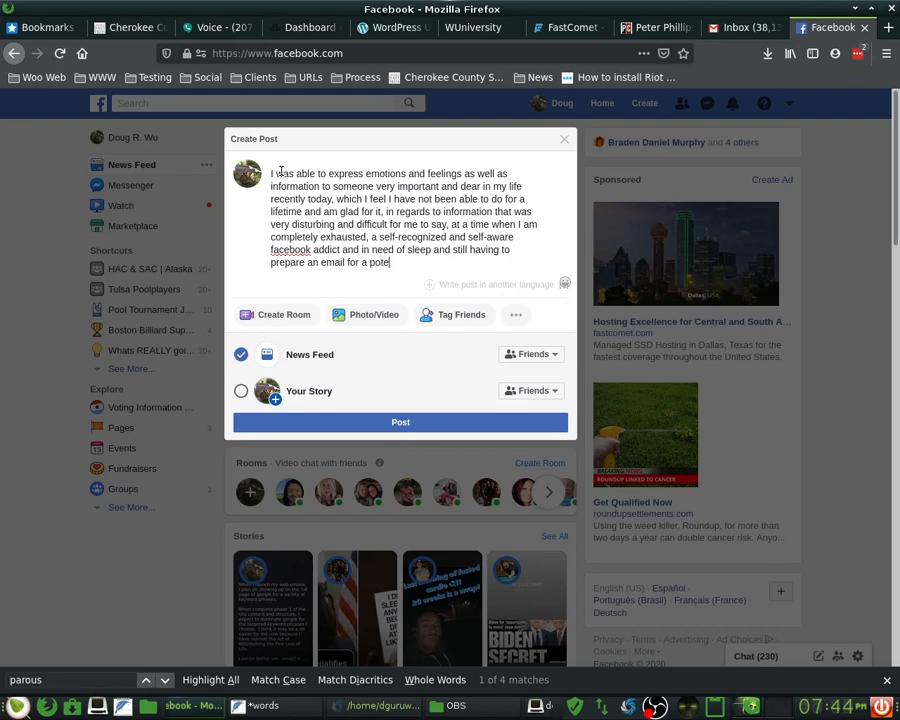
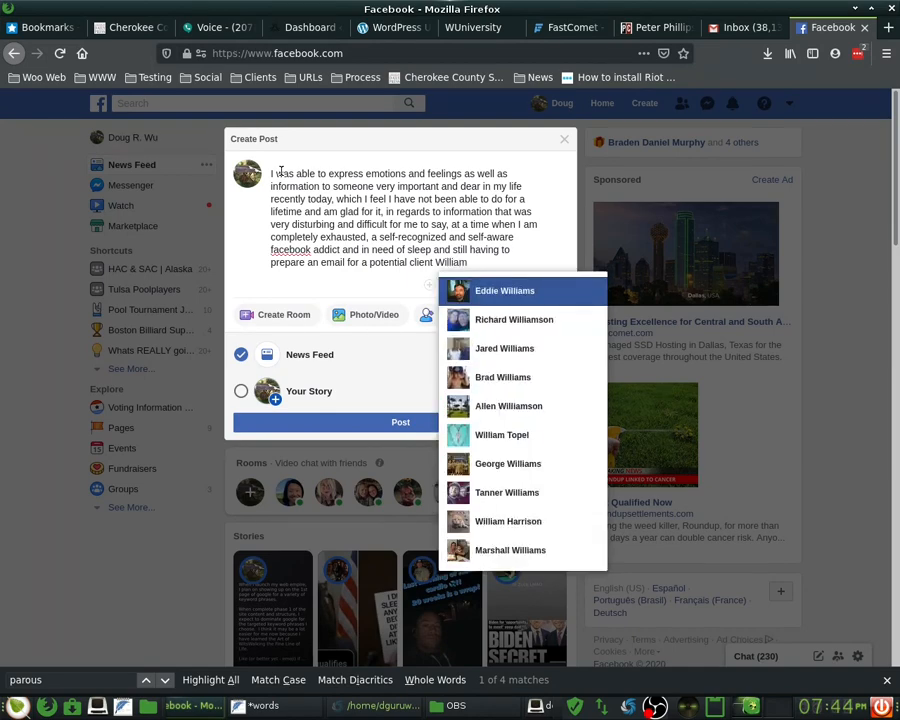
# - Tag the client as a friend mention, write 'potentially interested client', and open a parenthesis
pyautogui.press('Down')
pyautogui.press('Down')
pyautogui.press('Down')
pyautogui.press('Down')
pyautogui.press('Down')
pyautogui.press('Return')
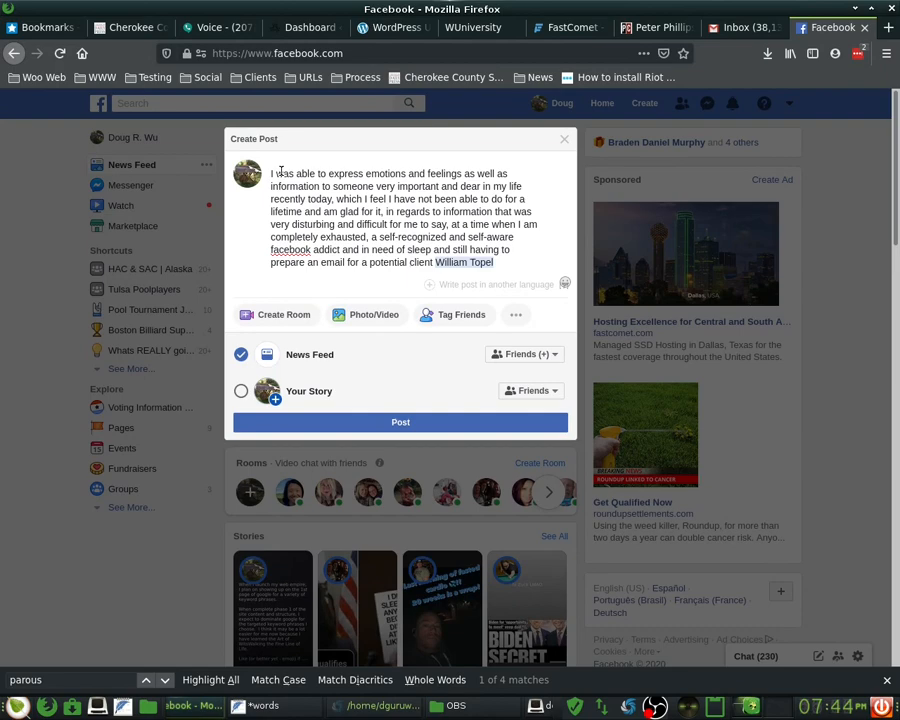
pyautogui.write('ly')
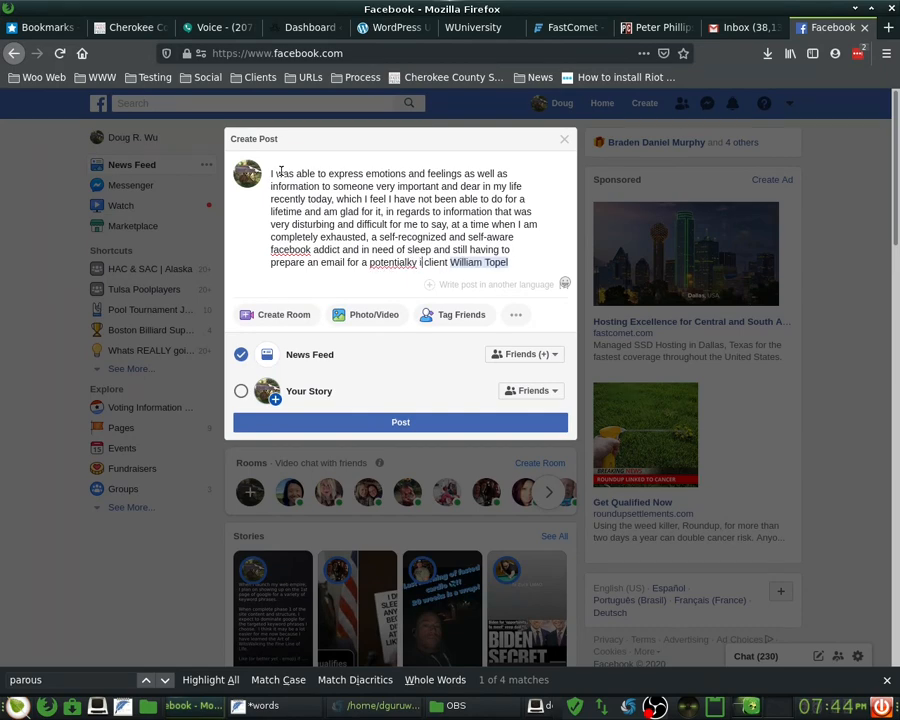
pyautogui.press('BackSpace')
pyautogui.press('BackSpace')
pyautogui.write('ly intereste')
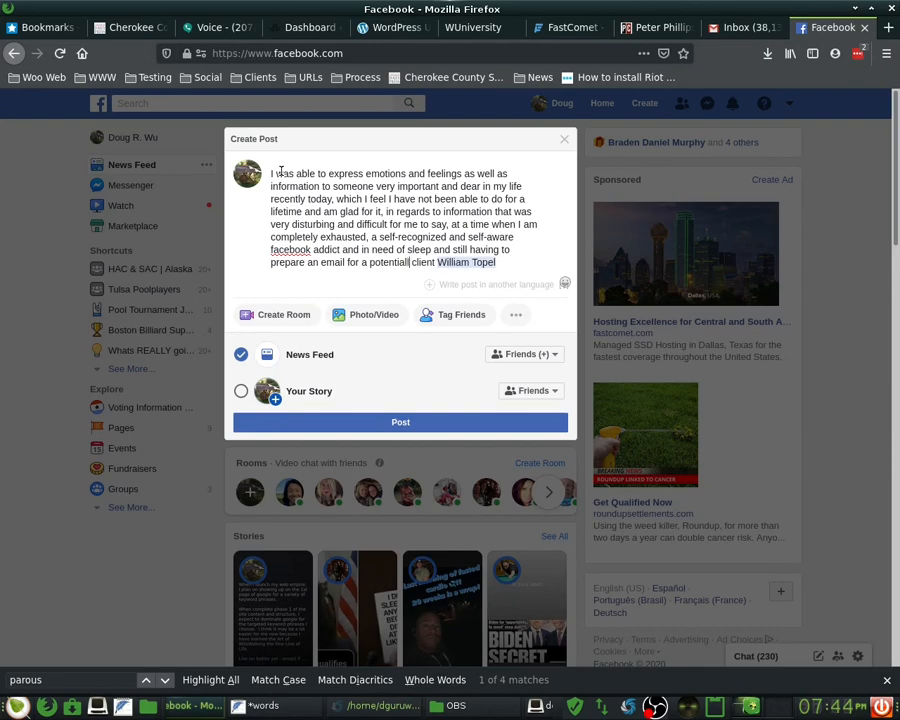
pyautogui.write('d')
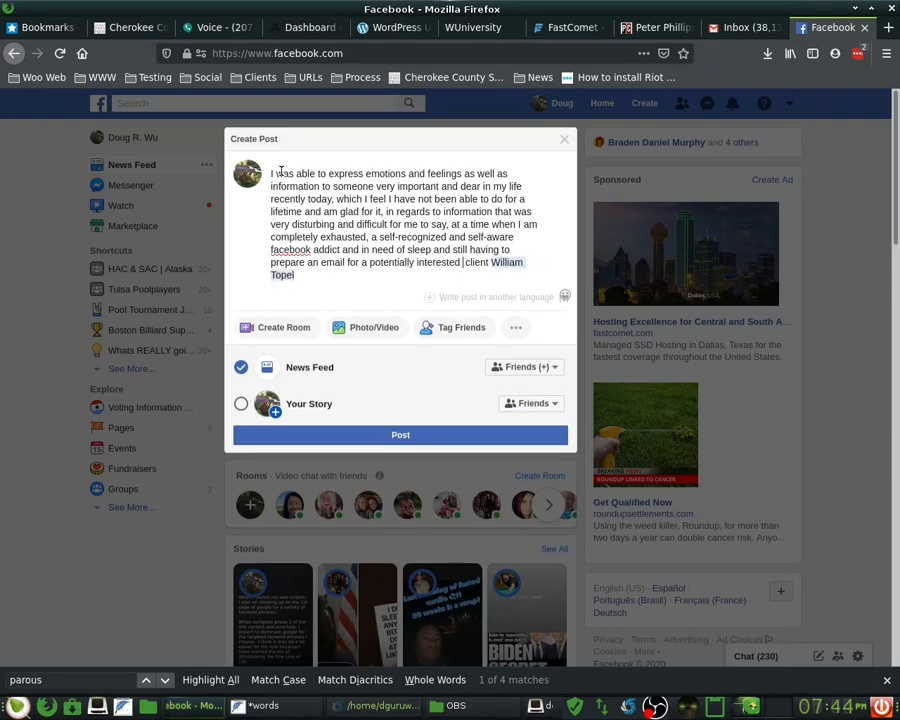
pyautogui.press('BackSpace')
pyautogui.write('(')
pyautogui.press('BackSpace')
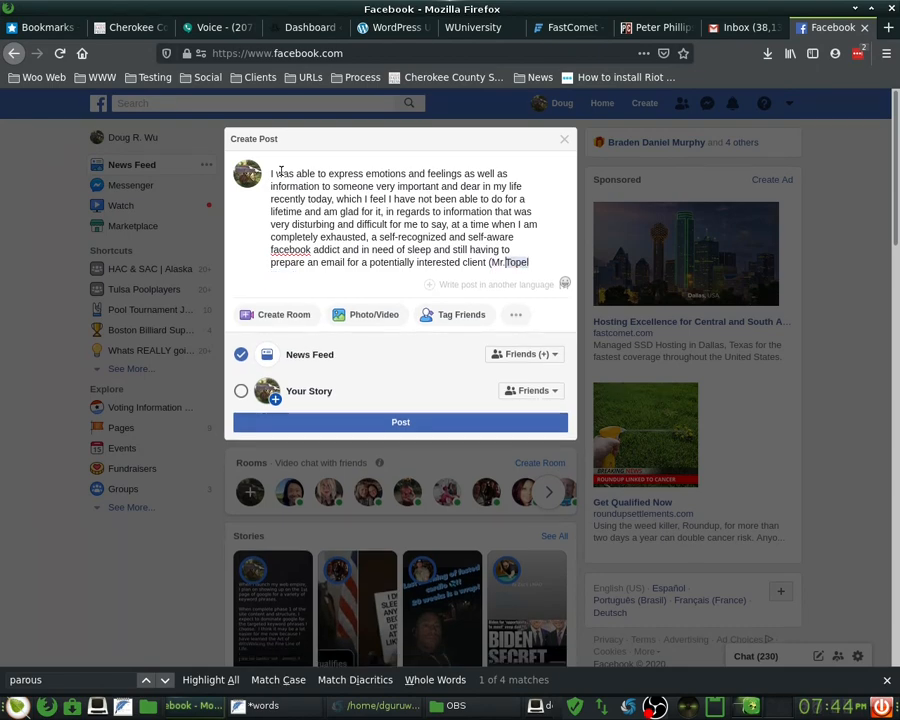
# - Add the client's titled surname and 'I hope to have that to you after I finish editing a video'
pyautogui.write(' - I hope to have')
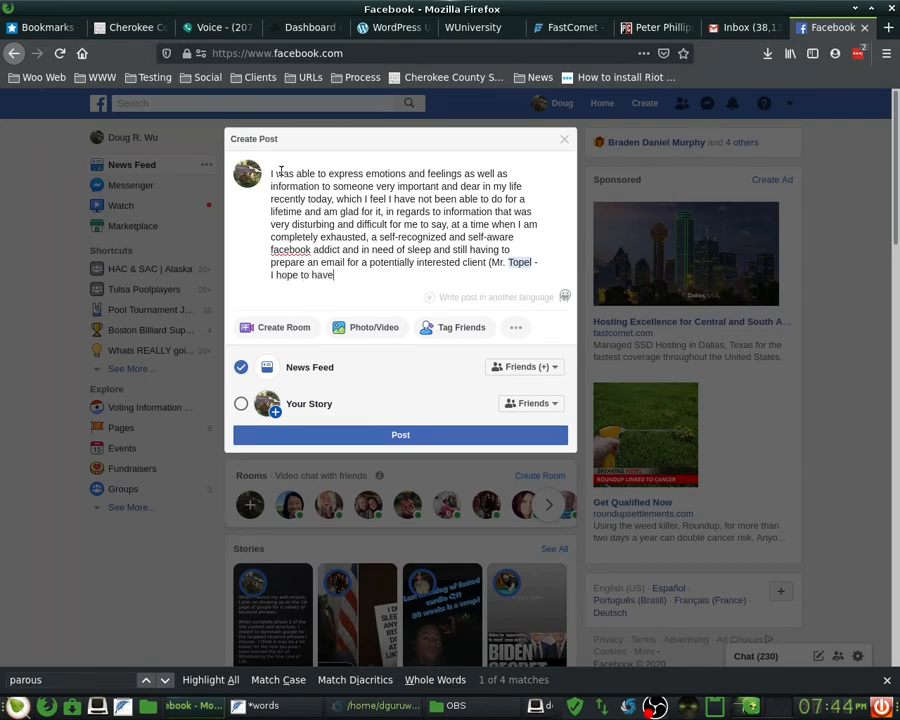
pyautogui.write(' that to you aftetr')
pyautogui.press('BackSpace')
pyautogui.press('BackSpace')
pyautogui.write('r ')
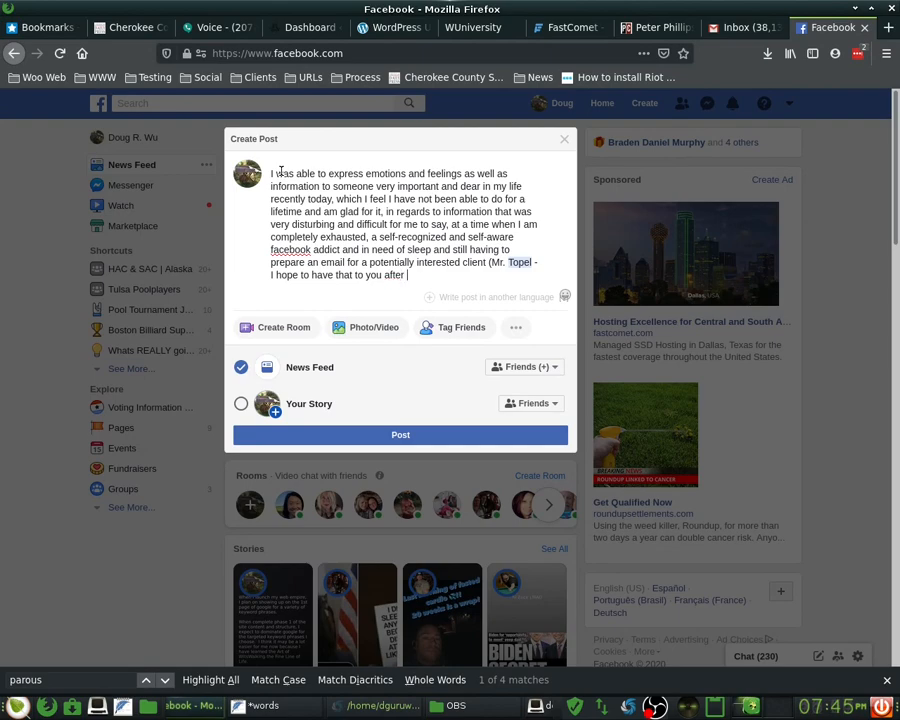
pyautogui.write('I finish editing a video for you all to')
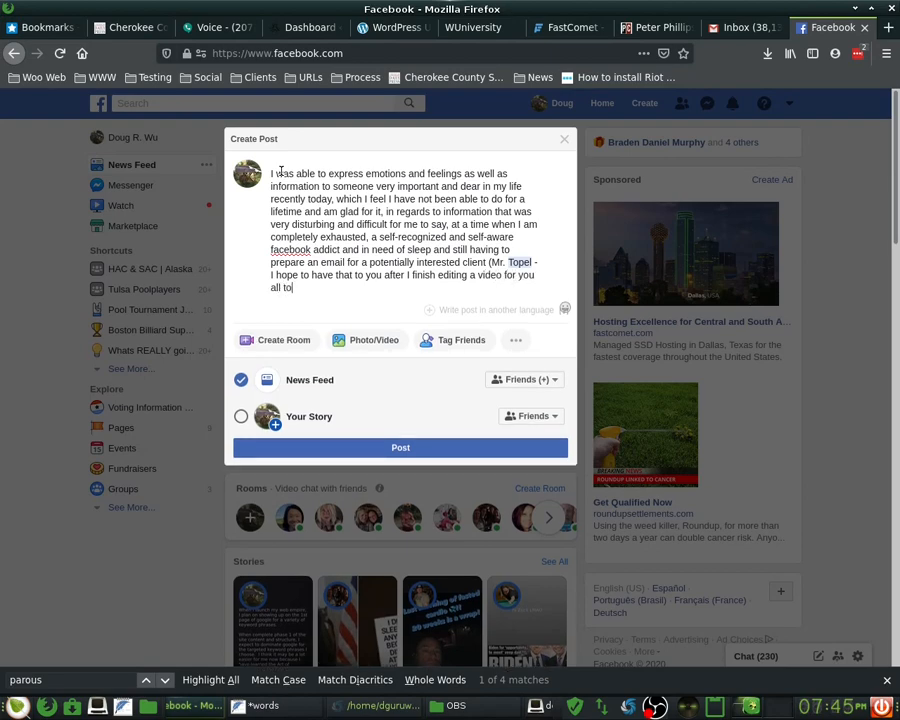
pyautogui.write(' see what I am up to ')
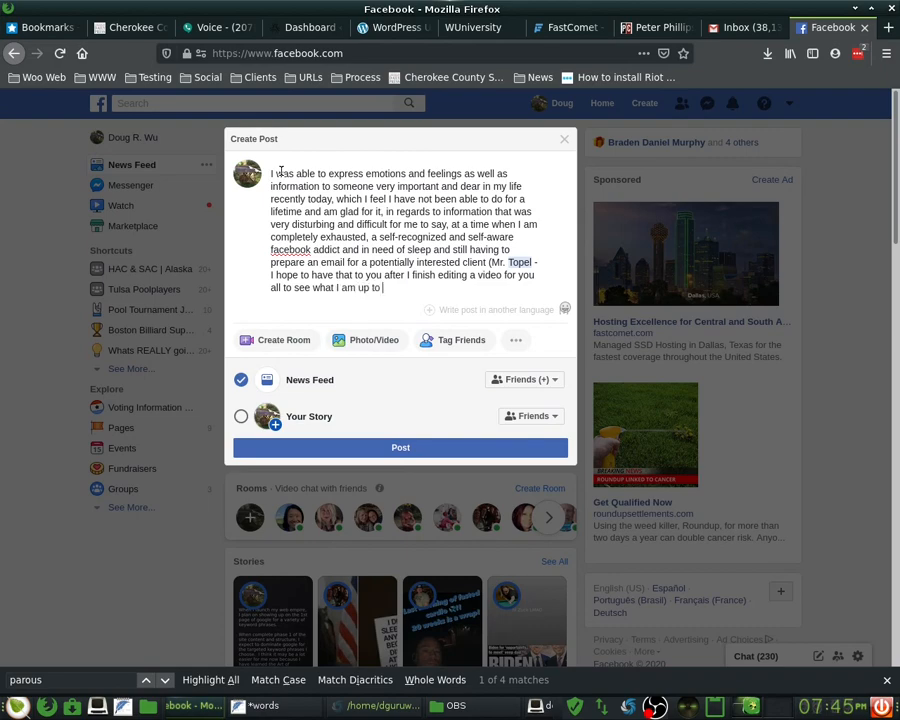
pyautogui.write('and')
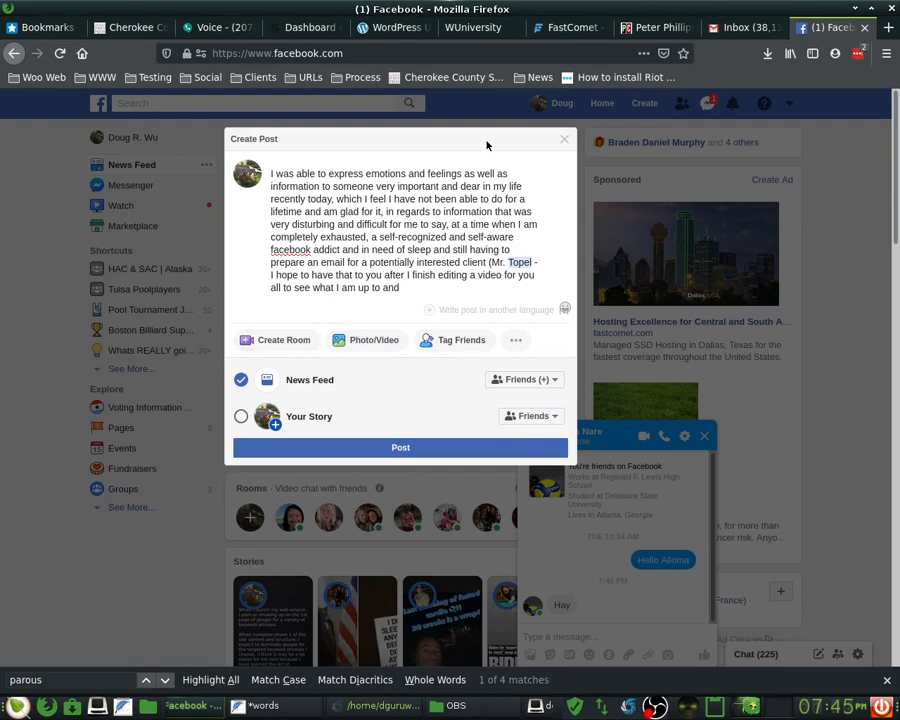
# - Close the post composer and send 'Hey there' and 'How are you doing?' in the chat
pyautogui.click(608, 430)
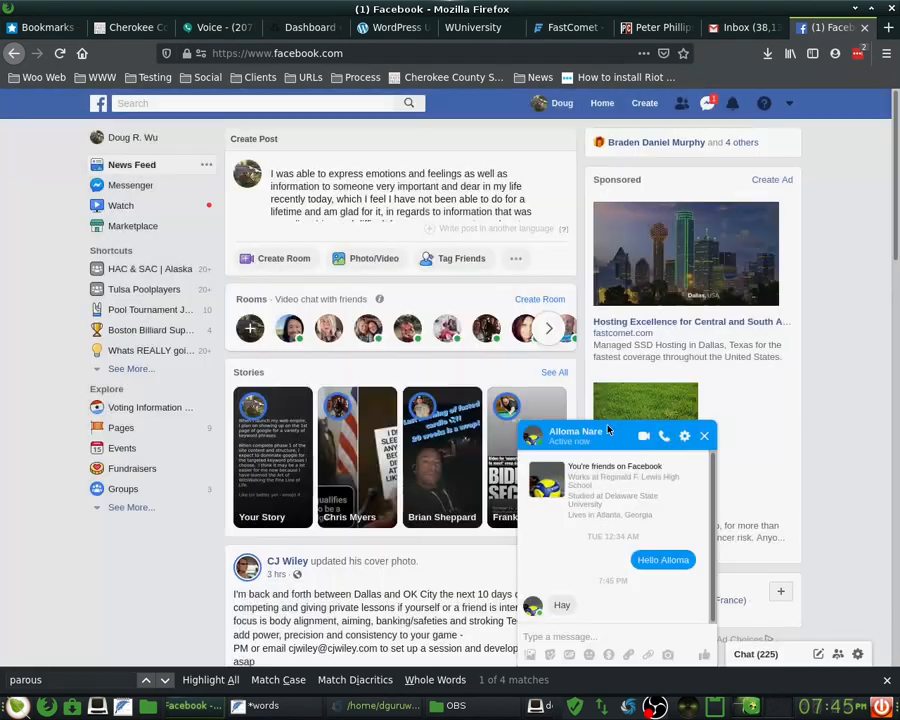
pyautogui.click(558, 637)
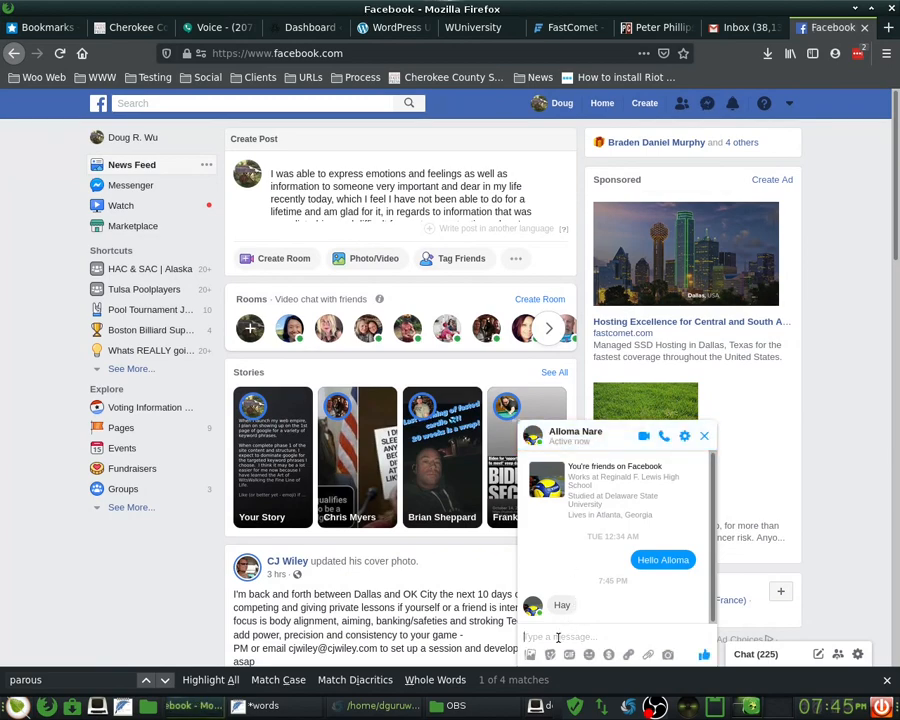
pyautogui.write('Hey there')
pyautogui.press('Return')
pyautogui.write('Howa')
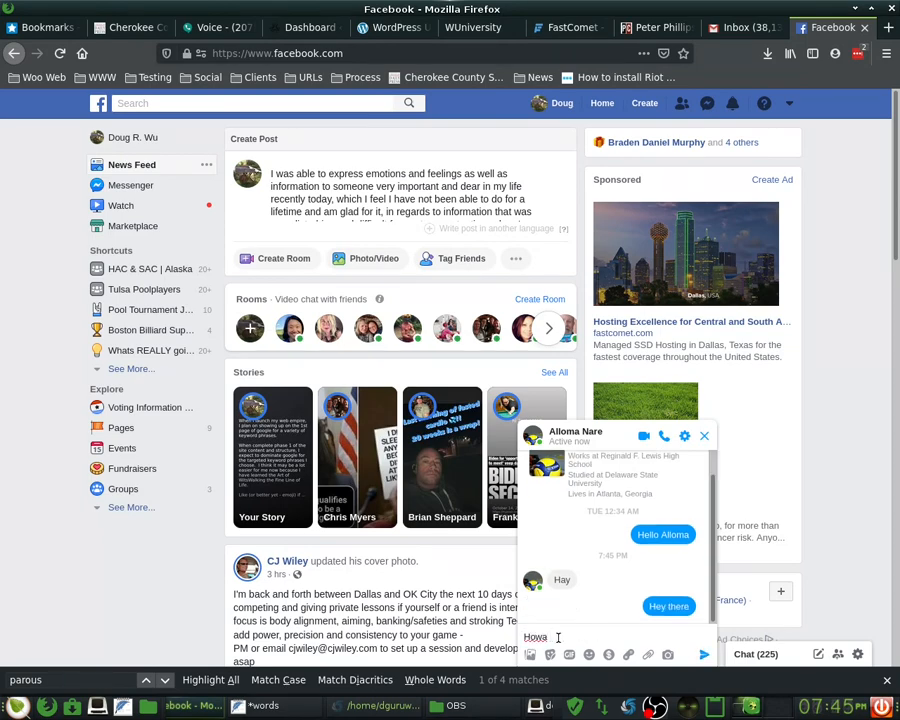
pyautogui.press('BackSpace')
pyautogui.write('are you doing?')
pyautogui.press('Return')
# - Send 'I was wondering if you were going to talk to me!' and the looping teaching question
pyautogui.write('I was')
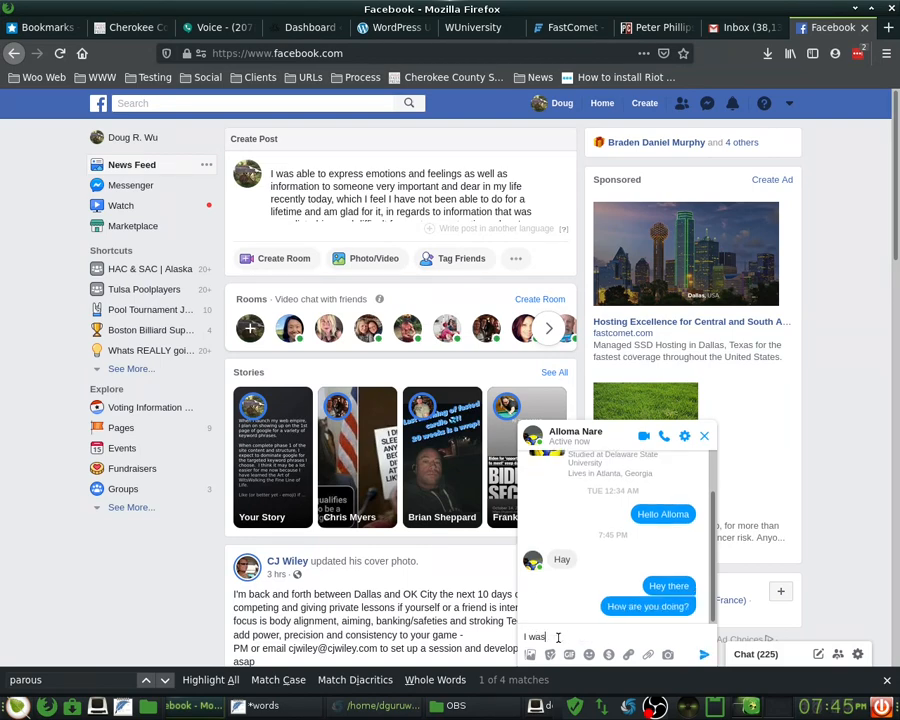
pyautogui.write(' wondering if you were going to talk ')
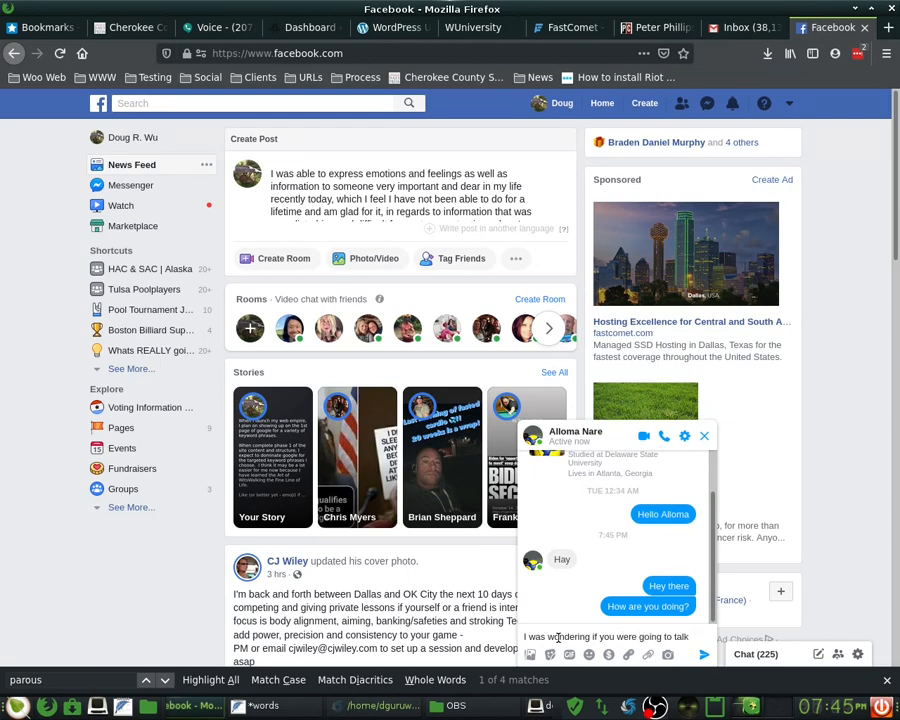
pyautogui.write('to me!')
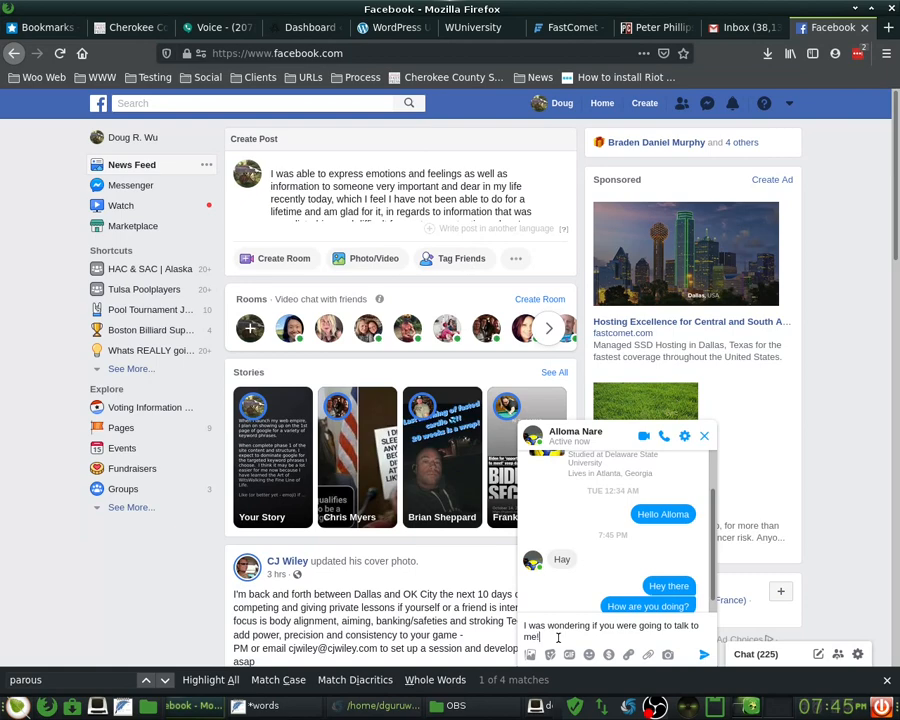
pyautogui.press('Return')
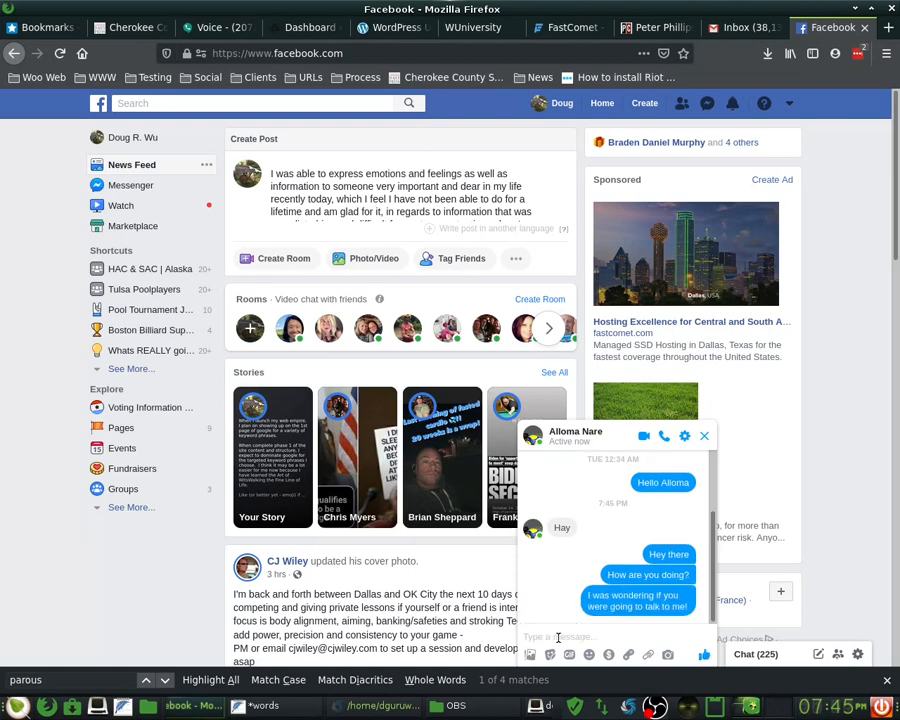
pyautogui.write('What')
pyautogui.press('BackSpace')
pyautogui.press('BackSpace')
pyautogui.press('BackSpace')
pyautogui.press('BackSpace')
pyautogui.write('How I may I teach you how to ')
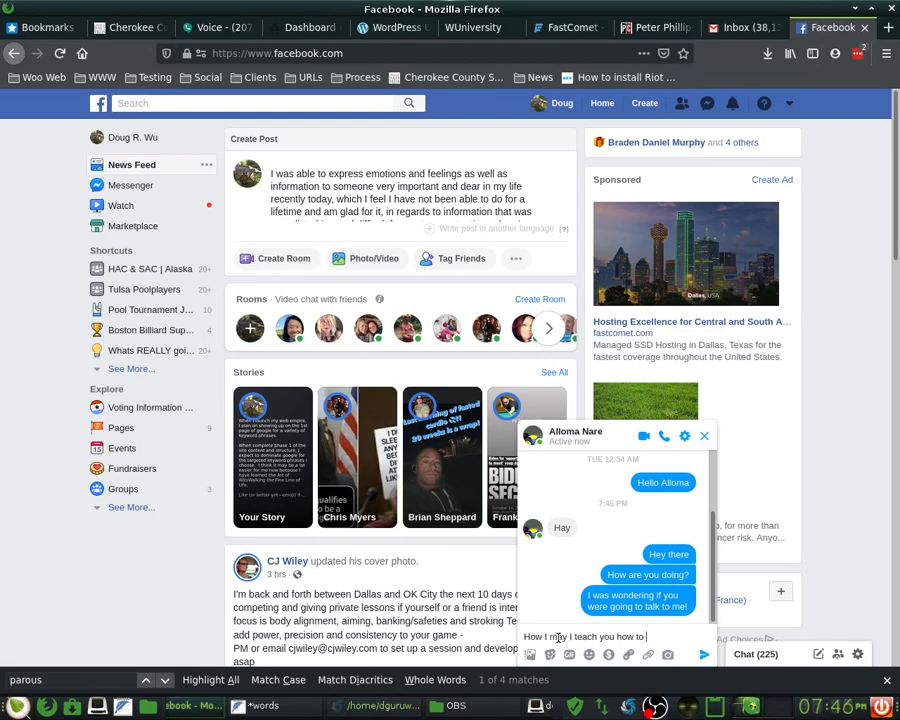
pyautogui.write('teach me to teach you to ')
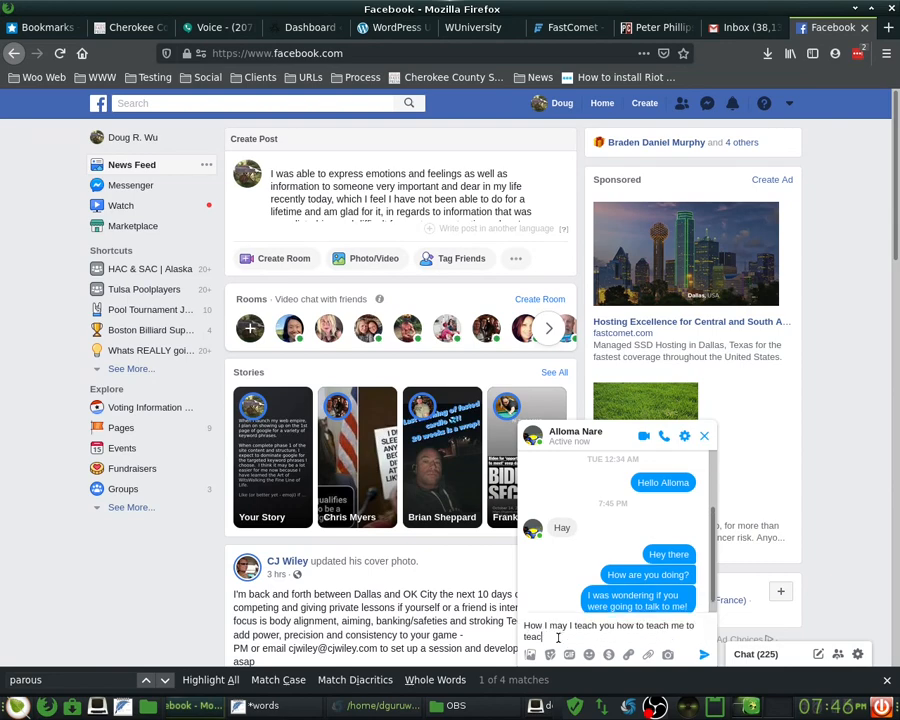
pyautogui.write('teach me to teach ')
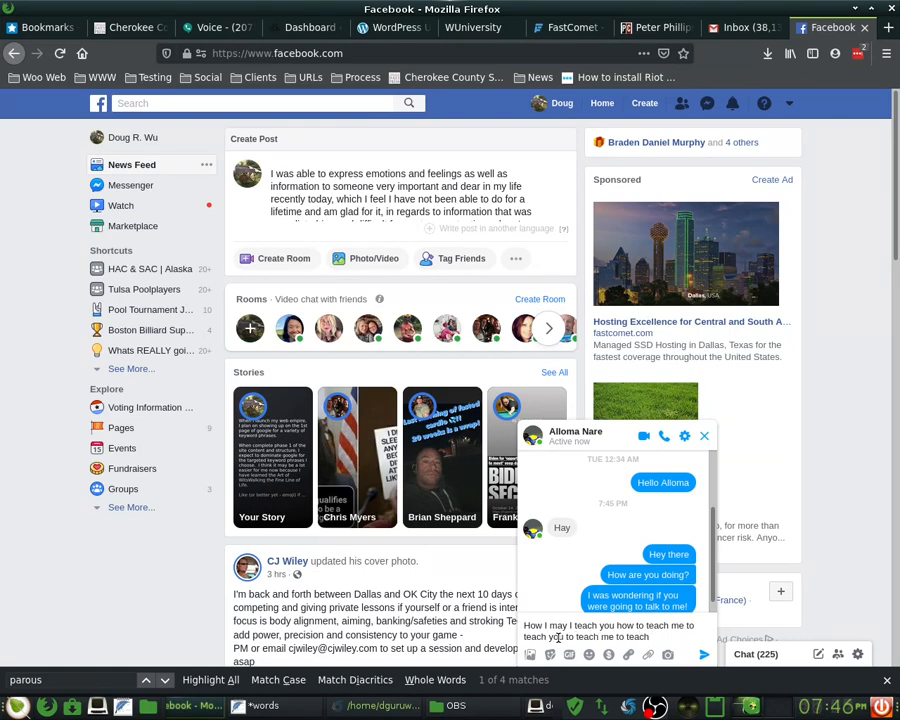
pyautogui.write('you?')
pyautogui.press('Return')
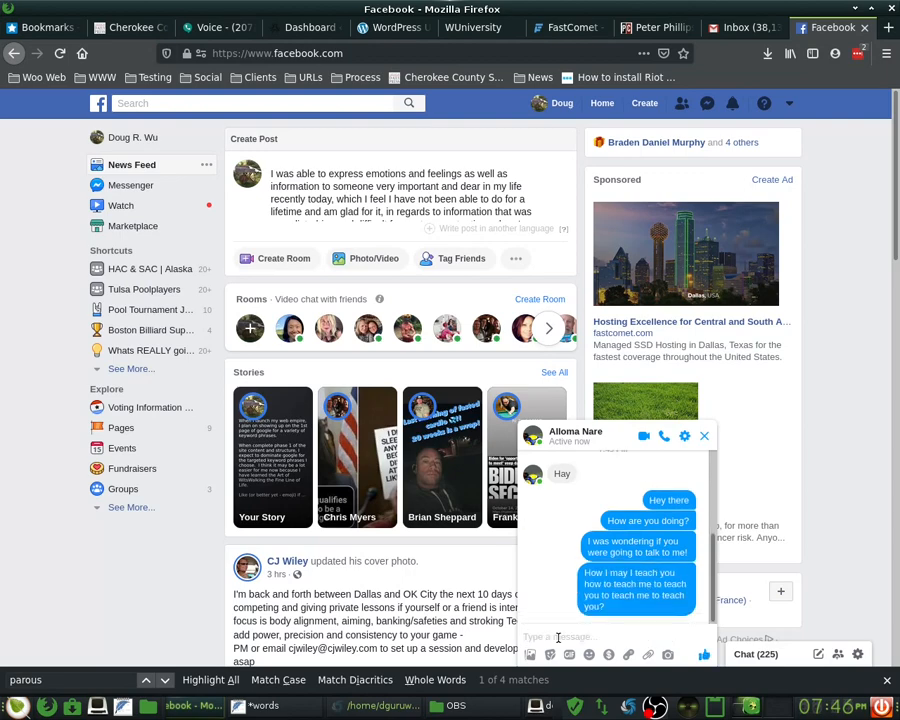
pyautogui.click(558, 637)
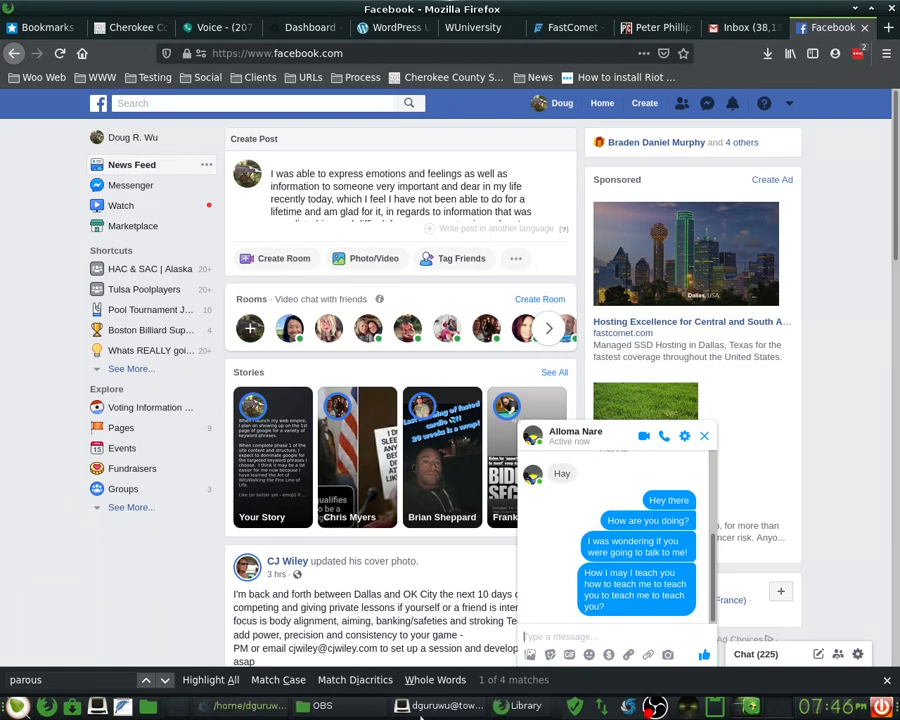
# - Close the terminal window and dismiss Firefox's history Library
pyautogui.click(409, 714)
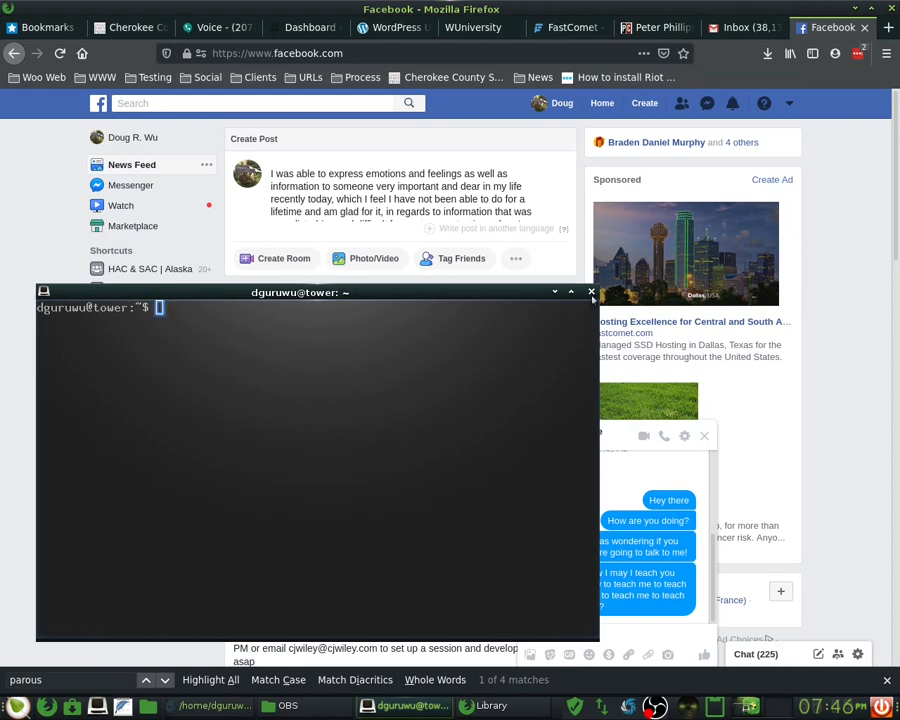
pyautogui.click(591, 292)
pyautogui.click(450, 705)
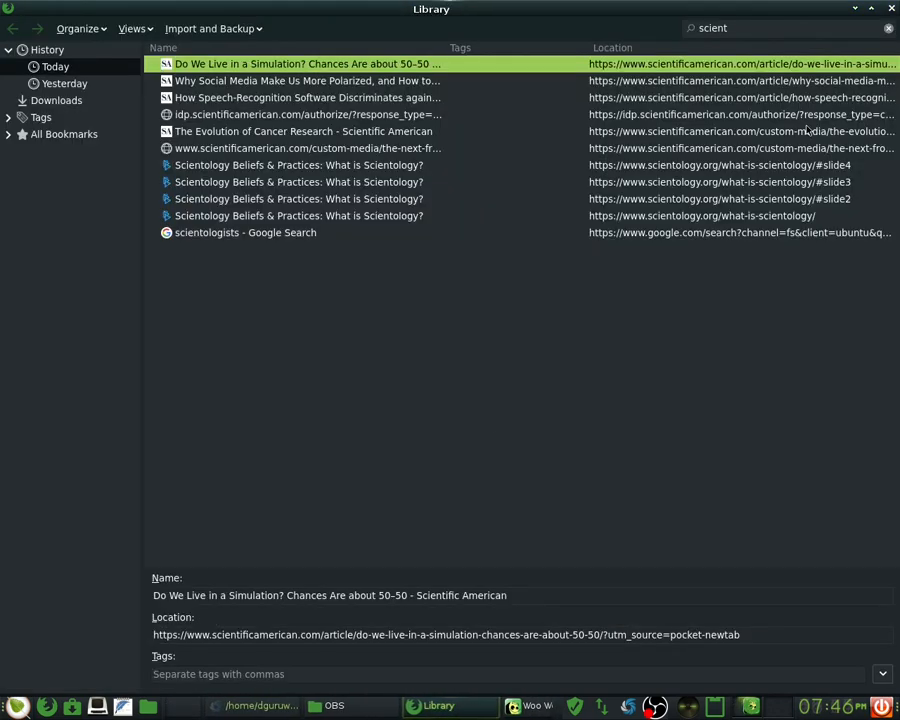
pyautogui.click(891, 8)
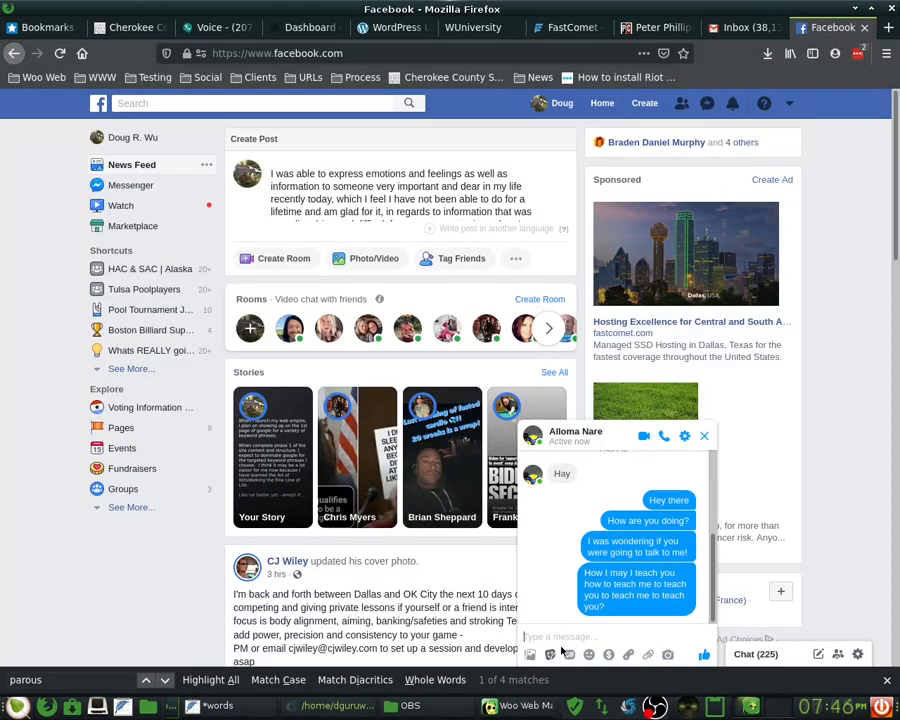
# - Bring up the OBS recordings folder, then return to the Facebook page
pyautogui.click(418, 708)
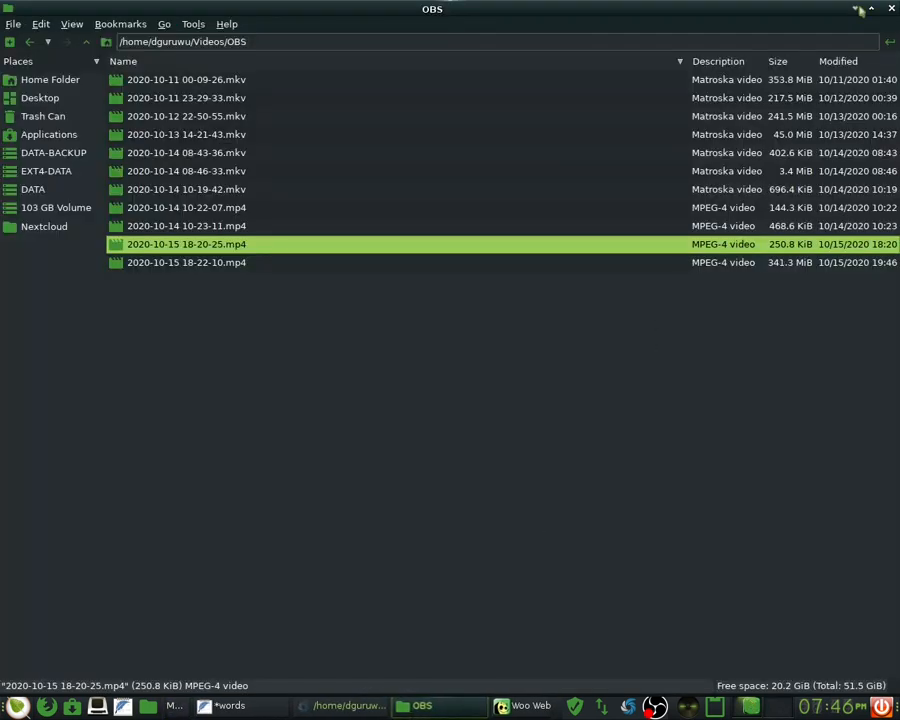
pyautogui.hotkey('alt', 'Tab')
pyautogui.moveTo(531, 578)
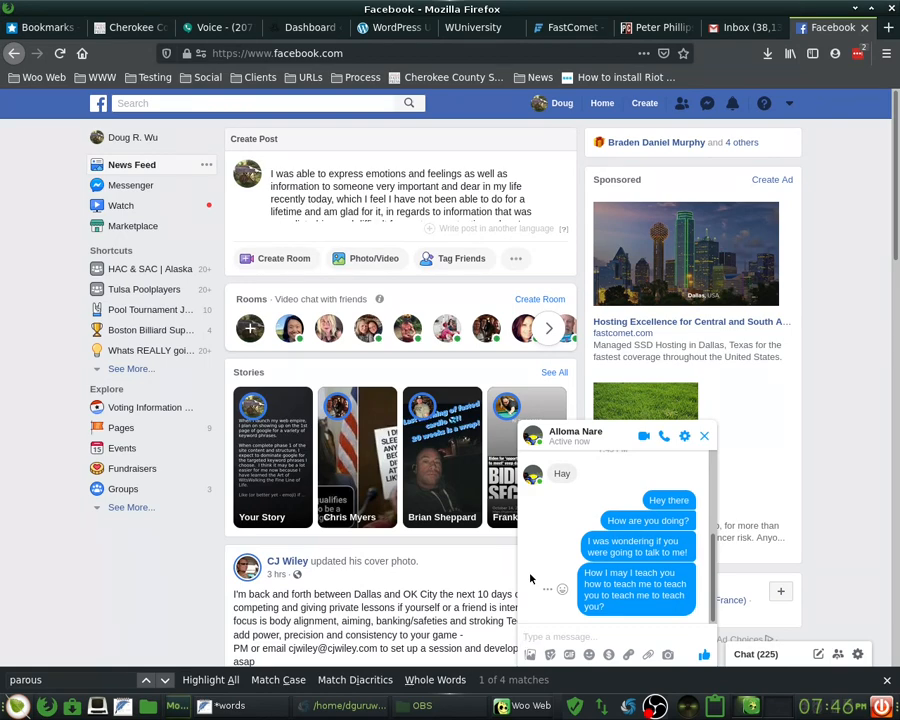
# - Close the Messenger chat, expand the post draft, and replace 'you' with 'the public'
pyautogui.click(704, 436)
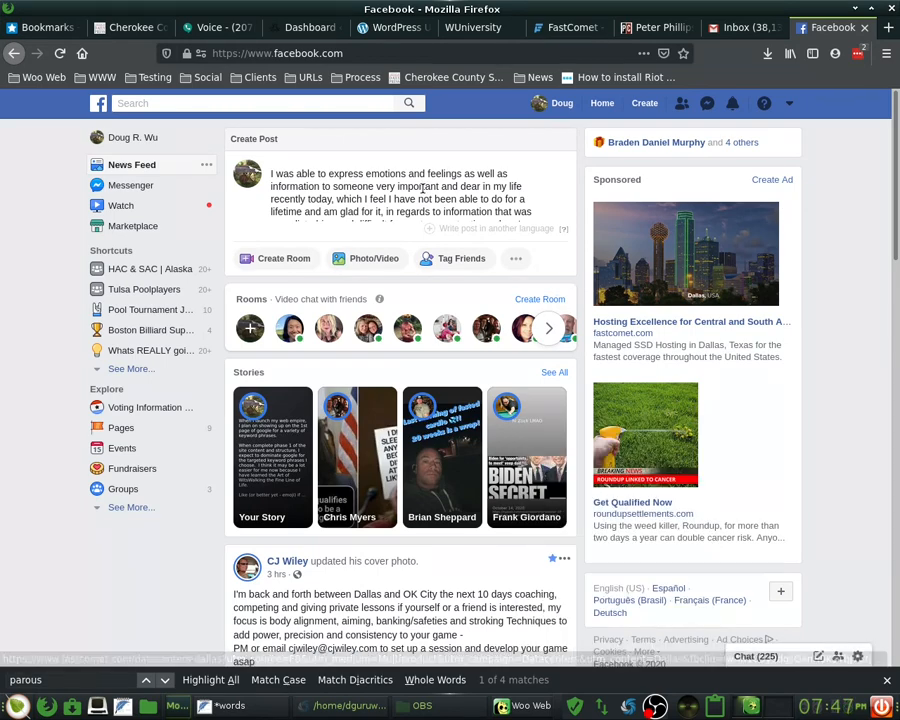
pyautogui.click(418, 187)
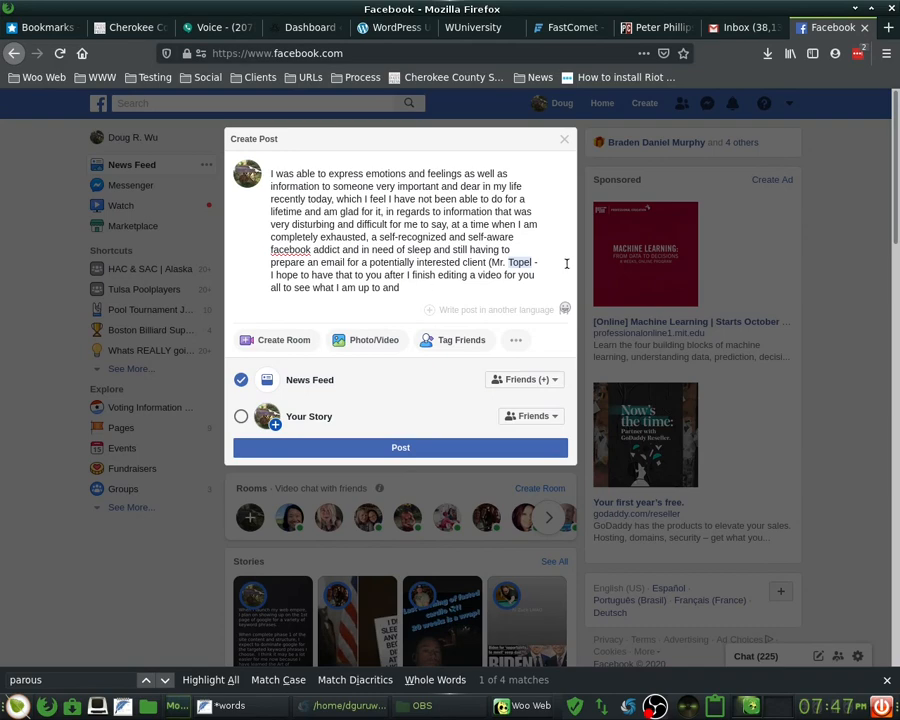
pyautogui.doubleClick(529, 276)
pyautogui.write('the pub')
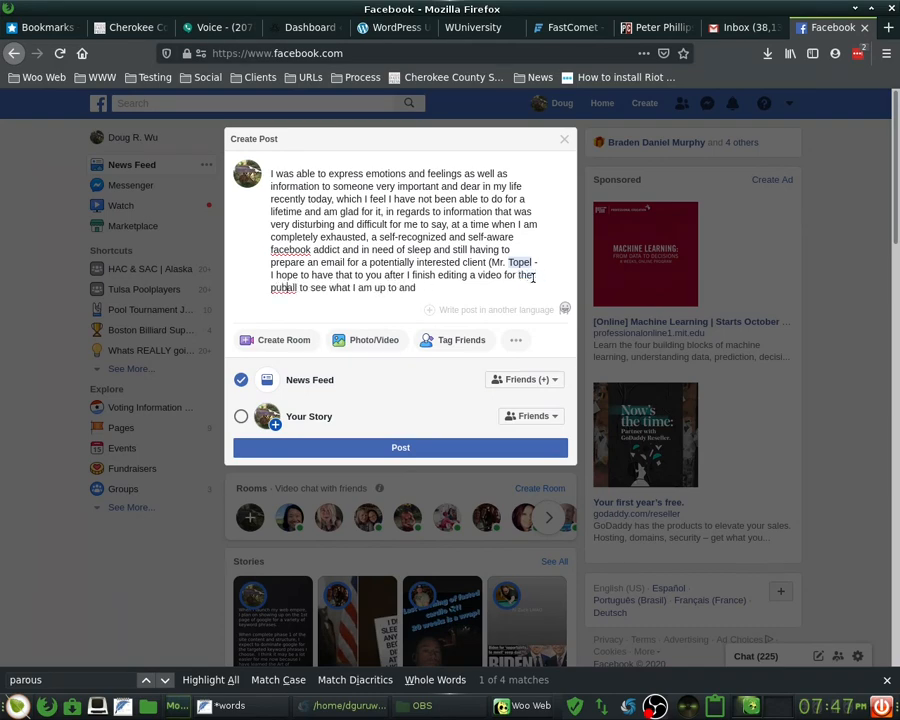
pyautogui.write('lic')
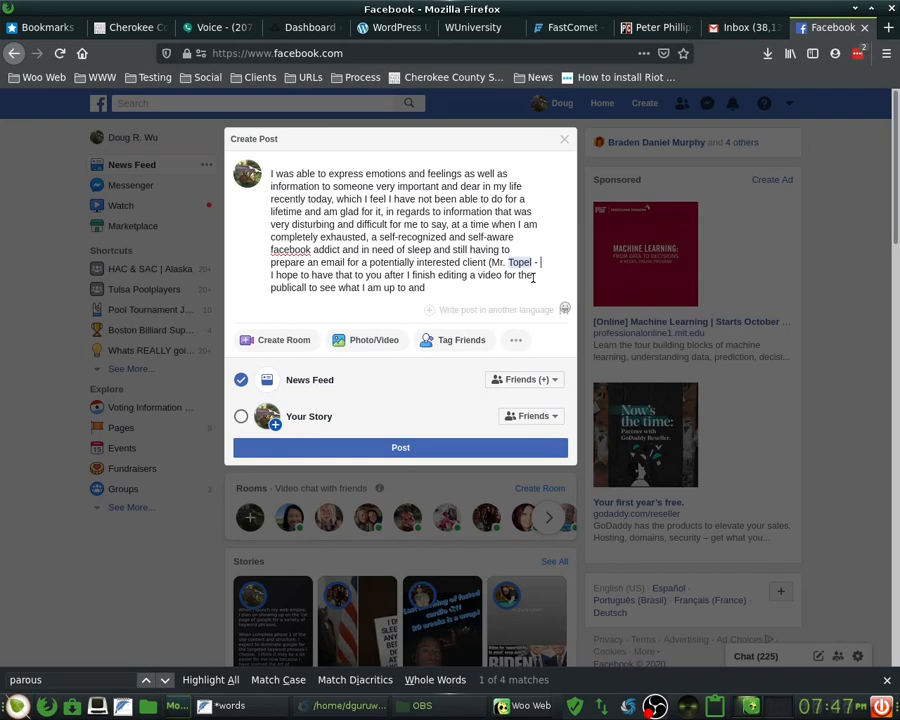
pyautogui.press('Down')
pyautogui.press('Down')
pyautogui.press('Up')
pyautogui.hotkey('ctrl', 'Right')
pyautogui.press('Left')
pyautogui.press('Left')
pyautogui.press('Left')
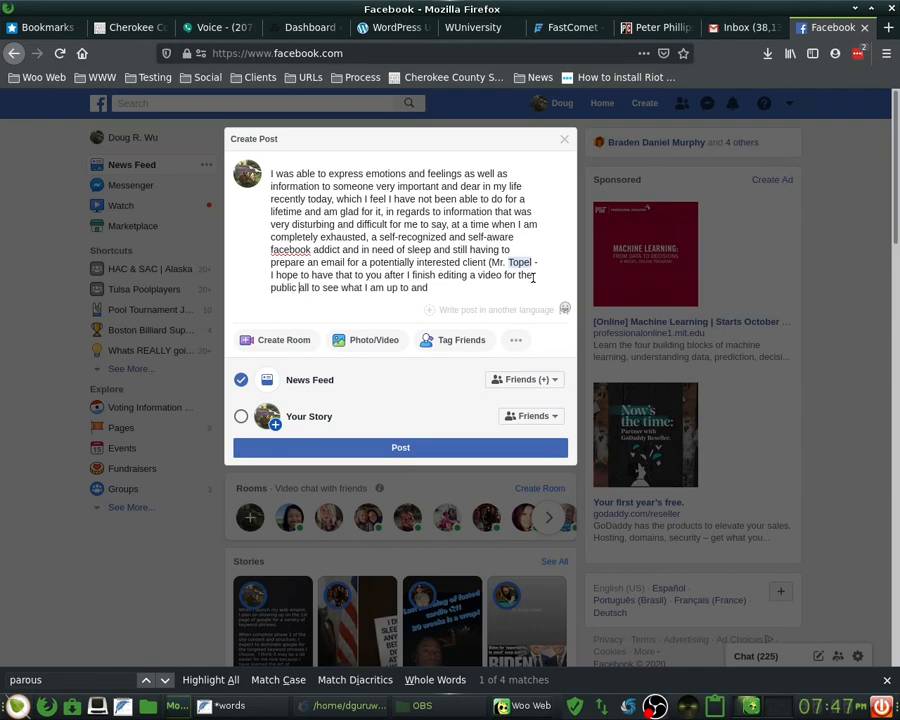
# - Begin the post's closing sentence with 'an inside look into WitsW'
pyautogui.press('End')
pyautogui.write('how Wot')
pyautogui.press('BackSpace')
pyautogui.press('BackSpace')
pyautogui.write('itsW')
pyautogui.hotkey('ctrl', 'Left')
pyautogui.hotkey('ctrl', 'shift', 'Left')
pyautogui.write('an inside look ')
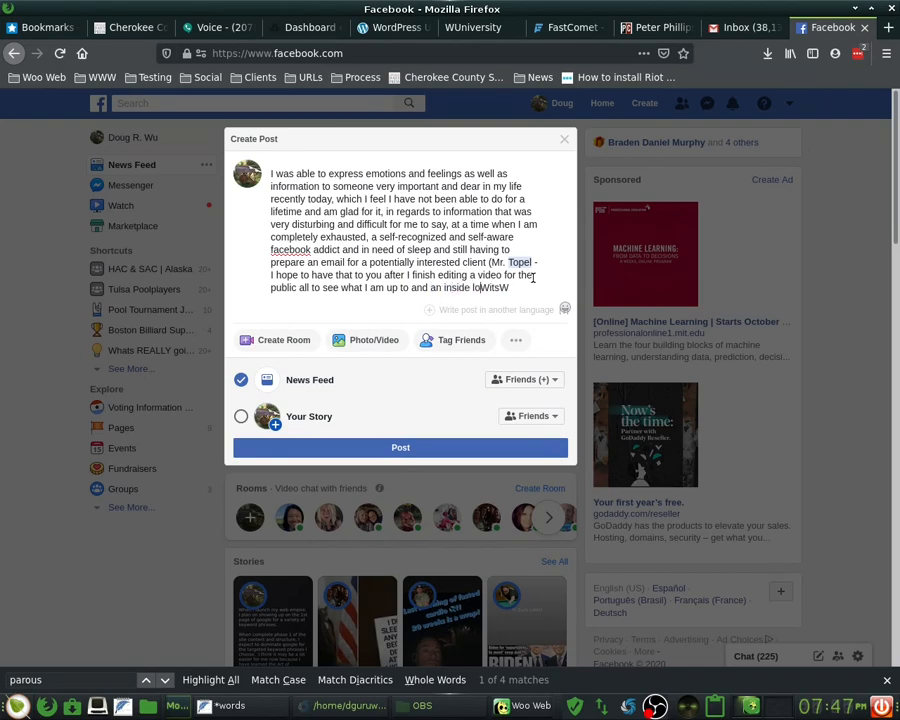
pyautogui.write('into')
# - Finish it: 'WitsWalkerWorld from the inside-out and not the outside-in as many but not all have seen It)'
pyautogui.press('End')
pyautogui.write('alkerWOrl')
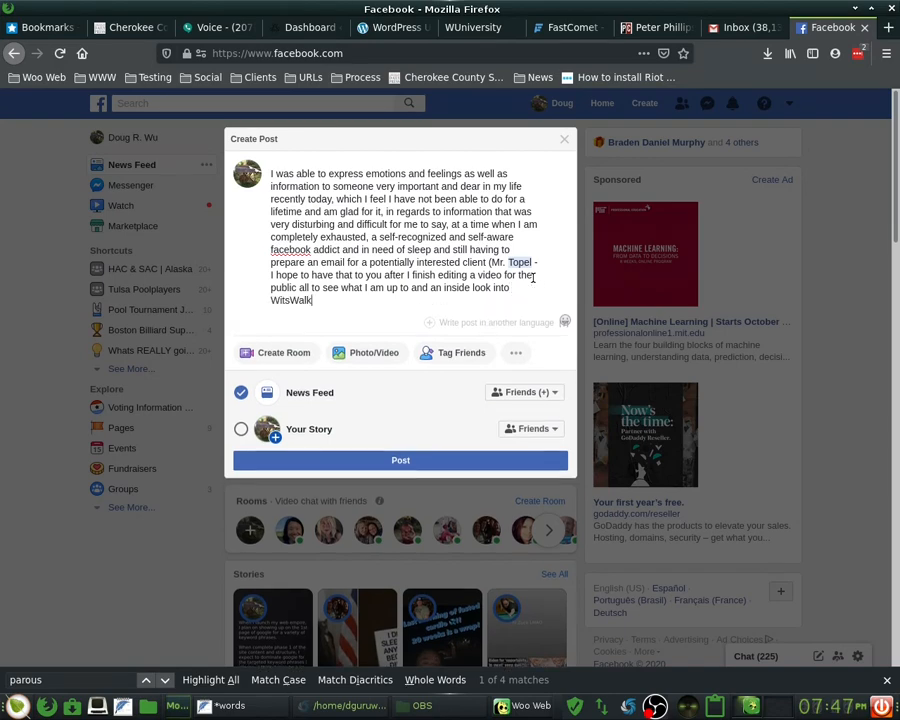
pyautogui.press('BackSpace')
pyautogui.press('BackSpace')
pyautogui.press('BackSpace')
pyautogui.write('orld from the inside =')
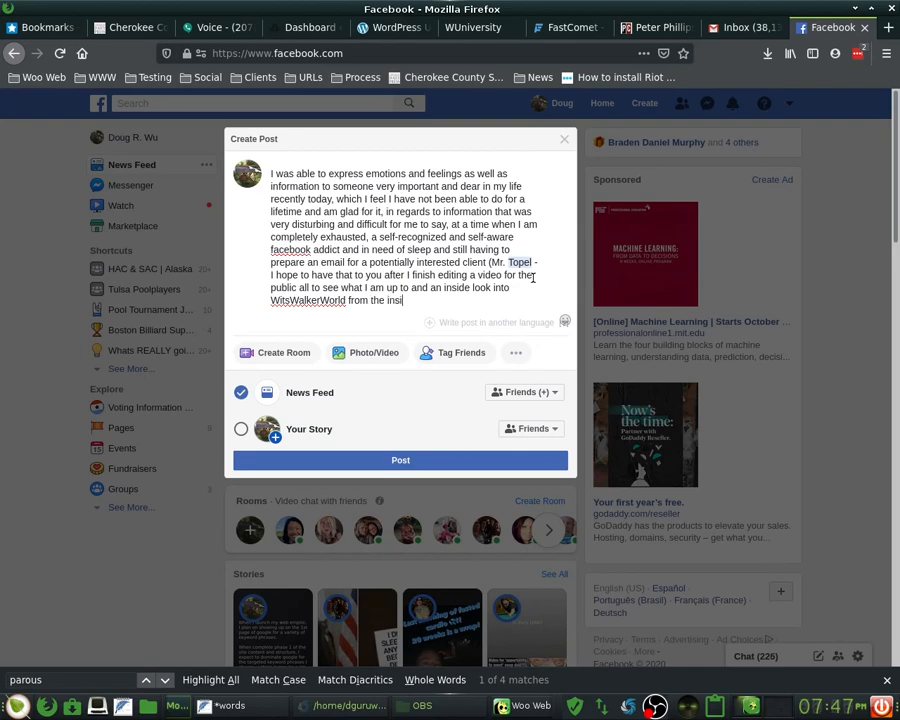
pyautogui.press('BackSpace')
pyautogui.press('BackSpace')
pyautogui.write('-out and')
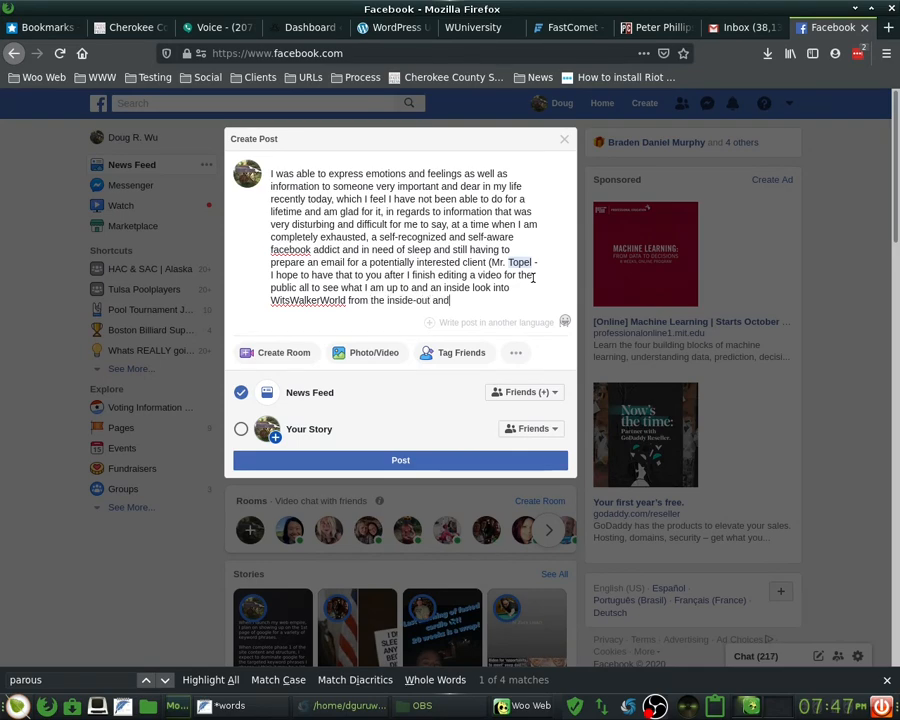
pyautogui.write(' not the outside-')
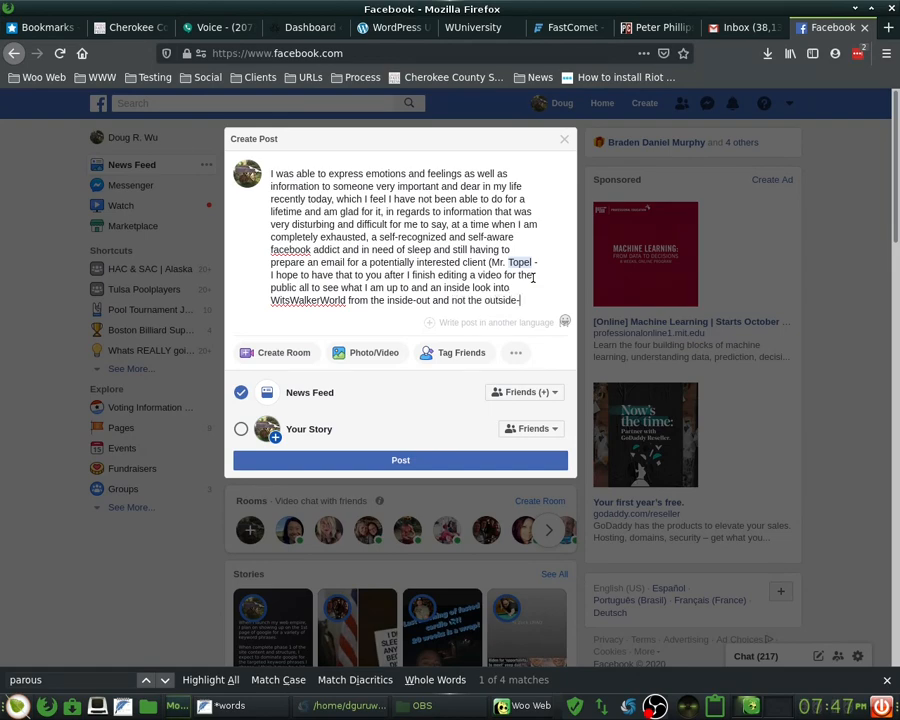
pyautogui.write('in as man')
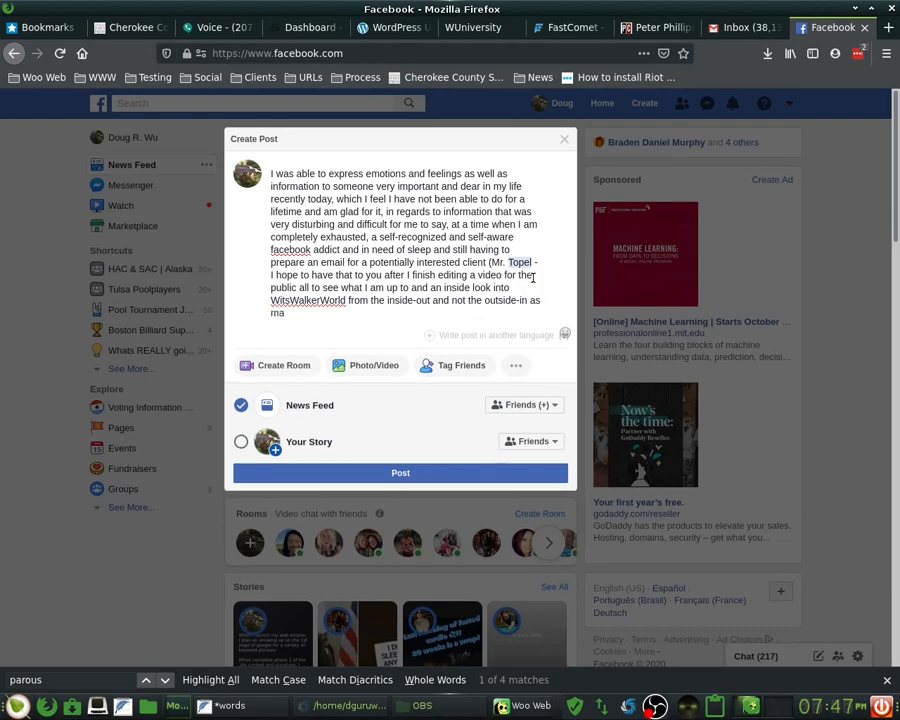
pyautogui.write('y but not all have seen it)')
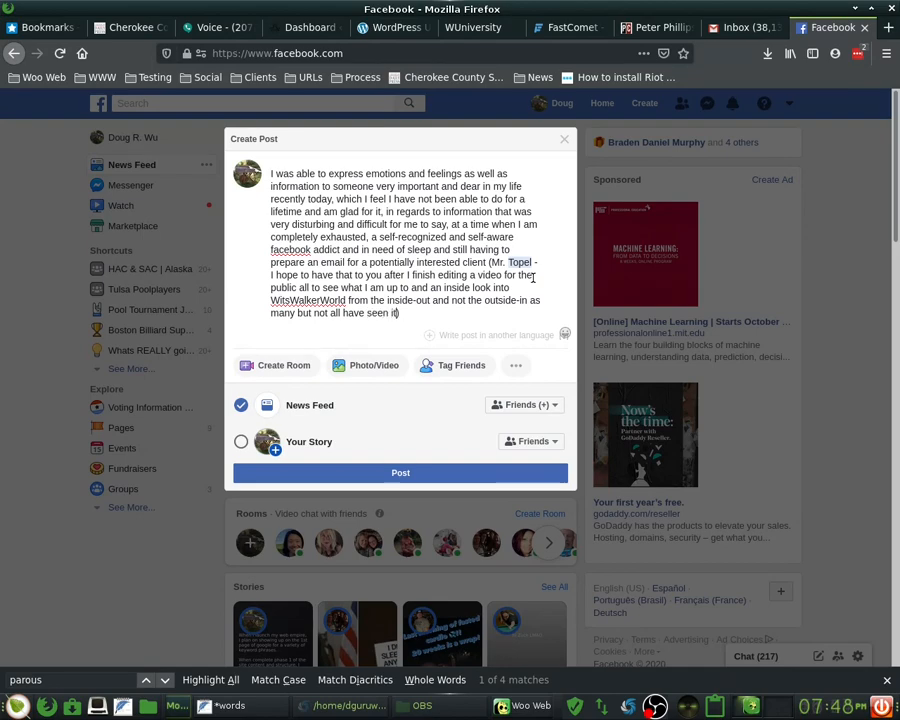
pyautogui.hotkey('ctrl', 'shift', 'Left')
pyautogui.write('It)')
# - Insert '(I would think you know who you are)' after today and '(possibly therapy... lol)' after sleep
pyautogui.click(330, 200)
pyautogui.write('(')
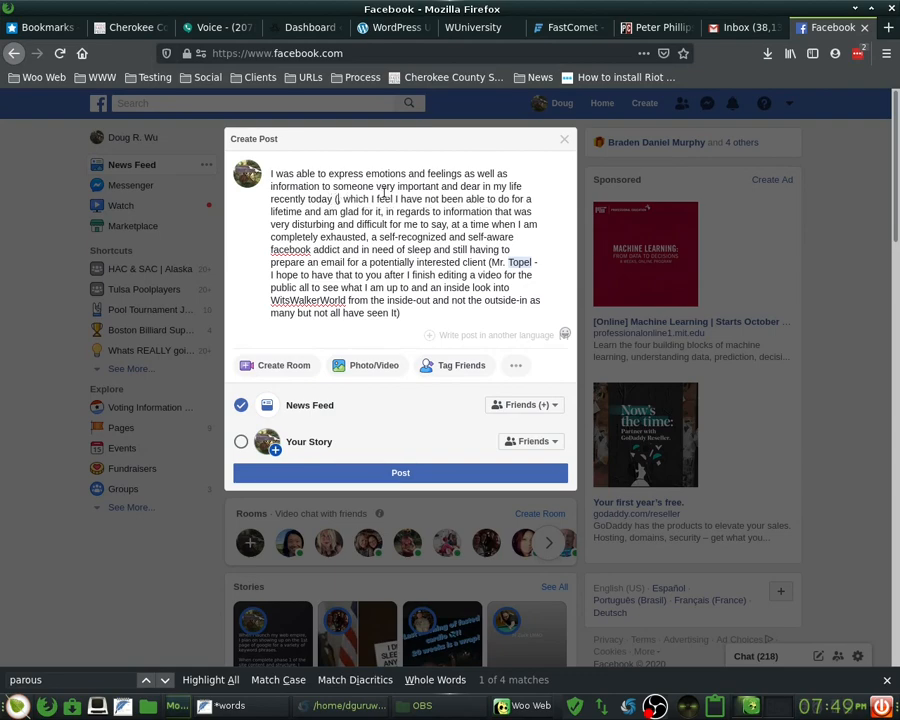
pyautogui.write('I')
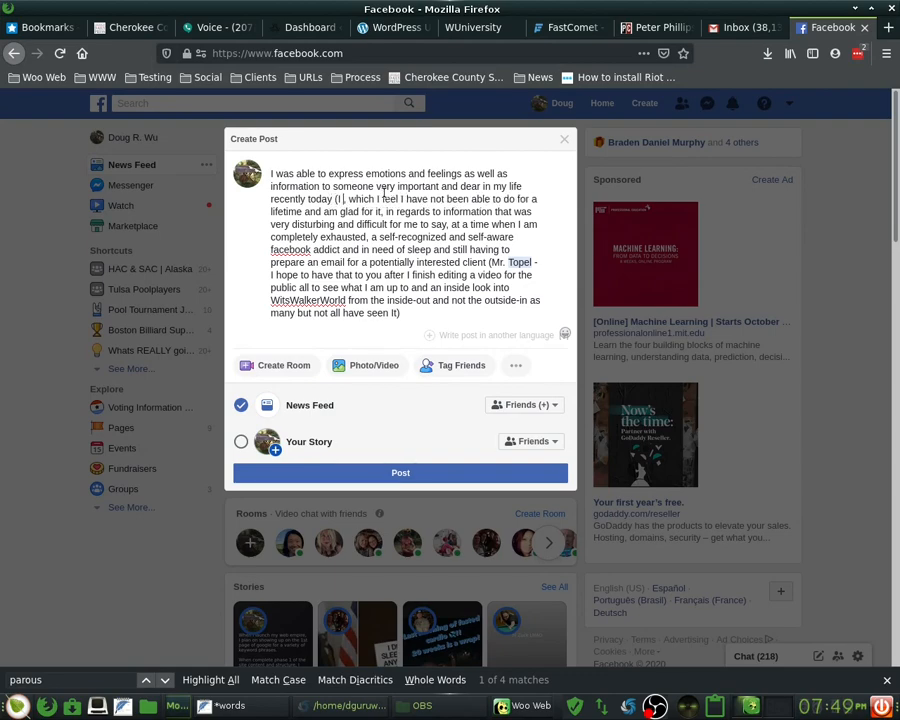
pyautogui.write(' would t')
pyautogui.write('hink you know')
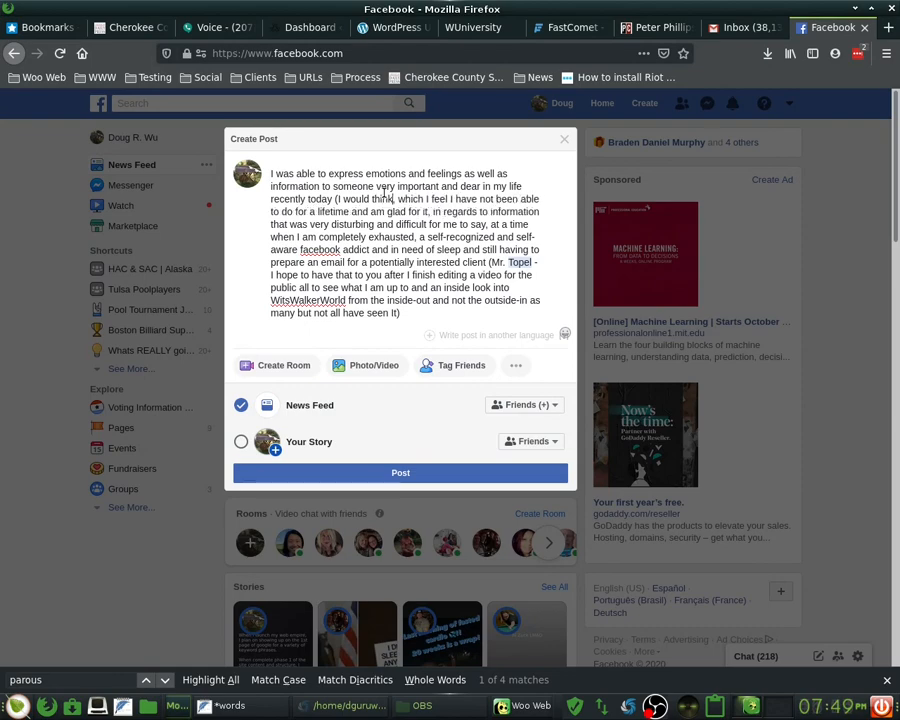
pyautogui.write(' who you are')
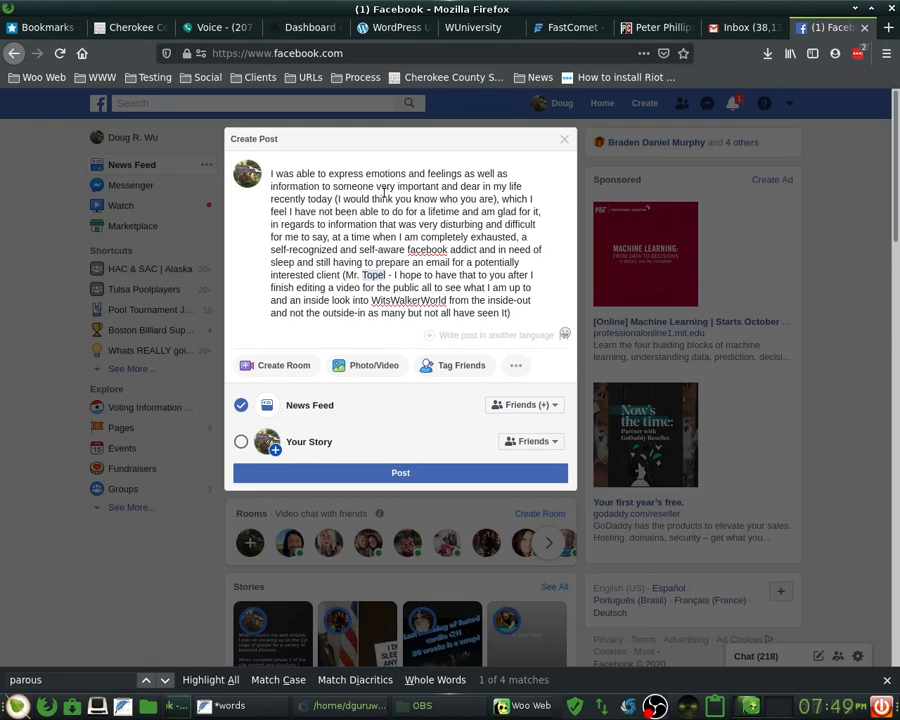
pyautogui.click(300, 261)
pyautogui.write('(possi')
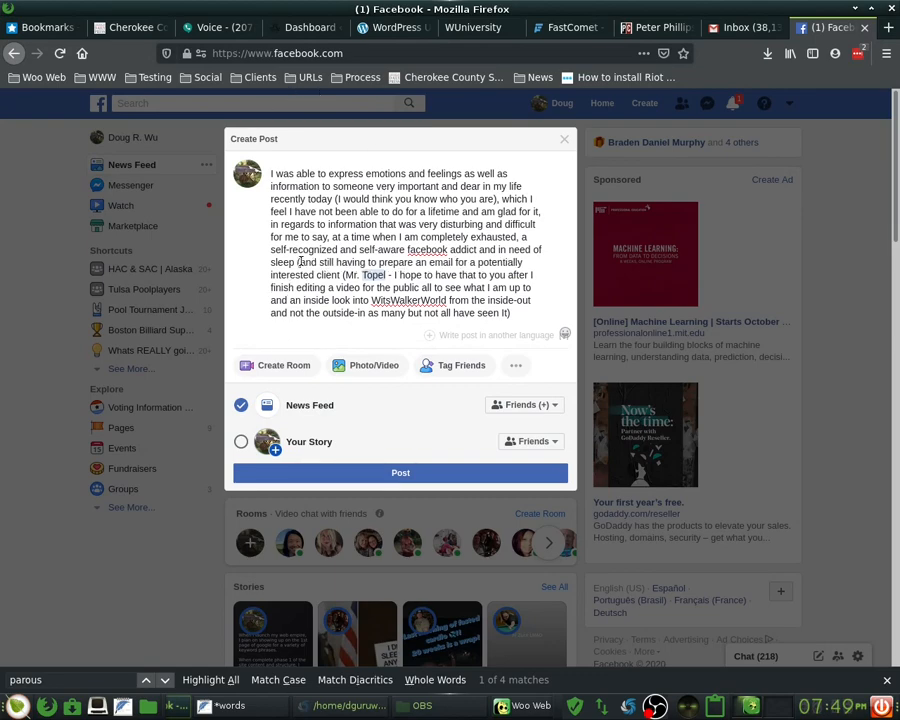
pyautogui.write('bly ther')
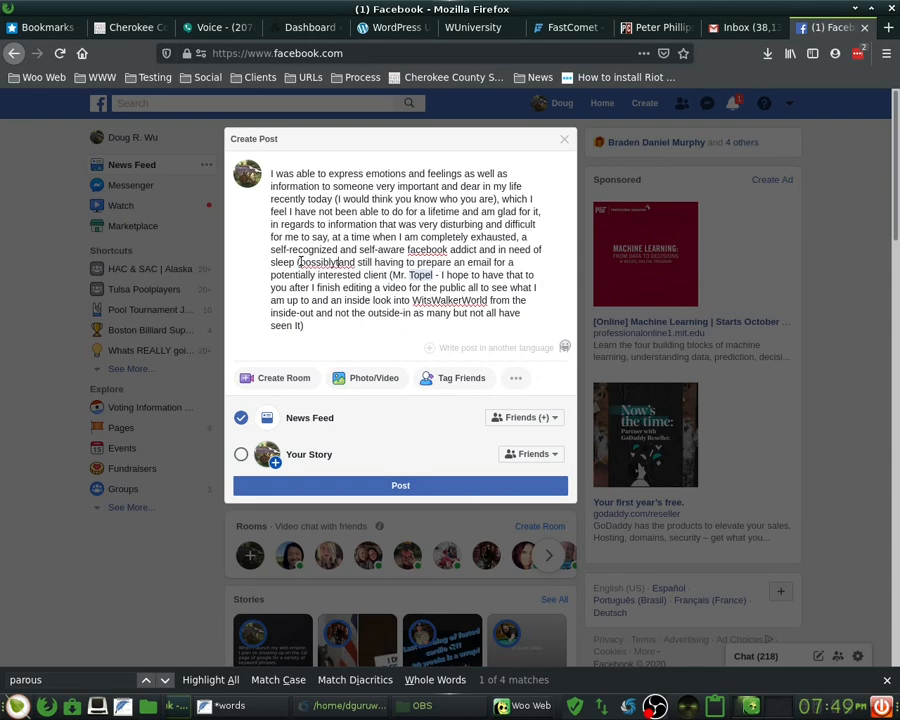
pyautogui.write('apy... lol)')
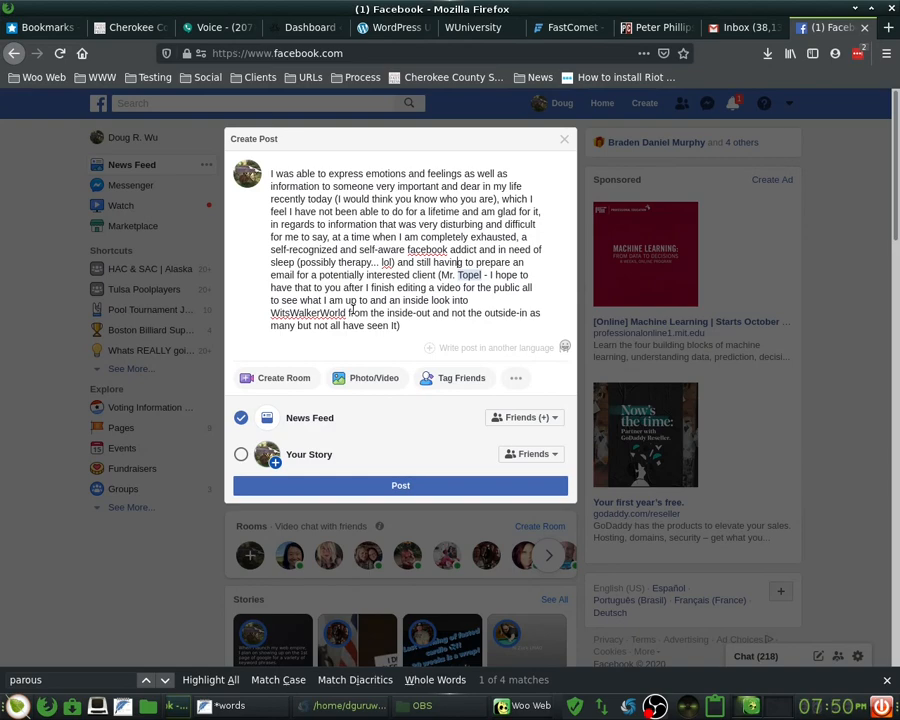
# - After 'client', add 'in need that I will help regardless in any way I can even without compensation if we cannot come to reasonable terms'
pyautogui.press('Down')
pyautogui.hotkey('ctrl', 'Left')
pyautogui.hotkey('ctrl', 'Left')
pyautogui.hotkey('ctrl', 'Right')
pyautogui.write('in need t')
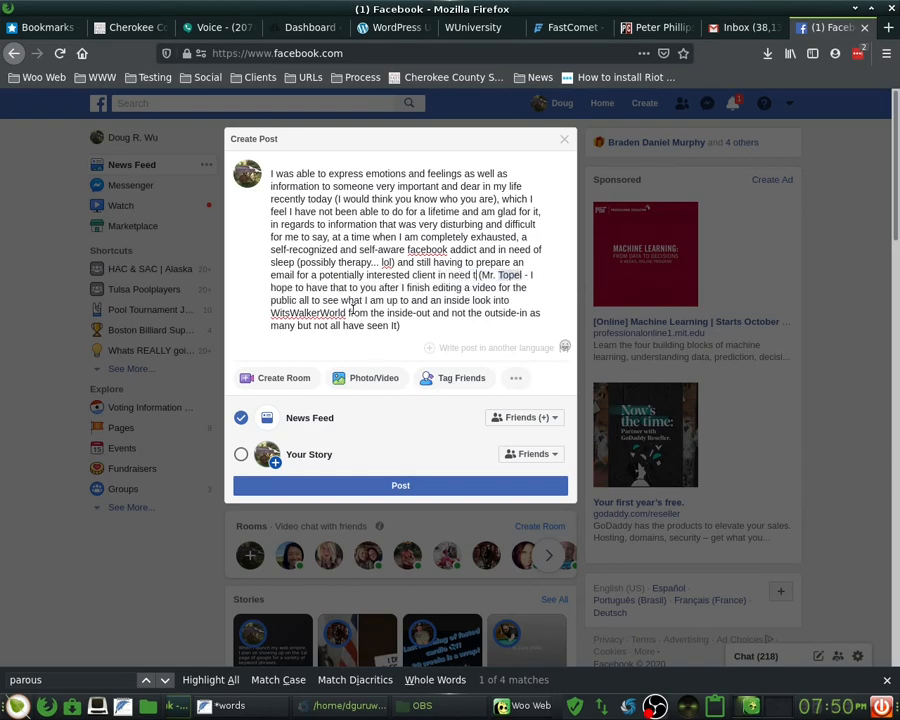
pyautogui.write('hat I will ')
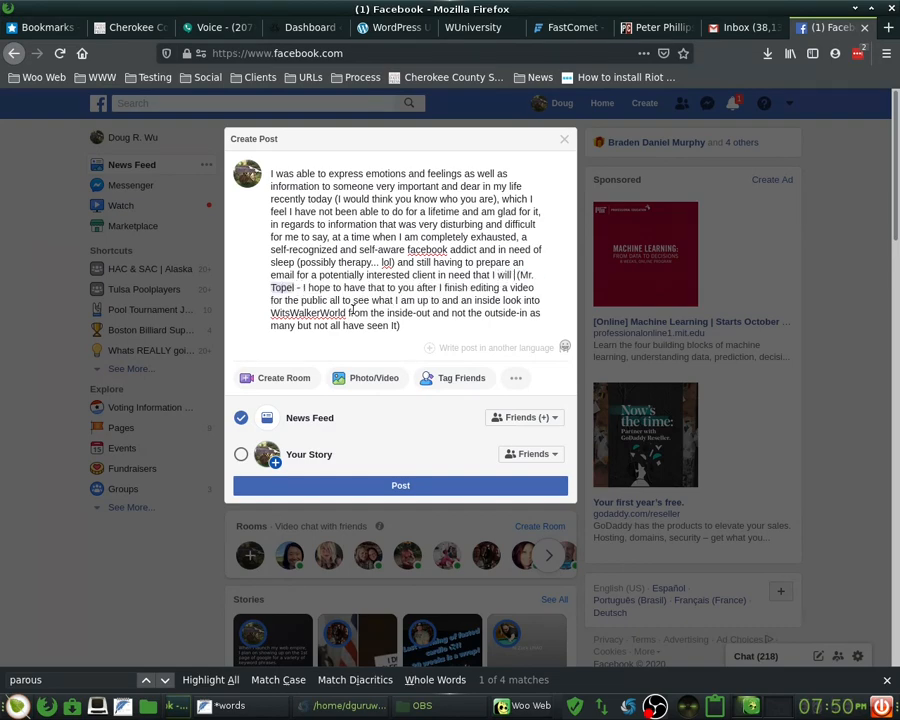
pyautogui.write('help rea')
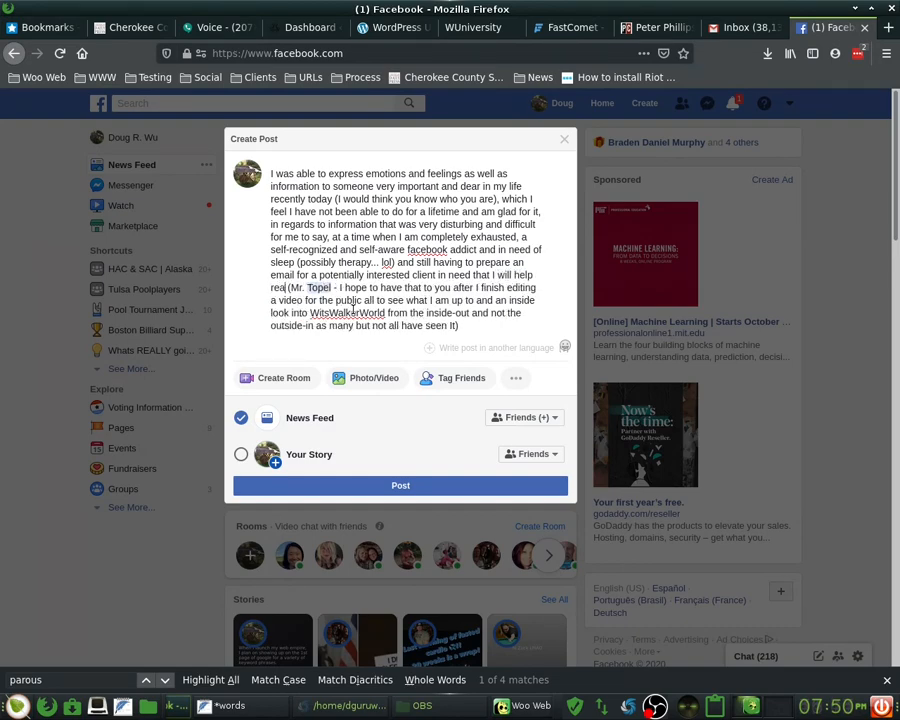
pyautogui.press('BackSpace')
pyautogui.write('gard')
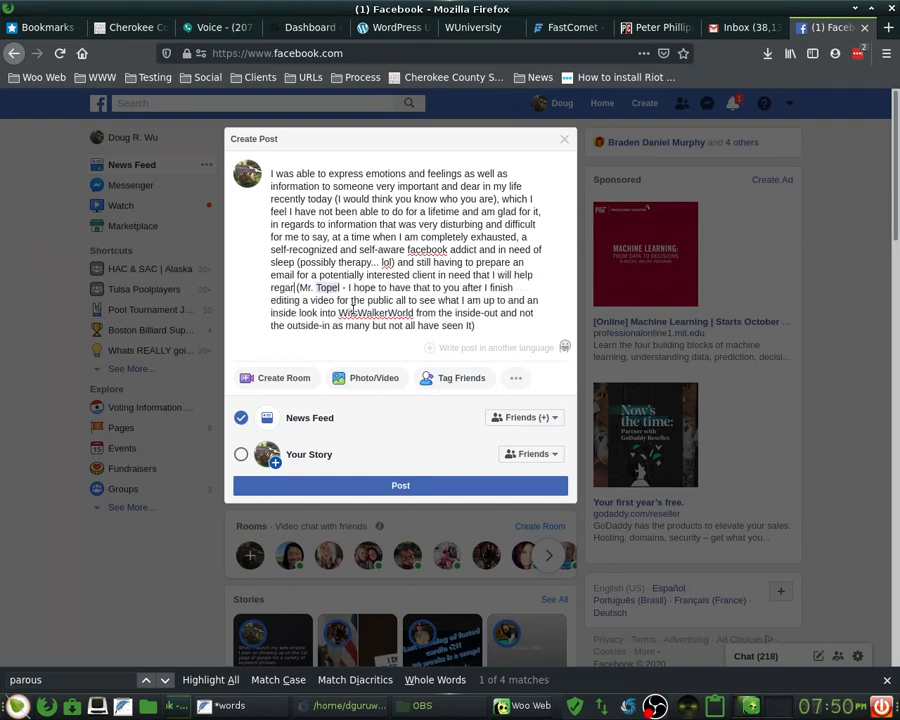
pyautogui.write('less in an')
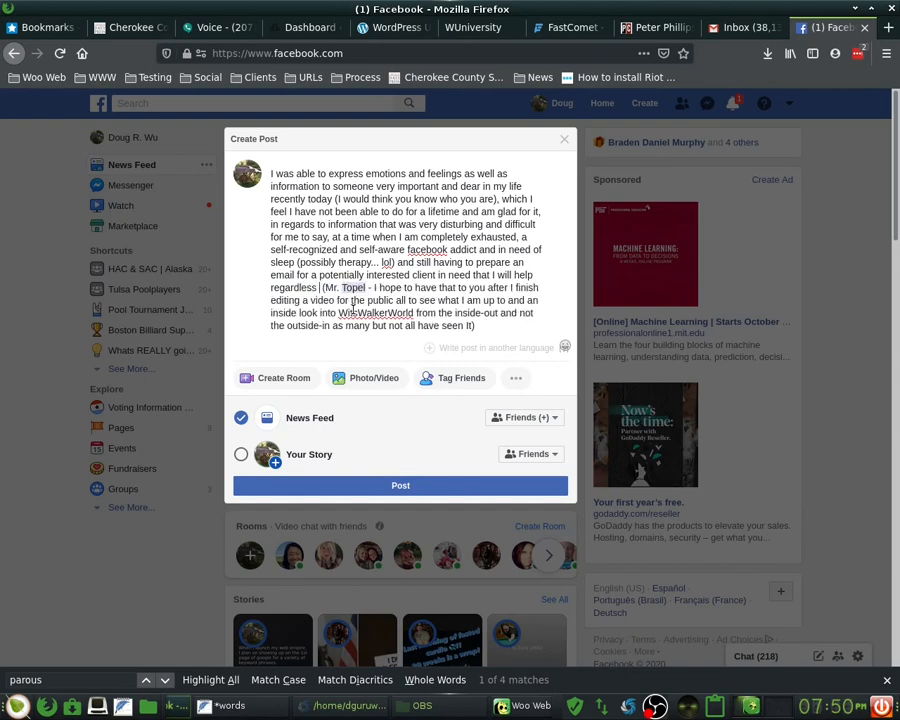
pyautogui.write('y way I can')
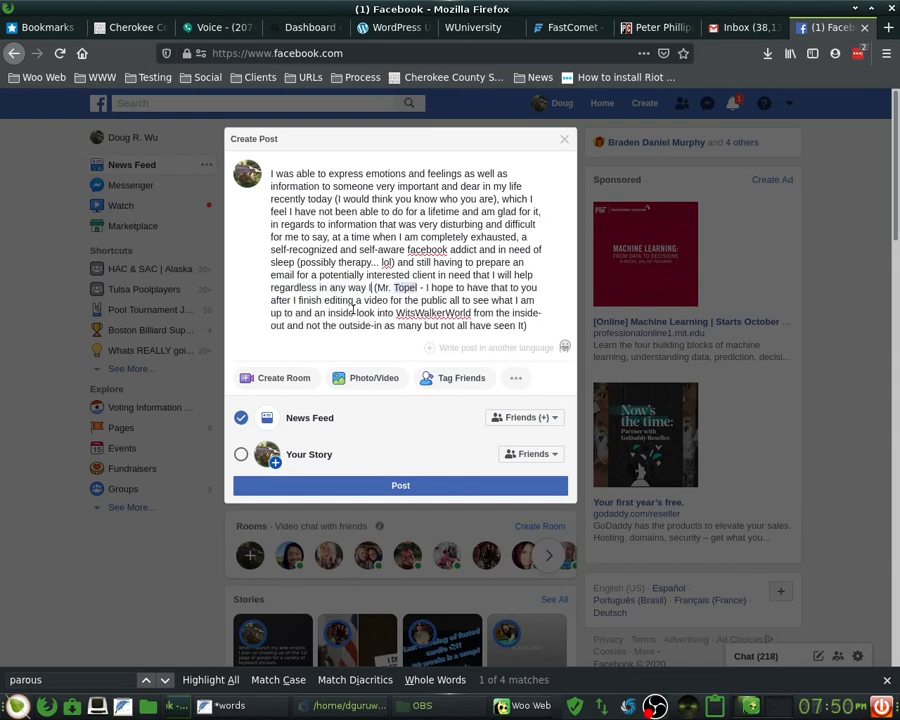
pyautogui.write(' even eith')
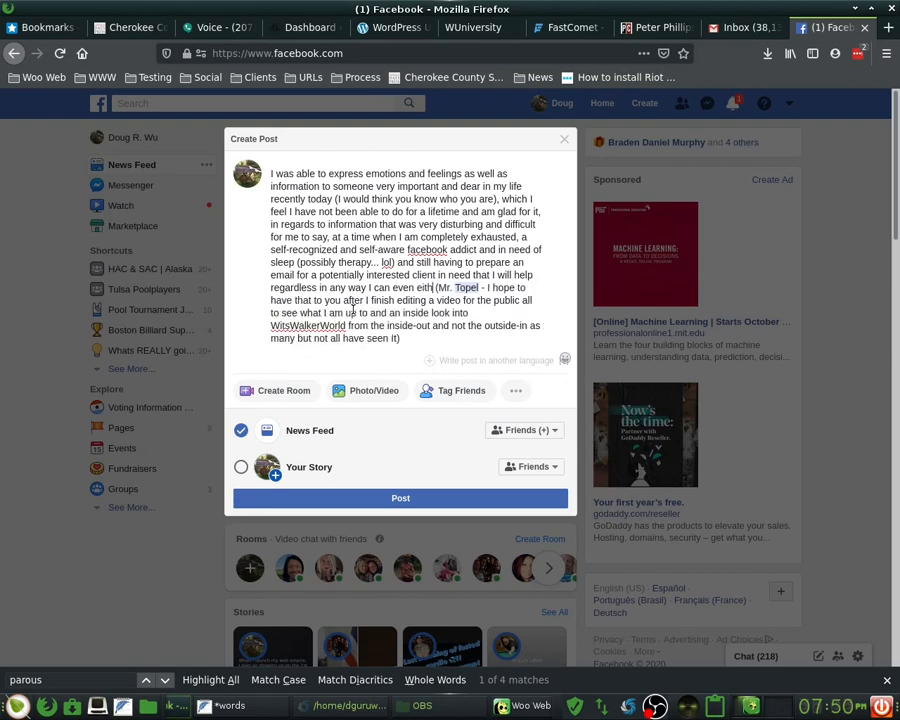
pyautogui.press('BackSpace')
pyautogui.press('BackSpace')
pyautogui.write('whto')
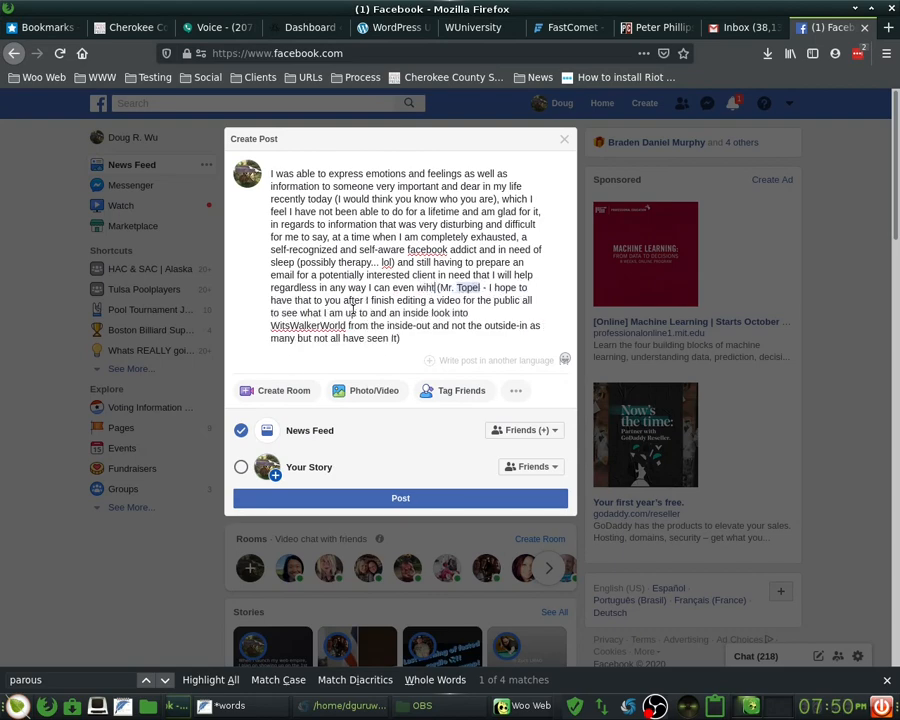
pyautogui.press('BackSpace')
pyautogui.press('BackSpace')
pyautogui.press('BackSpace')
pyautogui.press('BackSpace')
pyautogui.write('ith')
pyautogui.press('BackSpace')
pyautogui.write('out compensat')
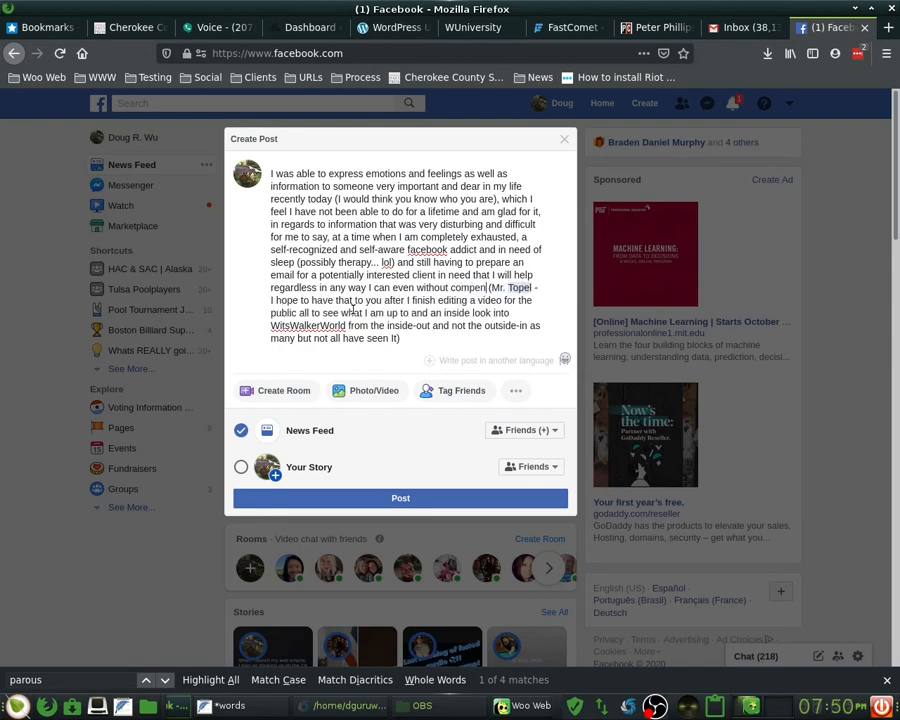
pyautogui.write('ion')
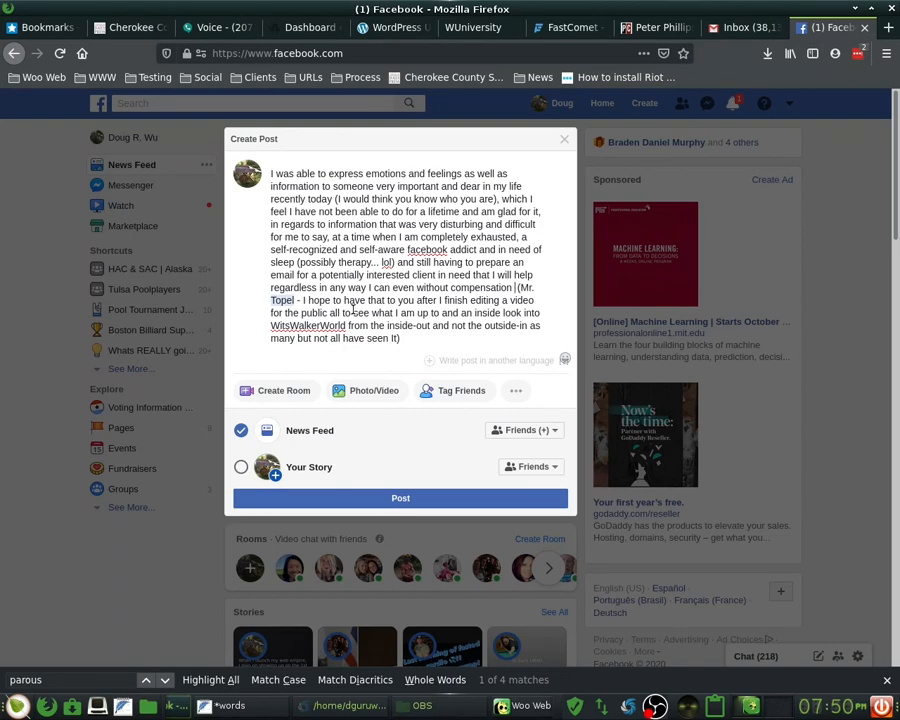
pyautogui.write('if we')
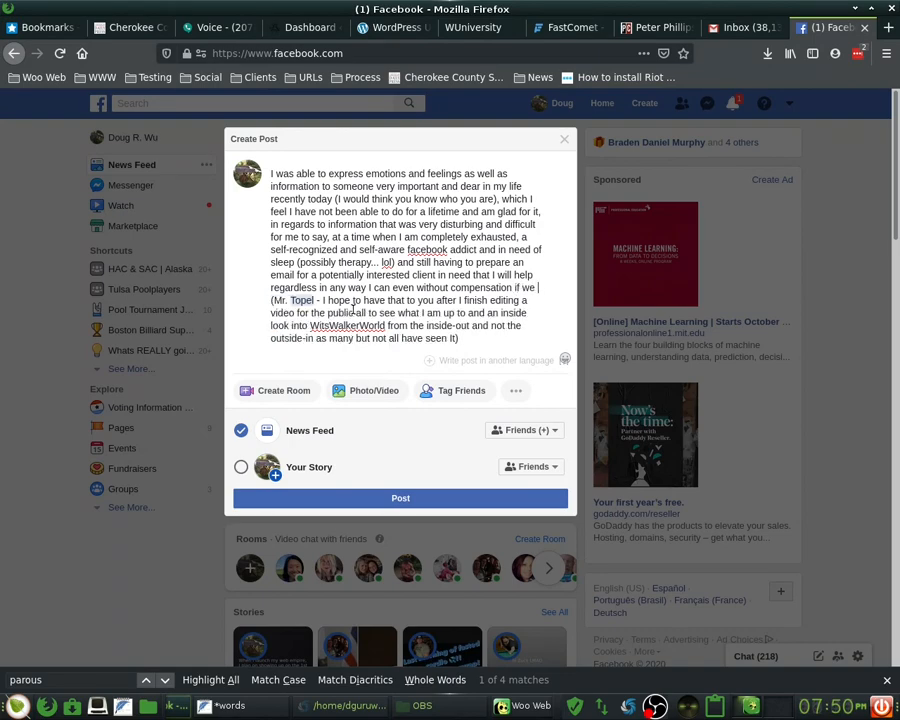
pyautogui.write(' cannot come to reasonab')
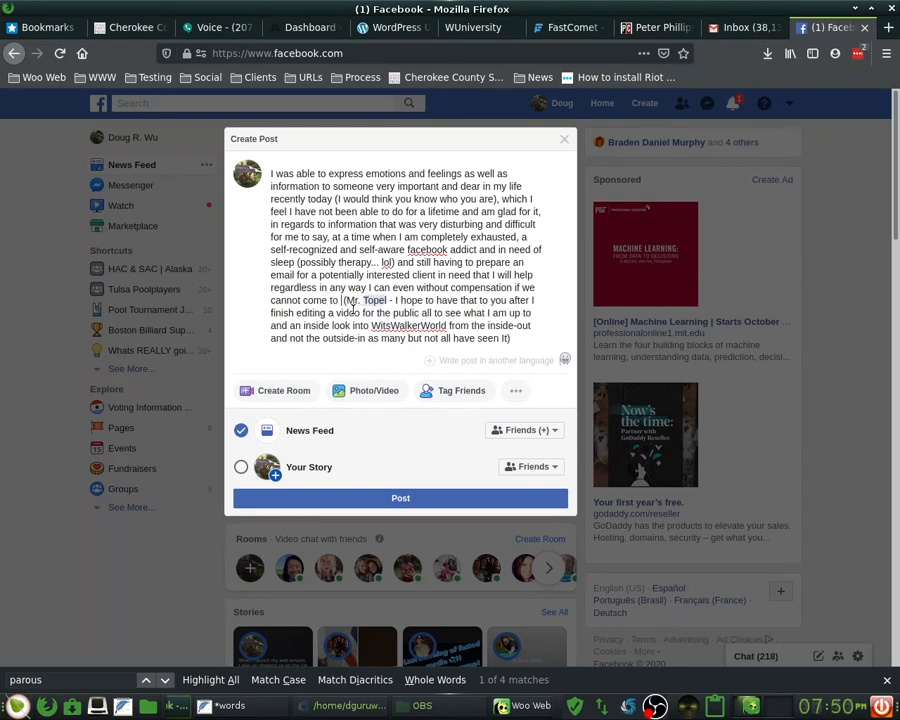
pyautogui.write('le terms')
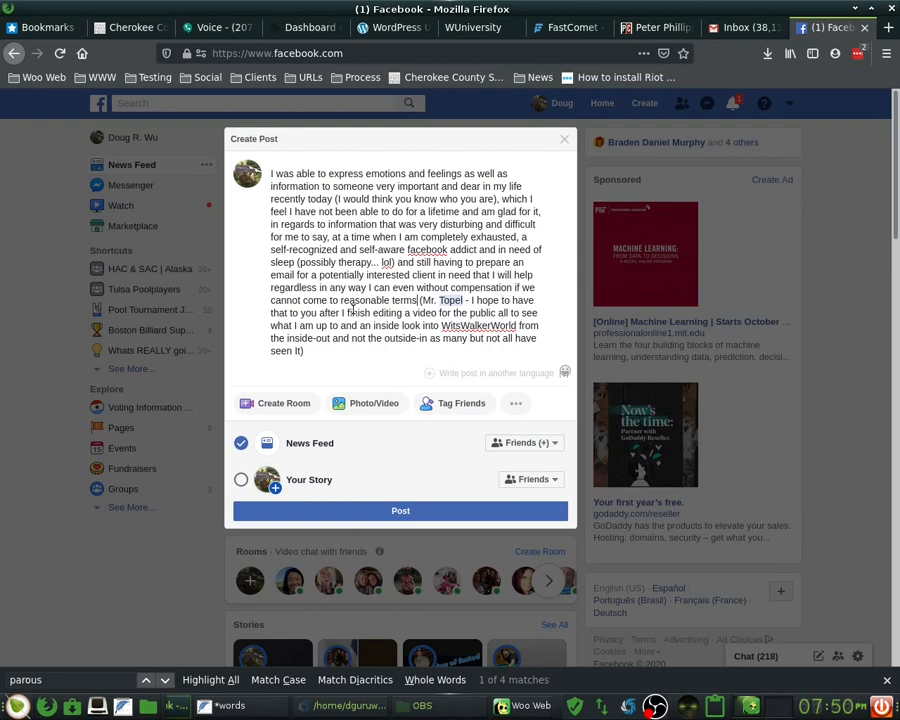
# - At the post's end, add 'in bits and pieces and with no explanatory), I know present to you the result of what'
pyautogui.hotkey('ctrl', 'End')
pyautogui.write('in bits and pie')
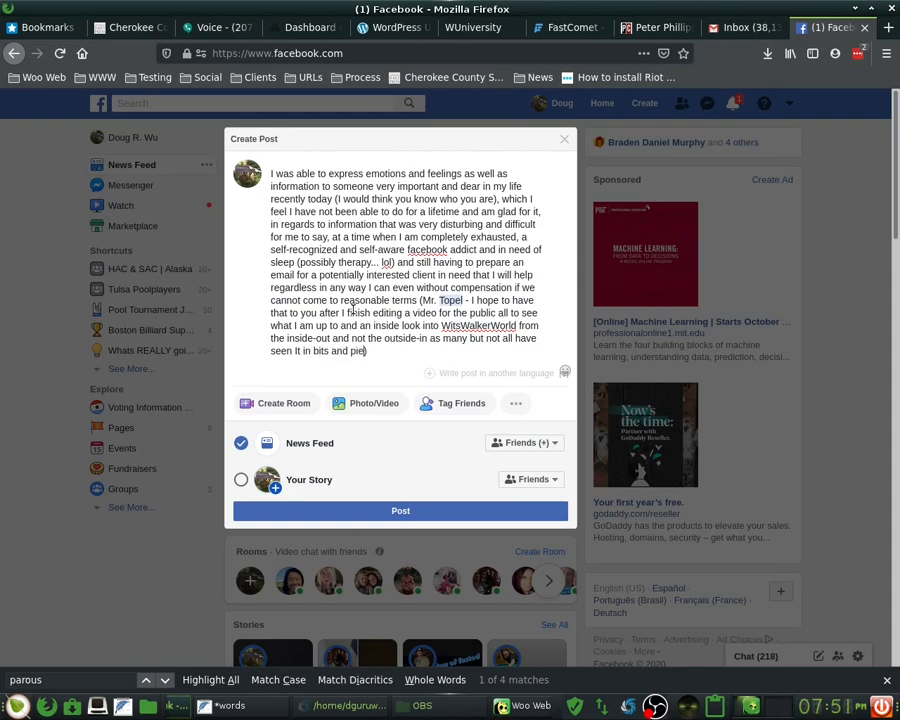
pyautogui.write('ces and with no explana')
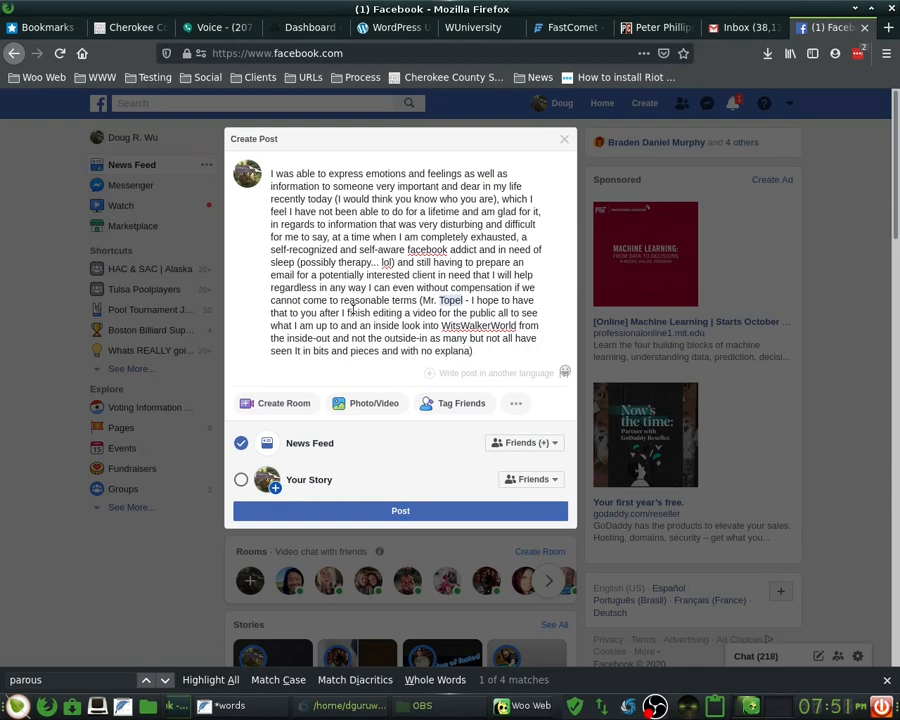
pyautogui.write('tory')
pyautogui.press('Right')
pyautogui.write(', I know present ')
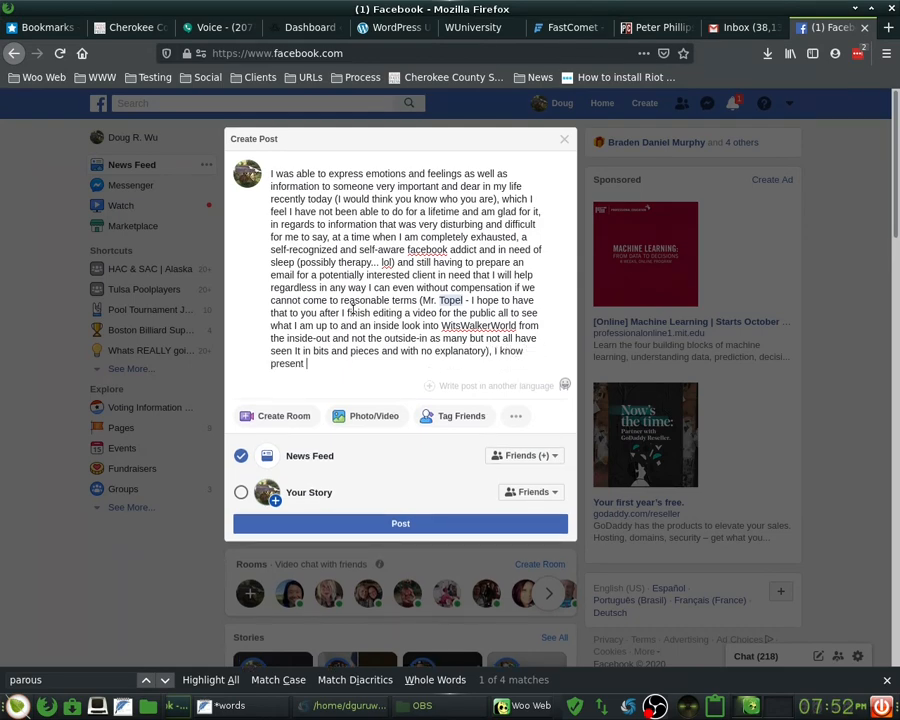
pyautogui.write('to you the reasult of what')
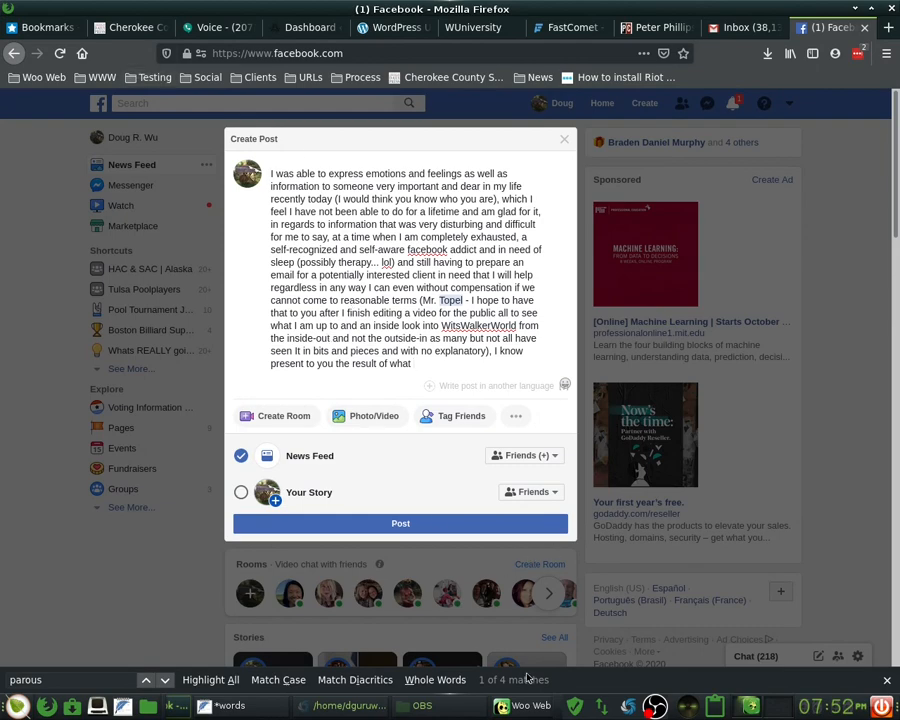
pyautogui.click(425, 705)
pyautogui.doubleClick(336, 265)
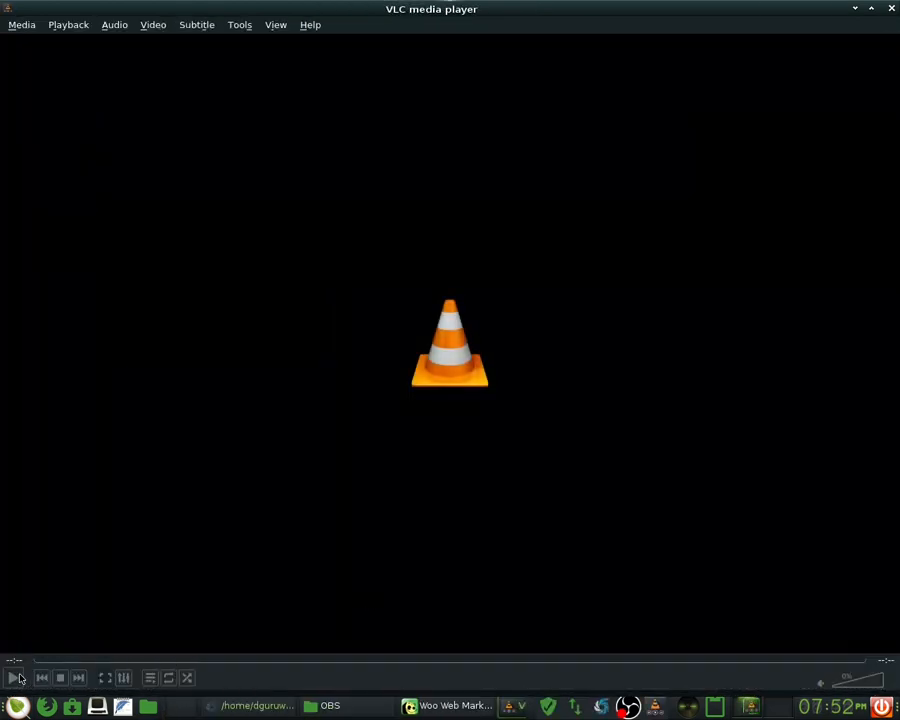
pyautogui.click(891, 8)
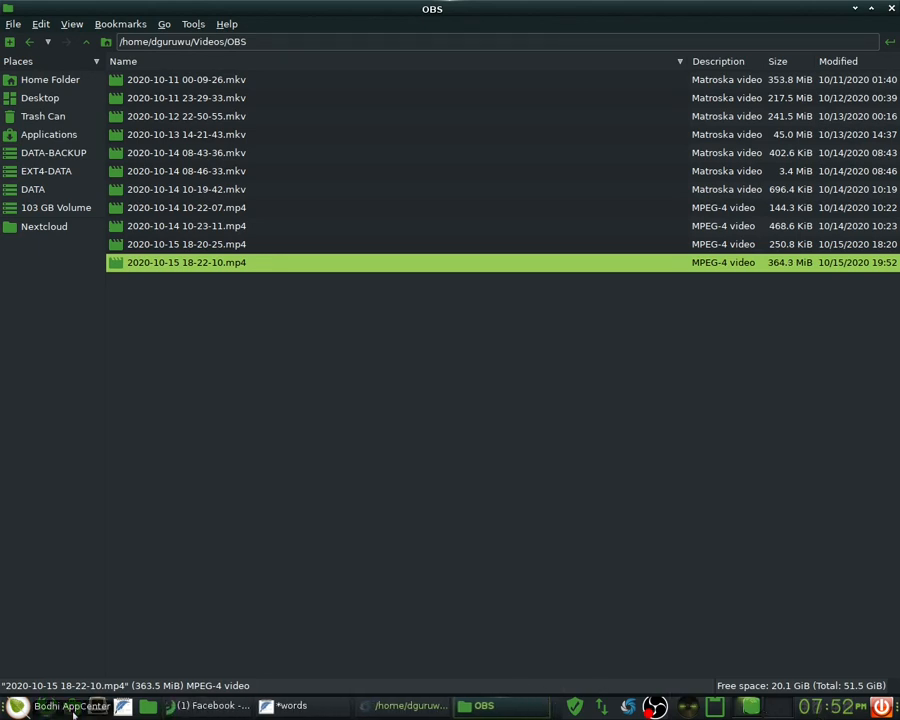
pyautogui.hotkey('alt', 'Tab')
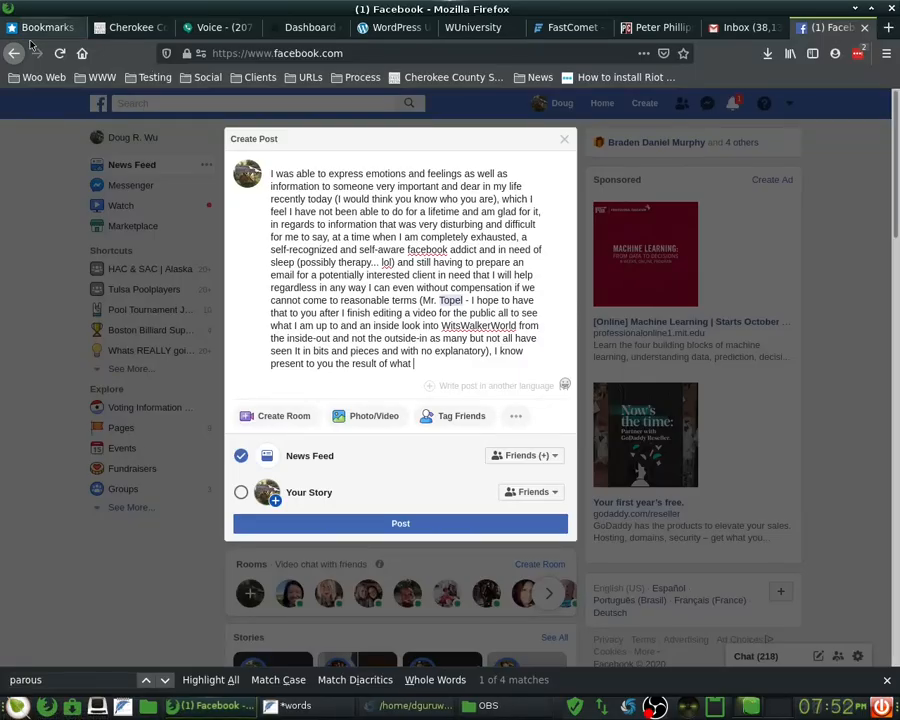
# - Reach Nextcloud's Apps page from the account menu and filter to Disabled apps
pyautogui.click(40, 28)
pyautogui.click(342, 117)
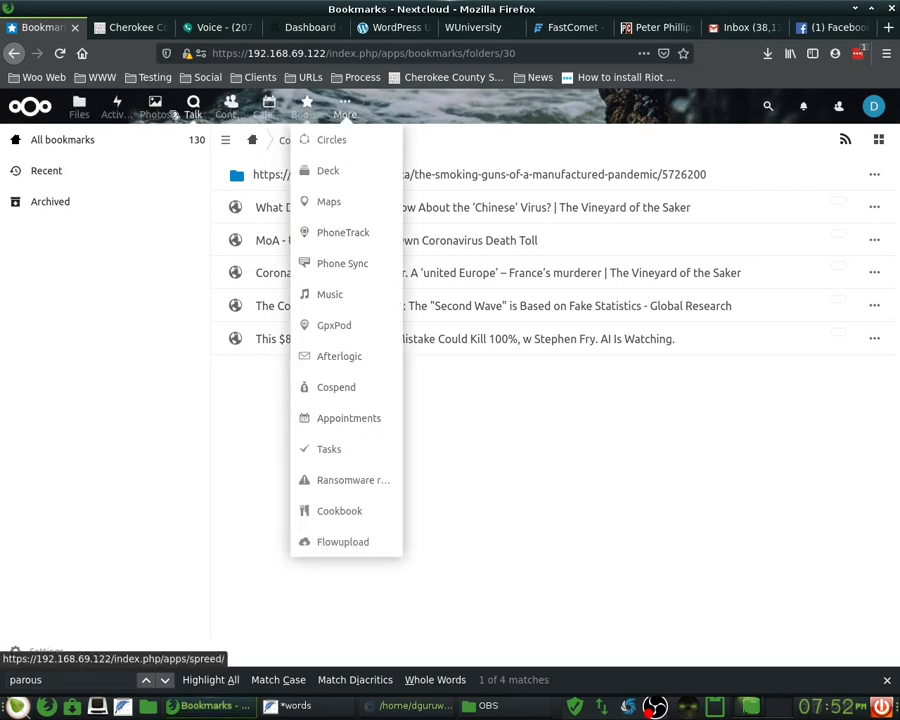
pyautogui.click(875, 106)
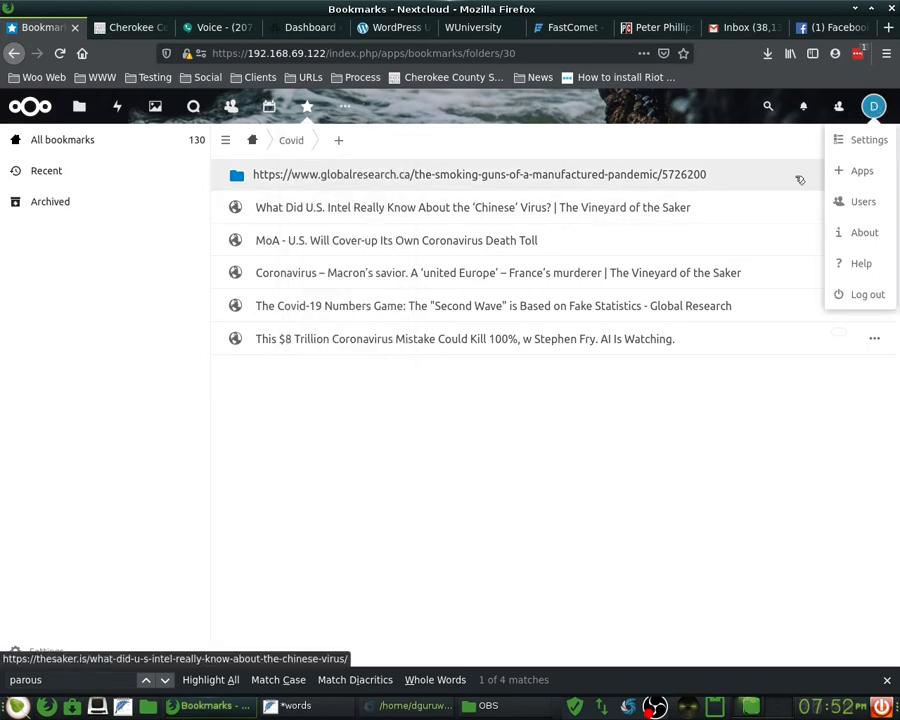
pyautogui.click(868, 172)
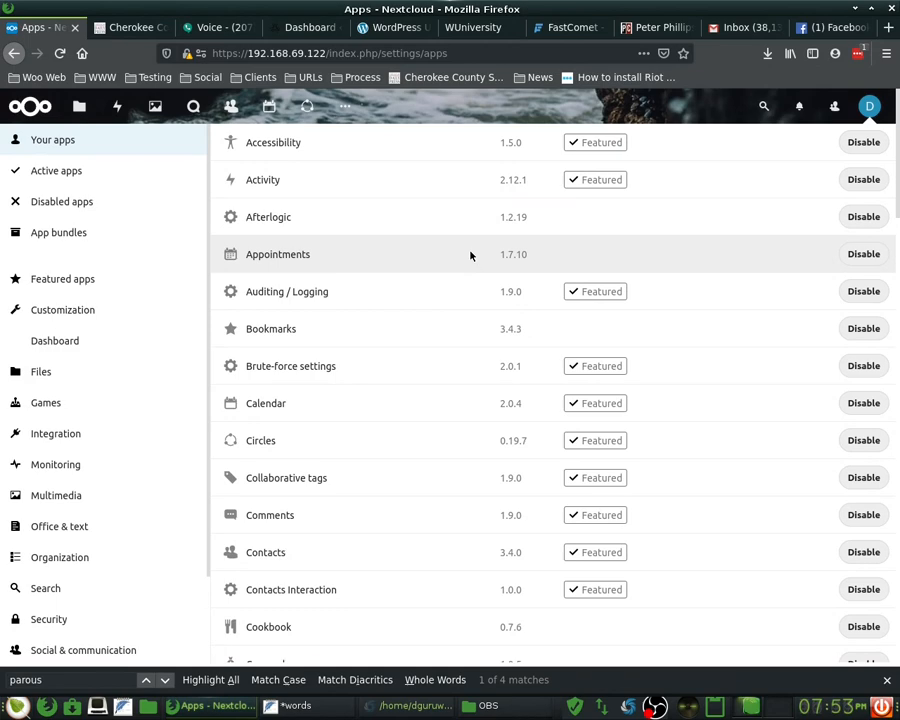
pyautogui.scroll(-5, 482, 354)
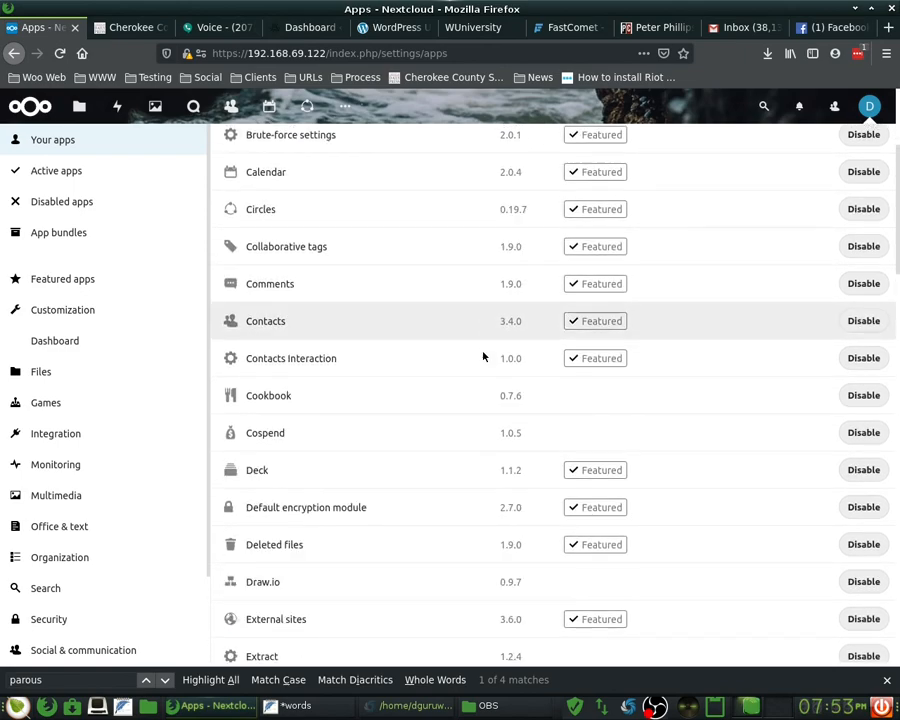
pyautogui.scroll(-6, 482, 354)
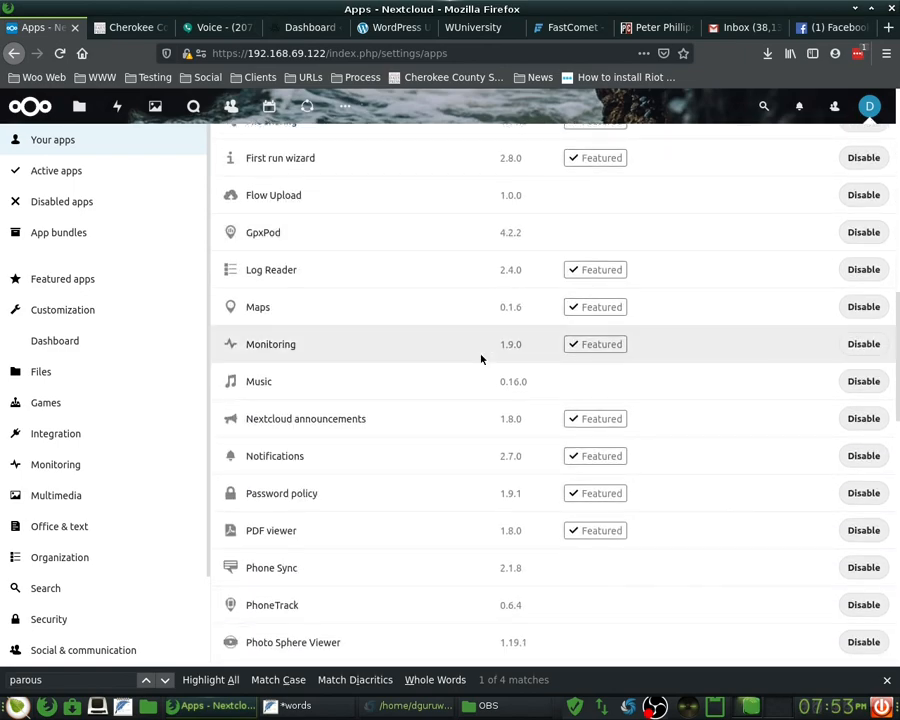
pyautogui.scroll(-4, 479, 357)
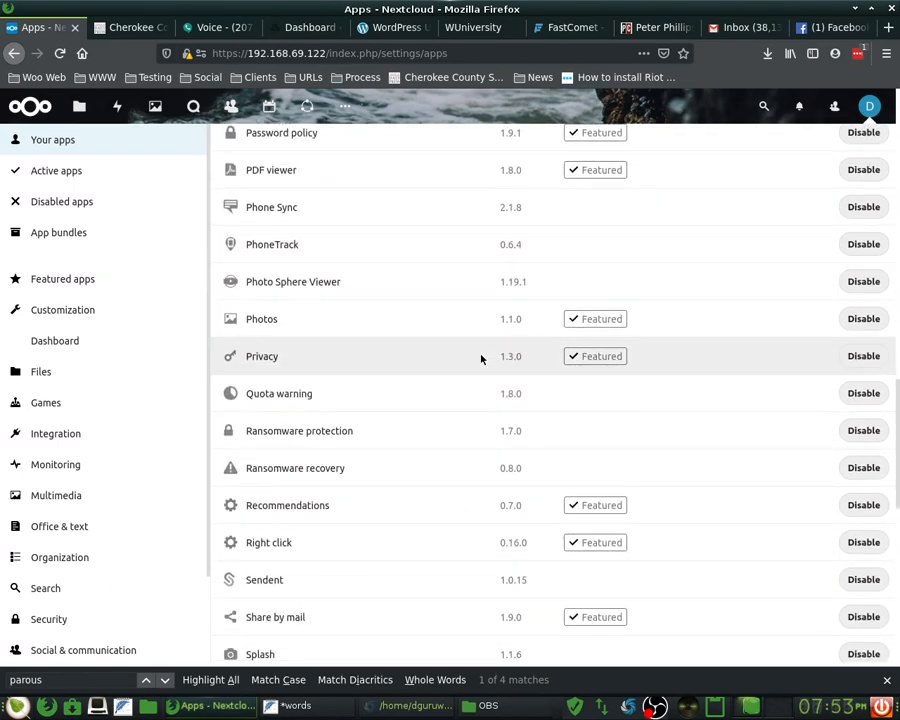
pyautogui.click(142, 201)
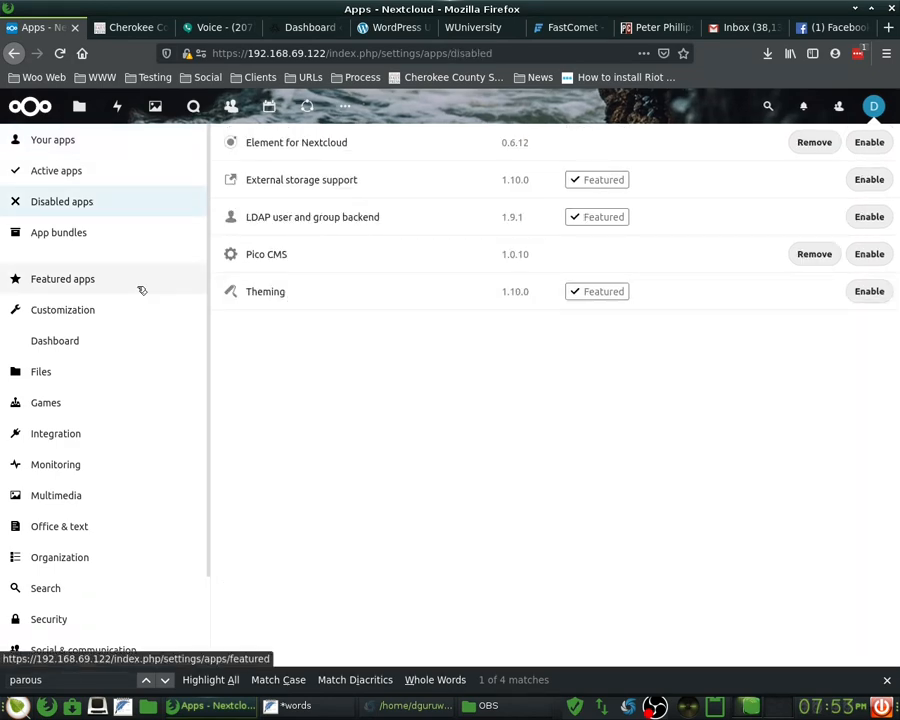
# - In the Organization category, download and enable Notifications for calendar event updates
pyautogui.click(82, 556)
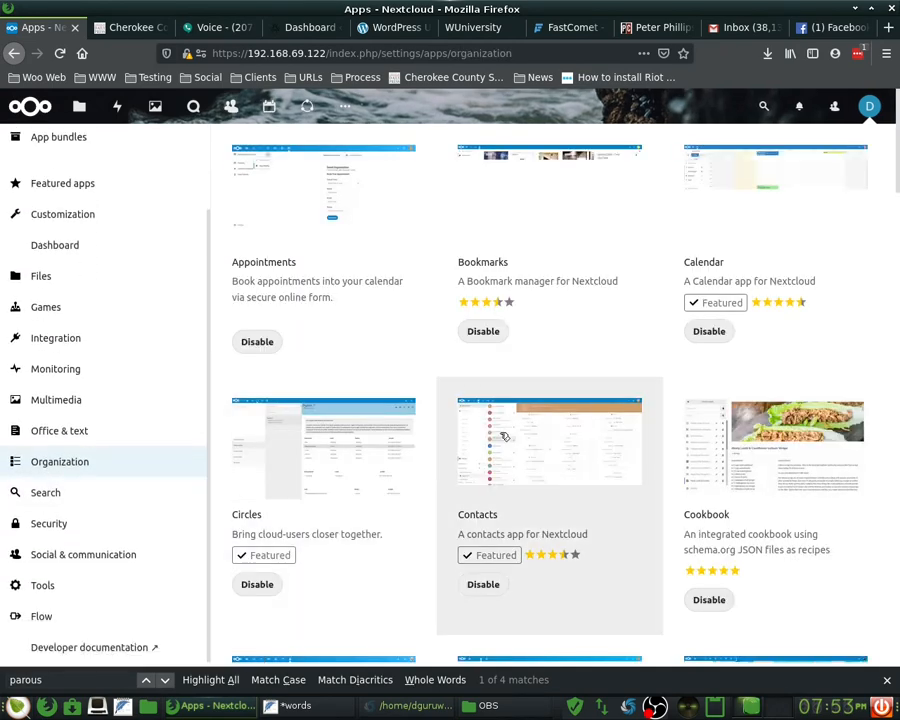
pyautogui.scroll(-5, 412, 404)
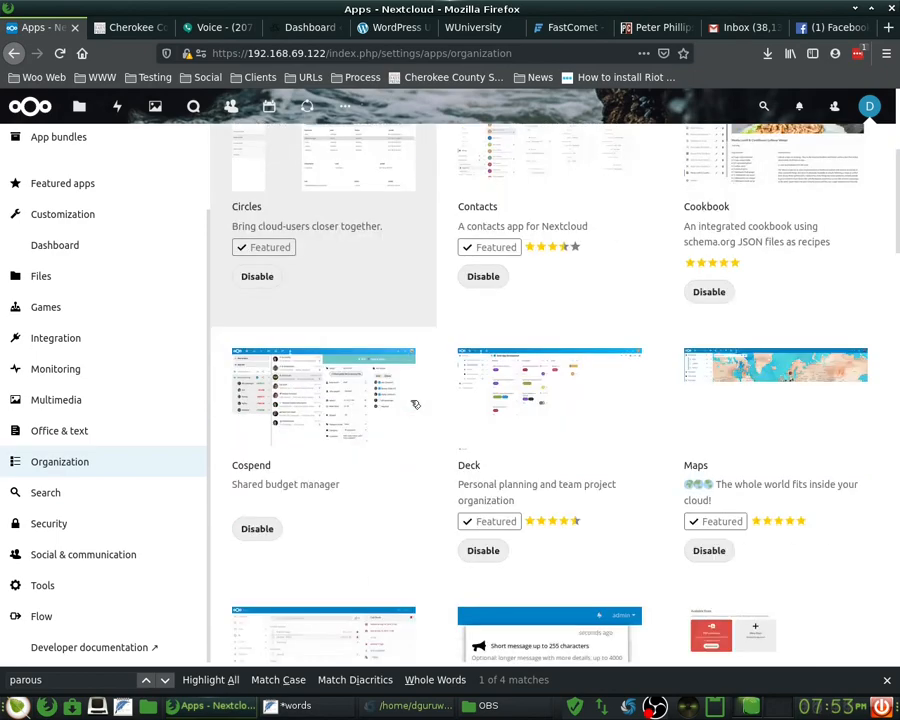
pyautogui.scroll(-7, 412, 404)
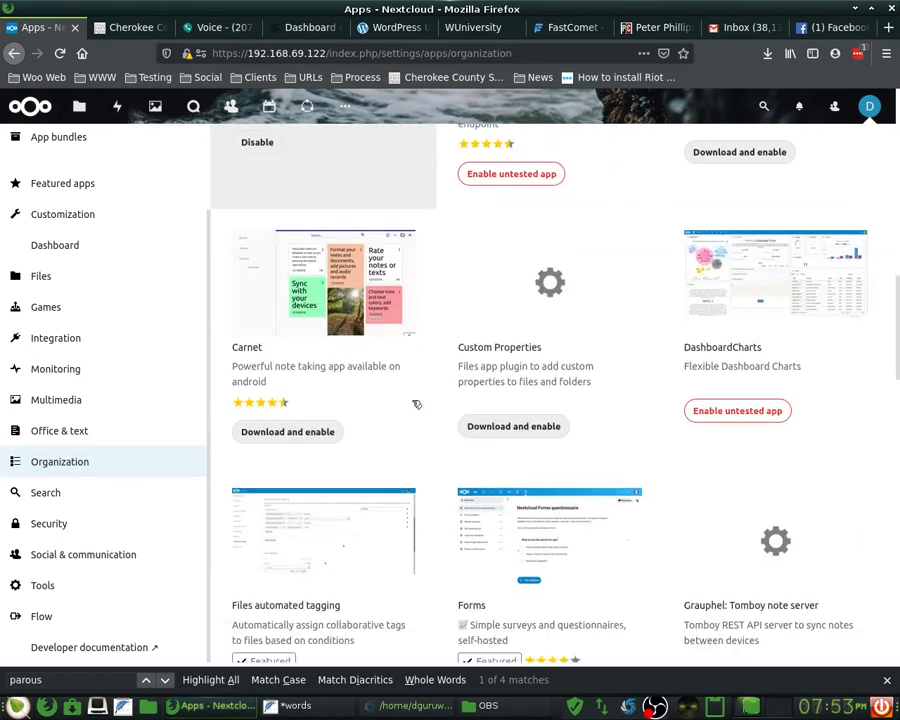
pyautogui.scroll(-4, 417, 403)
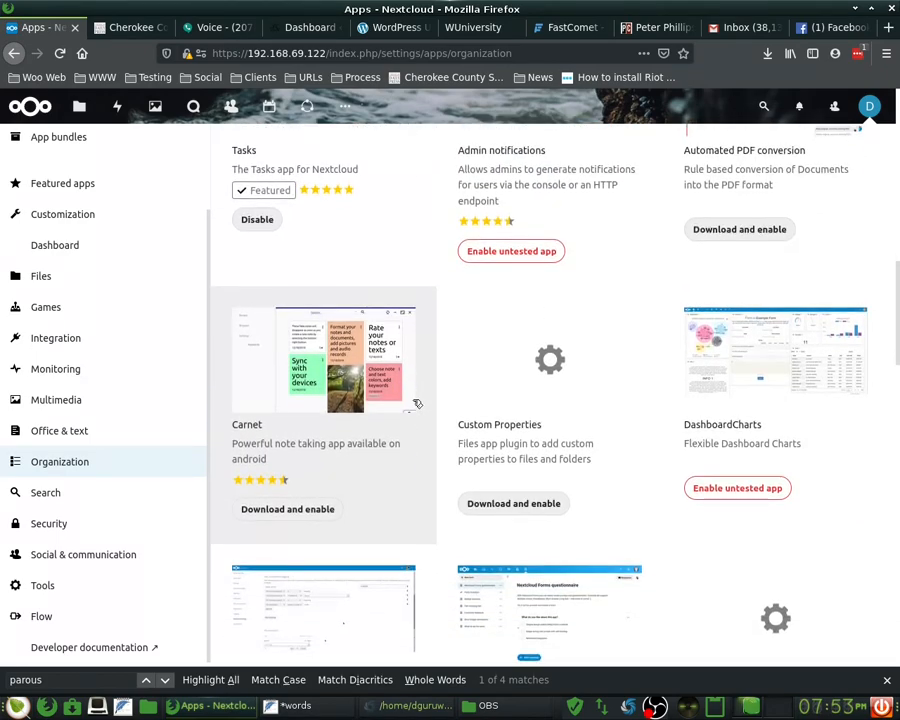
pyautogui.scroll(-2, 413, 403)
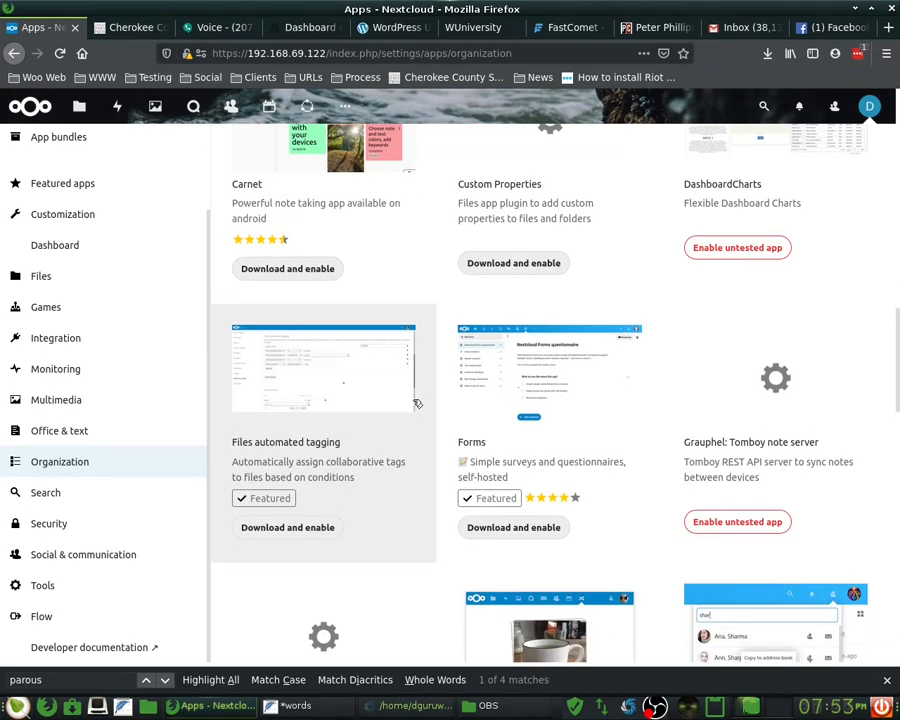
pyautogui.scroll(-4, 417, 403)
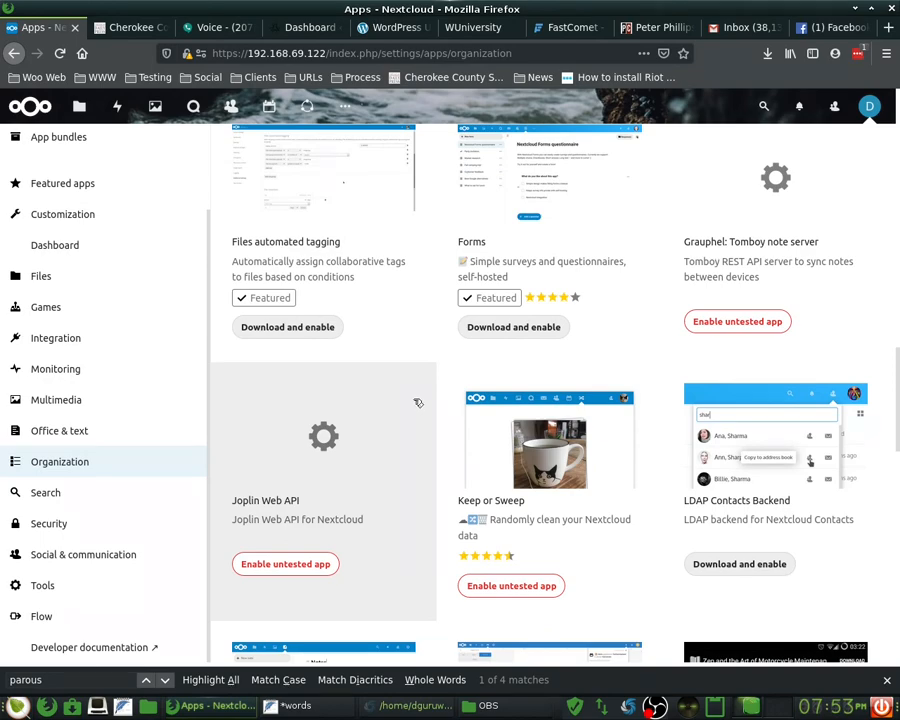
pyautogui.scroll(-6, 418, 402)
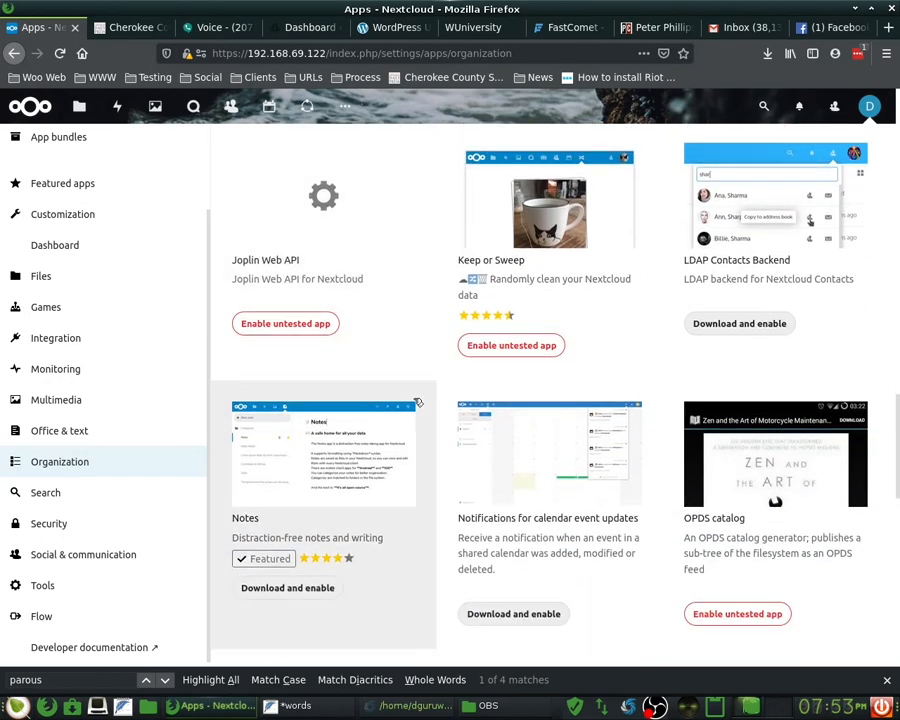
pyautogui.scroll(-2, 418, 402)
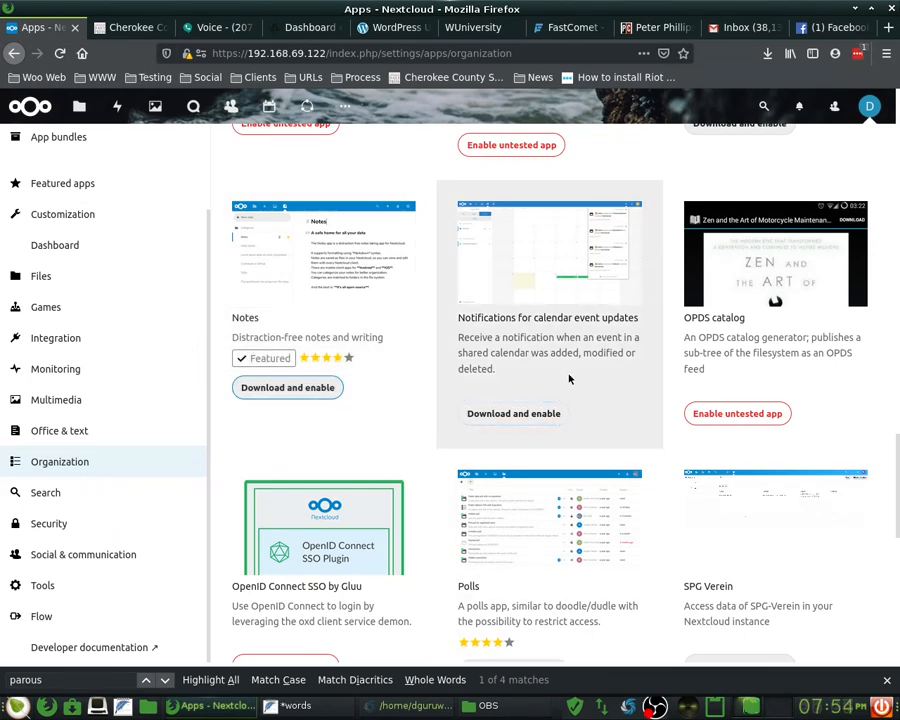
pyautogui.click(555, 411)
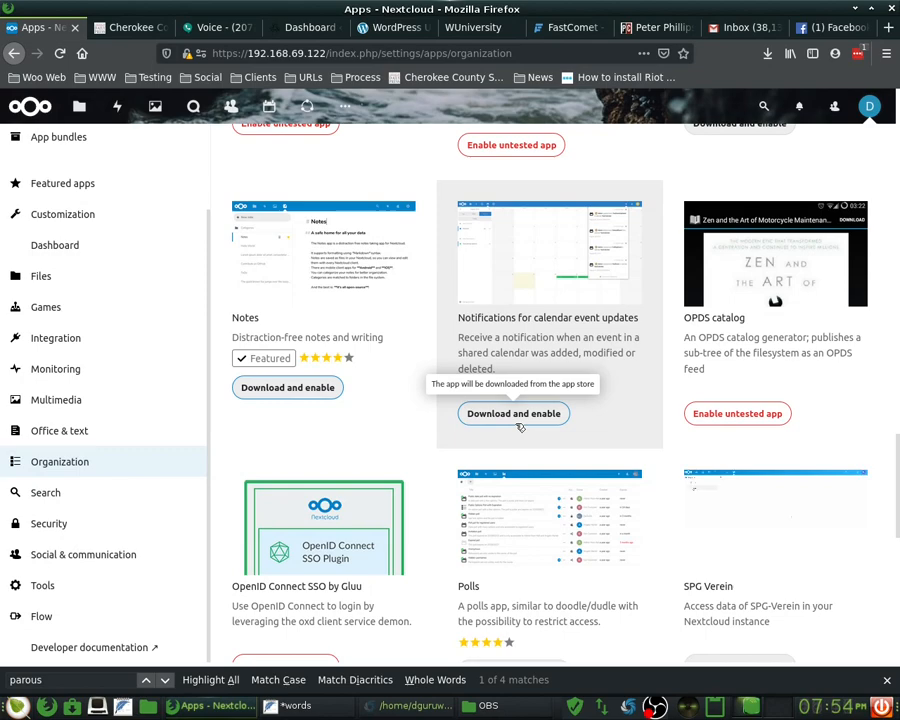
pyautogui.scroll(-5, 400, 434)
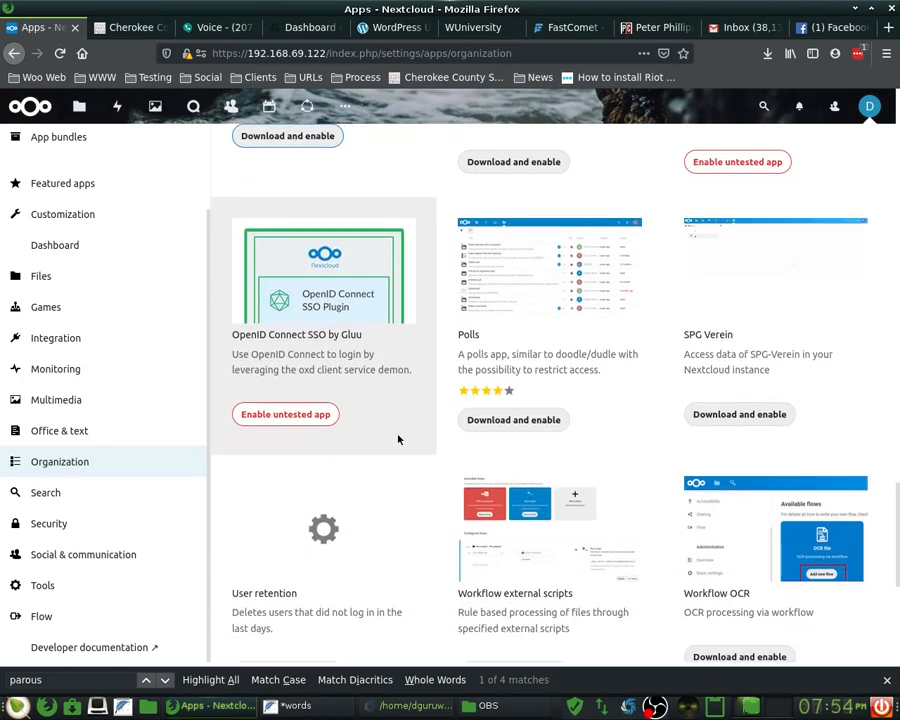
pyautogui.scroll(-1, 410, 435)
pyautogui.scroll(-2, 453, 384)
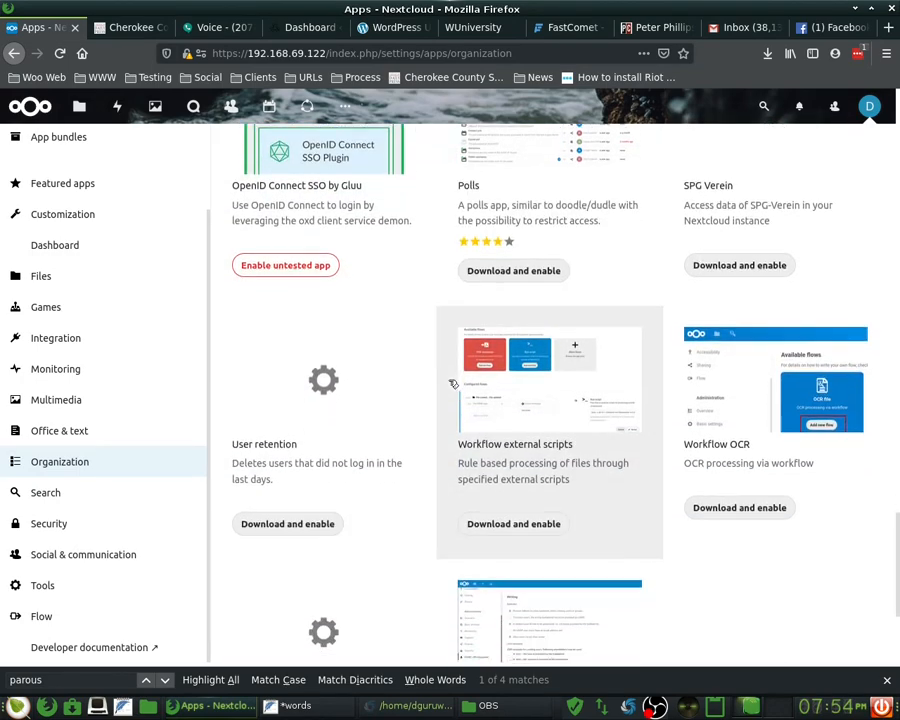
pyautogui.scroll(2, 453, 384)
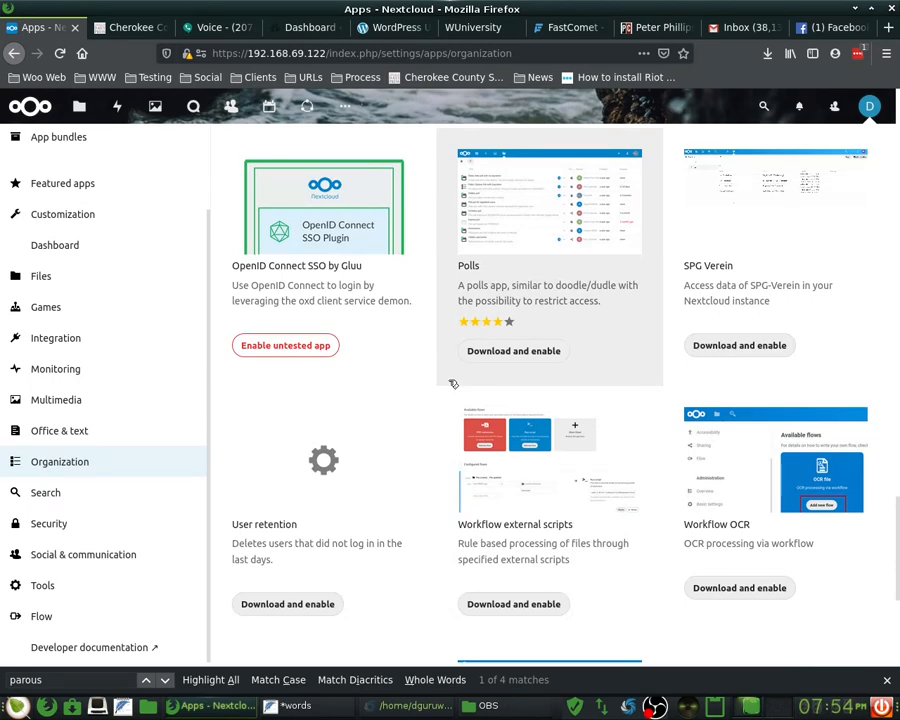
pyautogui.scroll(-1, 453, 384)
pyautogui.scroll(-3, 448, 382)
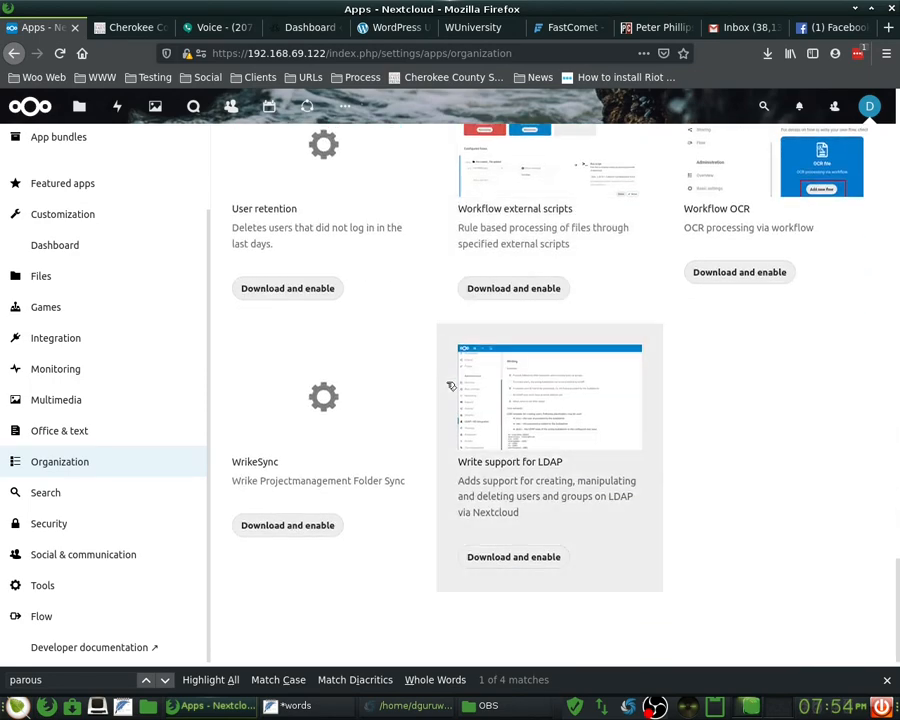
pyautogui.scroll(3, 448, 382)
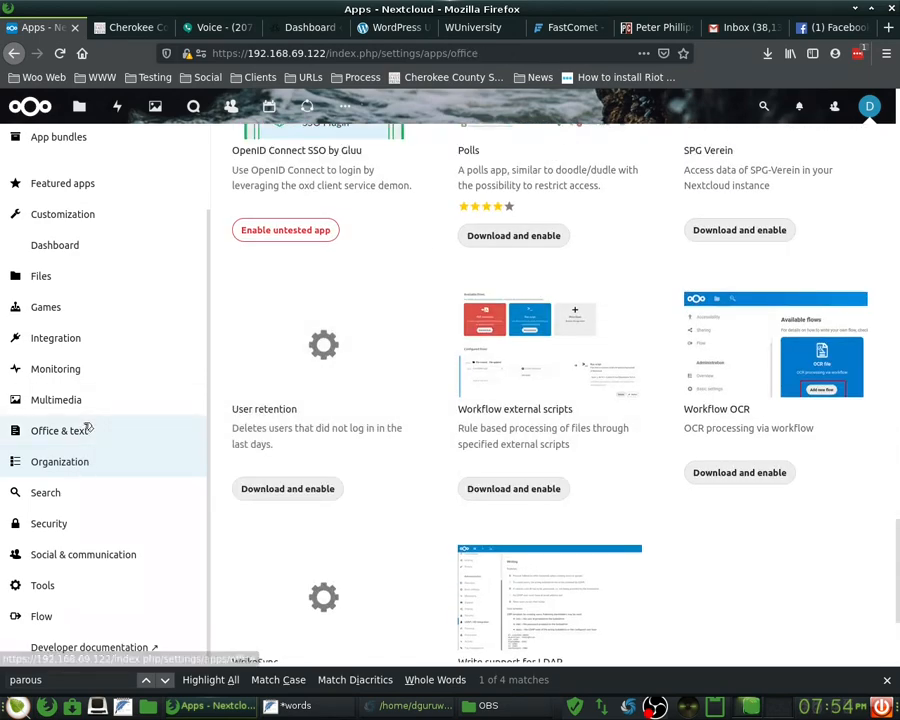
# - In the Office & text category, start downloading and enabling Markdown Editor
pyautogui.click(86, 428)
pyautogui.scroll(2, 642, 465)
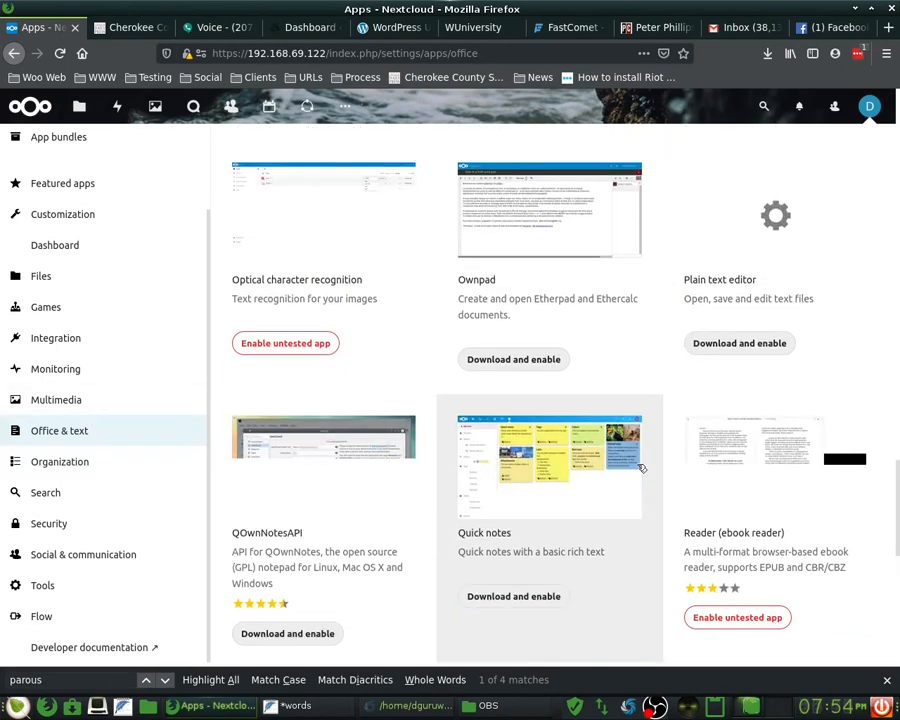
pyautogui.scroll(1, 642, 467)
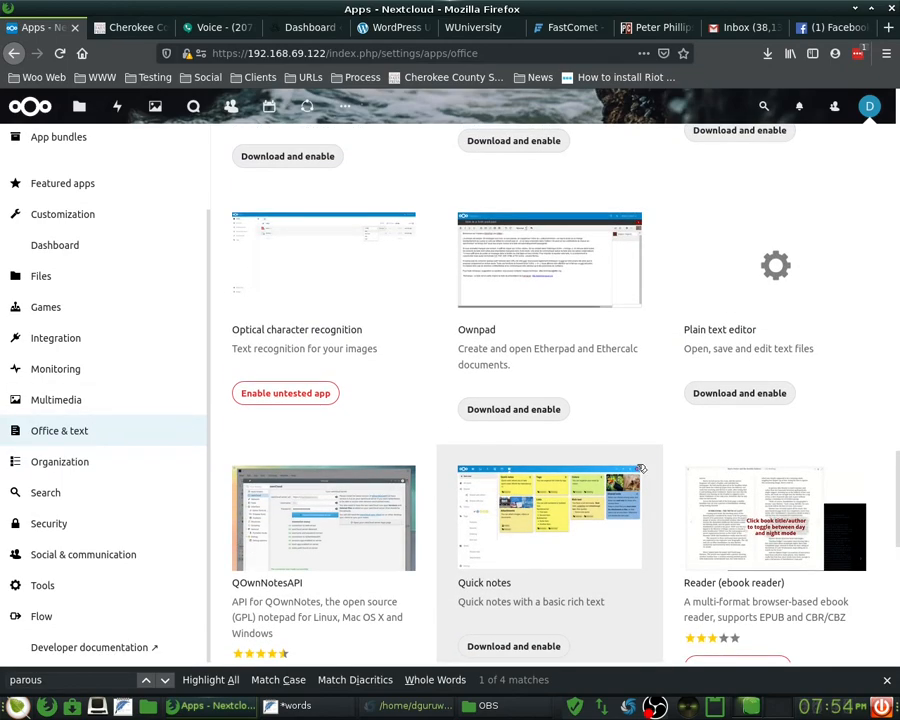
pyautogui.scroll(3, 642, 468)
pyautogui.scroll(2, 641, 467)
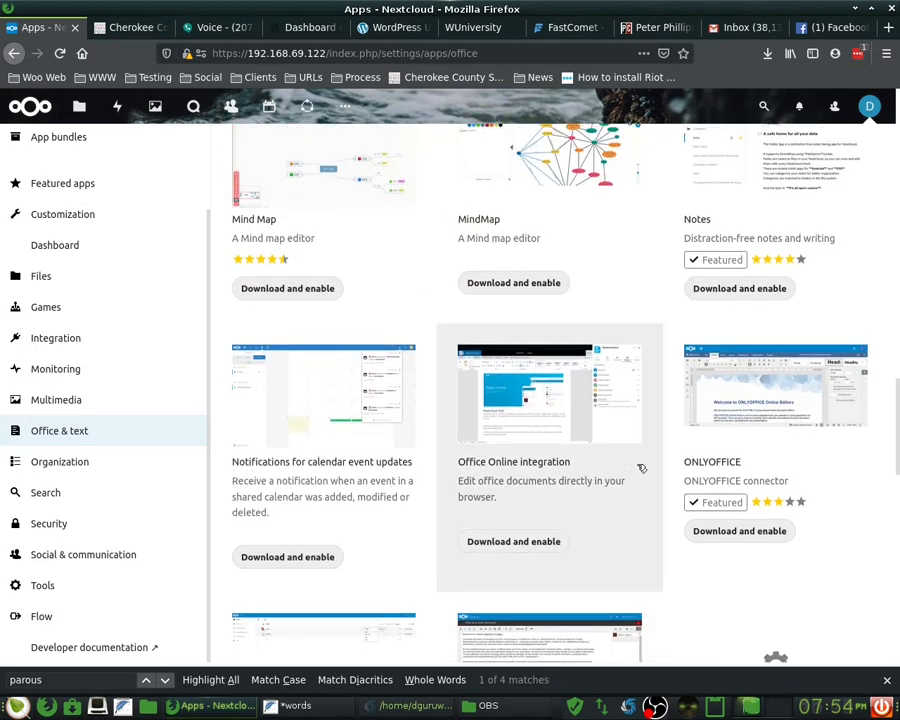
pyautogui.scroll(1, 450, 406)
pyautogui.scroll(1, 314, 394)
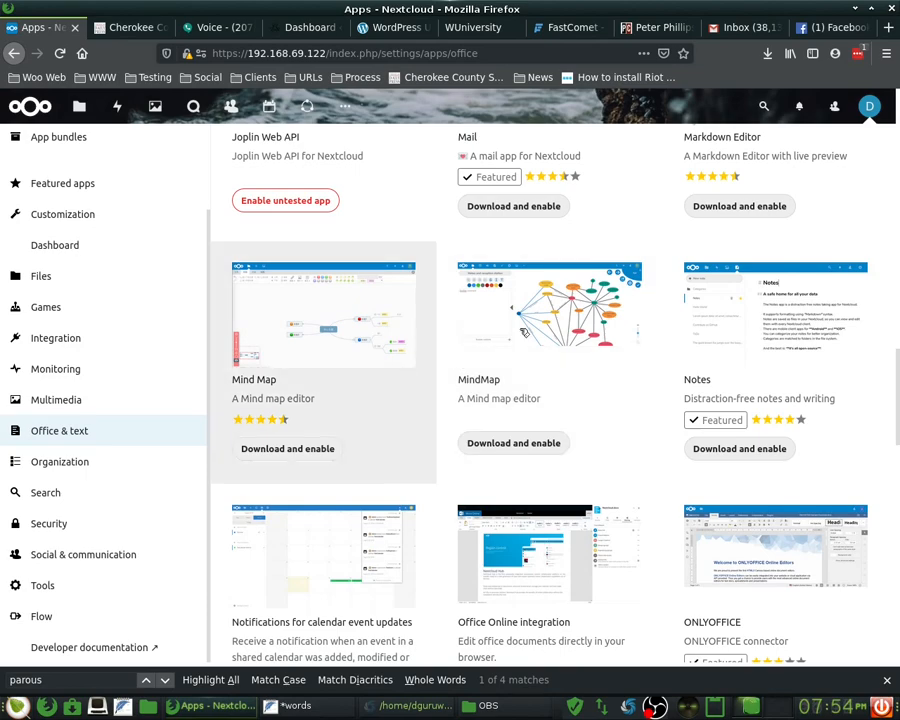
pyautogui.scroll(4, 780, 300)
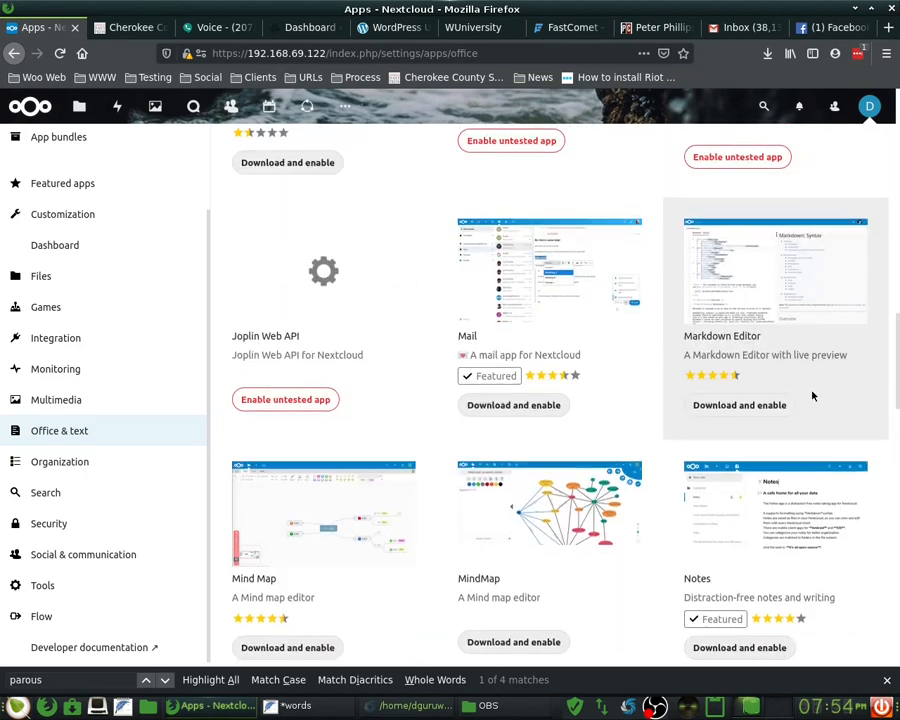
pyautogui.click(741, 405)
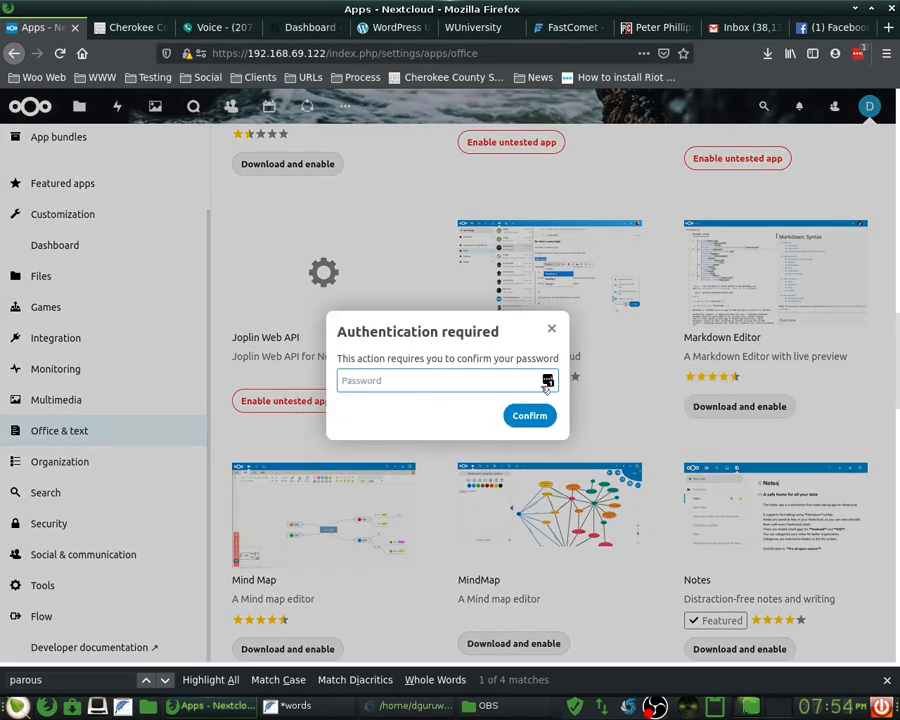
# - Fill the account password from Firefox's saved logins and confirm the Markdown Editor install
pyautogui.click(548, 381)
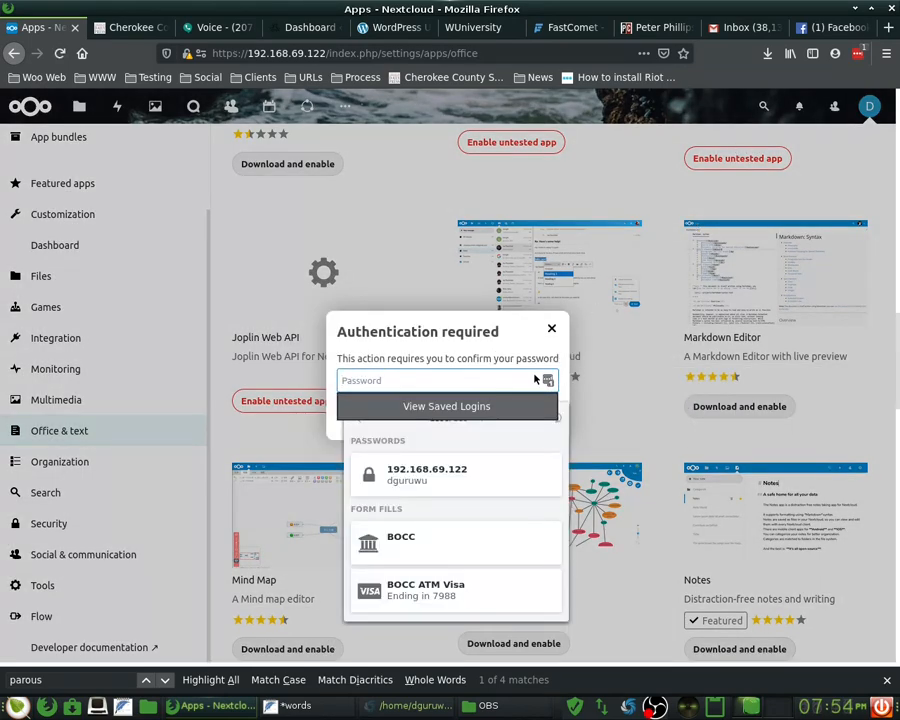
pyautogui.click(390, 478)
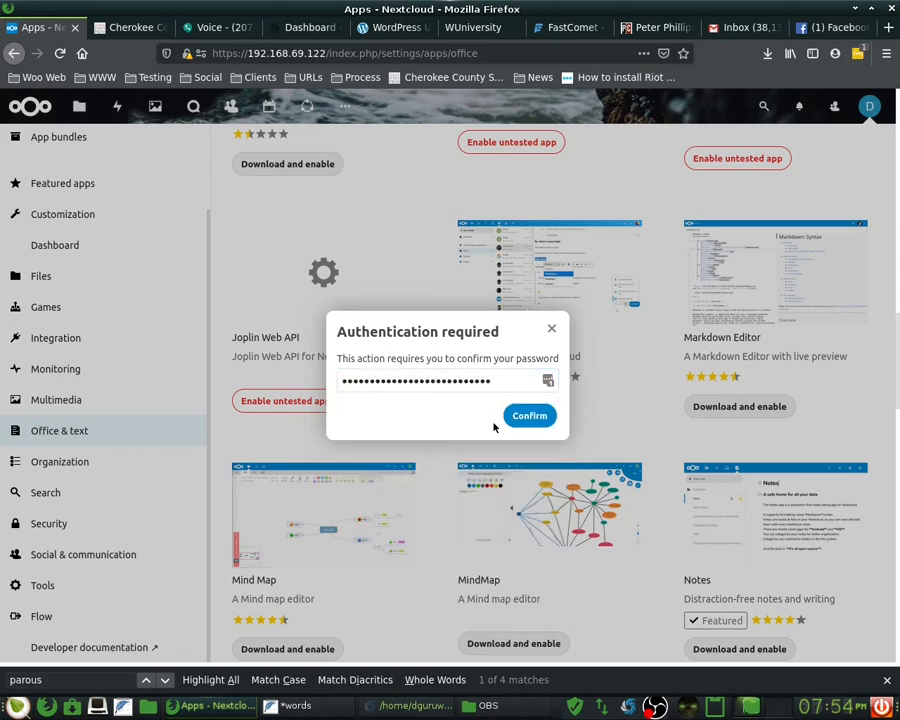
pyautogui.click(524, 414)
# - Open the Mind Map app's details and download and enable it
pyautogui.scroll(-2, 436, 545)
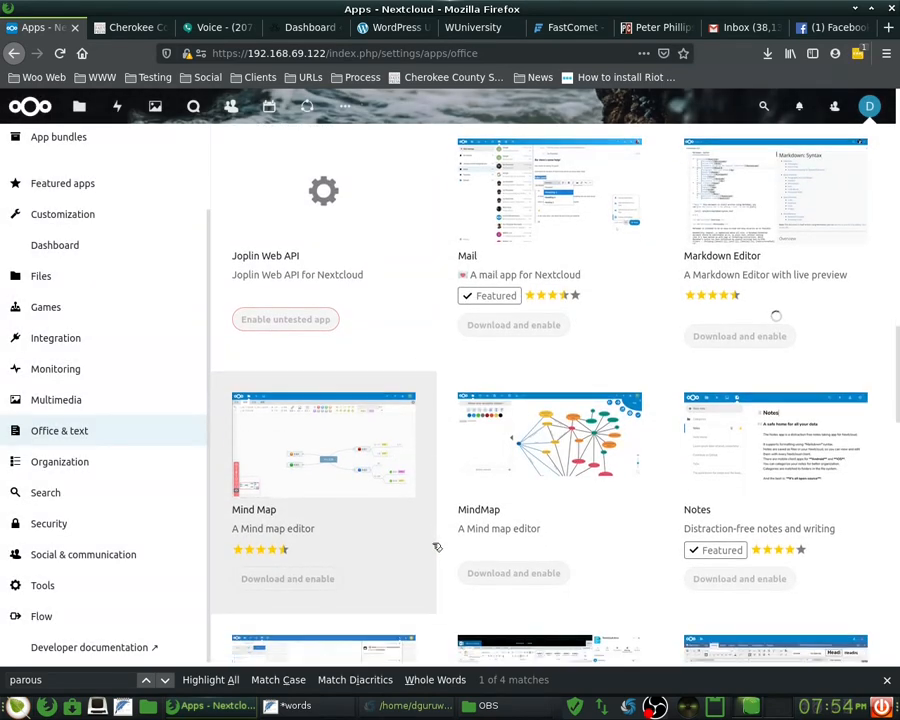
pyautogui.click(310, 510)
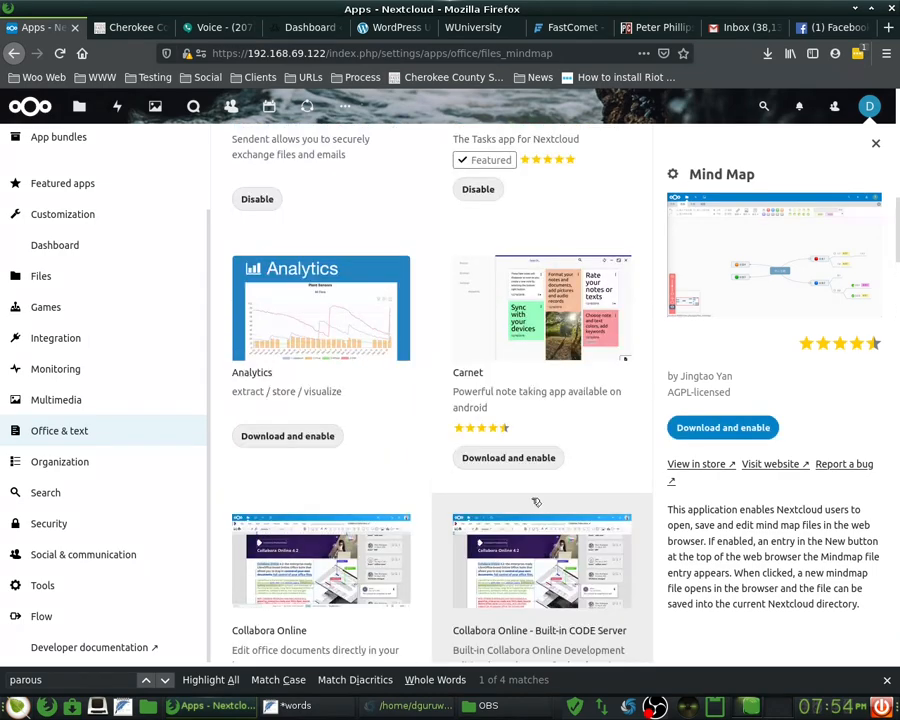
pyautogui.scroll(7, 536, 502)
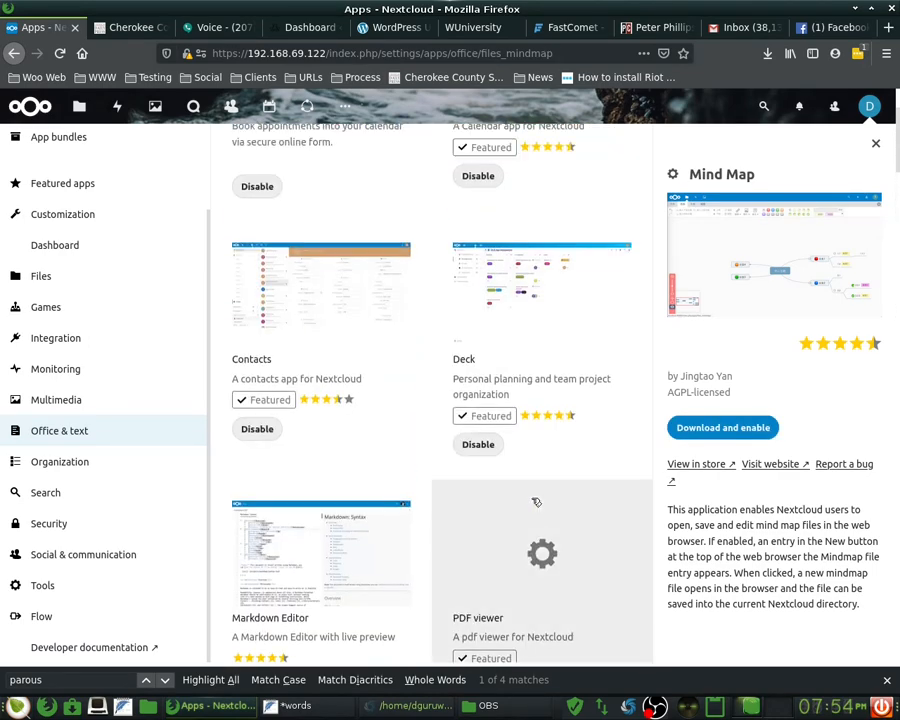
pyautogui.scroll(2, 536, 502)
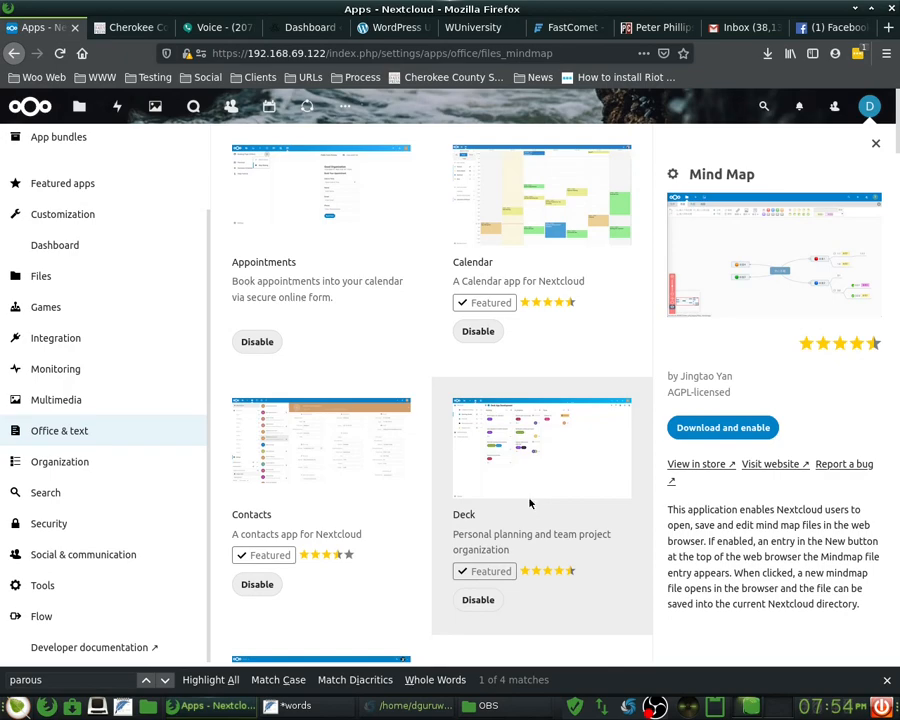
pyautogui.scroll(-5, 466, 502)
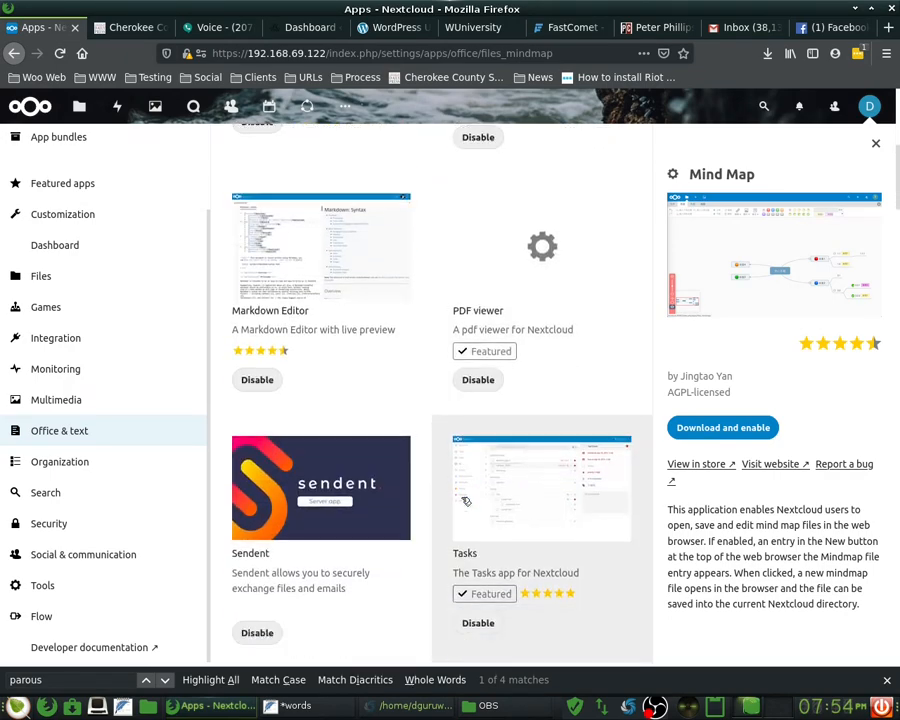
pyautogui.scroll(-5, 466, 502)
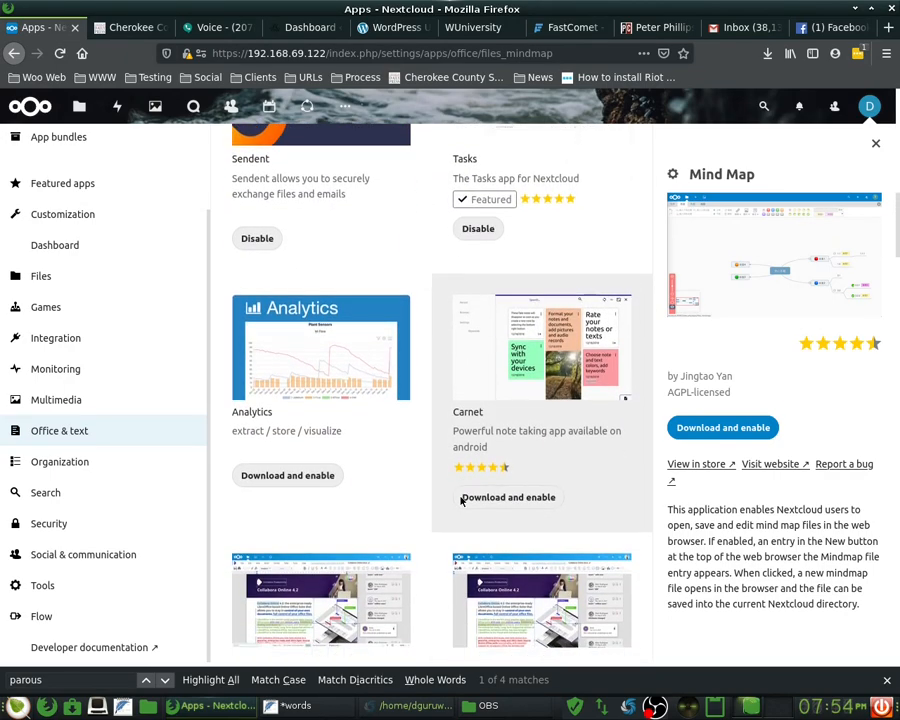
pyautogui.scroll(-2, 462, 500)
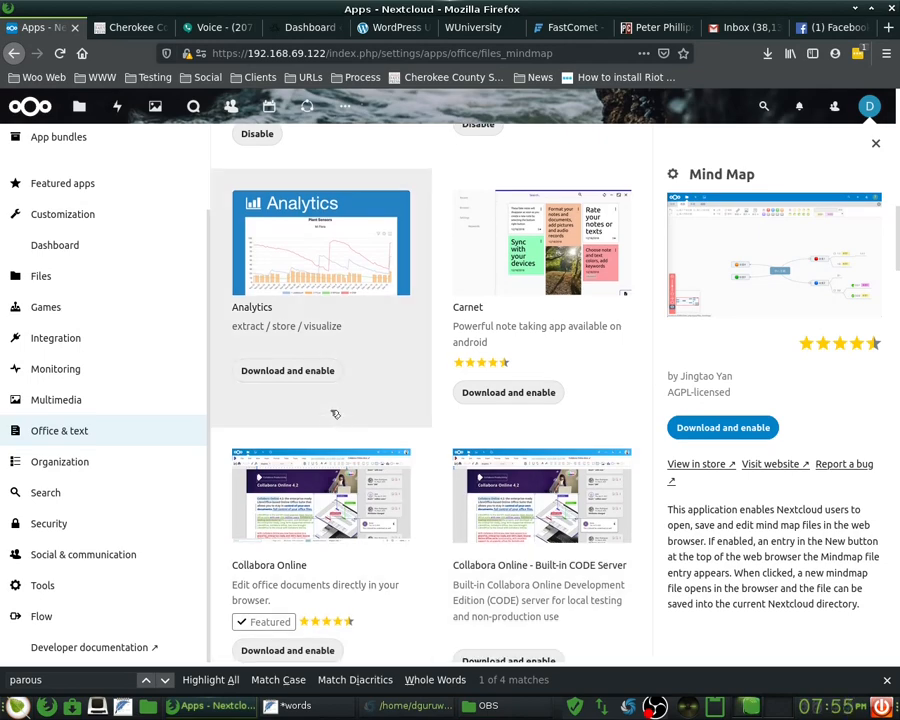
pyautogui.scroll(-3, 414, 512)
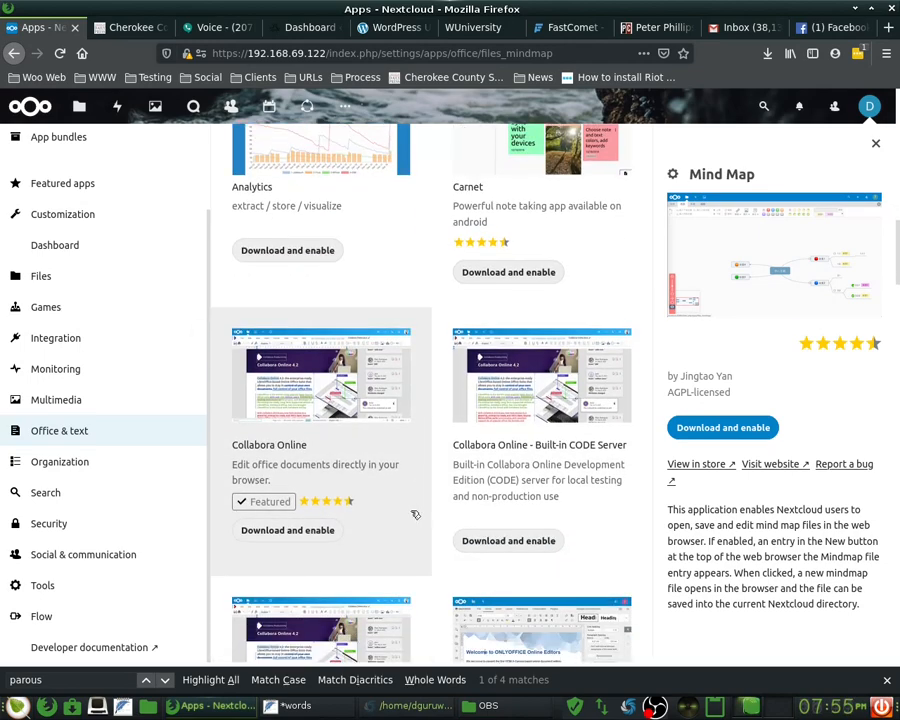
pyautogui.scroll(-4, 415, 515)
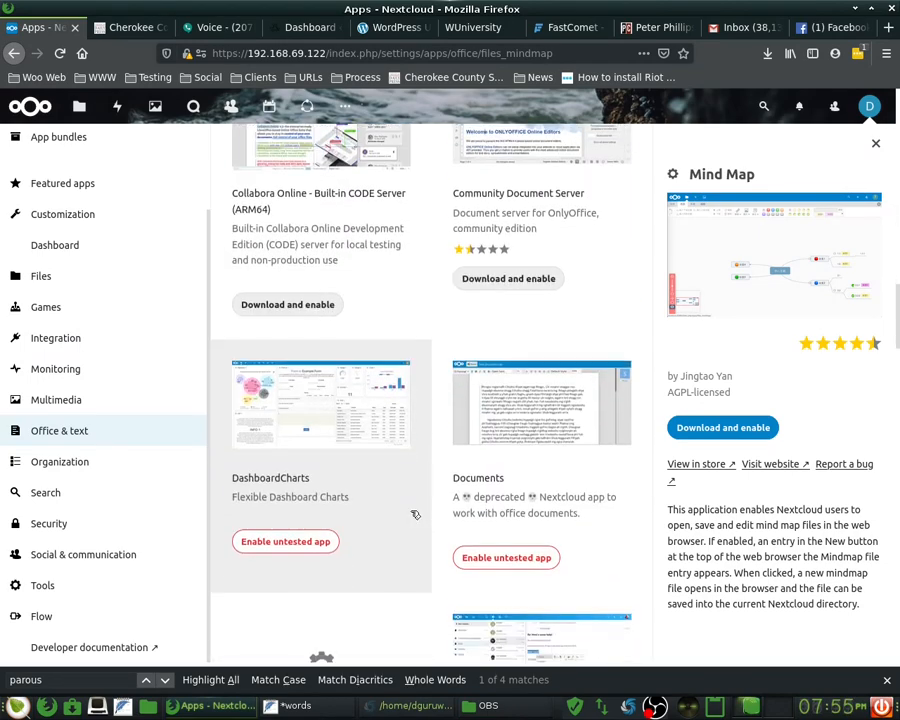
pyautogui.scroll(-5, 415, 515)
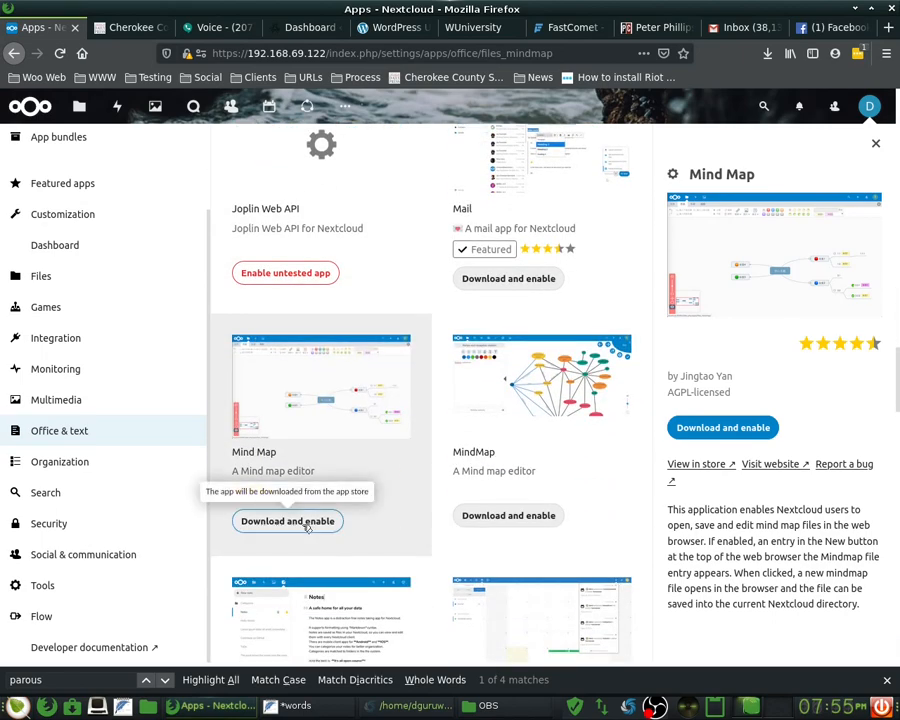
pyautogui.click(707, 428)
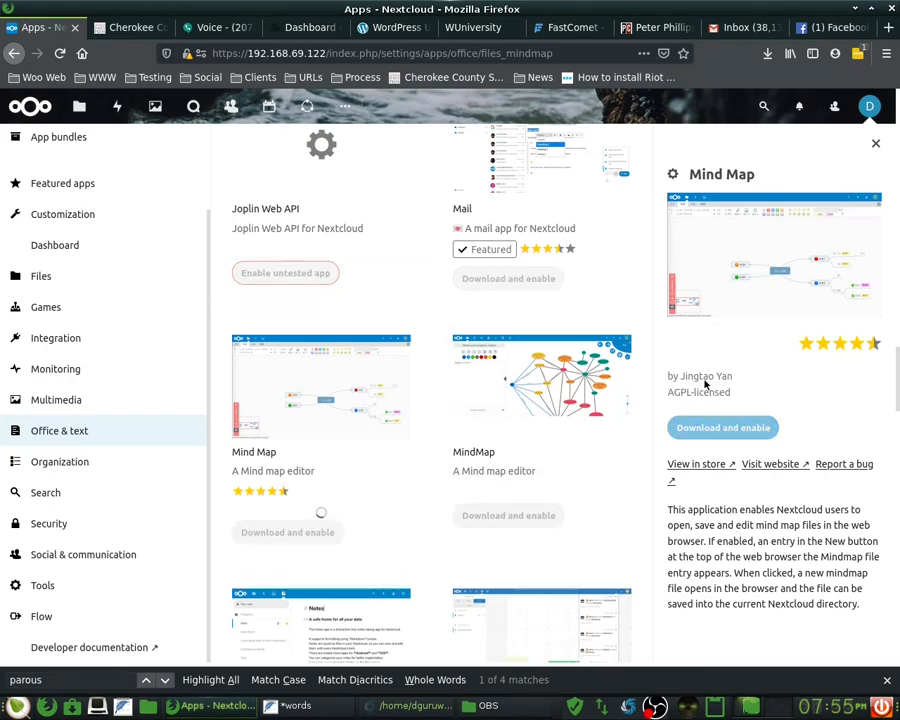
# - View the details panel of the separate MindMap app
pyautogui.scroll(-1, 424, 446)
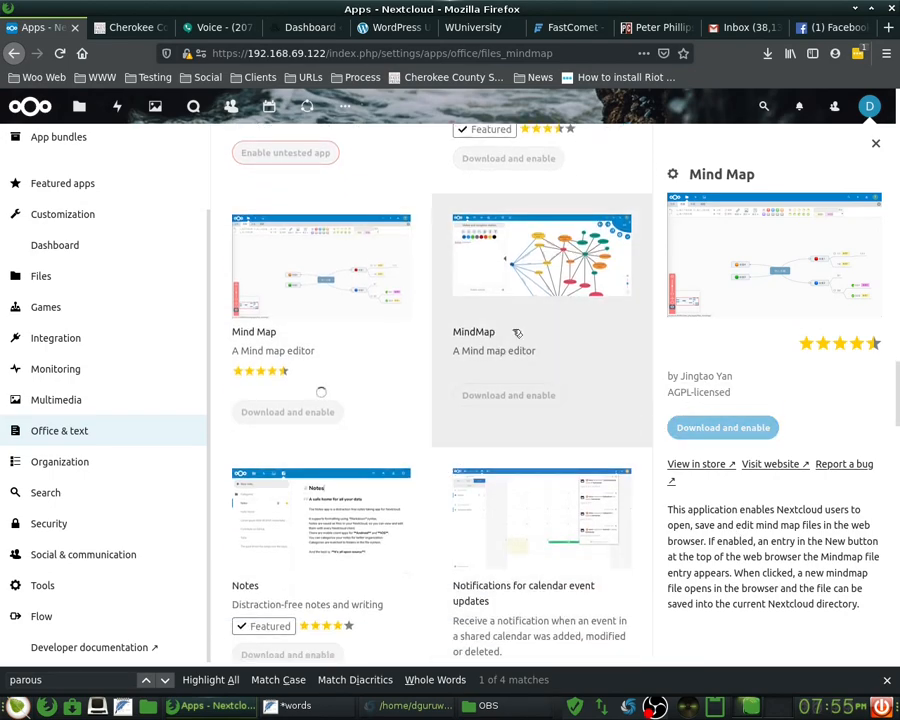
pyautogui.click(518, 332)
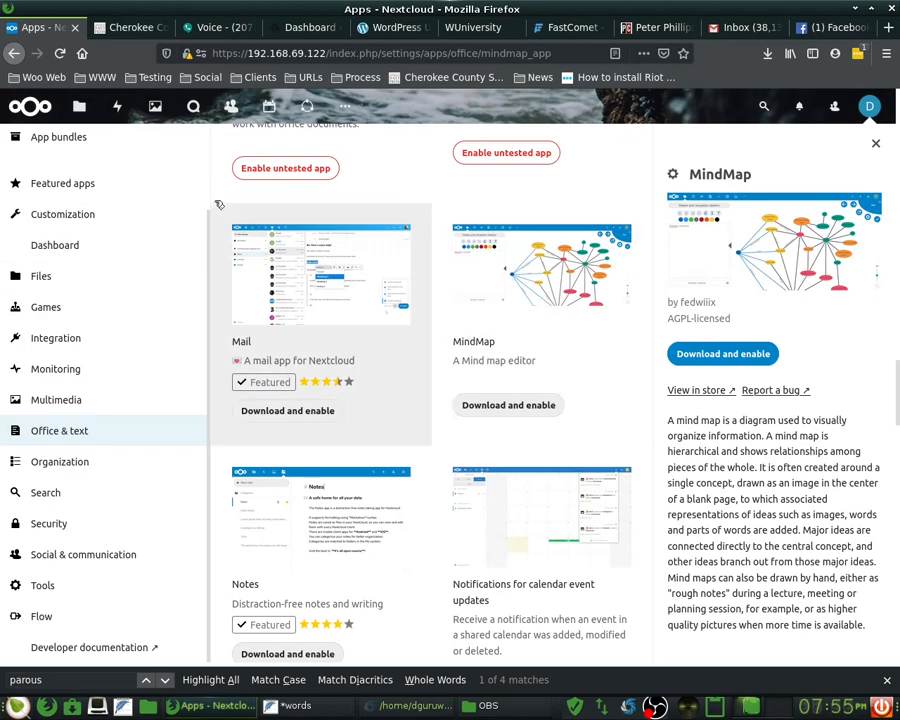
pyautogui.scroll(2, 100, 207)
pyautogui.scroll(2, 97, 175)
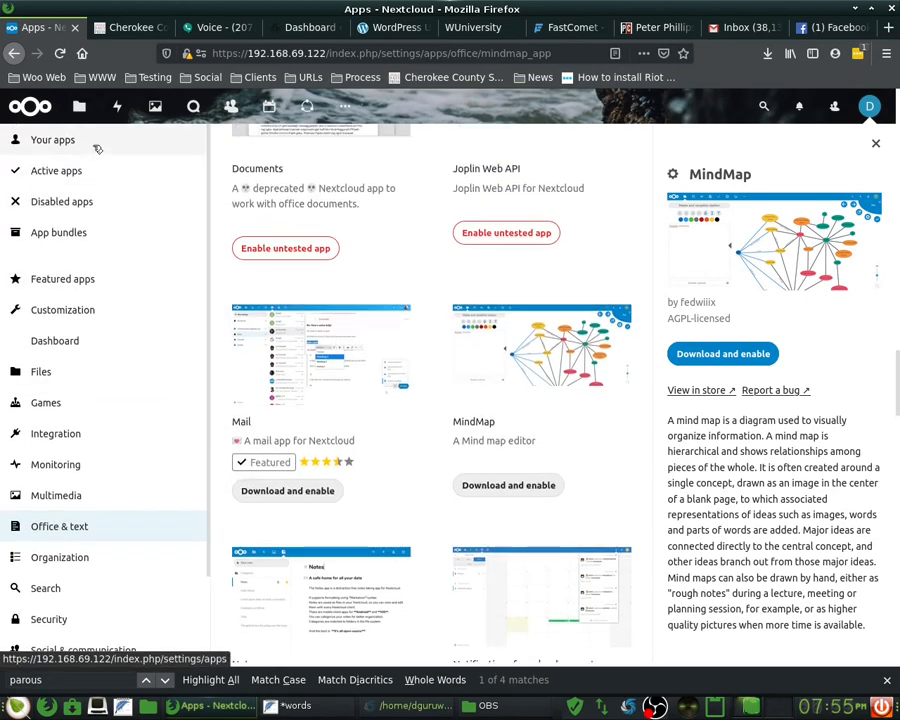
# - Open Your apps and review installed apps, noting Element for Nextcloud, Pico CMS and Theming disabled
pyautogui.click(350, 110)
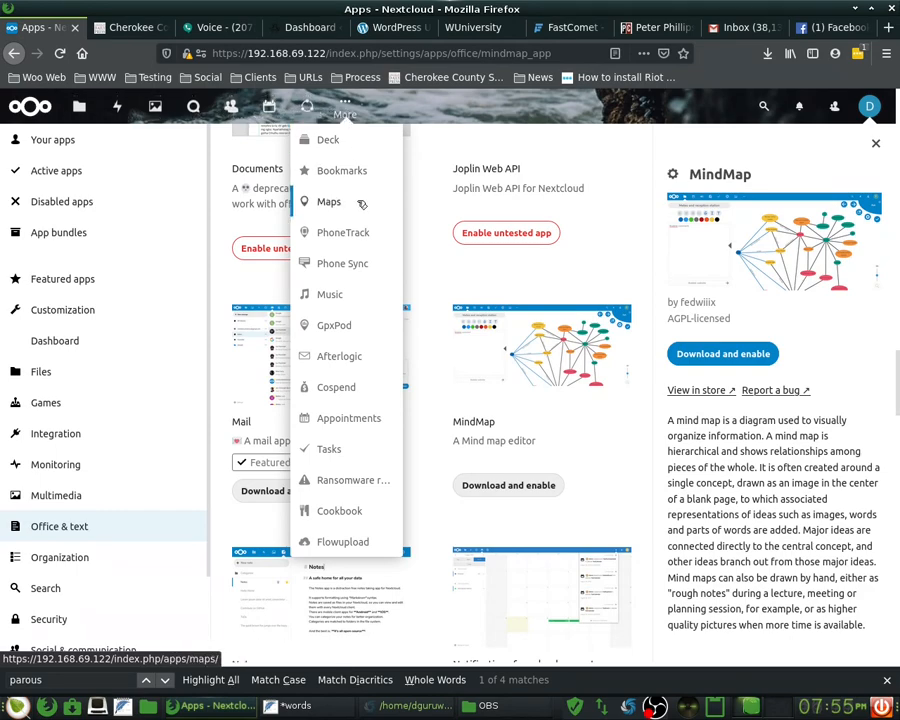
pyautogui.click(94, 140)
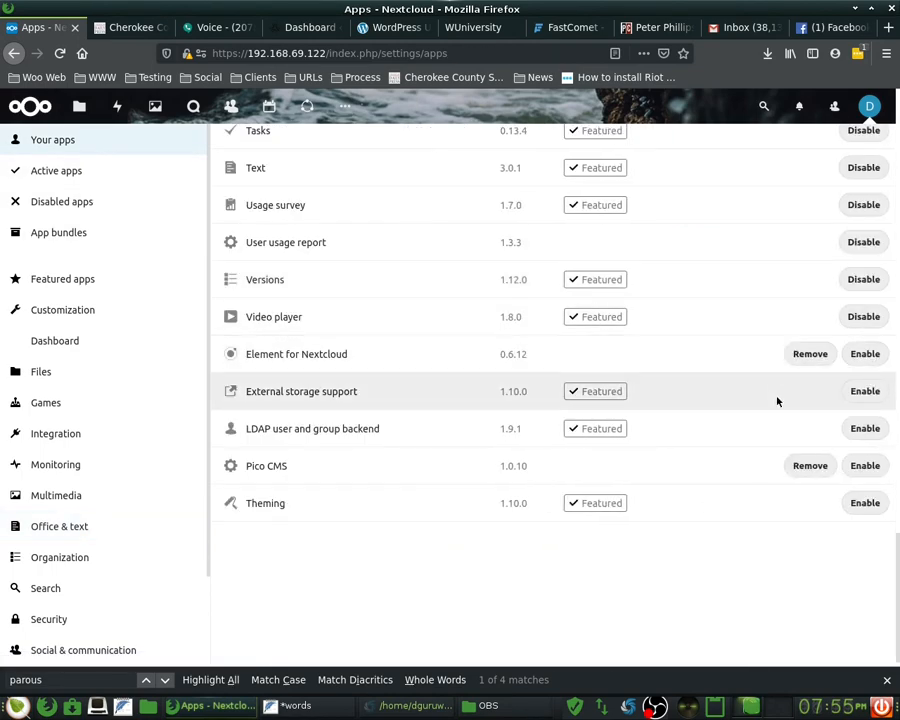
pyautogui.scroll(1, 585, 531)
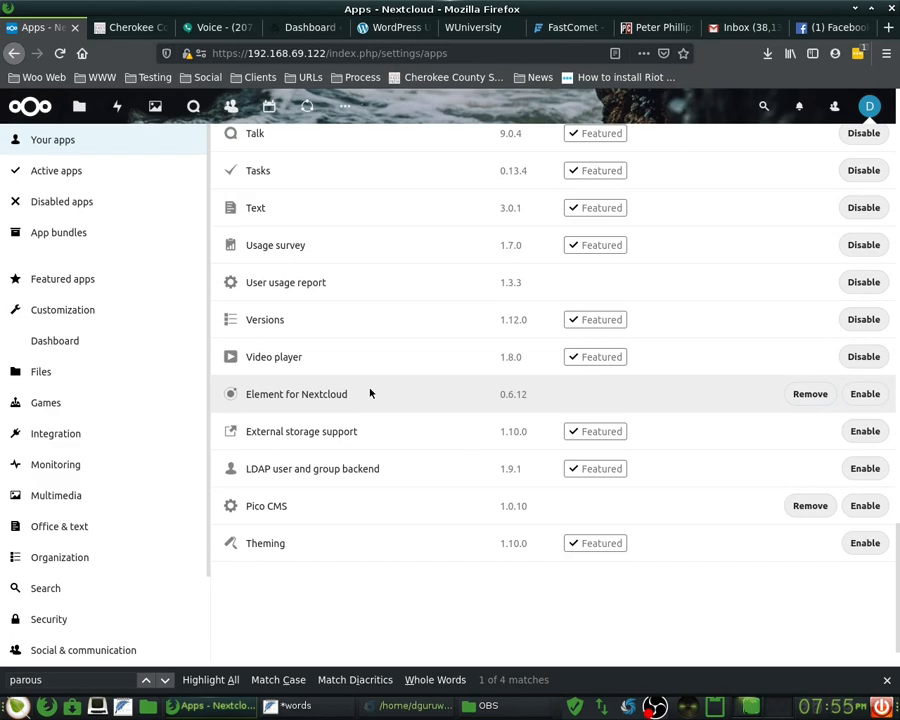
pyautogui.scroll(15, 380, 400)
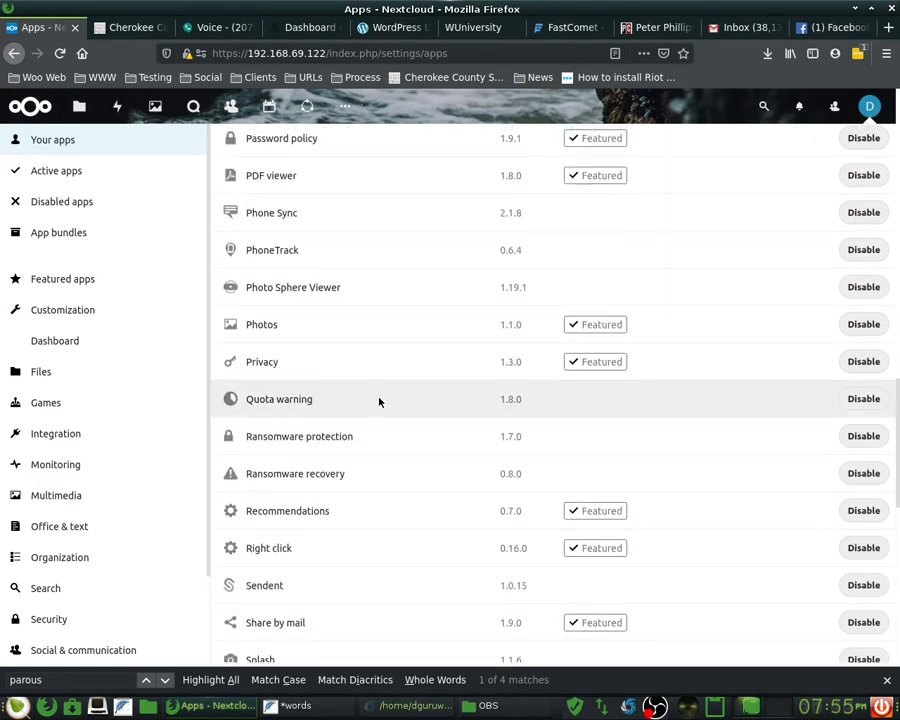
pyautogui.scroll(10, 380, 400)
pyautogui.scroll(-2, 95, 595)
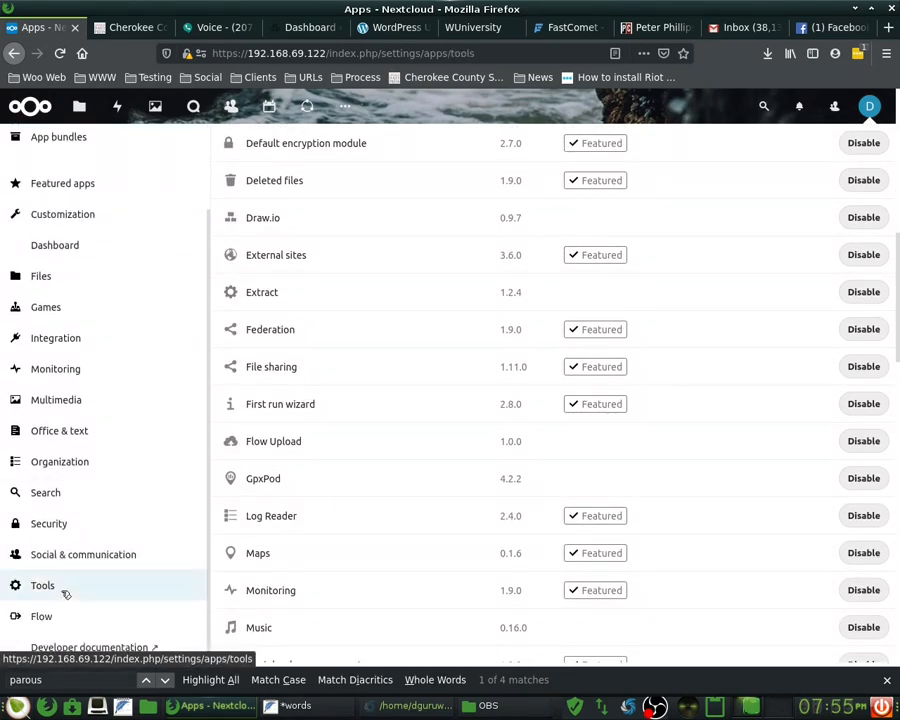
# - Download and enable the Antivirus for files app from Nextcloud's Tools category
pyautogui.click(64, 588)
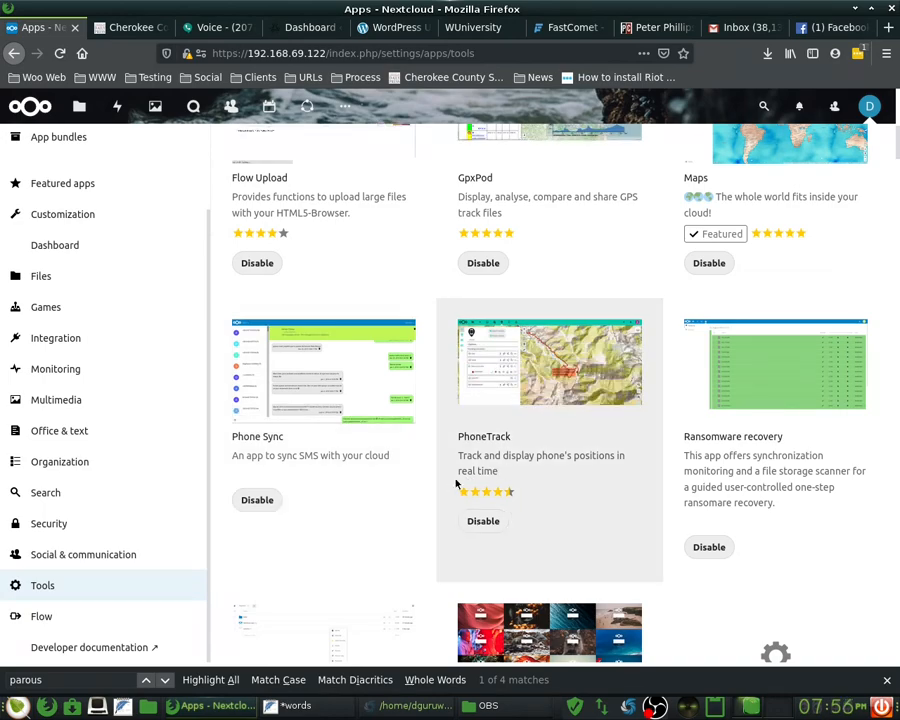
pyautogui.scroll(5, 455, 484)
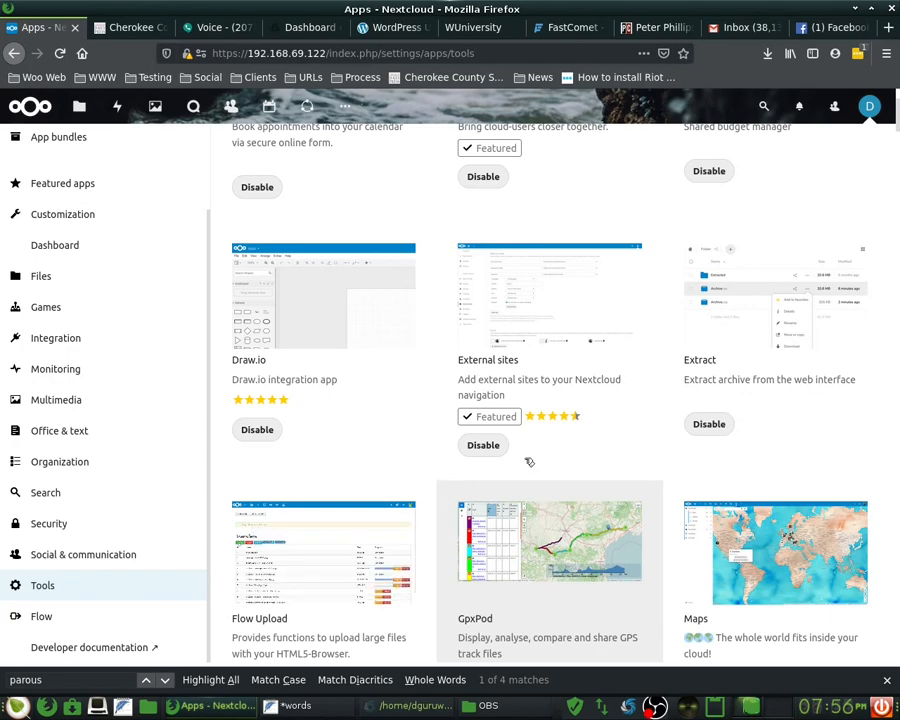
pyautogui.scroll(2, 714, 422)
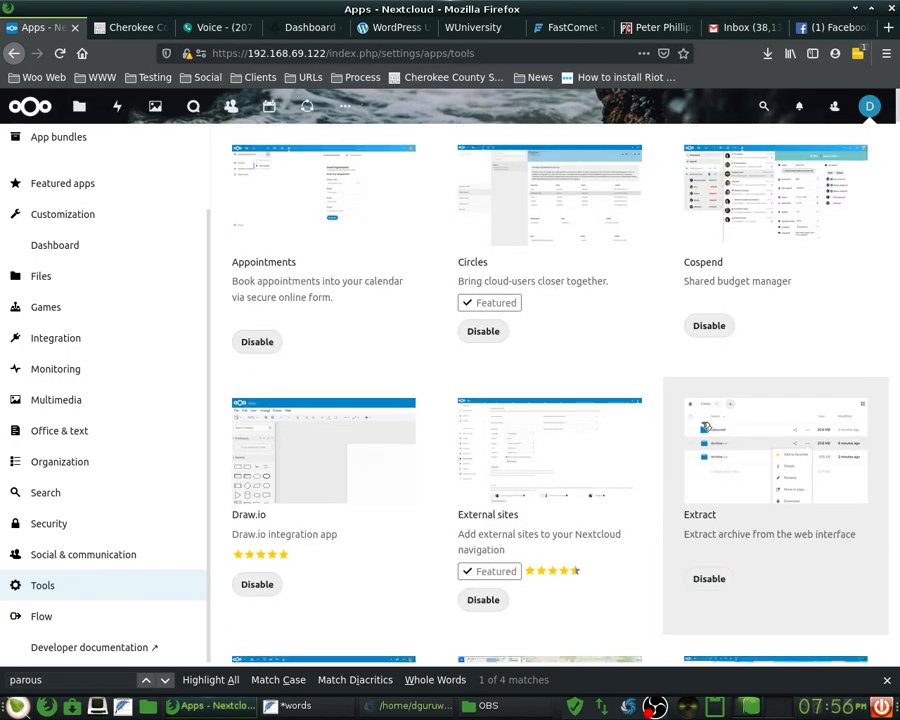
pyautogui.scroll(-12, 416, 464)
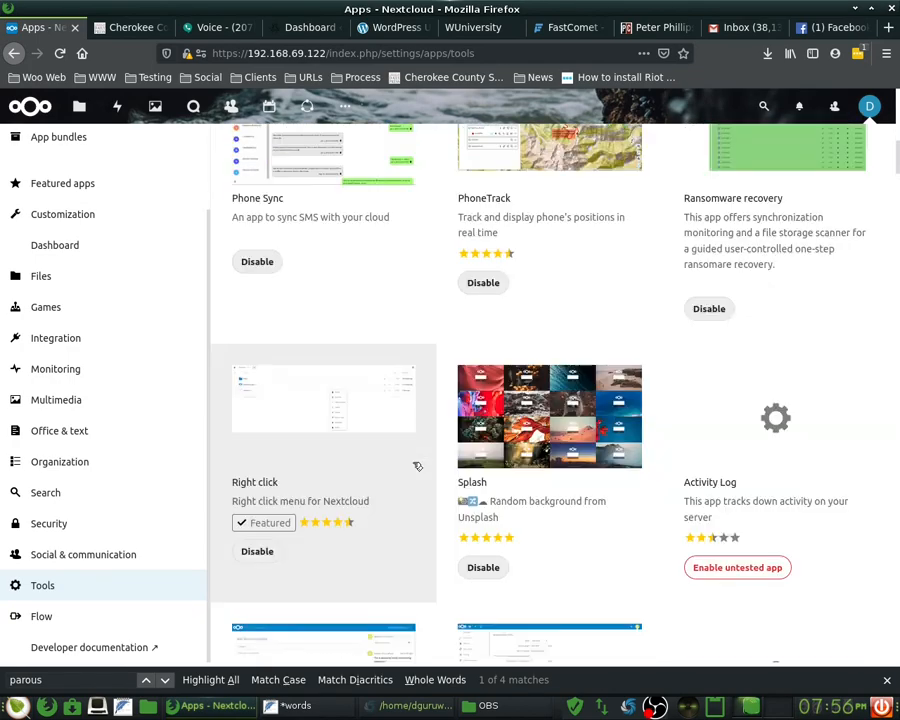
pyautogui.scroll(-2, 412, 464)
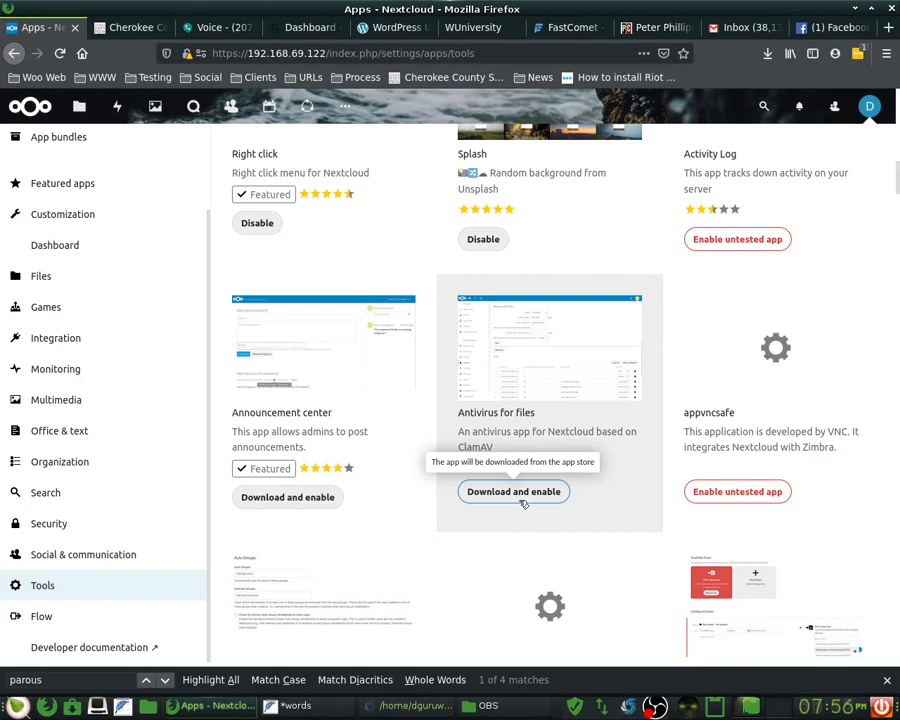
pyautogui.click(520, 499)
# - Scroll down the Tools app list to reach Time Tracker
pyautogui.scroll(-3, 446, 537)
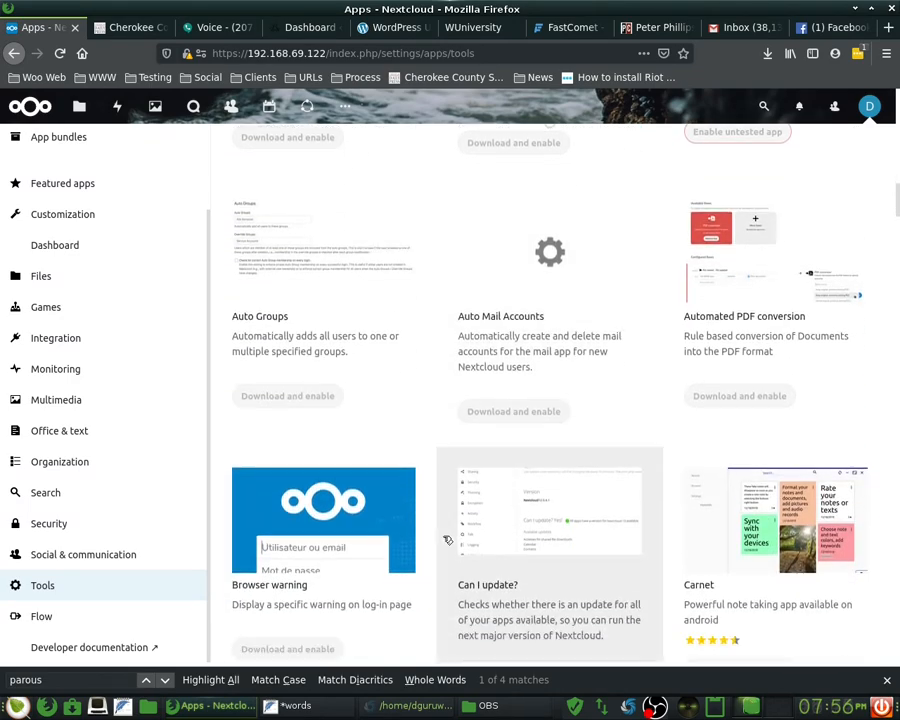
pyautogui.scroll(-3, 447, 540)
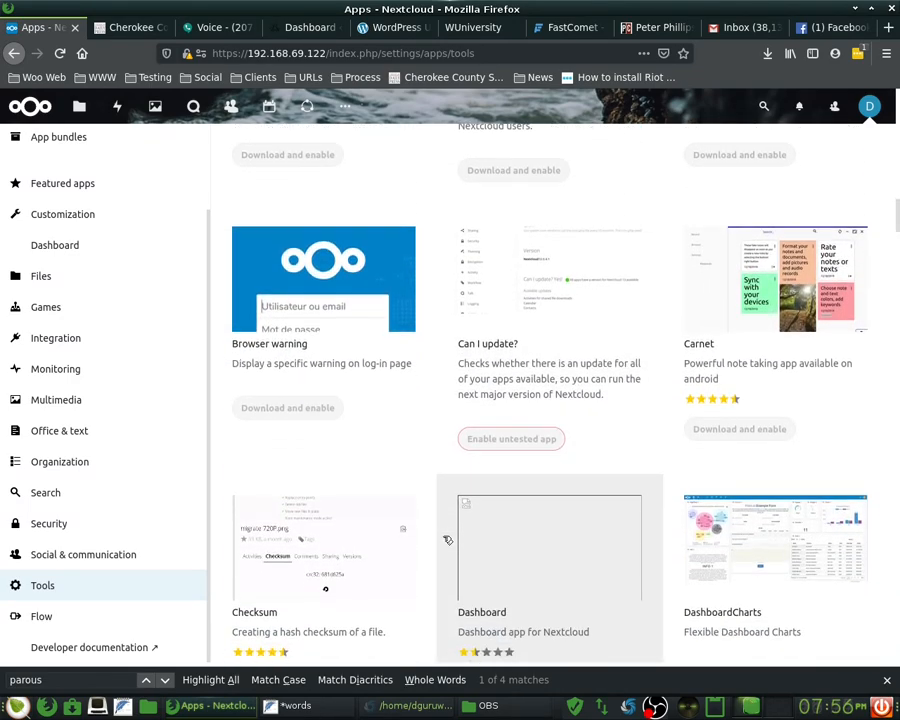
pyautogui.scroll(-3, 447, 540)
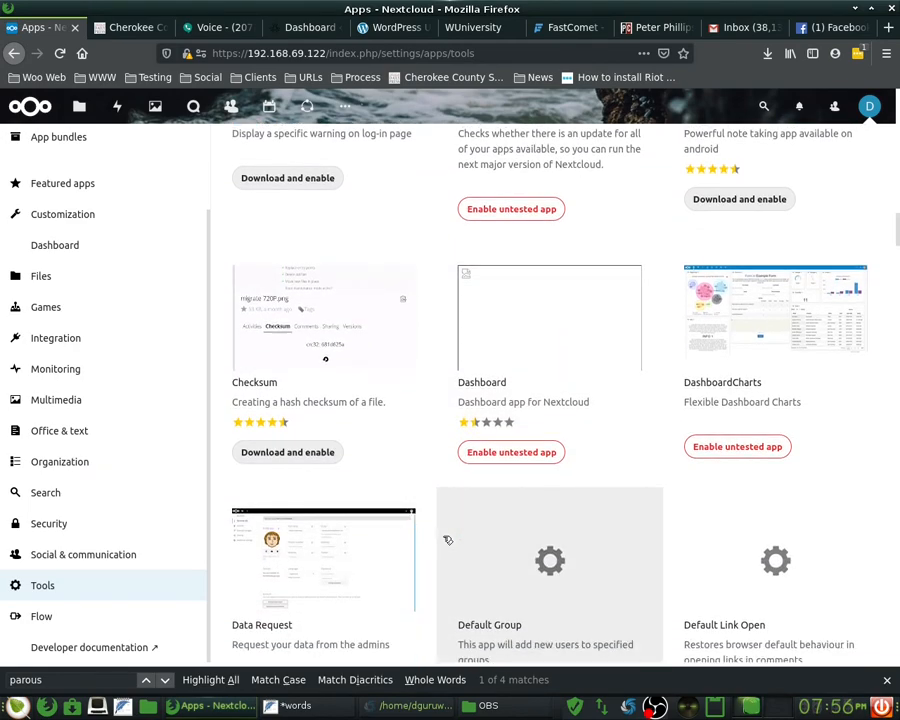
pyautogui.scroll(-5, 447, 540)
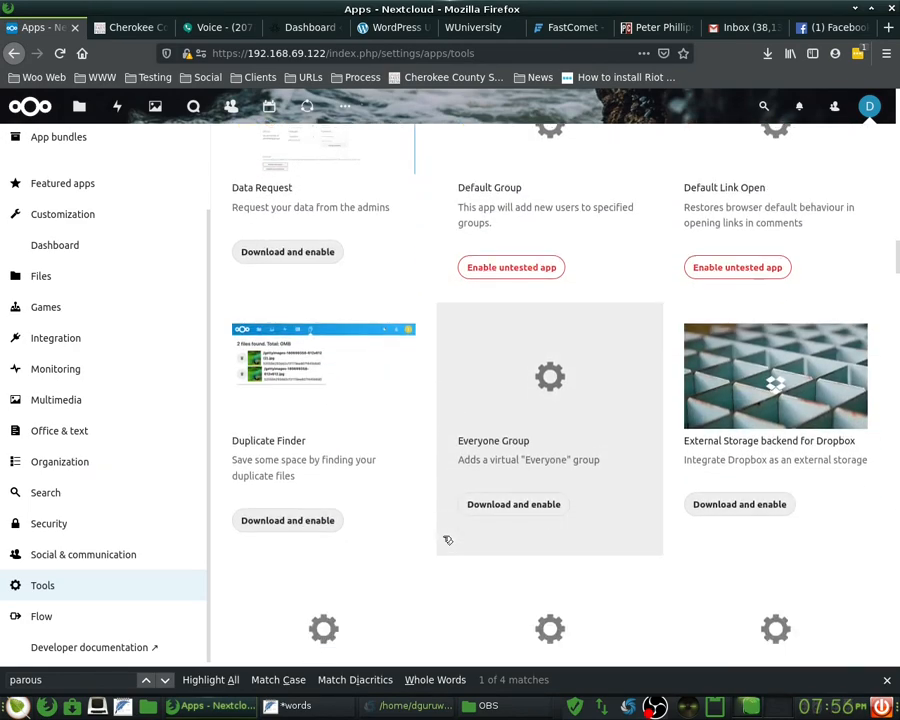
pyautogui.scroll(-1, 447, 540)
pyautogui.scroll(-1, 447, 540)
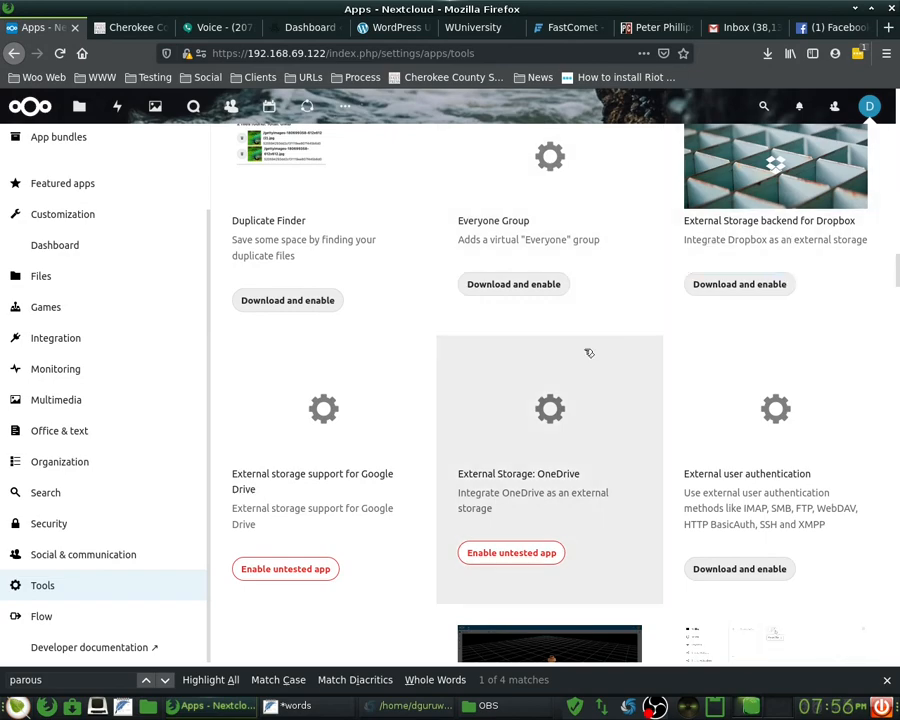
pyautogui.scroll(-4, 530, 415)
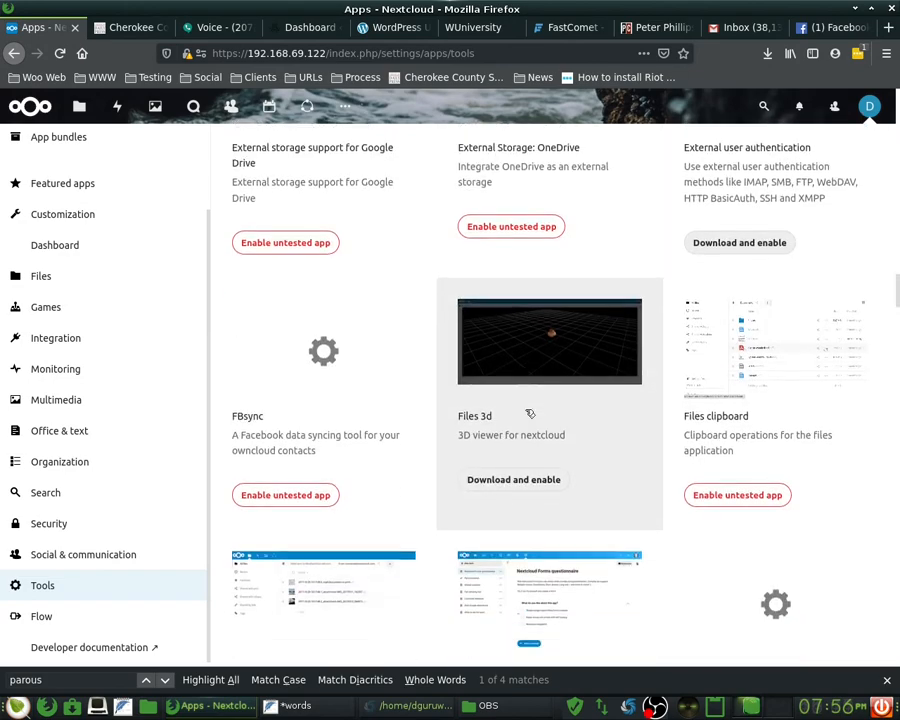
pyautogui.scroll(-4, 530, 413)
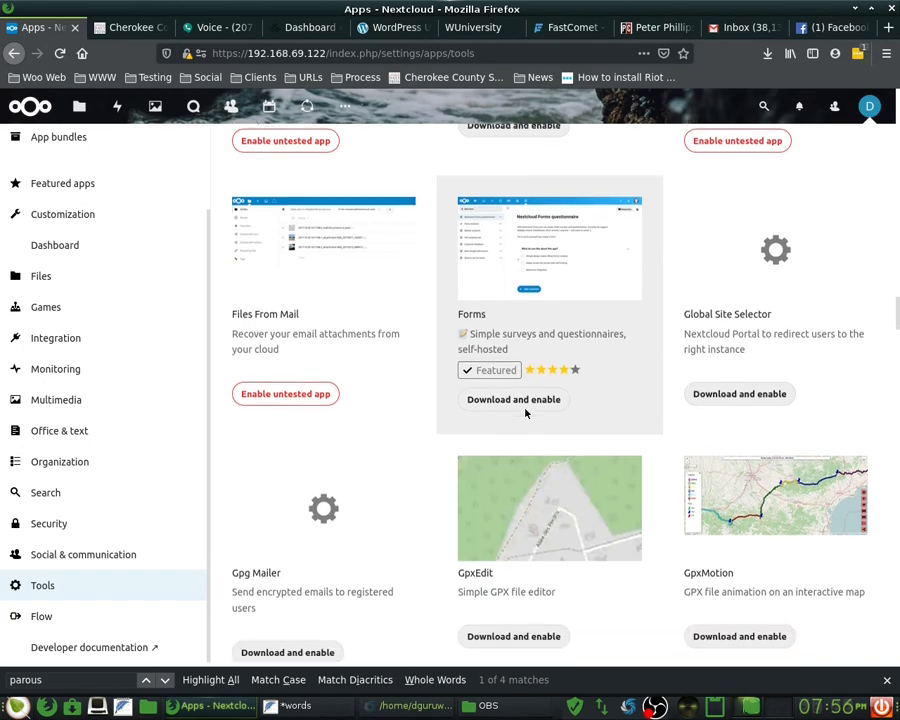
pyautogui.scroll(-3, 530, 413)
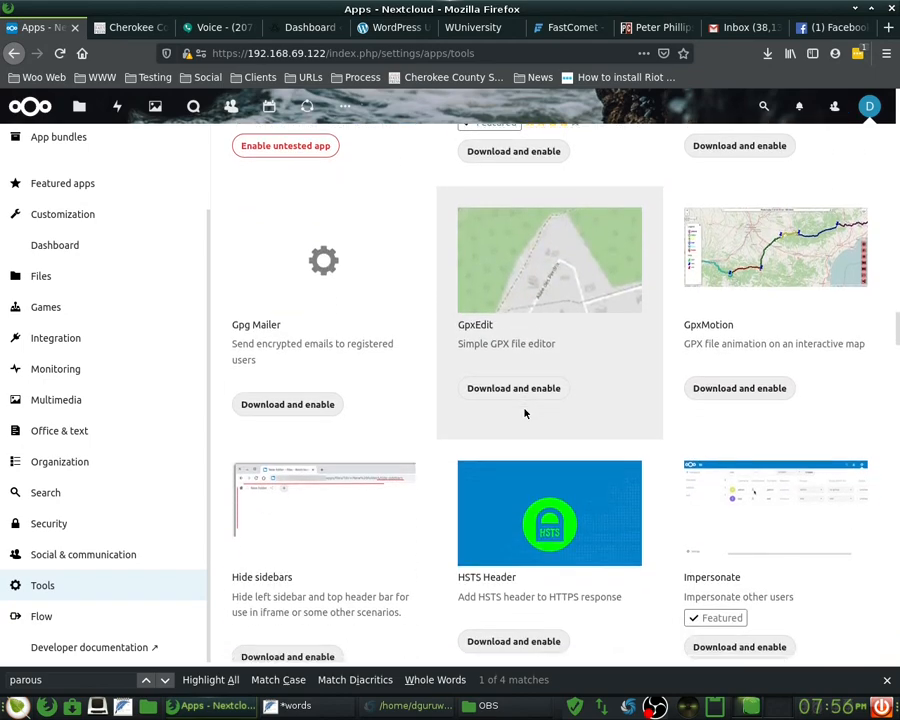
pyautogui.scroll(-3, 524, 413)
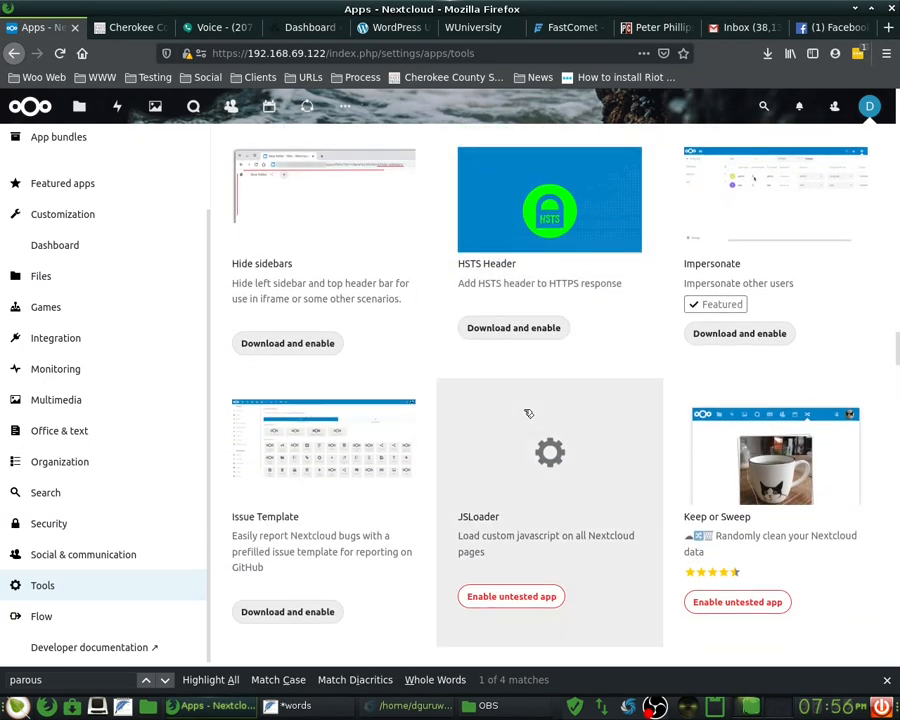
pyautogui.scroll(-1, 528, 413)
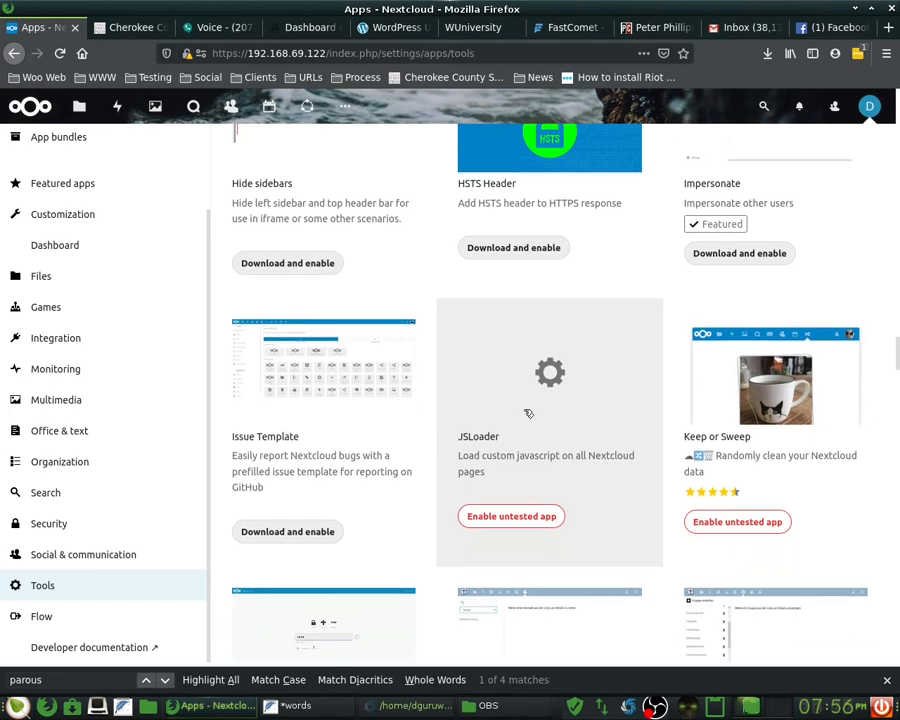
pyautogui.scroll(-3, 528, 413)
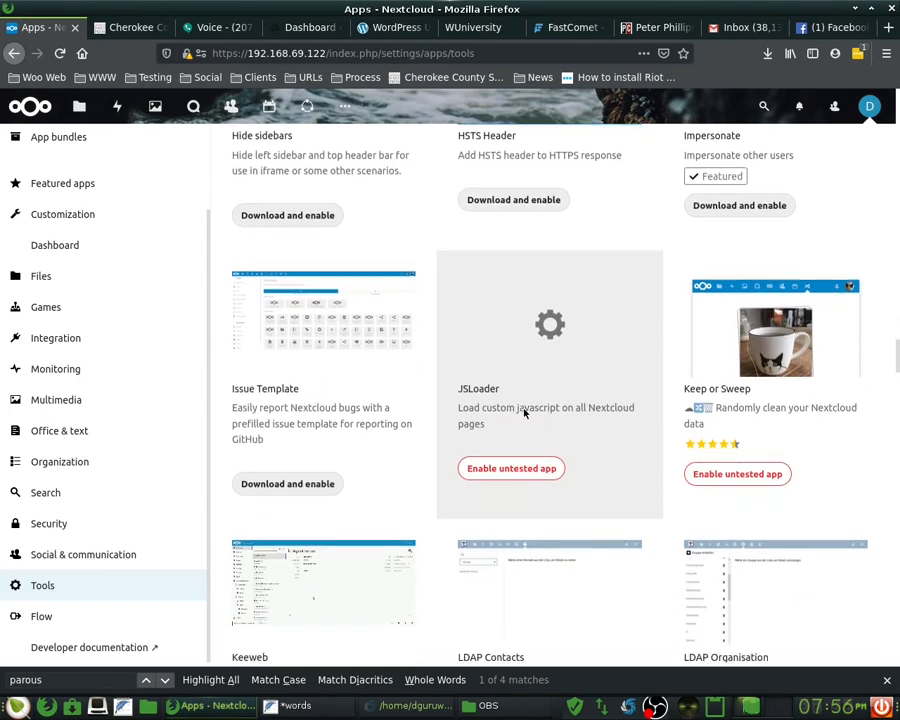
pyautogui.scroll(-1, 528, 413)
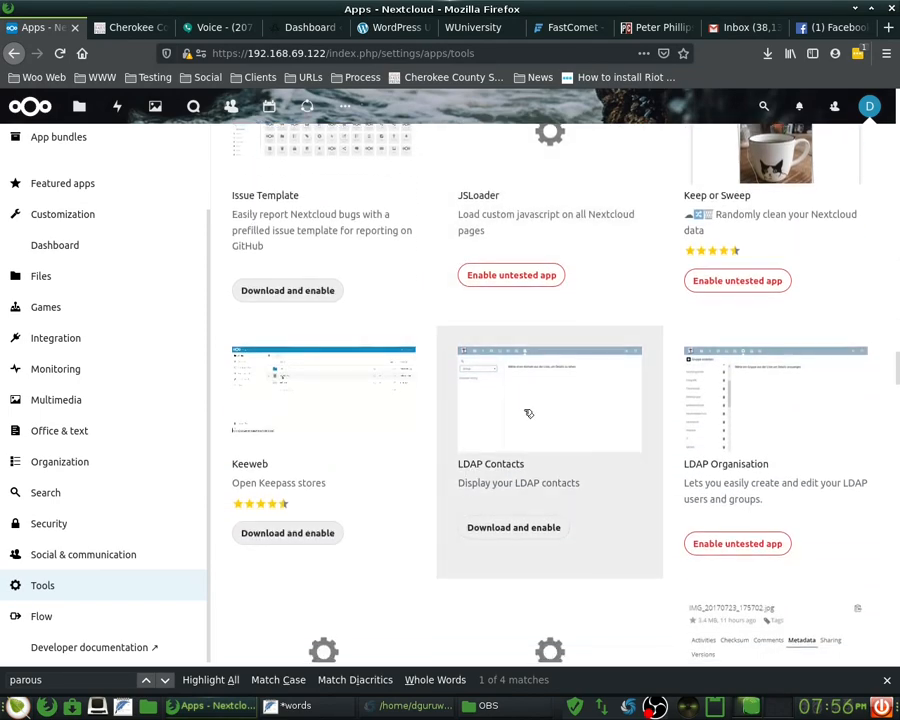
pyautogui.scroll(-2, 526, 412)
pyautogui.scroll(-3, 526, 413)
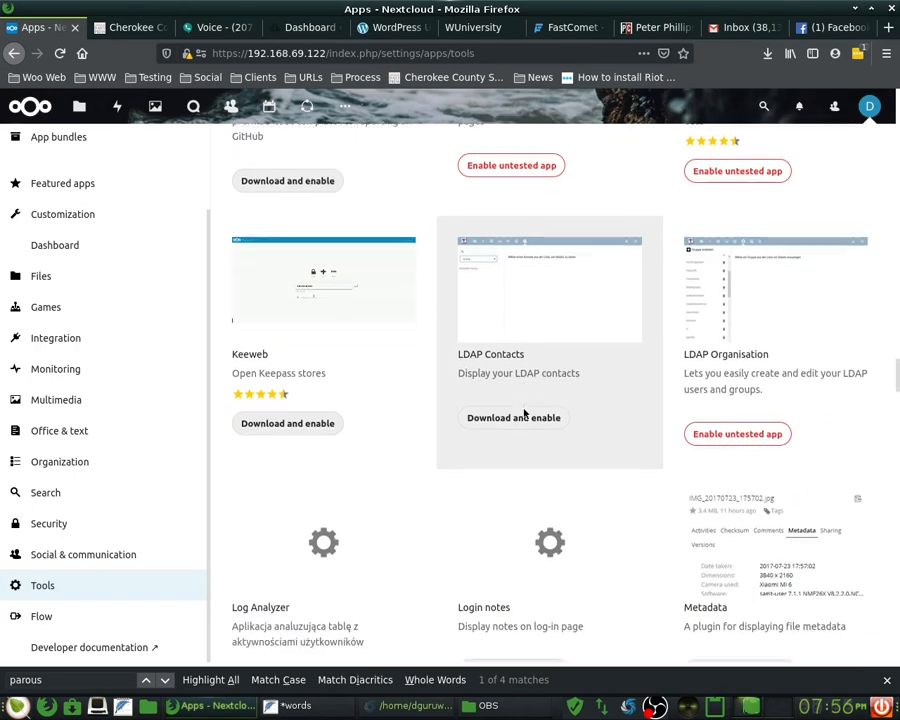
pyautogui.scroll(-1, 528, 413)
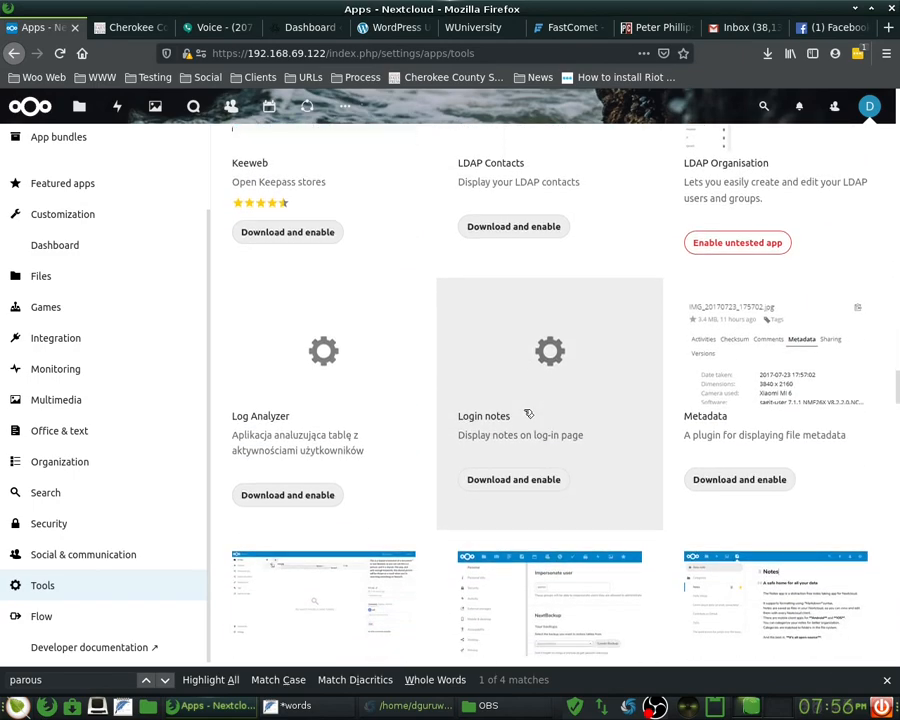
pyautogui.scroll(-1, 528, 413)
pyautogui.scroll(-6, 528, 413)
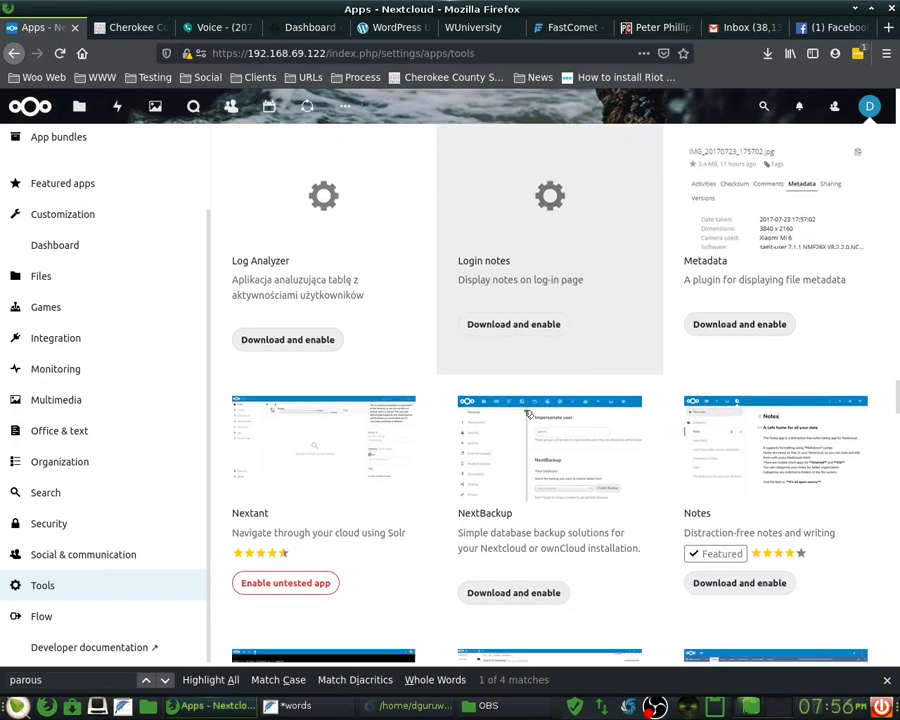
pyautogui.scroll(-3, 528, 413)
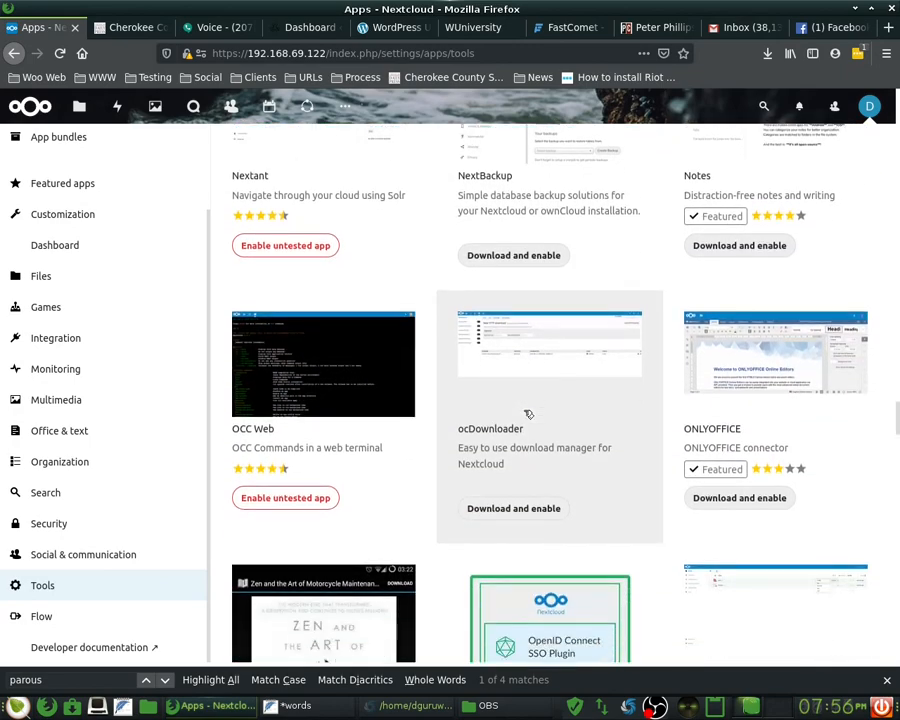
pyautogui.scroll(-7, 528, 413)
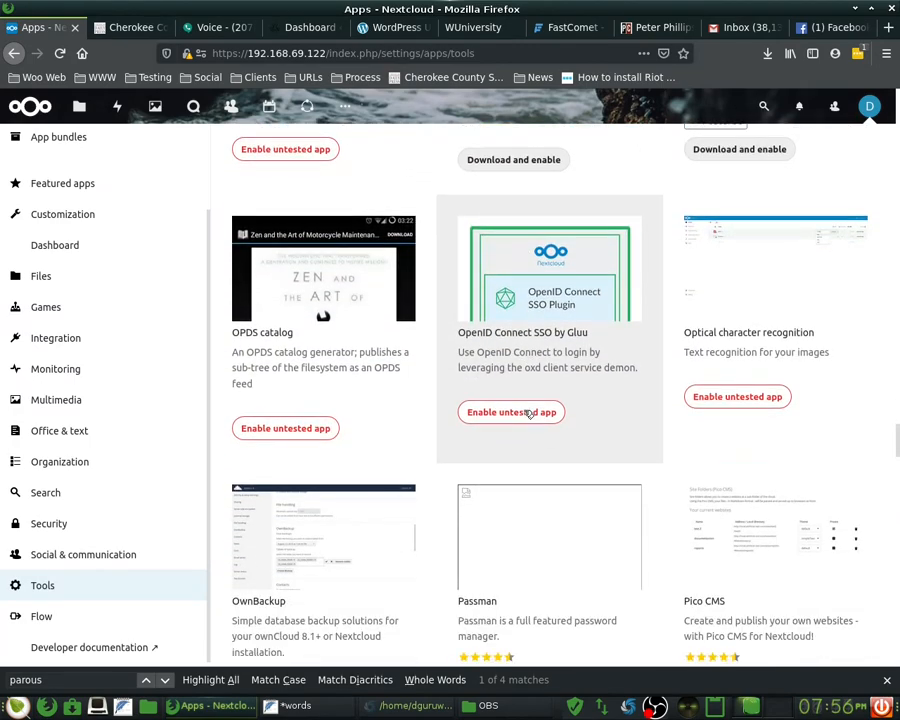
pyautogui.scroll(-6, 528, 413)
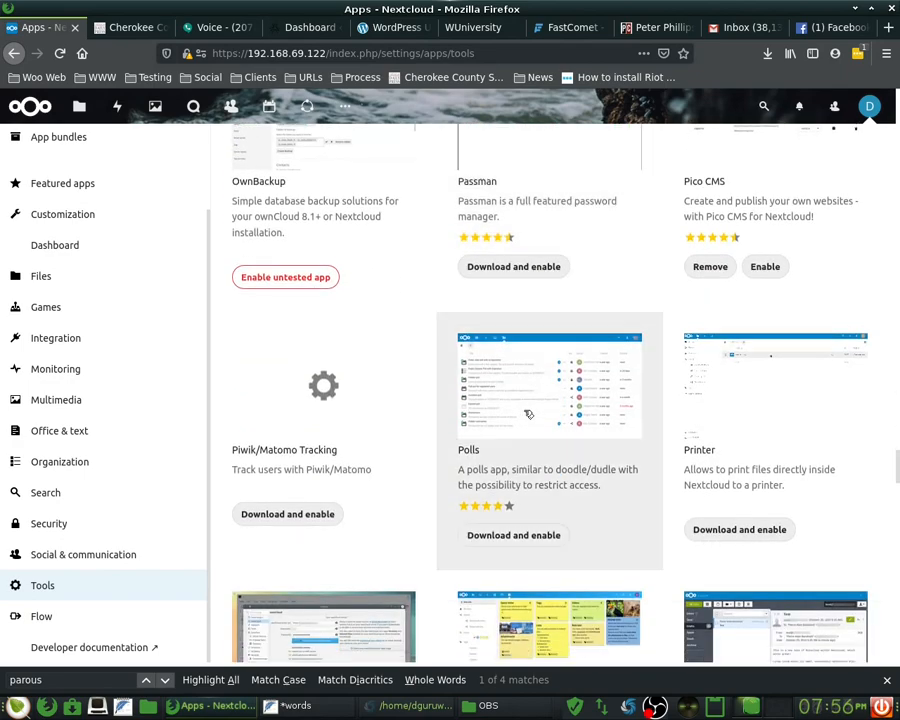
pyautogui.scroll(-4, 528, 413)
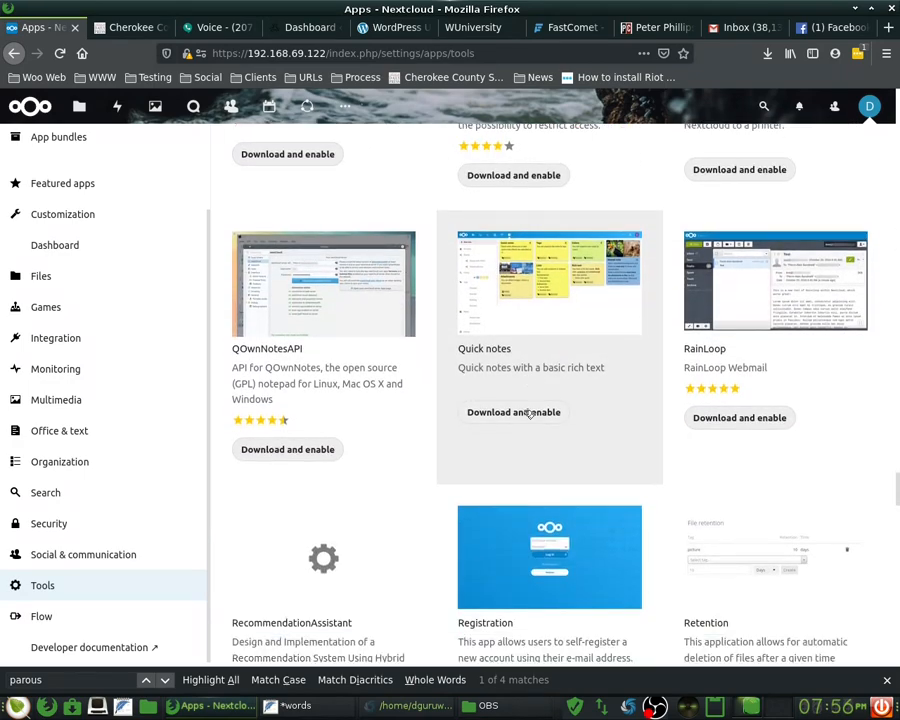
pyautogui.scroll(-2, 528, 413)
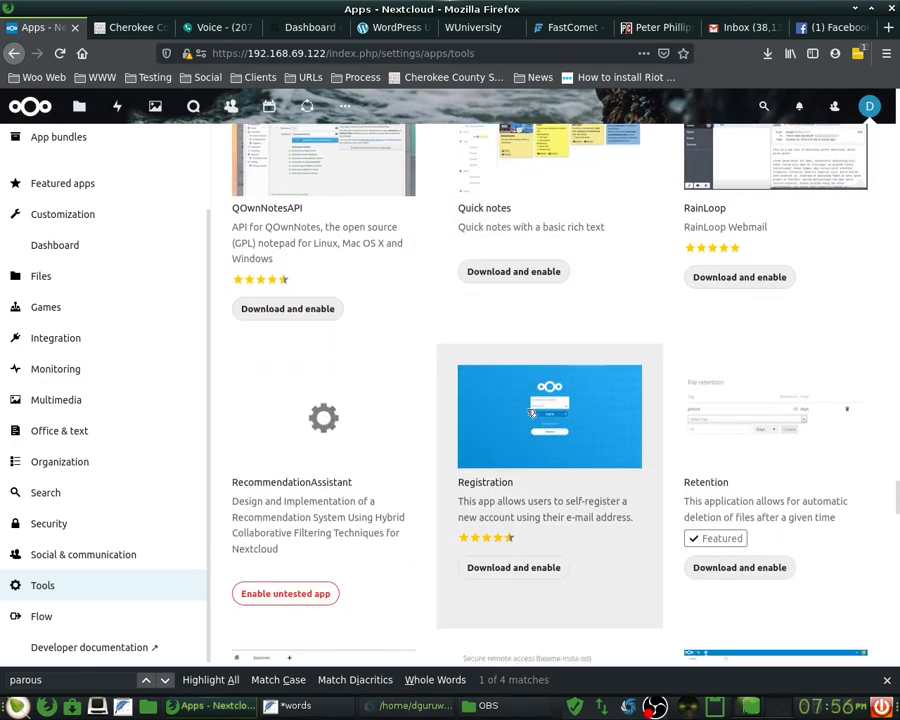
pyautogui.scroll(-6, 528, 413)
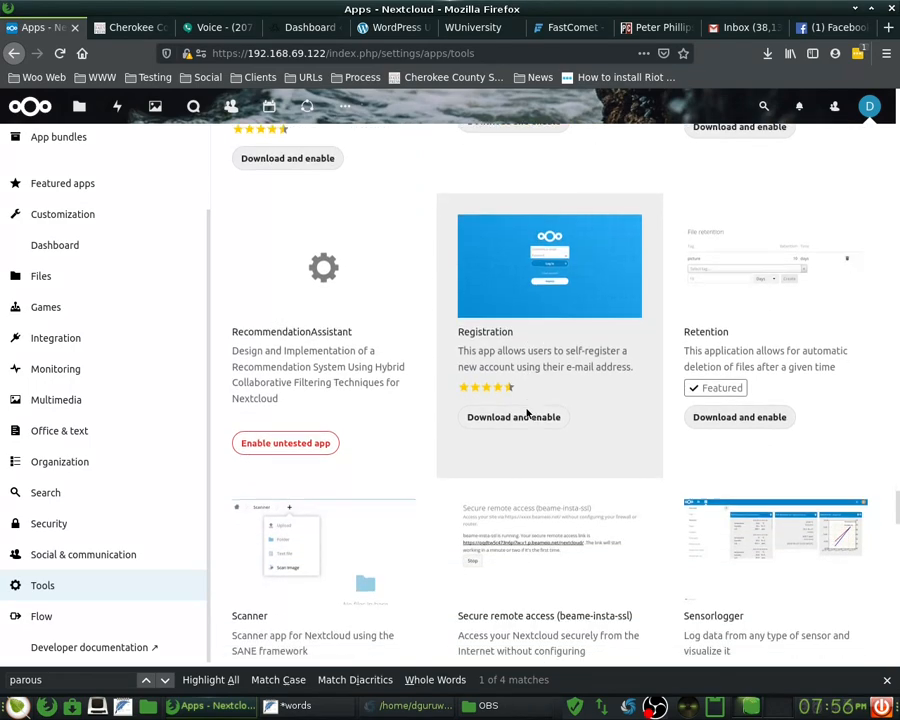
pyautogui.scroll(-6, 528, 413)
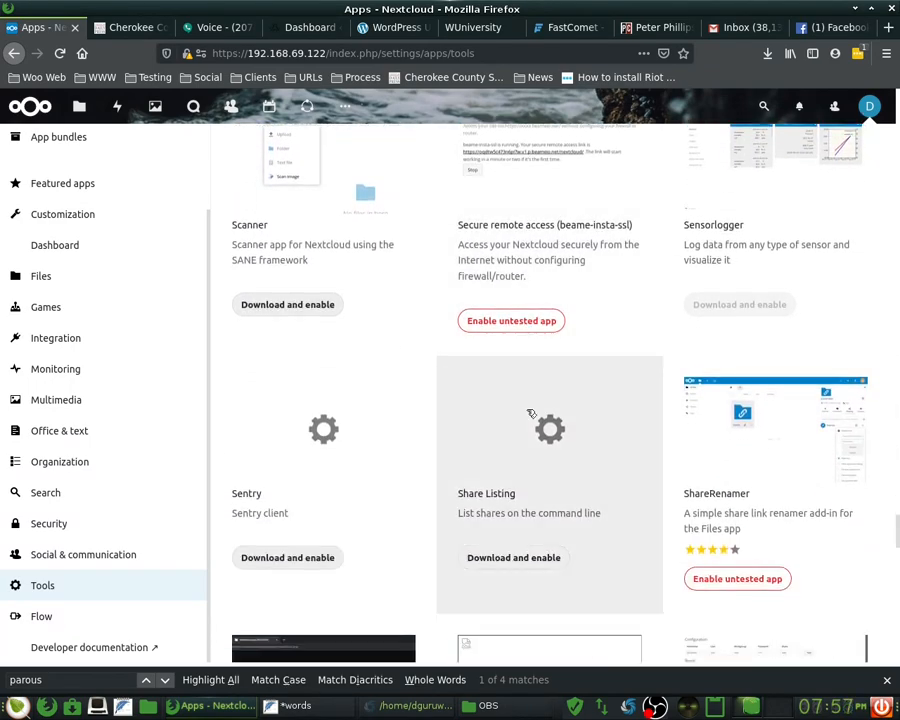
pyautogui.scroll(-6, 531, 413)
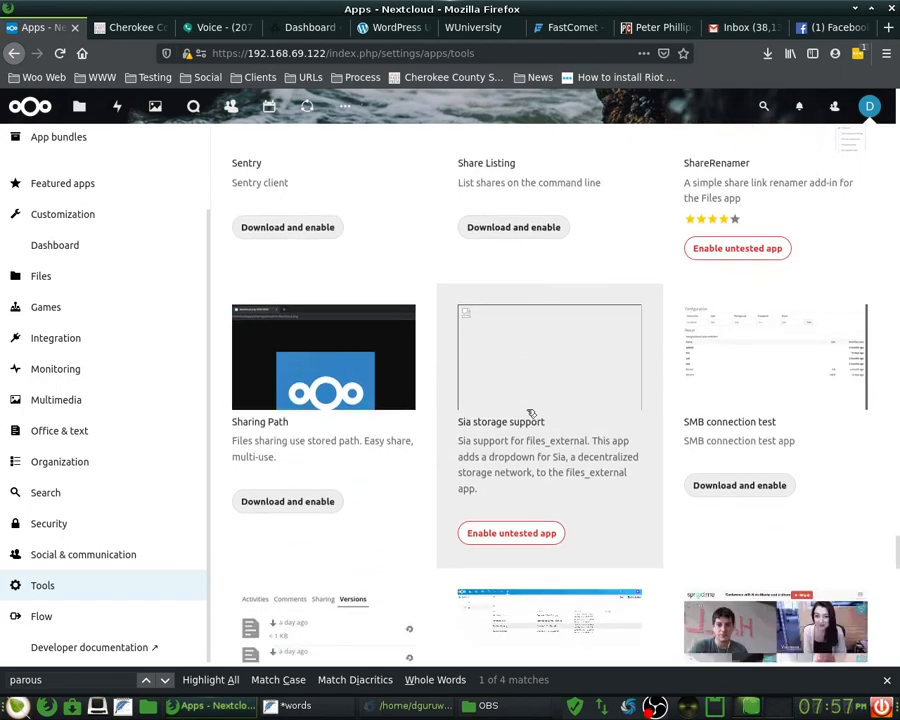
pyautogui.scroll(-6, 528, 413)
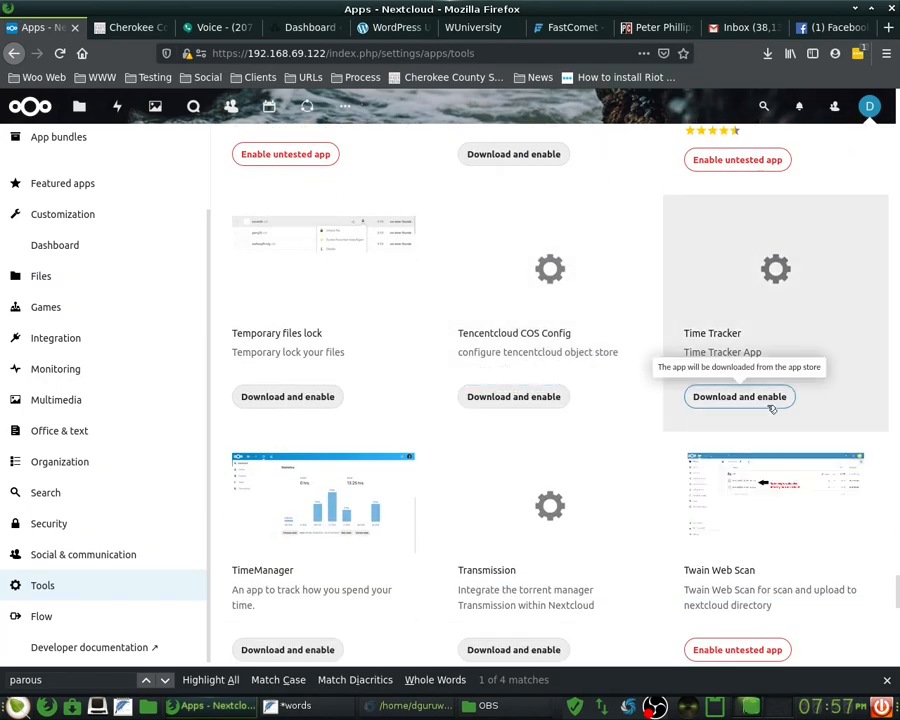
# - Download and enable Time Tracker, then view the TimeManager app's details
pyautogui.click(717, 400)
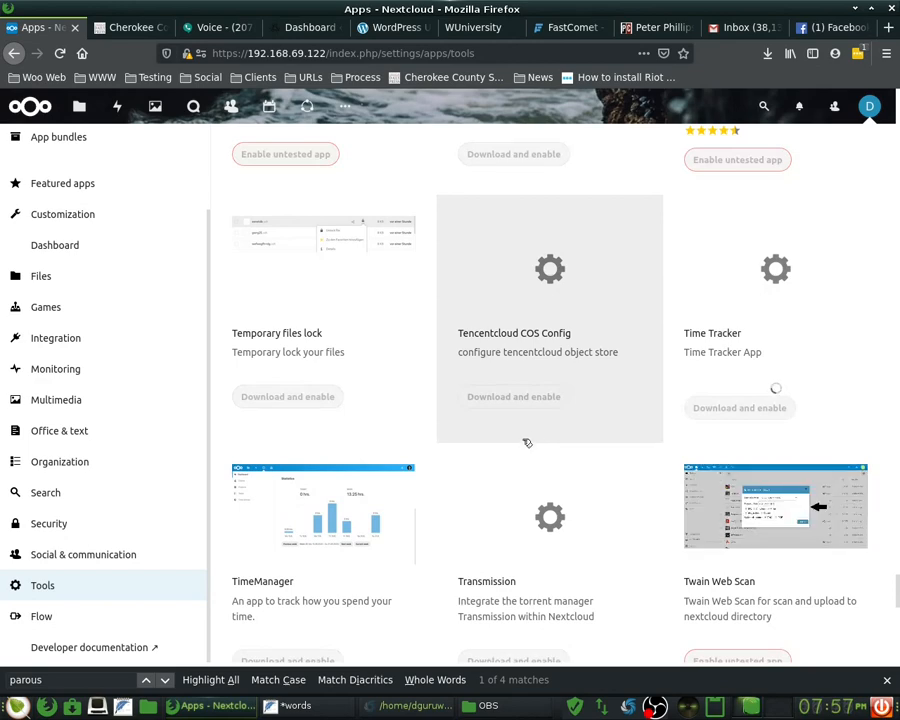
pyautogui.scroll(-1, 463, 443)
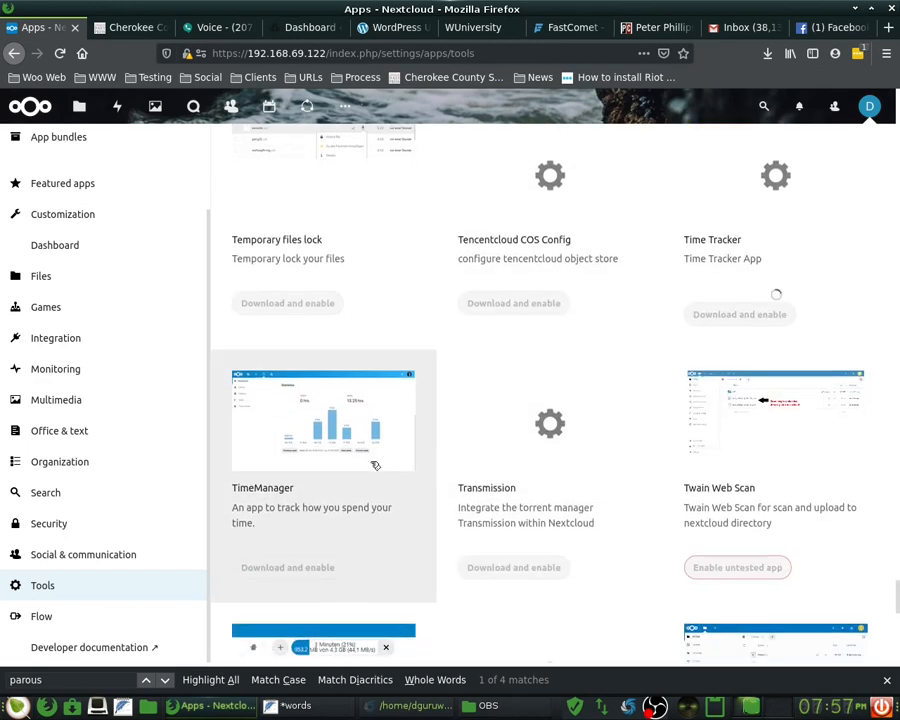
pyautogui.scroll(-1, 331, 512)
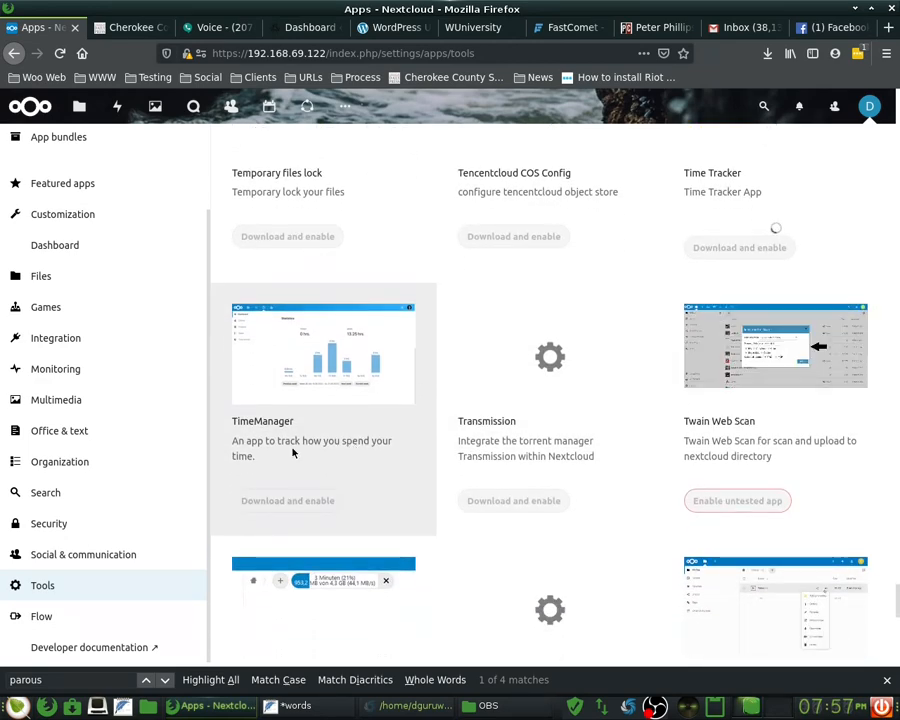
pyautogui.click(293, 453)
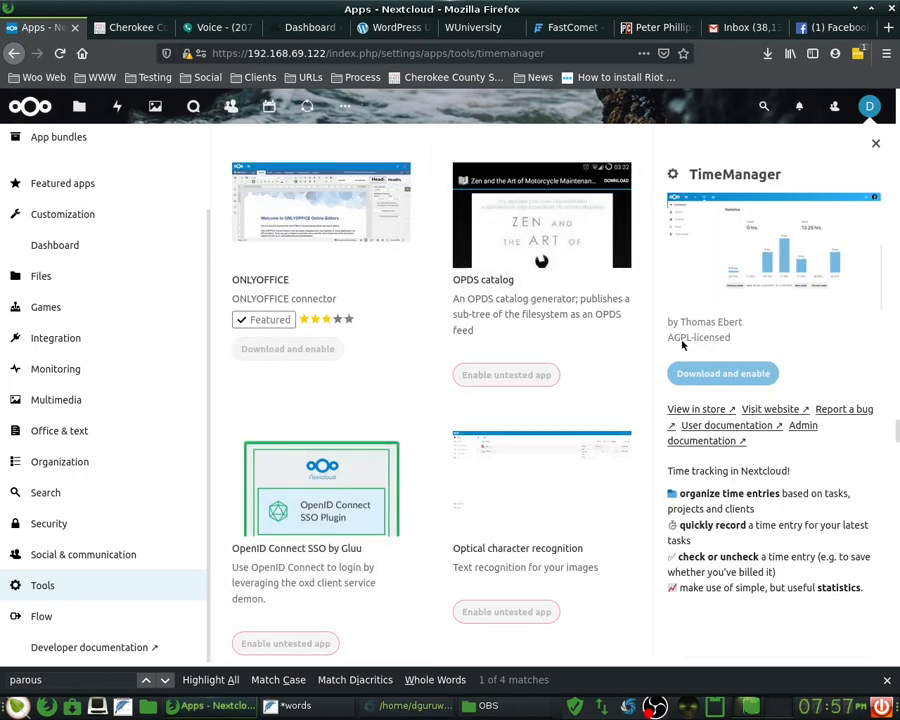
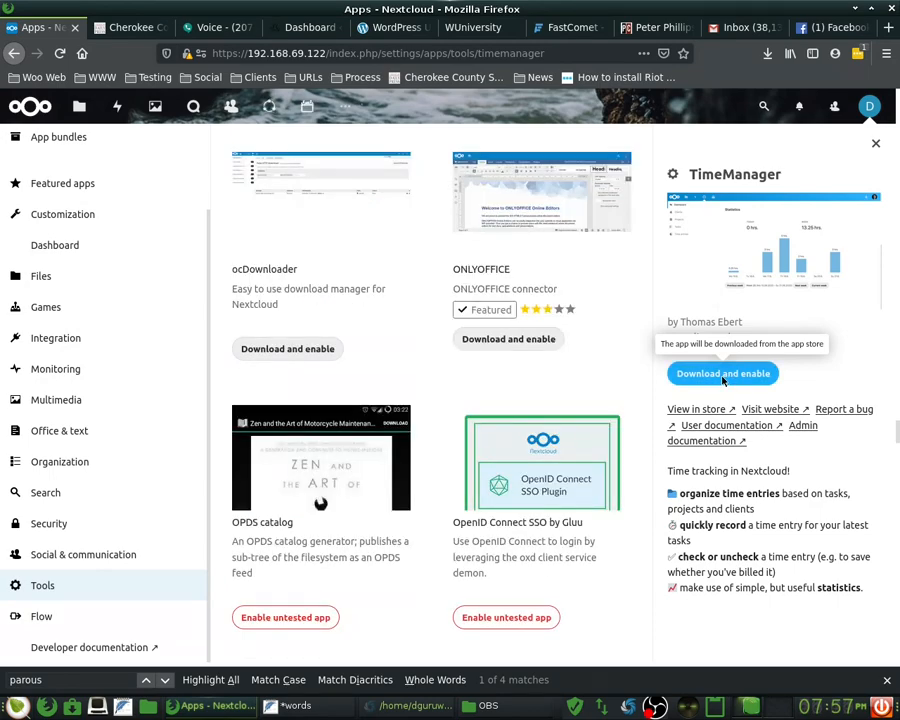
# - Download and enable TimeManager, briefly checking other windows before returning to the Nextcloud apps page
pyautogui.click(723, 376)
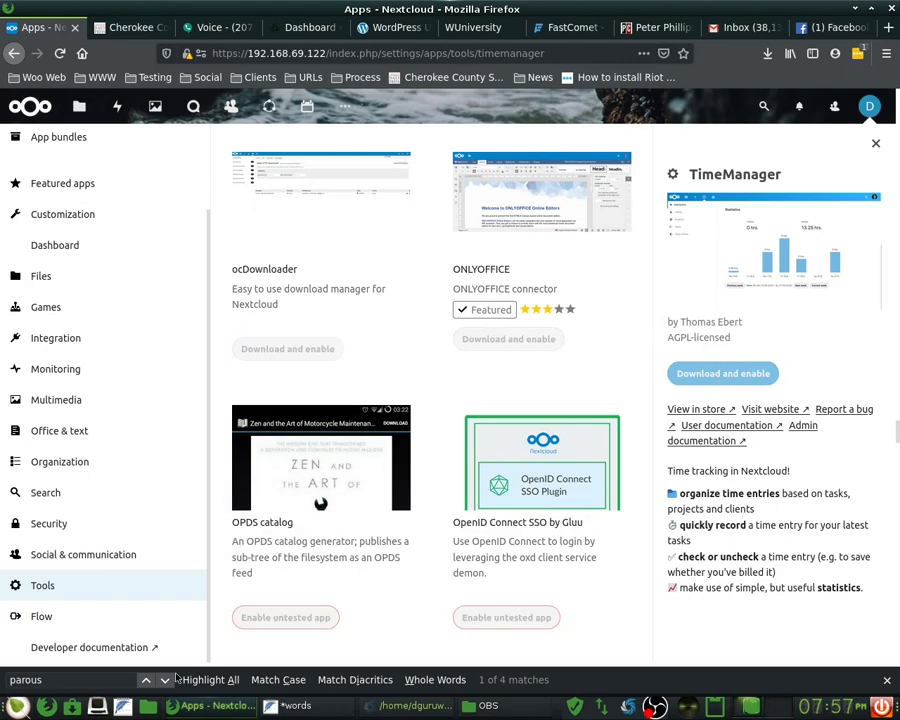
pyautogui.click(200, 702)
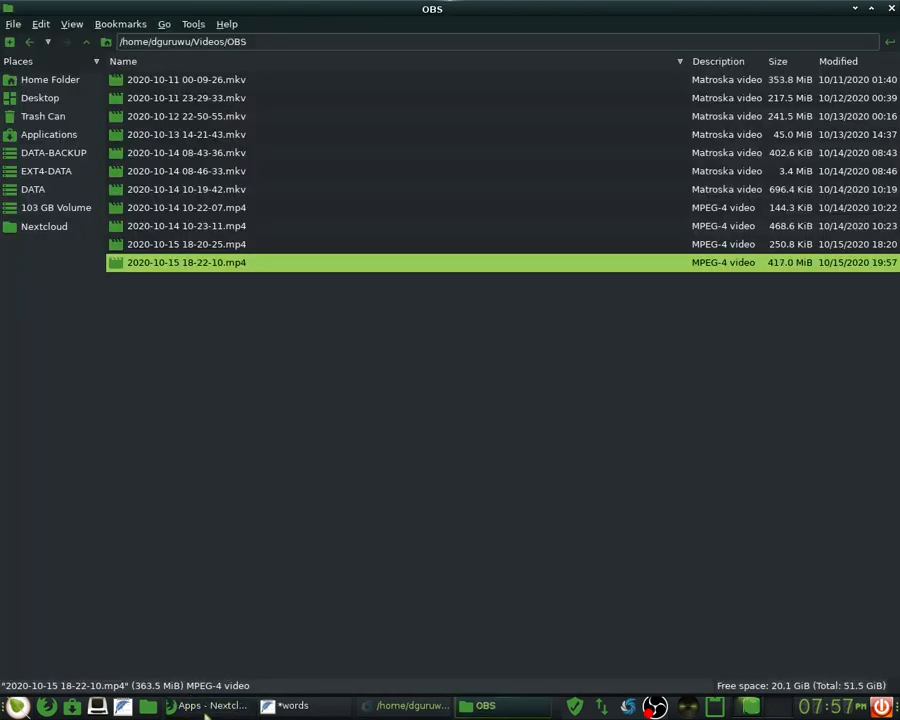
pyautogui.click(210, 705)
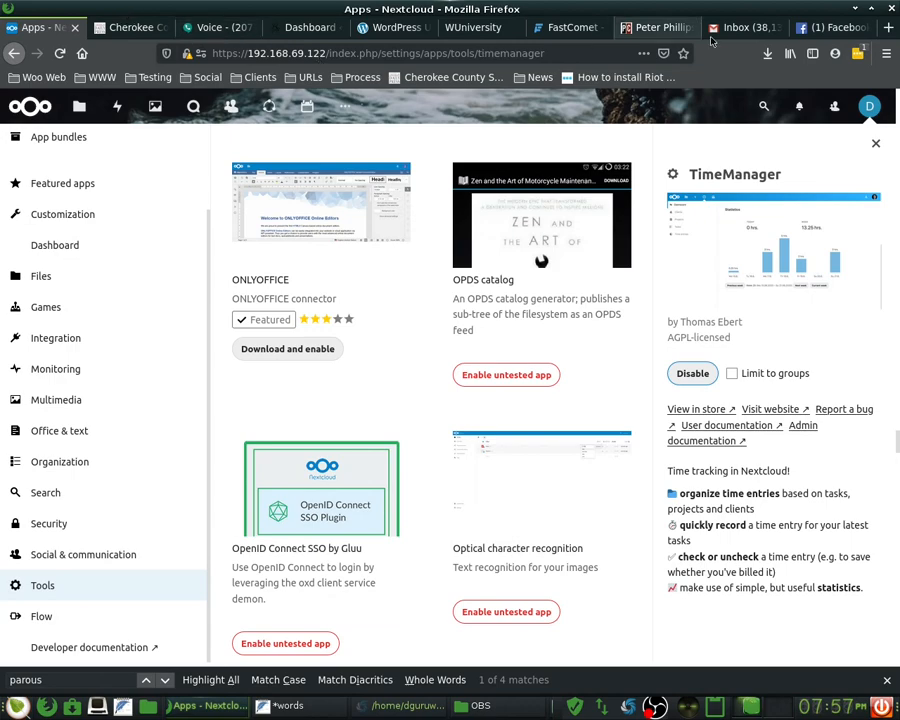
pyautogui.click(805, 30)
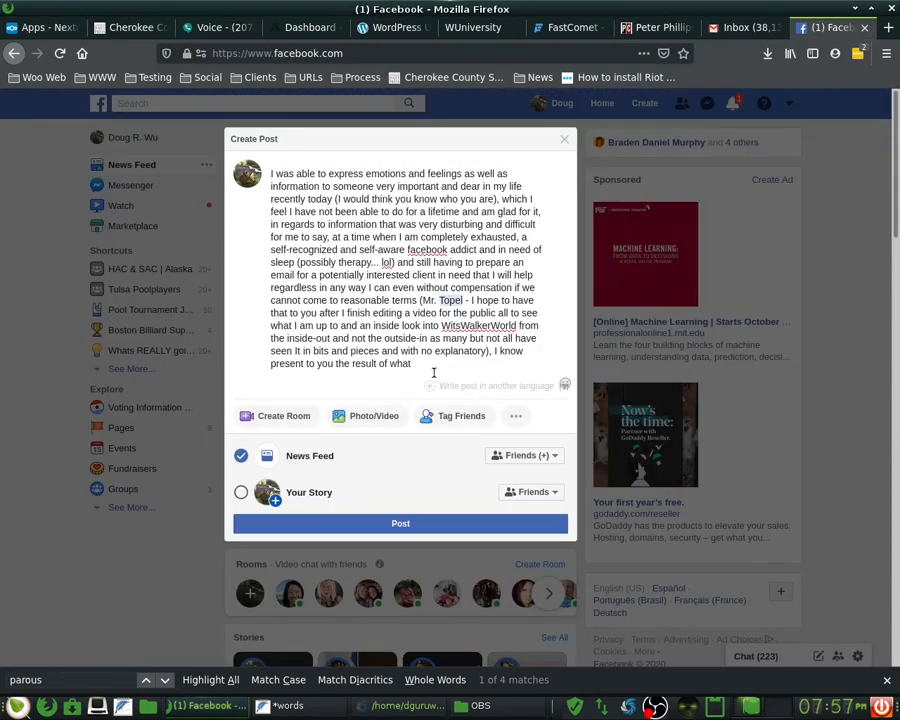
pyautogui.click(30, 28)
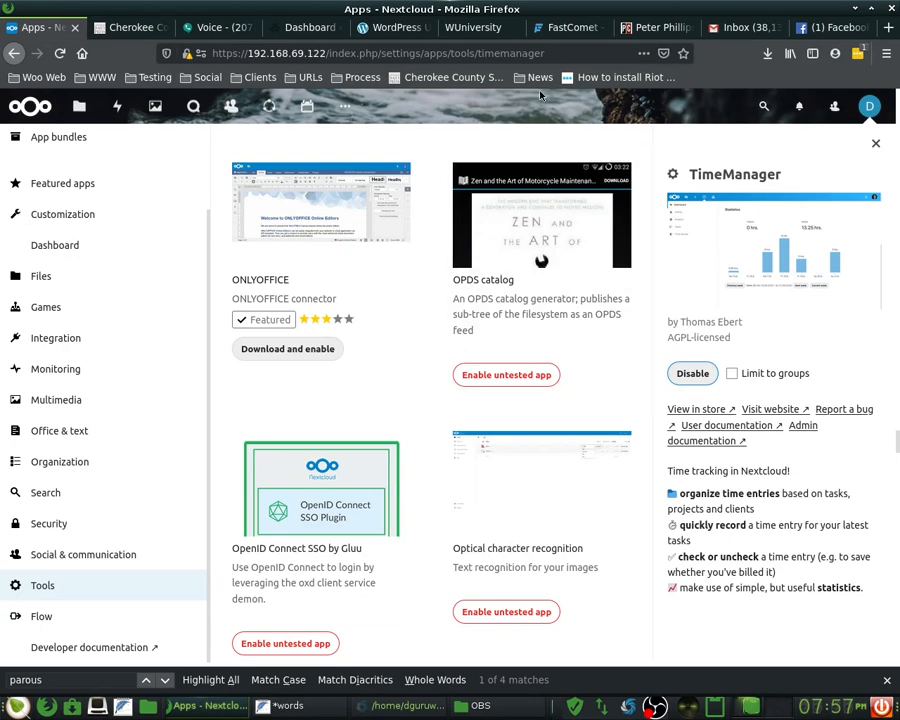
# - Open Time Tracker from the More apps list
pyautogui.click(344, 107)
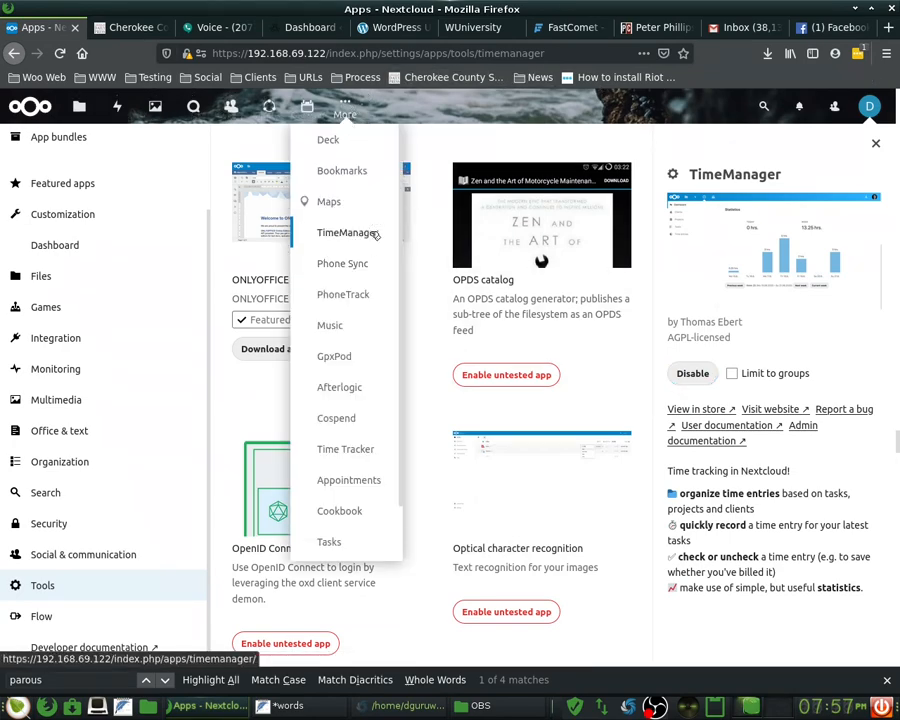
pyautogui.scroll(-2, 368, 484)
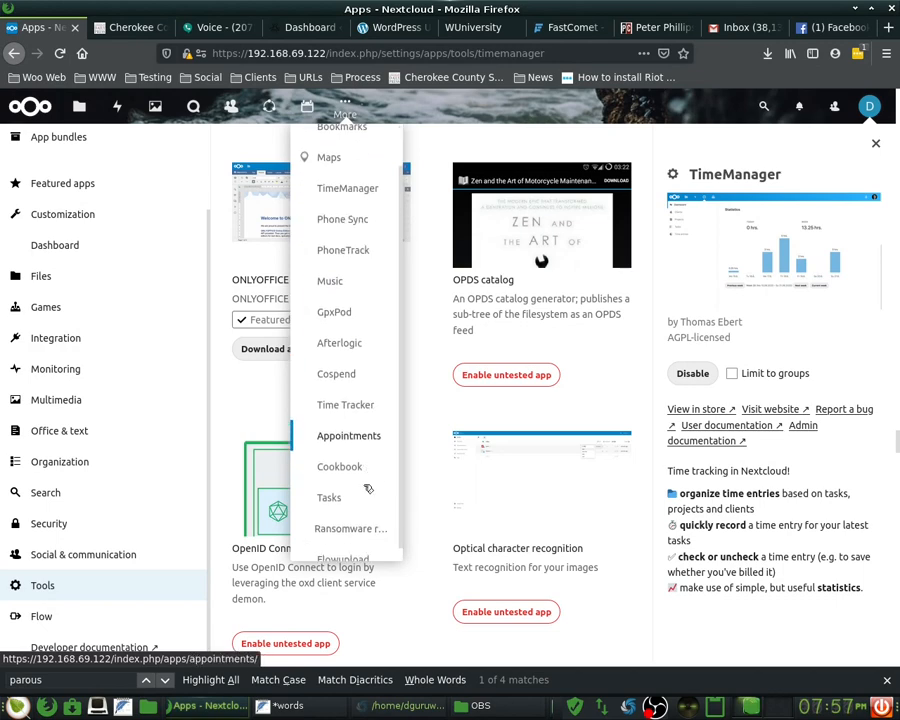
pyautogui.click(349, 392)
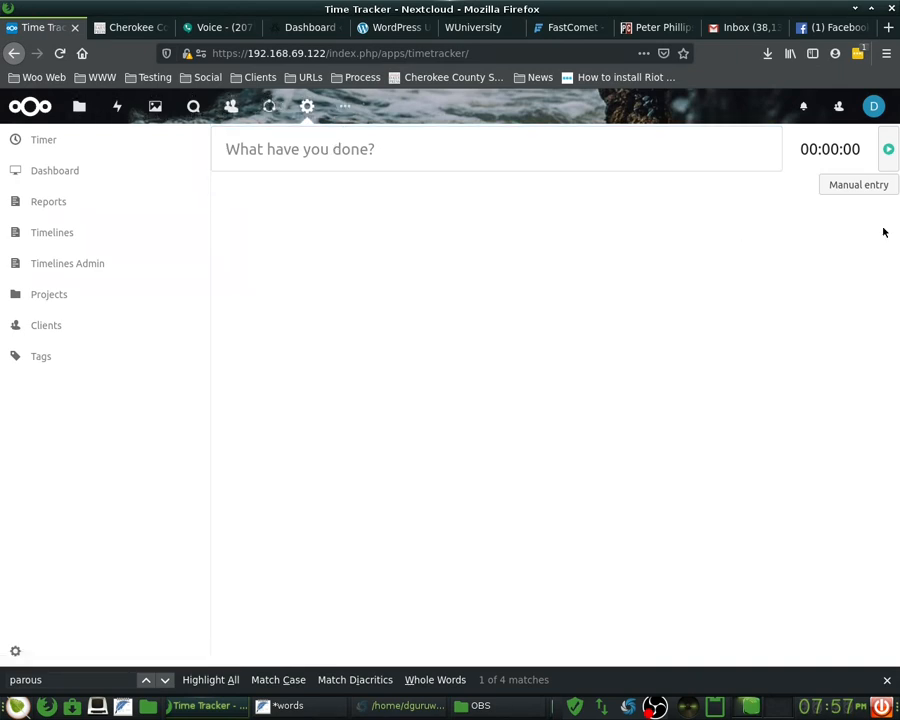
pyautogui.click(344, 107)
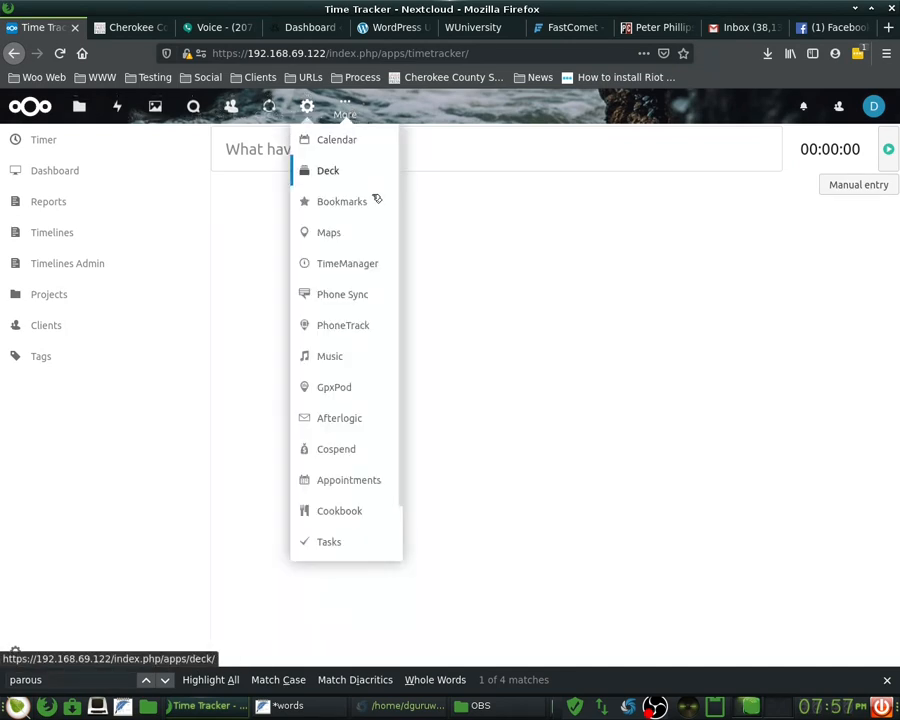
pyautogui.click(349, 262)
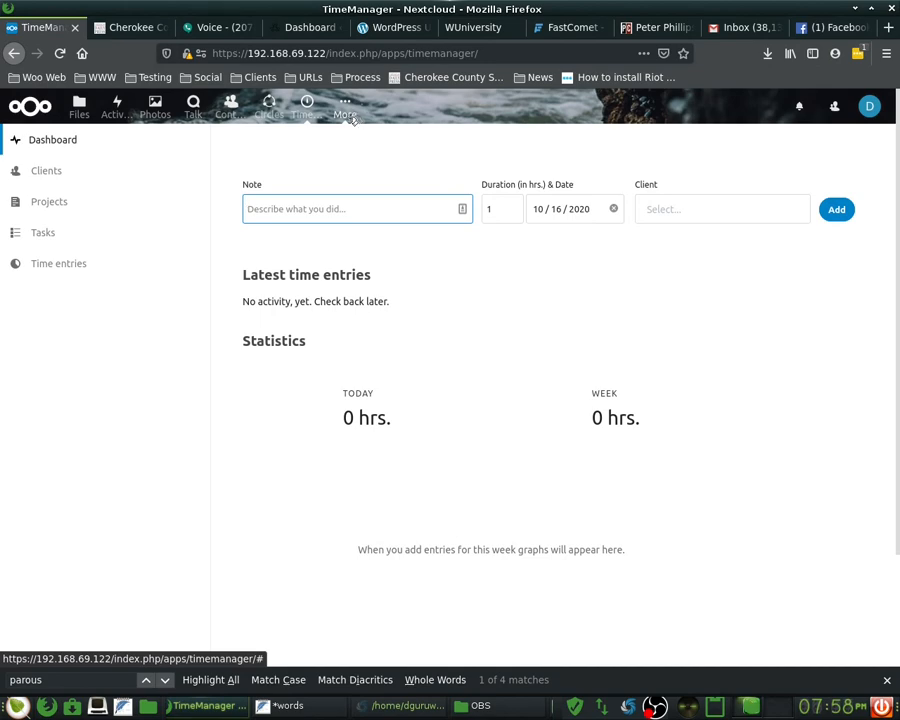
pyautogui.click(350, 118)
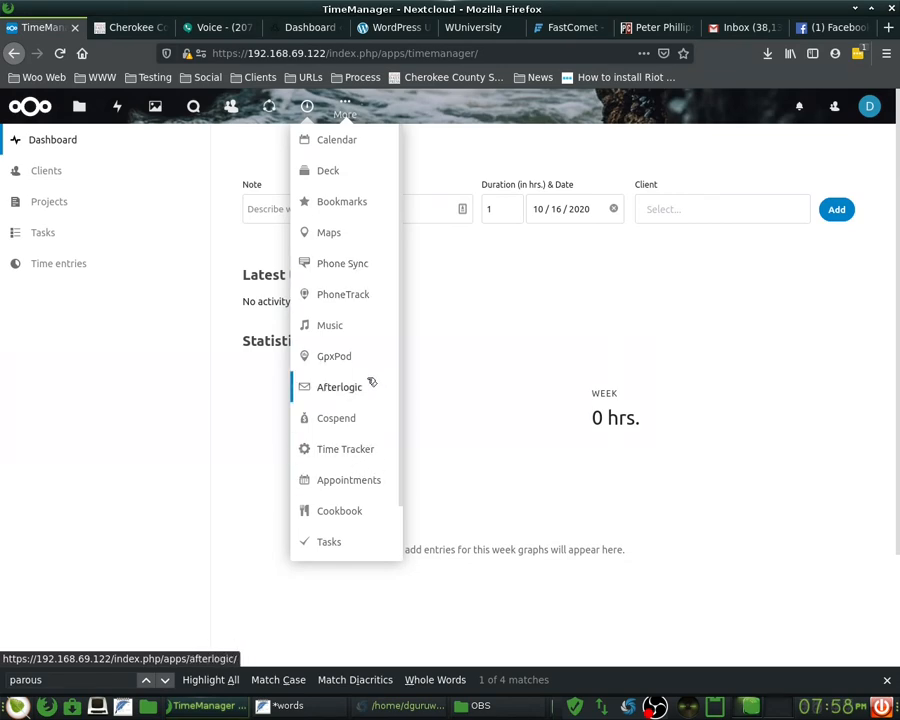
pyautogui.scroll(-1, 368, 380)
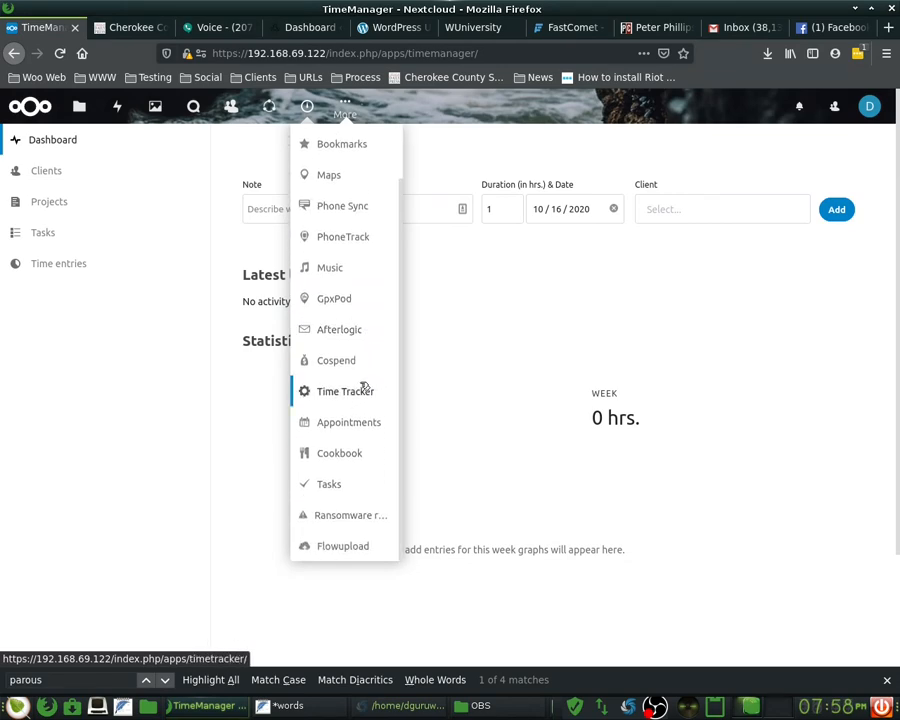
pyautogui.scroll(1, 365, 388)
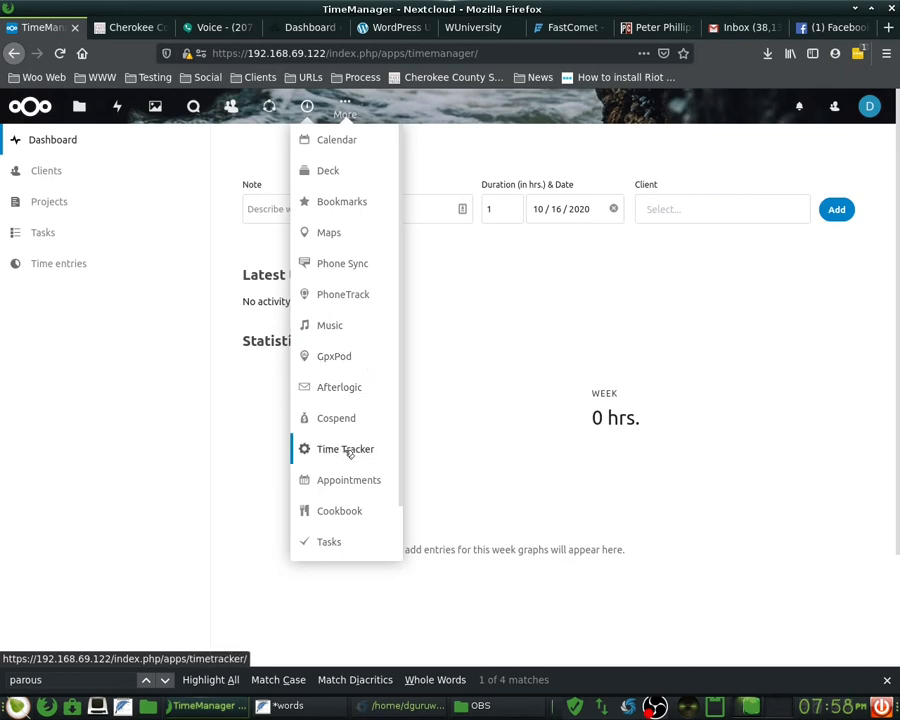
pyautogui.scroll(-1, 349, 452)
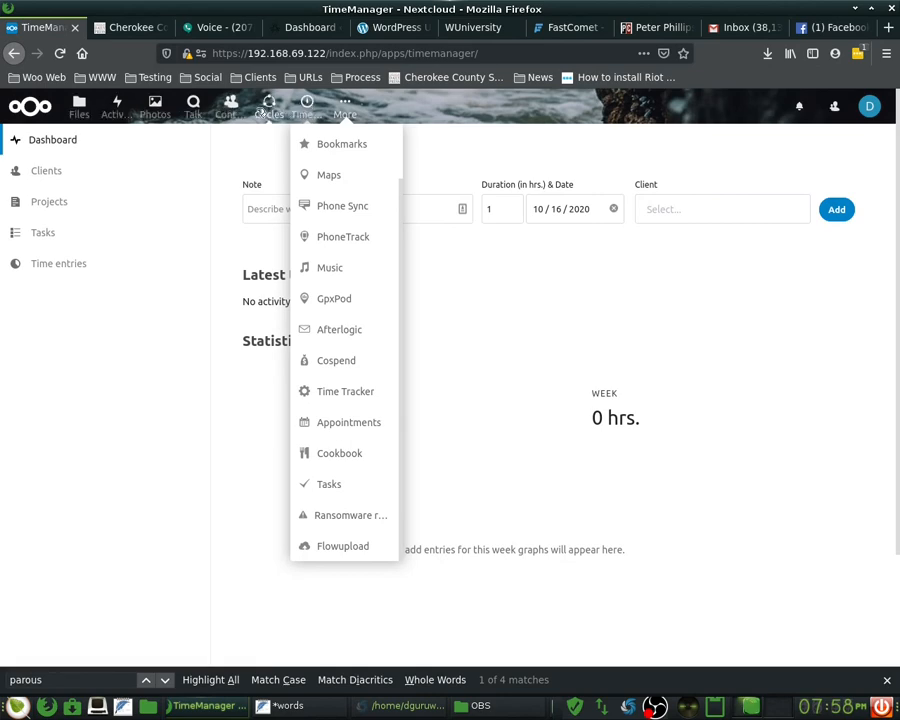
pyautogui.click(306, 104)
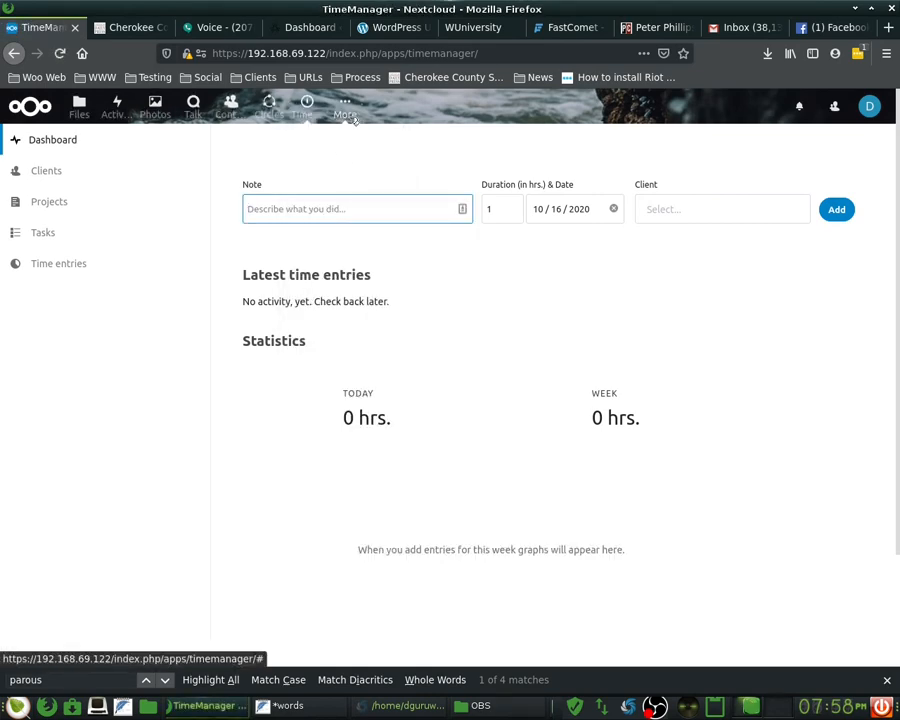
pyautogui.click(352, 116)
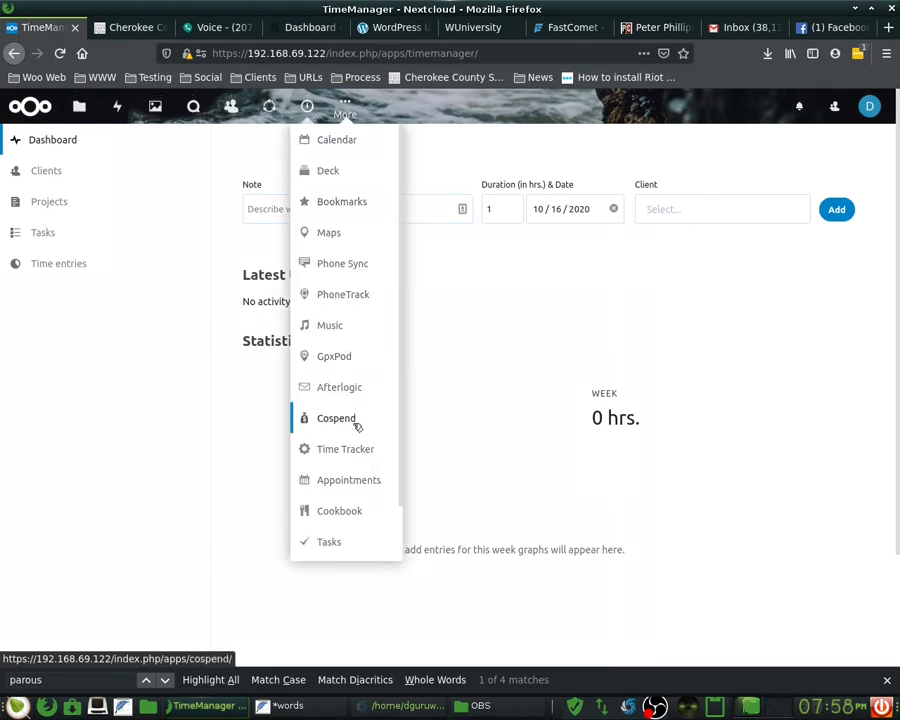
pyautogui.click(360, 452)
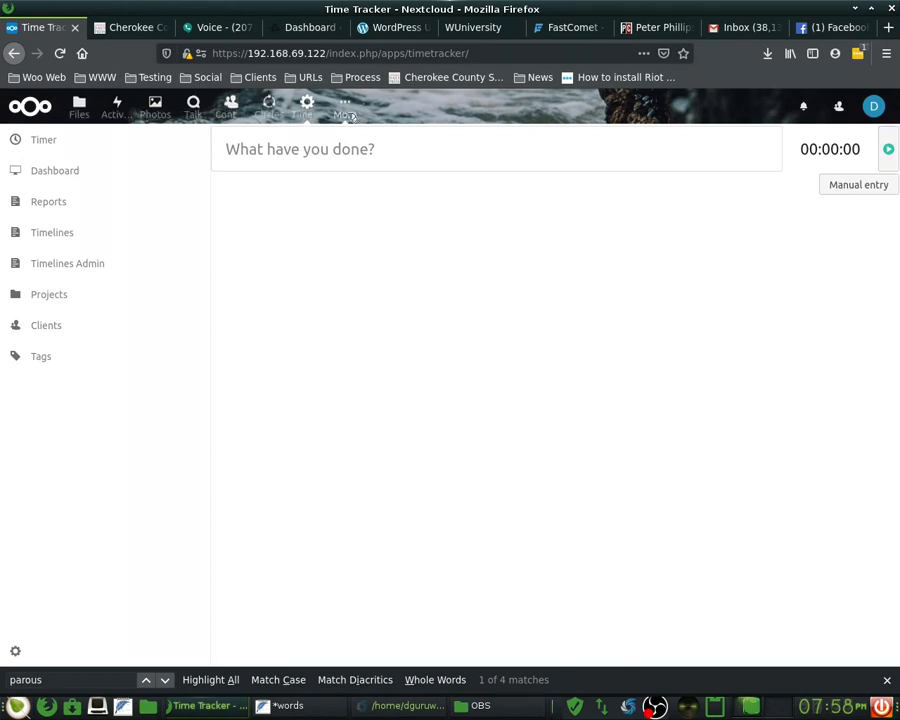
# - Start and stop a timer to create an untitled entry, checking its empty project list
pyautogui.click(888, 149)
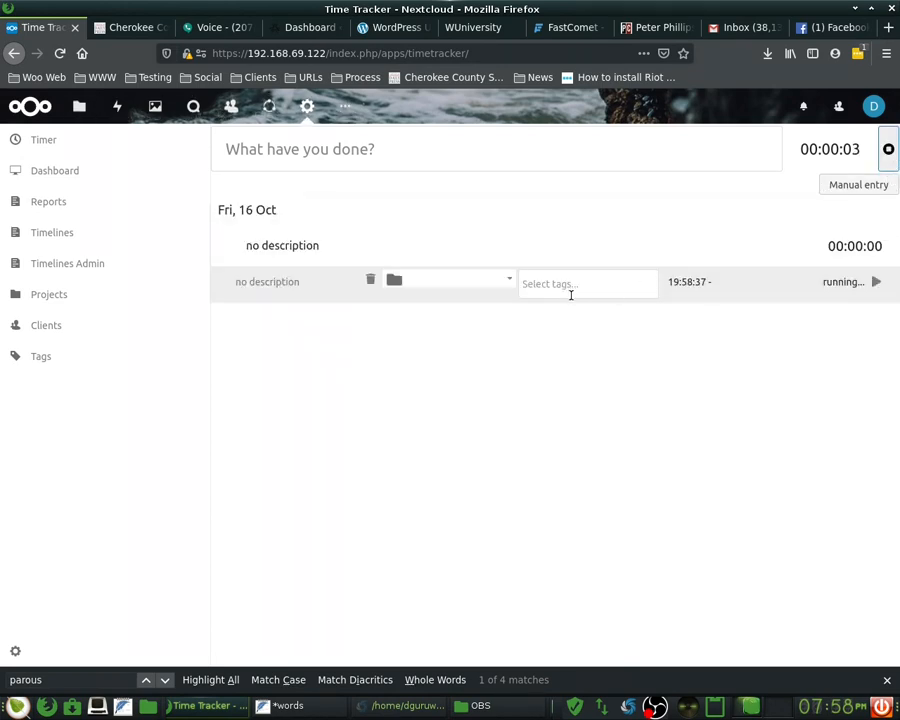
pyautogui.click(491, 283)
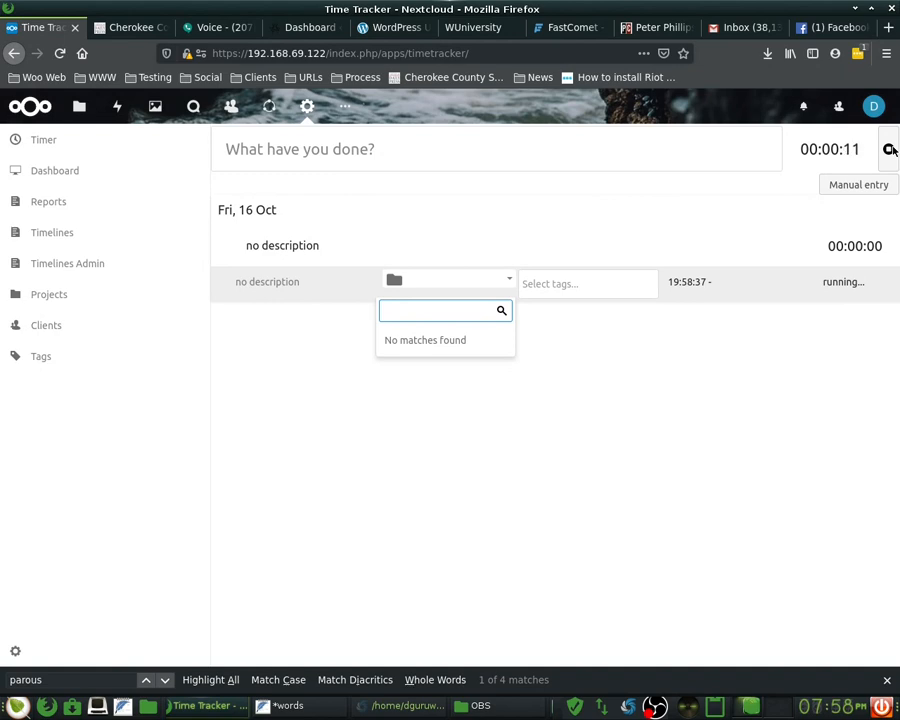
pyautogui.click(892, 150)
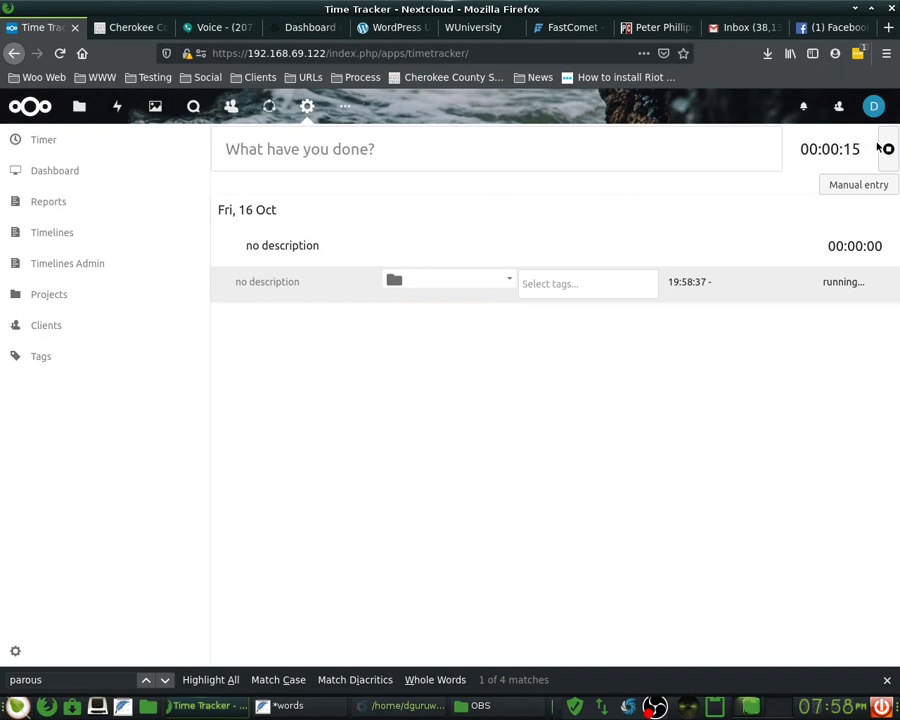
pyautogui.click(886, 149)
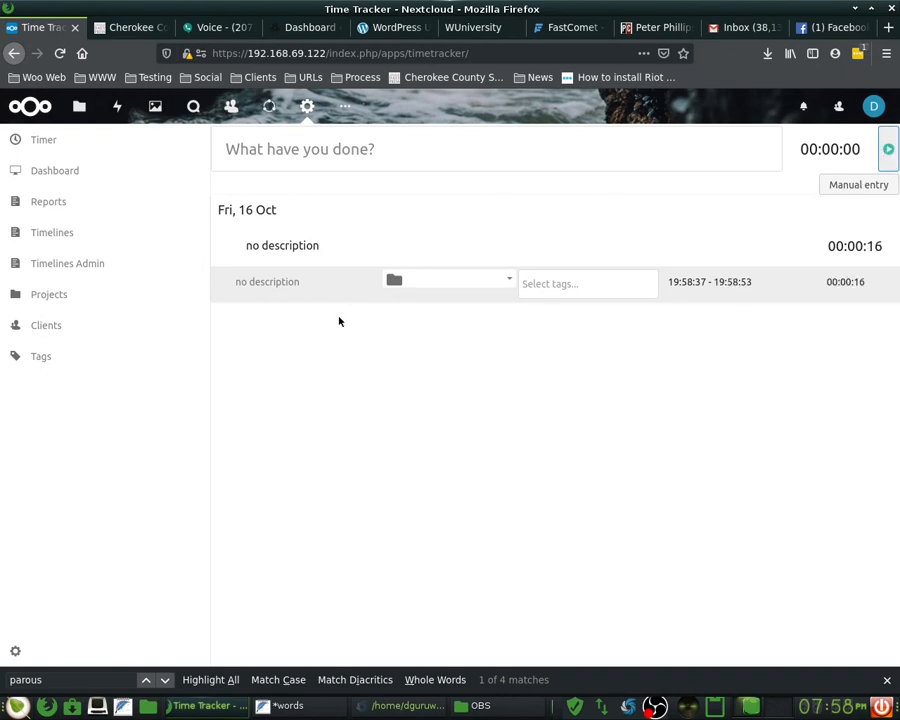
# - Open the untitled entry's date-range picker
pyautogui.click(744, 281)
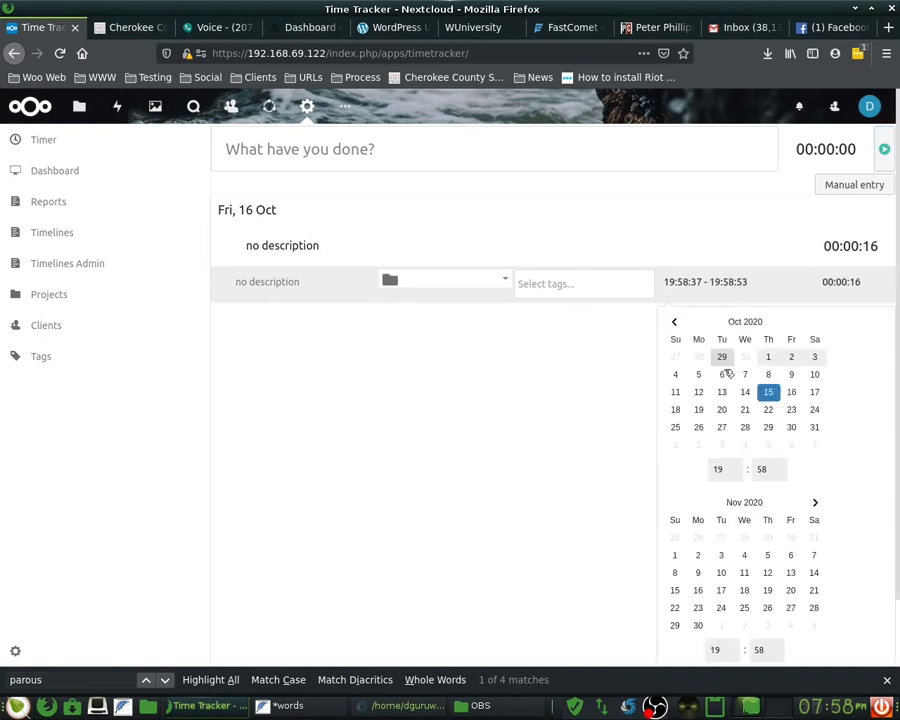
pyautogui.click(733, 283)
pyautogui.click(685, 283)
pyautogui.click(685, 283)
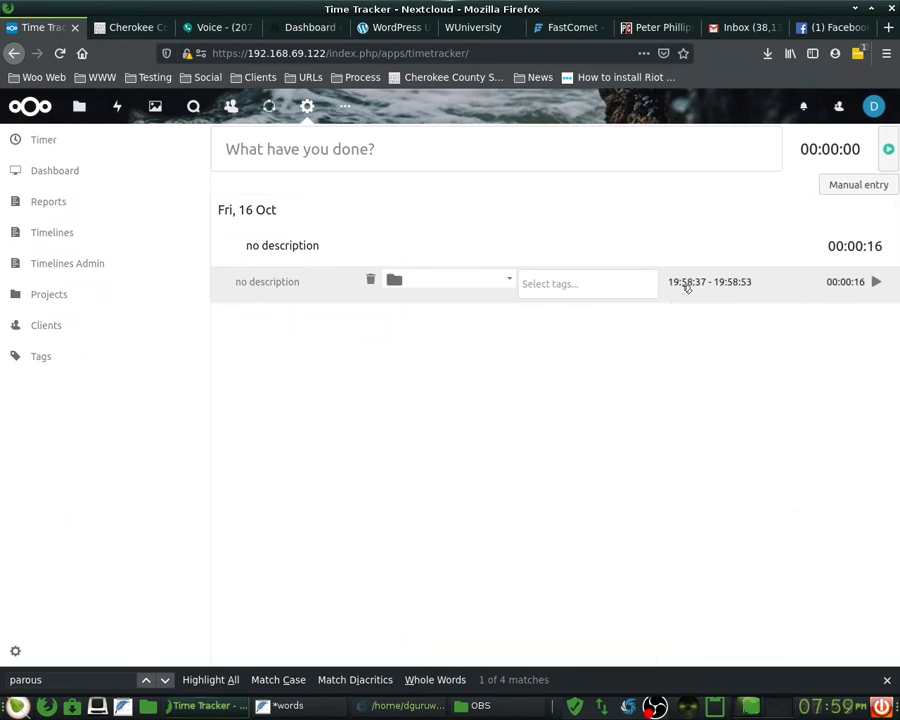
pyautogui.click(686, 284)
pyautogui.click(686, 284)
pyautogui.click(686, 284)
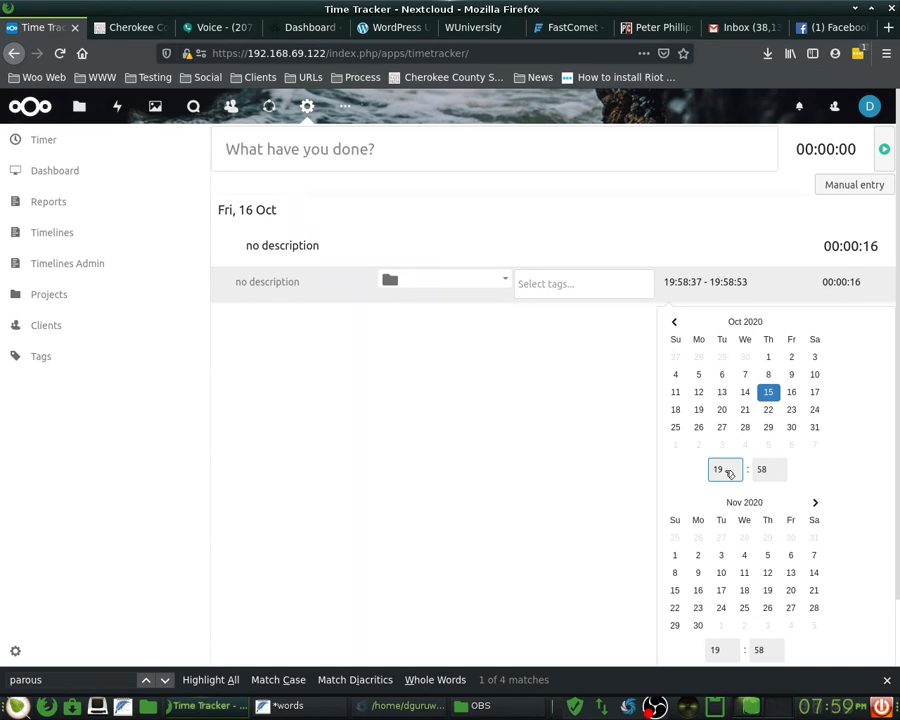
# - Set the range start time to 18:00
pyautogui.click(729, 474)
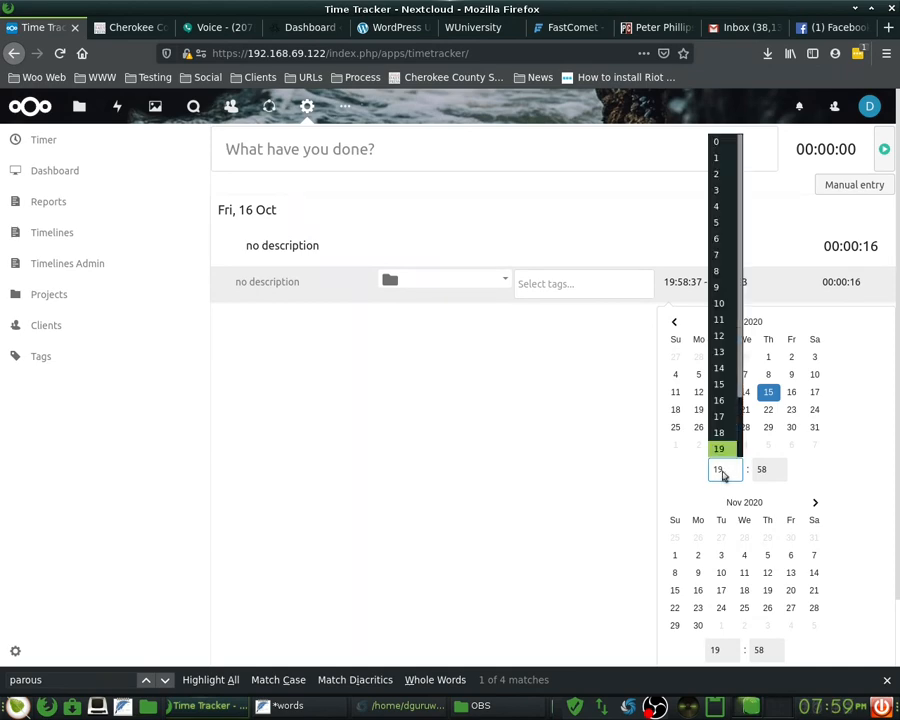
pyautogui.click(719, 430)
pyautogui.click(779, 477)
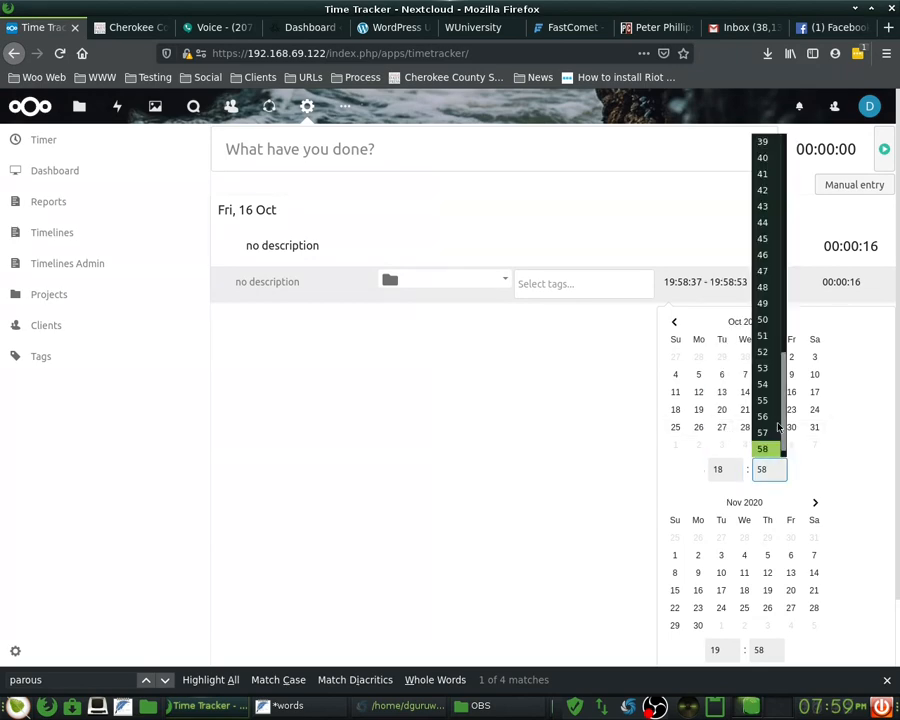
pyautogui.moveTo(786, 420); pyautogui.dragTo(786, 206)
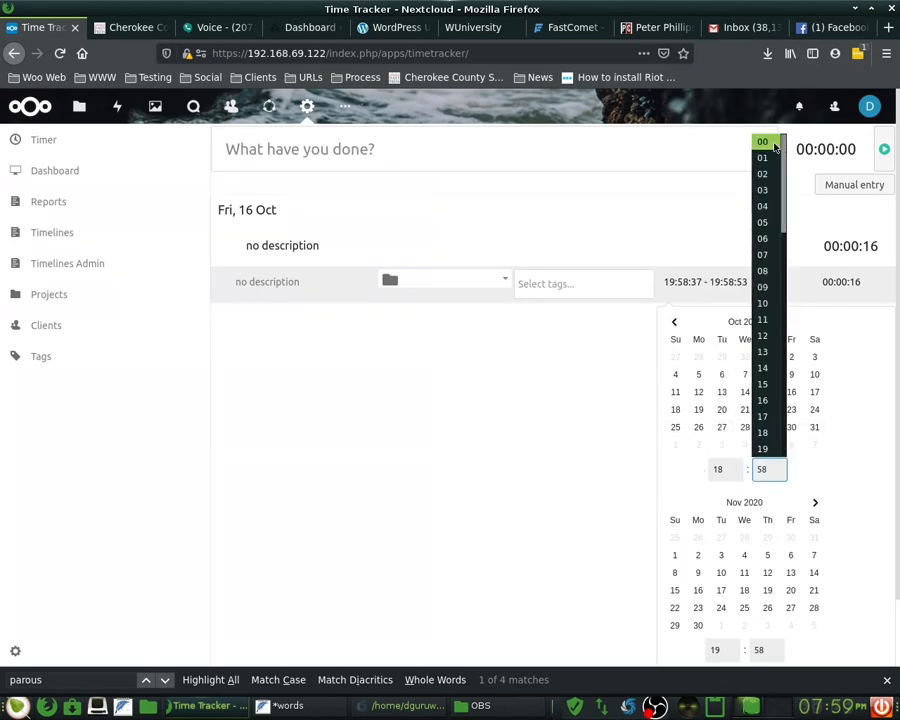
pyautogui.click(762, 142)
pyautogui.scroll(-1, 765, 540)
# - Set the range end time to 20:00 and close the picker without applying
pyautogui.click(721, 581)
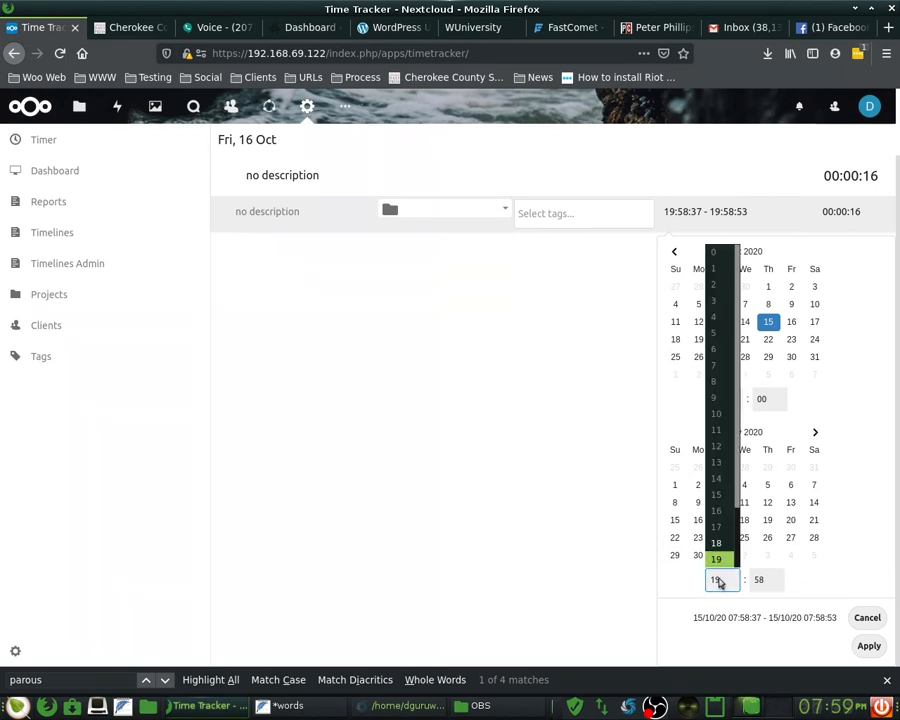
pyautogui.scroll(-2, 718, 566)
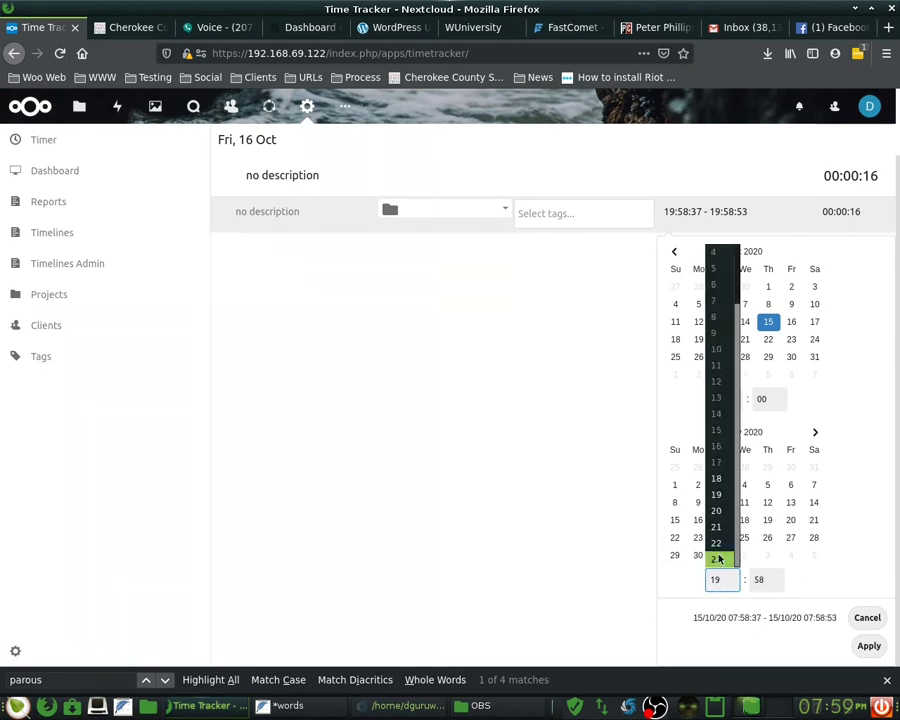
pyautogui.click(717, 509)
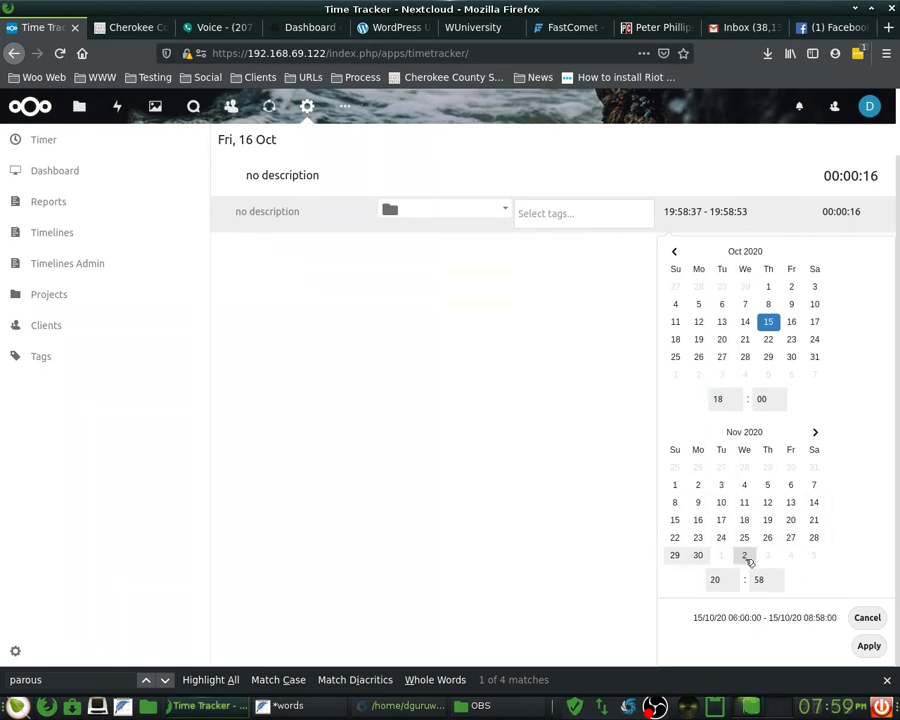
pyautogui.click(774, 580)
pyautogui.scroll(-1, 774, 563)
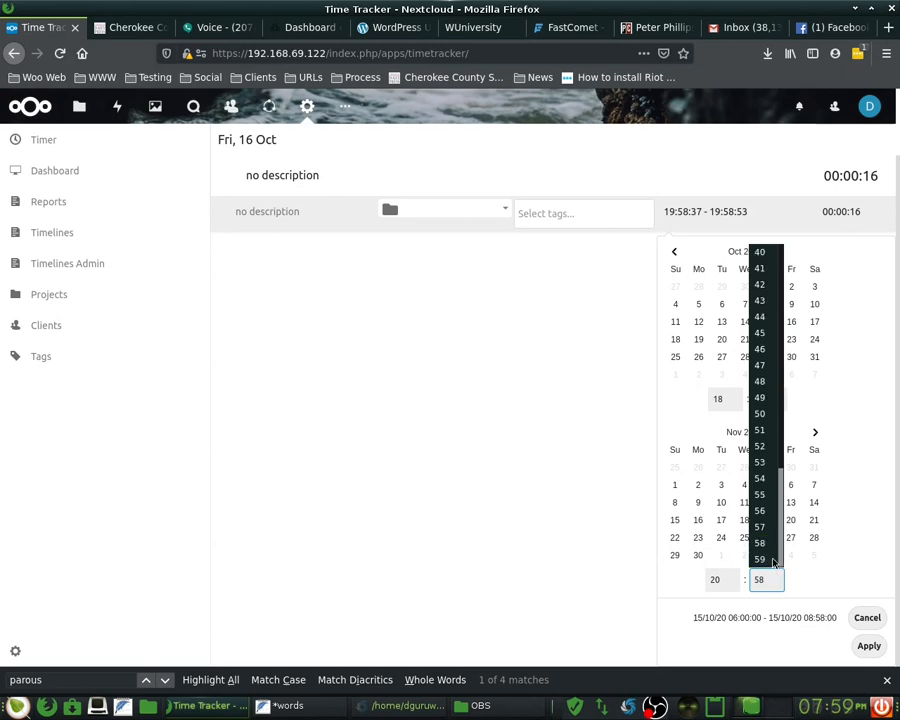
pyautogui.scroll(10, 768, 560)
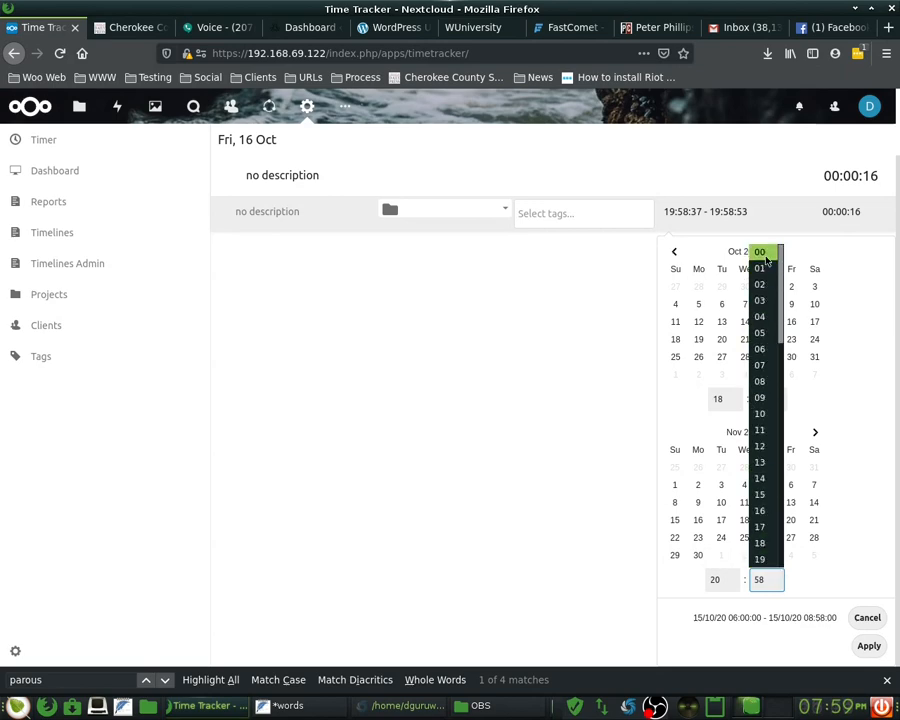
pyautogui.click(762, 254)
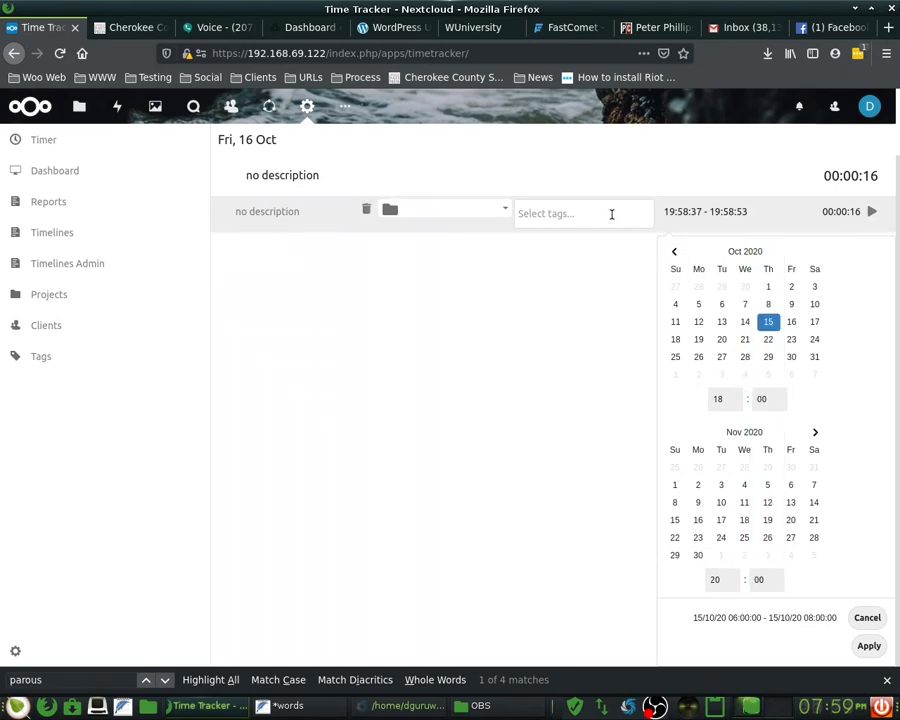
pyautogui.click(612, 214)
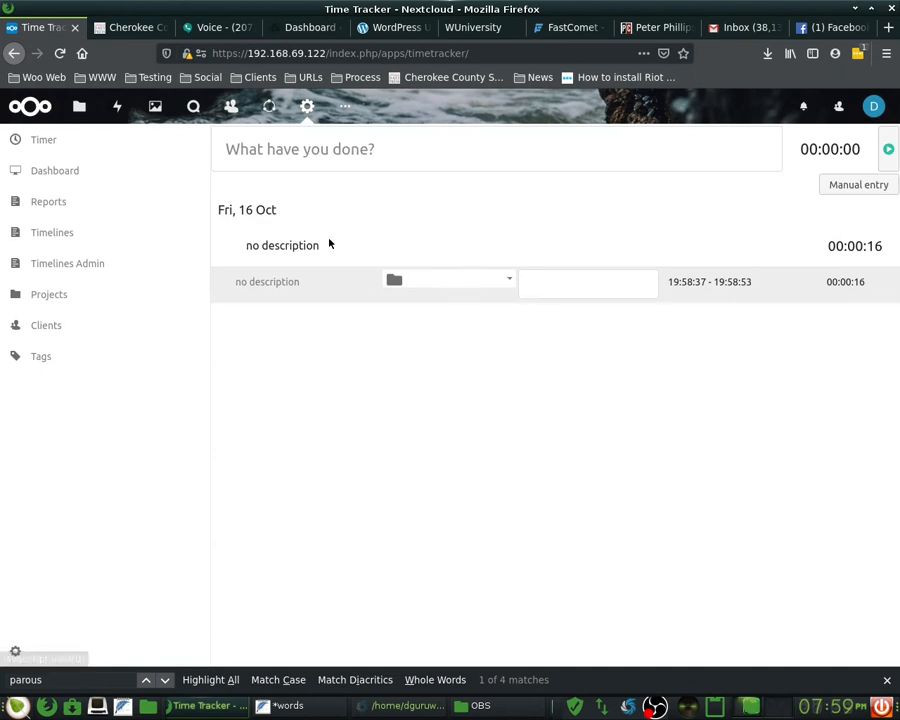
# - Select the entry's 'no description' title and dismiss the context menu
pyautogui.tripleClick(287, 249)
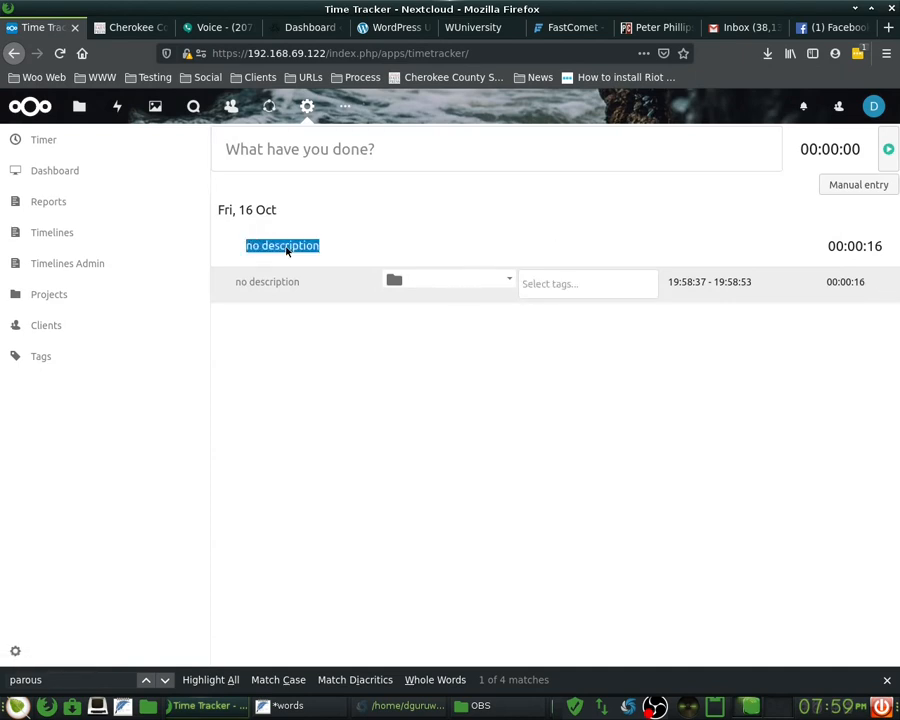
pyautogui.click(307, 155)
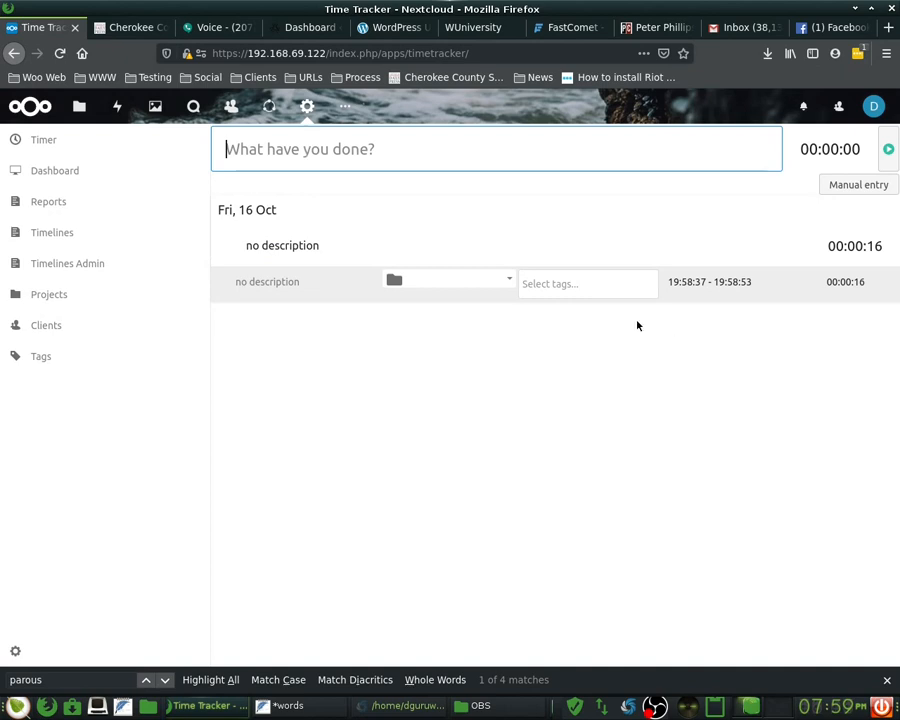
pyautogui.doubleClick(296, 250)
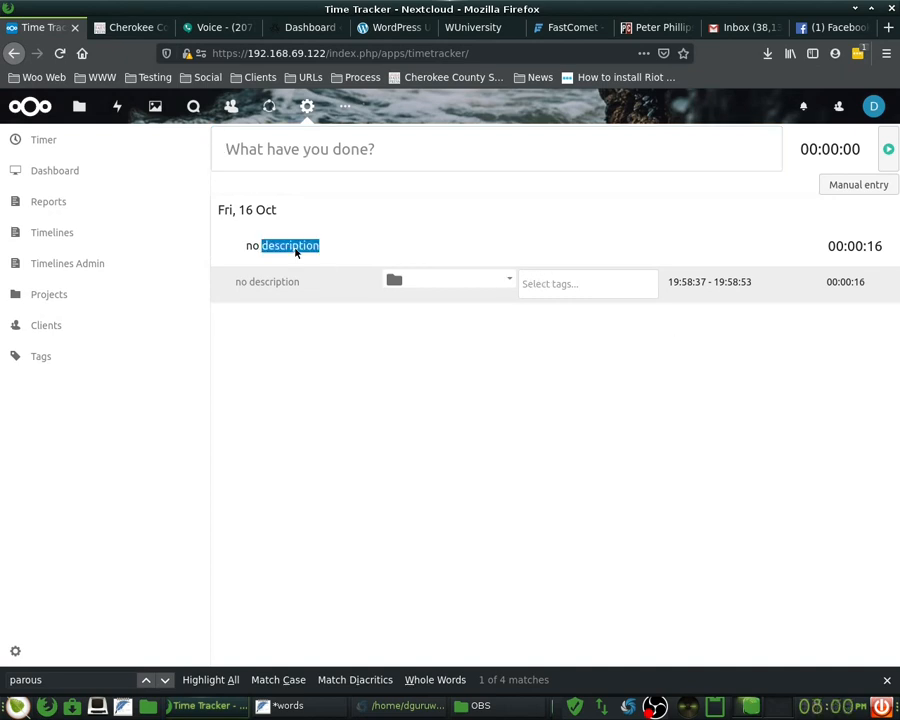
pyautogui.click(296, 249)
pyautogui.click(296, 249)
pyautogui.rightClick(296, 249)
pyautogui.click(366, 222)
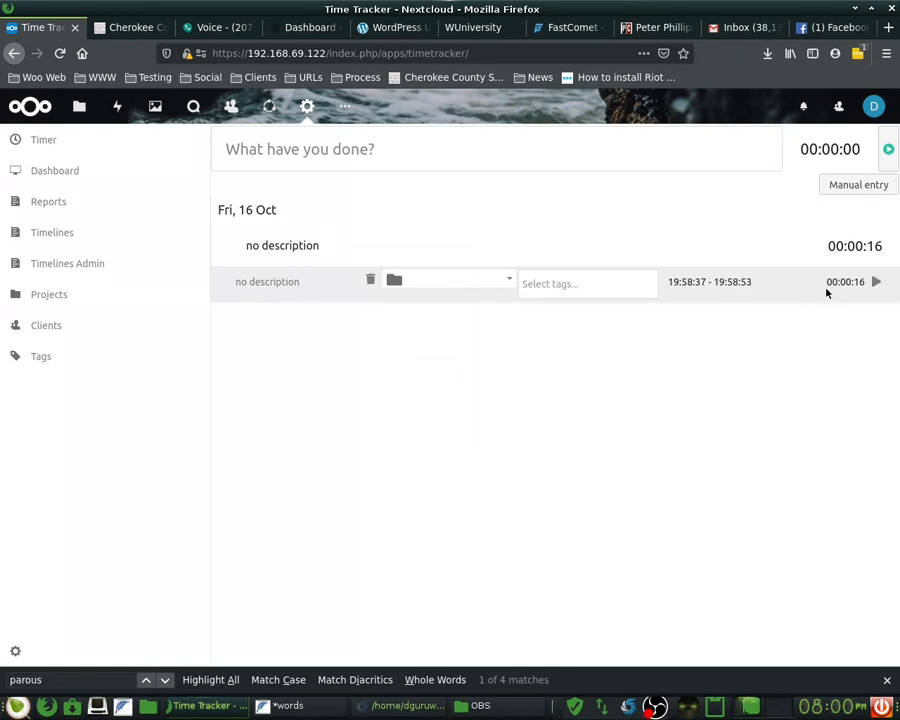
# - Open and close the entry's date picker and its Edit work item dialog
pyautogui.click(702, 296)
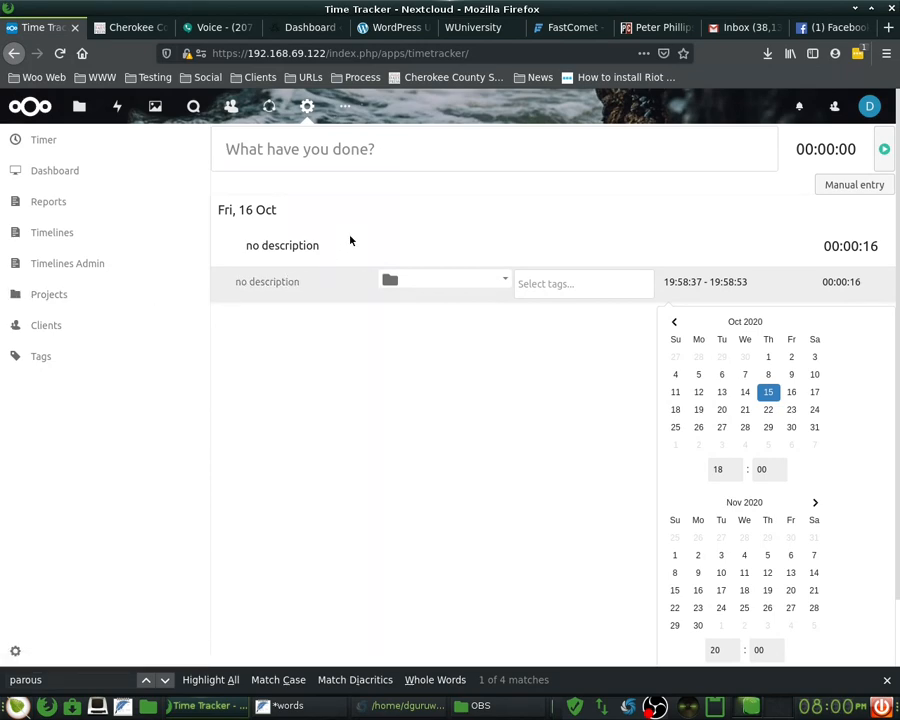
pyautogui.click(512, 284)
pyautogui.click(512, 284)
pyautogui.click(370, 282)
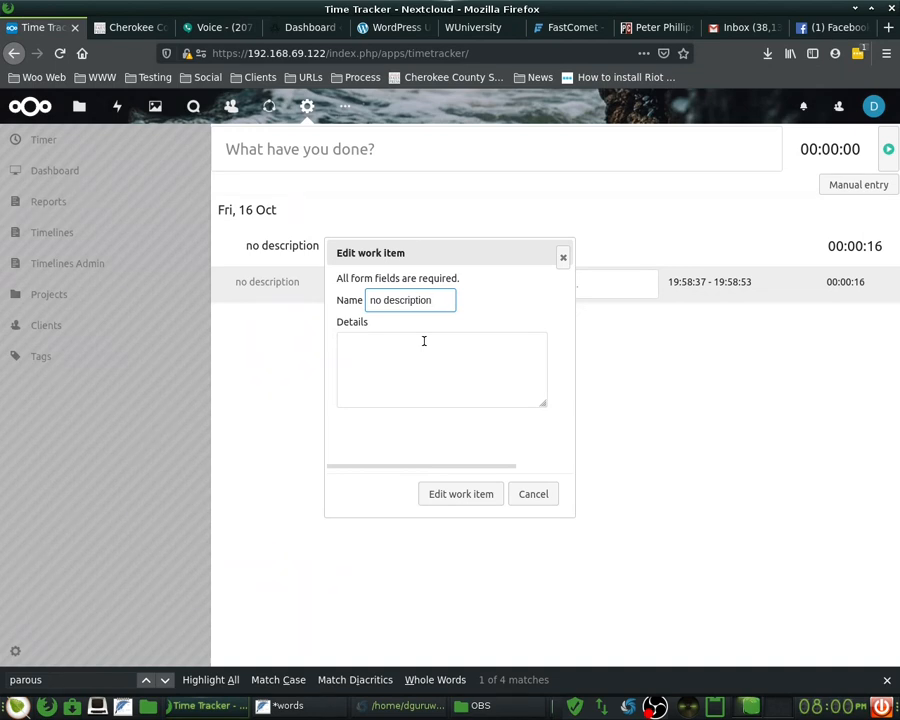
pyautogui.click(566, 261)
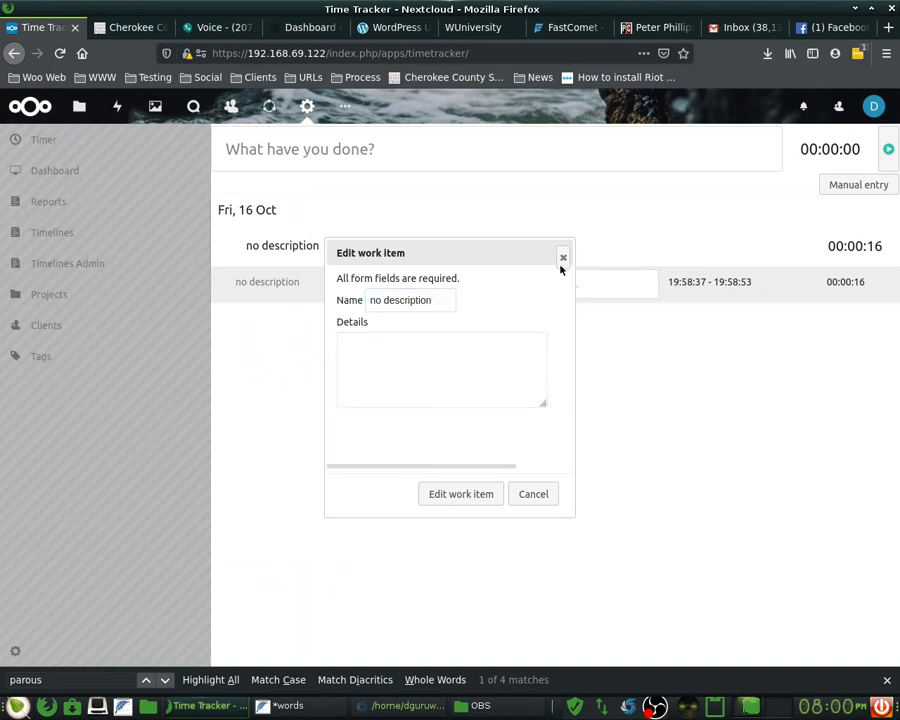
pyautogui.click(540, 495)
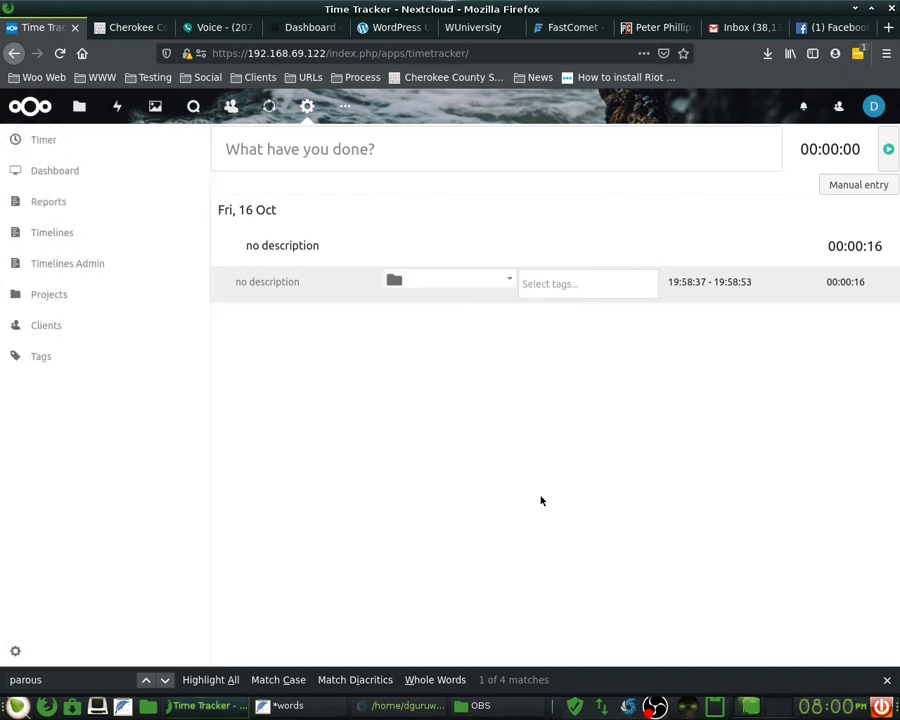
# - Visit the Timer, Dashboard and Reports views in Time Tracker
pyautogui.click(58, 140)
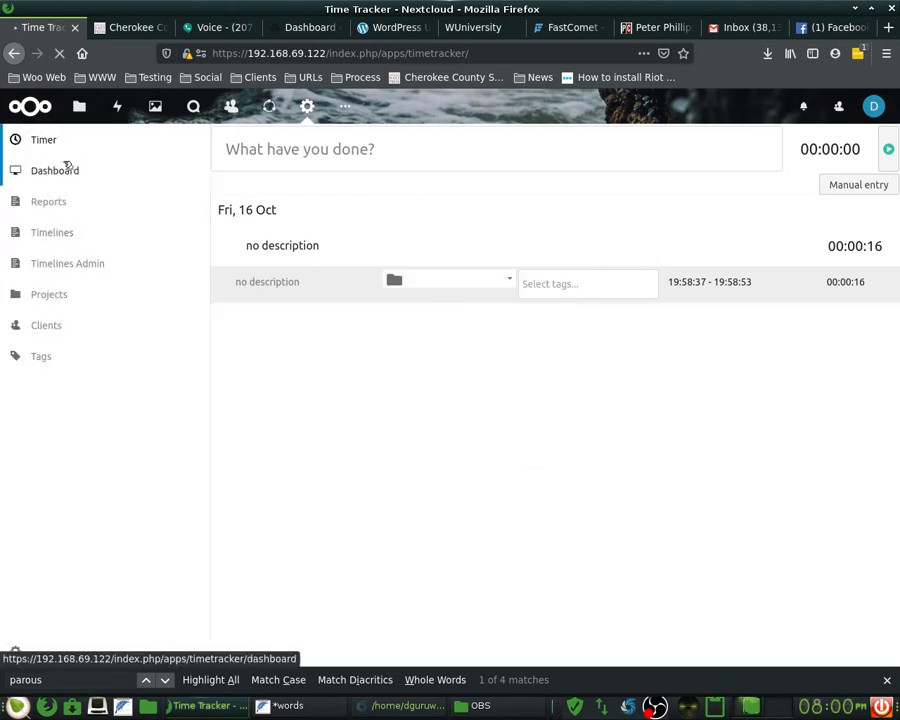
pyautogui.click(70, 175)
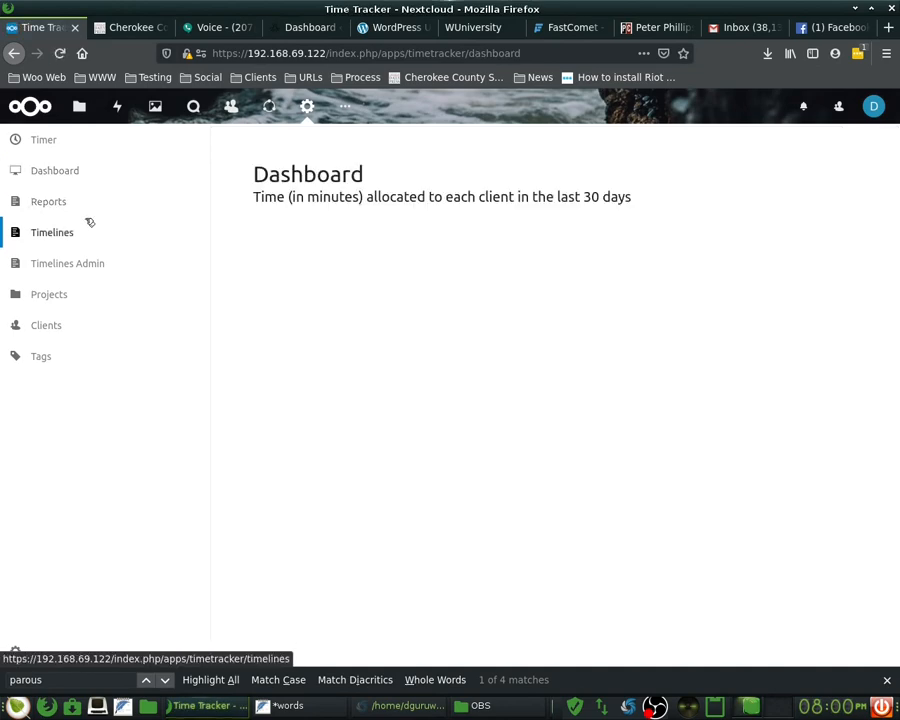
pyautogui.click(59, 208)
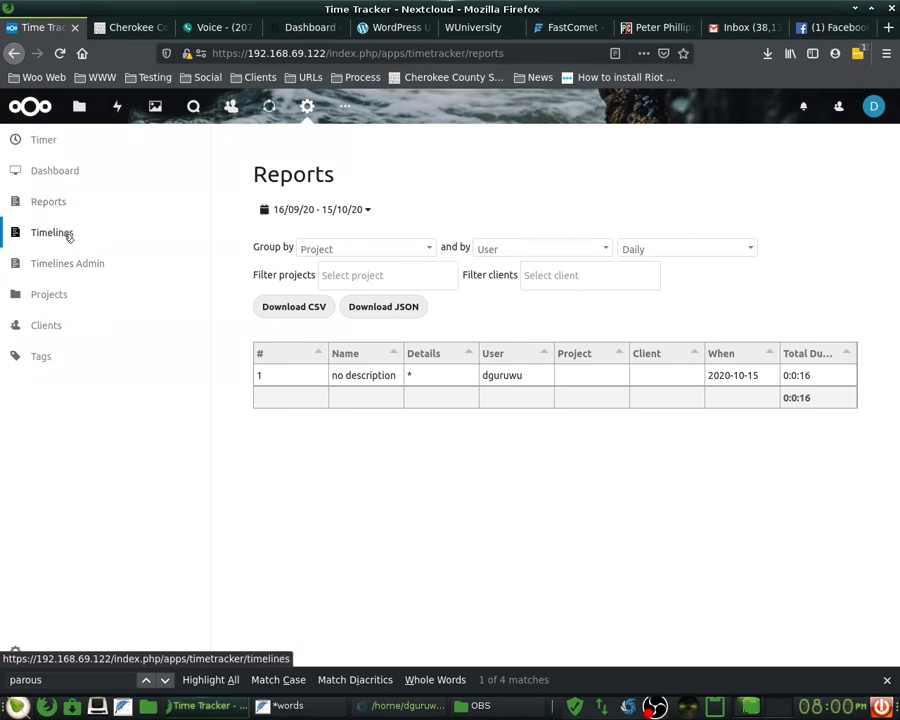
# - Visit Timelines, Timelines Admin, Projects and Clients, then open the More apps list
pyautogui.click(65, 236)
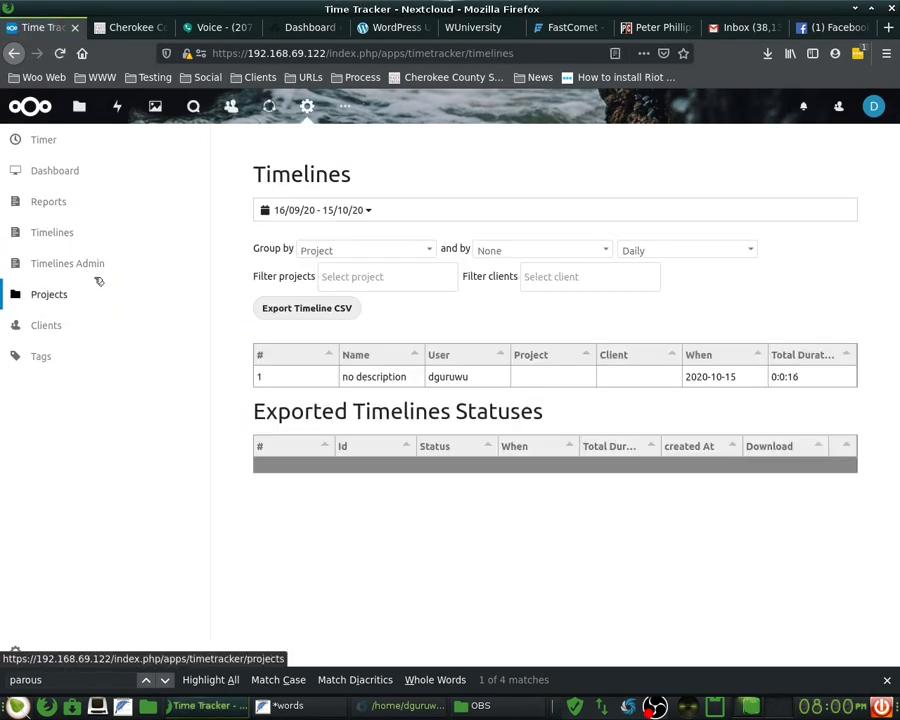
pyautogui.click(101, 264)
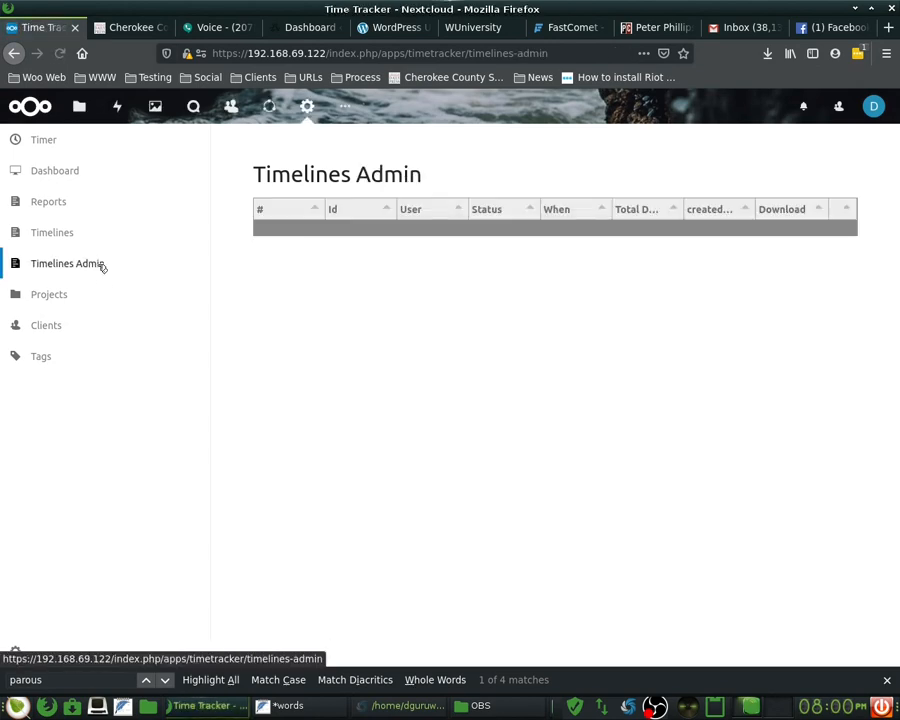
pyautogui.click(91, 297)
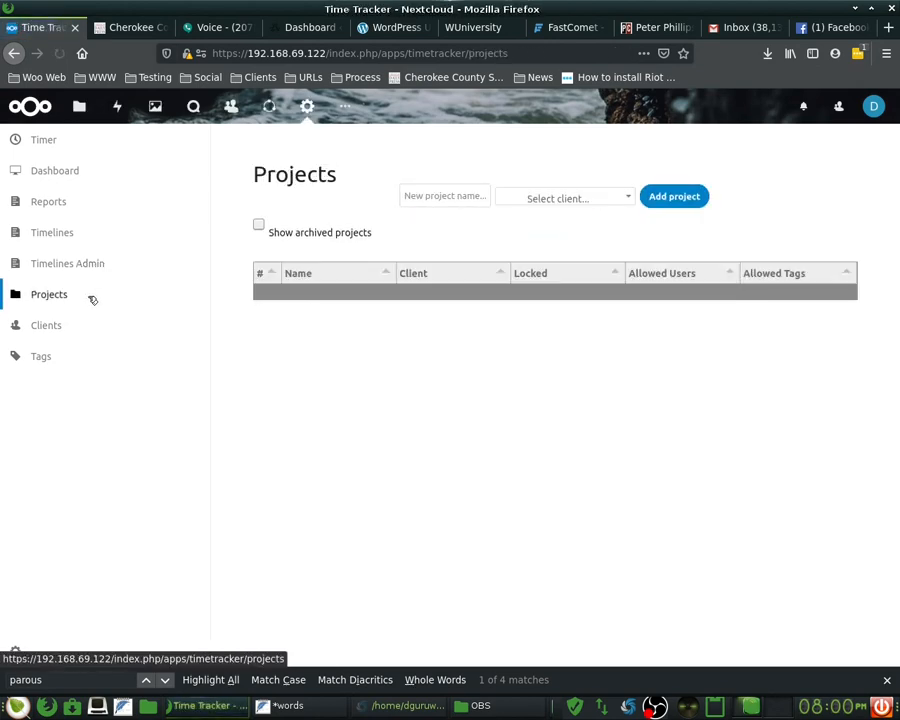
pyautogui.click(75, 324)
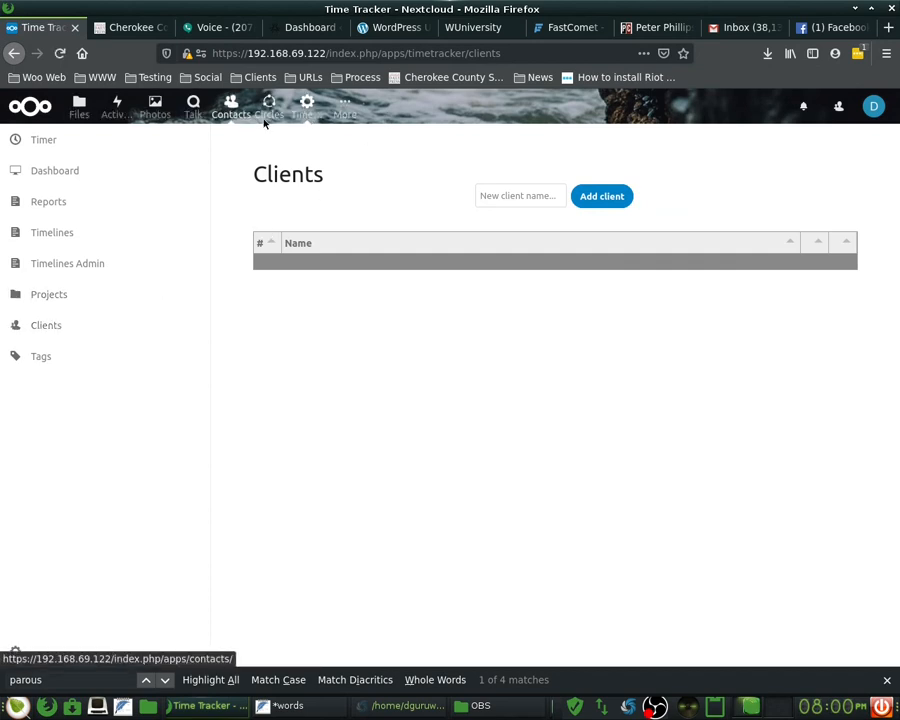
pyautogui.click(343, 112)
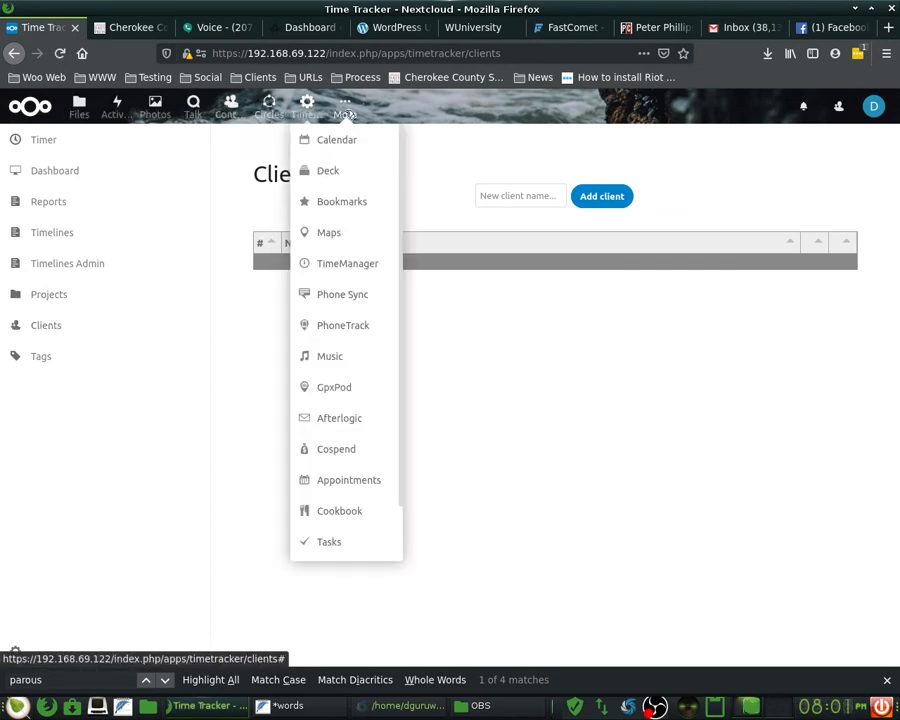
# - Switch from TimeManager to Time Tracker, reload it, then return to TimeManager's empty dashboard
pyautogui.click(343, 268)
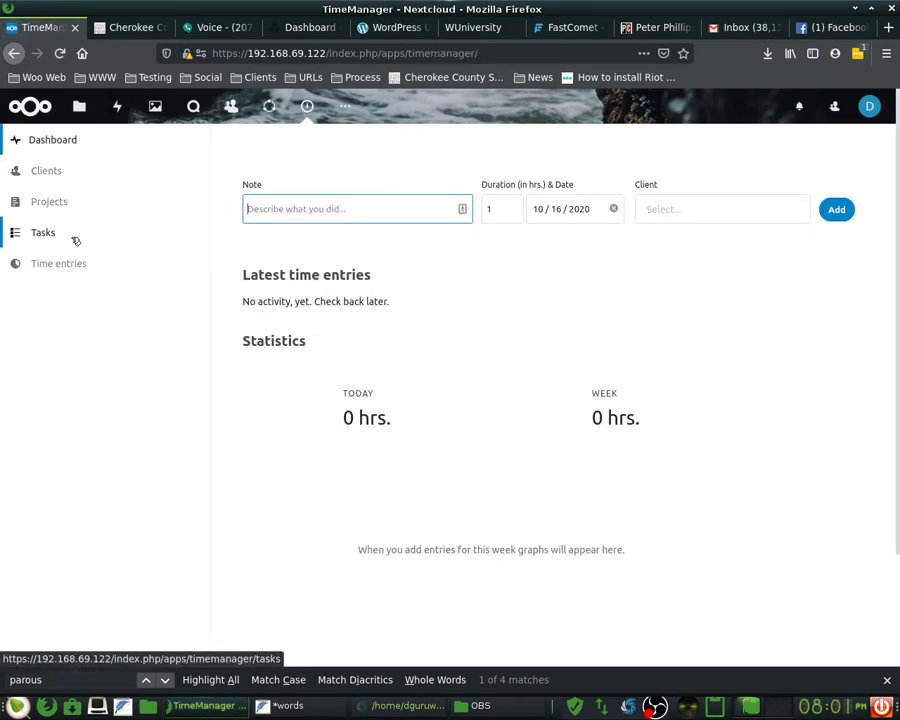
pyautogui.click(344, 104)
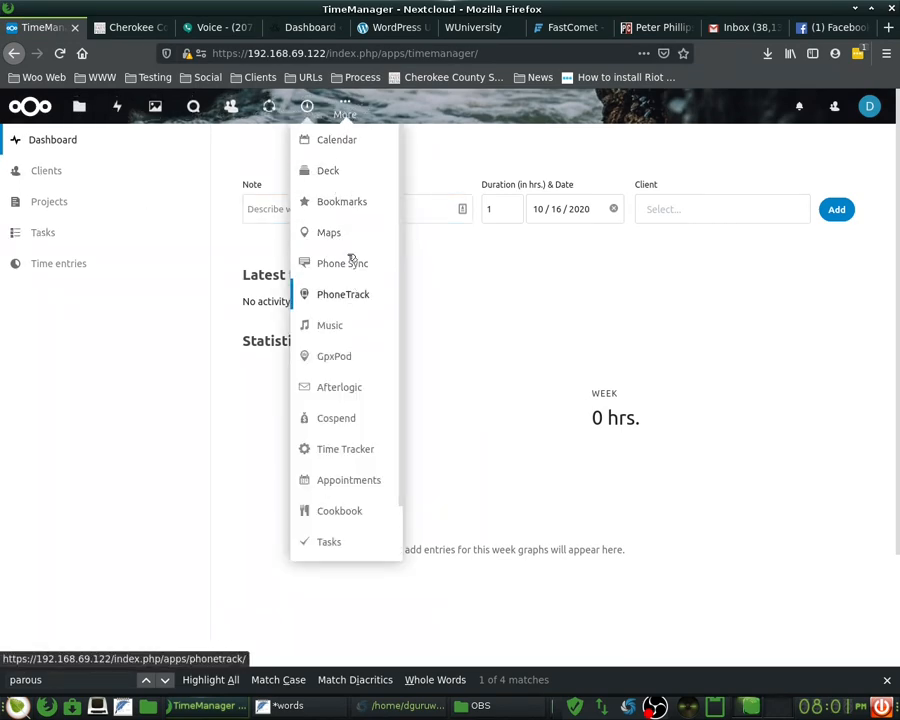
pyautogui.click(366, 456)
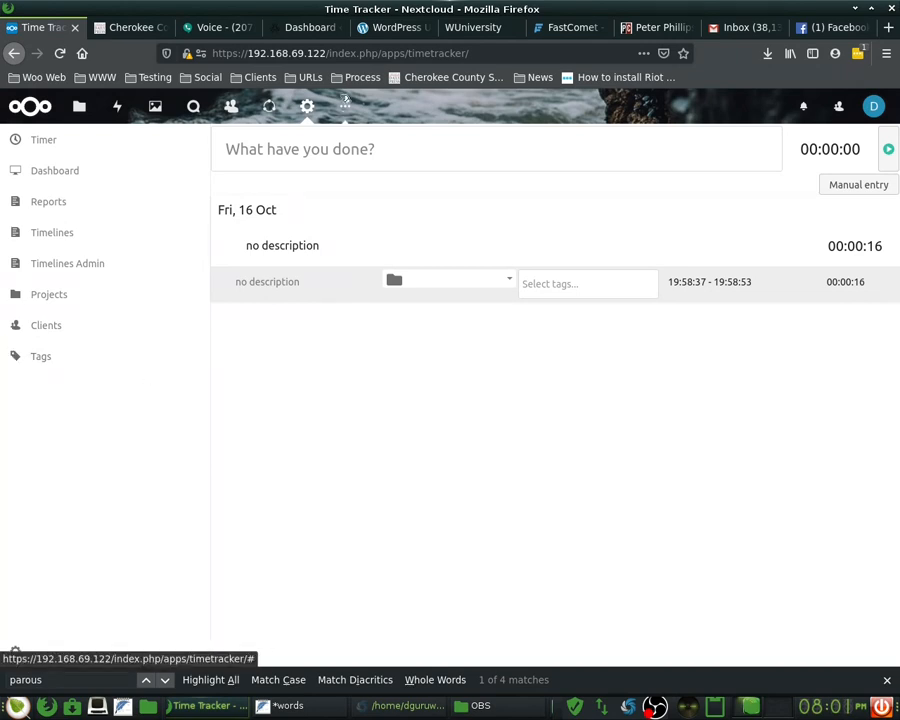
pyautogui.click(314, 112)
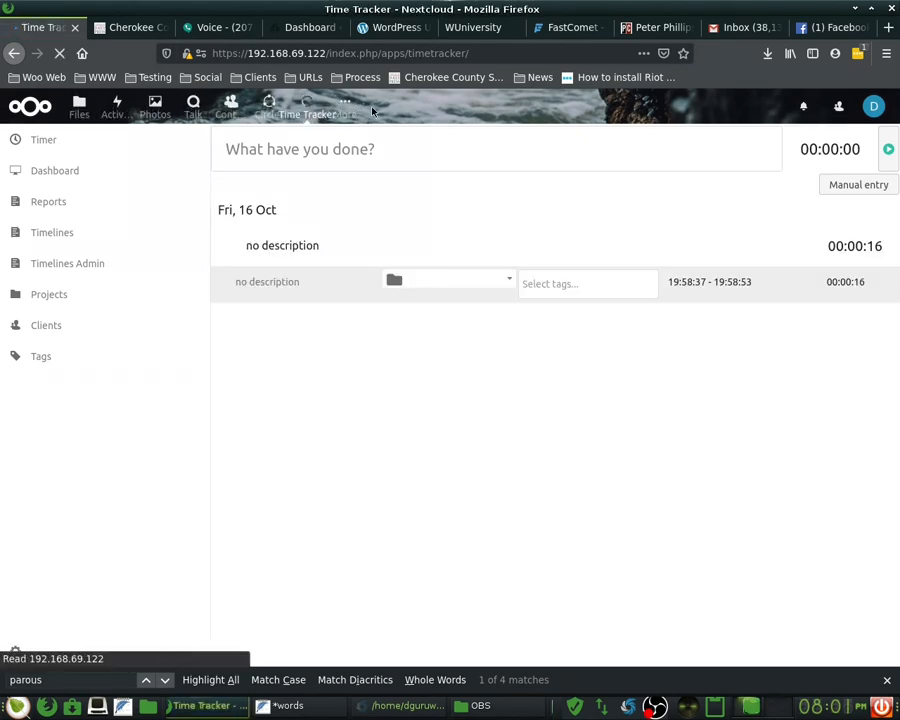
pyautogui.click(344, 104)
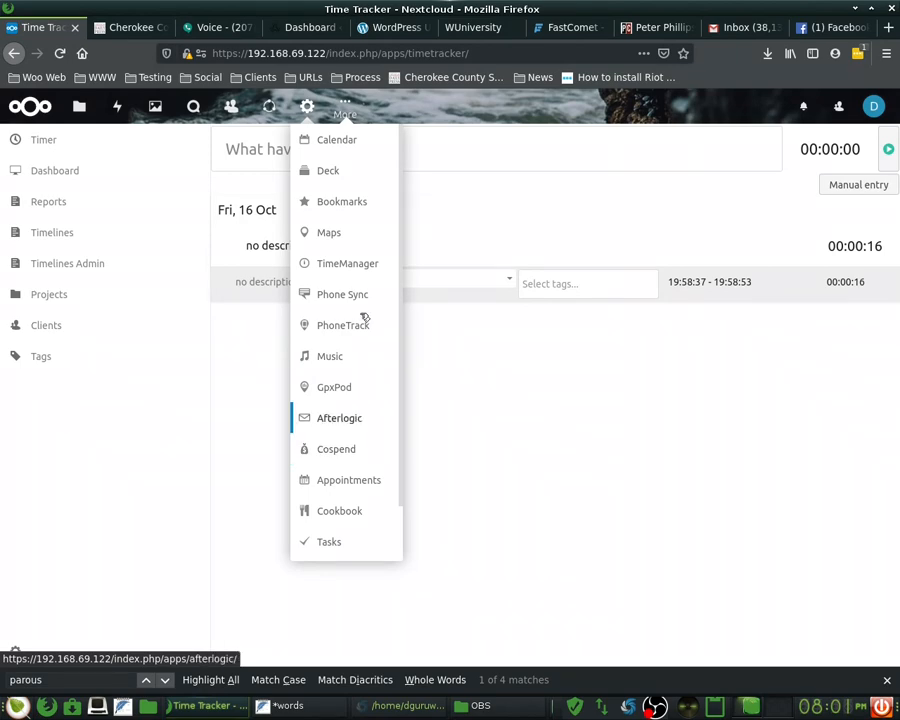
pyautogui.click(347, 263)
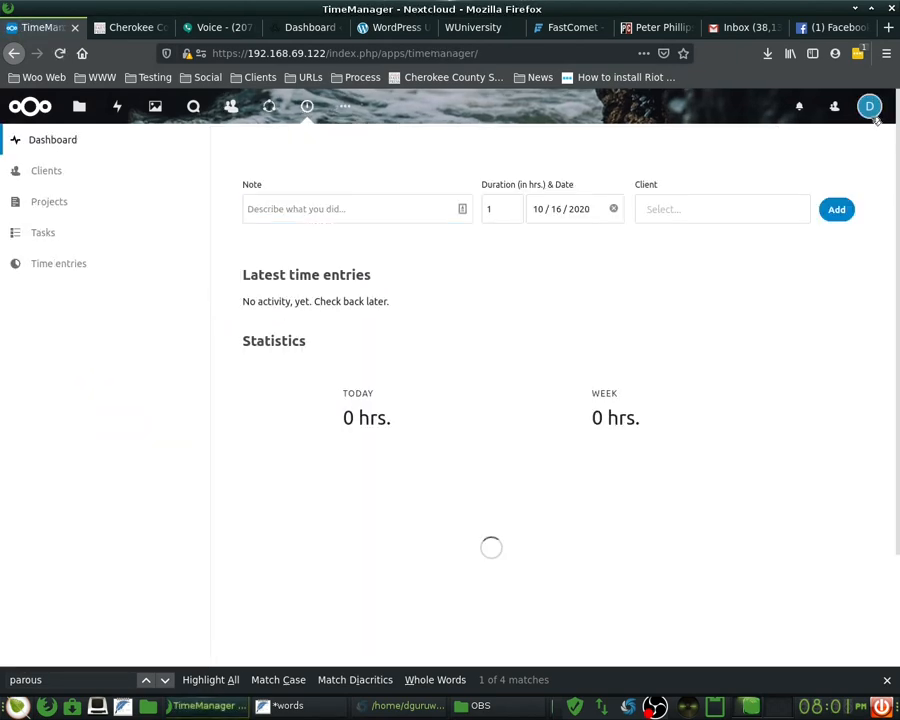
pyautogui.click(870, 108)
# - Disable the Time Tracker app on the installed apps page
pyautogui.click(858, 171)
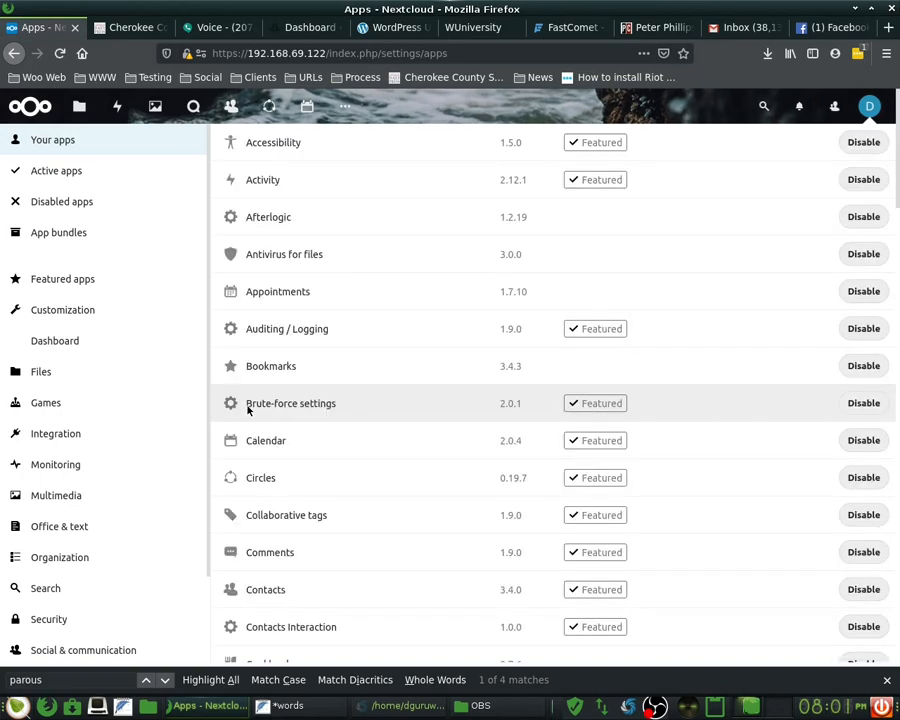
pyautogui.scroll(-8, 337, 424)
pyautogui.scroll(-15, 336, 425)
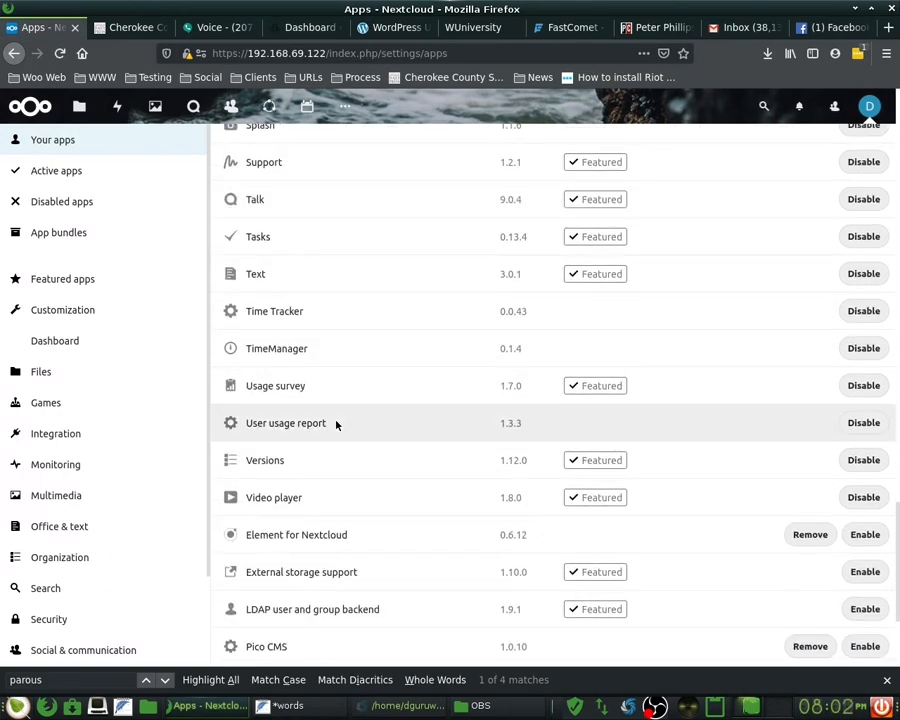
pyautogui.click(880, 311)
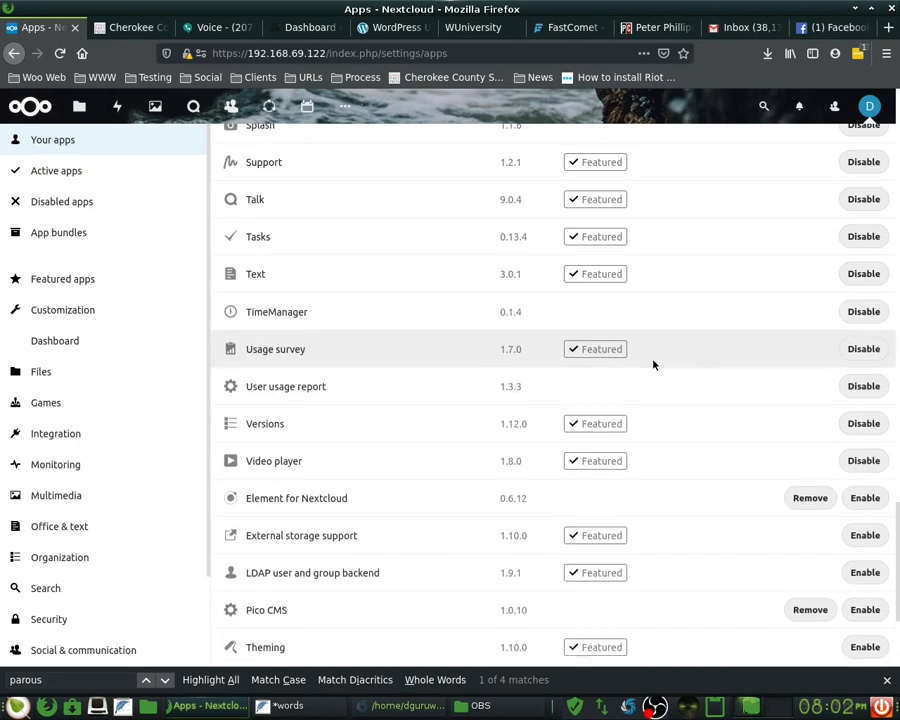
pyautogui.scroll(2, 528, 268)
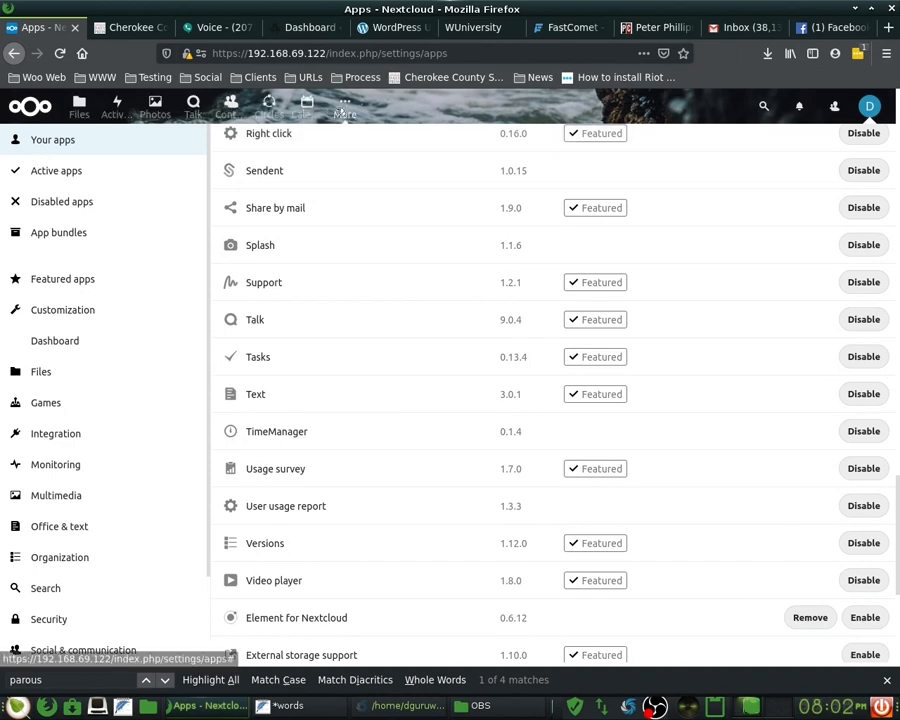
# - Open TimeManager from the More apps list
pyautogui.click(344, 106)
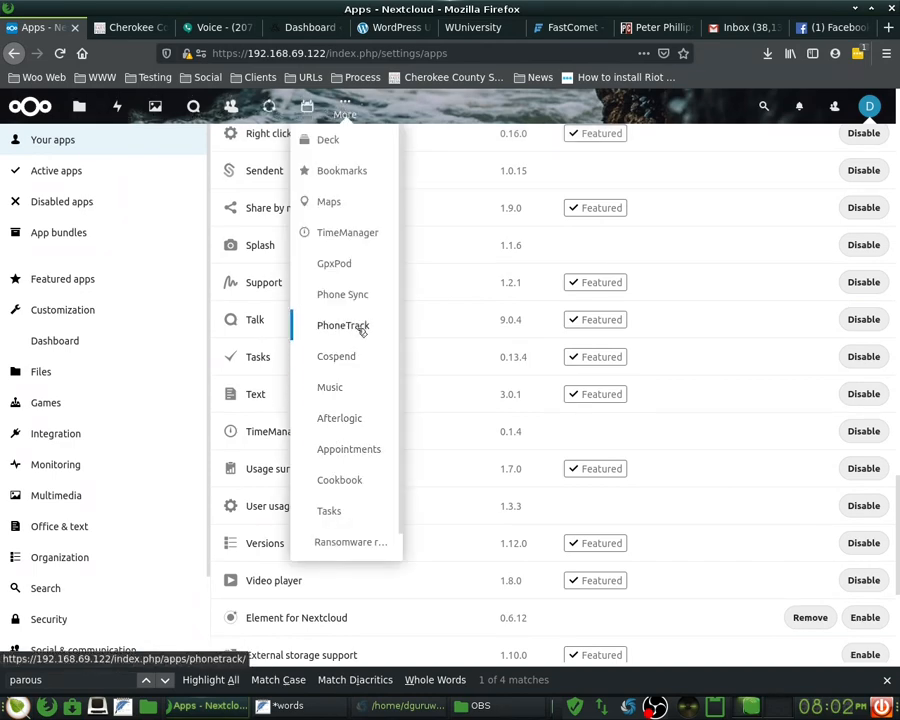
pyautogui.scroll(-1, 358, 510)
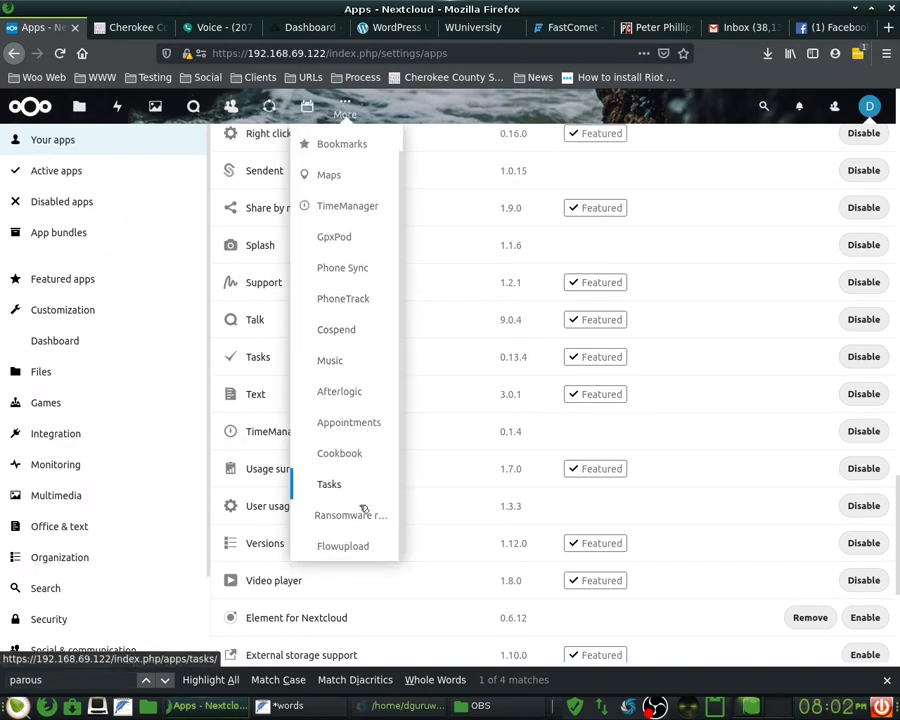
pyautogui.click(350, 206)
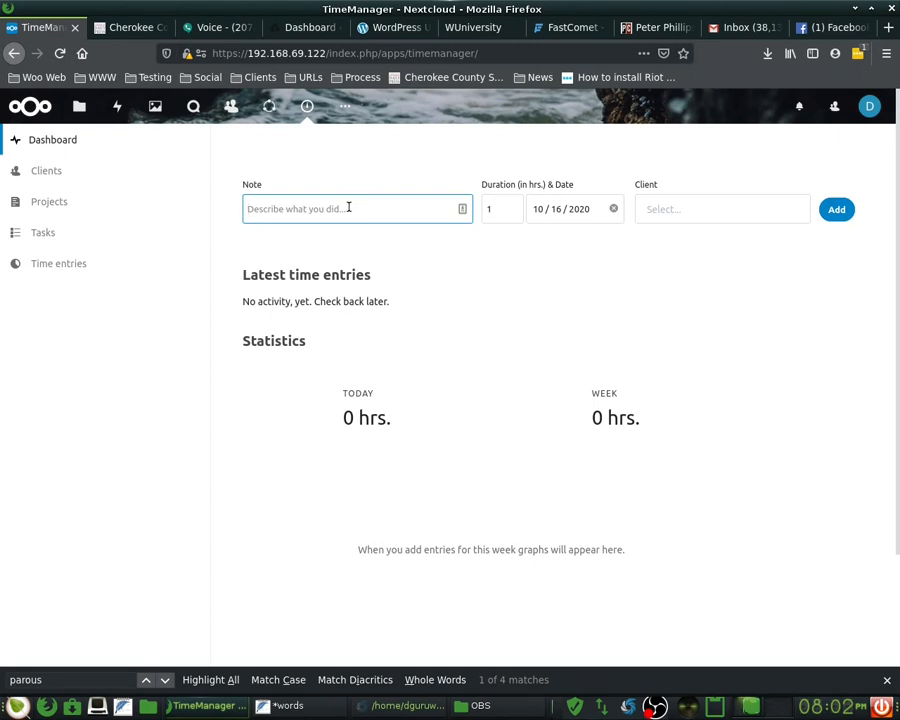
# - Type the note 'First IDK Video & Mind Map', fixing typos along the way
pyautogui.write('MAd')
pyautogui.press('BackSpace')
pyautogui.press('BackSpace')
pyautogui.write('ade A')
pyautogui.press('BackSpace')
pyautogui.press('BackSpace')
pyautogui.write('a')
pyautogui.press('BackSpace')
pyautogui.press('BackSpace')
pyautogui.press('BackSpace')
pyautogui.press('BackSpace')
pyautogui.write('Fur')
pyautogui.press('BackSpace')
pyautogui.press('BackSpace')
pyautogui.write('irst Vide')
pyautogui.write('IDK')
pyautogui.write('& Mind Nap')
# - Set the entry duration to 2 hours and the date to October 15, 2020
pyautogui.doubleClick(503, 209)
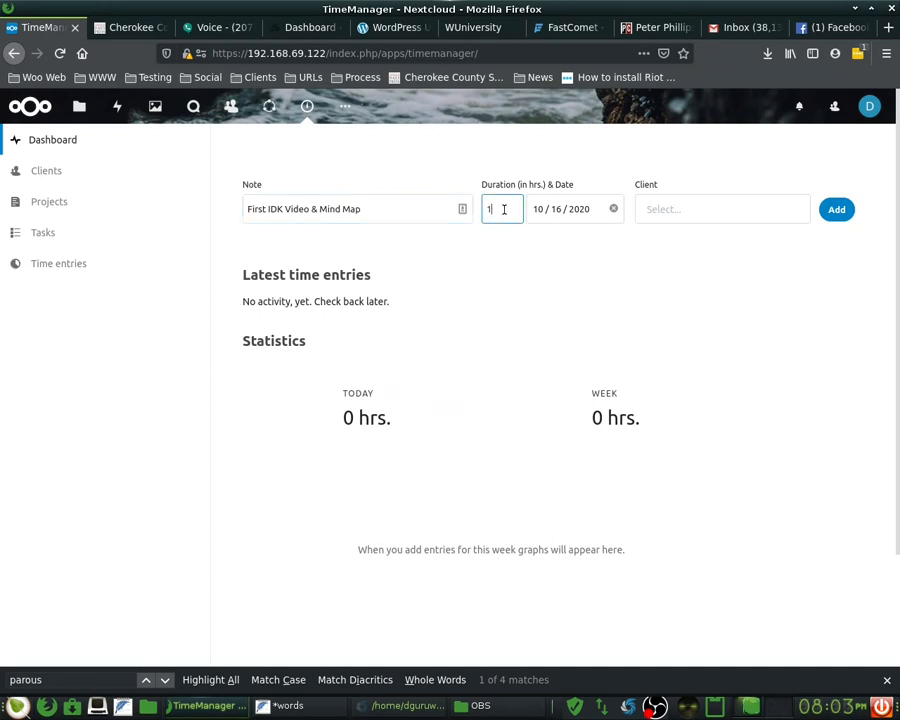
pyautogui.write('2')
pyautogui.click(547, 209)
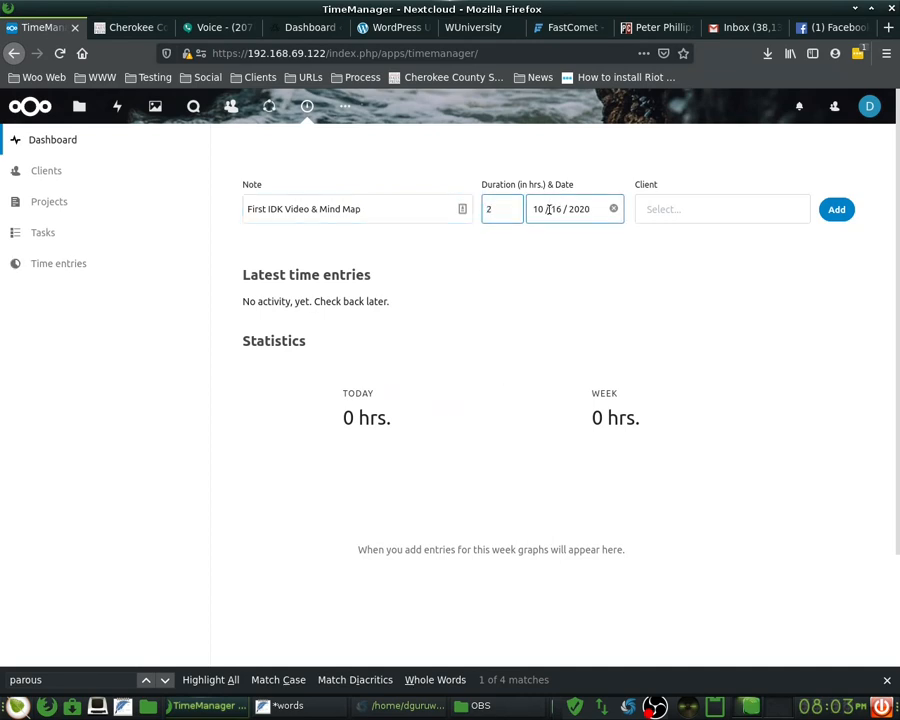
pyautogui.hotkey('shift', 'Tab')
pyautogui.click(848, 706)
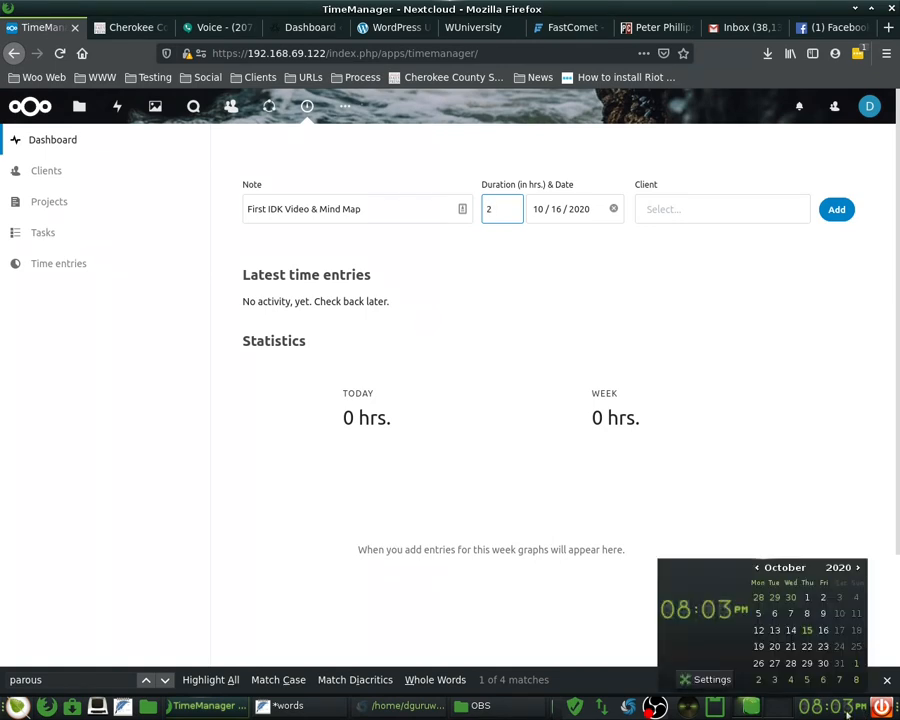
pyautogui.click(555, 210)
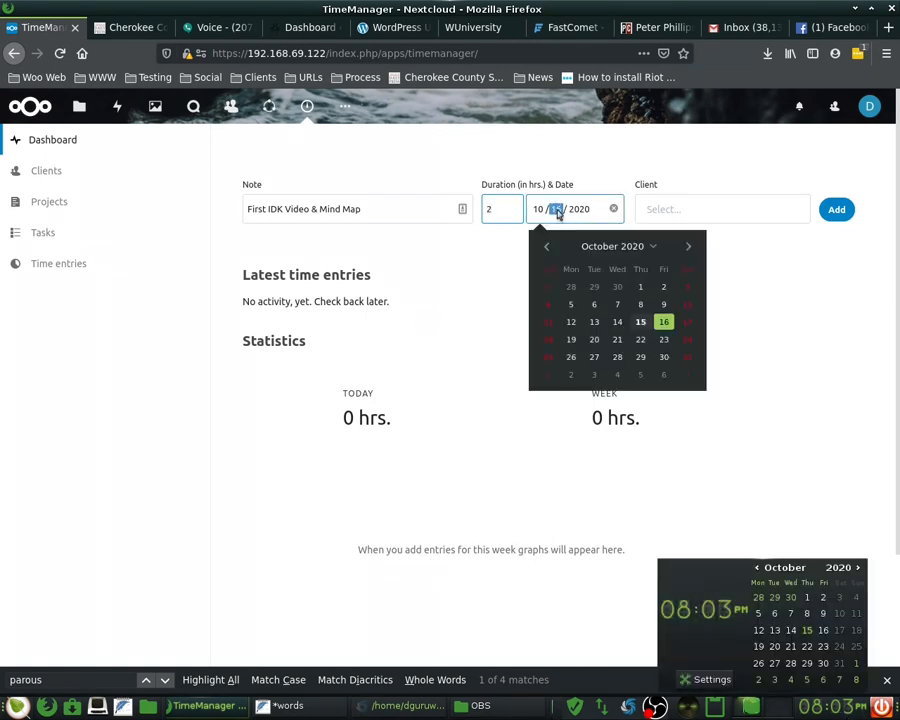
pyautogui.click(642, 326)
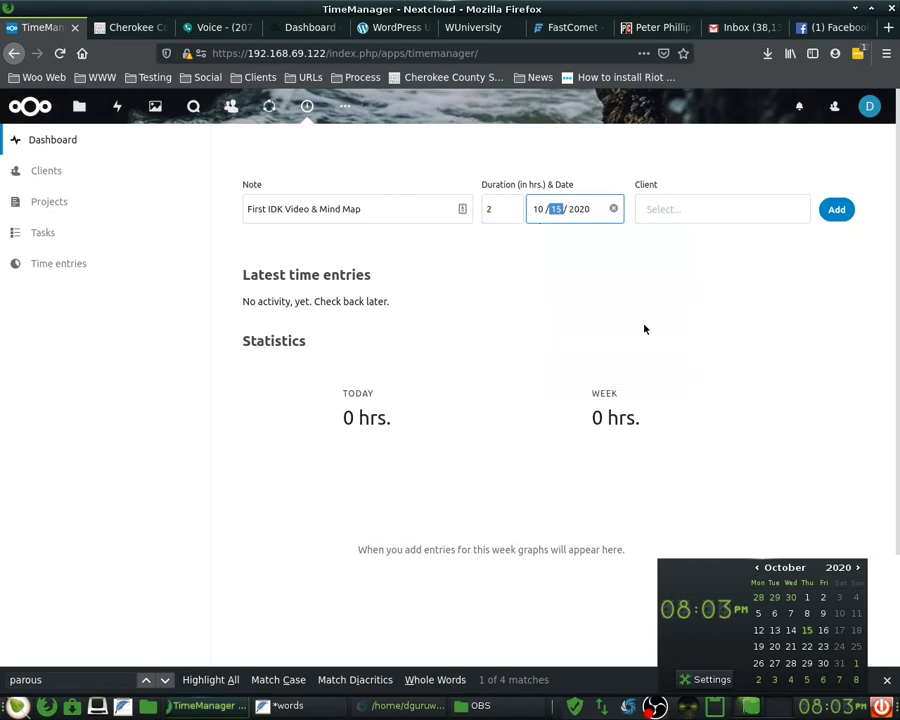
# - Try entering client 'Woo Web Marketing & Multimedia', which finds no matching option
pyautogui.click(665, 209)
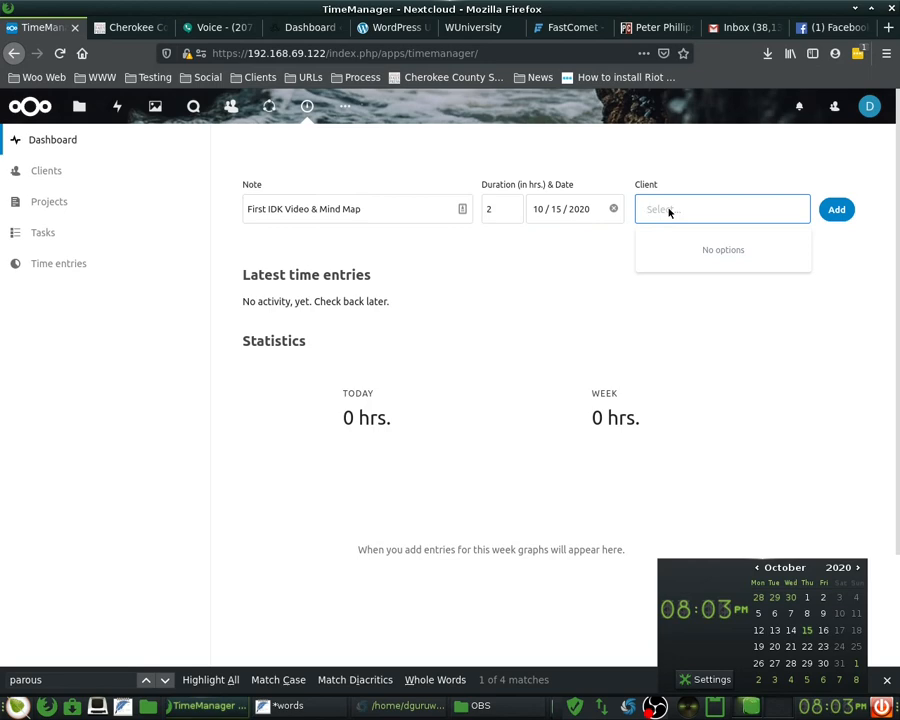
pyautogui.write('Woo Web Web Marketing & Mult')
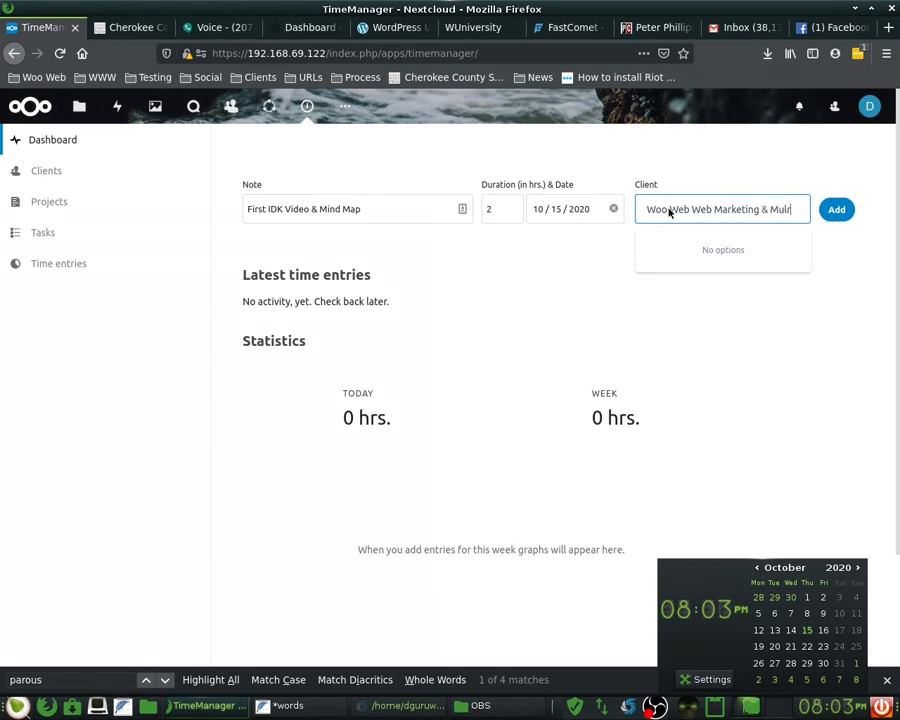
pyautogui.write('lim')
pyautogui.press('BackSpace')
pyautogui.press('BackSpace')
pyautogui.write('r')
pyautogui.write('ti')
pyautogui.write('media')
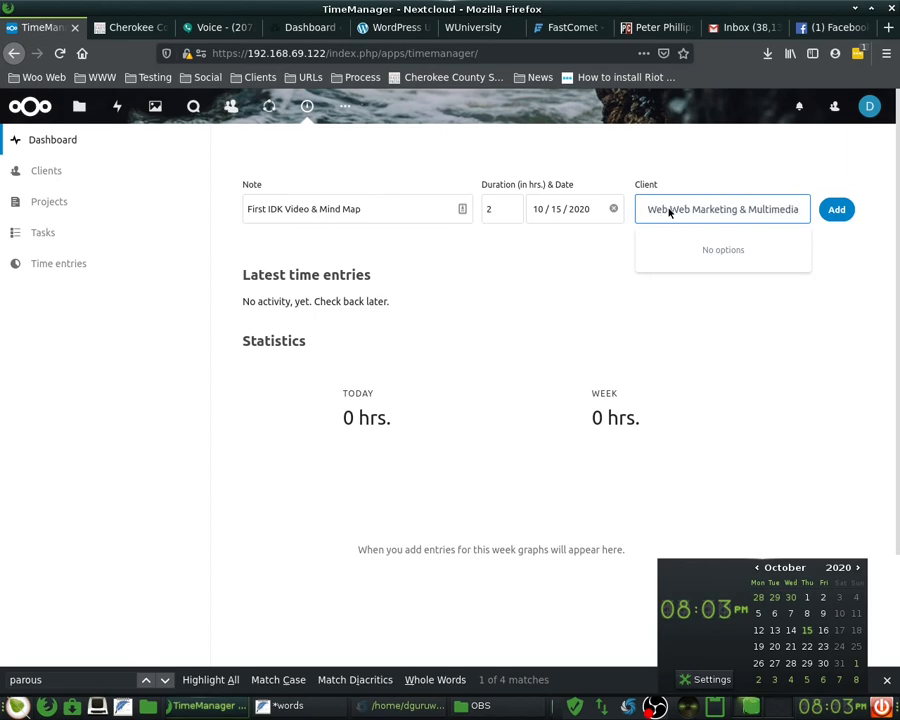
pyautogui.click(847, 217)
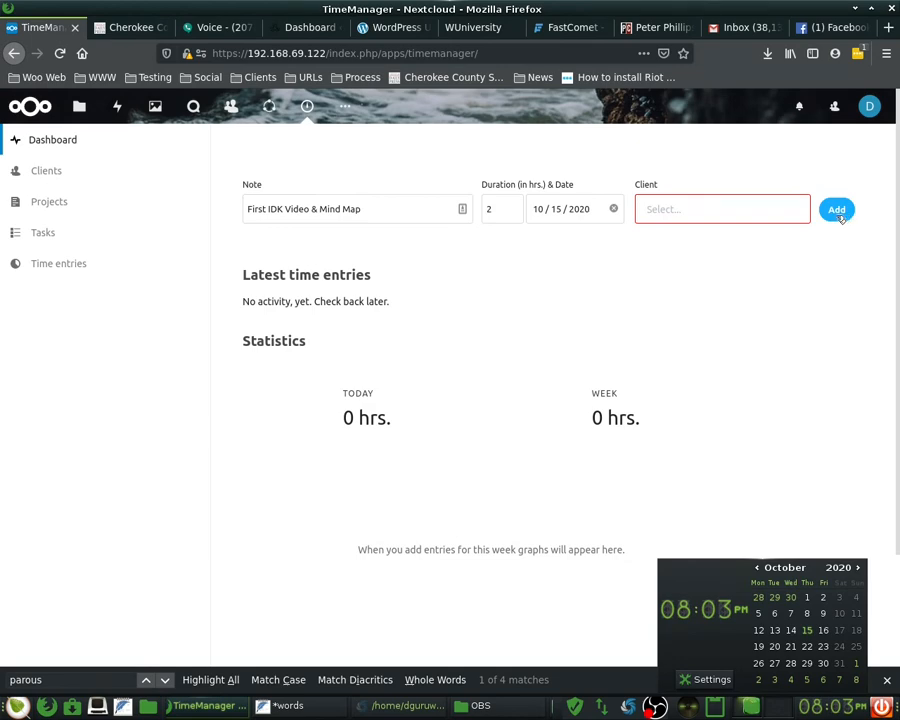
pyautogui.click(735, 218)
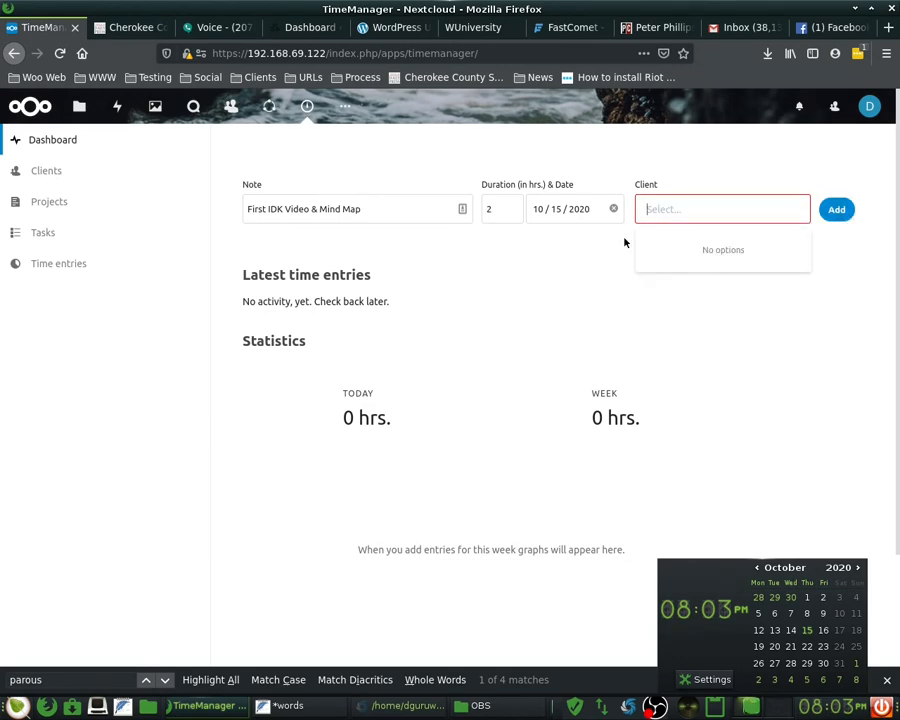
pyautogui.click(507, 259)
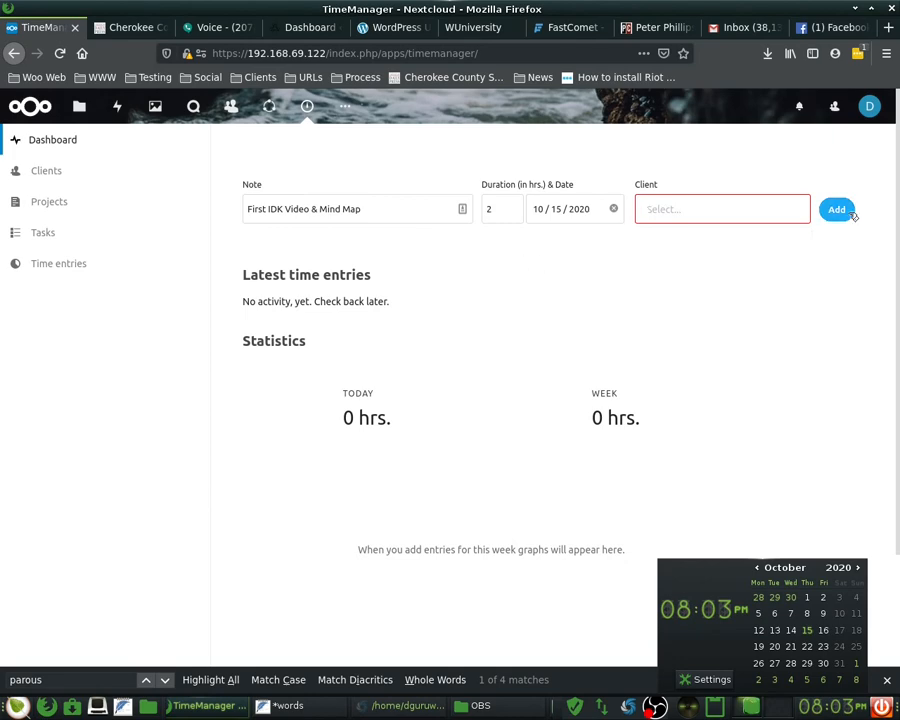
pyautogui.click(237, 213)
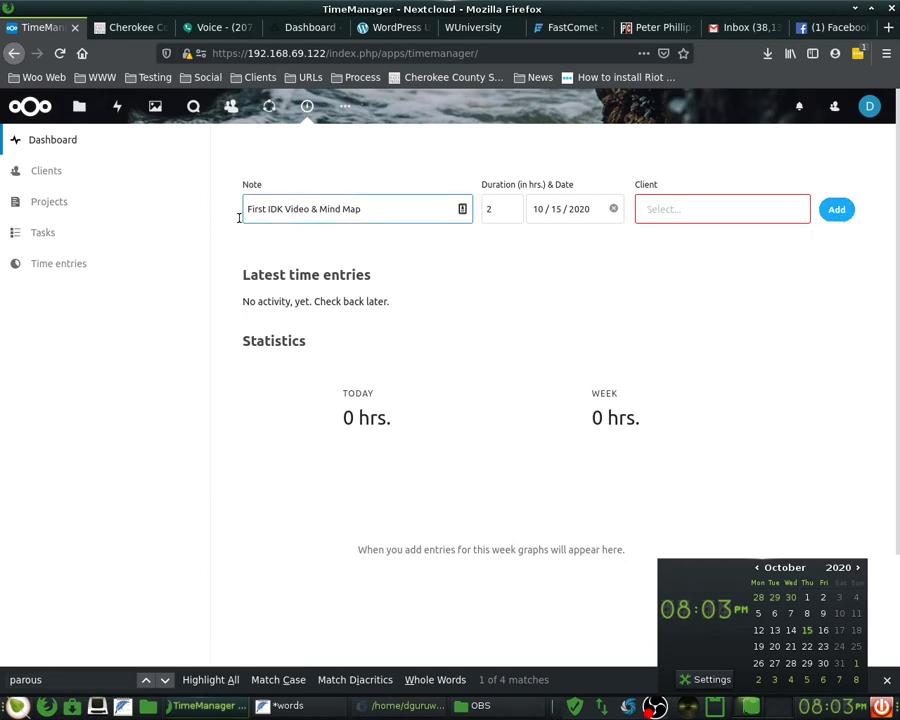
# - Copy the note text and go to the Clients page
pyautogui.tripleClick(386, 210)
pyautogui.rightClick(389, 213)
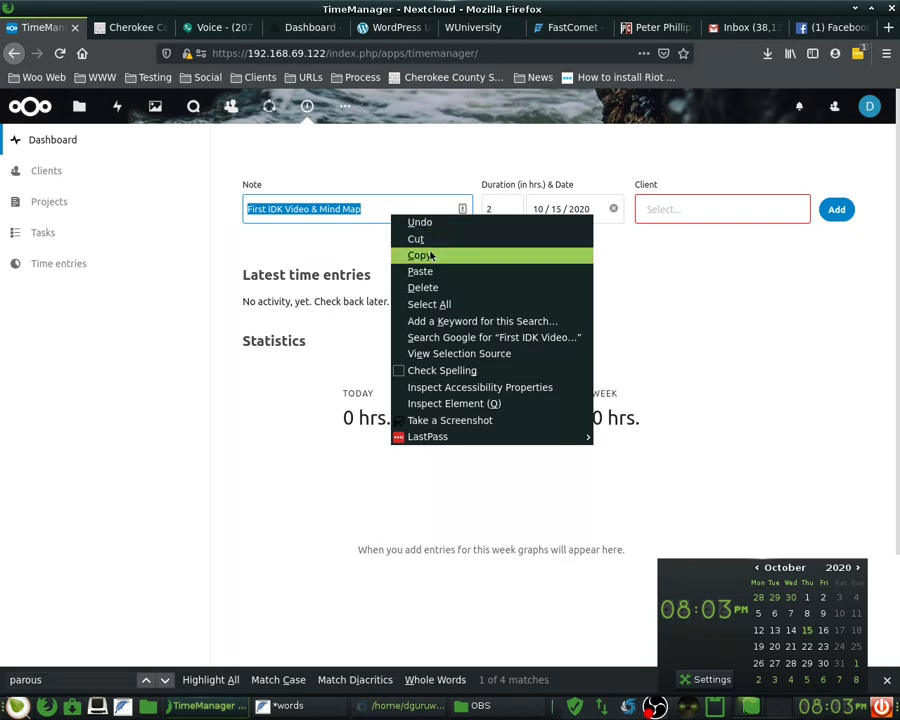
pyautogui.click(424, 255)
pyautogui.click(87, 171)
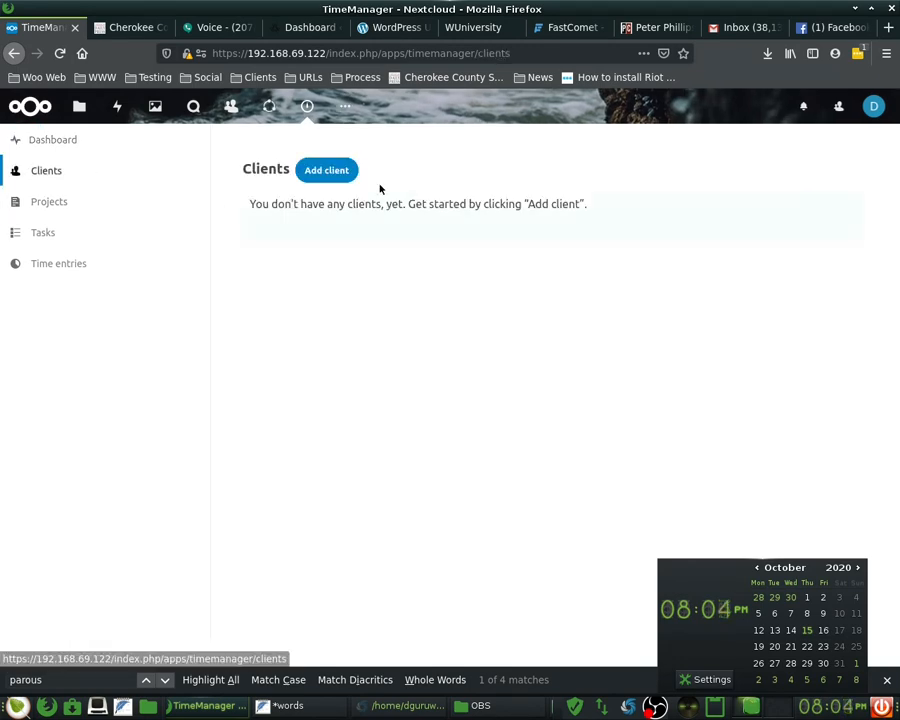
# - Add the client 'Woo Web Marketing & Multimedia'
pyautogui.click(323, 170)
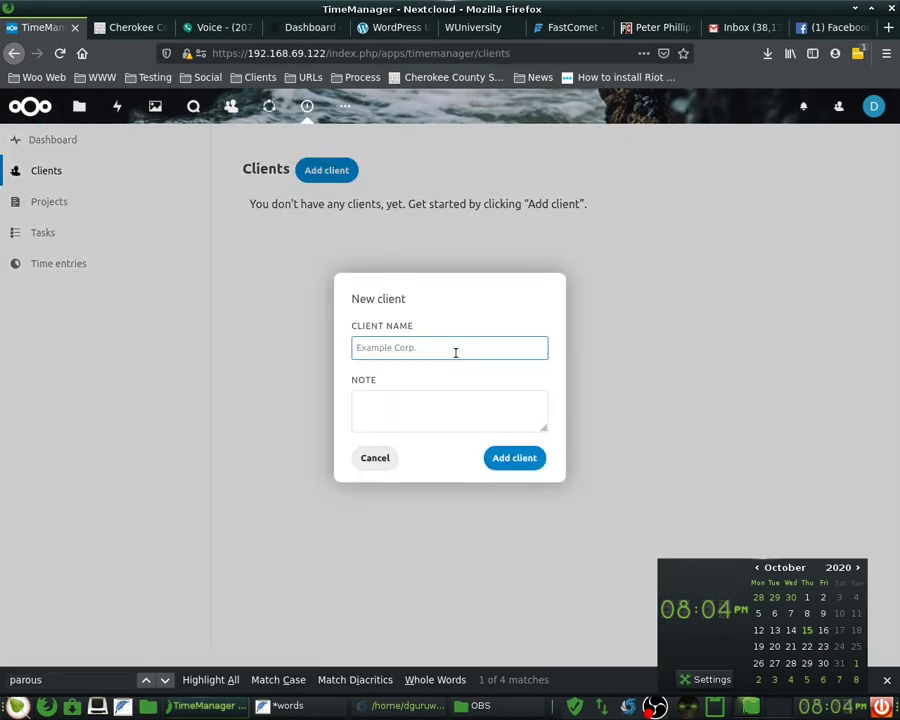
pyautogui.write('Woo Web Marketing & Multimedia')
pyautogui.click(514, 457)
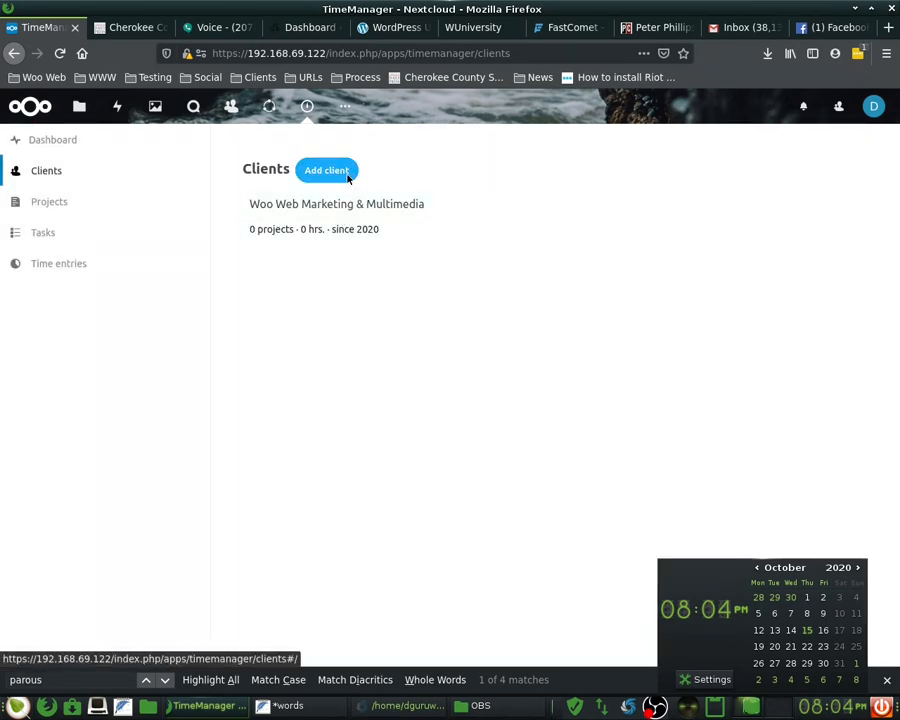
# - Start a second client named WitsWalkerWoo, then cancel it
pyautogui.click(347, 176)
pyautogui.click(384, 348)
pyautogui.write('W')
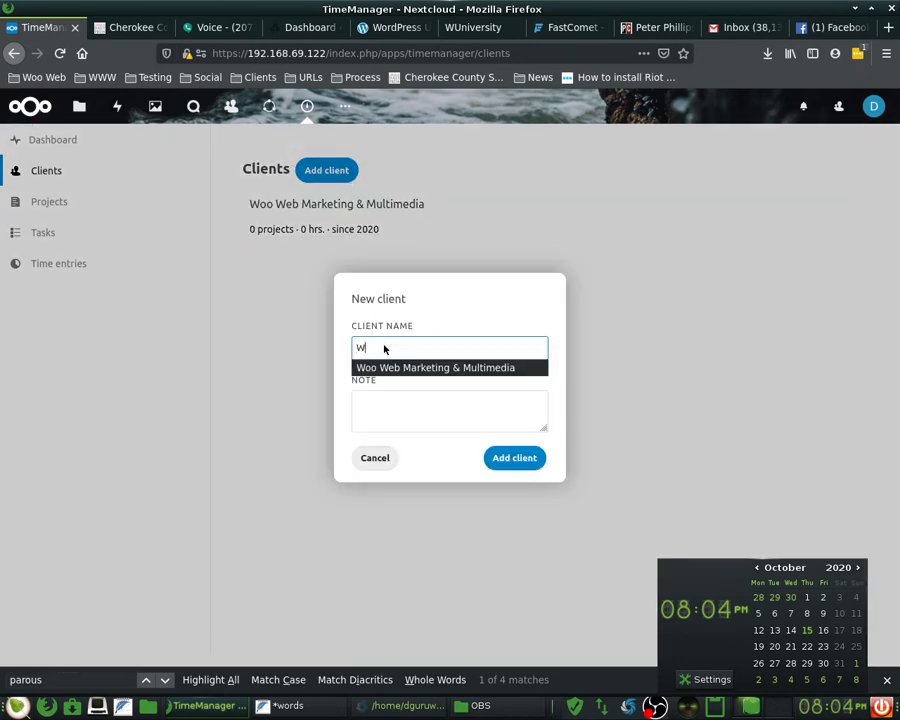
pyautogui.write('itSWorkjer')
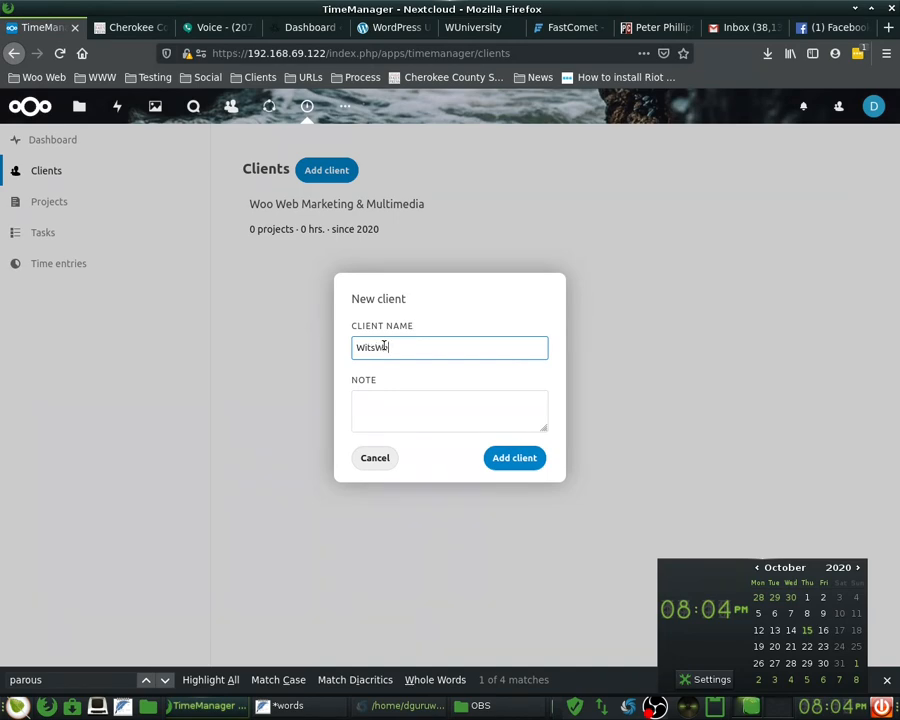
pyautogui.press('BackSpace')
pyautogui.press('BackSpace')
pyautogui.press('BackSpace')
pyautogui.press('BackSpace')
pyautogui.press('BackSpace')
pyautogui.press('BackSpace')
pyautogui.write('alkerWoo')
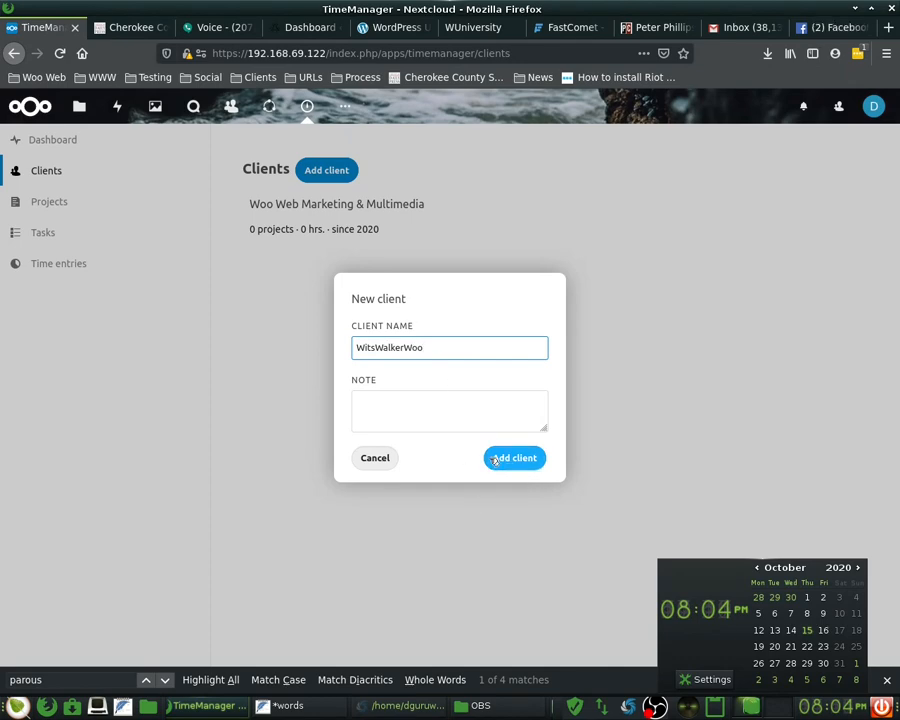
pyautogui.click(388, 458)
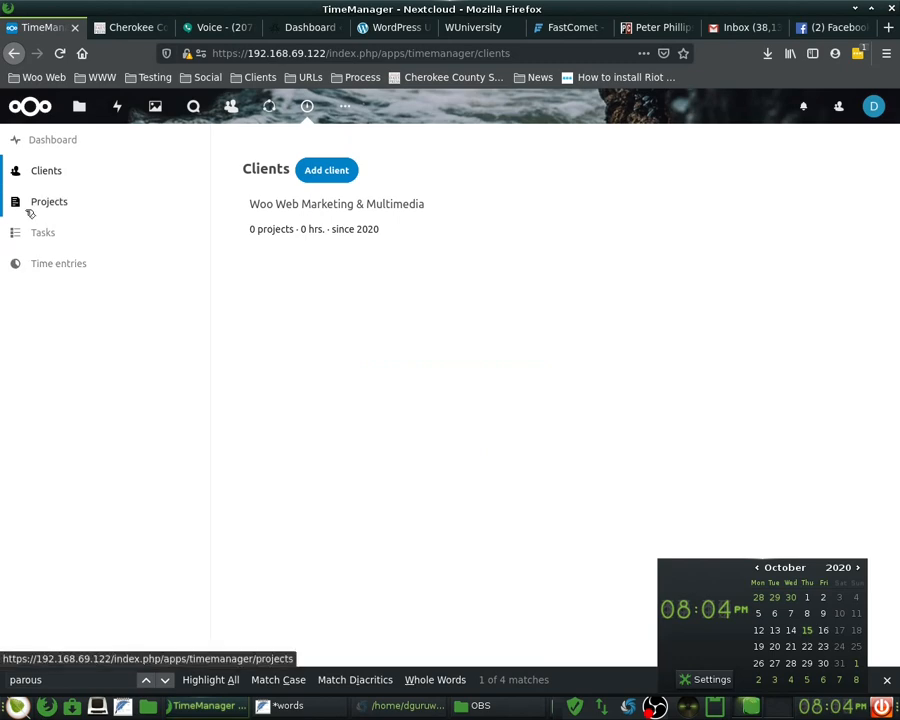
# - Add project WitsWalkerWoo to the Woo Web Marketing & Multimedia client
pyautogui.click(32, 210)
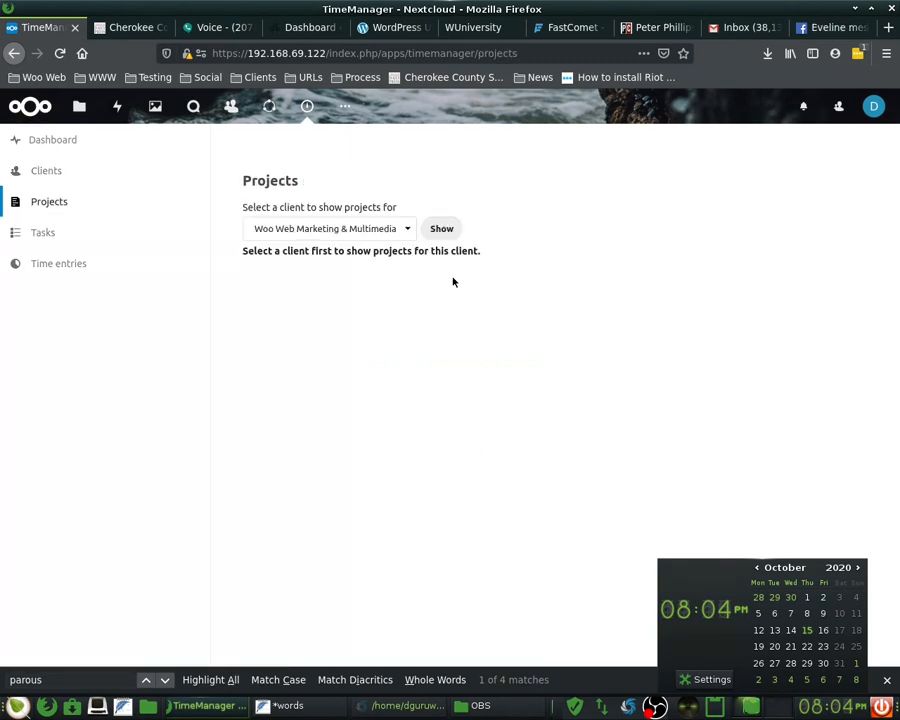
pyautogui.click(434, 228)
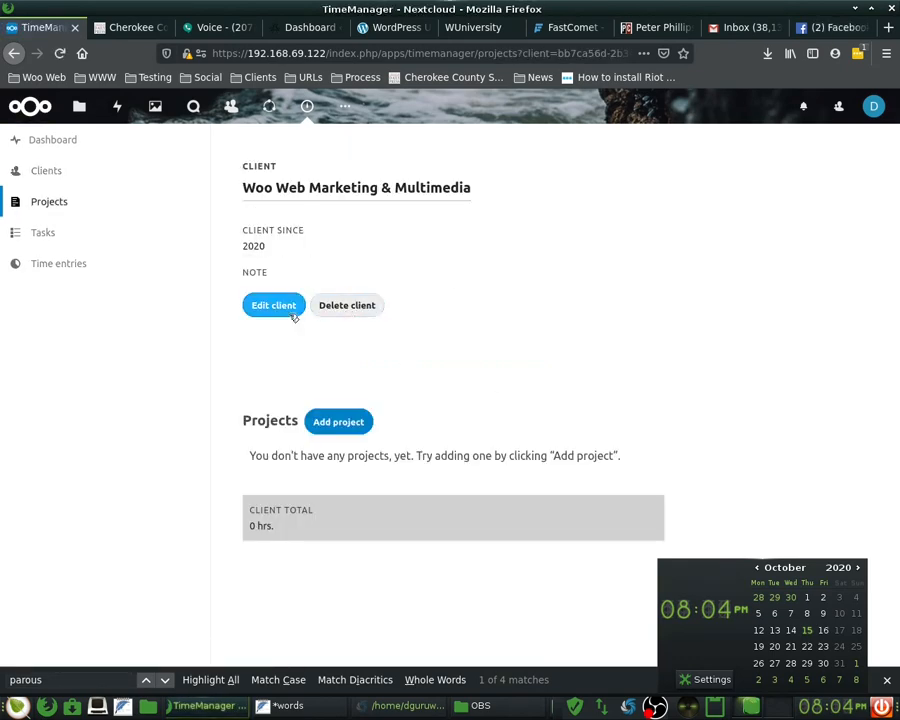
pyautogui.click(347, 422)
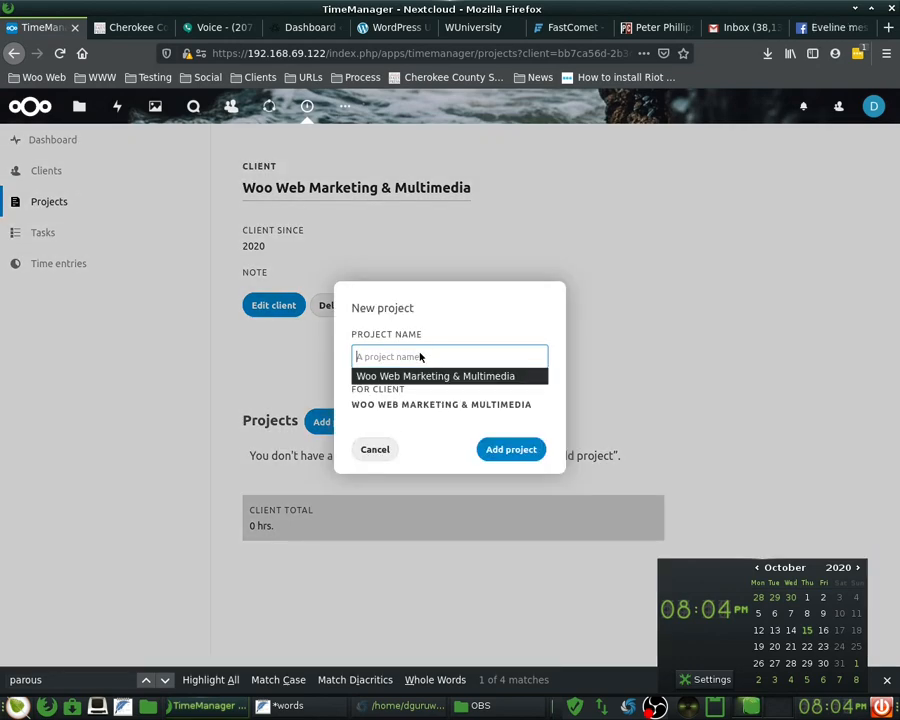
pyautogui.click(419, 356)
pyautogui.write('Wits')
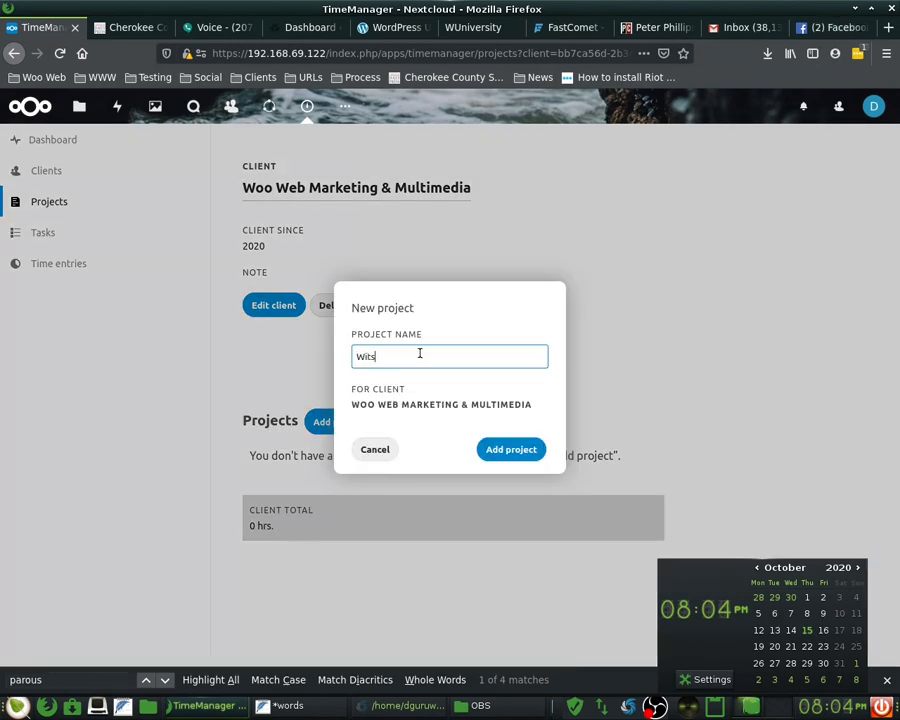
pyautogui.write('WalkerWoo')
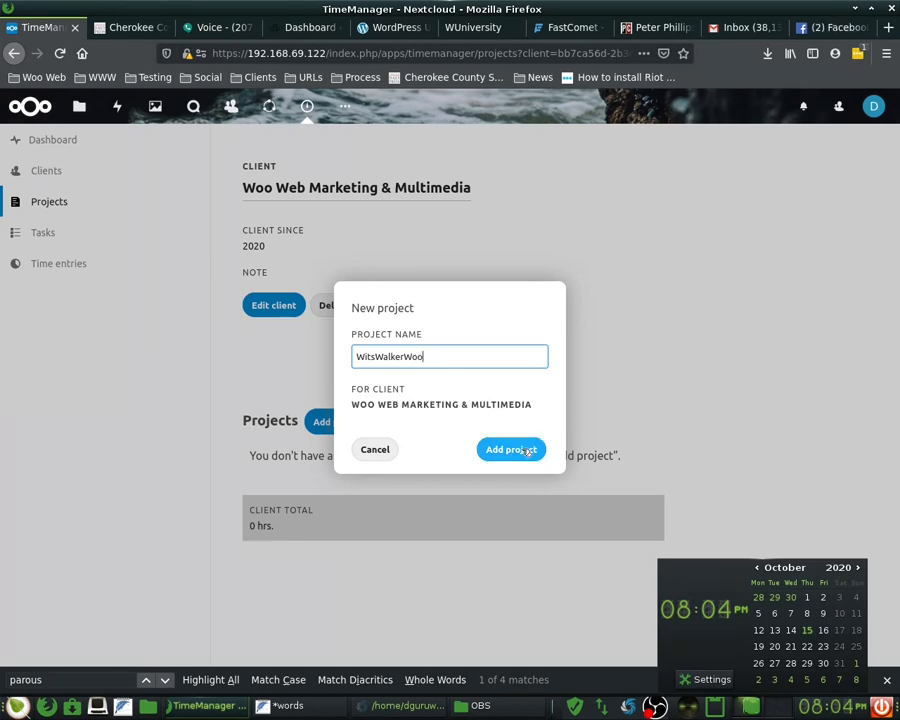
pyautogui.click(523, 451)
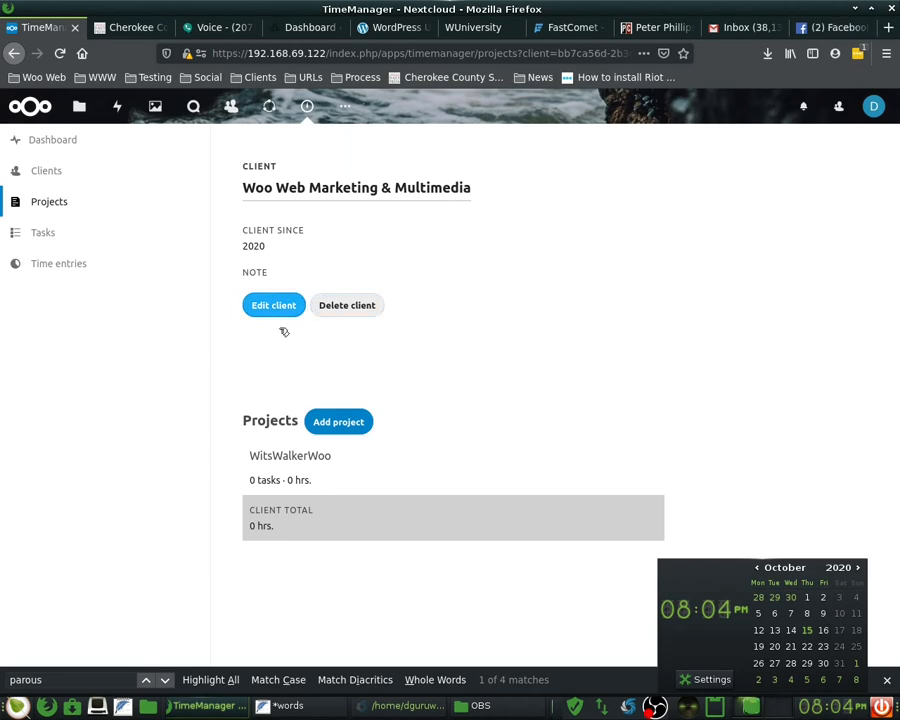
# - Add project WUniversity, correcting its spelling
pyautogui.click(357, 422)
pyautogui.click(431, 358)
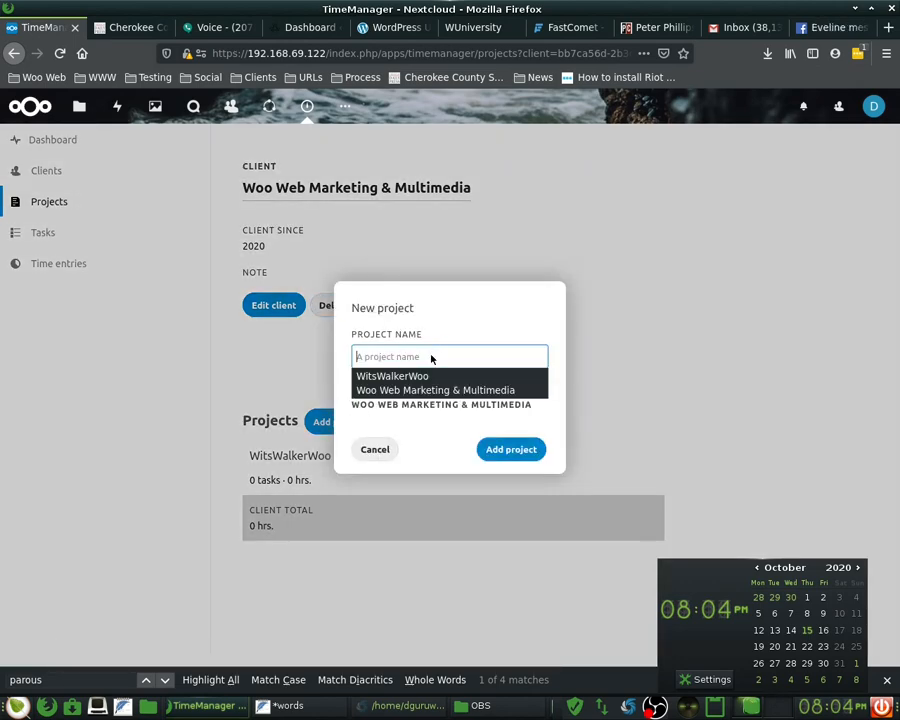
pyautogui.write('Wun')
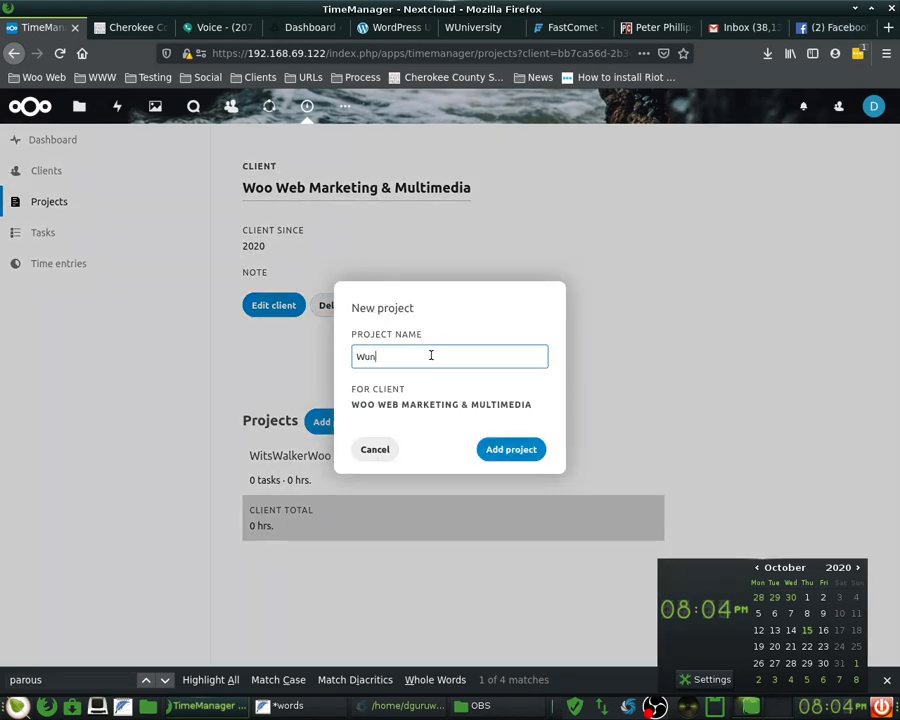
pyautogui.press('BackSpace')
pyautogui.write('UNis')
pyautogui.write('ers')
pyautogui.write('ity')
pyautogui.press('Left')
pyautogui.press('Left')
pyautogui.press('Left')
pyautogui.press('Left')
pyautogui.press('Left')
pyautogui.press('Left')
pyautogui.press('Left')
pyautogui.press('Left')
pyautogui.press('BackSpace')
pyautogui.write('n')
pyautogui.click(512, 449)
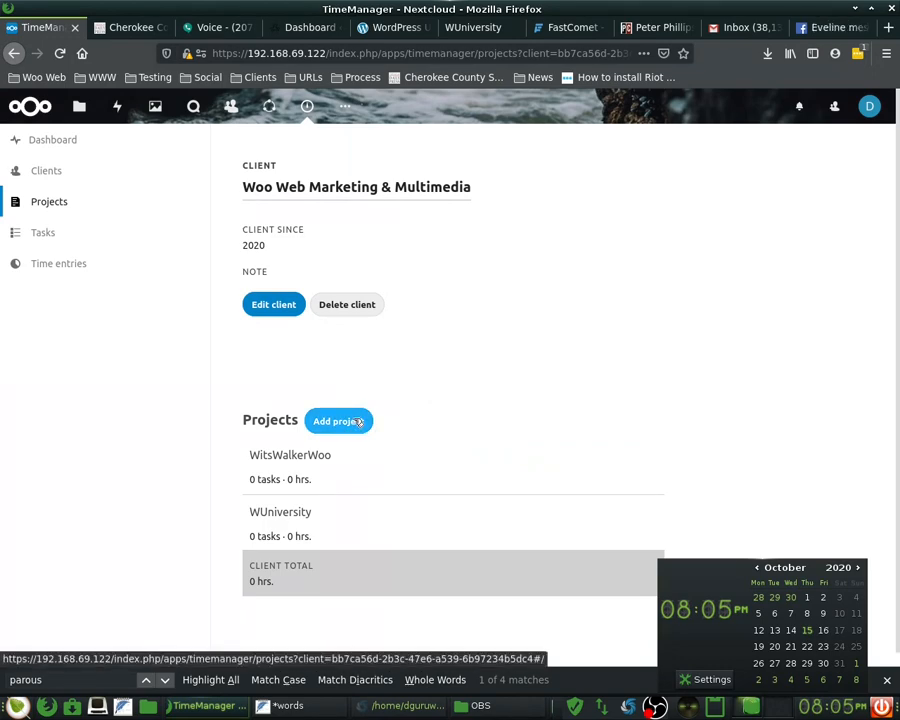
# - Add another project named WitsWalkerWoo
pyautogui.click(358, 421)
pyautogui.click(408, 359)
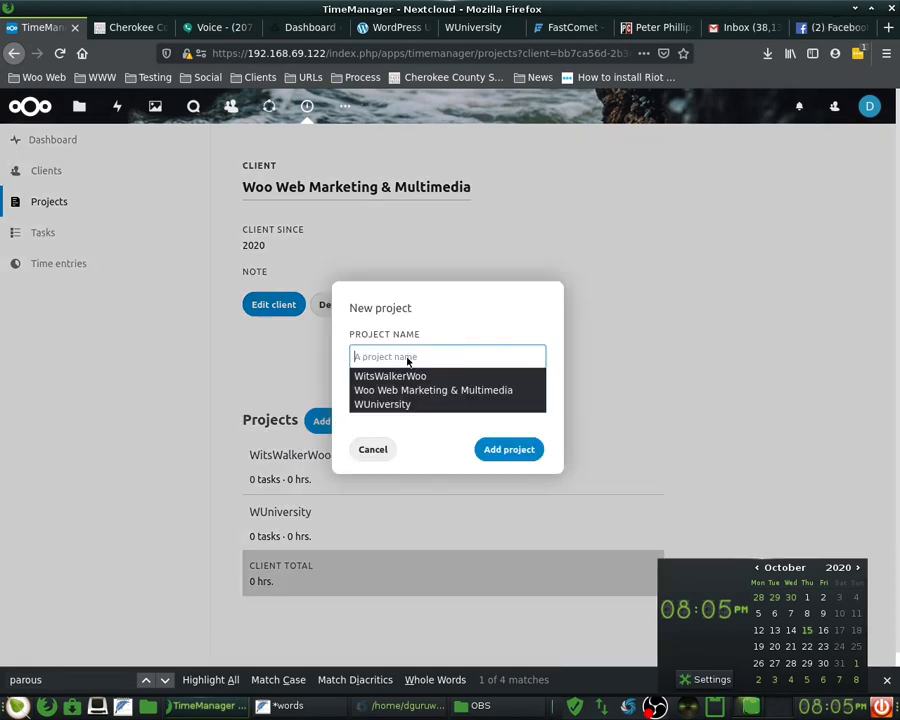
pyautogui.write('Wits')
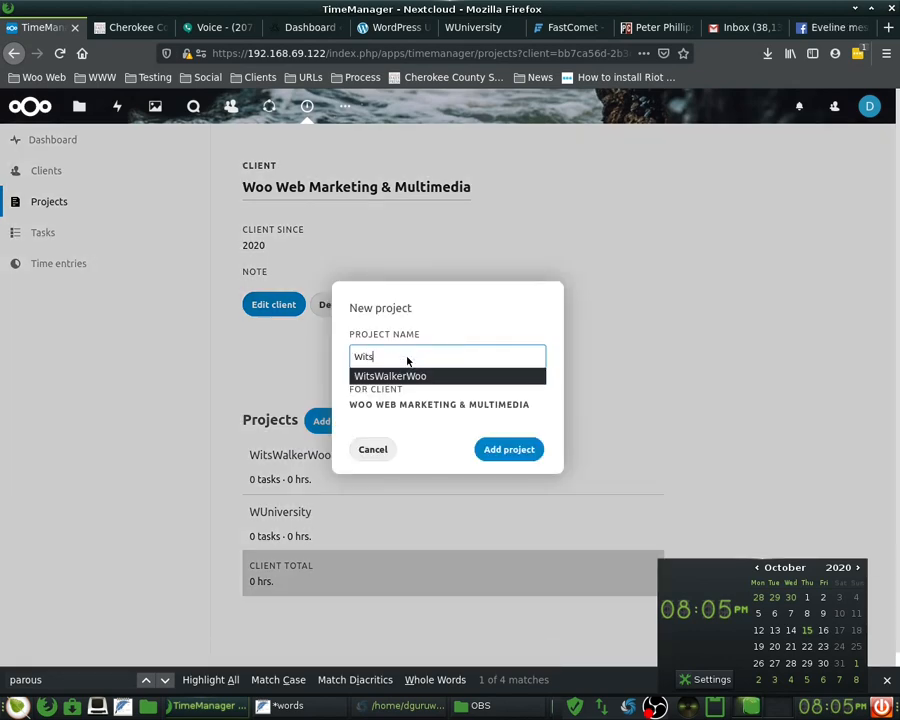
pyautogui.write('WalkerWoo')
pyautogui.click(524, 449)
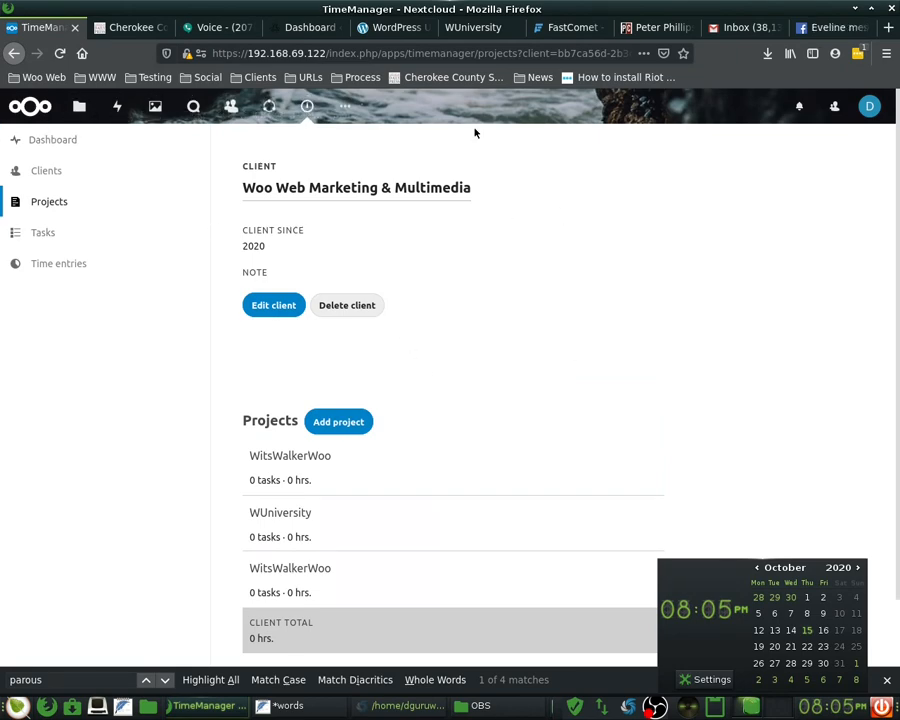
pyautogui.scroll(-2, 502, 392)
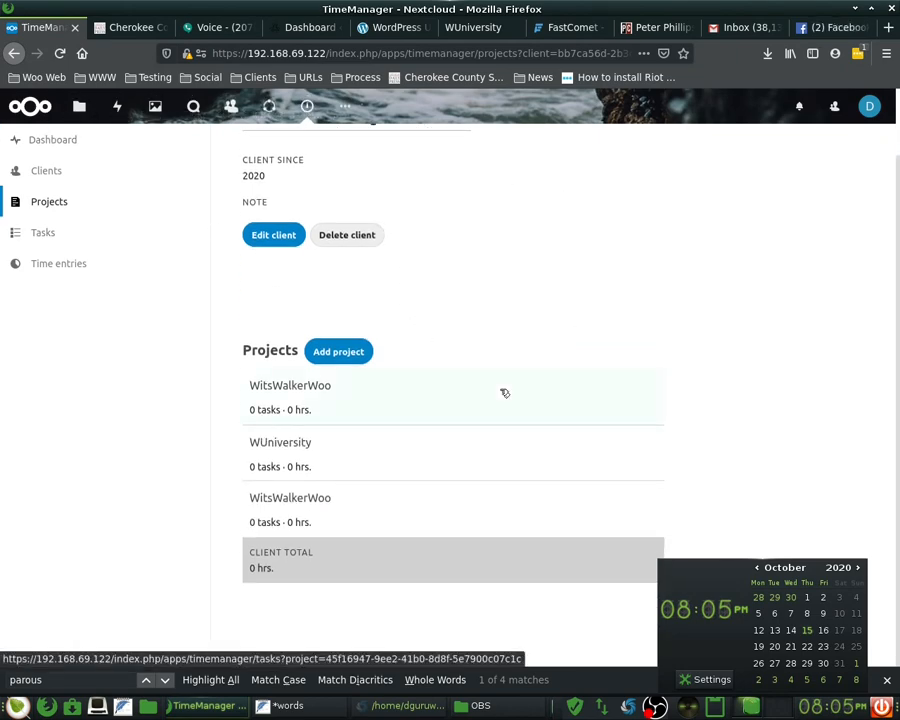
# - Add the pasted task 'First IDK Video & Mind Map' to the WitsWalkerWoo project
pyautogui.click(508, 385)
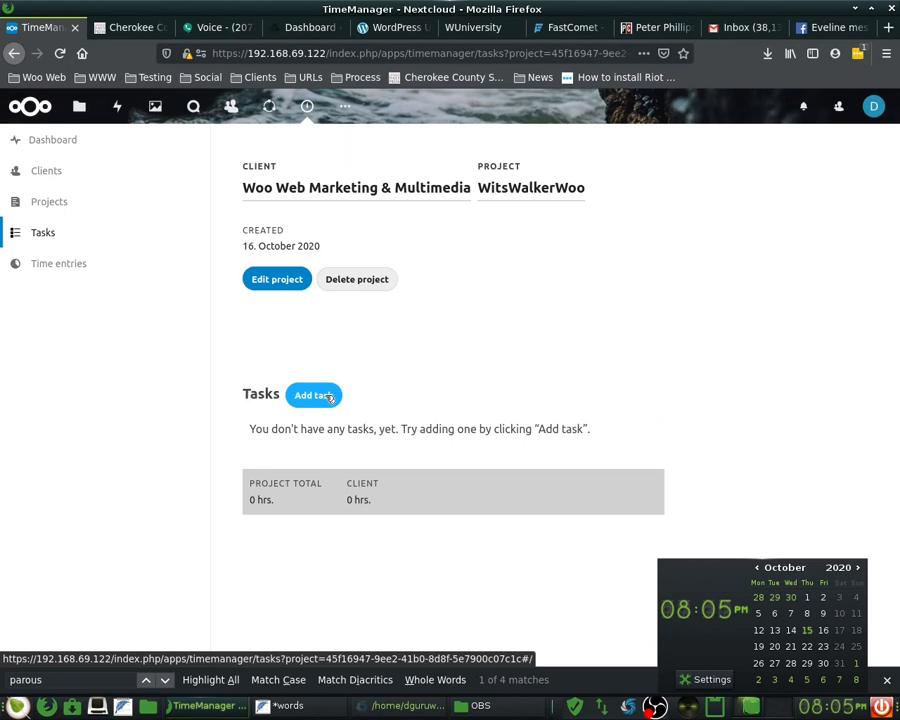
pyautogui.click(329, 396)
pyautogui.rightClick(404, 336)
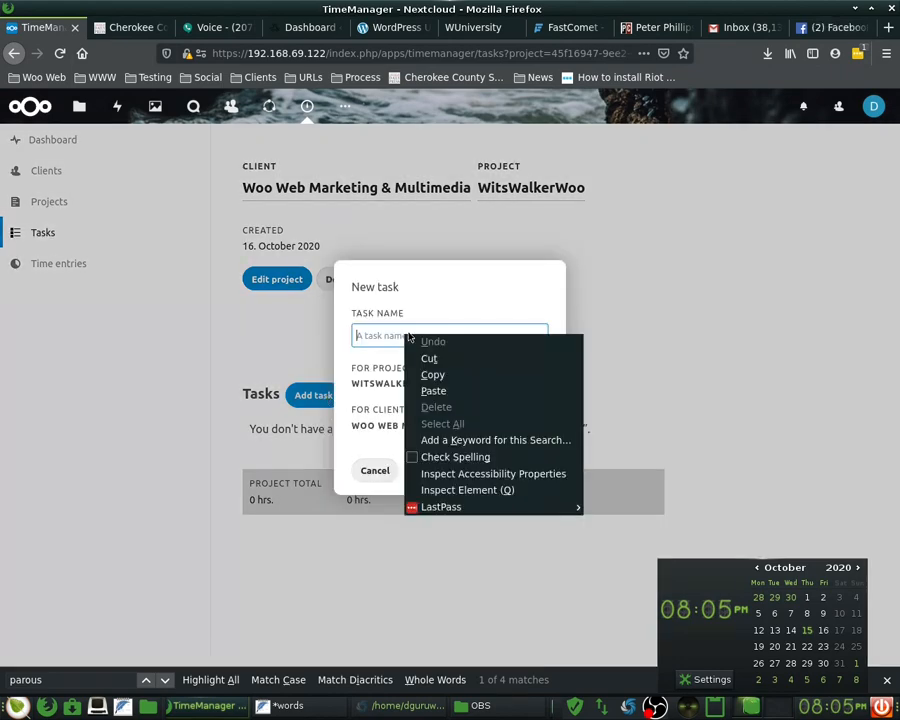
pyautogui.click(432, 388)
pyautogui.click(527, 472)
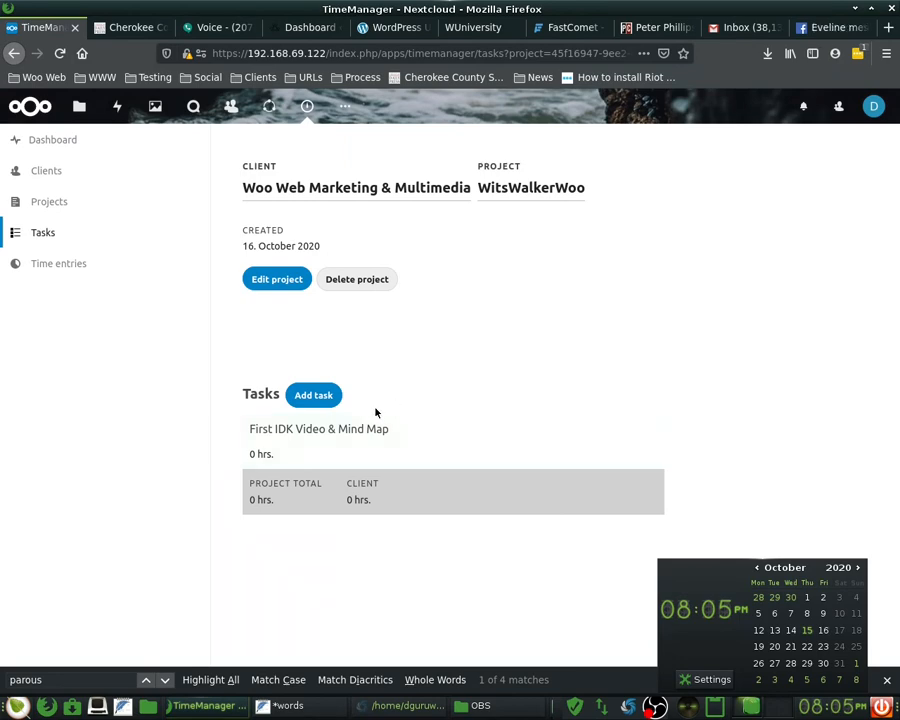
pyautogui.click(72, 265)
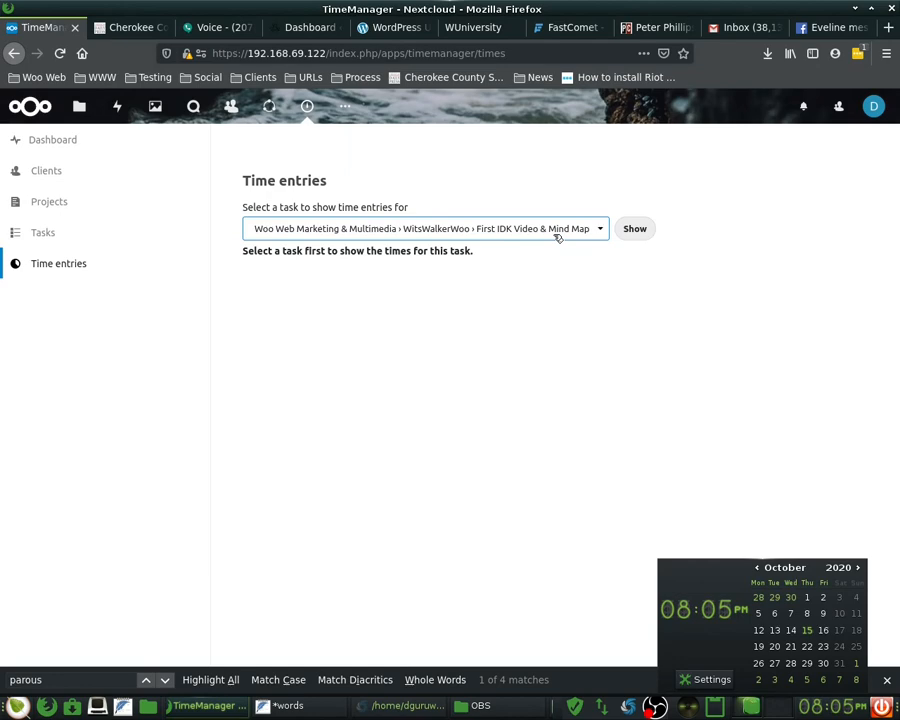
# - Show the time entries for the First IDK Video & Mind Map task, which has none
pyautogui.click(556, 237)
pyautogui.click(537, 252)
pyautogui.click(646, 228)
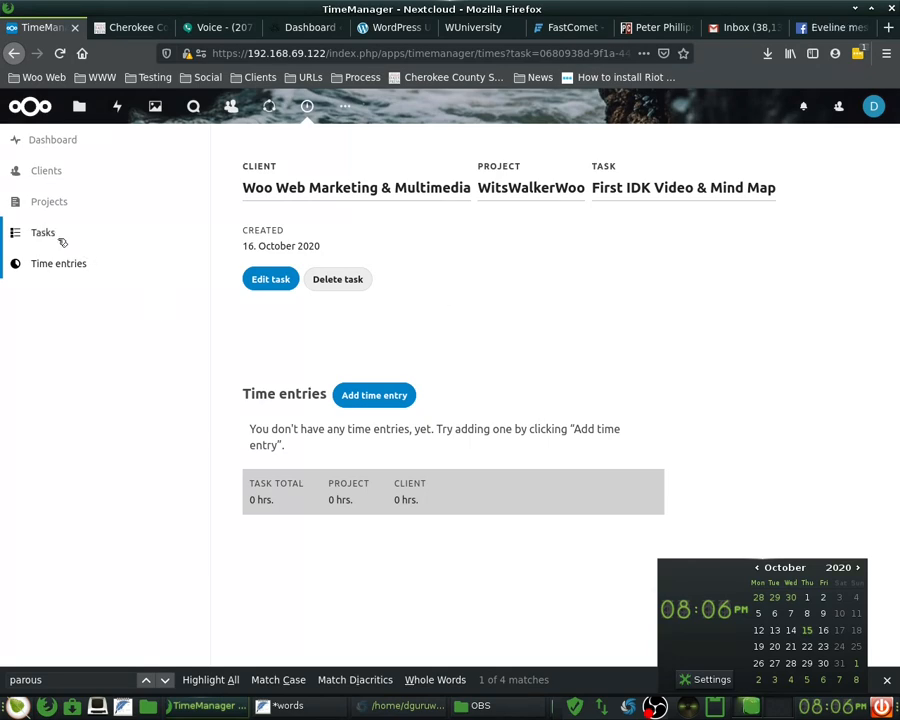
pyautogui.click(172, 232)
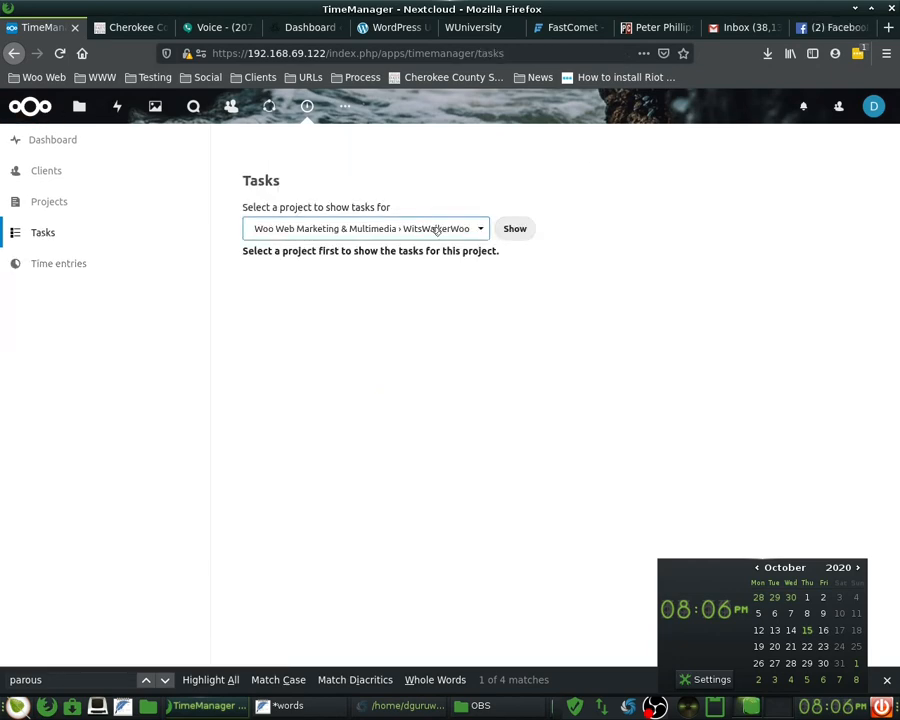
# - Create a task named 'Video Episodes' in the second WitsWalkerWoo project
pyautogui.click(510, 232)
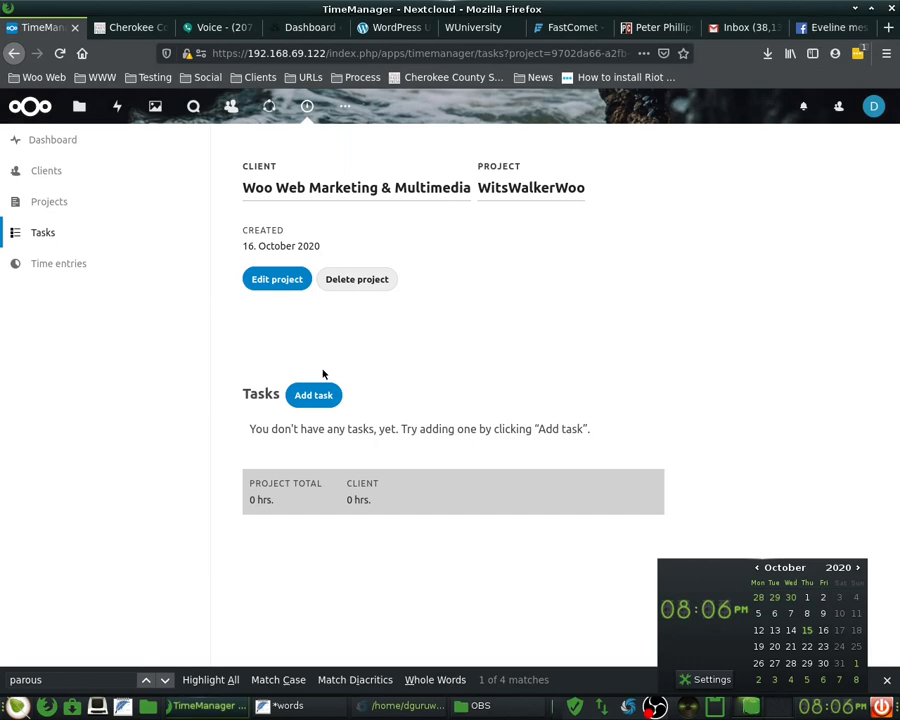
pyautogui.click(313, 395)
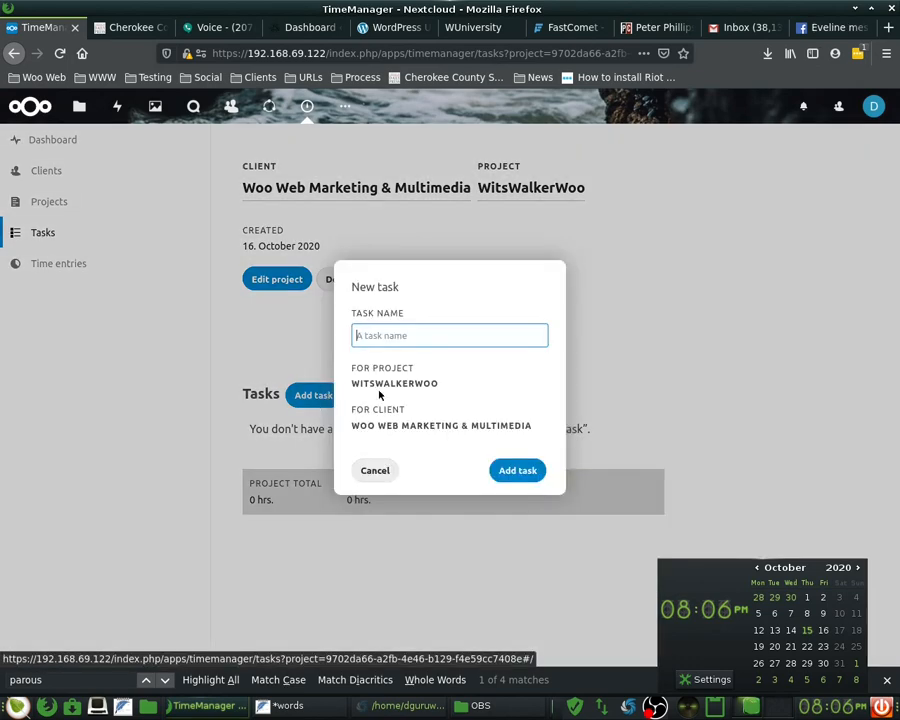
pyautogui.click(418, 335)
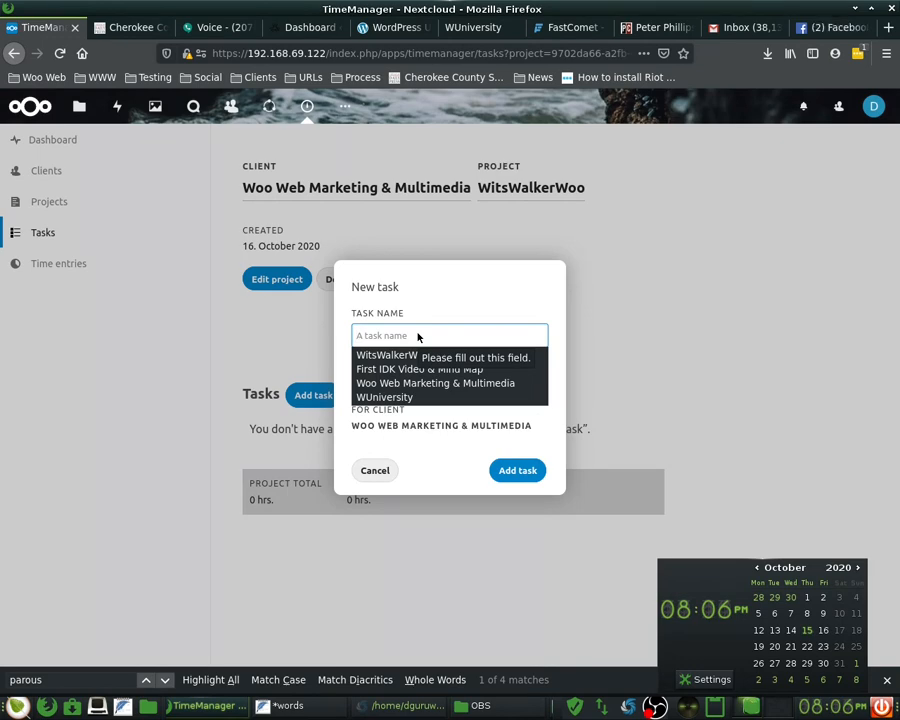
pyautogui.write('V')
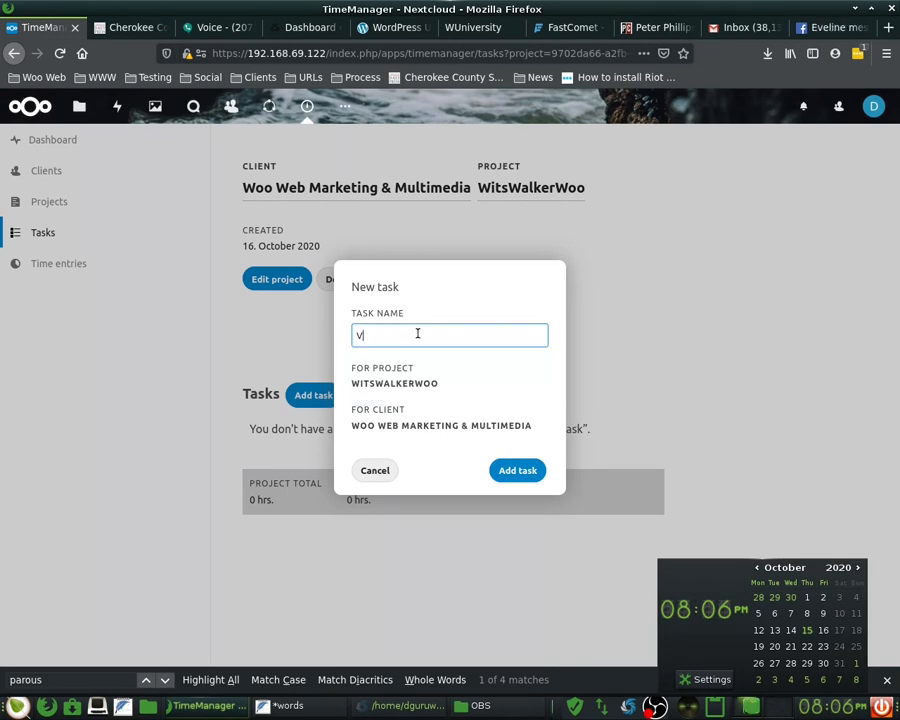
pyautogui.write('ideo Episodes')
pyautogui.click(524, 471)
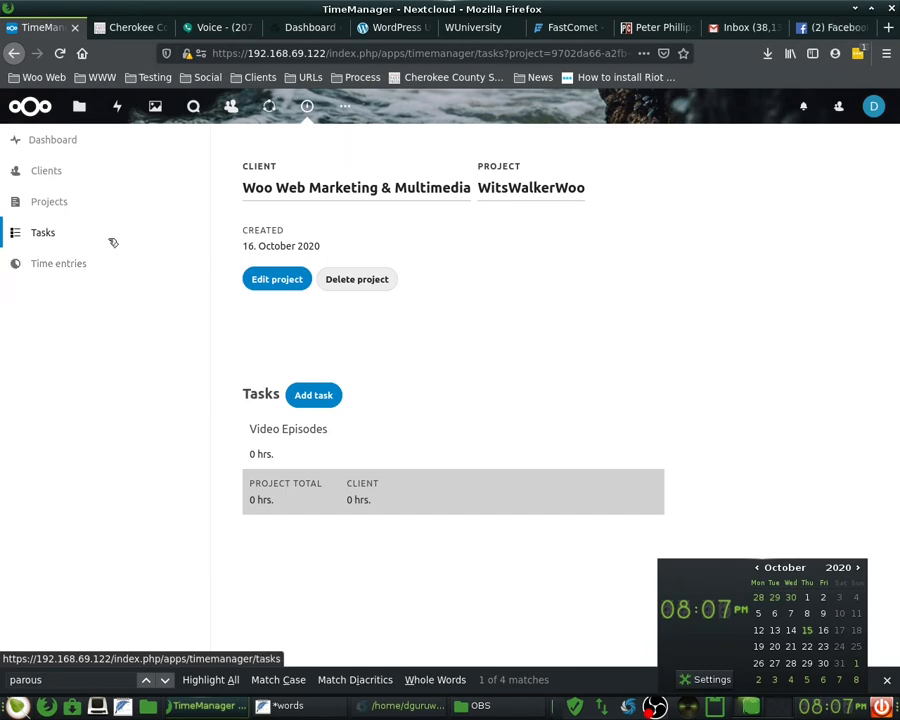
pyautogui.click(72, 263)
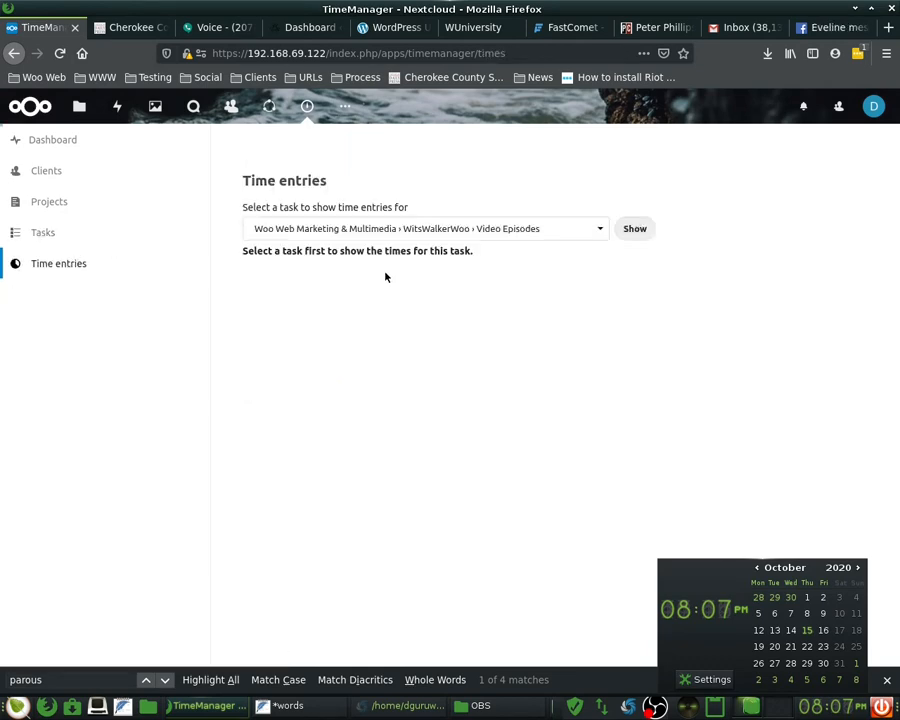
# - Select the First IDK Video & Mind Map task in Time entries and delete it
pyautogui.click(510, 230)
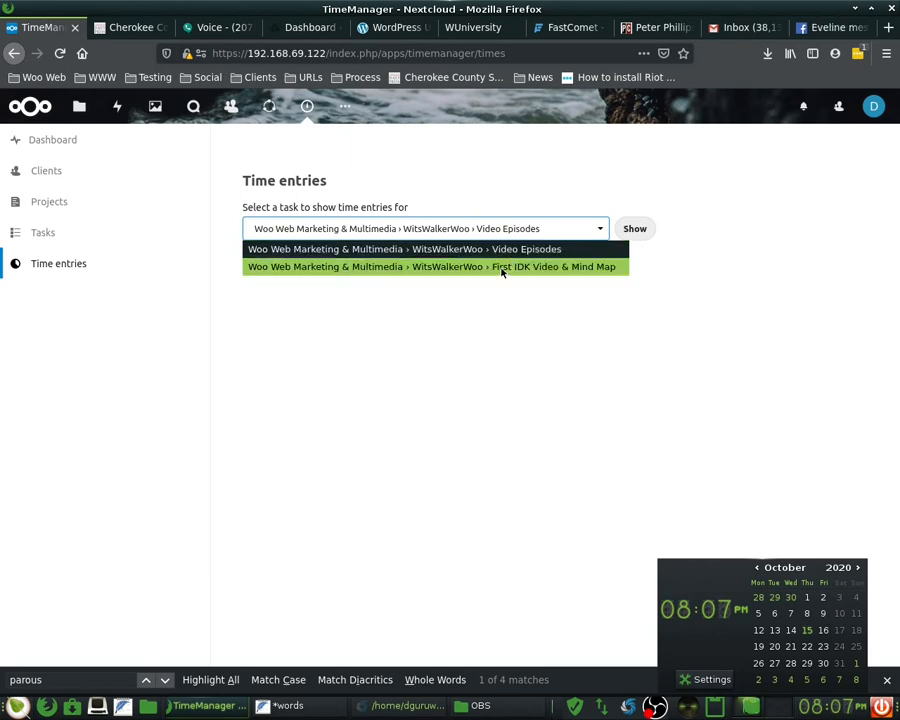
pyautogui.click(23, 253)
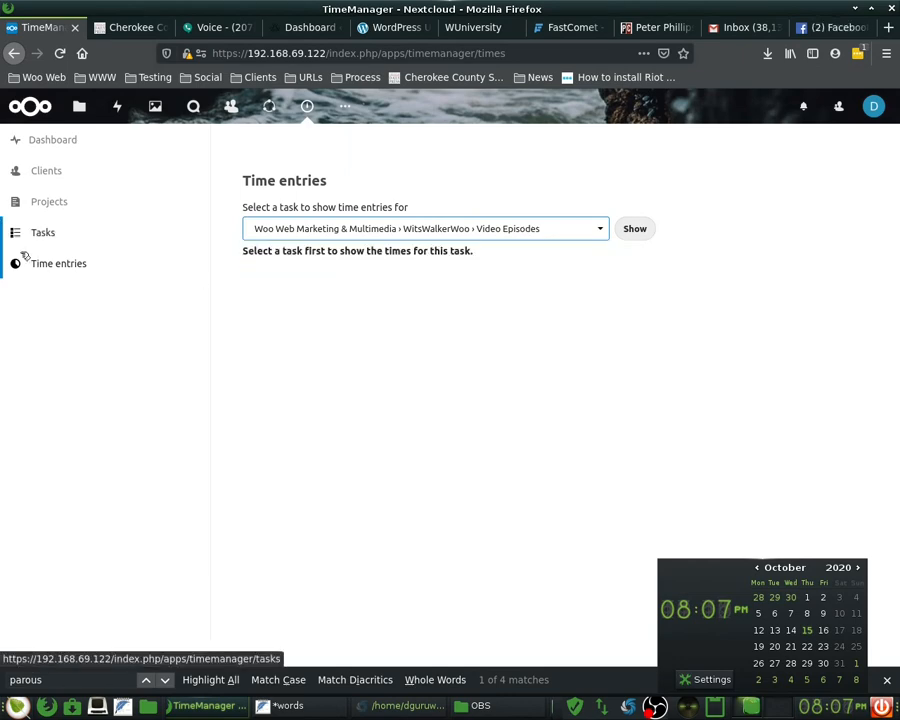
pyautogui.click(52, 264)
pyautogui.click(448, 229)
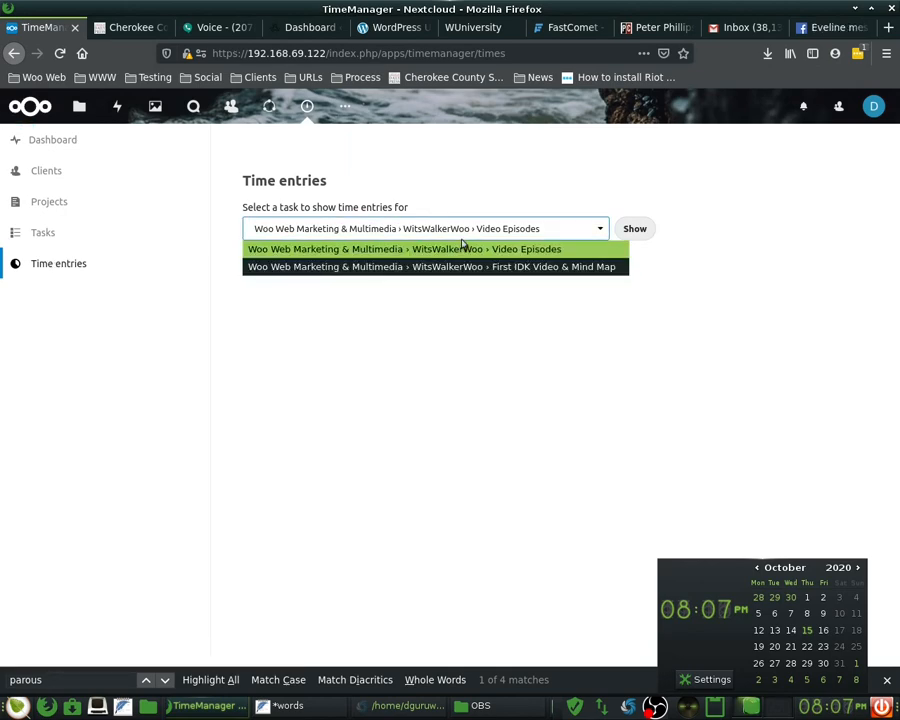
pyautogui.click(462, 266)
pyautogui.click(631, 233)
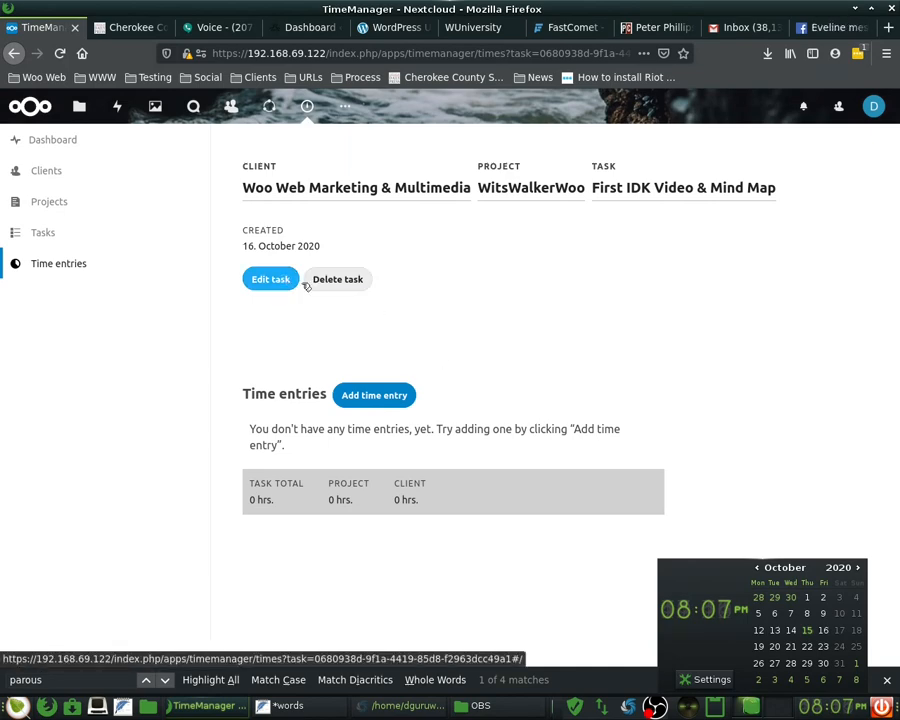
pyautogui.click(338, 279)
pyautogui.click(559, 404)
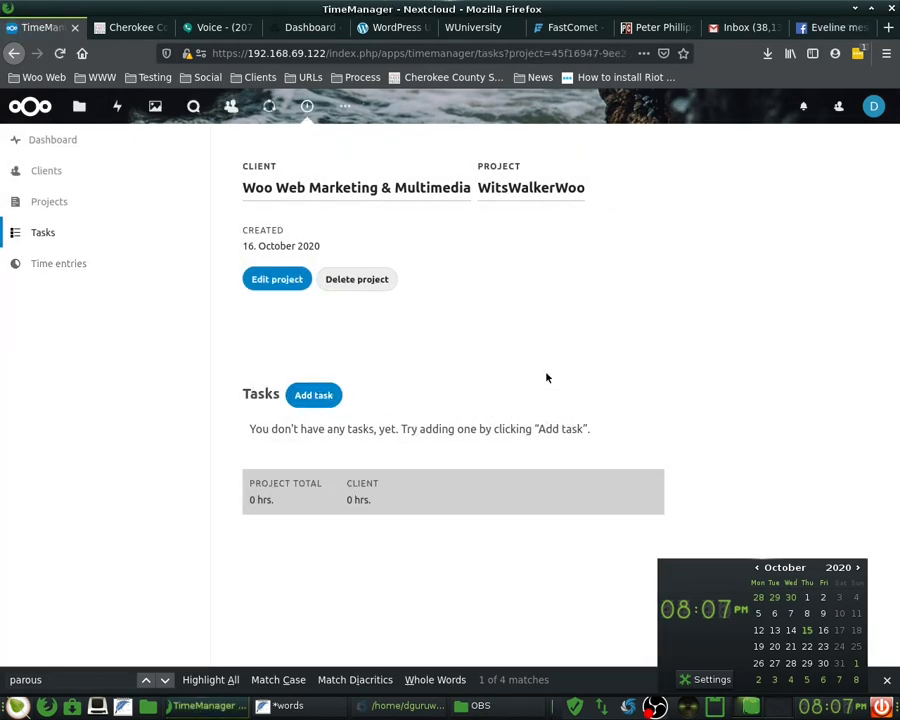
# - Check the WitsWalkerWoo project list on the Tasks page, then go to the Projects view
pyautogui.click(30, 233)
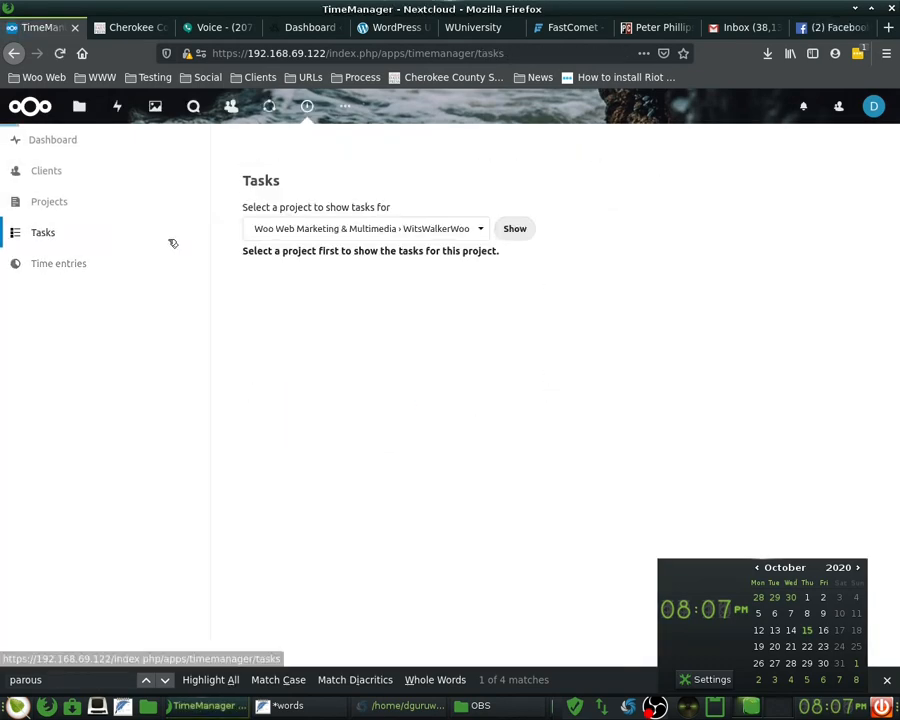
pyautogui.click(371, 229)
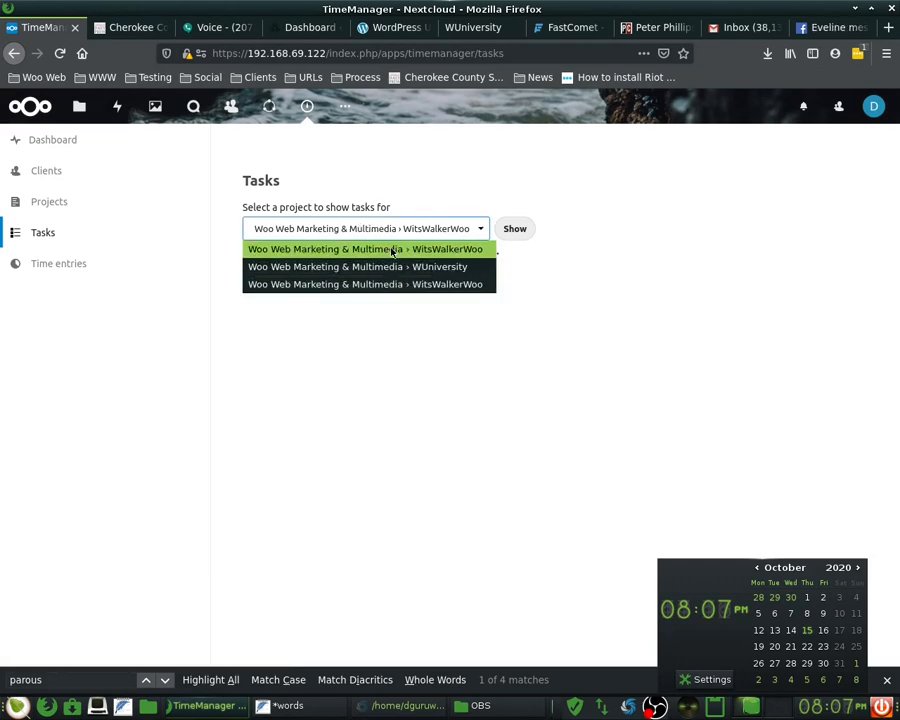
pyautogui.click(394, 250)
pyautogui.click(81, 265)
pyautogui.click(70, 234)
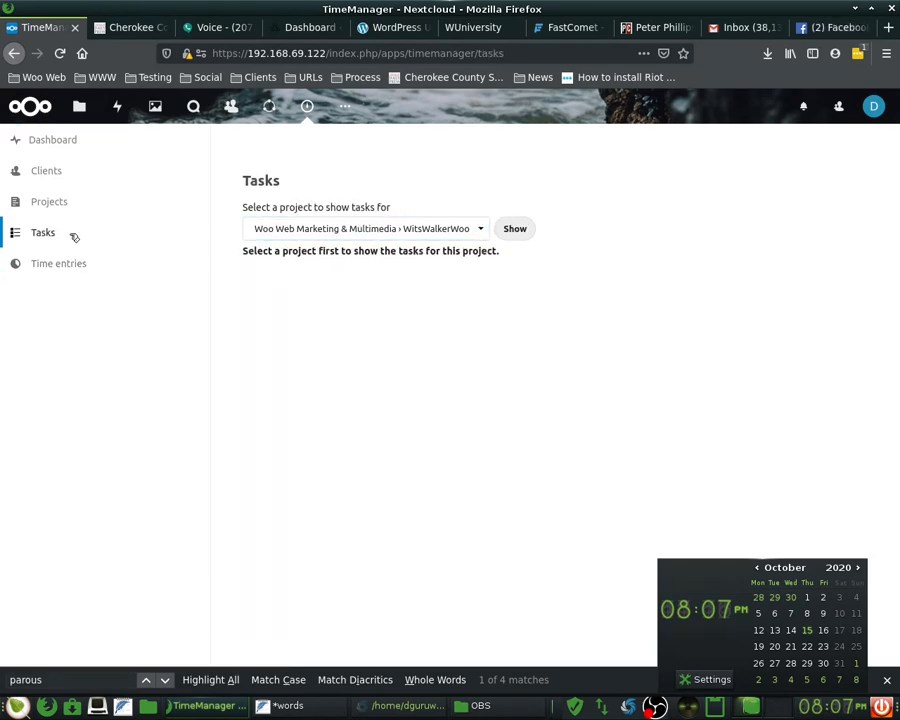
pyautogui.click(451, 226)
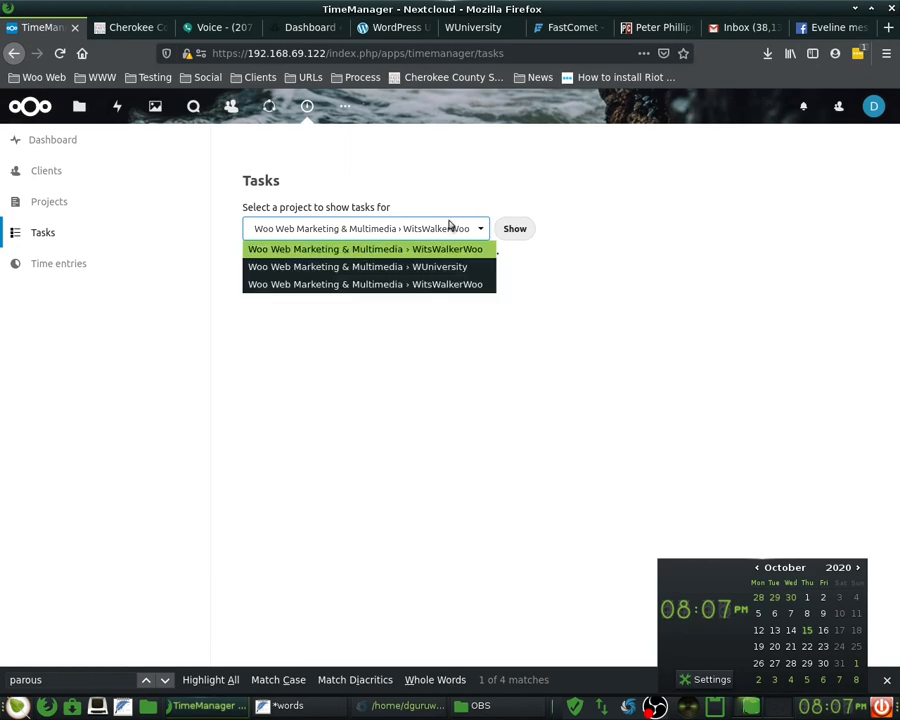
pyautogui.click(451, 228)
pyautogui.click(447, 225)
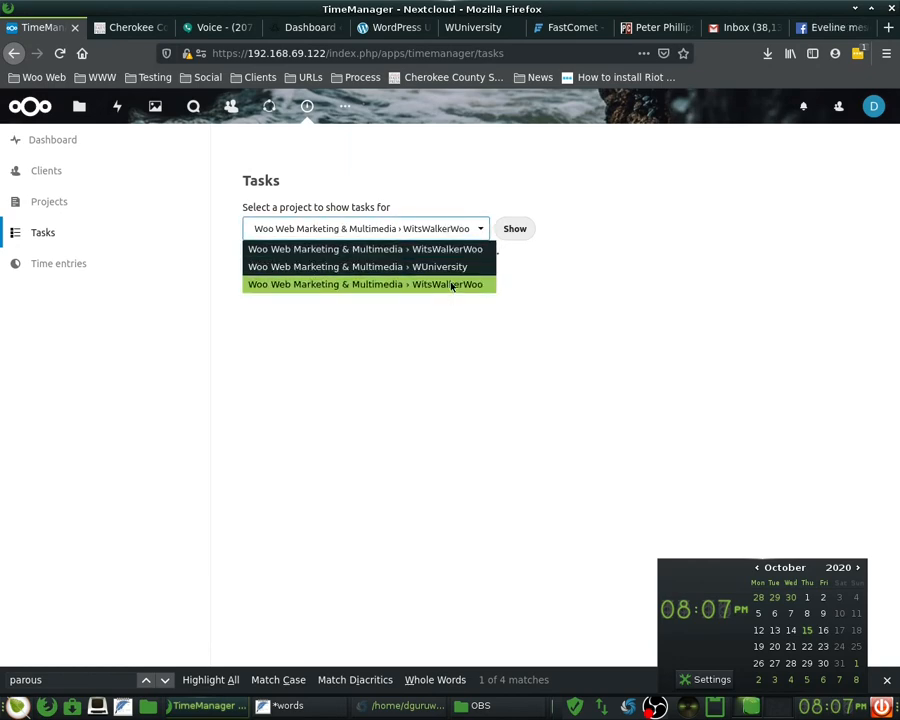
pyautogui.click(90, 203)
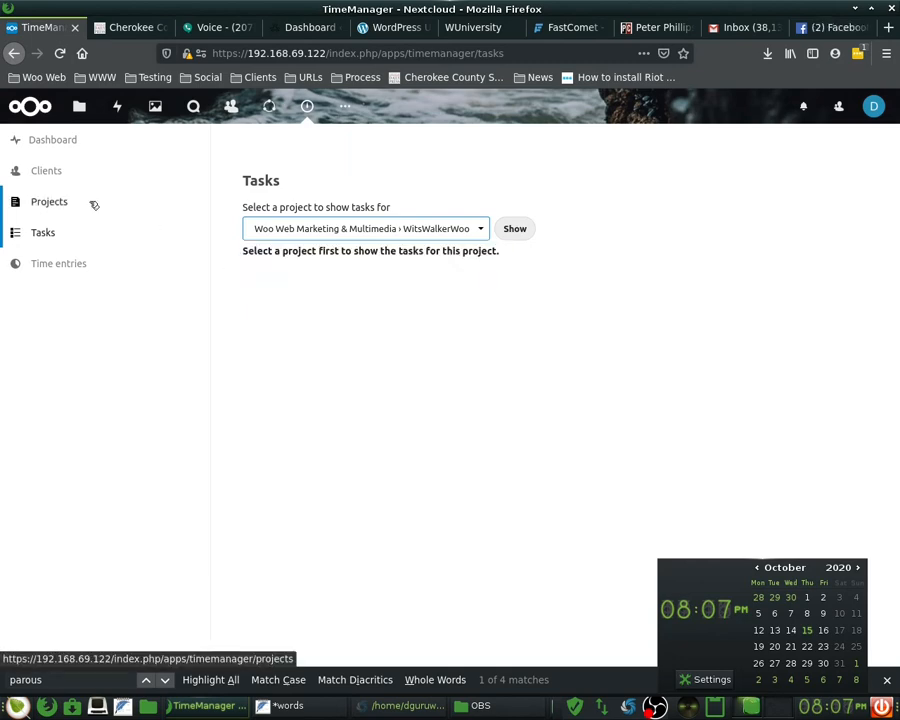
pyautogui.click(66, 206)
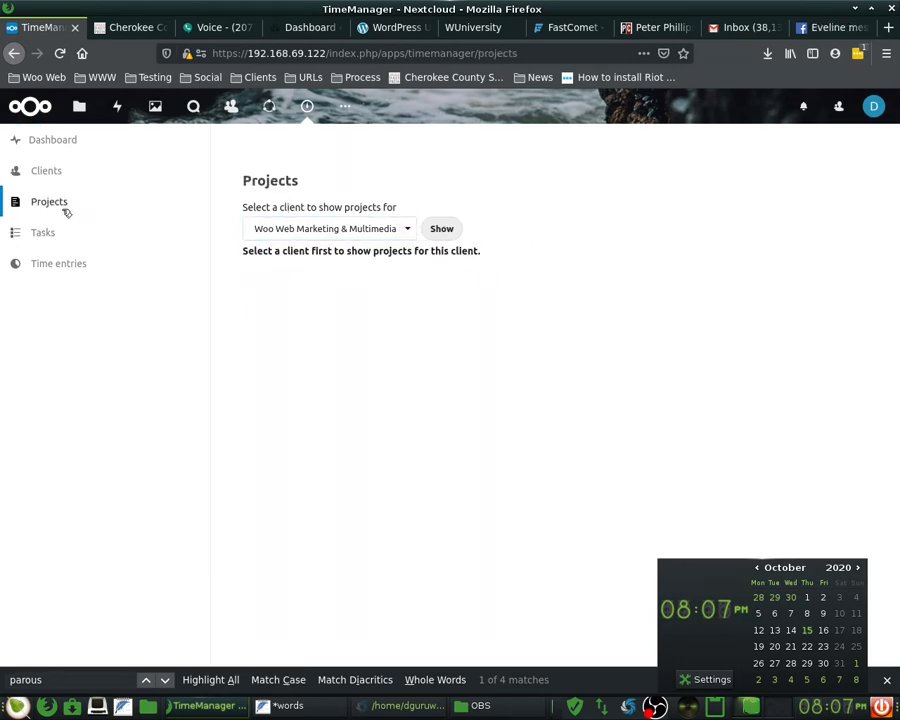
# - Show Woo Web Marketing & Multimedia's details and cancel Edit client, leaving its name unchanged
pyautogui.click(332, 229)
pyautogui.click(446, 229)
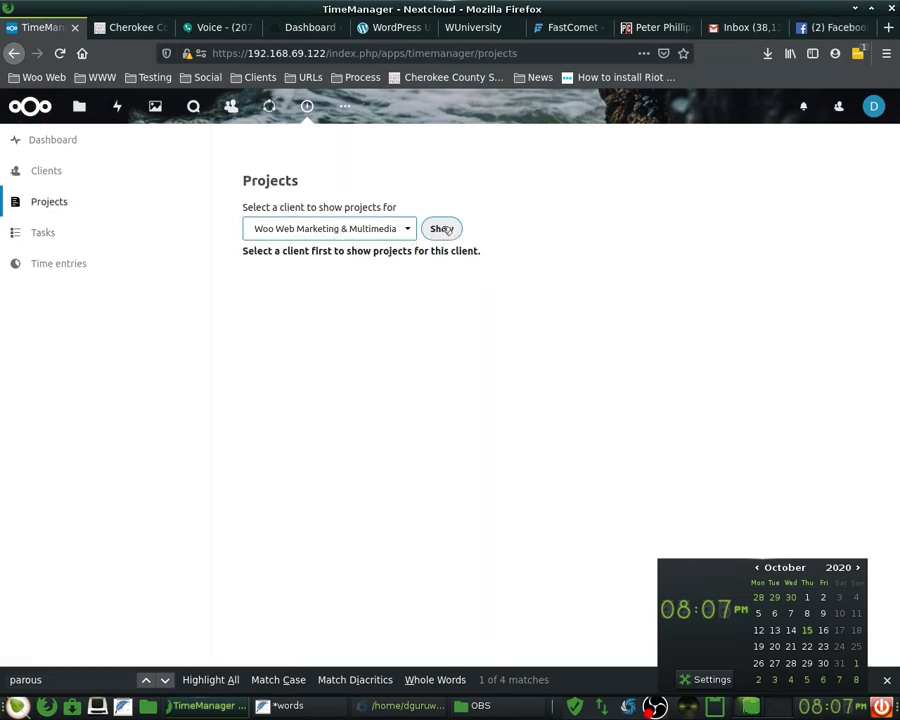
pyautogui.click(810, 711)
pyautogui.click(441, 230)
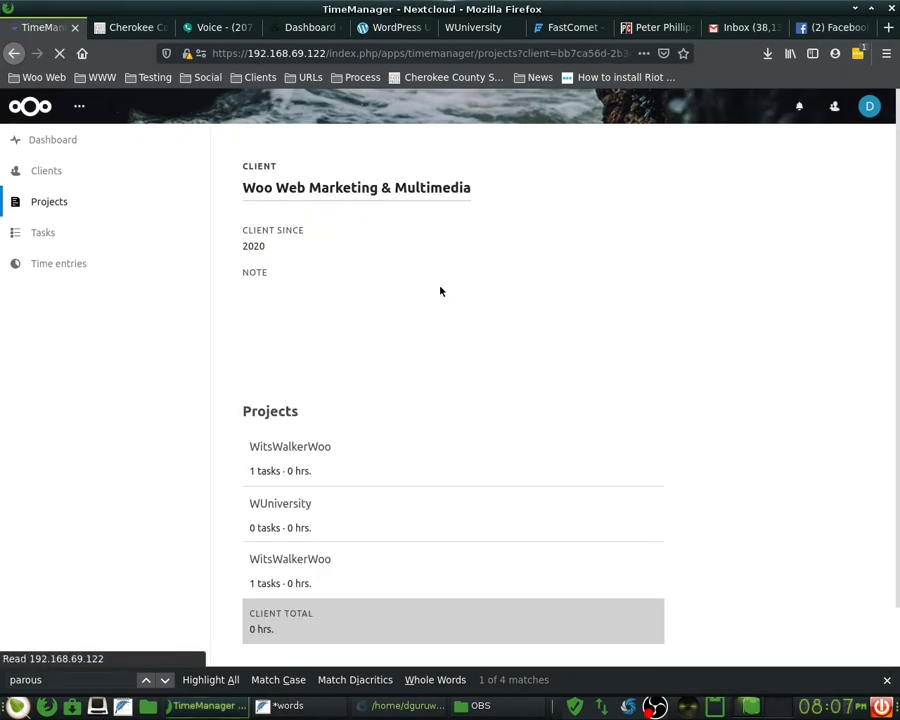
pyautogui.scroll(-2, 356, 448)
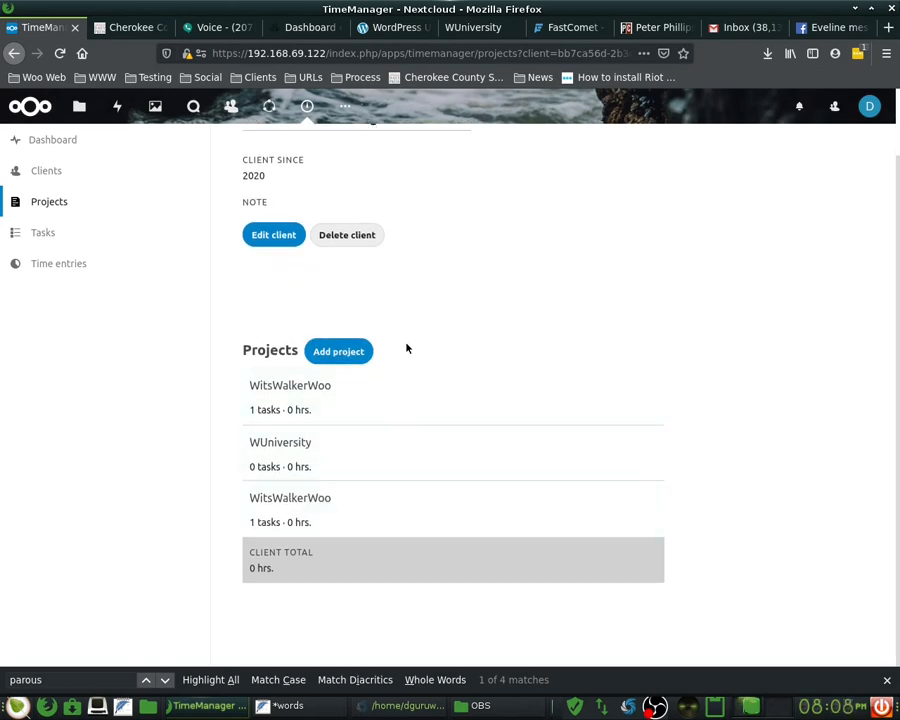
pyautogui.scroll(2, 416, 395)
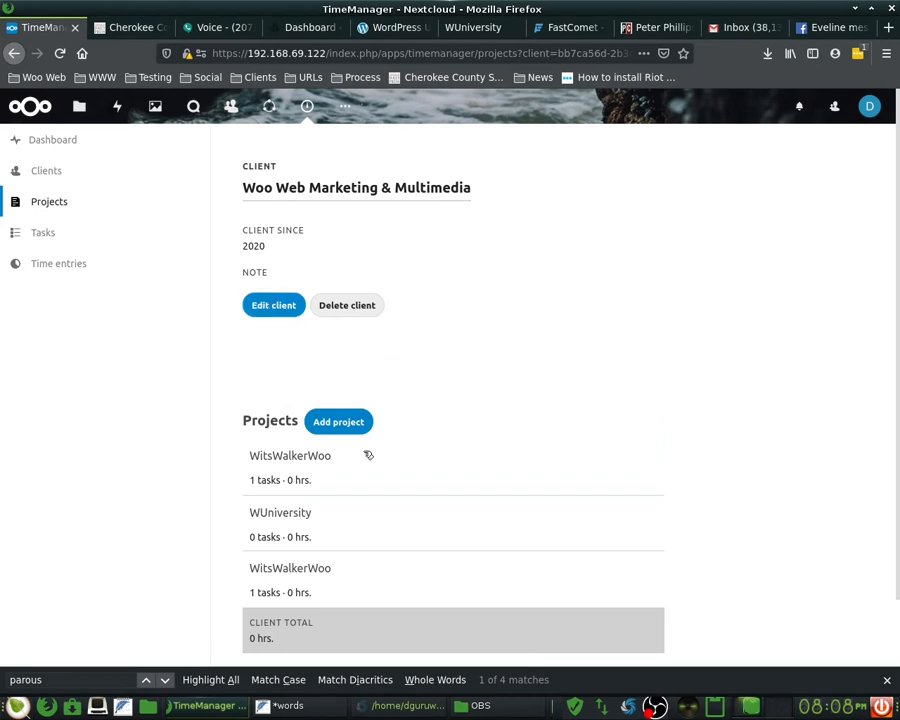
pyautogui.click(272, 307)
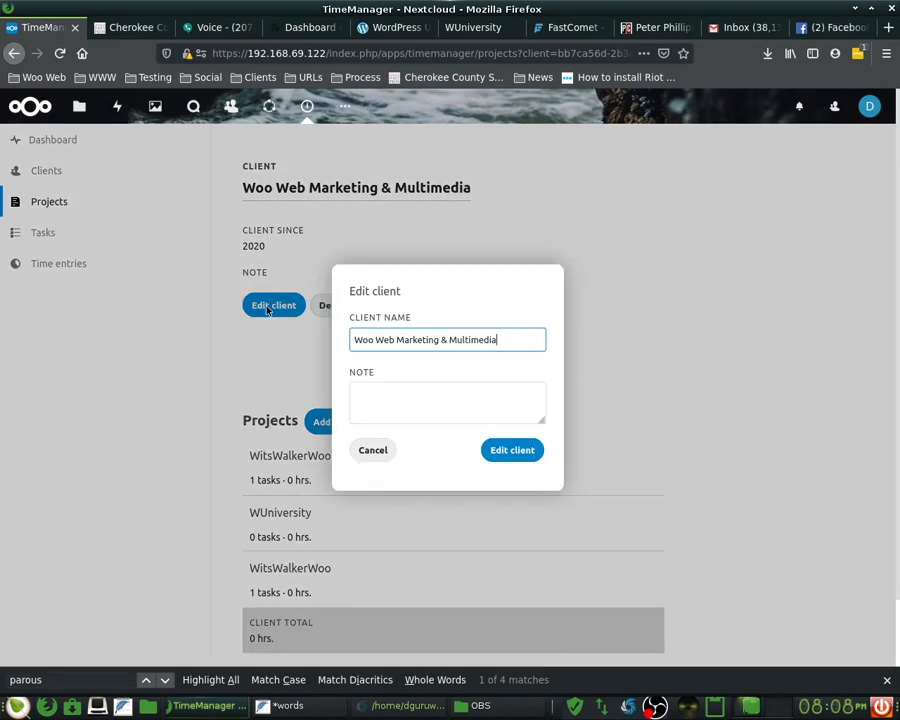
pyautogui.click(368, 451)
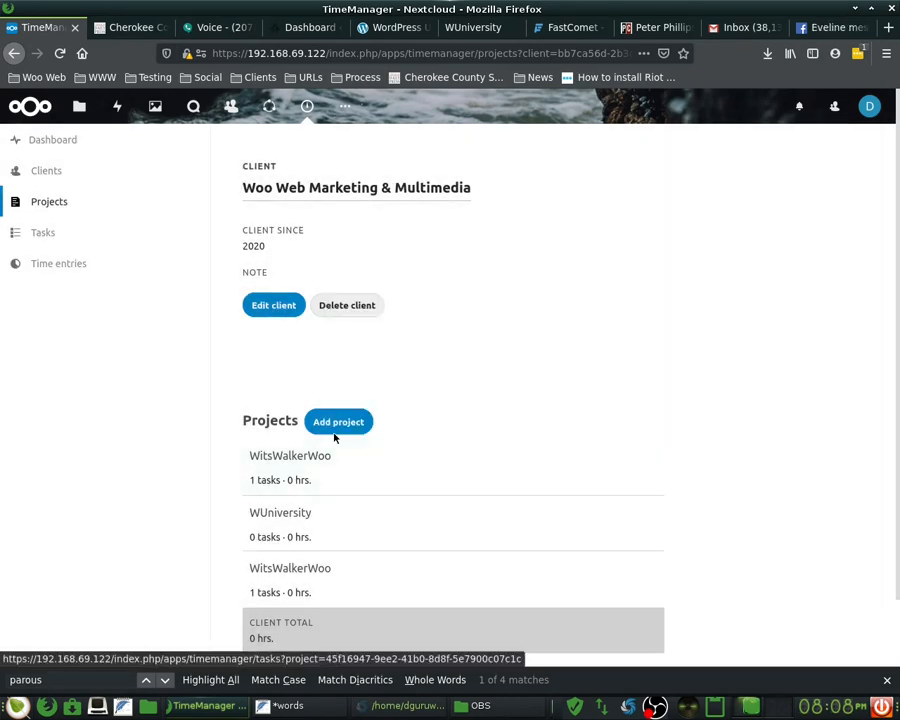
# - Reopen the client's three projects in Projects, then switch to the Tasks view
pyautogui.scroll(-2, 450, 460)
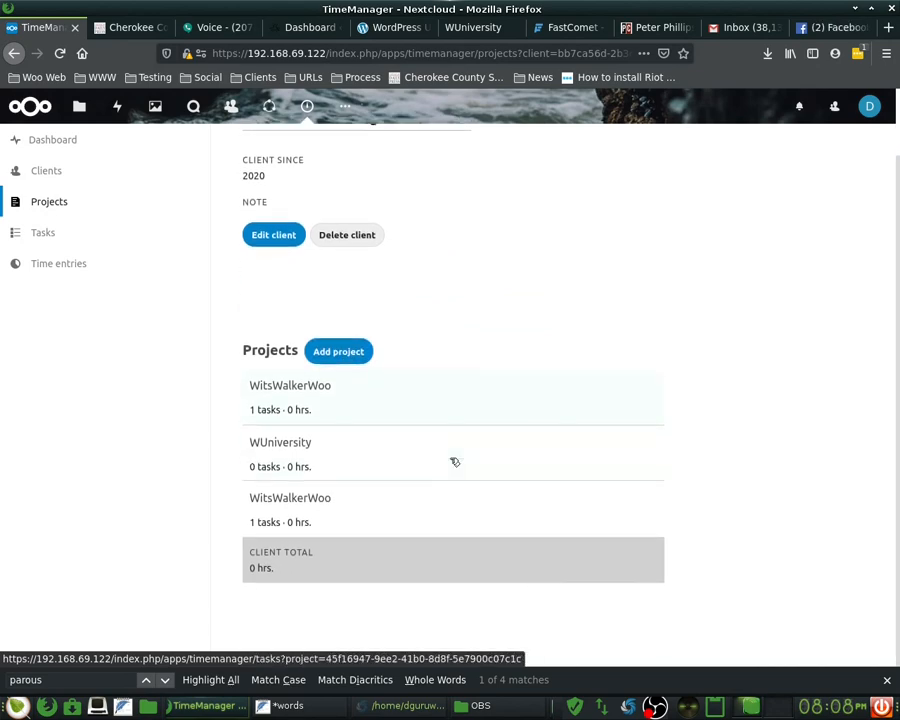
pyautogui.click(58, 201)
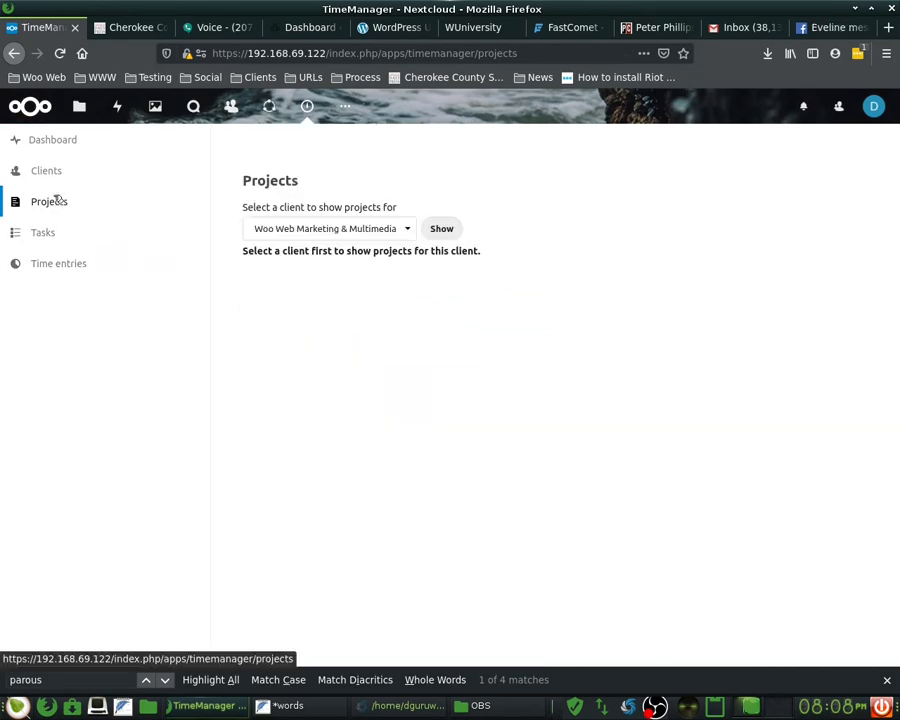
pyautogui.click(320, 234)
pyautogui.click(320, 248)
pyautogui.click(444, 232)
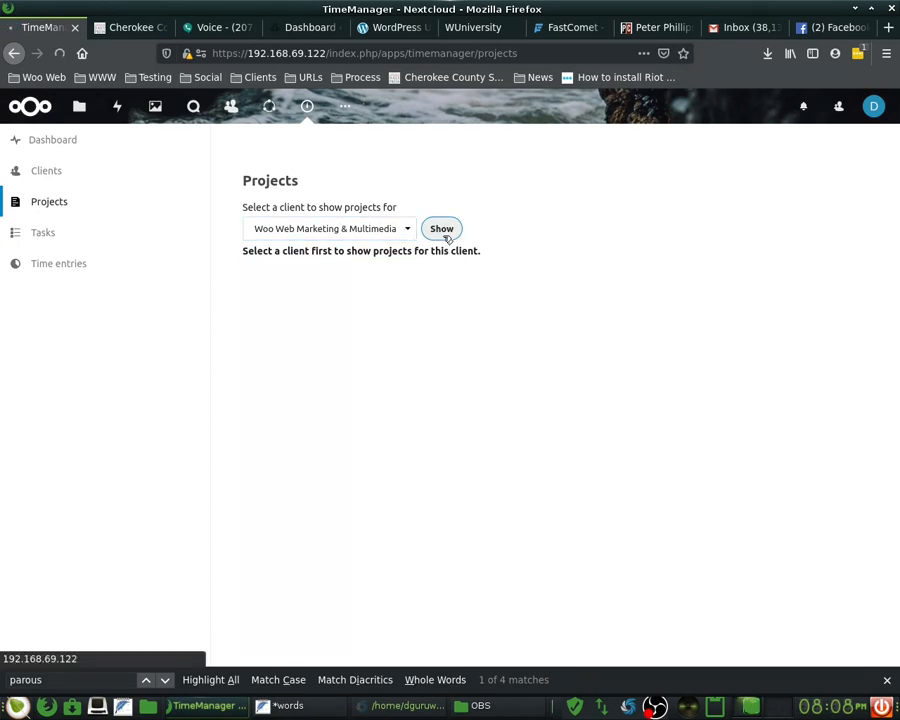
pyautogui.scroll(-2, 412, 420)
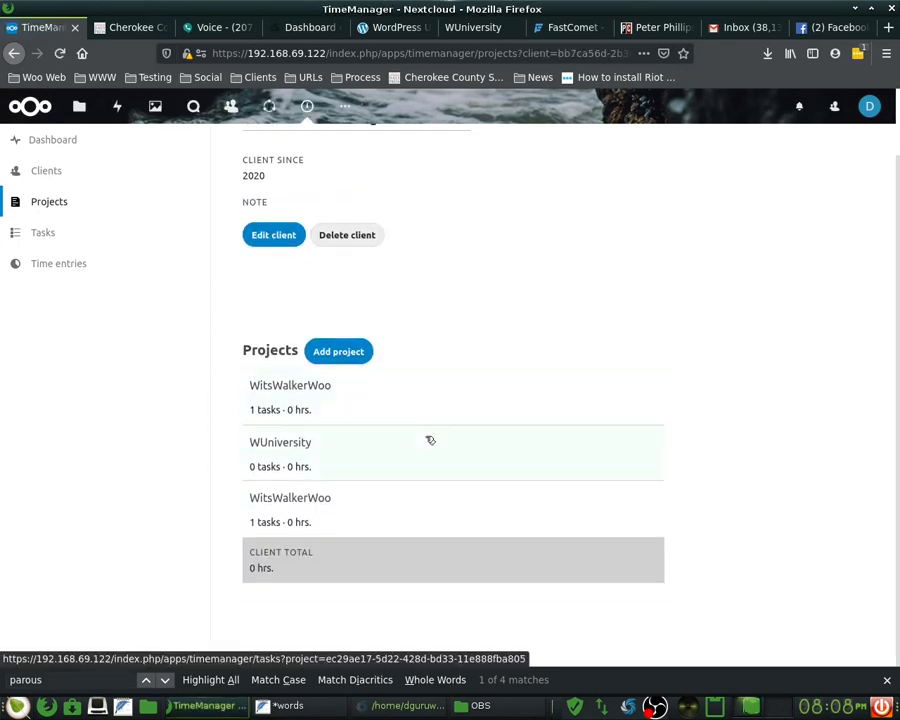
pyautogui.scroll(2, 428, 438)
pyautogui.scroll(-2, 426, 436)
pyautogui.scroll(2, 463, 303)
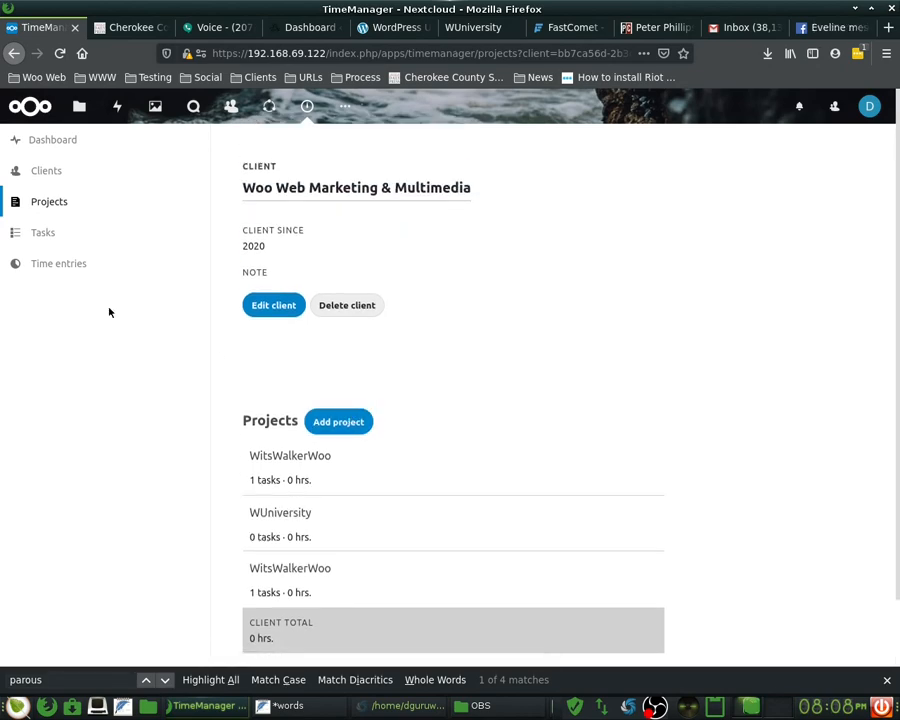
pyautogui.click(70, 237)
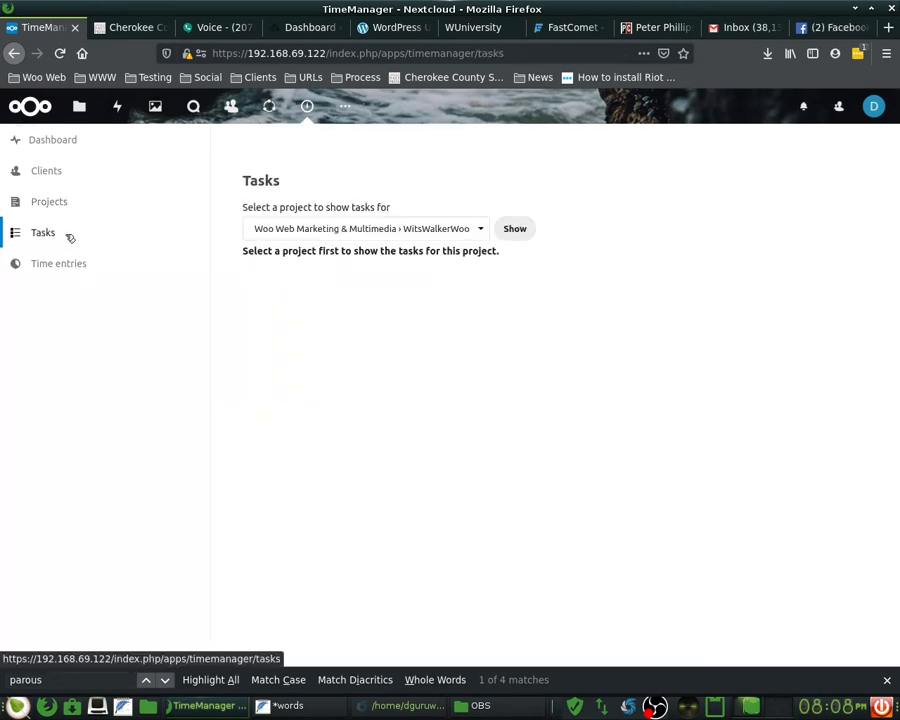
pyautogui.click(76, 263)
# - Return to Projects, list Woo Web Marketing & Multimedia's projects, and open the first WitsWalkerWoo project
pyautogui.click(77, 233)
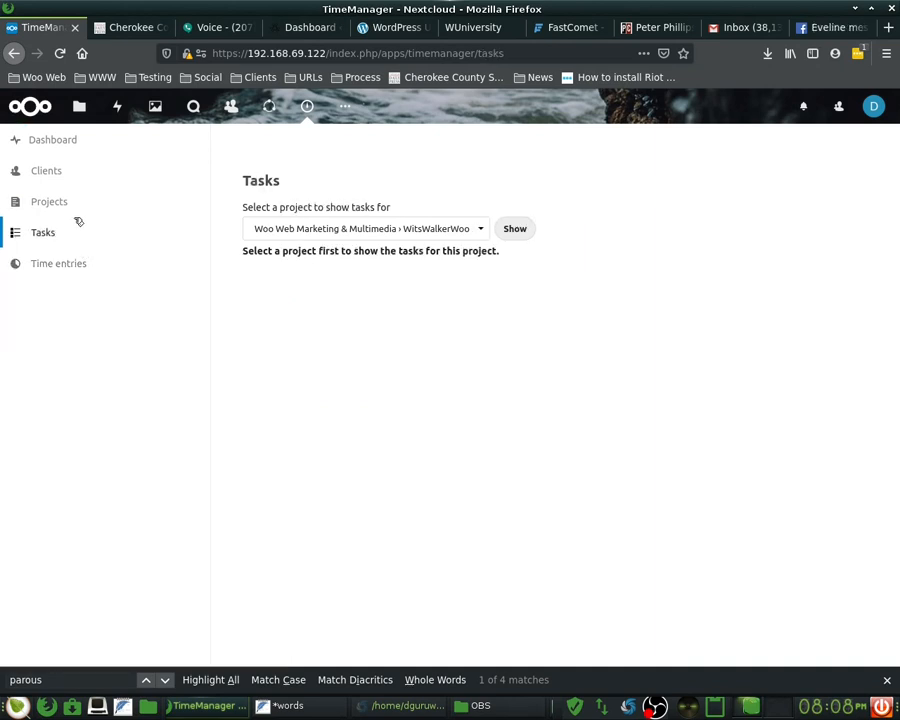
pyautogui.click(74, 202)
pyautogui.click(71, 182)
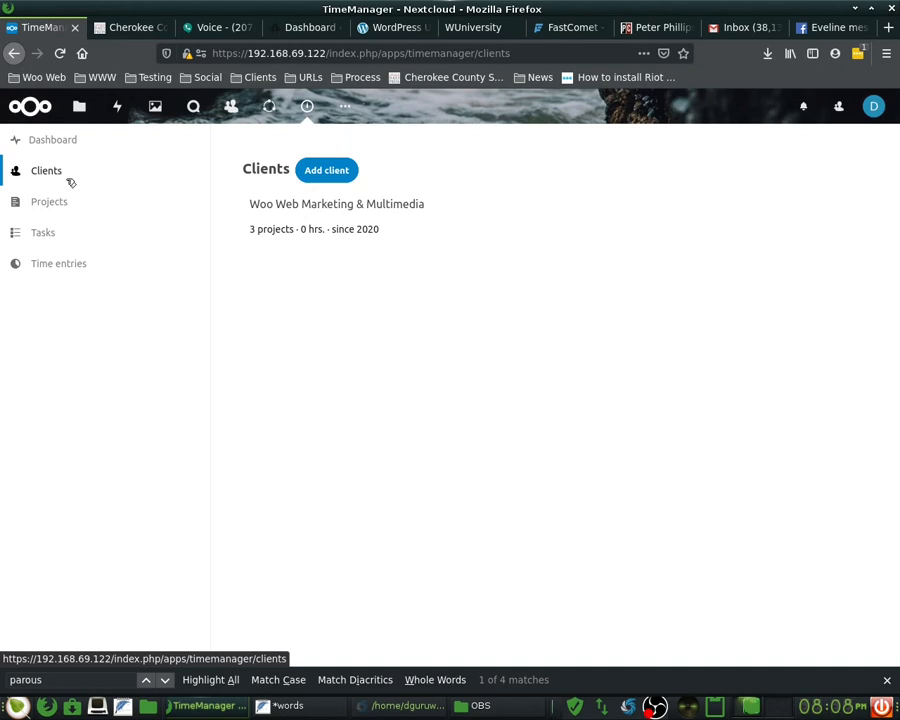
pyautogui.click(55, 140)
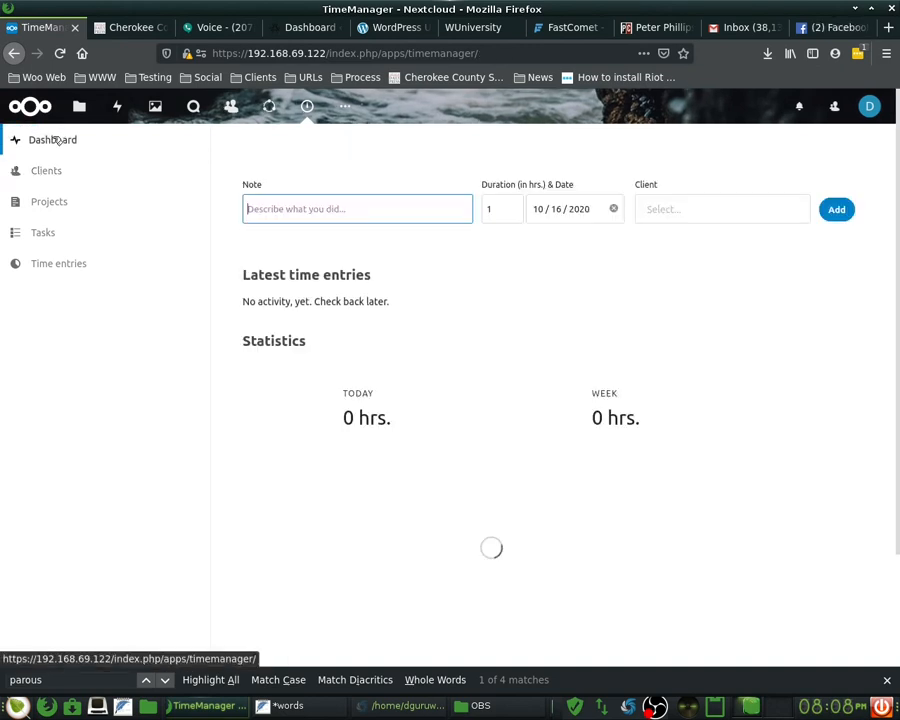
pyautogui.click(64, 206)
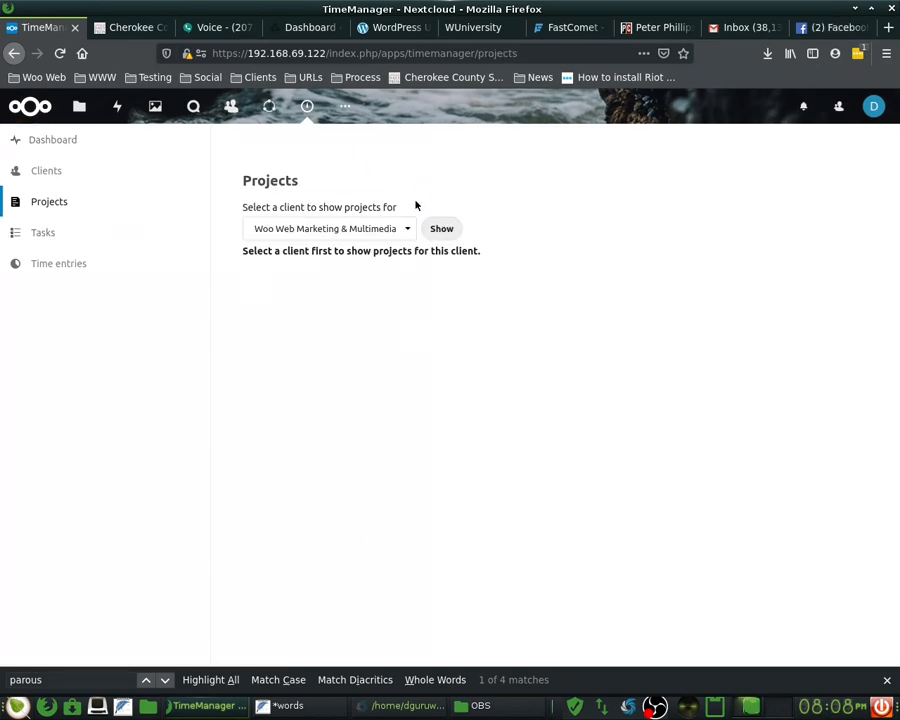
pyautogui.click(451, 233)
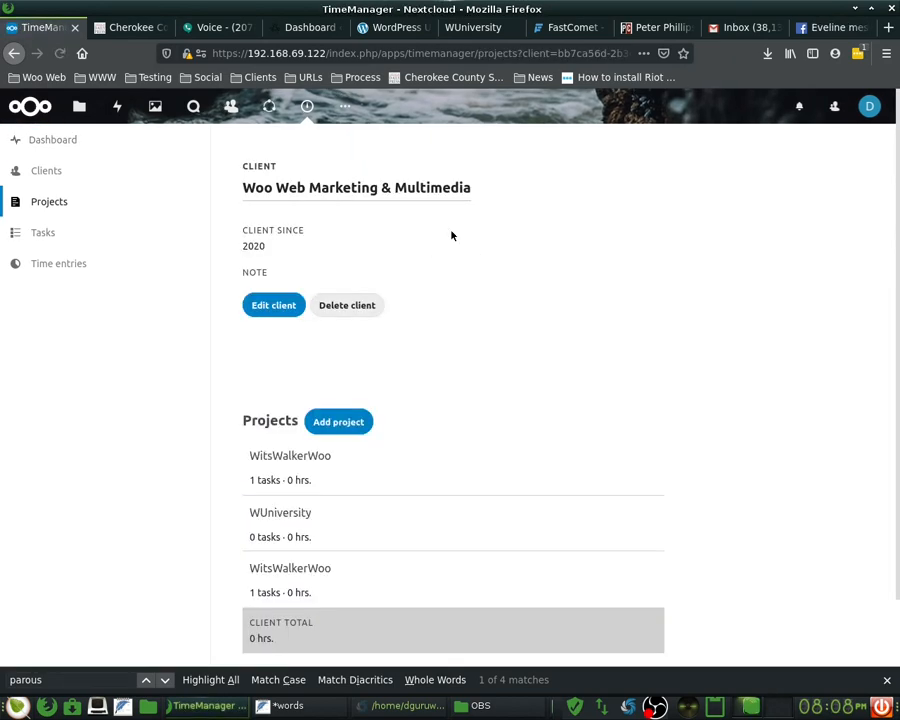
pyautogui.scroll(-2, 466, 370)
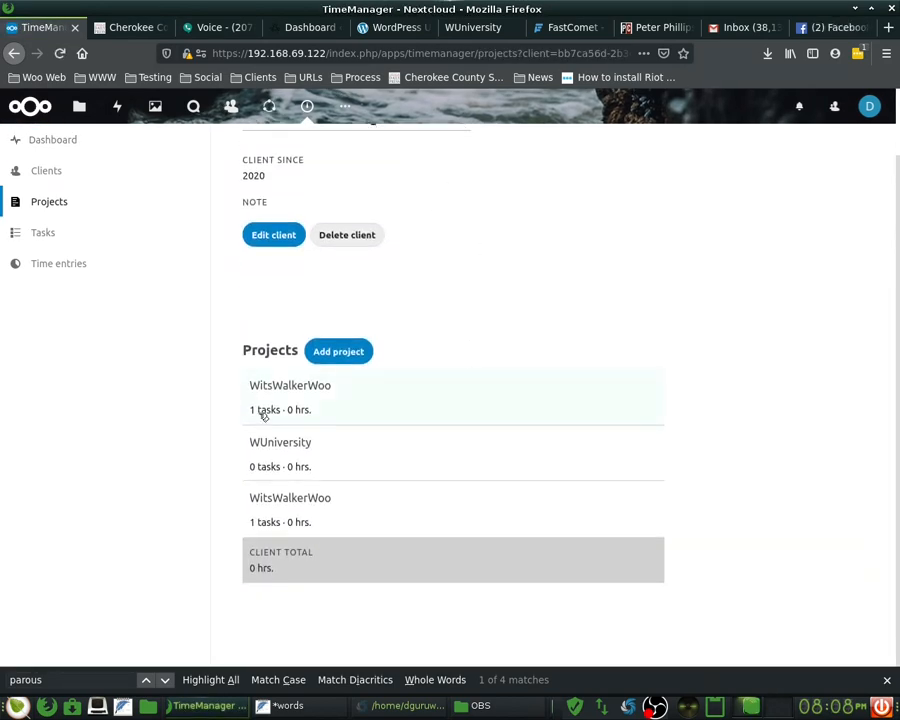
pyautogui.click(260, 412)
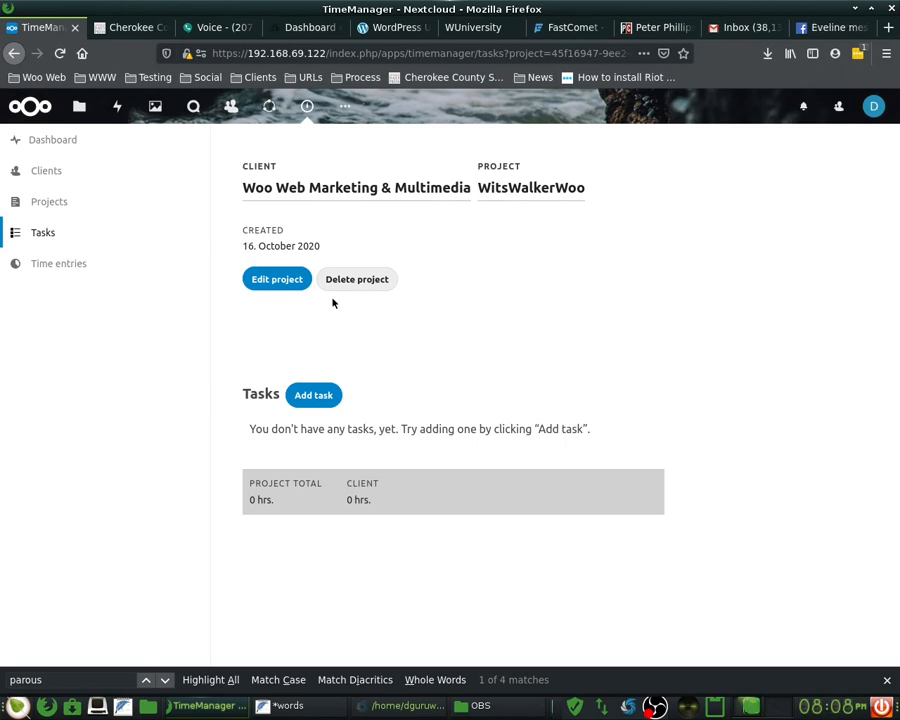
# - Rename the first project from WitsWalkerWoo to WitsWalkerWorld
pyautogui.click(283, 280)
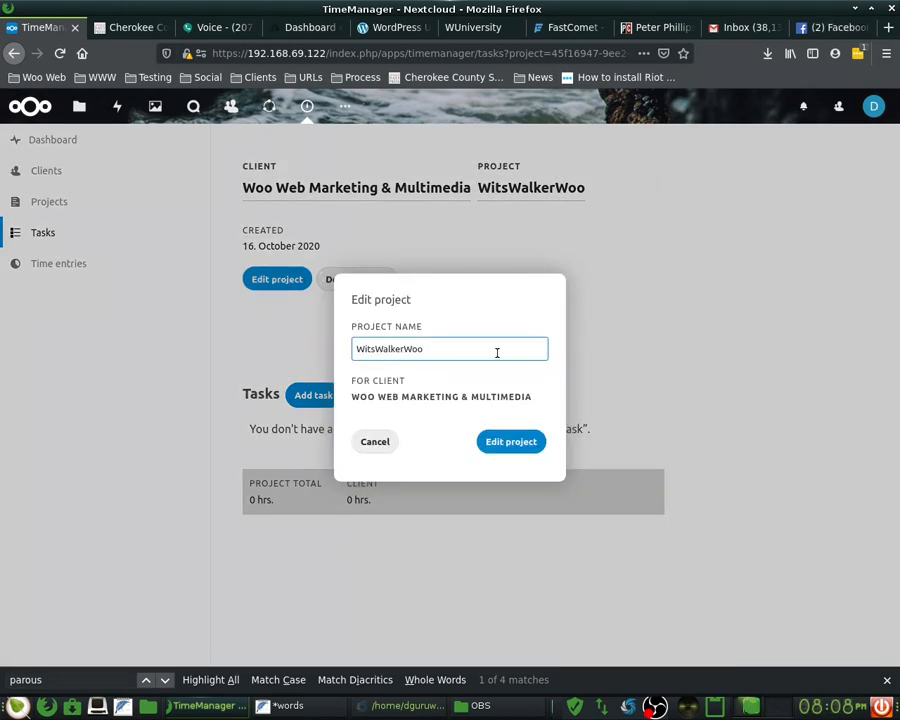
pyautogui.press('BackSpace')
pyautogui.write('rld')
pyautogui.click(495, 441)
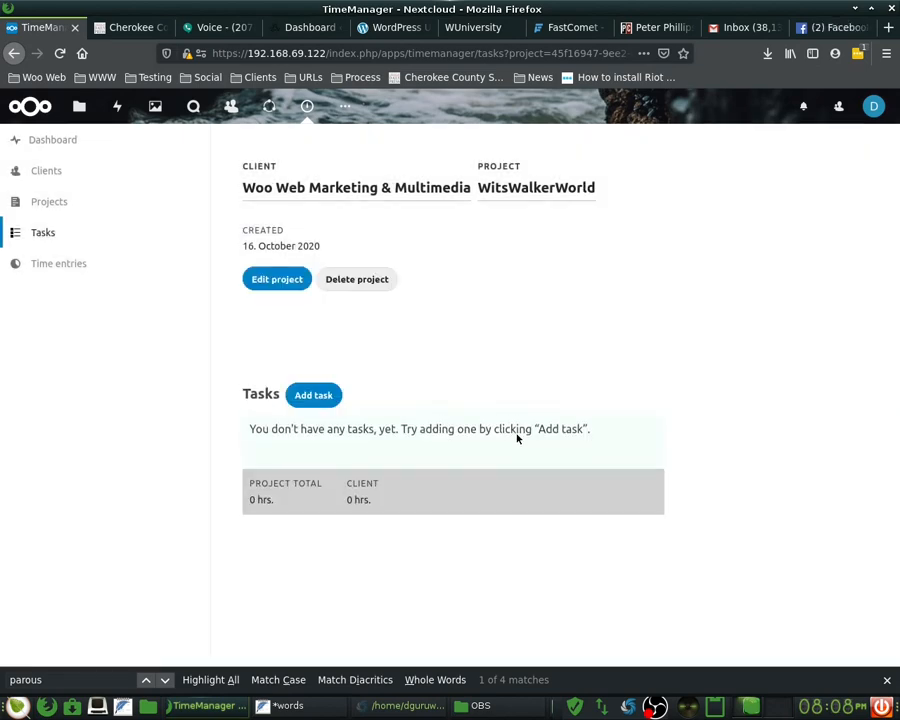
# - Open the remaining WitsWalkerWoo project from the client's project list
pyautogui.click(82, 210)
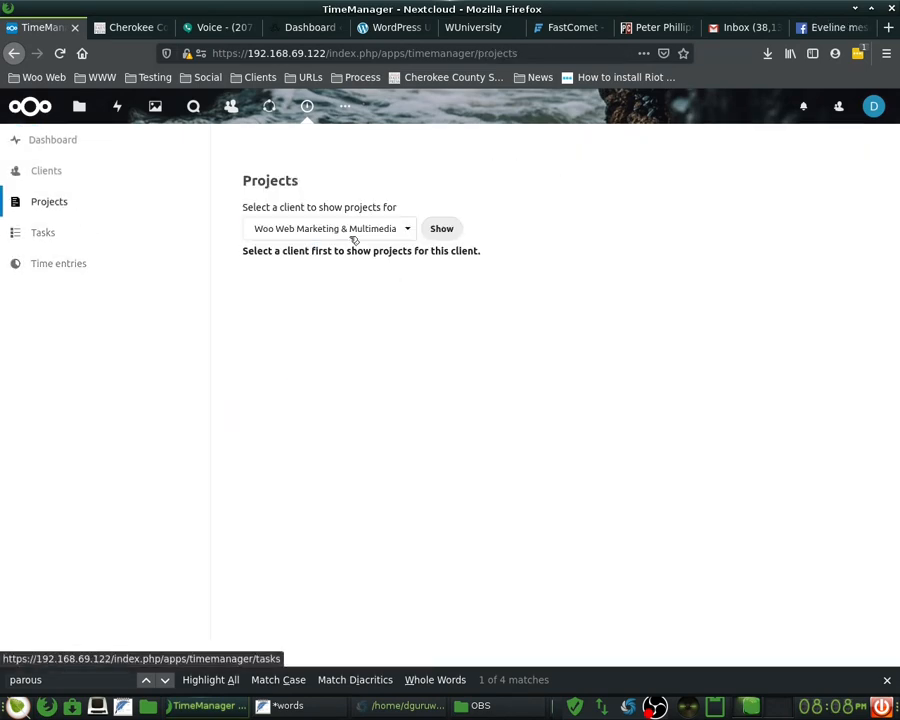
pyautogui.click(387, 226)
pyautogui.click(390, 249)
pyautogui.click(443, 236)
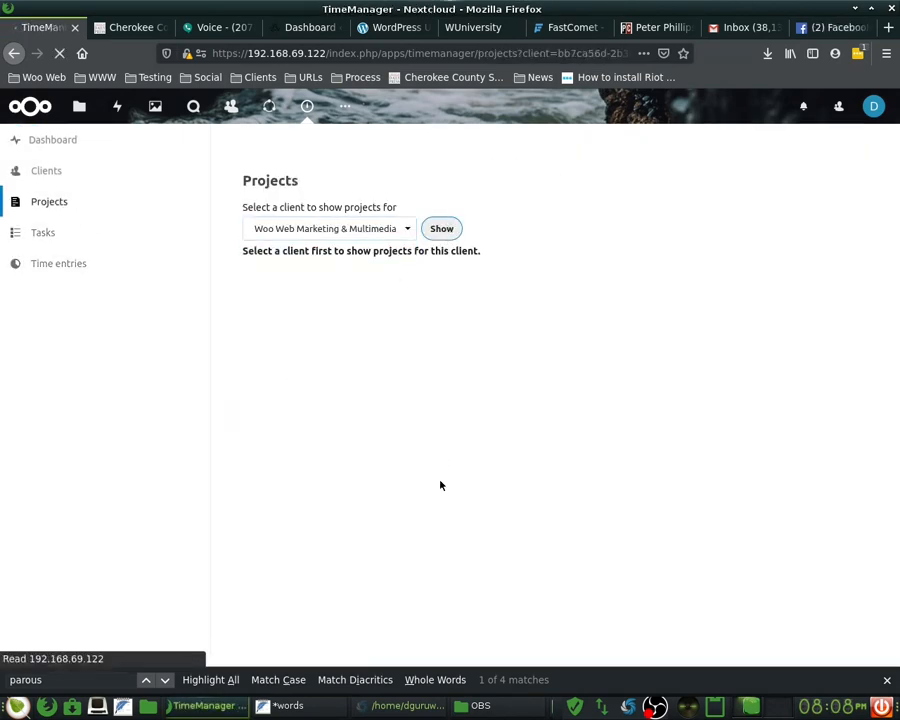
pyautogui.scroll(-2, 345, 456)
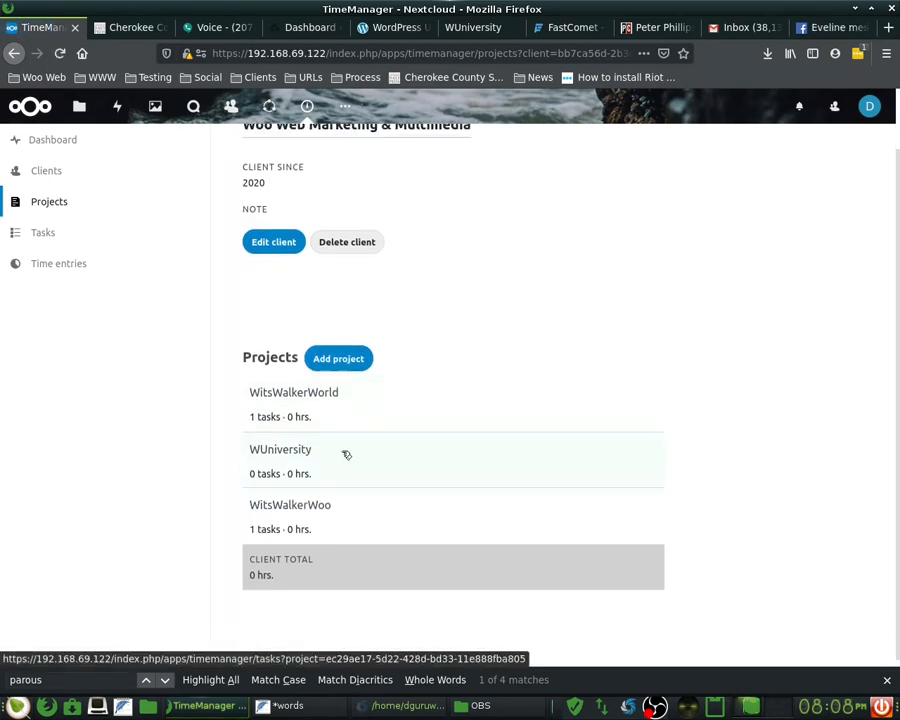
pyautogui.click(427, 502)
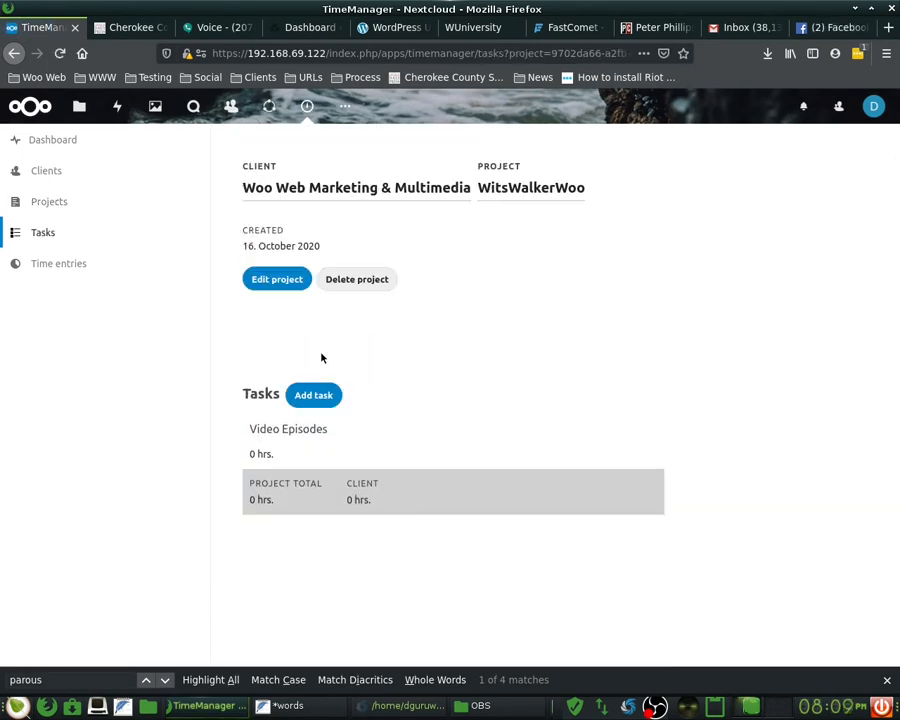
# - Add a second Video Episodes task, then delete the duplicate so only one remains
pyautogui.click(315, 396)
pyautogui.click(416, 338)
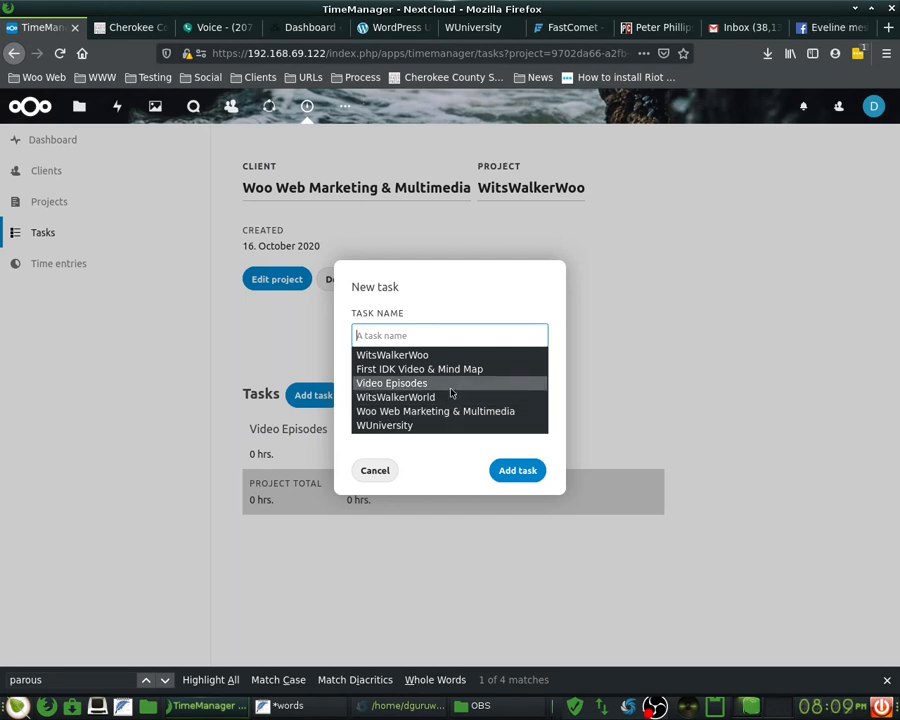
pyautogui.click(455, 394)
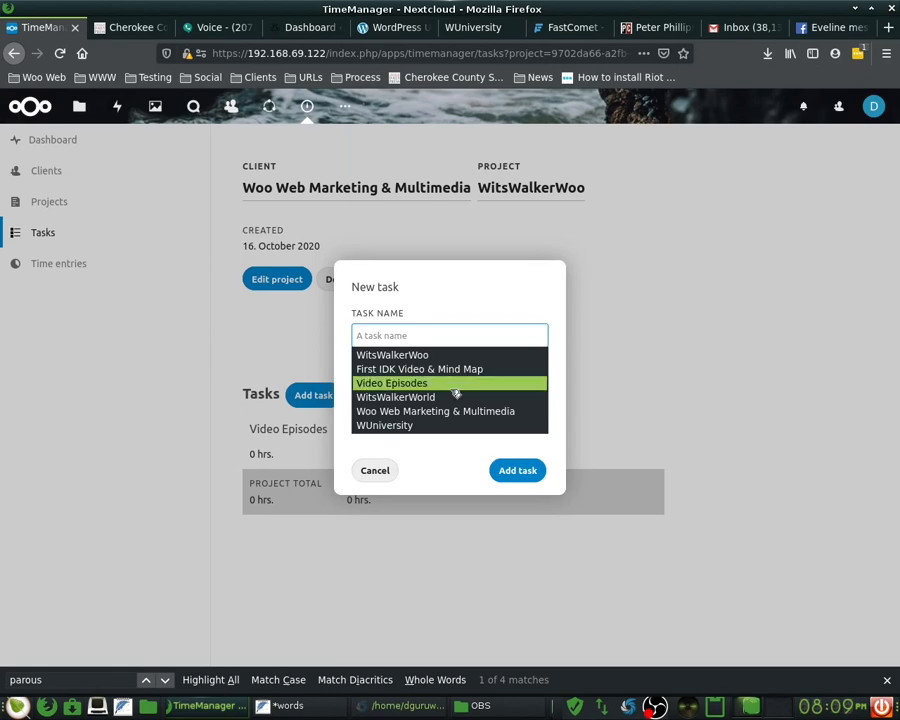
pyautogui.click(518, 469)
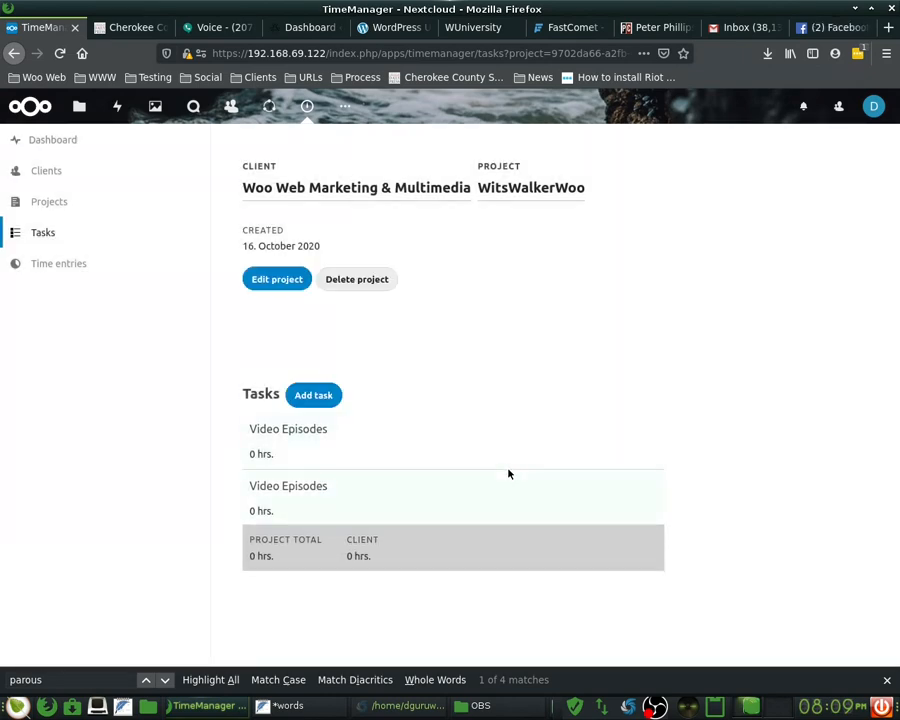
pyautogui.click(291, 496)
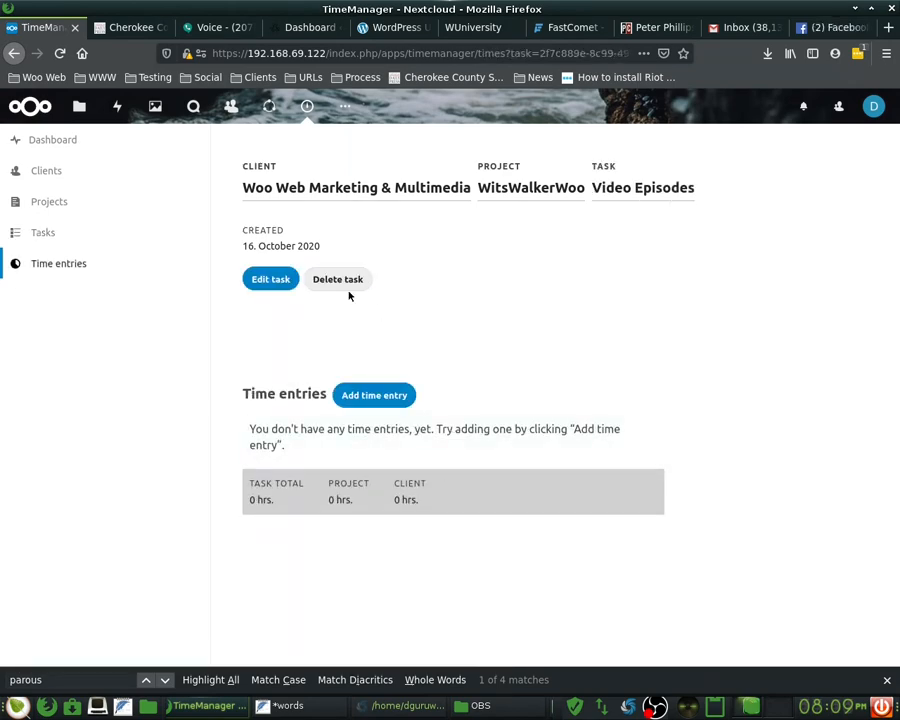
pyautogui.click(346, 284)
pyautogui.click(562, 397)
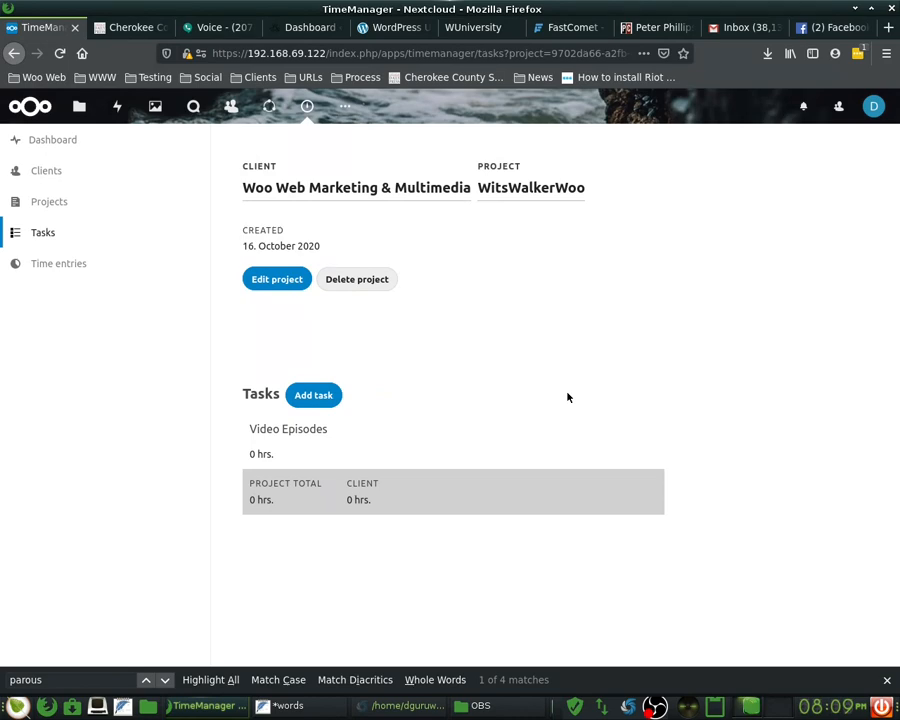
# - Start a Video Episodes time entry with duration 2 and note 'Episode 1 - IDK & Mind Map'
pyautogui.click(347, 455)
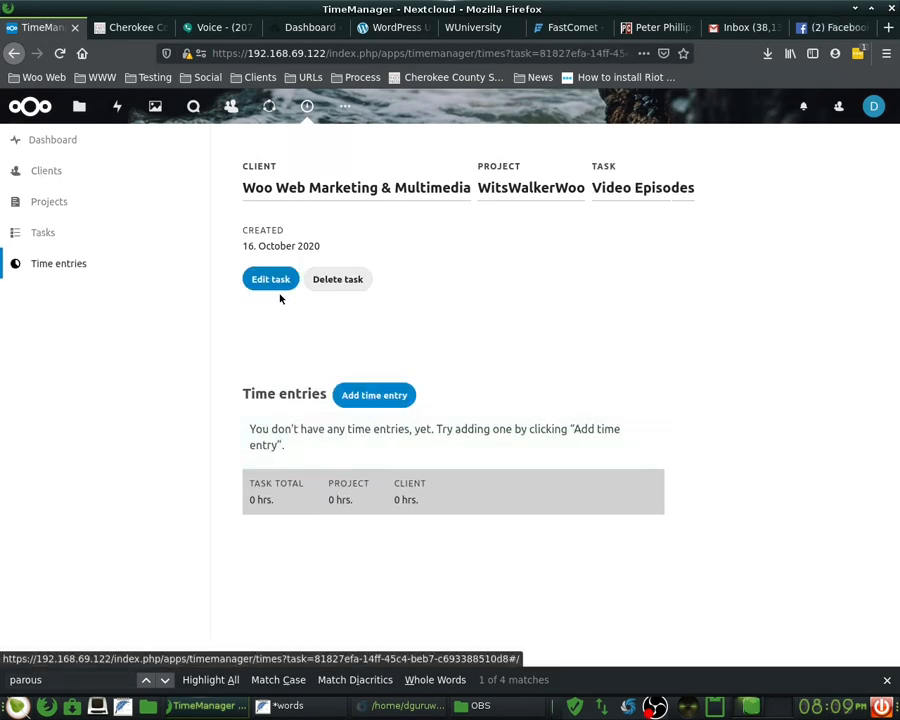
pyautogui.click(374, 395)
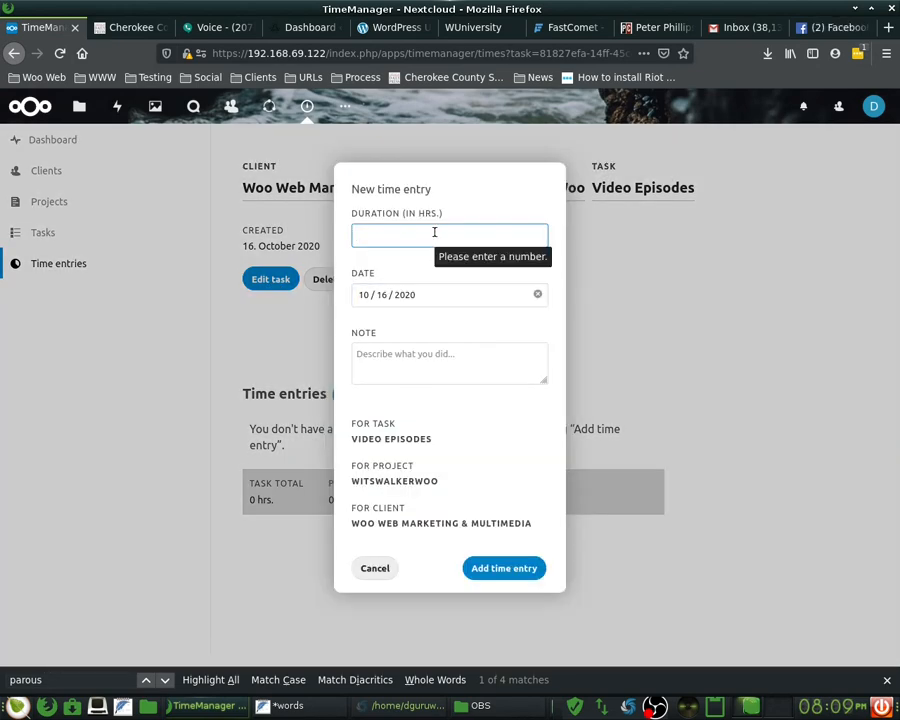
pyautogui.write('2')
pyautogui.click(432, 360)
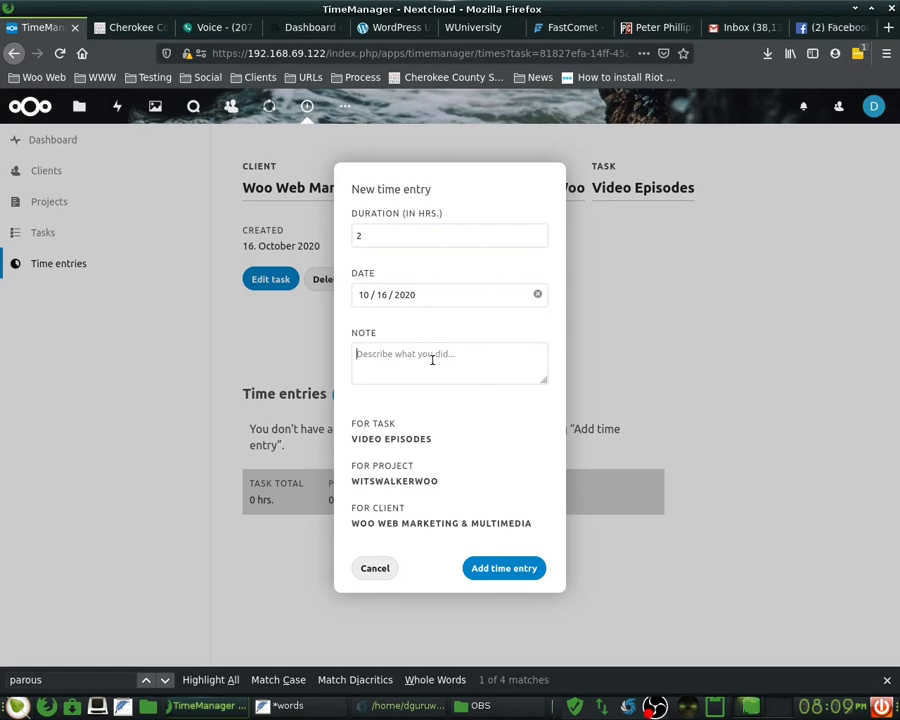
pyautogui.write('Ep')
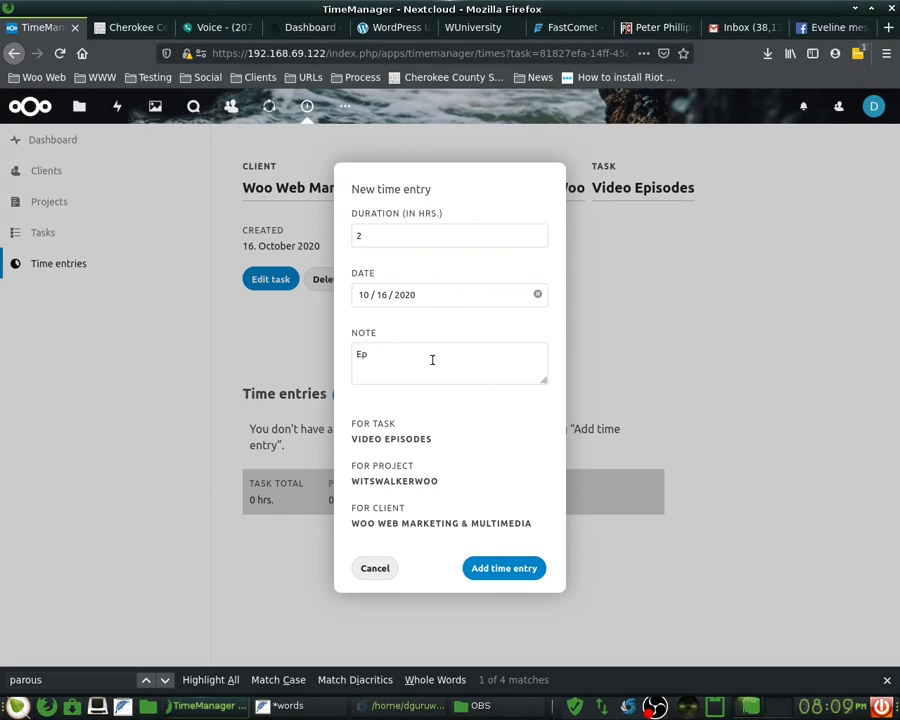
pyautogui.write('isode')
pyautogui.write('1 - IDK &')
pyautogui.write('Mind Map')
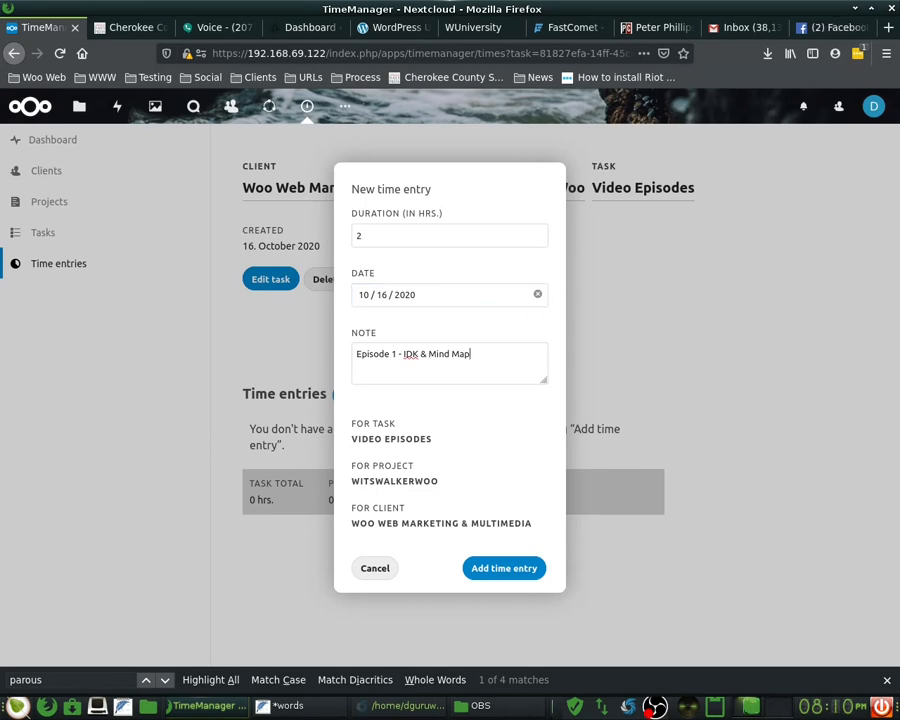
# - Date the 2-hour entry 15 October 2020 and save it, toggling its completed mark on and off
pyautogui.click(857, 706)
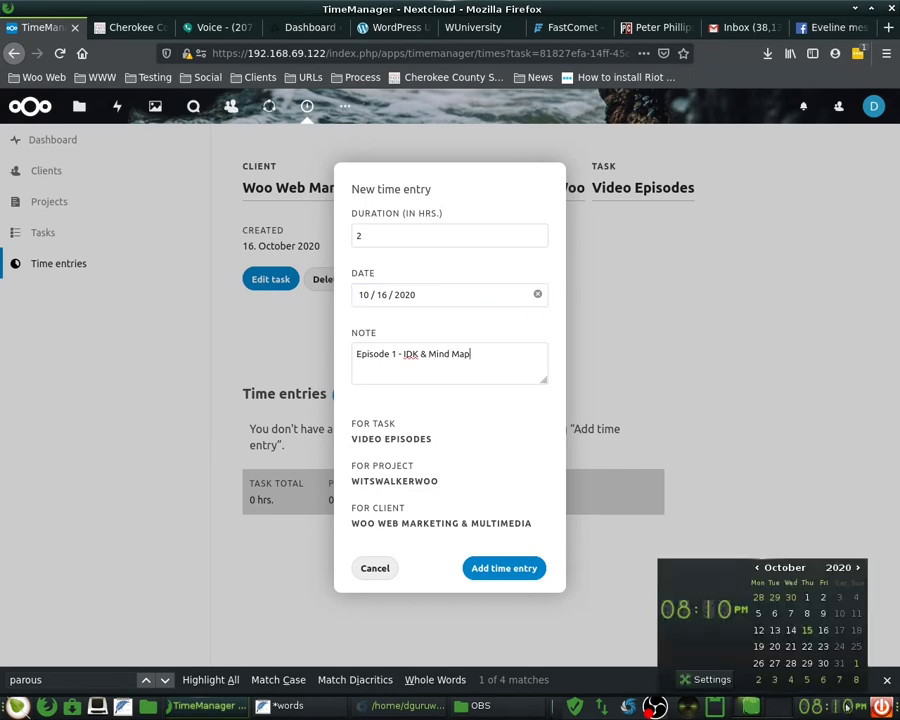
pyautogui.click(380, 296)
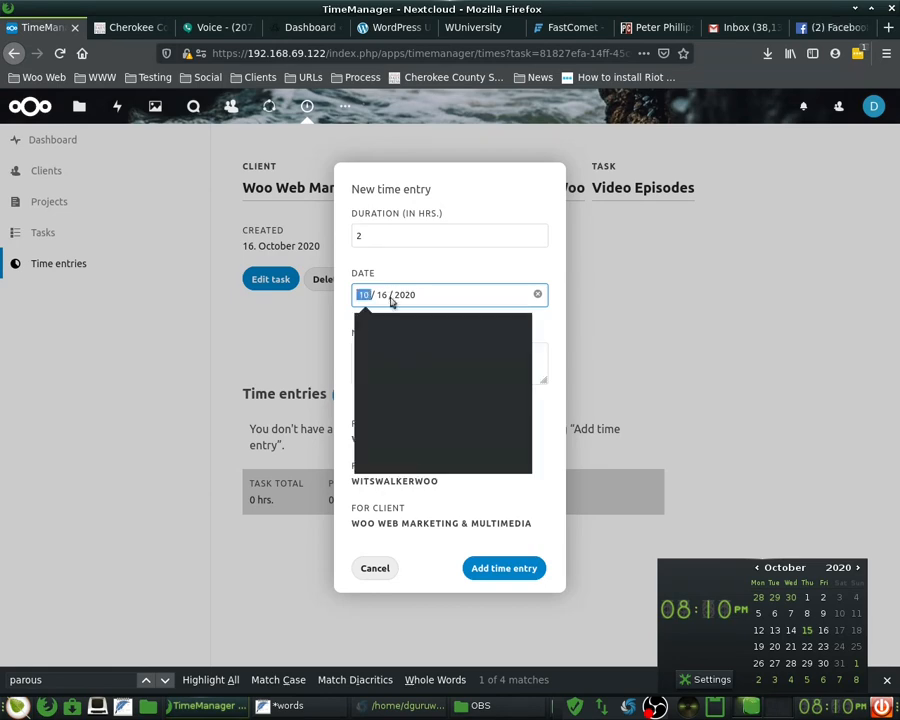
pyautogui.press('Down')
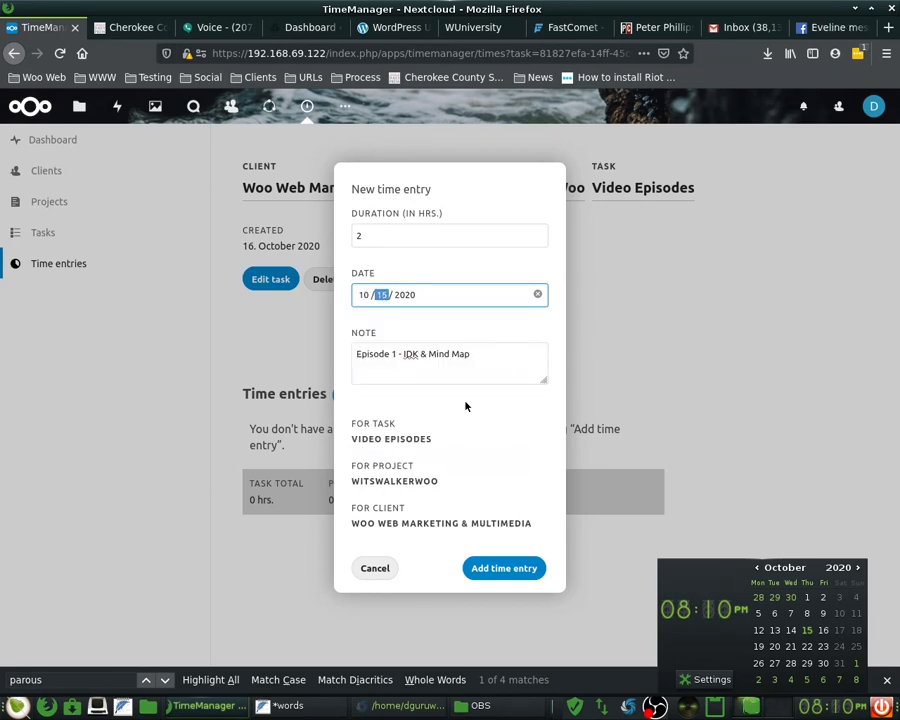
pyautogui.press('Escape')
pyautogui.click(522, 568)
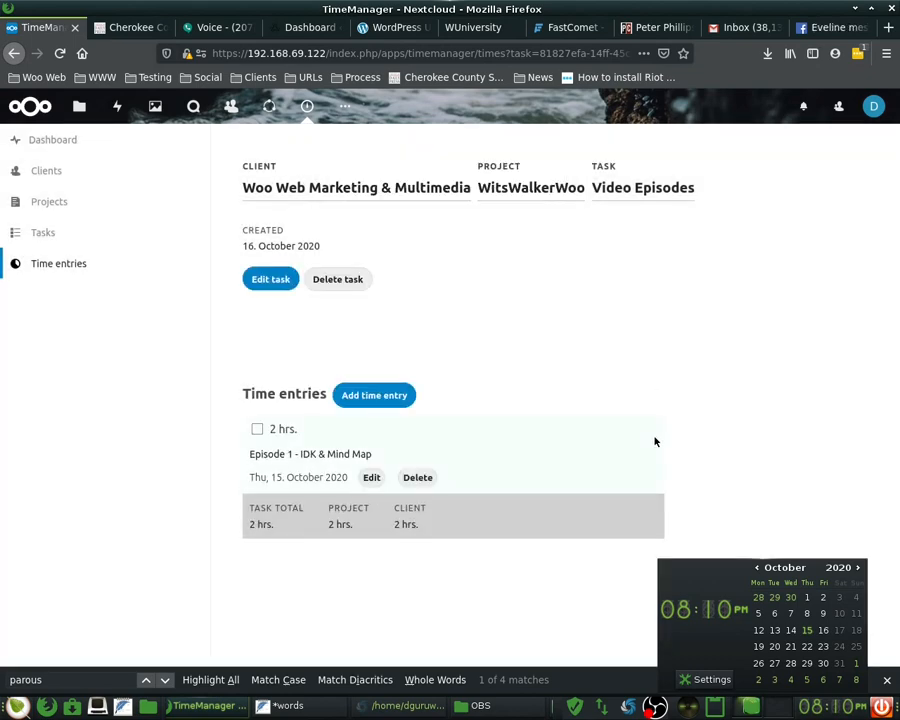
pyautogui.click(258, 429)
pyautogui.click(258, 429)
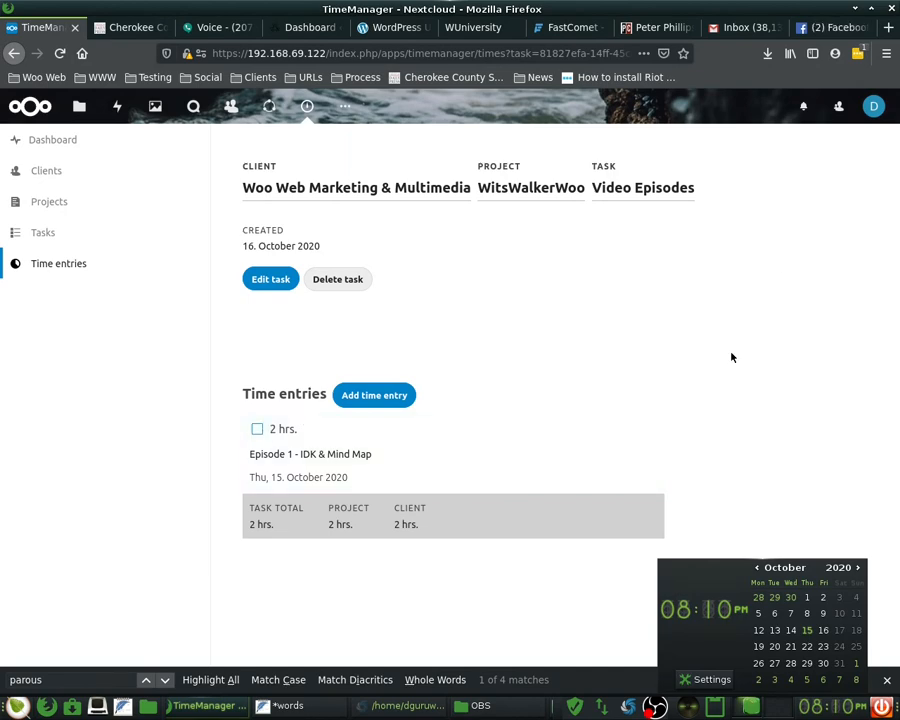
pyautogui.click(873, 106)
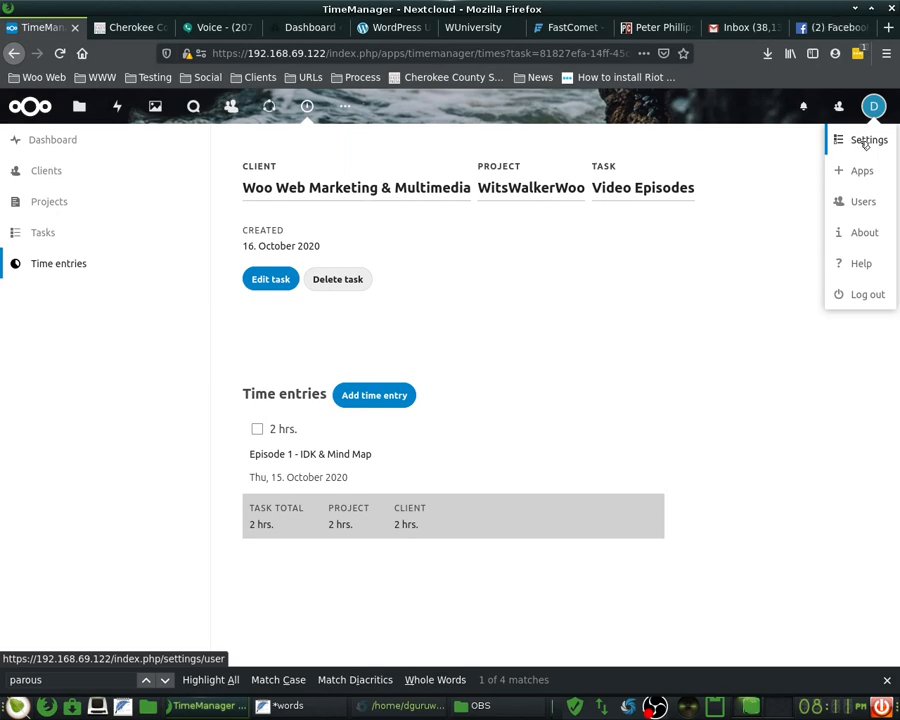
# - Look over Nextcloud's Personal info settings, check the system calendar date, then return to Facebook
pyautogui.click(866, 143)
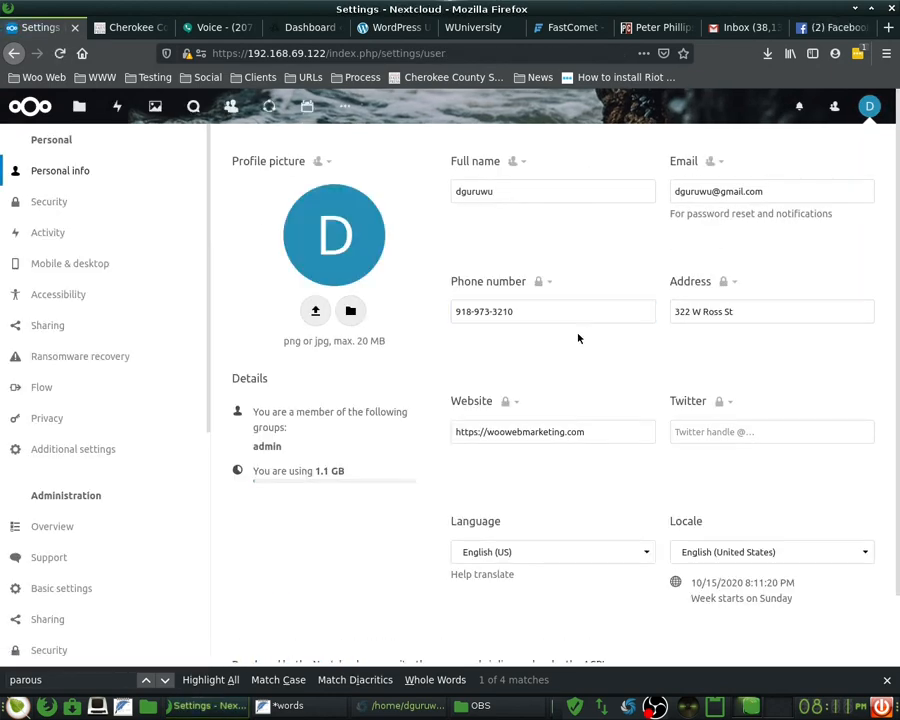
pyautogui.scroll(-2, 334, 417)
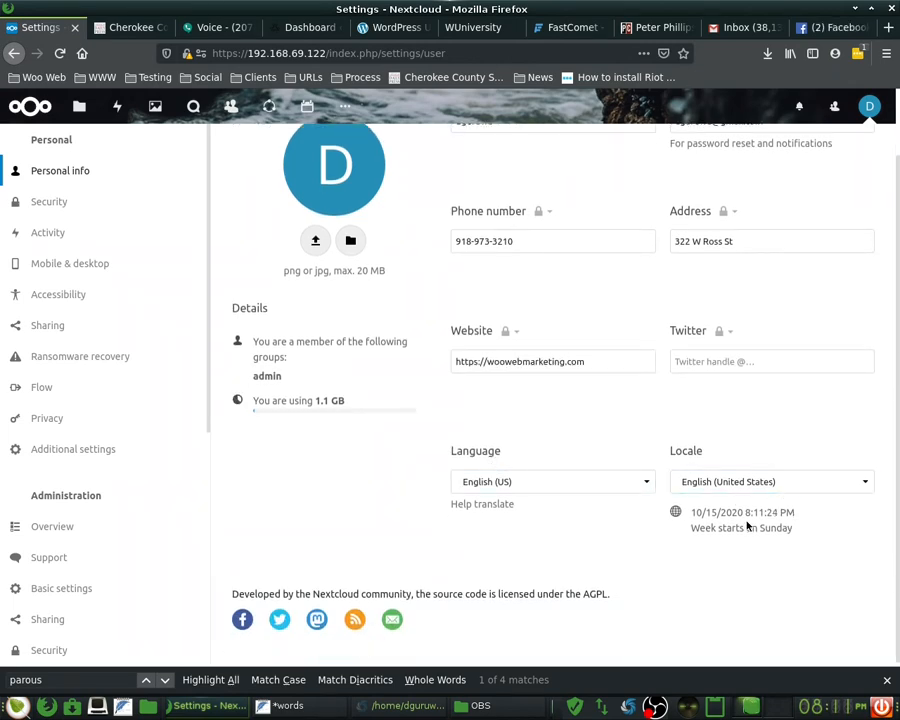
pyautogui.click(853, 708)
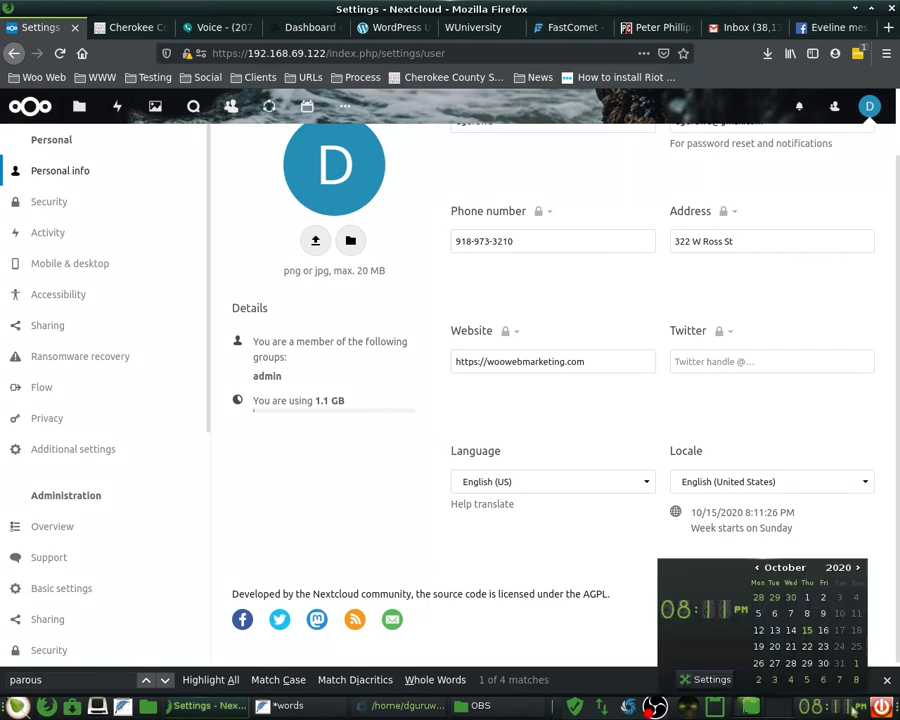
pyautogui.click(853, 708)
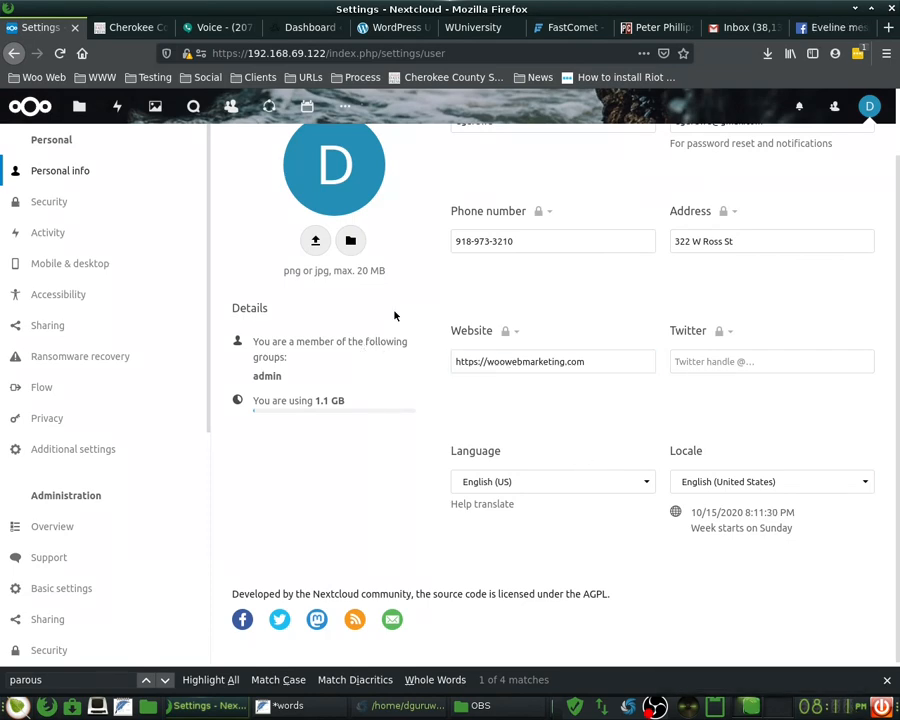
pyautogui.scroll(2, 394, 315)
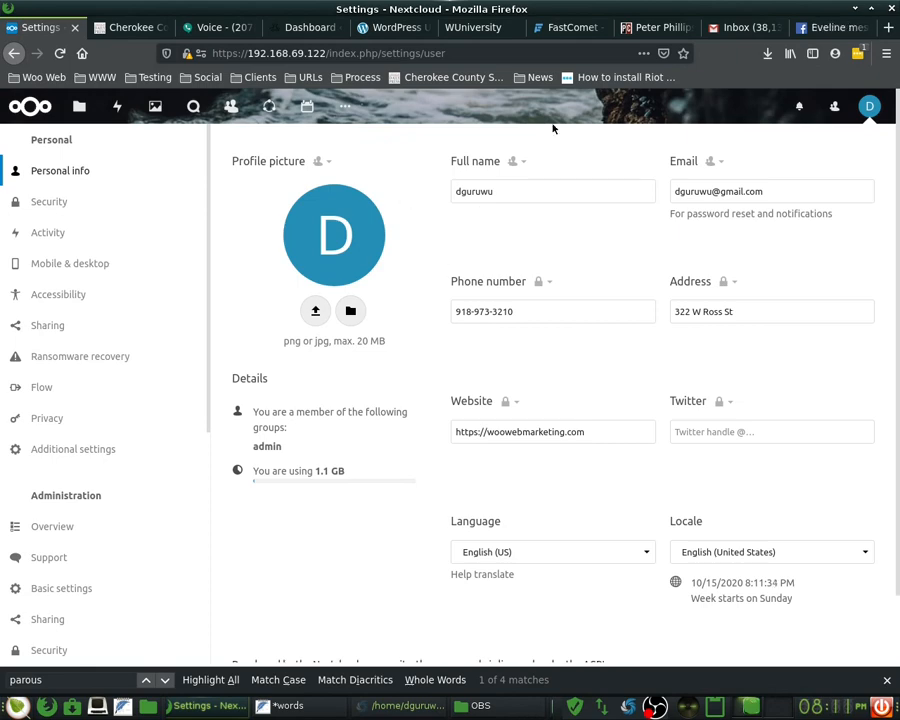
pyautogui.click(832, 27)
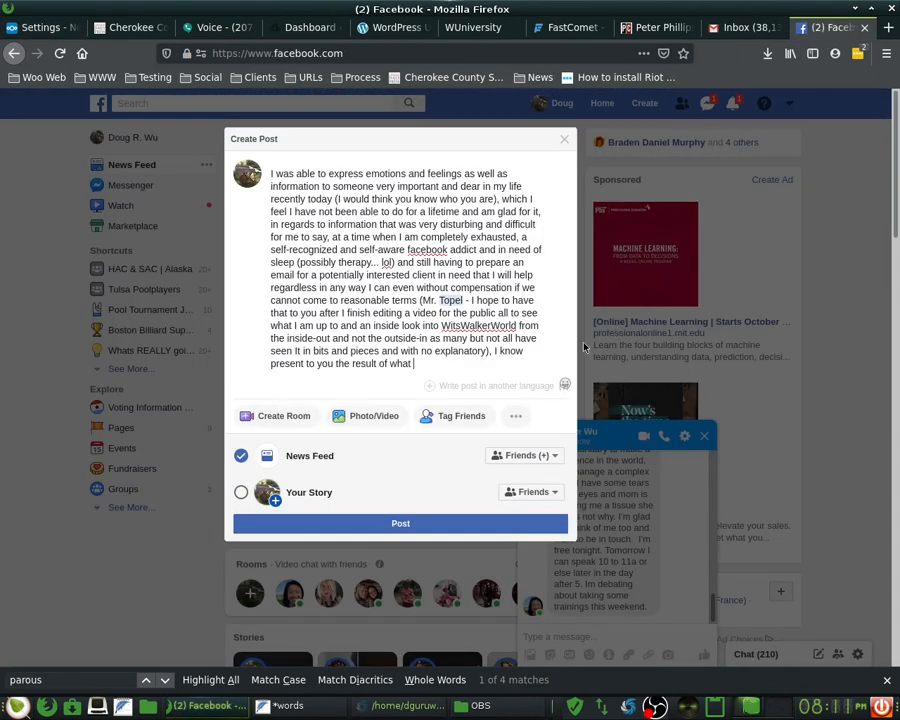
# - Close the Create Post overlay with the unfinished draft kept, then scroll through the Messenger chat
pyautogui.click(687, 506)
pyautogui.scroll(3, 614, 551)
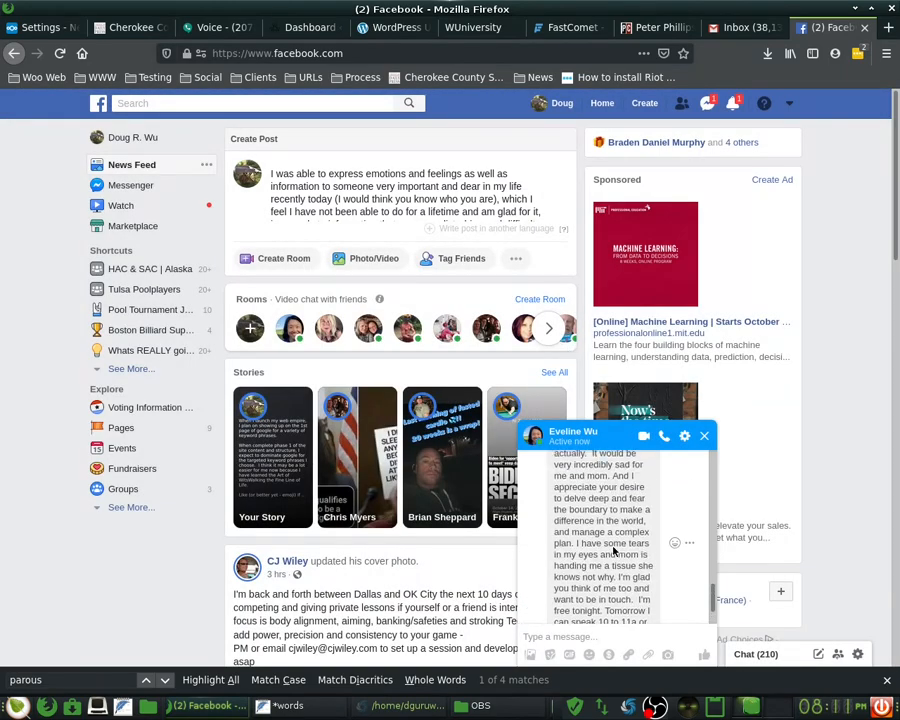
pyautogui.scroll(5, 614, 551)
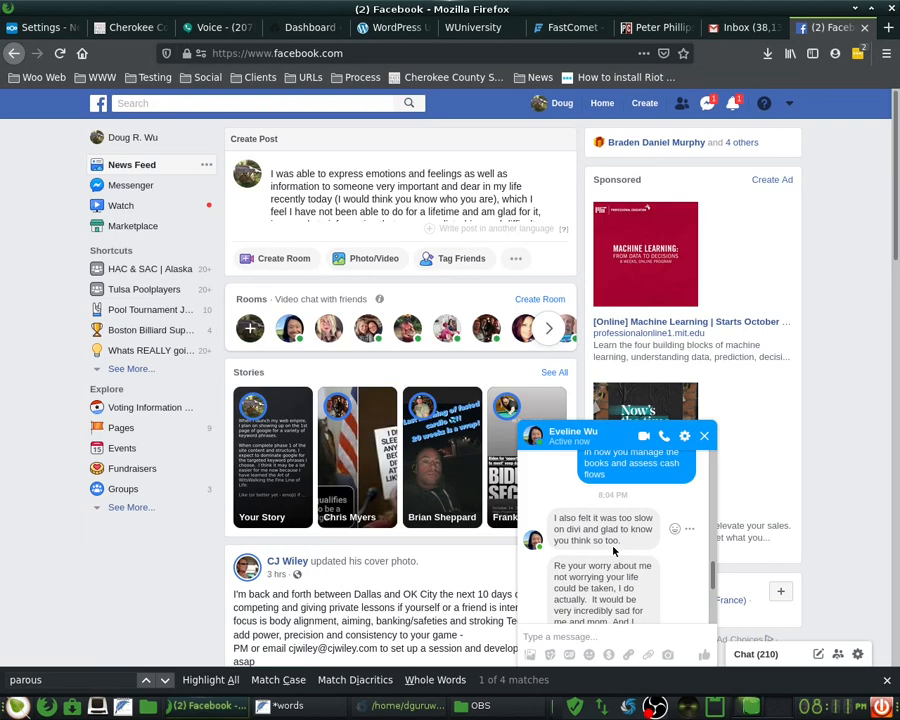
pyautogui.scroll(-3, 614, 551)
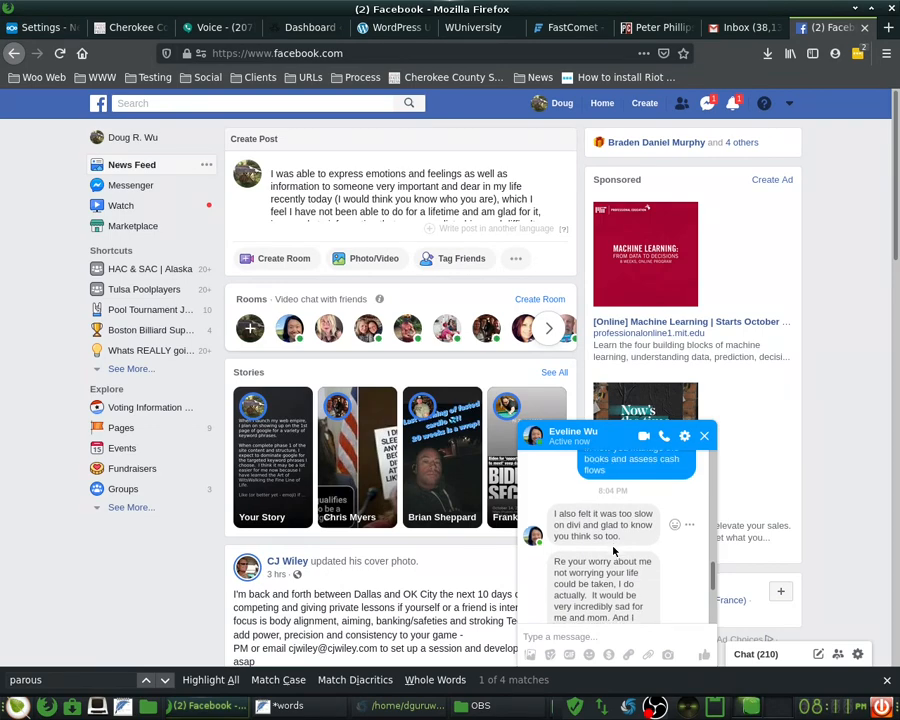
pyautogui.scroll(-1, 613, 546)
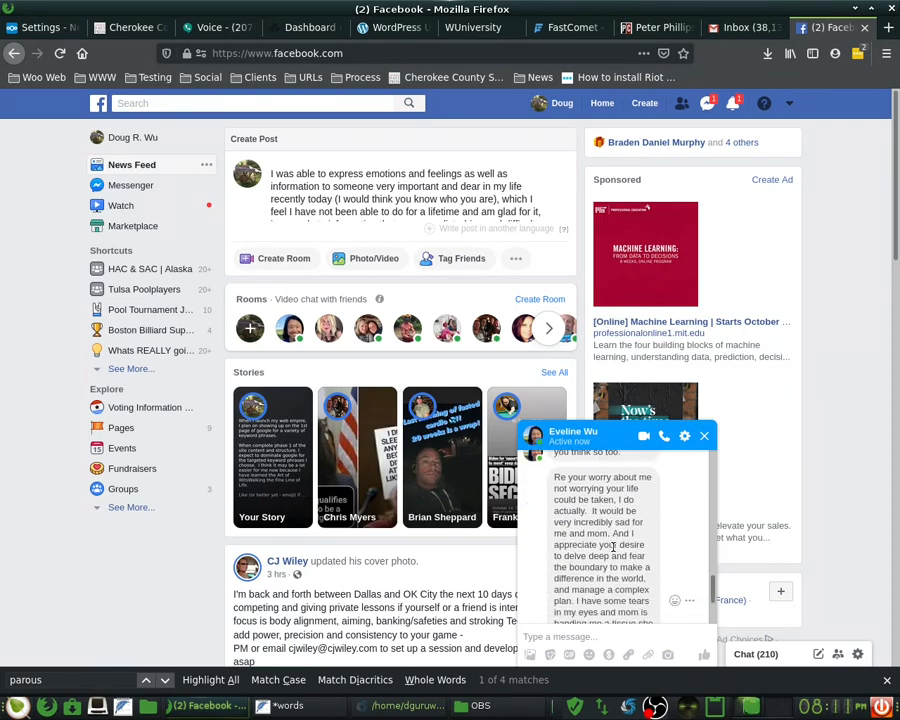
pyautogui.scroll(-1, 613, 546)
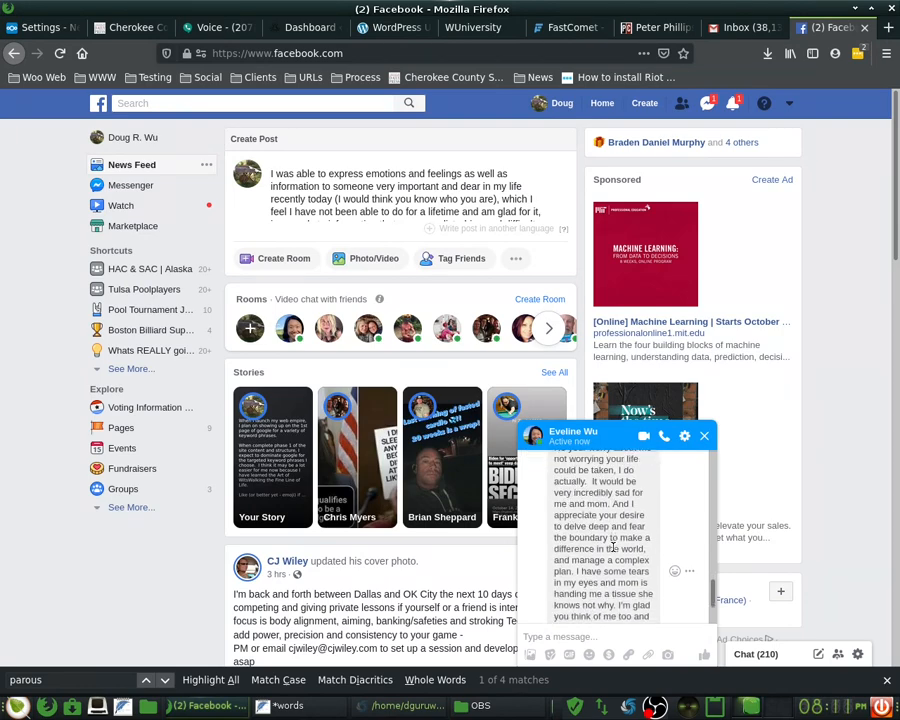
pyautogui.scroll(-1, 613, 548)
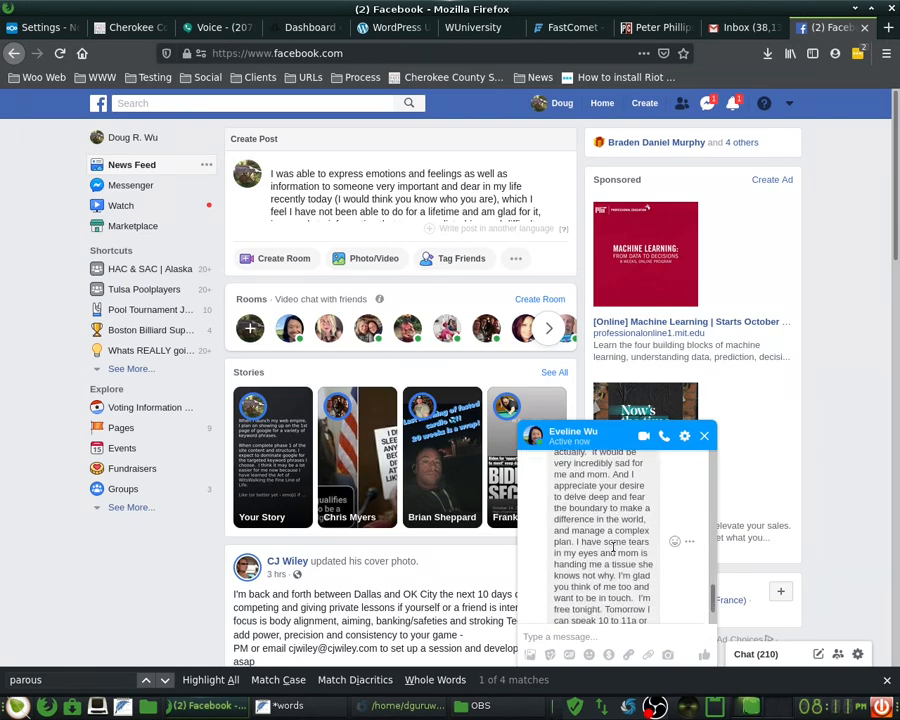
pyautogui.scroll(-1, 613, 550)
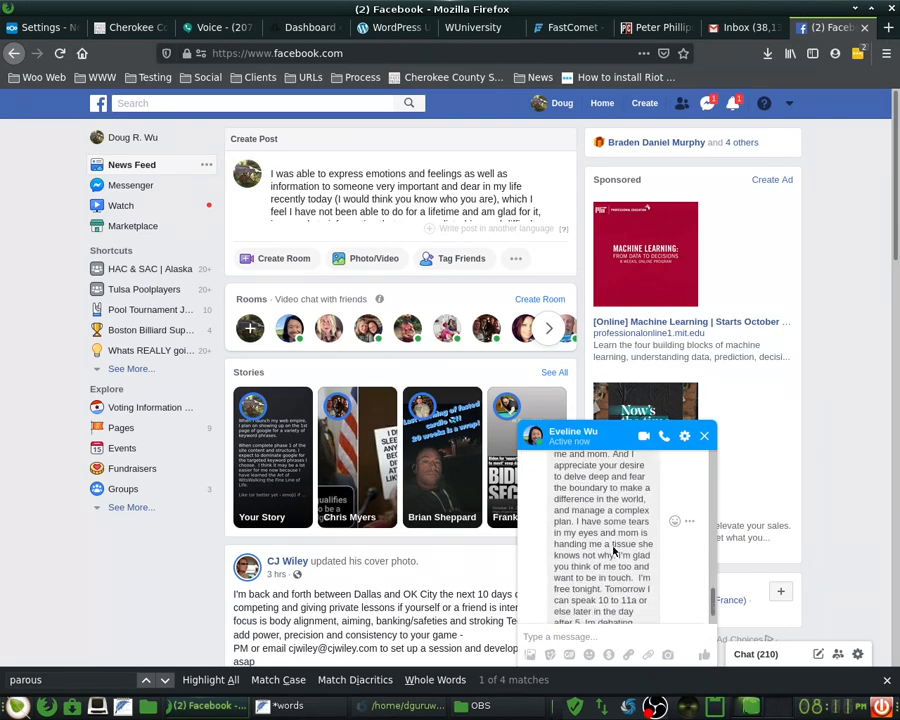